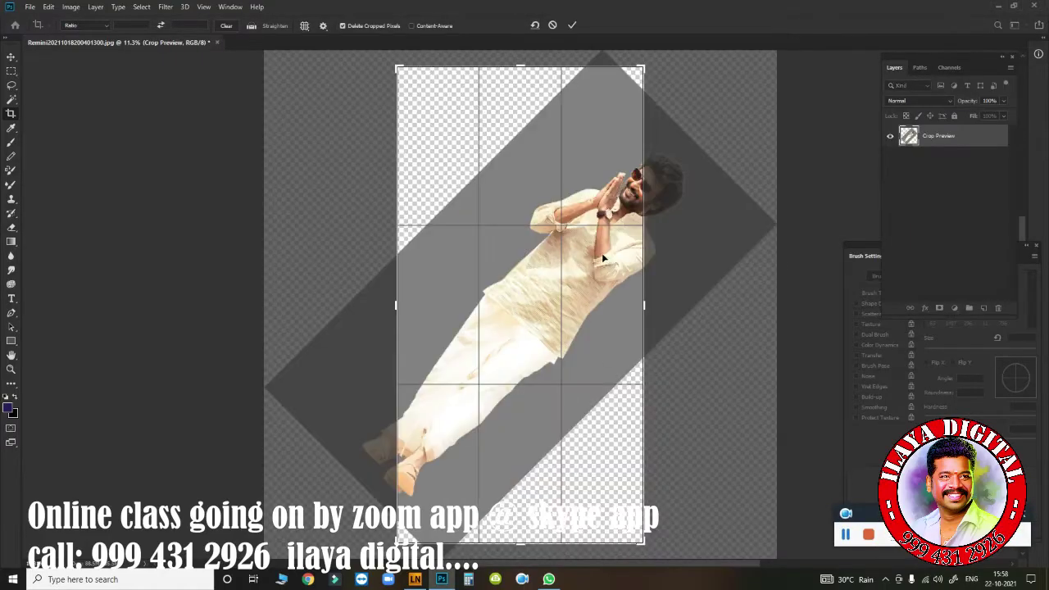
Step: Commit the crop and toggle the upper layers off and on to compare with the original photo
key("v")
left_click_drag(890, 136, 890, 180)
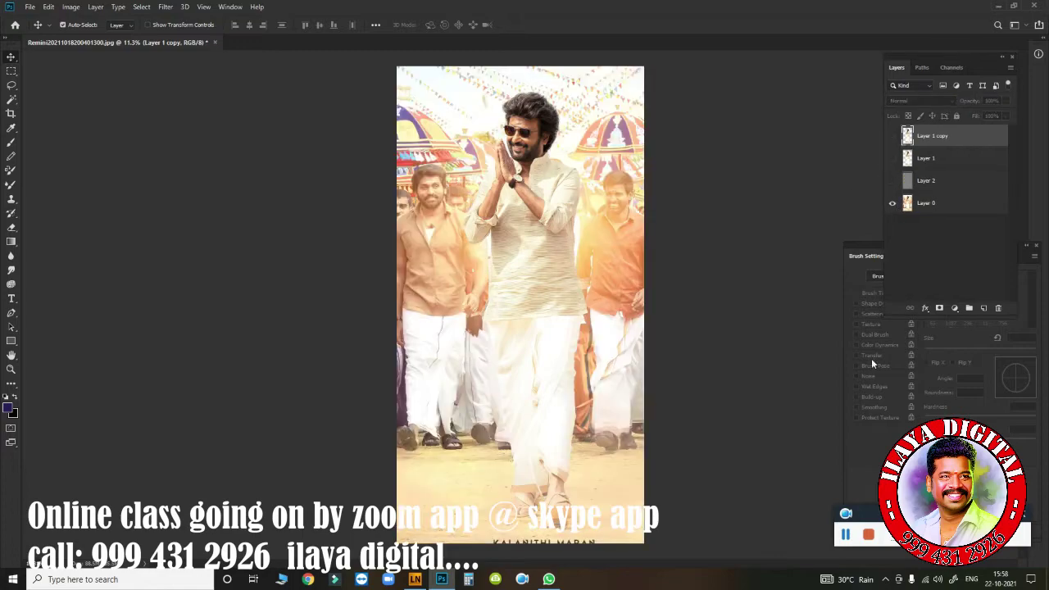
left_click_drag(892, 135, 892, 181)
scroll(532, 182, "up", 3)
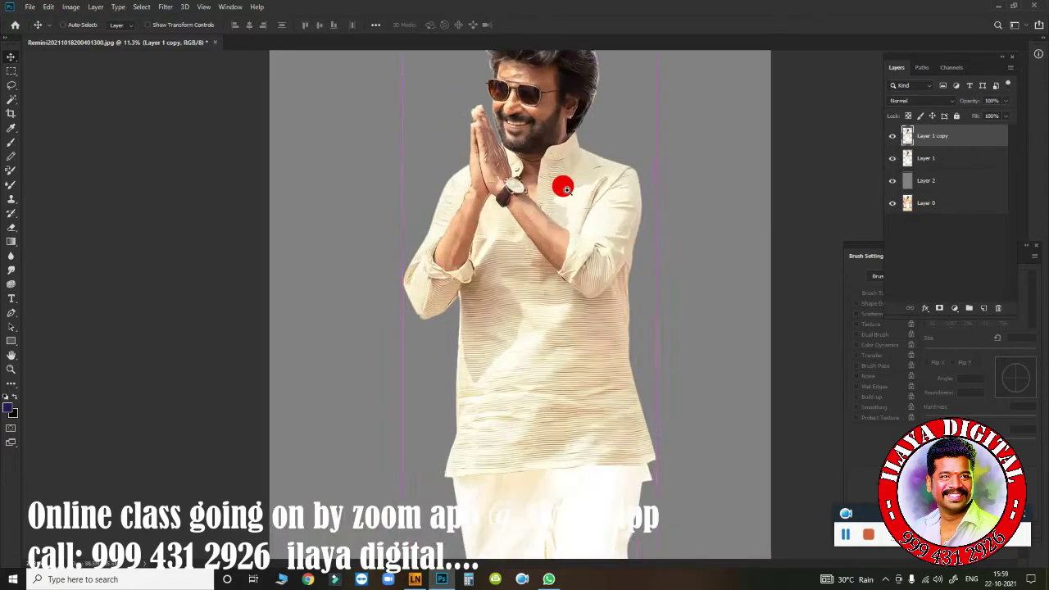
scroll(480, 281, "up", 3)
scroll(525, 299, "up", 3)
scroll(527, 300, "up", 2)
scroll(576, 307, "down", 5)
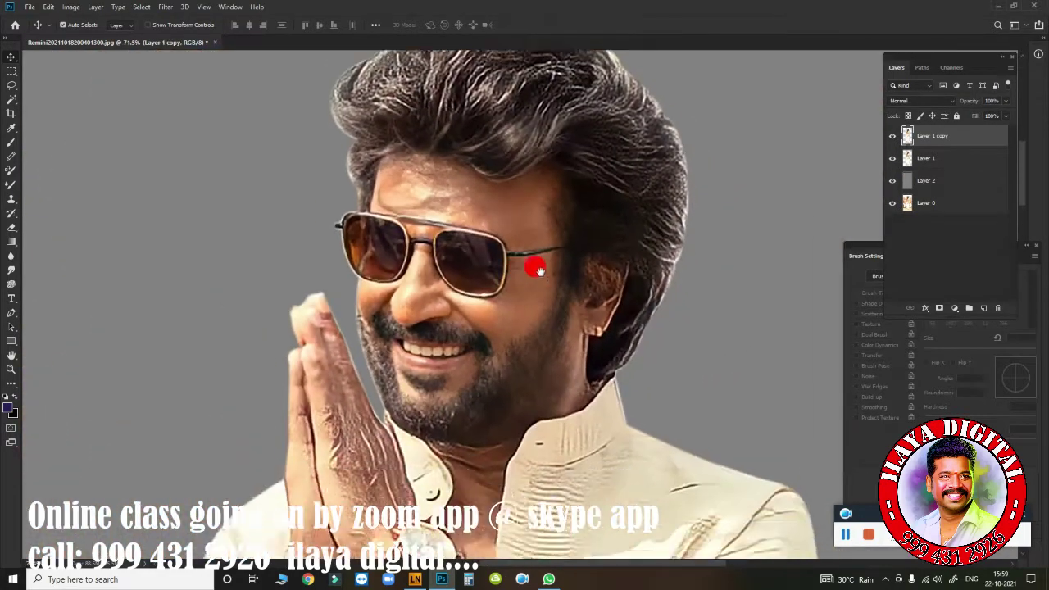
scroll(557, 278, "down", 2)
Step: Open Brightness/Contrast on the gray Layer 2, then cancel without changes
left_click(70, 6)
mouse_move(90, 36)
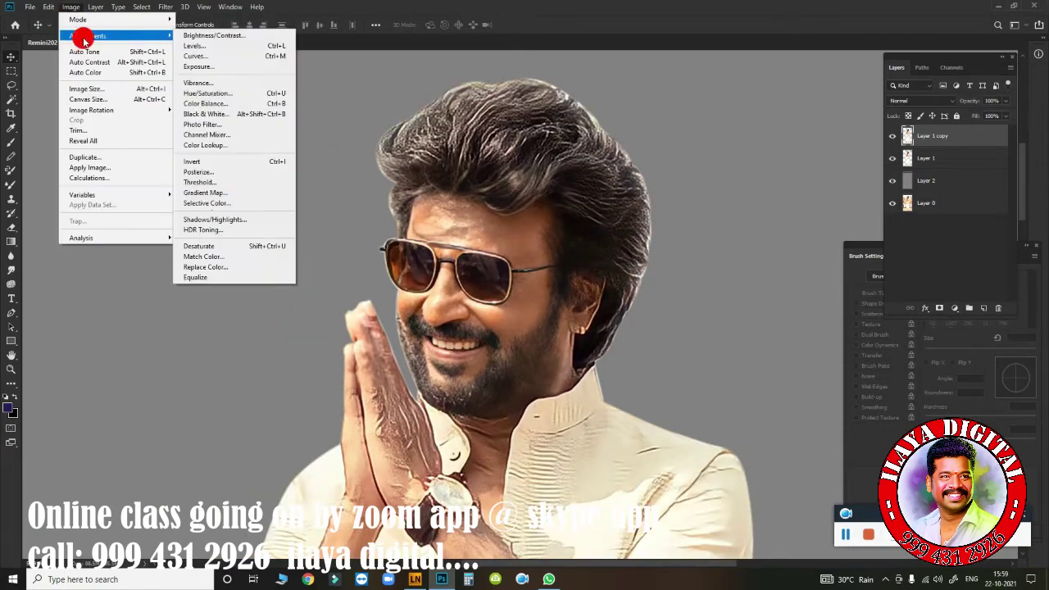
key("Escape")
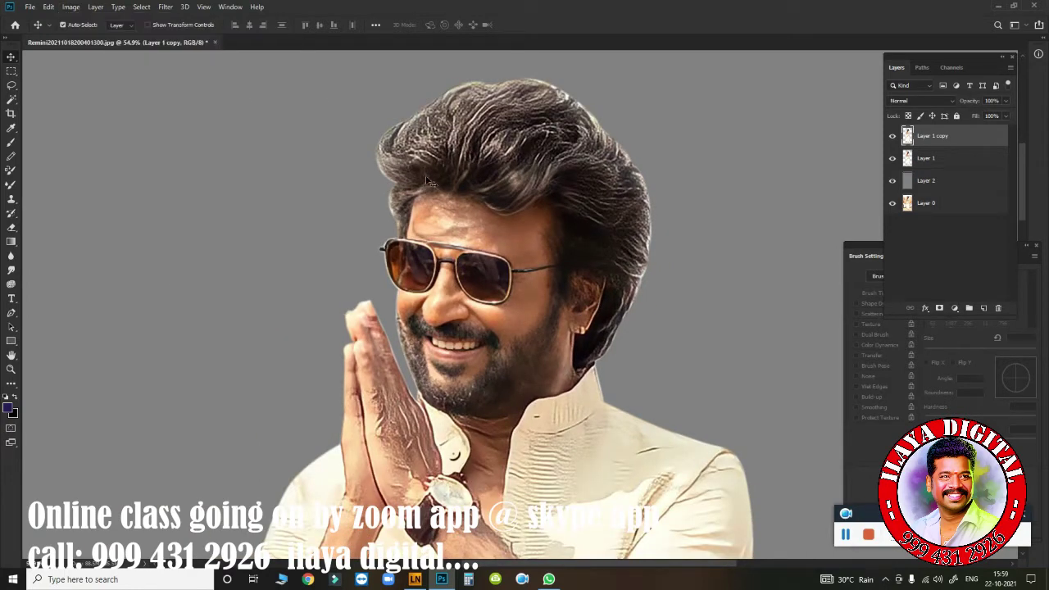
key("alt+i")
key("Escape")
key("alt+bracketleft")
key("alt+bracketleft")
key("alt+i")
key("a")
key("Return")
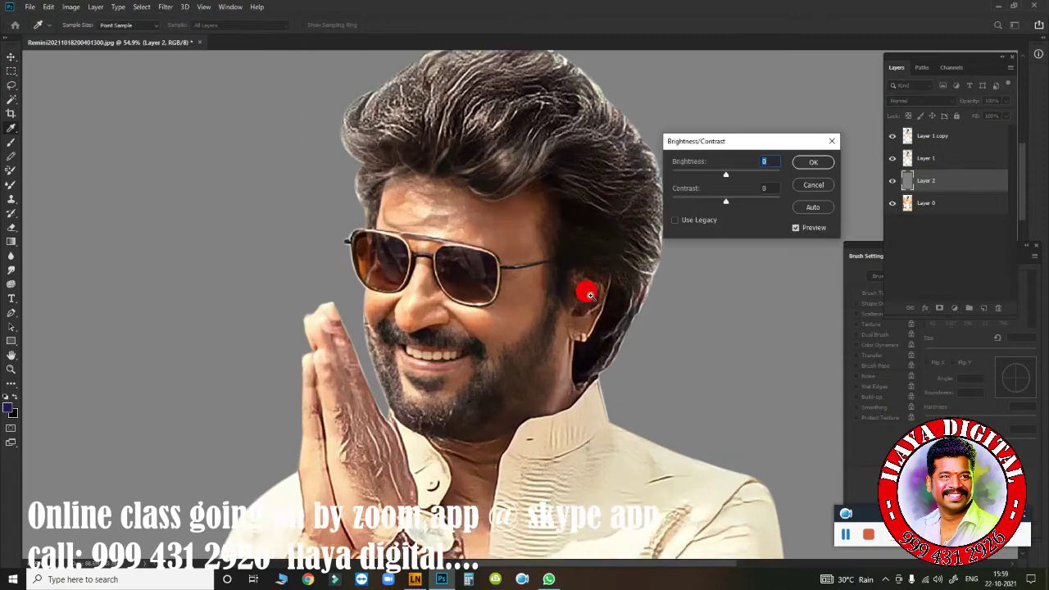
scroll(581, 290, "up", 3)
key("Escape")
Step: Set the portrait layer Layer 1 copy to brightness 14 and contrast 33
key("alt+bracketright")
key("alt+bracketright")
key("alt+i")
key("a")
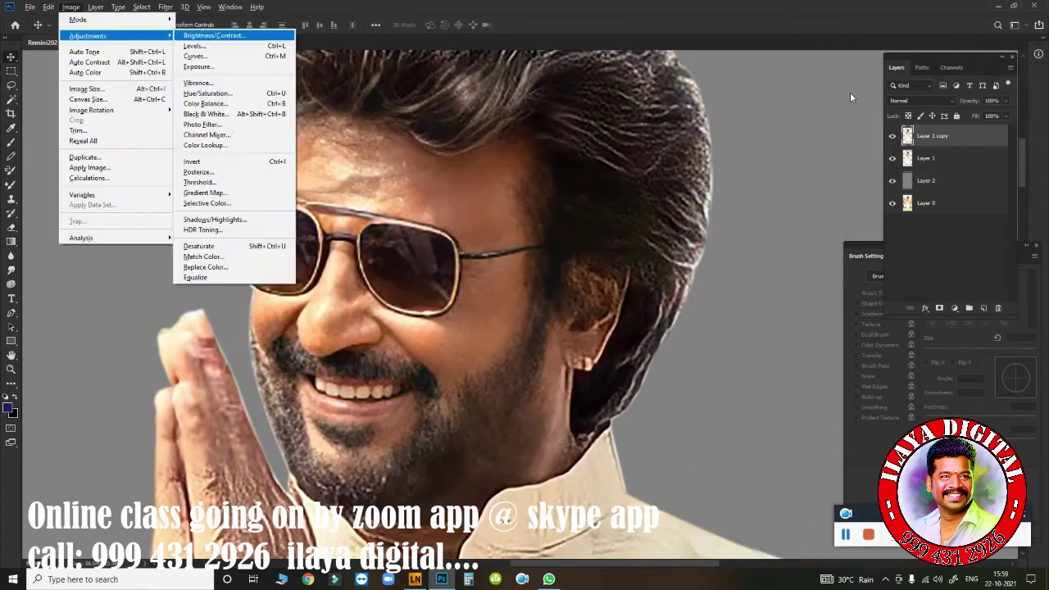
key("Return")
left_click(808, 162)
Step: Shift the portrait's colour balance toward yellow and apply Match Color
key("ctrl+b")
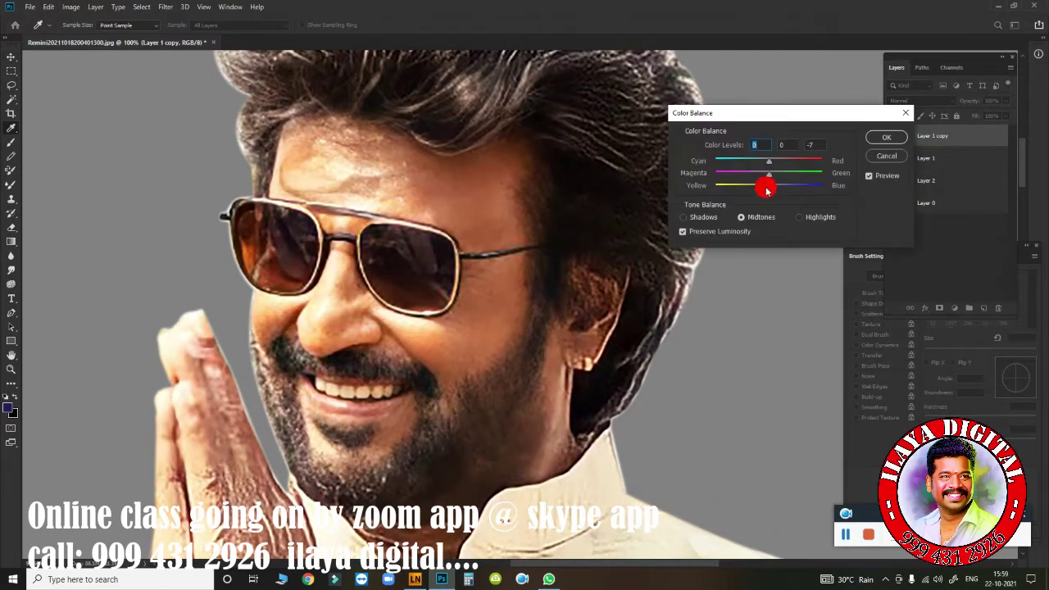
key("Return")
key("v")
left_click(70, 6)
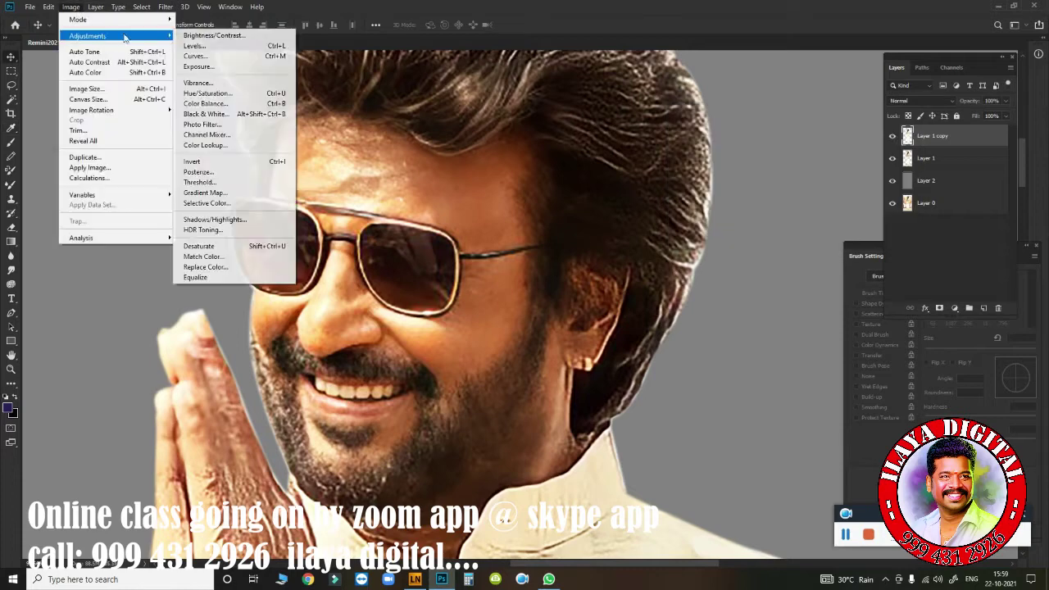
left_click(214, 250)
key("Return")
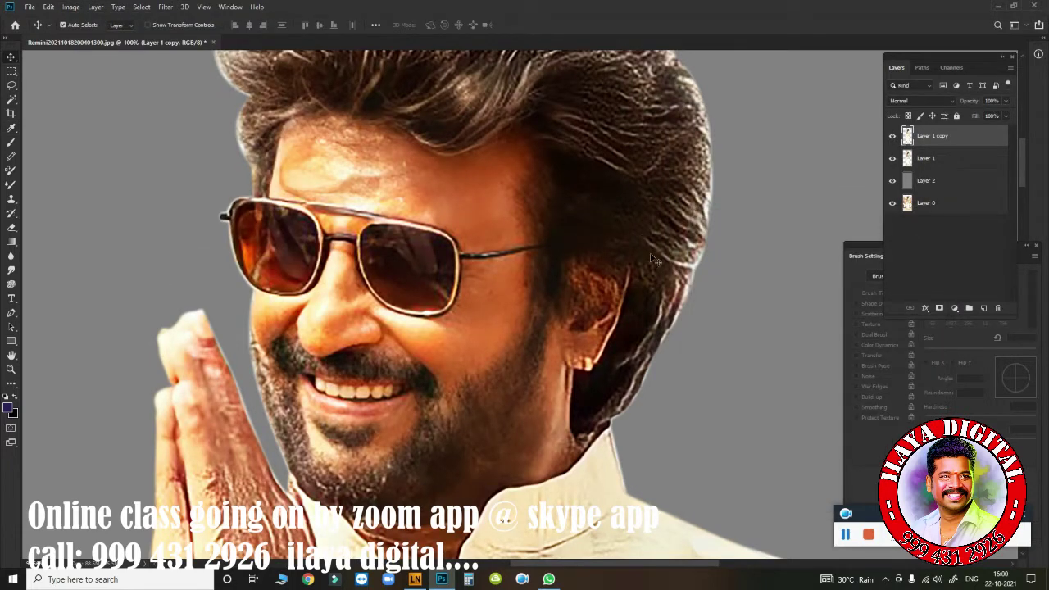
Step: Reapply Color Balance and apply a Levels adjustment to the portrait
key("i")
key("ctrl+b")
key("Return")
key("ctrl+l")
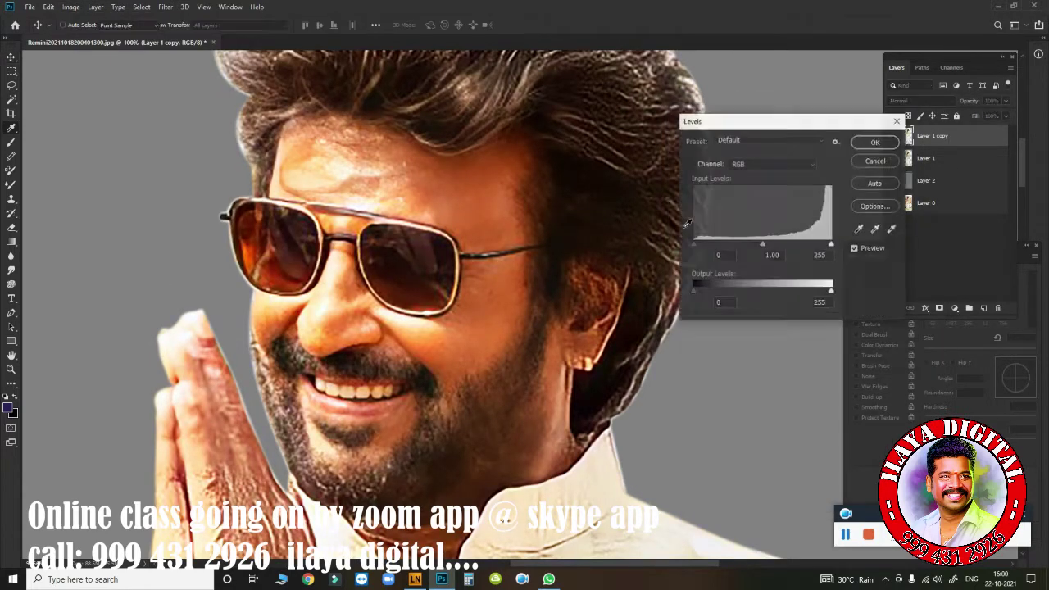
key("Return")
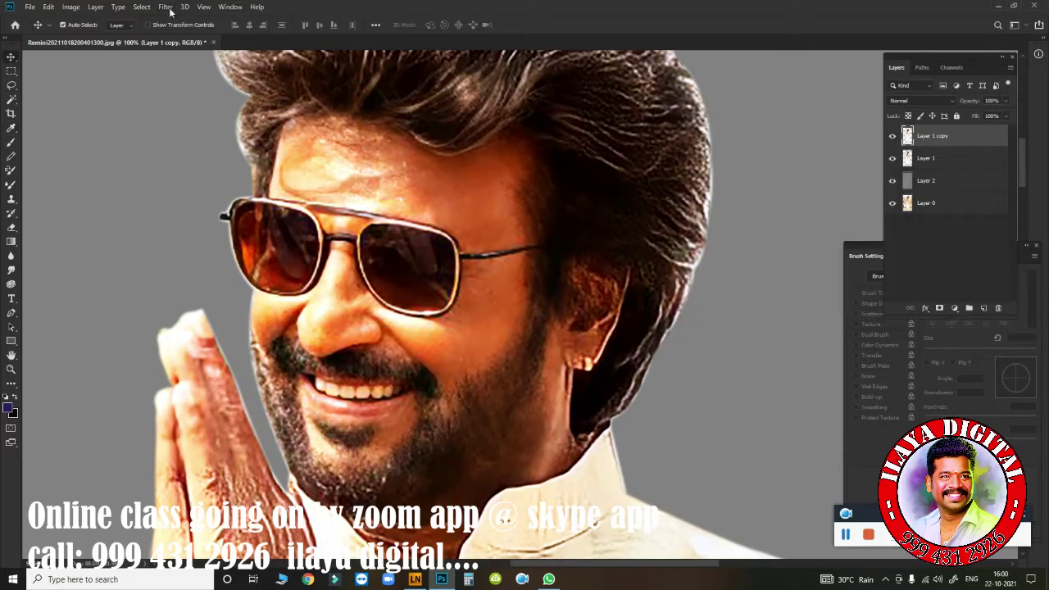
Step: Sharpen the portrait with Unsharp Mask and add a new empty layer
left_click(166, 7)
left_click(336, 237)
key("Return")
key("v")
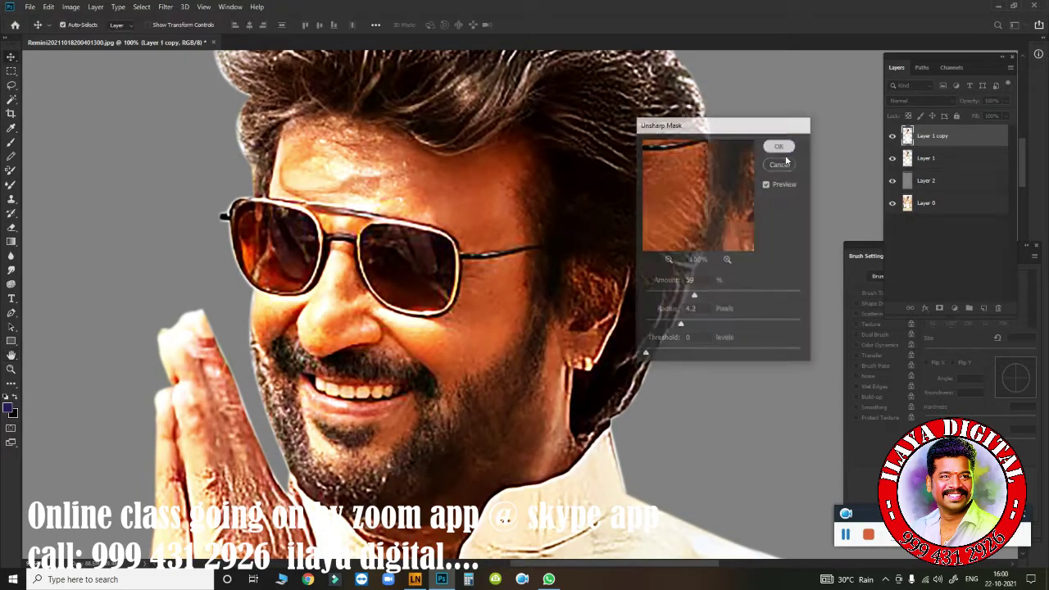
scroll(638, 321, "down", 2)
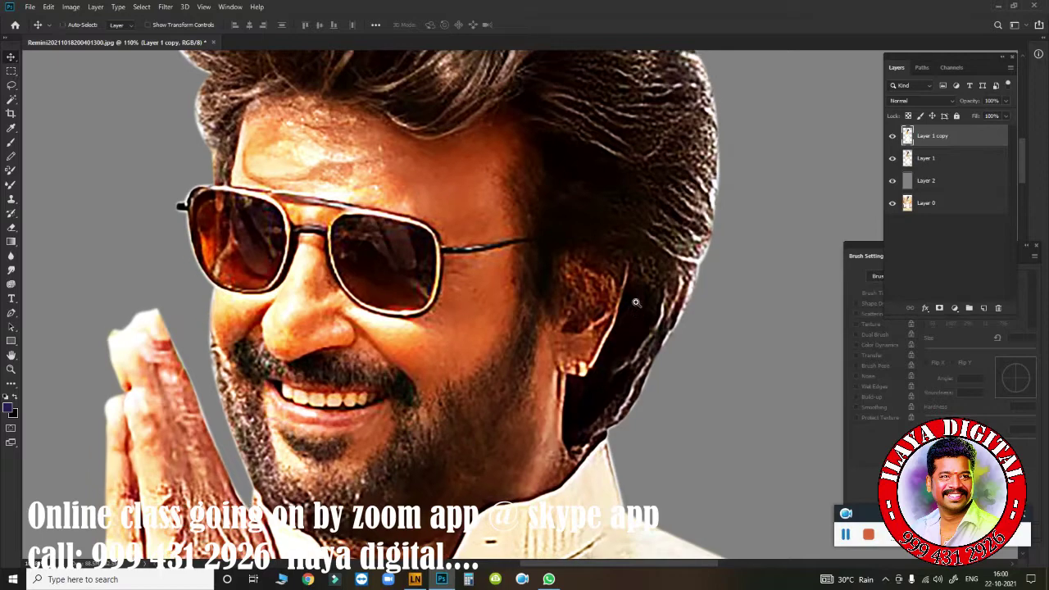
scroll(632, 300, "down", 2)
scroll(610, 302, "down", 1)
key("ctrl+shift+n")
Step: Create Layer 3, show the Swatches panel, and set Layer 3 to Color blend mode
key("Return")
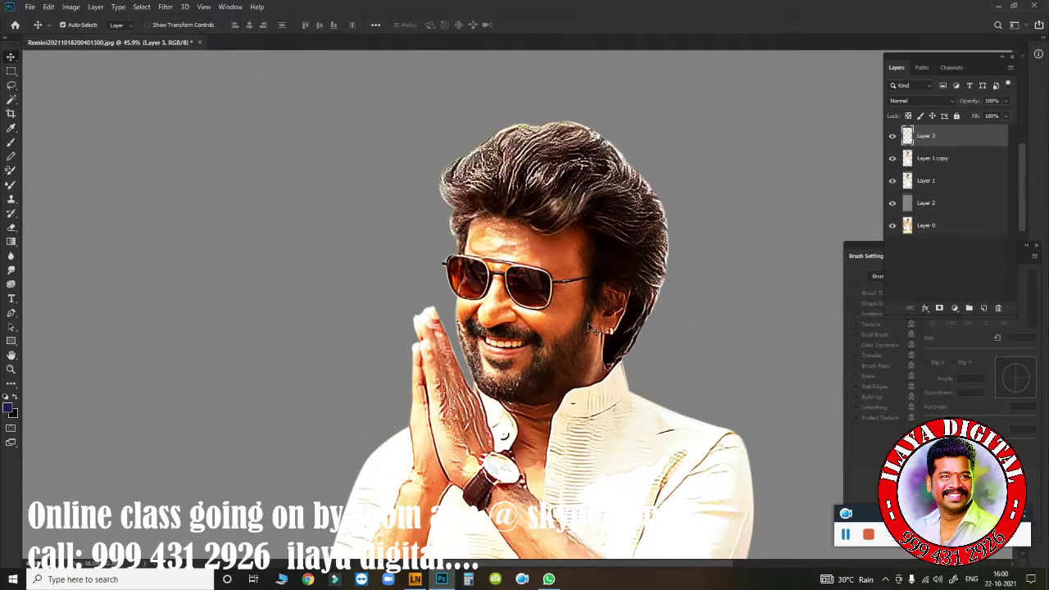
key("b")
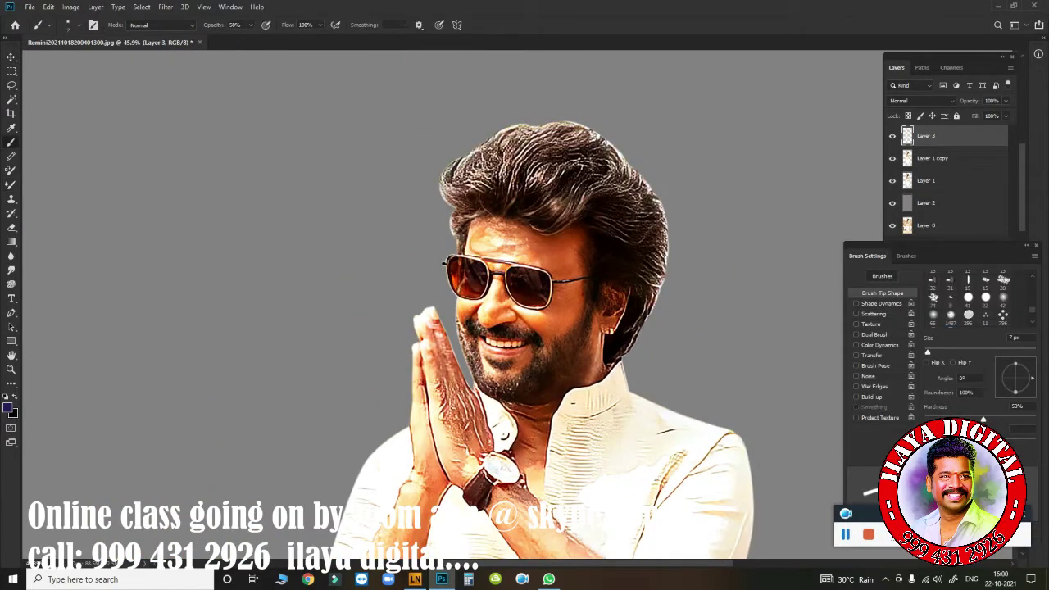
key("F6")
left_click(73, 86)
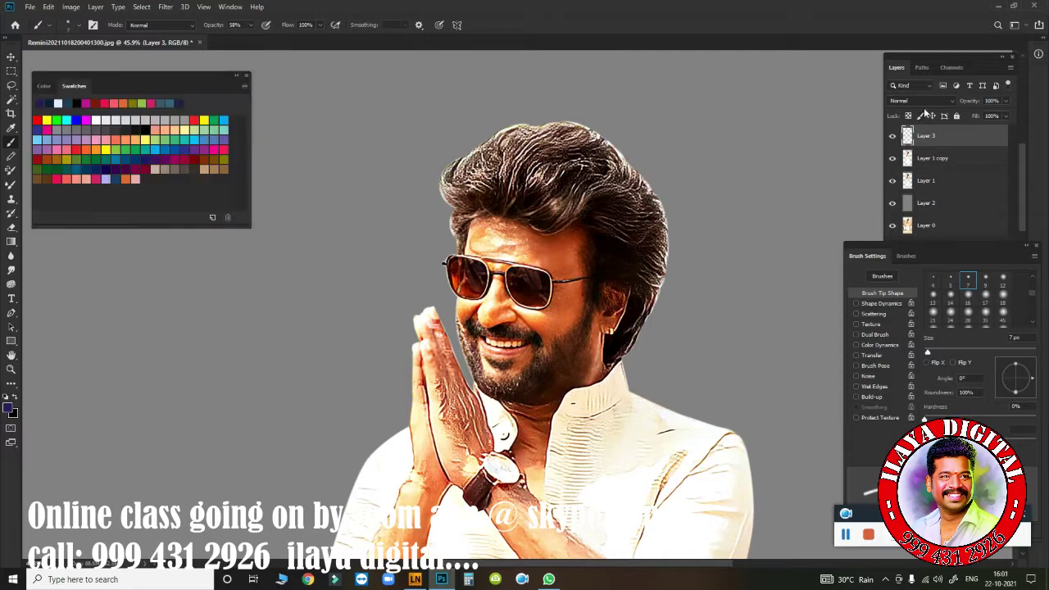
left_click(920, 100)
left_click(905, 355)
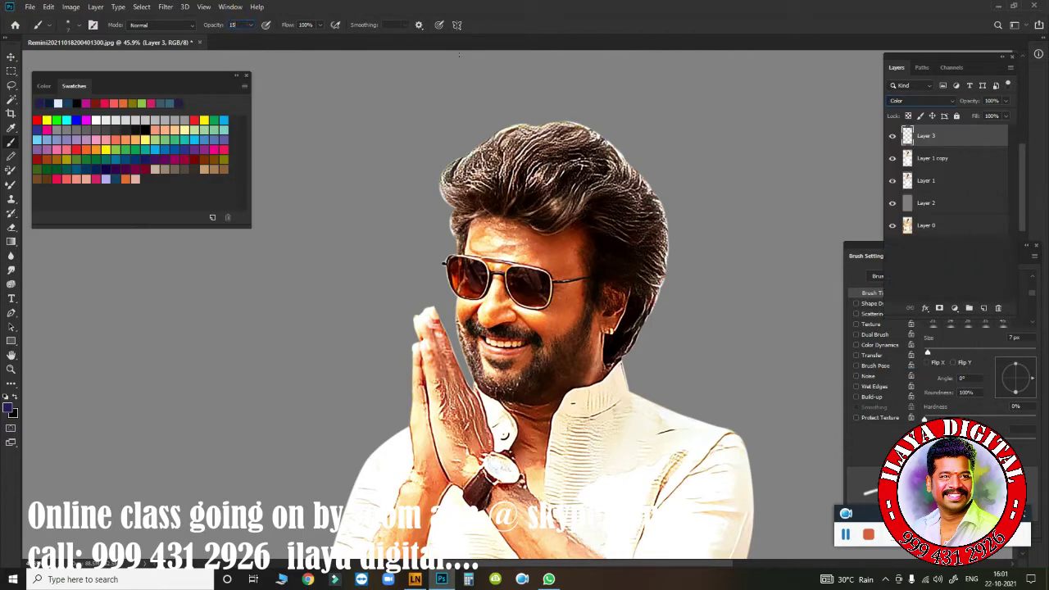
Step: Zoom in on the face and brush a red tint onto the lips at the mouth corner
scroll(549, 250, "up", 2)
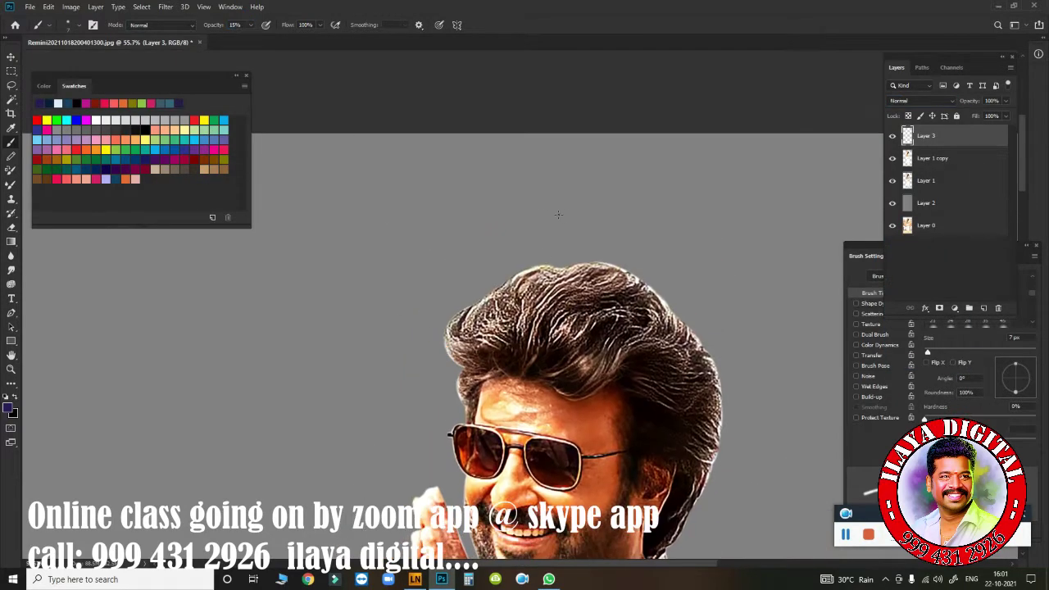
key("ctrl+0")
scroll(515, 227, "up", 2)
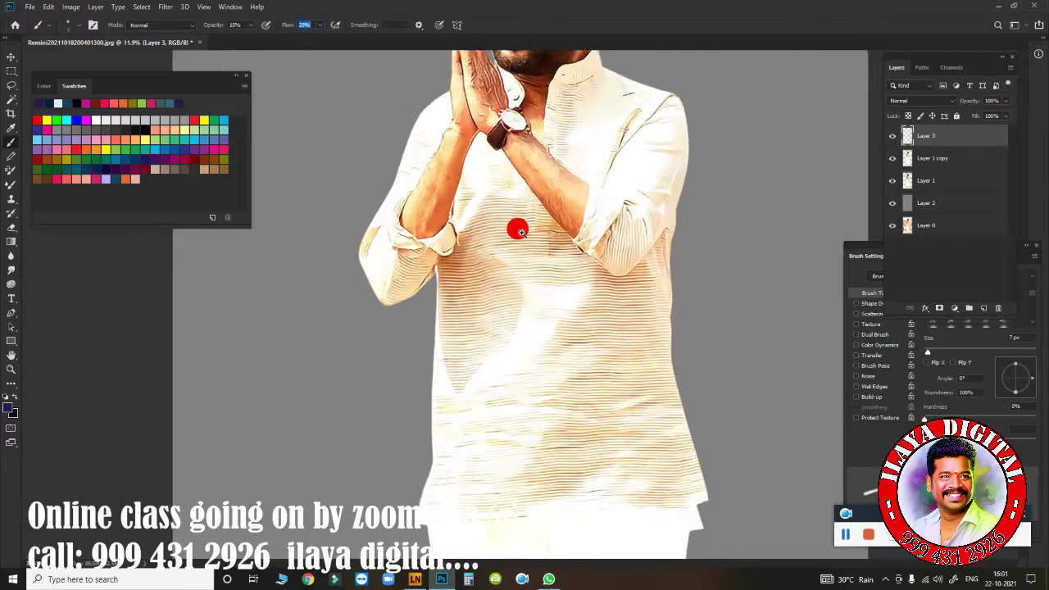
scroll(515, 227, "up", 1)
scroll(512, 237, "up", 1)
scroll(508, 246, "up", 1)
scroll(509, 246, "up", 3)
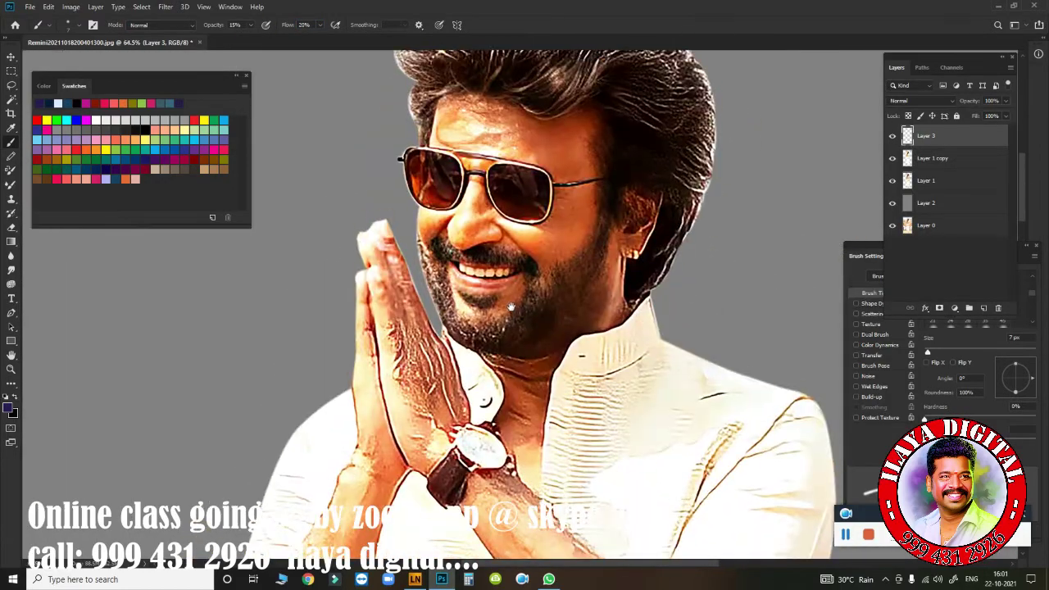
scroll(526, 283, "up", 1)
scroll(550, 285, "up", 1)
scroll(562, 294, "up", 1)
scroll(534, 271, "up", 2)
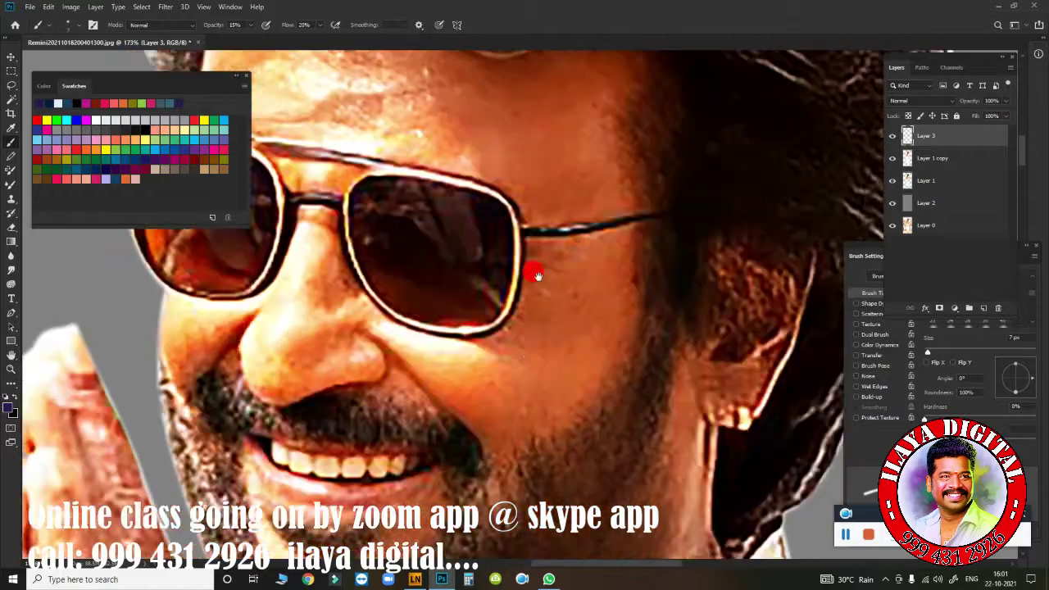
scroll(571, 281, "up", 1)
scroll(530, 307, "up", 1)
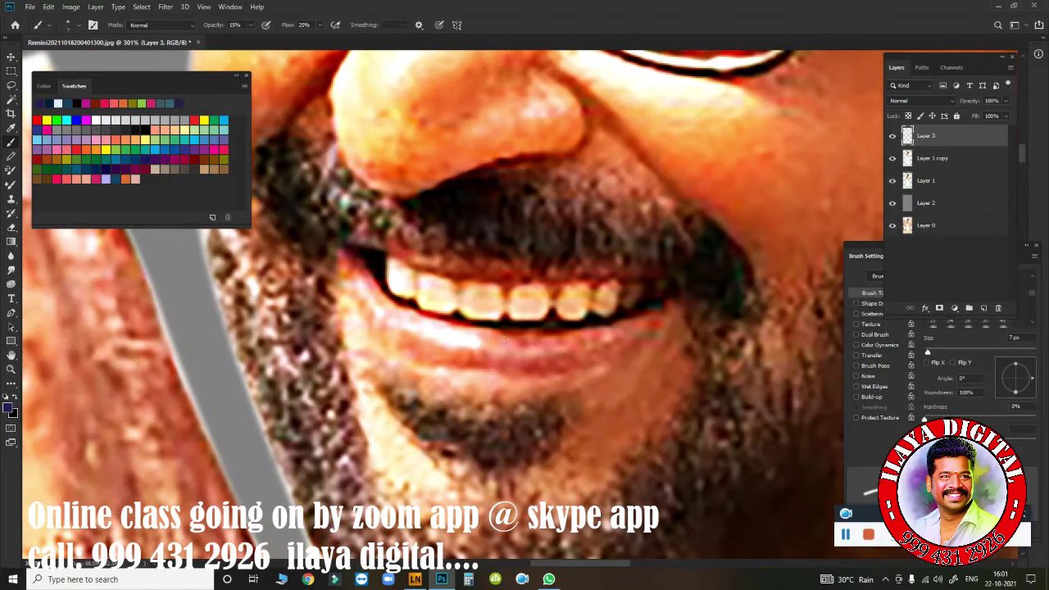
left_click(56, 177)
key("bracketleft")
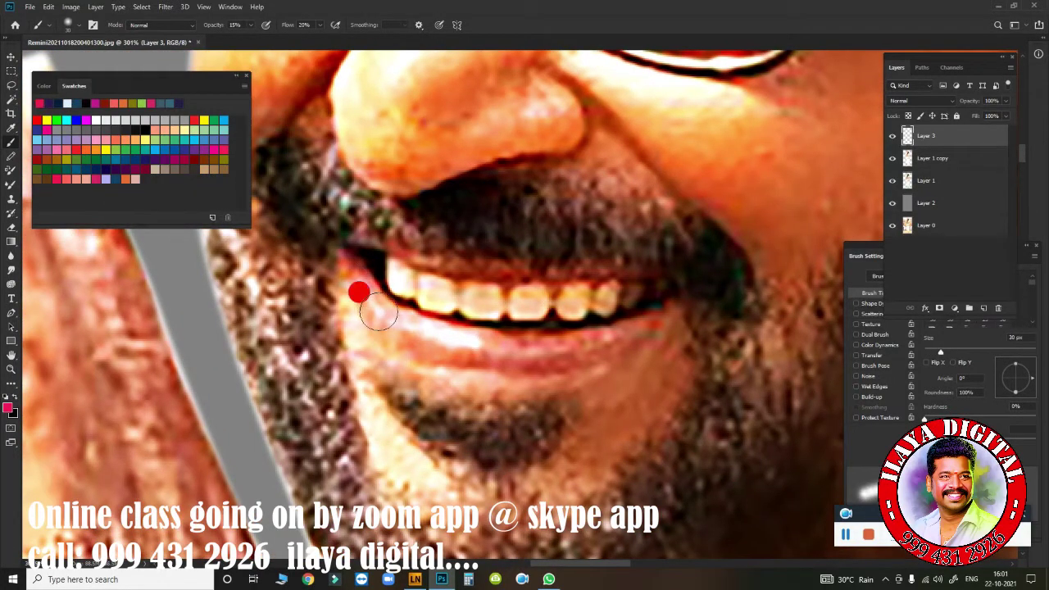
left_click_drag(355, 290, 425, 262)
Step: Enlarge the brush to 150 px, pick a new swatch, and reconfirm Layer 3's Color mode
scroll(655, 313, "down", 2)
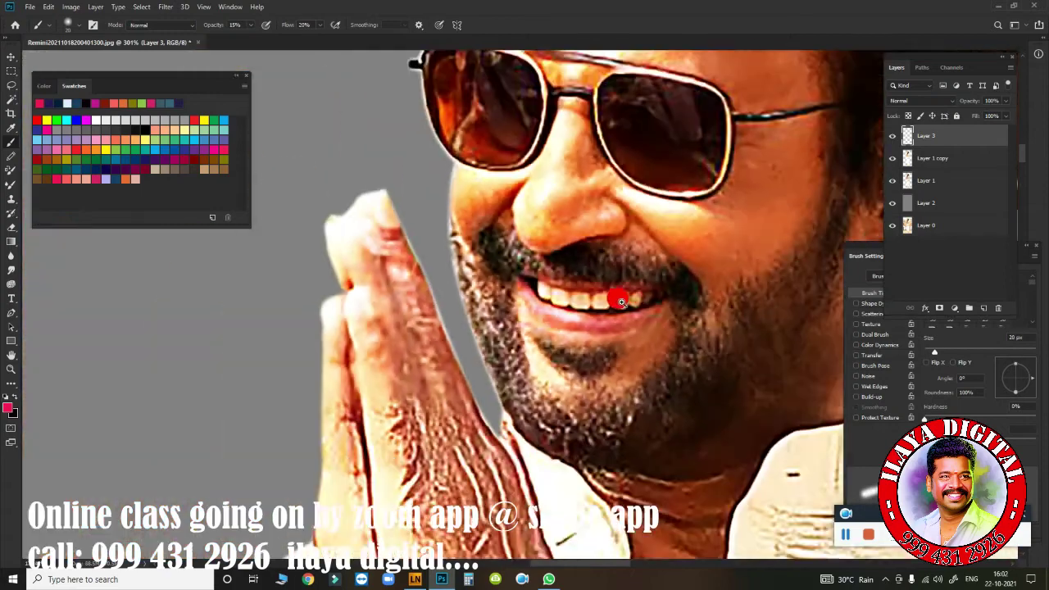
scroll(623, 336, "down", 1)
scroll(598, 352, "up", 1)
scroll(595, 355, "down", 1)
scroll(595, 355, "right", 2)
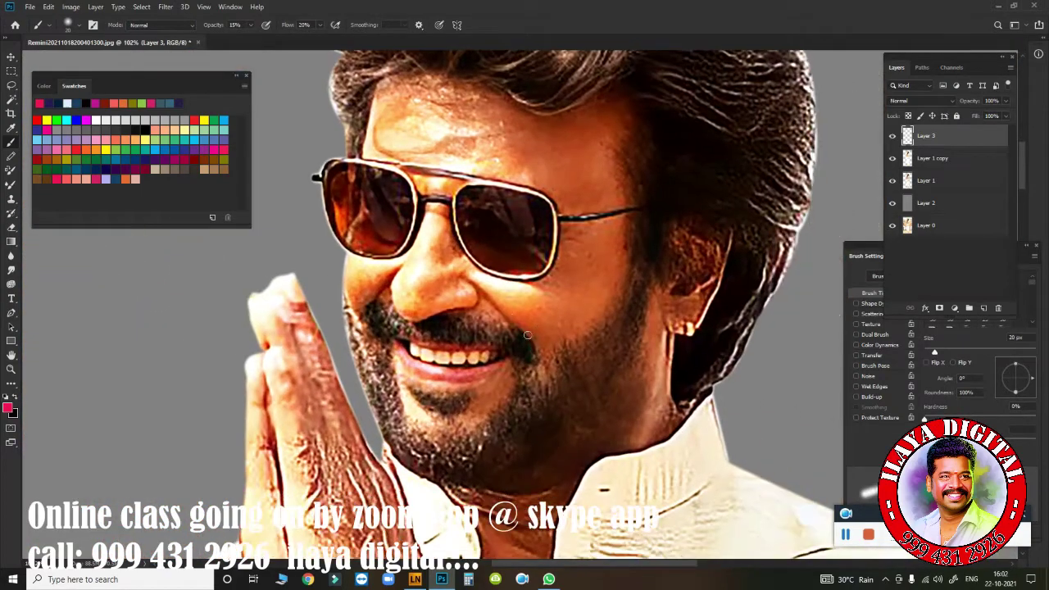
key("bracketright")
key("bracketright")
key("bracketright")
left_click(94, 178)
key("bracketright")
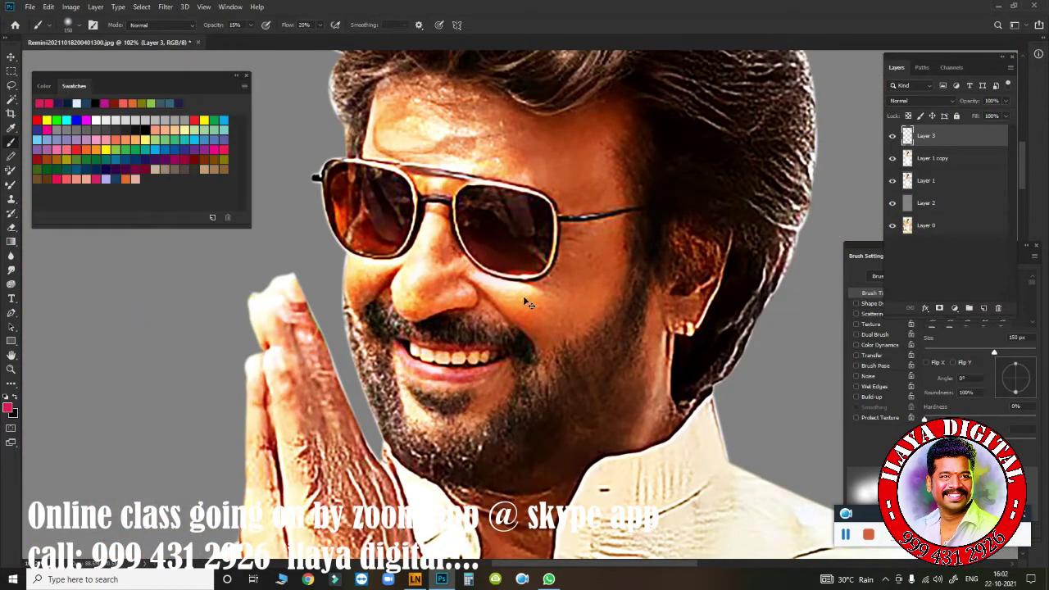
left_click(920, 100)
left_click(918, 348)
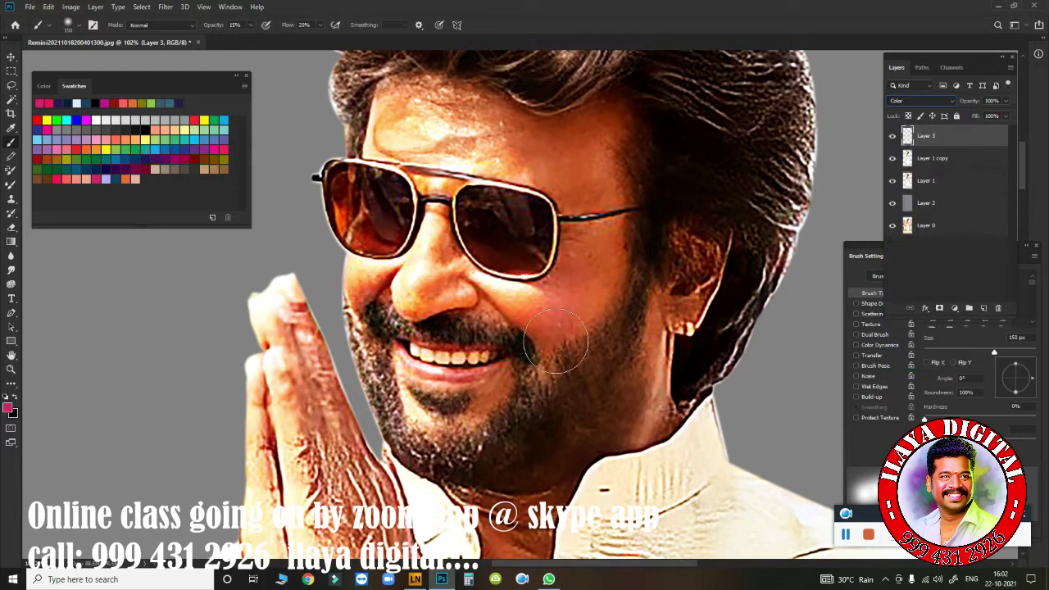
Step: Pick olive-brown, load the figure outline as a selection, then shrink the brush and return to red
left_click(225, 159)
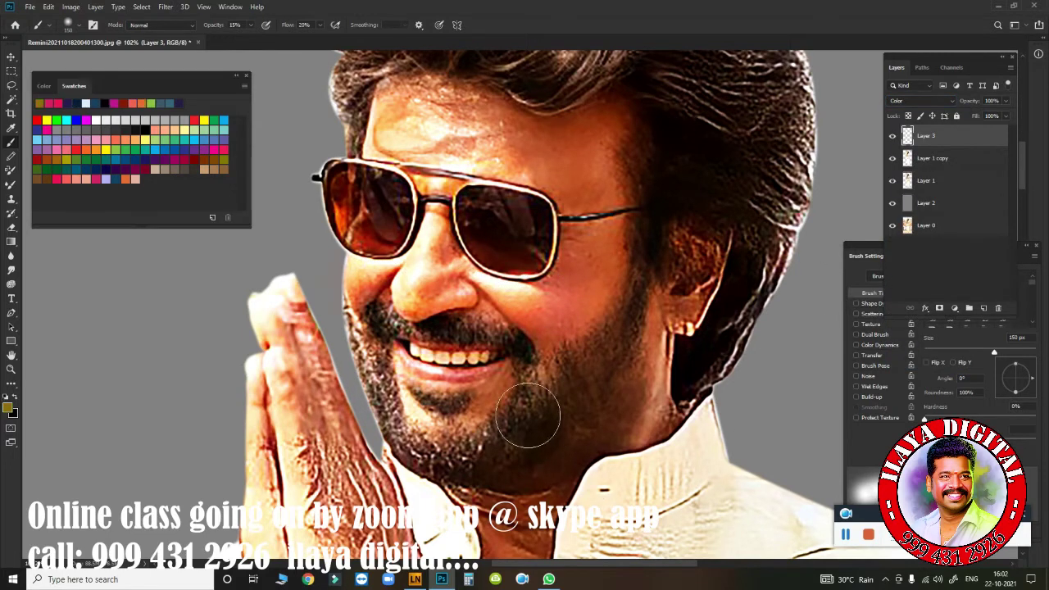
left_click(908, 156, "ctrl")
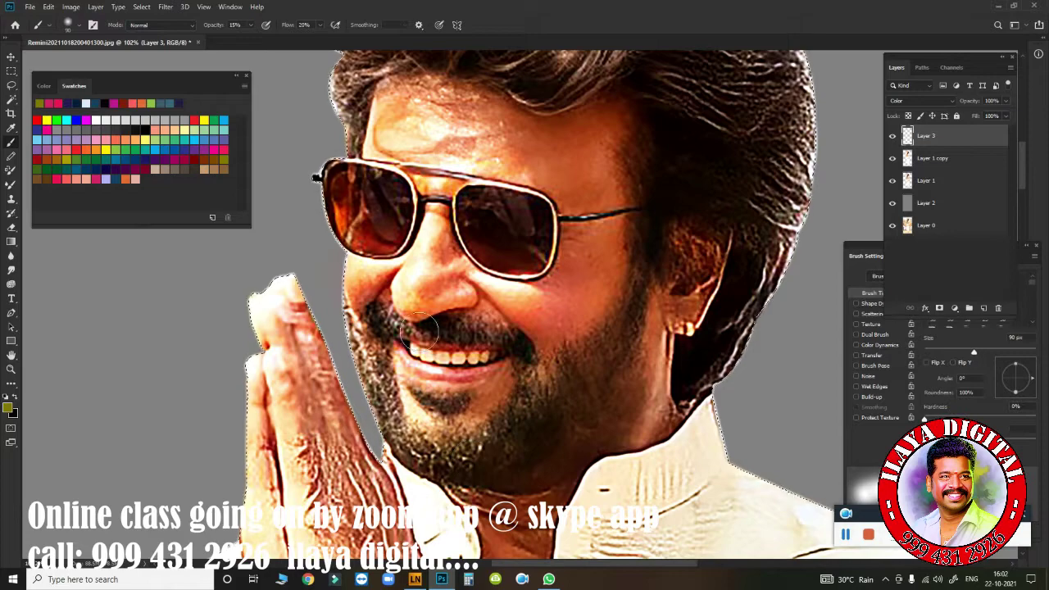
key("bracketleft")
key("bracketleft")
scroll(747, 348, "down", 2)
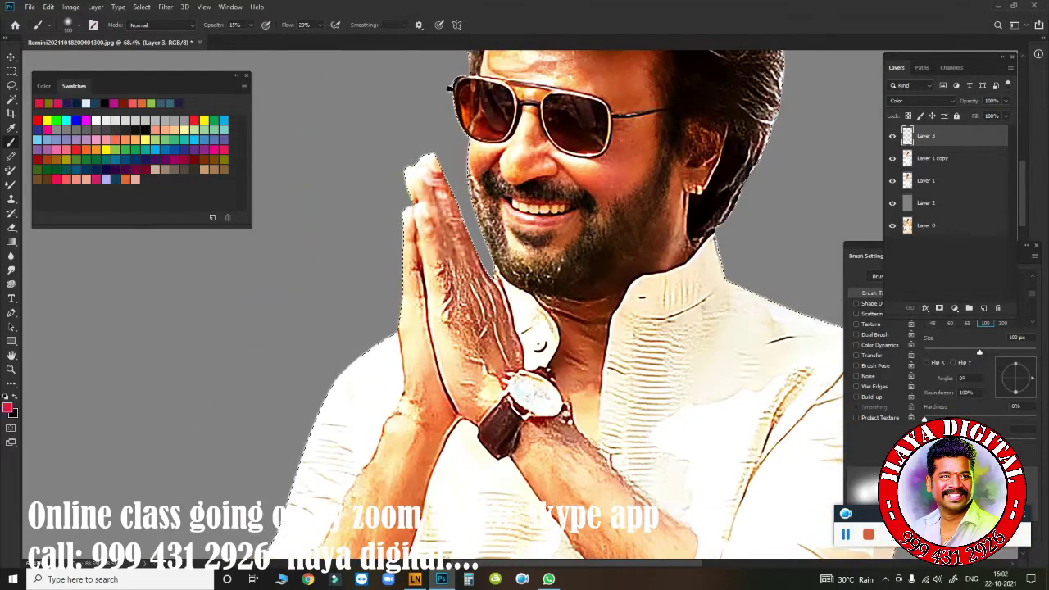
left_click(581, 450)
scroll(596, 466, "down", 3)
Step: Add Layer 4 in Overlay mode and set up a 400 px brush at 100% flow
key("ctrl+shift+alt+n")
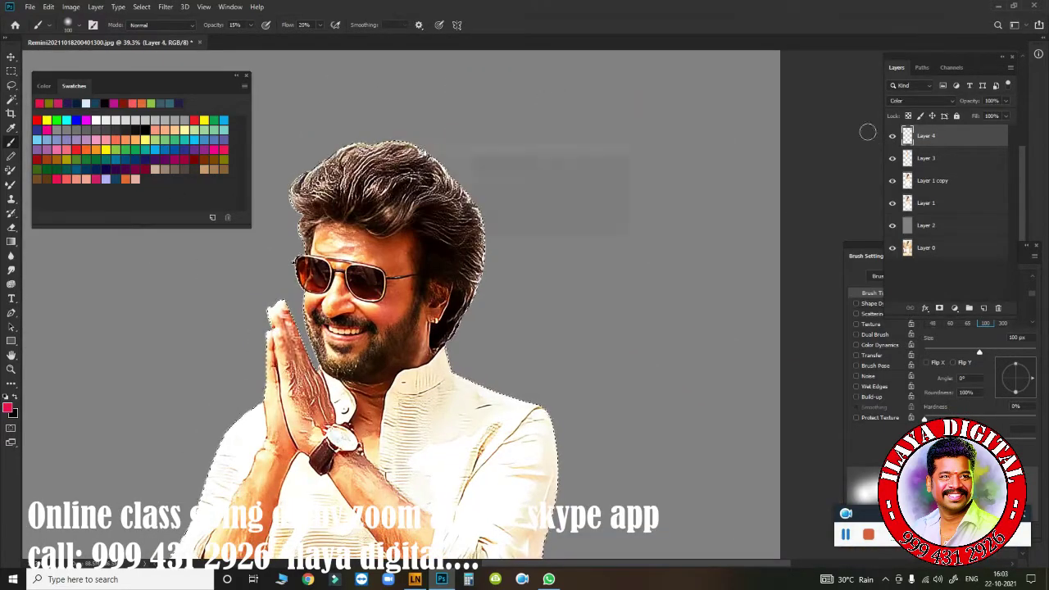
left_click(918, 100)
left_click(914, 229)
scroll(576, 282, "up", 2)
scroll(576, 281, "up", 1)
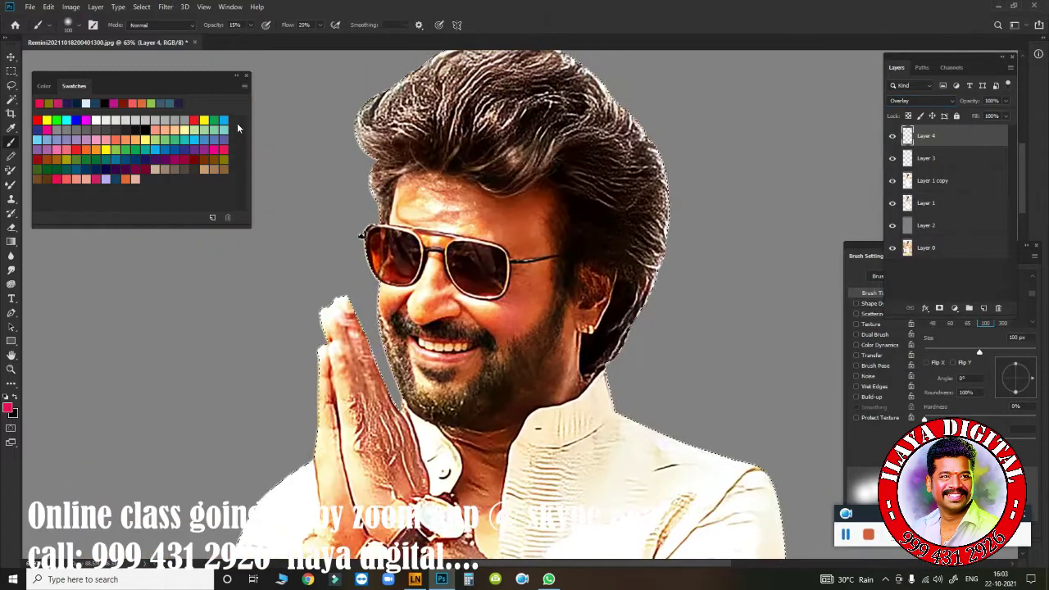
left_click(224, 120)
key("bracketright")
key("bracketright")
key("bracketright")
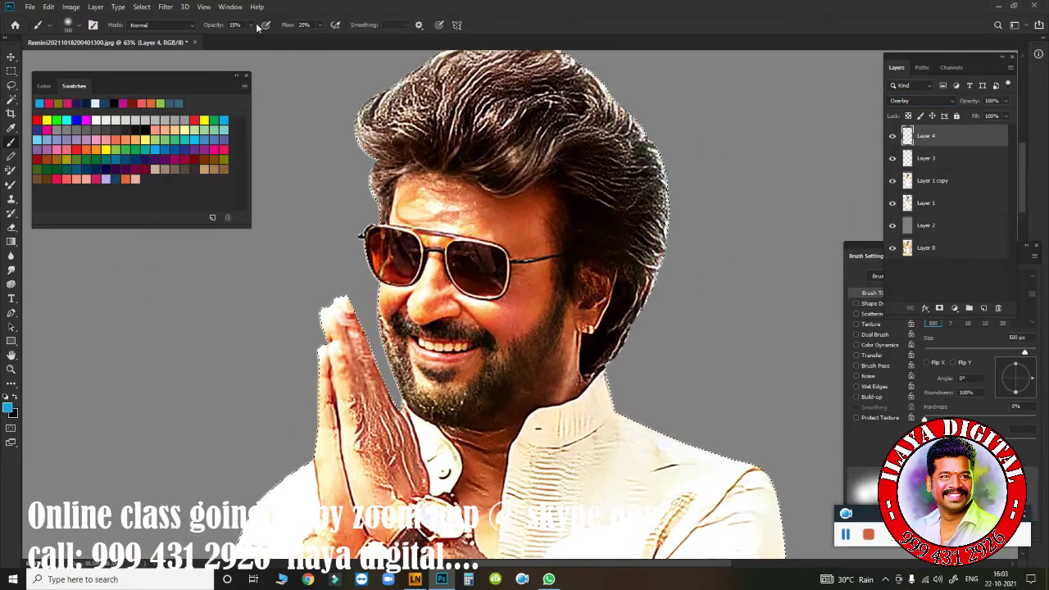
key("shift+0")
left_click(604, 234)
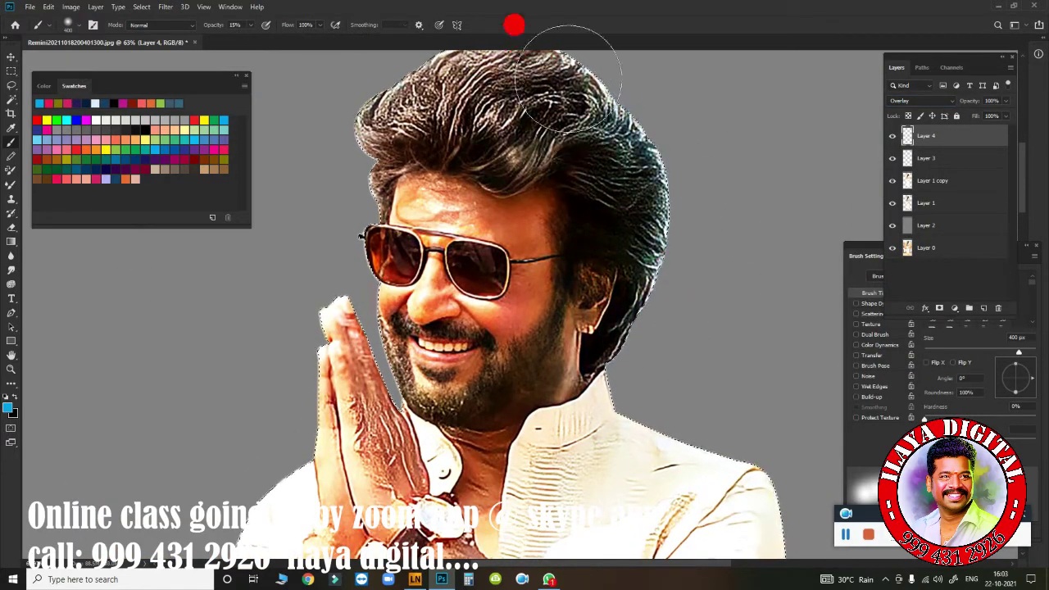
key("bracketleft")
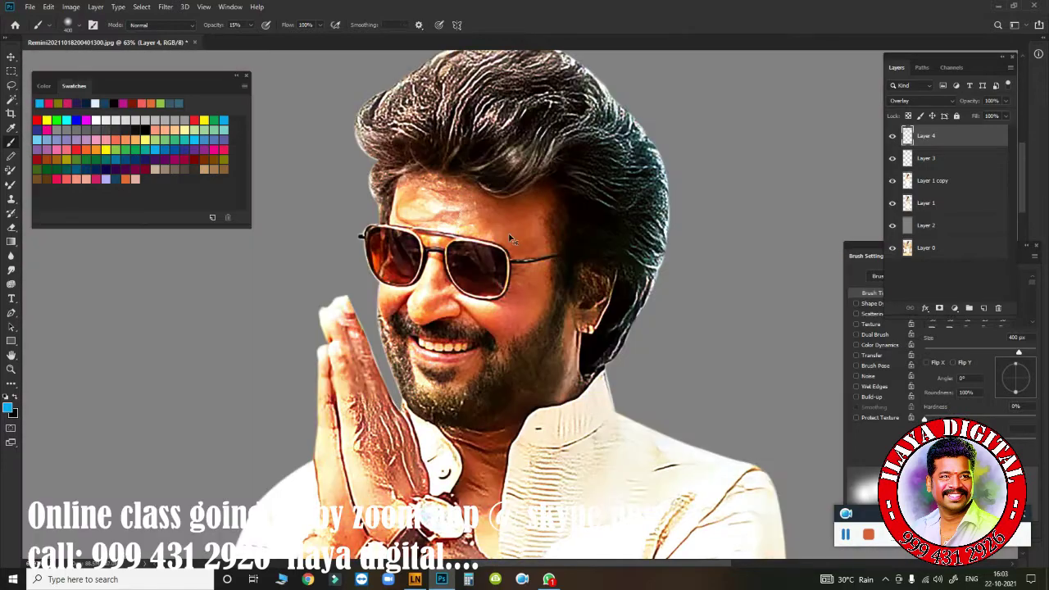
Step: Paint a yellow glow over the hair, erase the excess, and shift its hue by +180
left_click(203, 120)
mouse_move(583, 222)
left_mouse_down()
mouse_move(623, 217)
mouse_move(492, 66)
left_mouse_up()
key("e")
left_click_drag(403, 106, 484, 295)
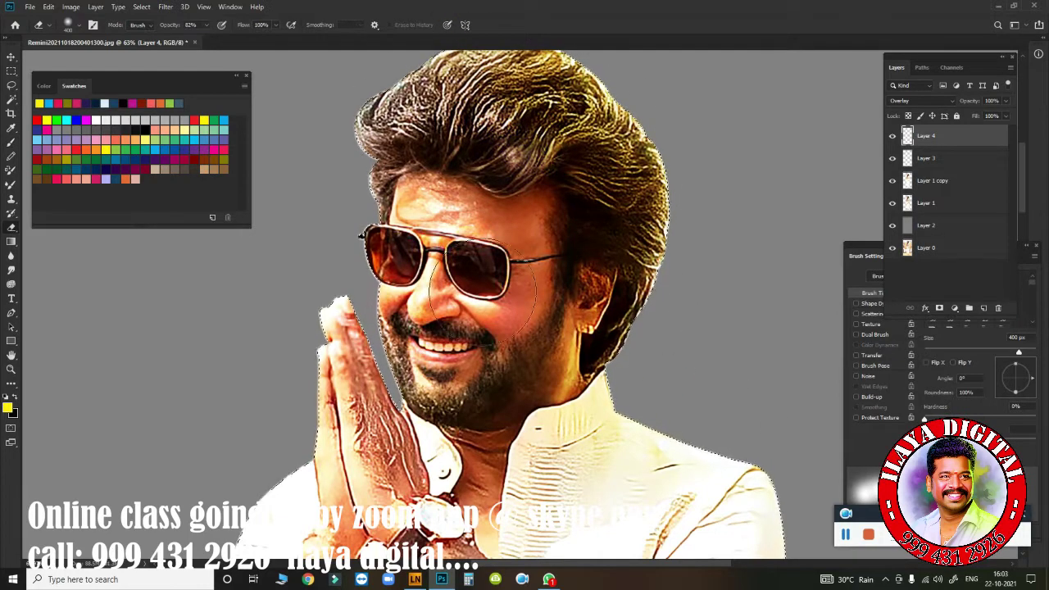
key("ctrl+u")
left_click_drag(869, 172, 923, 174)
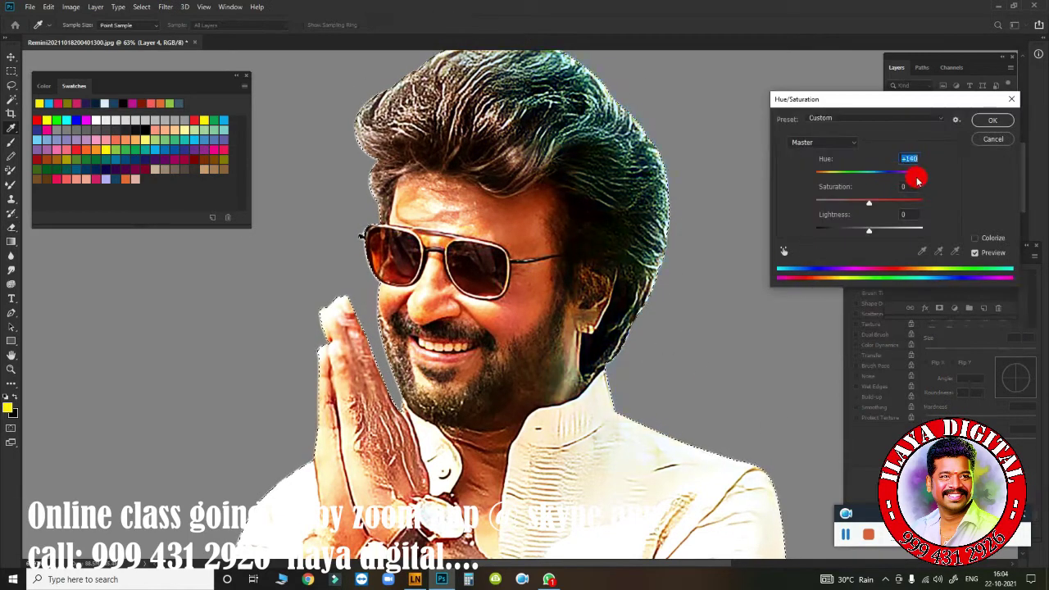
left_click(992, 120)
Step: Add another Overlay layer, paint gold on the hair, and shift its hue -135 to purple
left_click(984, 308)
left_click(920, 100)
left_click(902, 246)
key("b")
left_click_drag(385, 45, 455, 82)
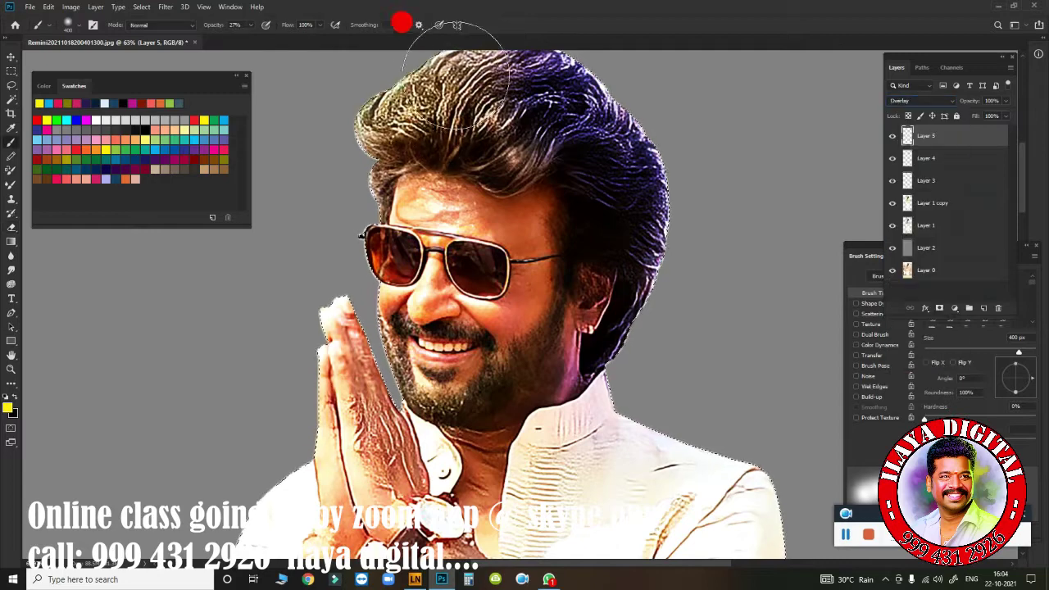
key("bracketleft")
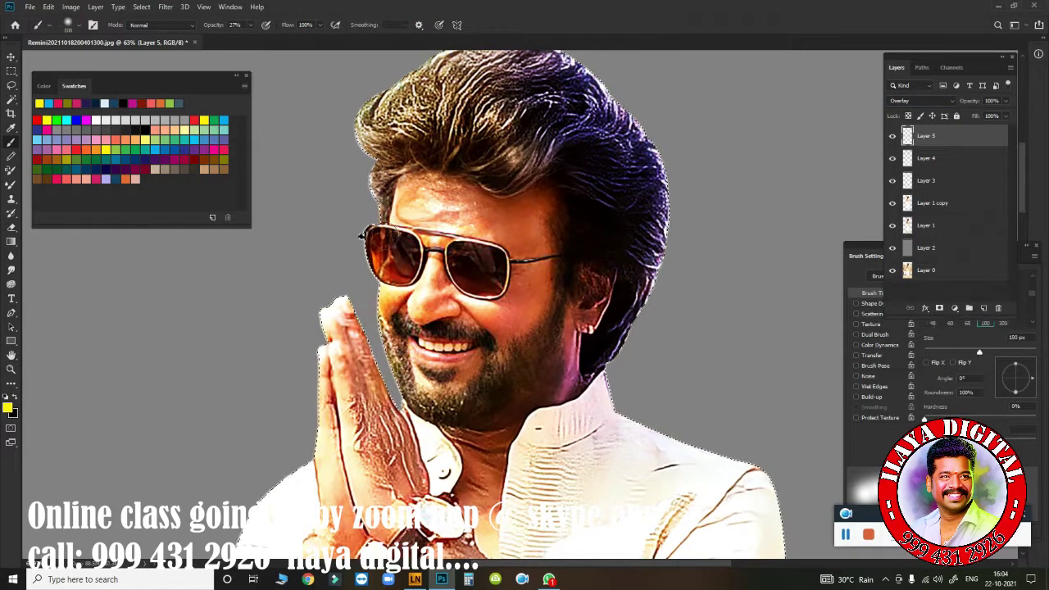
key("ctrl+u")
left_click_drag(869, 172, 828, 183)
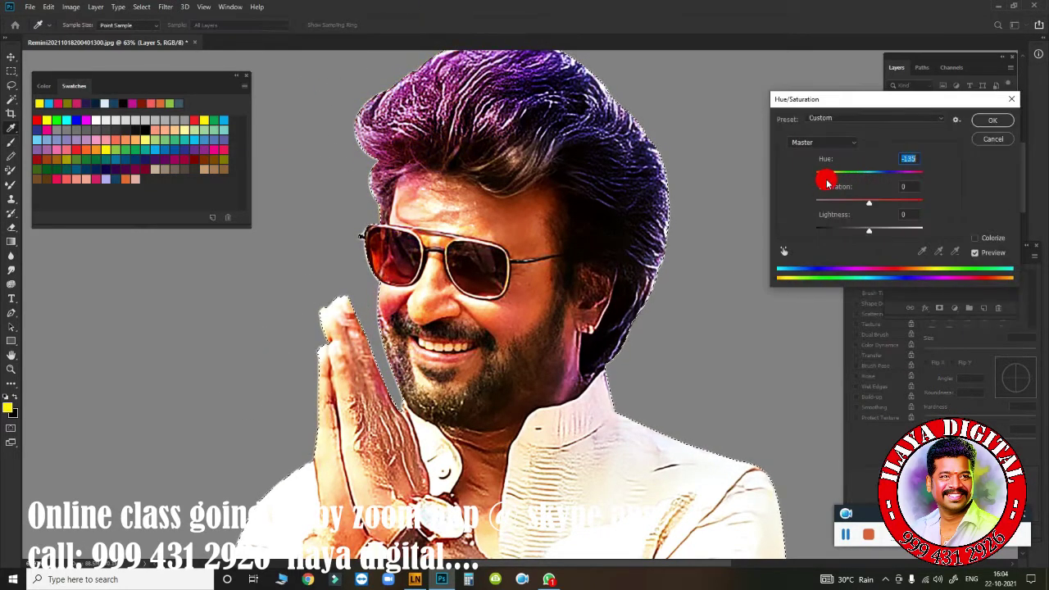
left_click(993, 120)
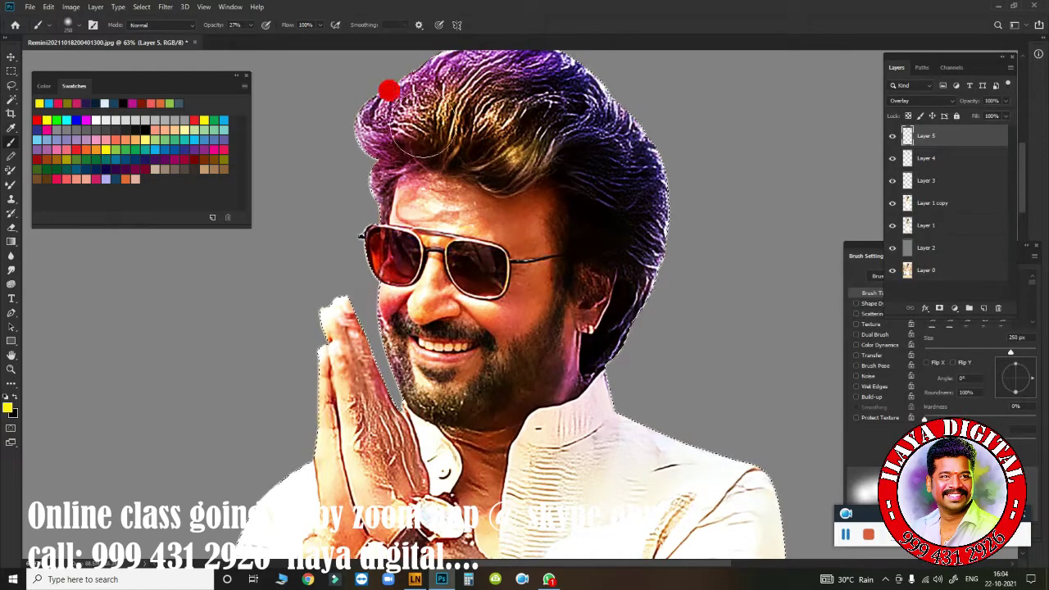
Step: Paint more golden tones on the hair and merge the colour layers down to Layer 1 copy
left_click_drag(386, 87, 558, 82)
left_click(950, 202)
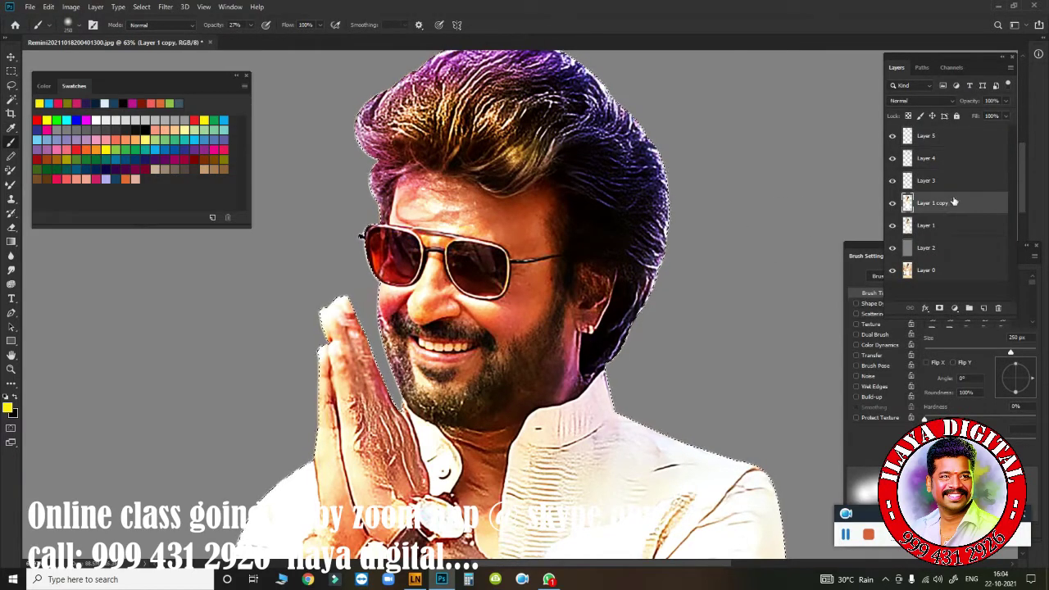
key("ctrl+shift+alt+e")
key("ctrl+e")
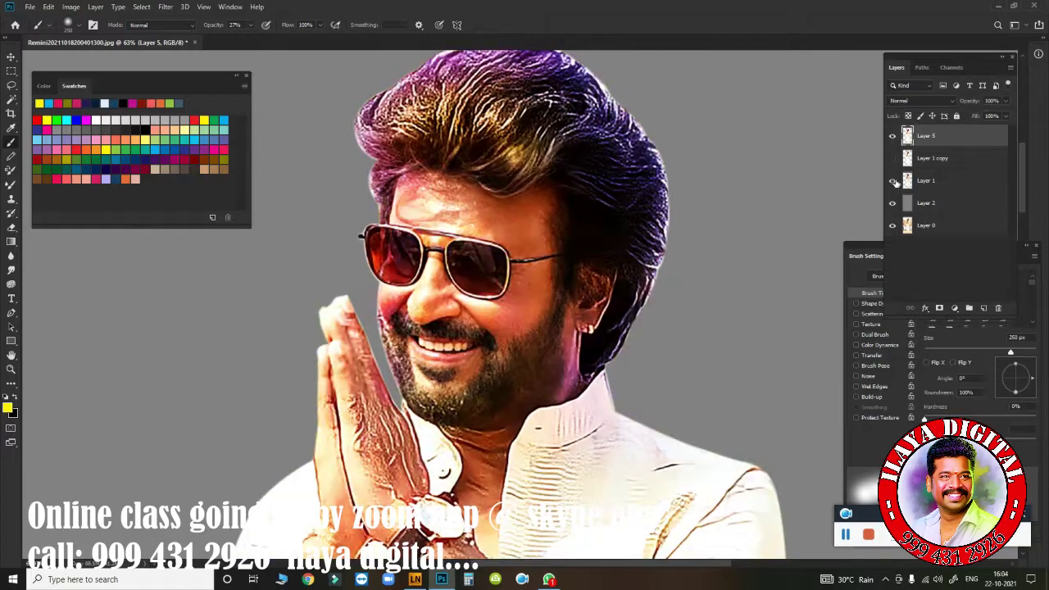
Step: Stamp the visible layers into a new Layer 6 and bring the nose and moustache into view
scroll(558, 297, "up", 3)
key("ctrl+shift+alt+e")
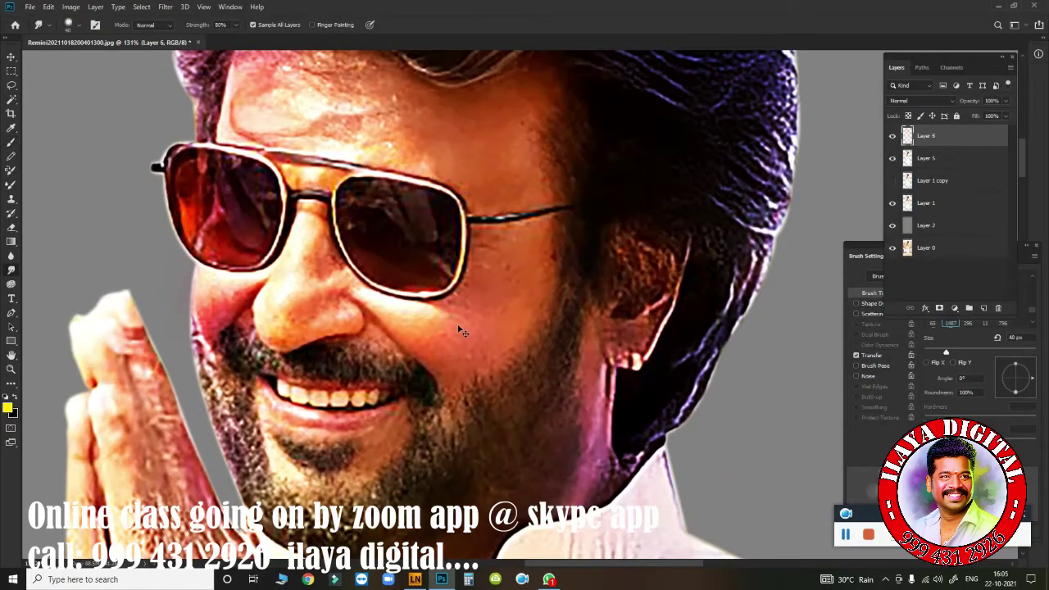
scroll(499, 333, "up", 4)
left_click_drag(476, 293, 471, 402)
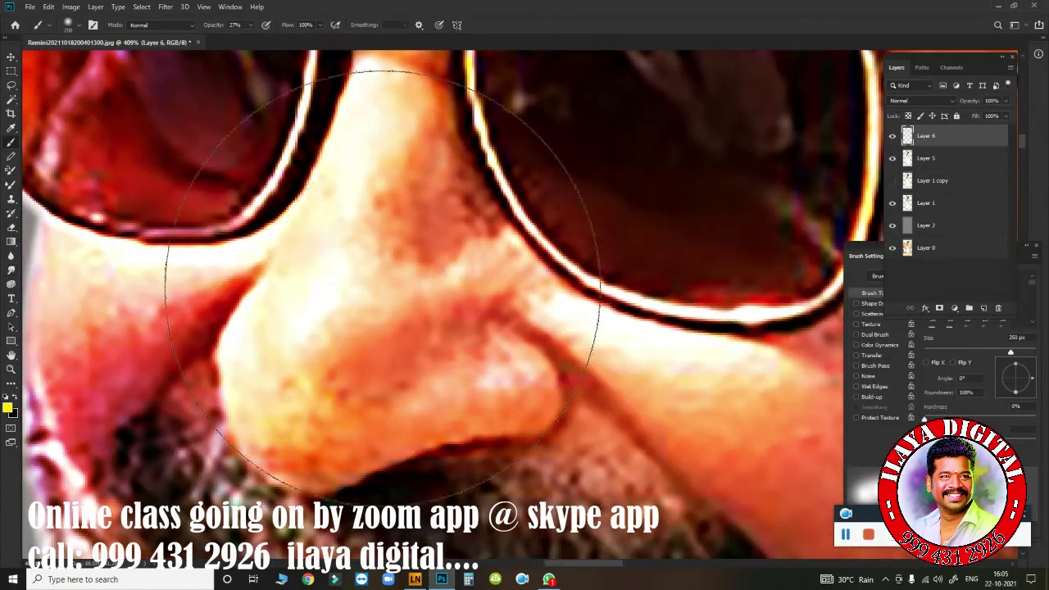
Step: Switch to the Mixer Brush and set its wetness to 46%
key("shift+b")
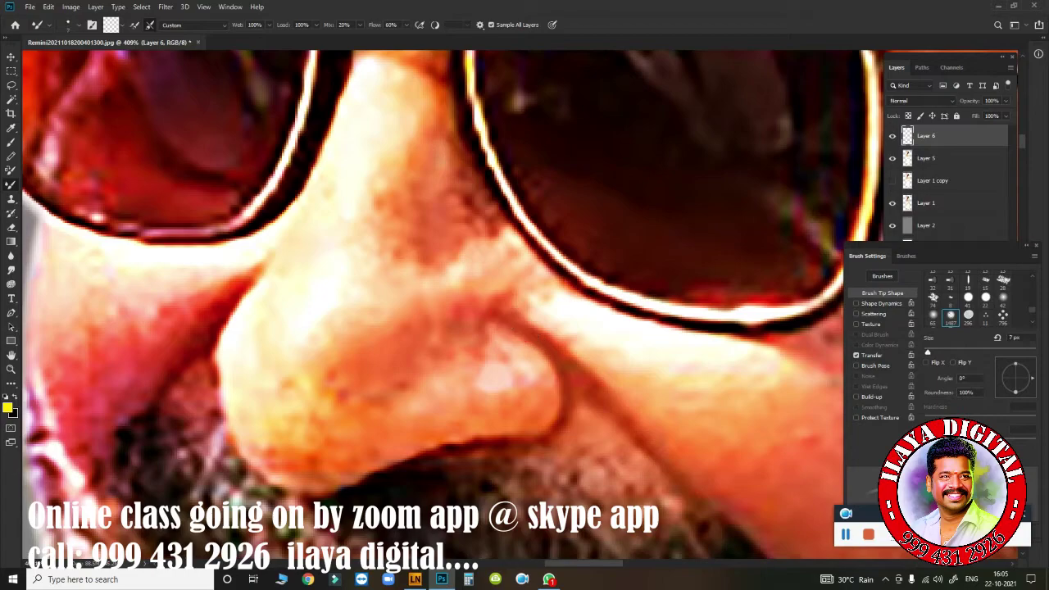
scroll(675, 222, "up", 2)
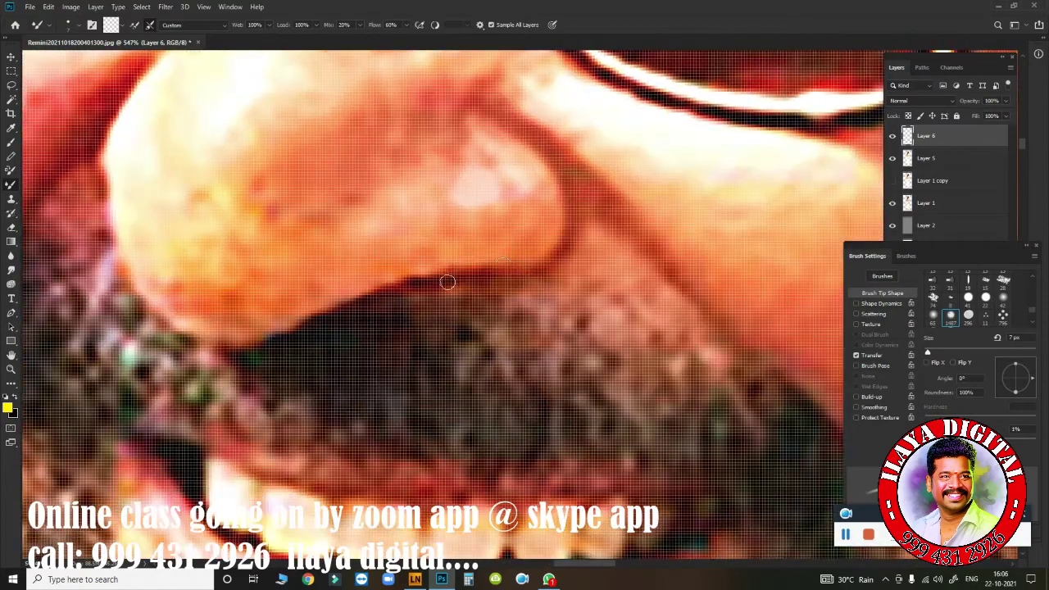
scroll(370, 304, "down", 1)
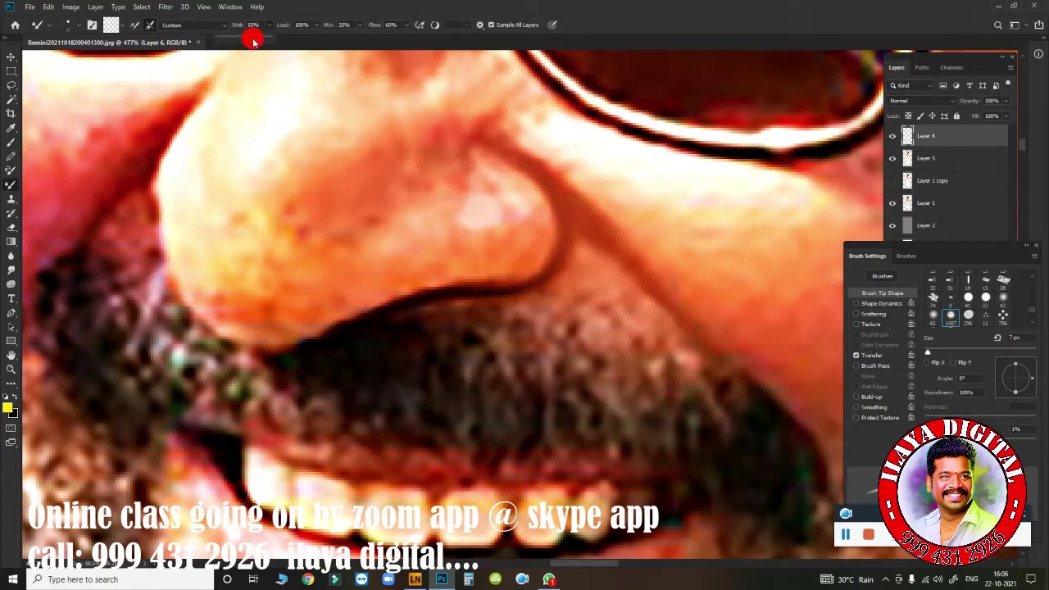
left_click_drag(253, 42, 243, 42)
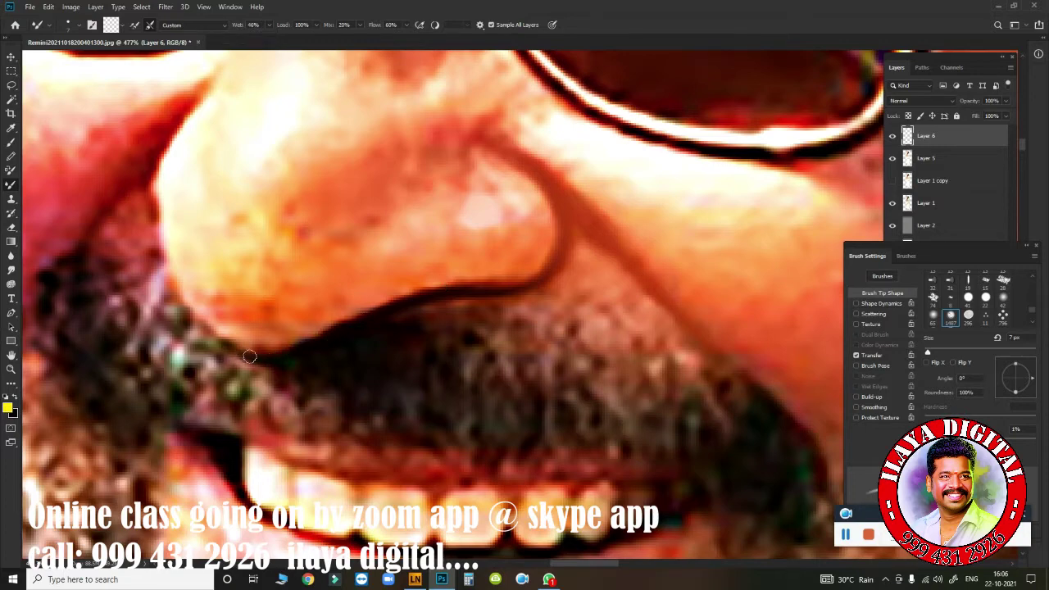
scroll(372, 339, "up", 3)
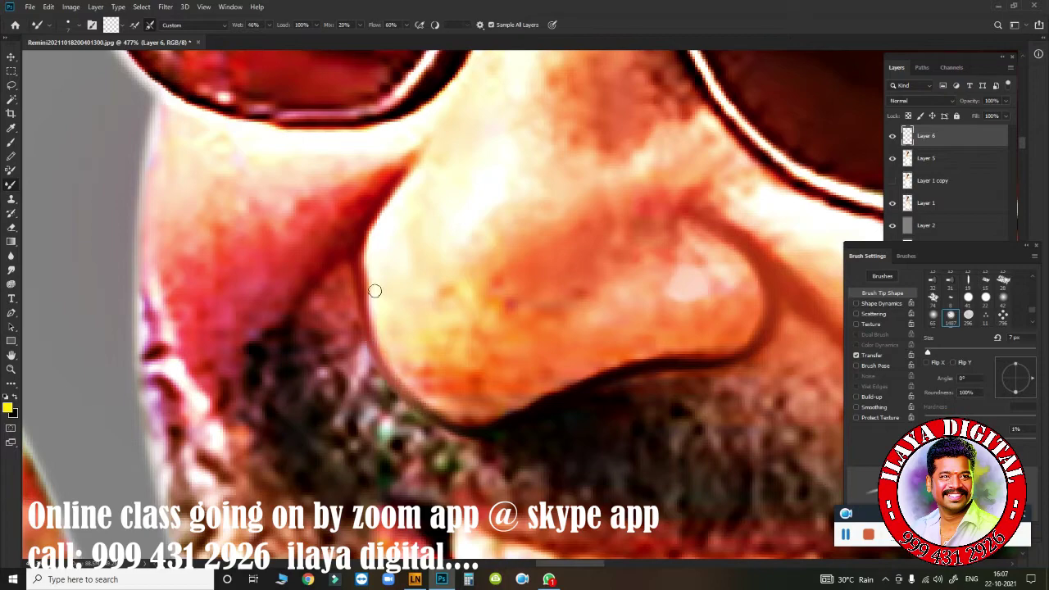
Step: Smudge the nose tip and along the bridge with a 10 px brush
scroll(557, 356, "down", 3)
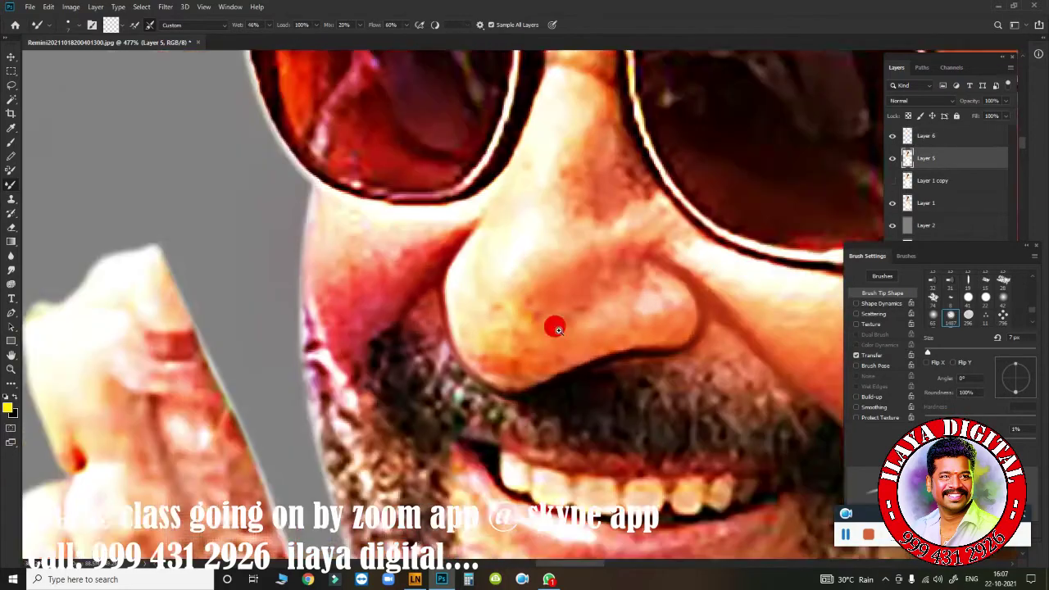
left_click_drag(585, 287, 538, 279)
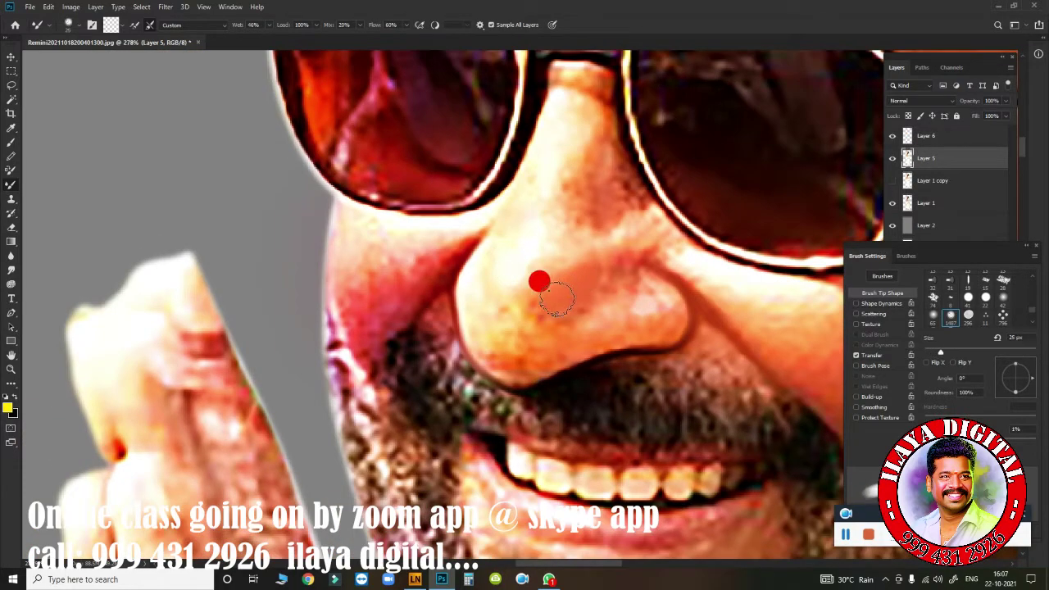
key("bracketleft")
left_click_drag(599, 207, 580, 220)
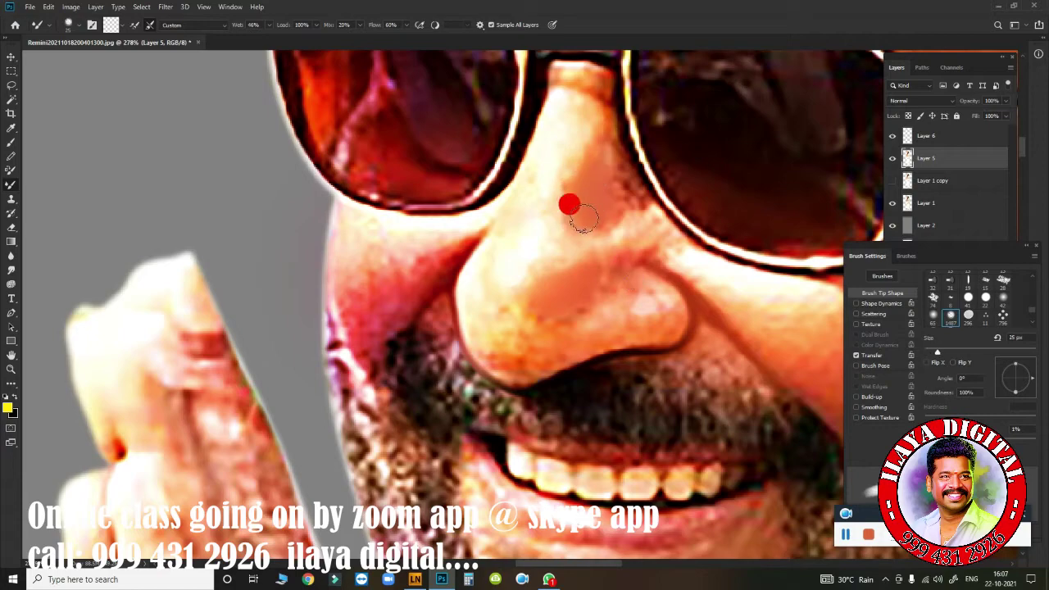
left_click_drag(541, 179, 514, 226)
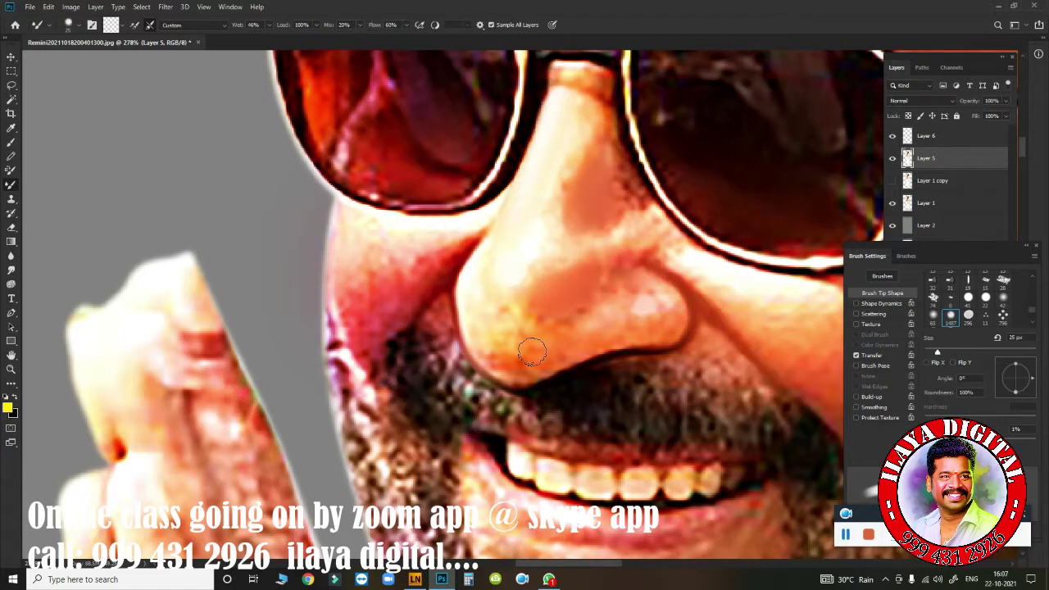
Step: Smudge the nose skin, adjust the brush transfer settings, and make Layer 6 the working layer
key("r")
scroll(531, 352, "up", 2)
scroll(621, 358, "up", 2)
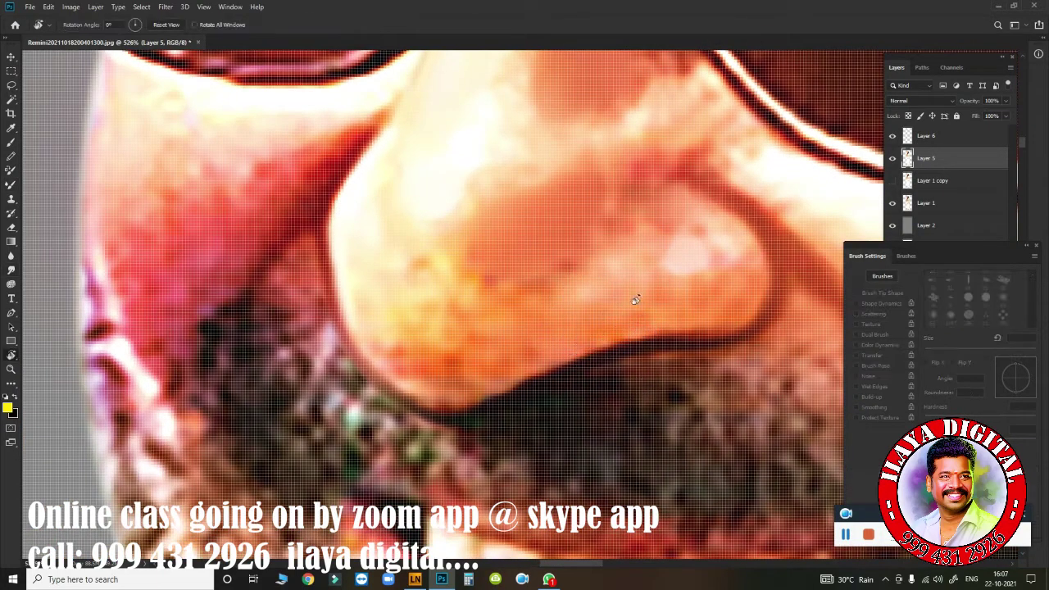
scroll(636, 300, "down", 2)
scroll(707, 309, "up", 1)
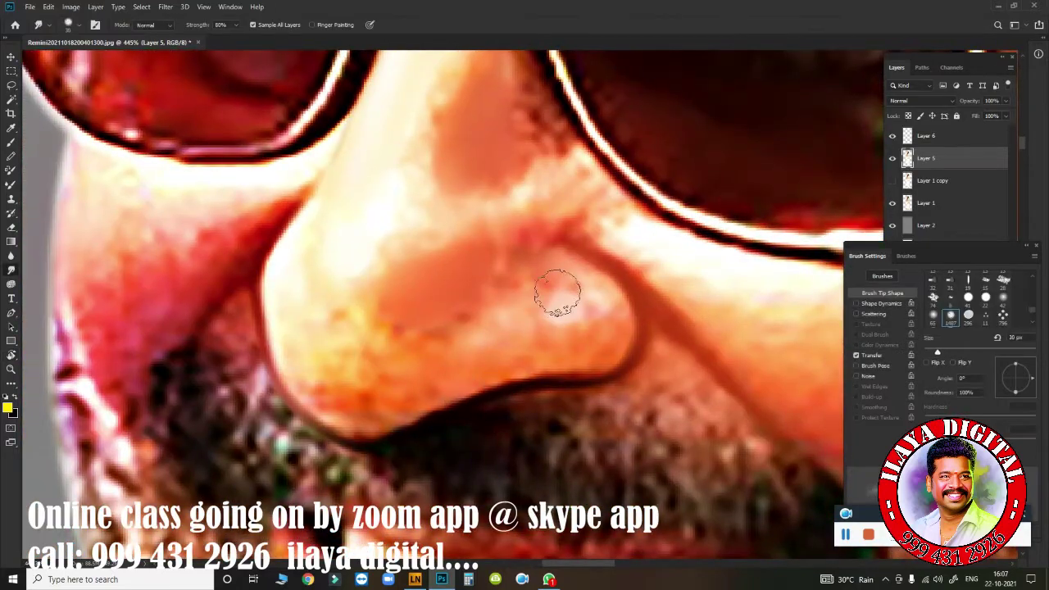
left_click_drag(558, 351, 550, 353)
left_click(871, 355)
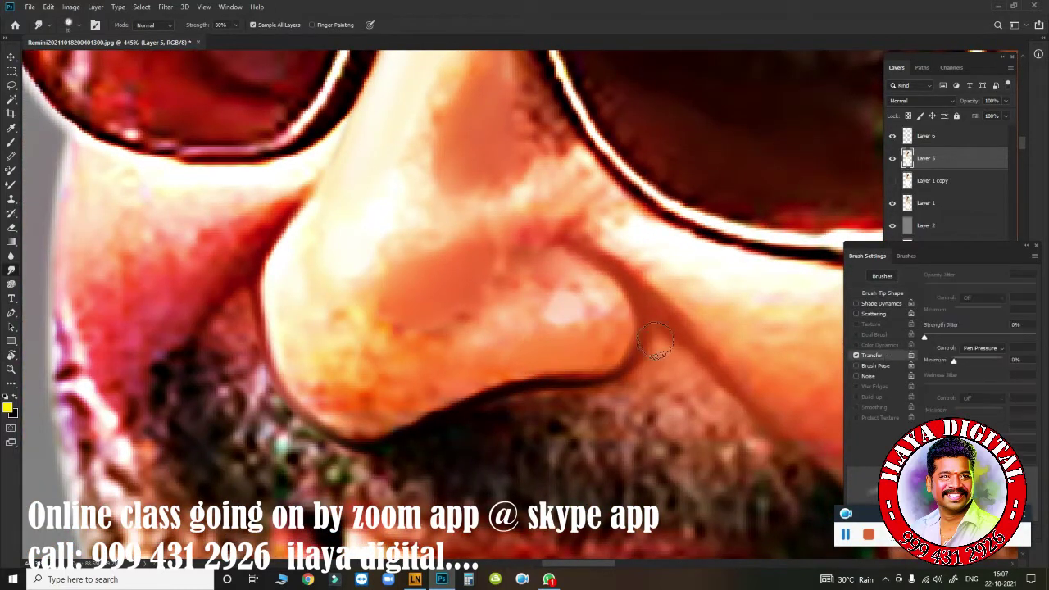
key("alt+bracketright")
left_click(557, 353)
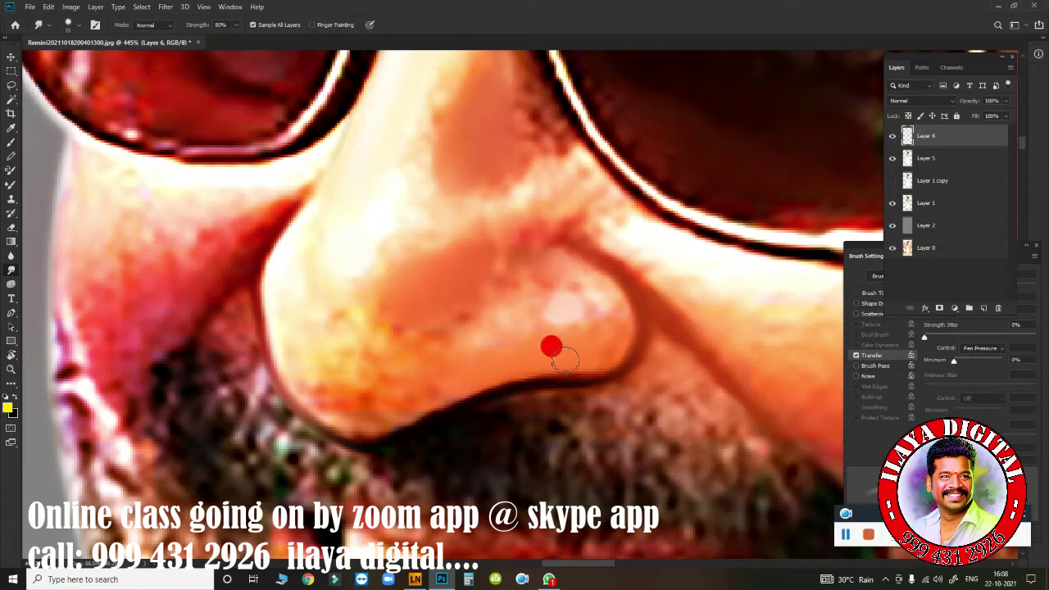
Step: Smooth the nose tip and nostrils, blending away the dark spot on the nostril
mouse_move(582, 352)
left_mouse_down()
mouse_move(520, 347)
mouse_move(606, 324)
mouse_move(563, 262)
mouse_move(574, 264)
mouse_move(549, 259)
mouse_move(568, 262)
mouse_move(509, 304)
mouse_move(517, 286)
mouse_move(598, 307)
left_mouse_up()
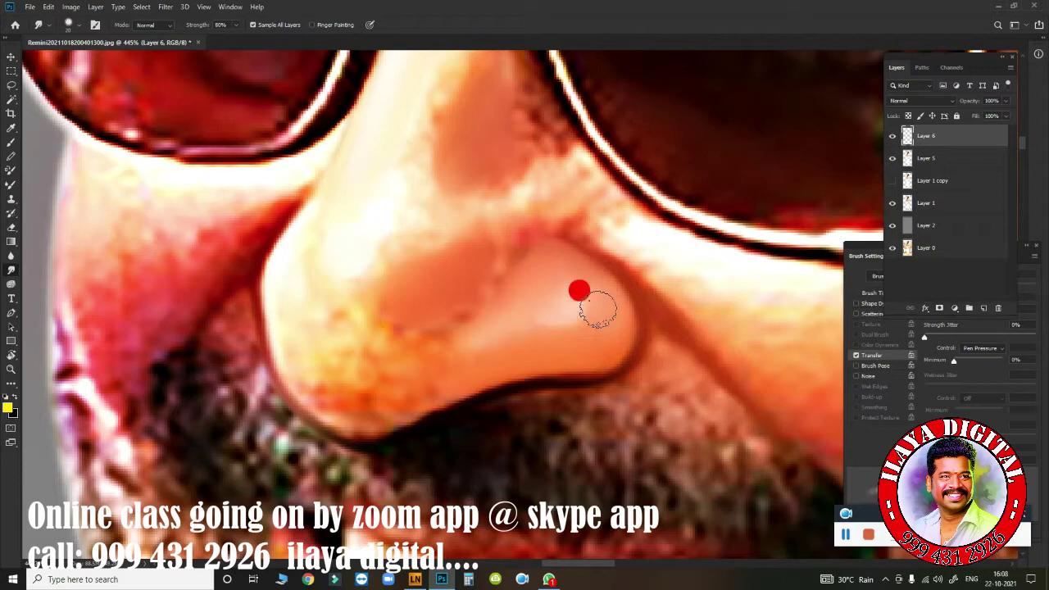
mouse_move(320, 385)
left_mouse_down()
mouse_move(359, 403)
mouse_move(440, 383)
mouse_move(347, 413)
mouse_move(311, 335)
mouse_move(340, 330)
mouse_move(325, 301)
left_mouse_up()
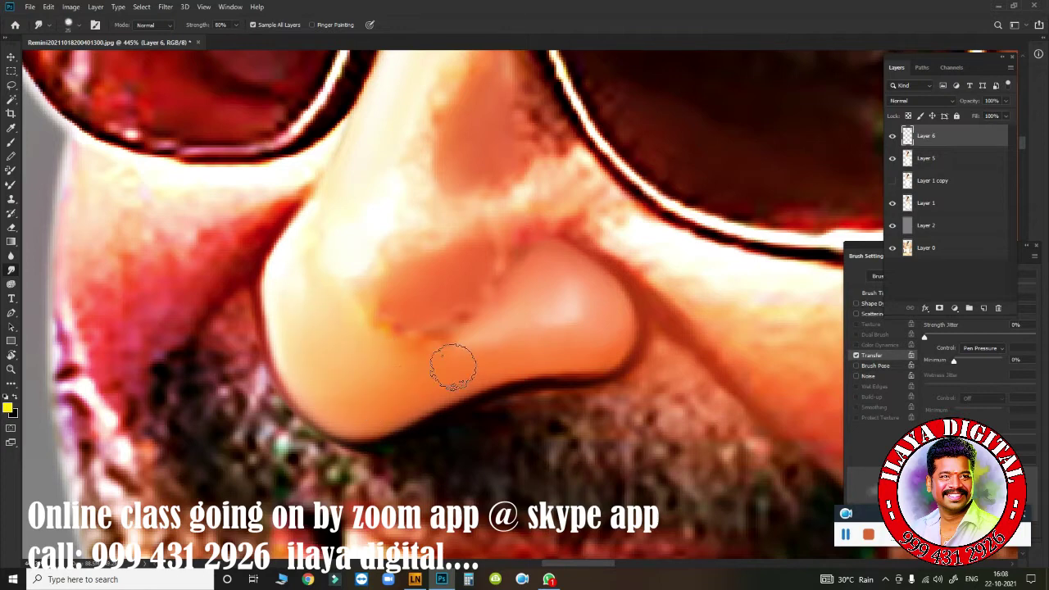
mouse_move(453, 367)
left_mouse_down()
mouse_move(440, 375)
mouse_move(593, 346)
mouse_move(553, 262)
mouse_move(593, 339)
left_mouse_up()
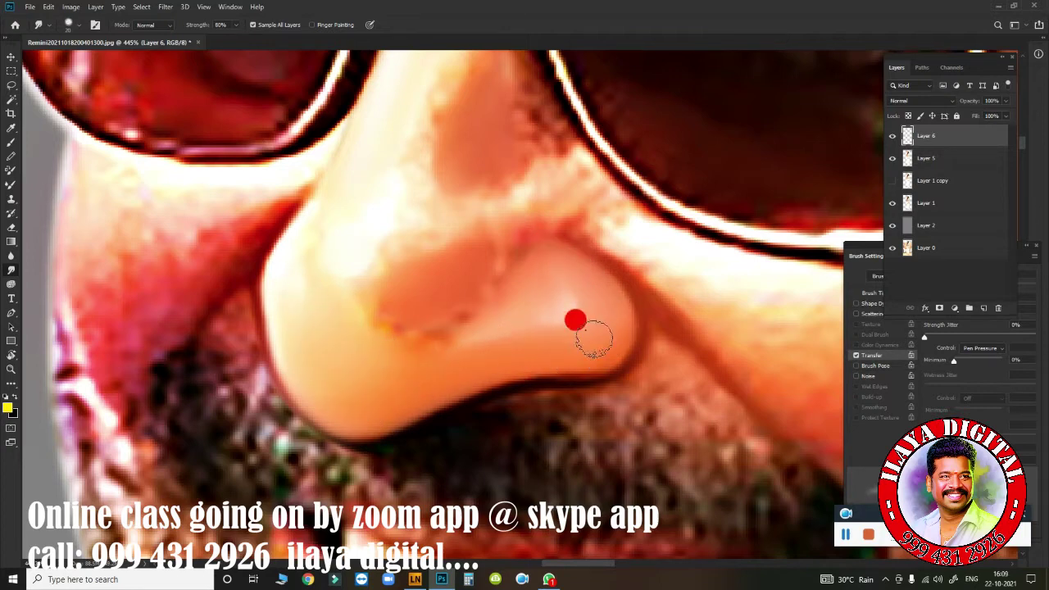
mouse_move(520, 227)
left_mouse_down()
mouse_move(466, 274)
mouse_move(365, 328)
mouse_move(414, 264)
mouse_move(347, 312)
mouse_move(336, 210)
mouse_move(330, 359)
mouse_move(379, 259)
mouse_move(422, 292)
mouse_move(438, 368)
mouse_move(496, 345)
mouse_move(472, 225)
mouse_move(505, 204)
mouse_move(548, 408)
left_mouse_up()
Step: Smooth the lower-left nose edge and blend the upper-right edge toward the cheek
scroll(549, 408, "up", 1)
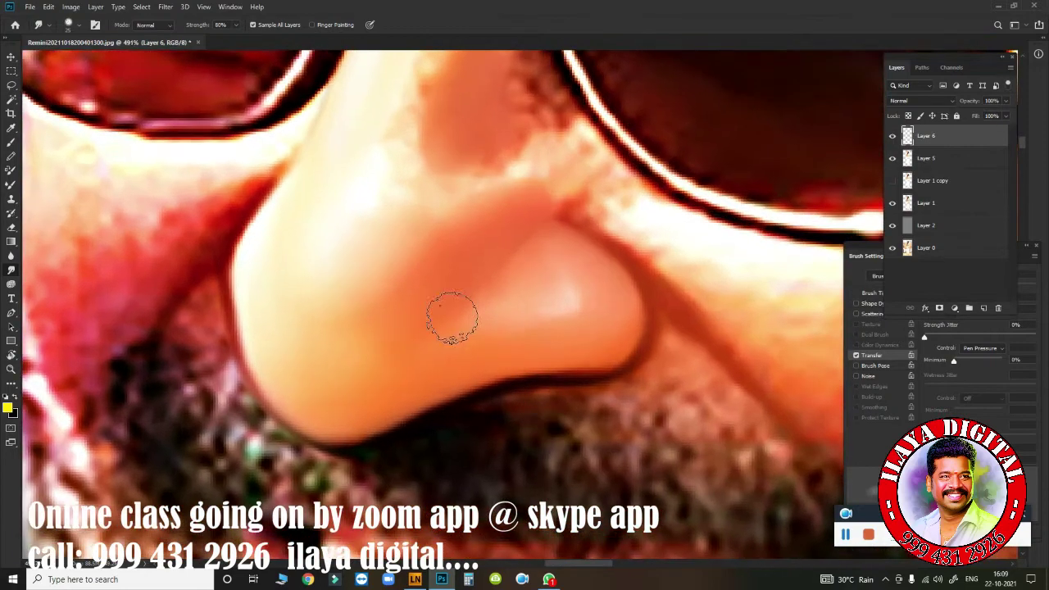
left_click(301, 336)
left_click_drag(300, 336, 379, 307)
mouse_move(263, 267)
left_mouse_down()
mouse_move(276, 339)
mouse_move(237, 319)
mouse_move(246, 293)
left_mouse_up()
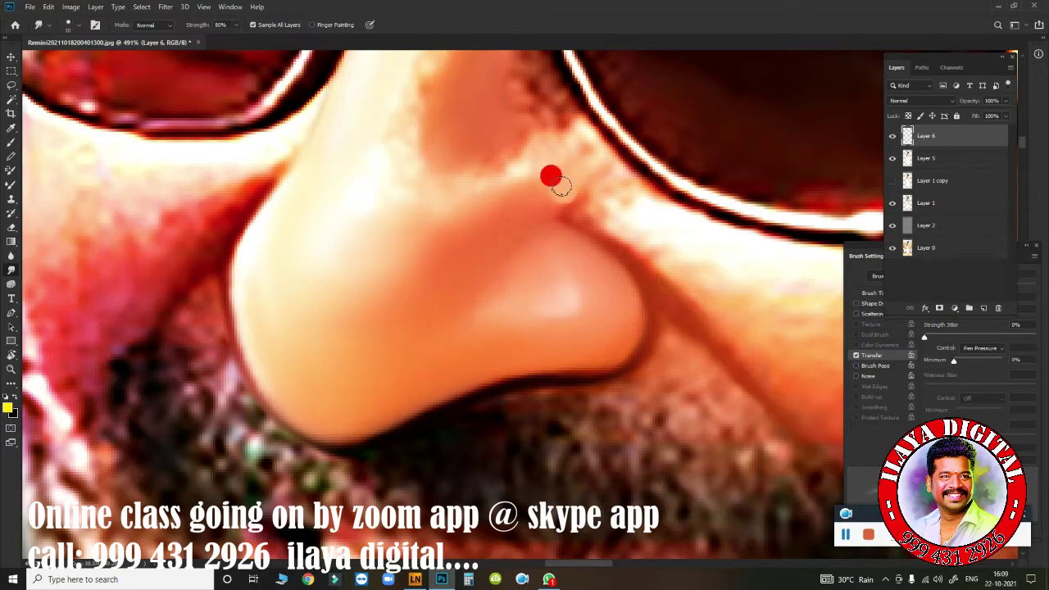
mouse_move(515, 246)
left_mouse_down()
mouse_move(513, 227)
mouse_move(599, 197)
mouse_move(642, 205)
mouse_move(632, 227)
mouse_move(569, 147)
mouse_move(457, 128)
mouse_move(377, 173)
mouse_move(346, 222)
left_mouse_up()
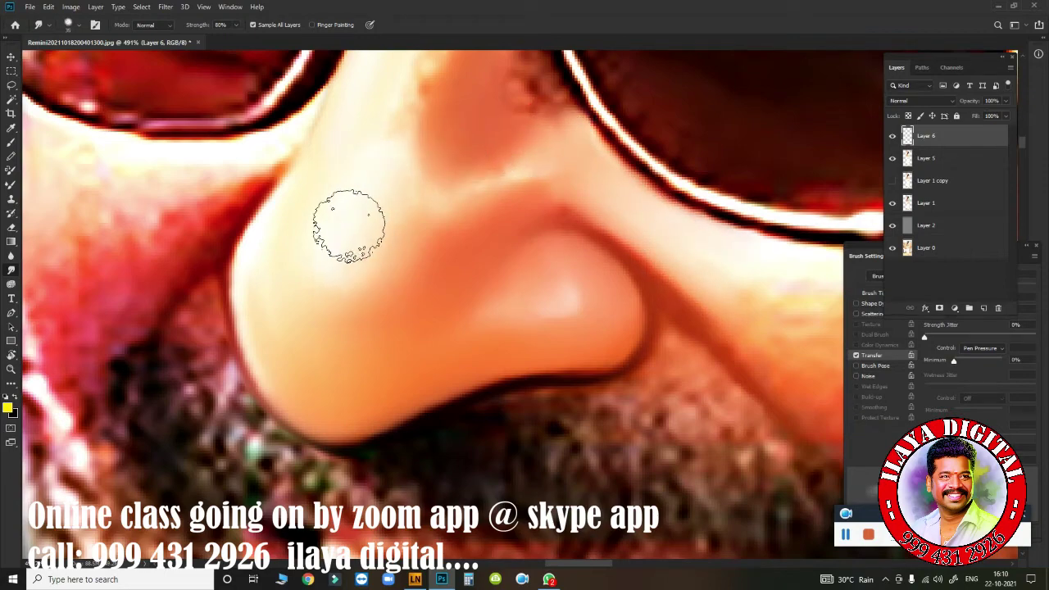
scroll(423, 321, "down", 3)
scroll(423, 321, "up", 2)
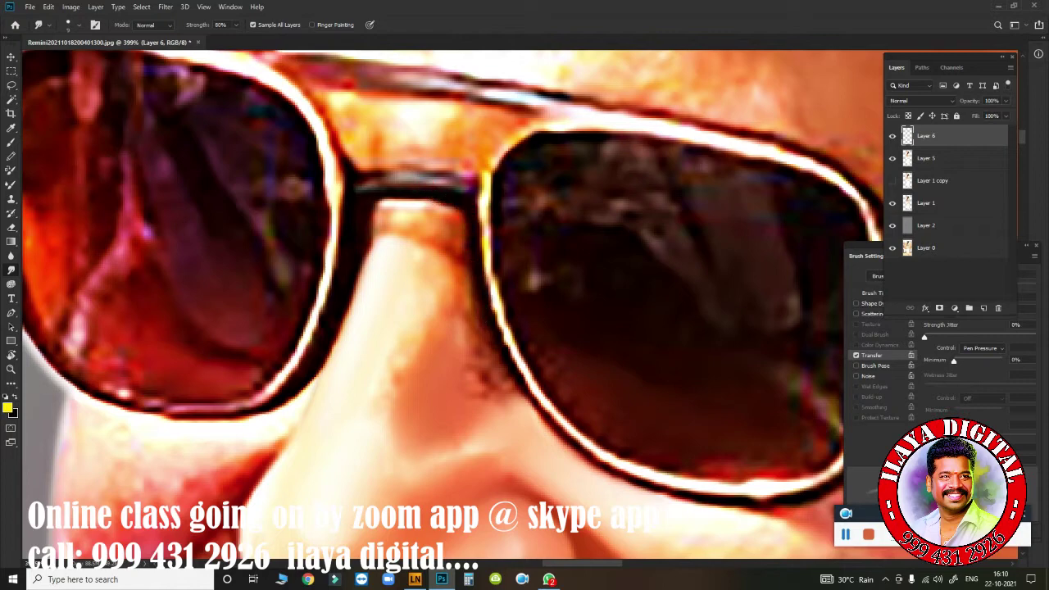
Step: Smudge the skin under the glasses bridge and down the nose, removing the dark blotch
left_click_drag(445, 250, 360, 244)
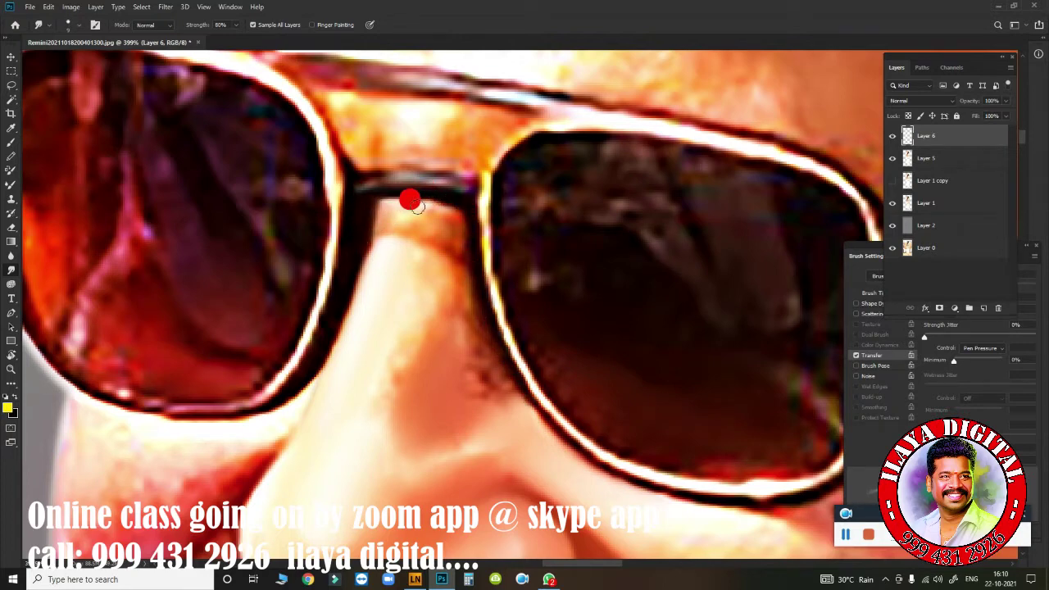
mouse_move(393, 216)
left_mouse_down()
mouse_move(424, 208)
mouse_move(419, 199)
mouse_move(465, 254)
left_mouse_up()
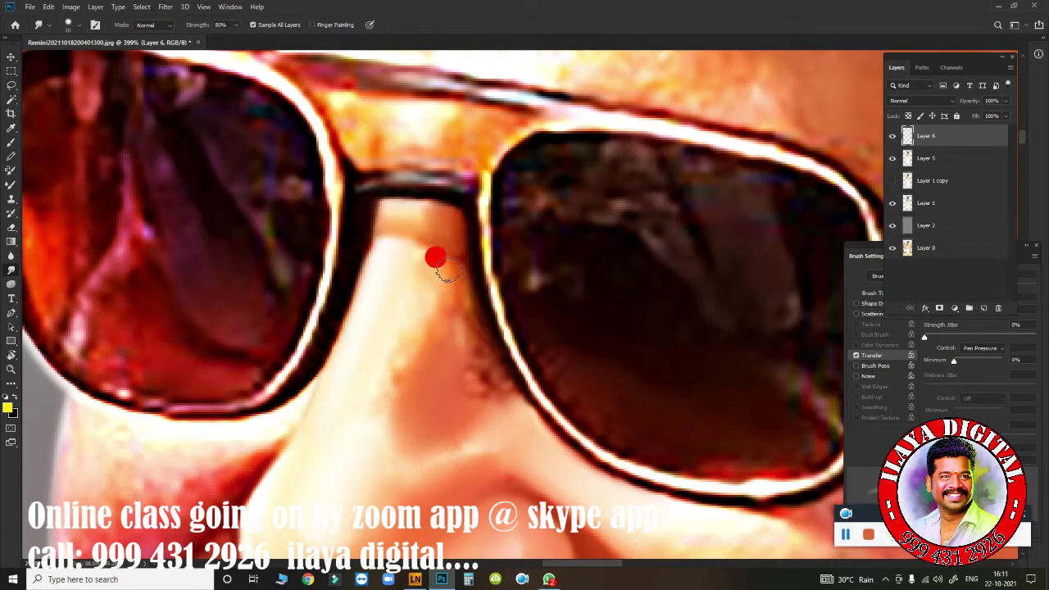
mouse_move(407, 297)
left_mouse_down()
mouse_move(387, 328)
mouse_move(386, 427)
mouse_move(374, 419)
left_mouse_up()
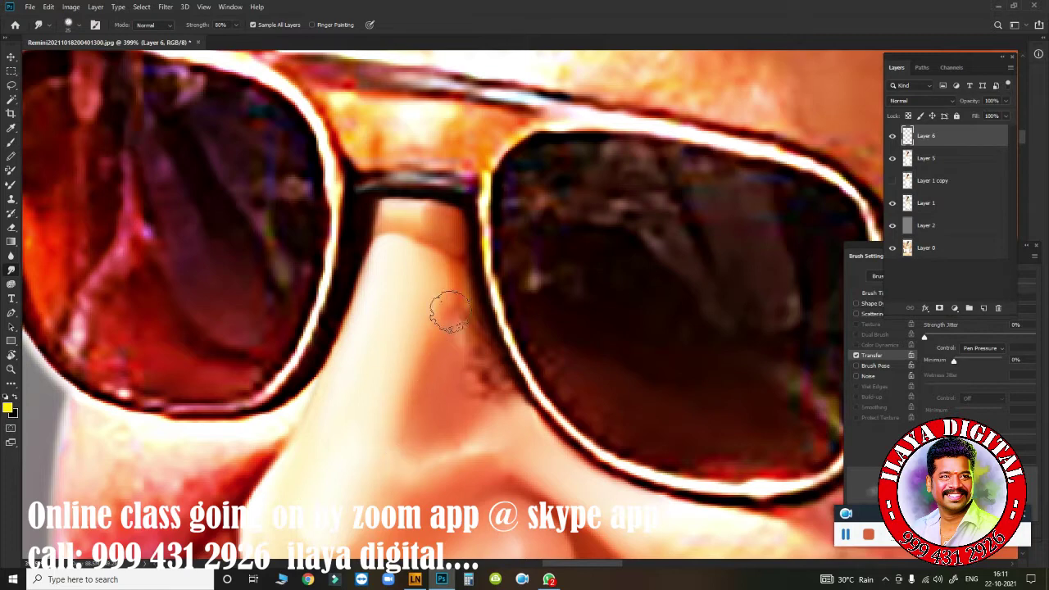
mouse_move(445, 304)
left_mouse_down()
mouse_move(468, 381)
mouse_move(448, 308)
left_mouse_up()
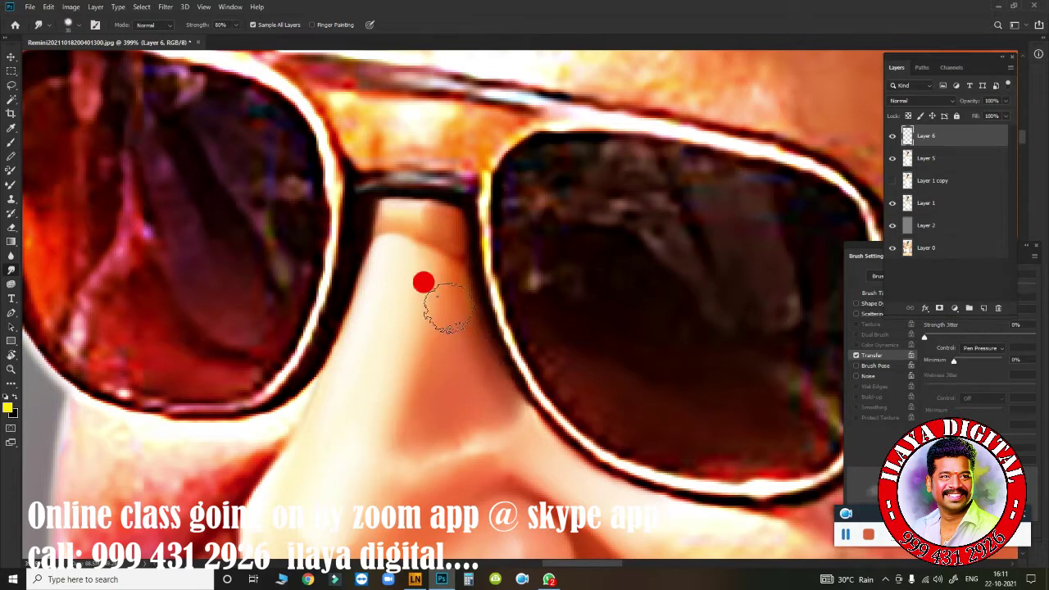
Step: Smooth the skin along the right lens's lower rim and between the nose and lens
mouse_move(503, 366)
left_mouse_down()
mouse_move(604, 464)
mouse_move(656, 489)
mouse_move(584, 449)
mouse_move(797, 497)
mouse_move(720, 494)
left_mouse_up()
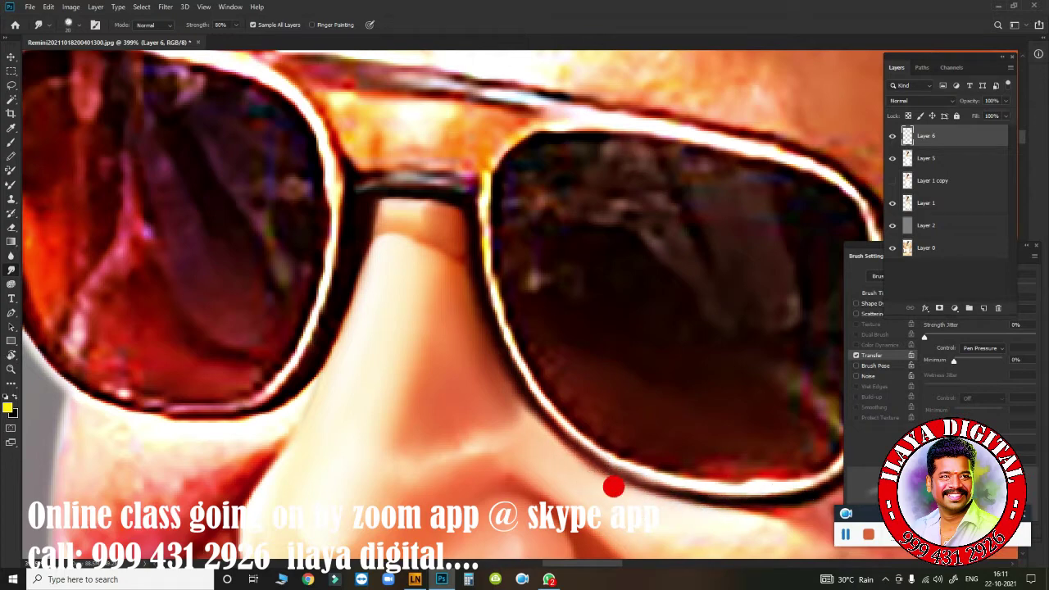
mouse_move(435, 459)
left_mouse_down()
mouse_move(459, 459)
mouse_move(497, 399)
mouse_move(451, 336)
left_mouse_up()
left_click_drag(417, 286, 388, 364)
left_click_drag(355, 463, 395, 470)
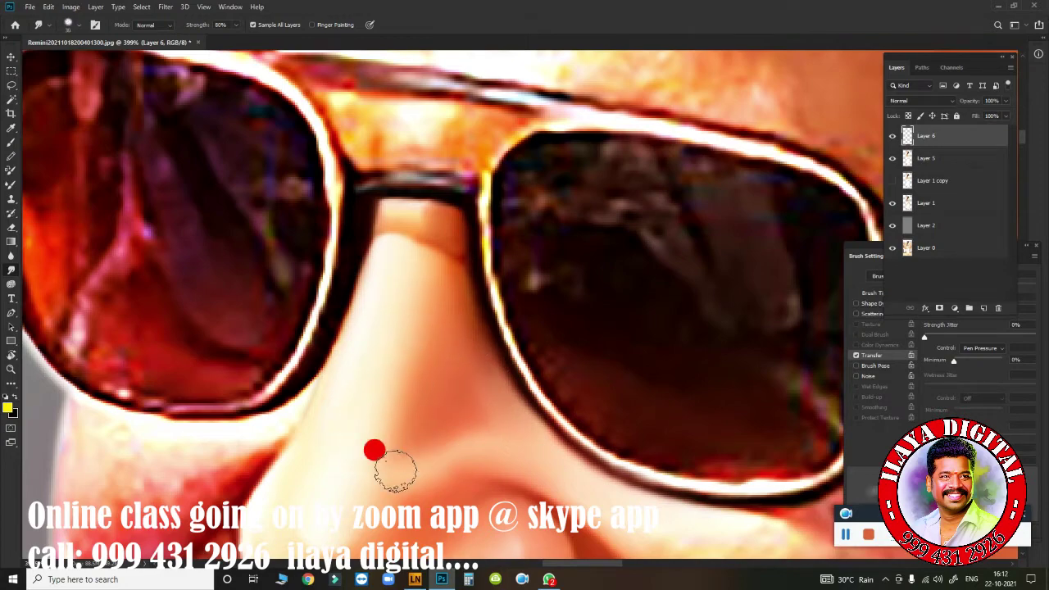
mouse_move(431, 250)
left_mouse_down()
mouse_move(386, 205)
mouse_move(413, 227)
left_mouse_up()
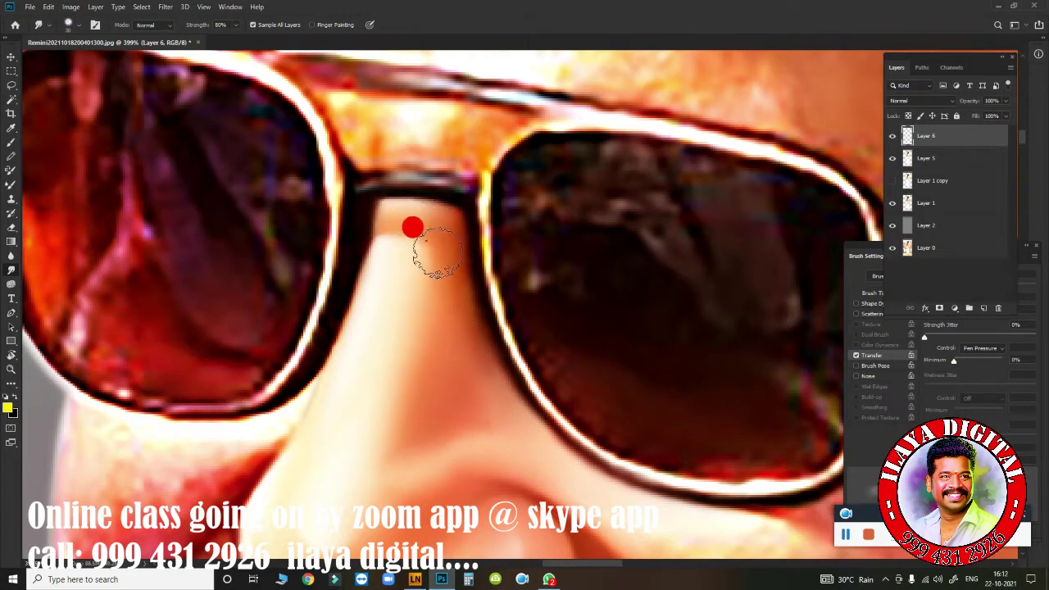
scroll(529, 387, "down", 4)
scroll(529, 387, "down", 2)
scroll(541, 304, "up", 3)
Step: Soften the skin beneath the temple arm, tilt the view about -22°, and smooth the cheek beside the nose
scroll(476, 298, "up", 2)
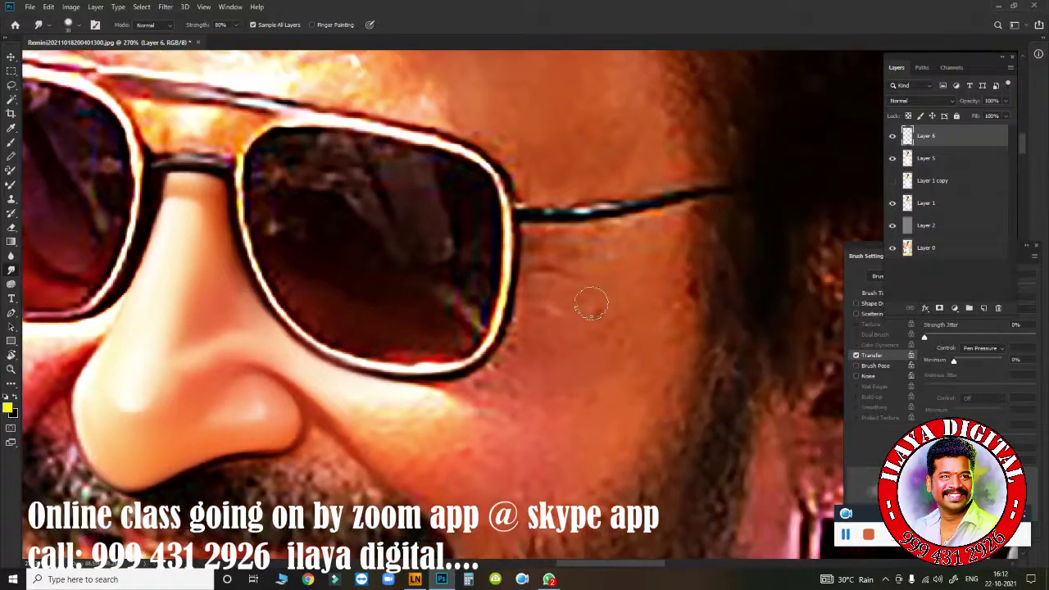
mouse_move(630, 239)
left_mouse_down()
mouse_move(683, 215)
mouse_move(604, 298)
mouse_move(604, 241)
mouse_move(622, 281)
mouse_move(599, 333)
left_mouse_up()
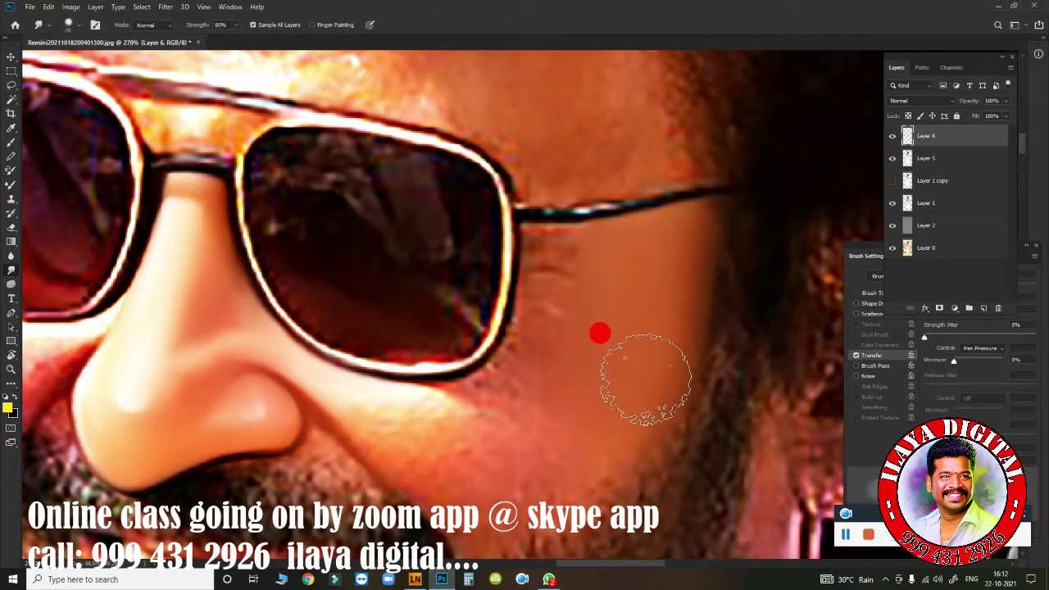
key("r")
mouse_move(362, 410)
left_mouse_down()
mouse_move(233, 485)
mouse_move(573, 227)
left_mouse_up()
scroll(573, 228, "up", 2)
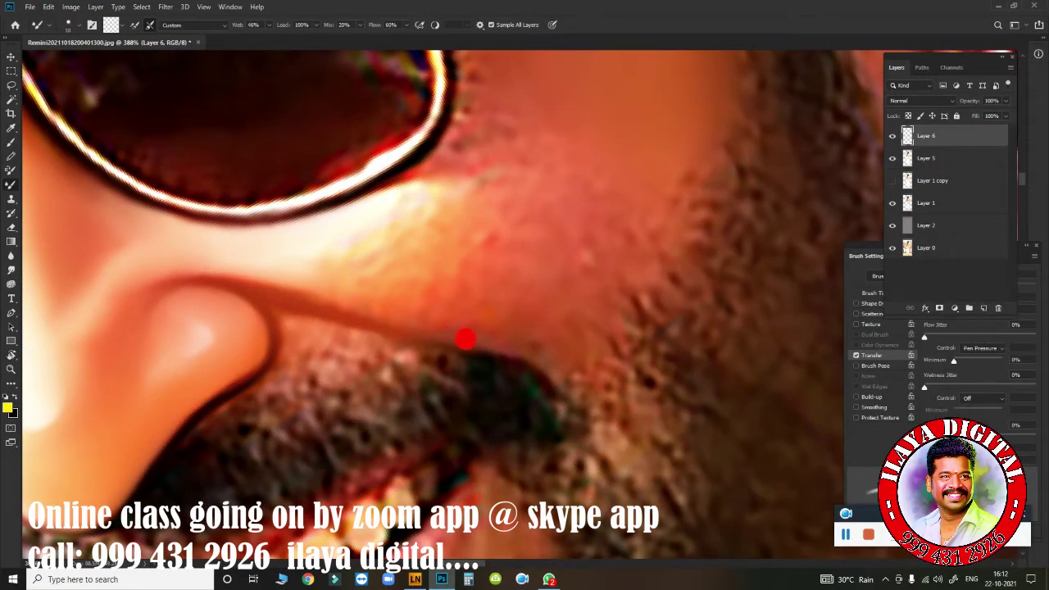
mouse_move(553, 315)
left_mouse_down()
mouse_move(569, 328)
mouse_move(533, 317)
mouse_move(602, 286)
mouse_move(625, 235)
mouse_move(566, 205)
mouse_move(480, 257)
mouse_move(379, 264)
mouse_move(455, 201)
left_mouse_up()
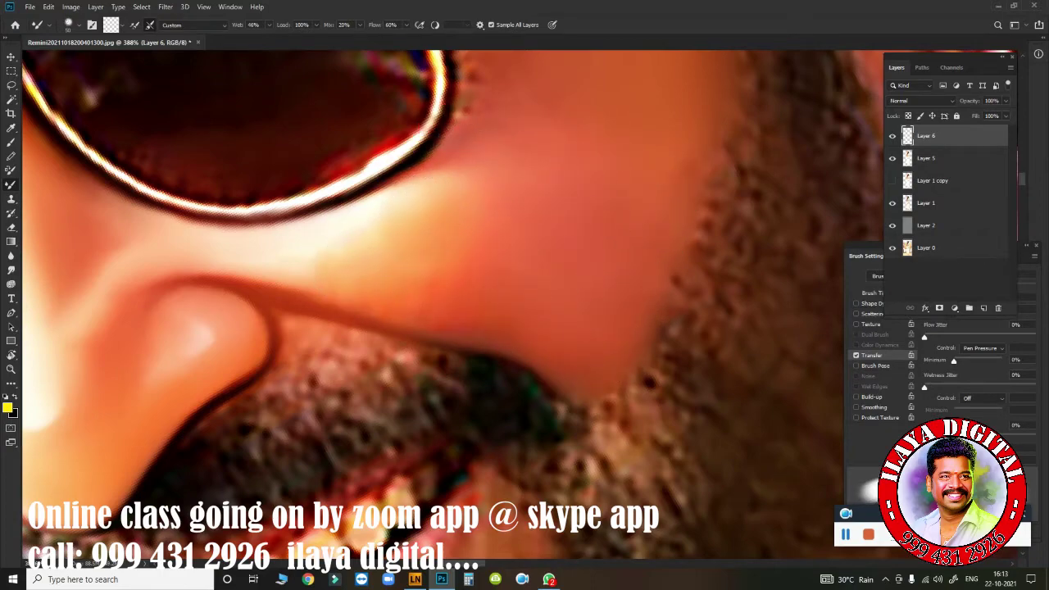
Step: Rotate the canvas view and smear the skin edge along the nose crease
scroll(604, 311, "up", 1)
key("r")
mouse_move(604, 311)
left_mouse_down()
mouse_move(223, 394)
mouse_move(533, 367)
mouse_move(632, 281)
left_mouse_up()
mouse_move(573, 170)
left_mouse_down()
mouse_move(601, 197)
mouse_move(384, 244)
left_mouse_up()
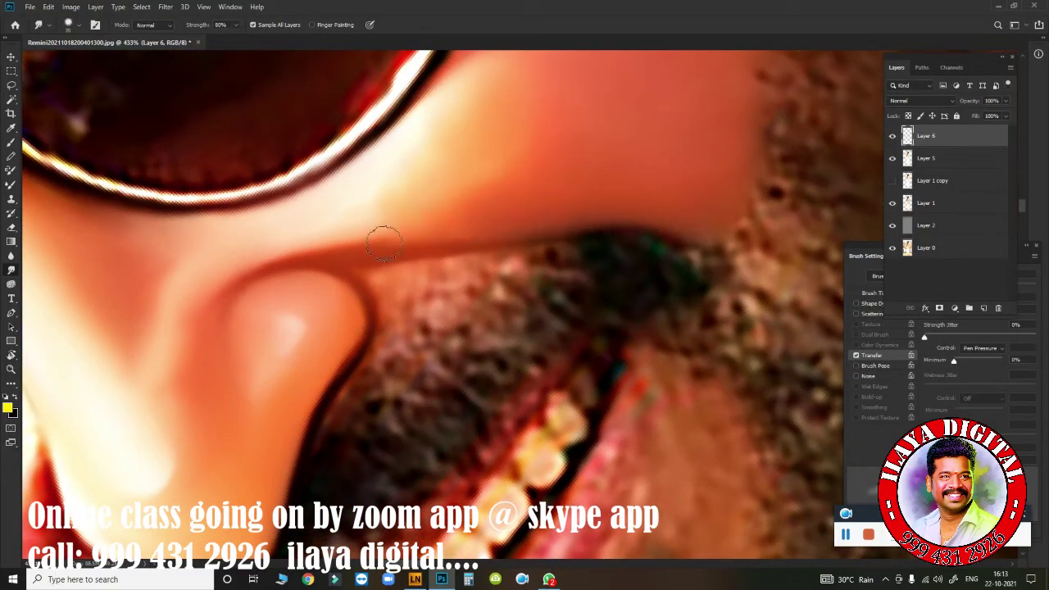
left_click_drag(626, 204, 238, 264)
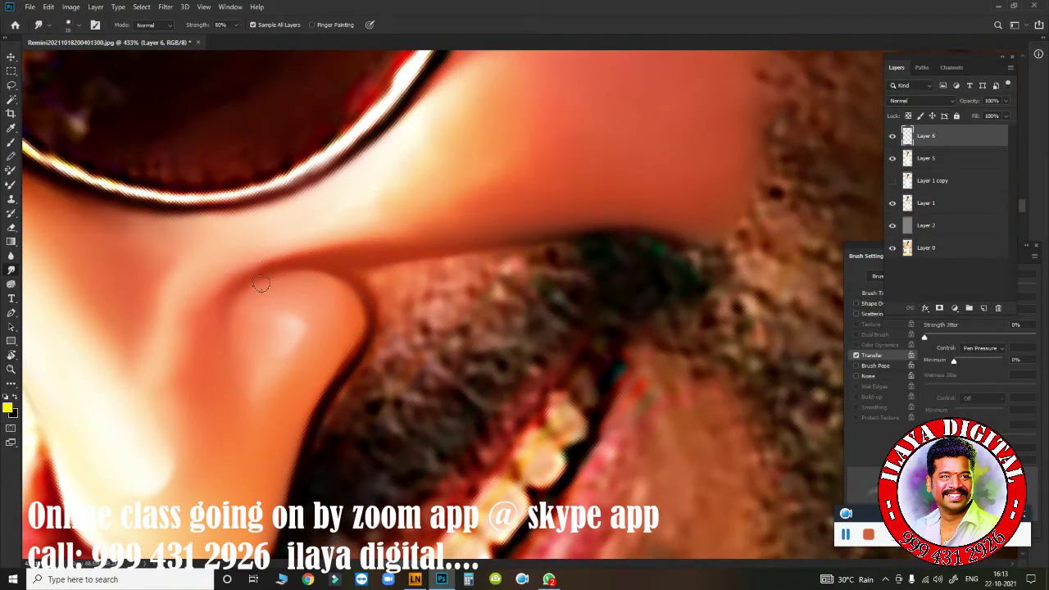
Step: Smooth the cheek beside the lens and below the temple arm, removing the light spot with a larger brush
left_click_drag(410, 133, 562, 393)
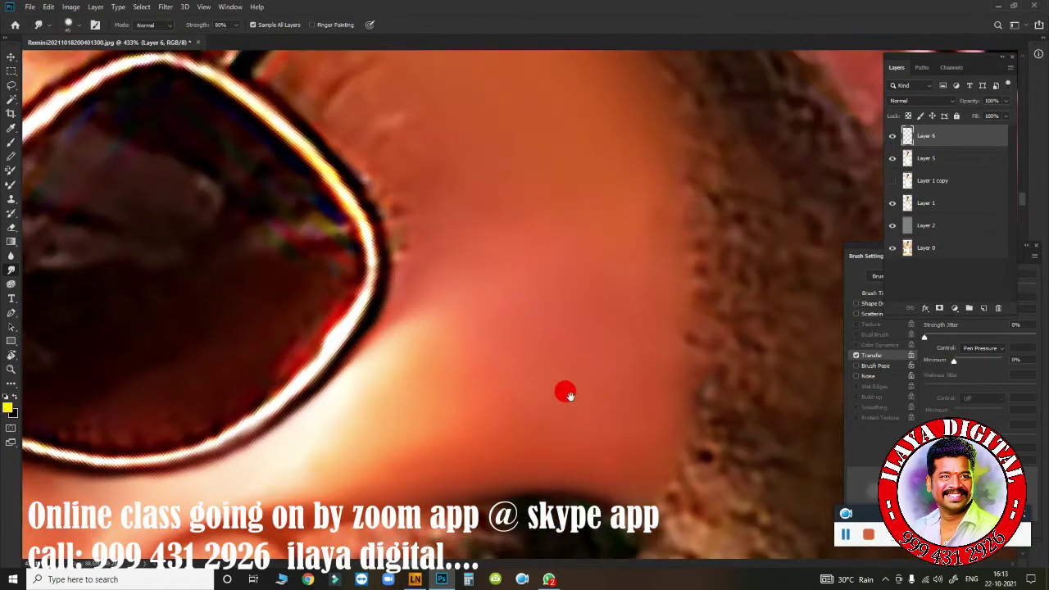
left_click_drag(597, 296, 625, 288)
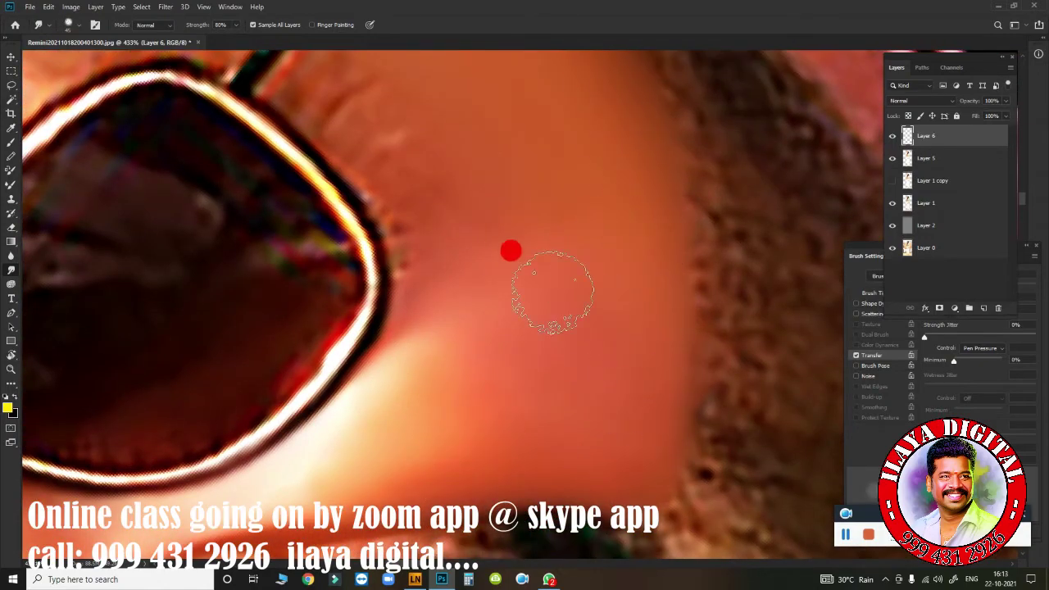
scroll(574, 311, "down", 5)
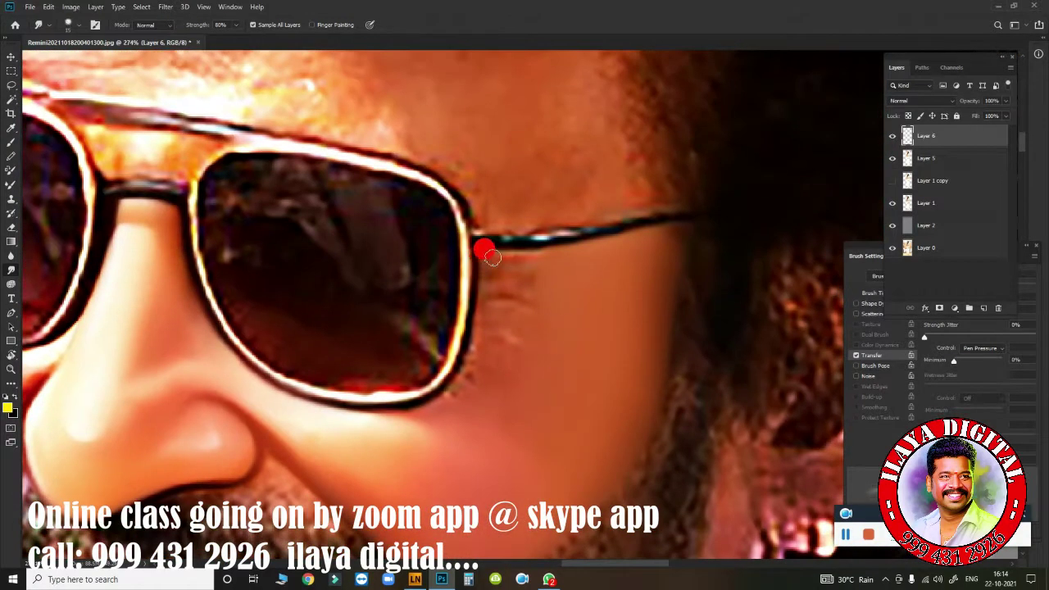
mouse_move(493, 278)
left_mouse_down()
mouse_move(550, 274)
mouse_move(509, 269)
left_mouse_up()
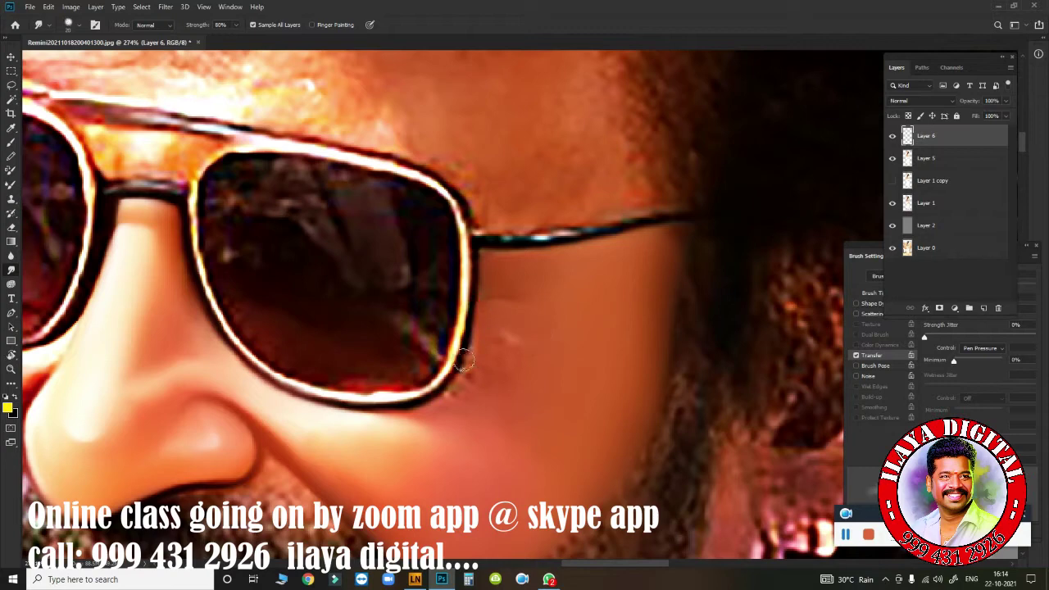
left_click_drag(463, 360, 408, 428)
key("bracketright")
key("bracketright")
left_click_drag(538, 340, 497, 414)
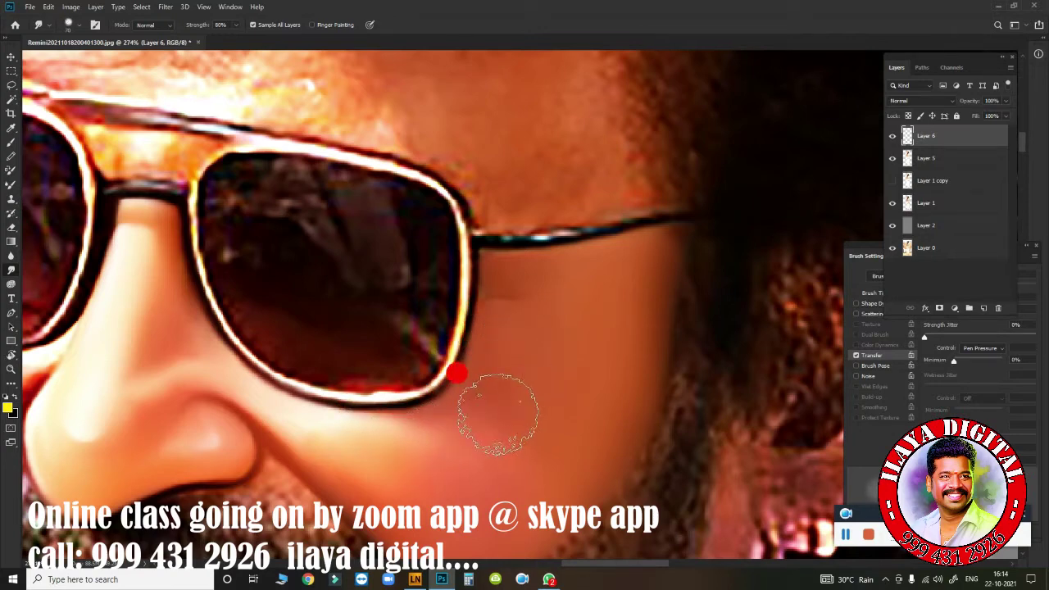
left_click(519, 205)
Step: Trace a Pen path around the right lens frame and temple arm and load it as a selection
key("p")
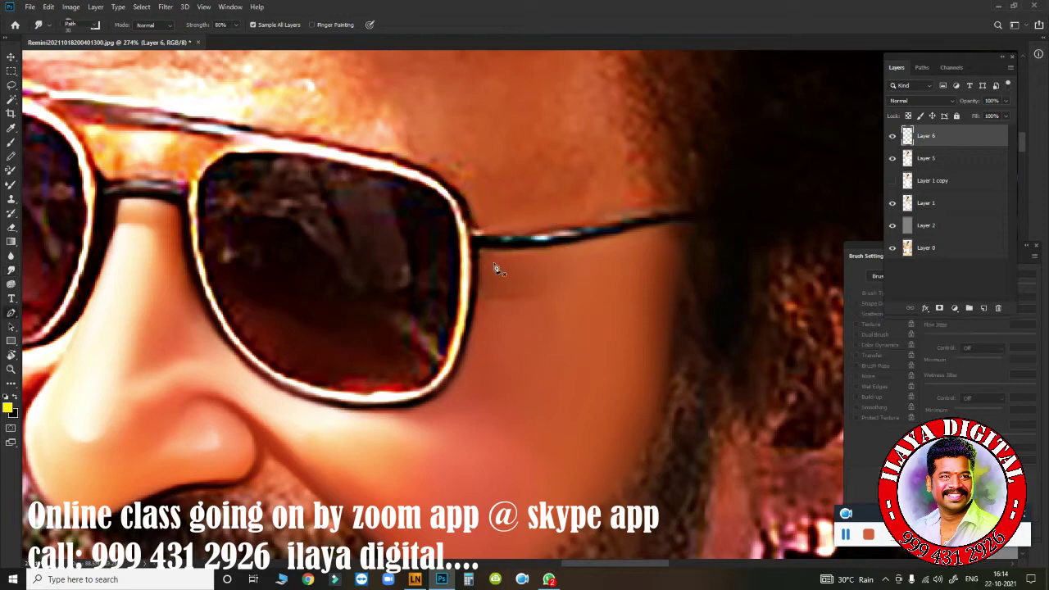
left_click(474, 235)
left_click(545, 234)
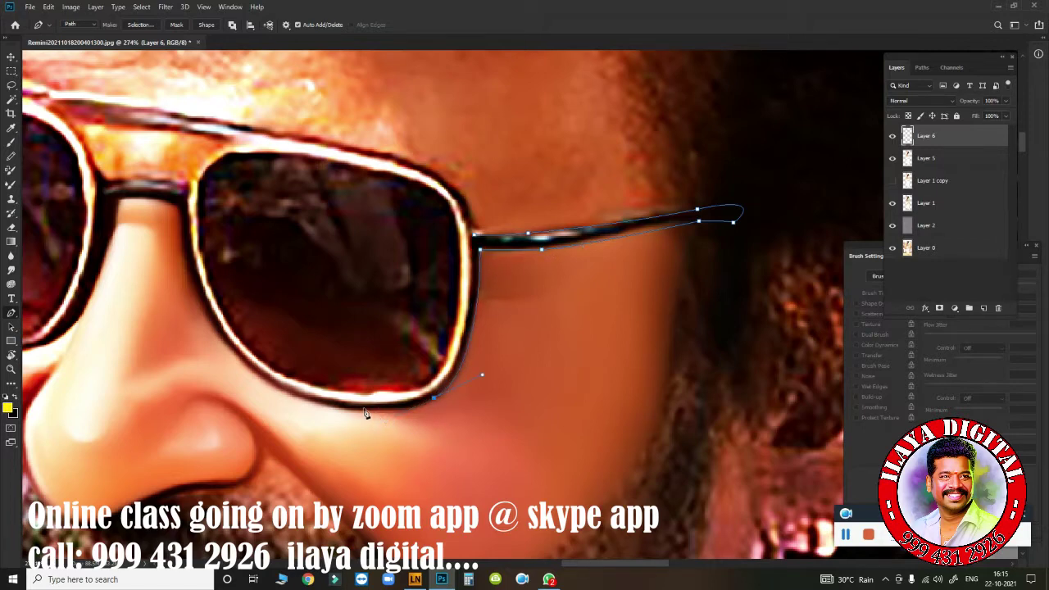
left_click_drag(358, 409, 312, 399)
left_click_drag(180, 205, 177, 158)
left_click_drag(459, 197, 460, 232)
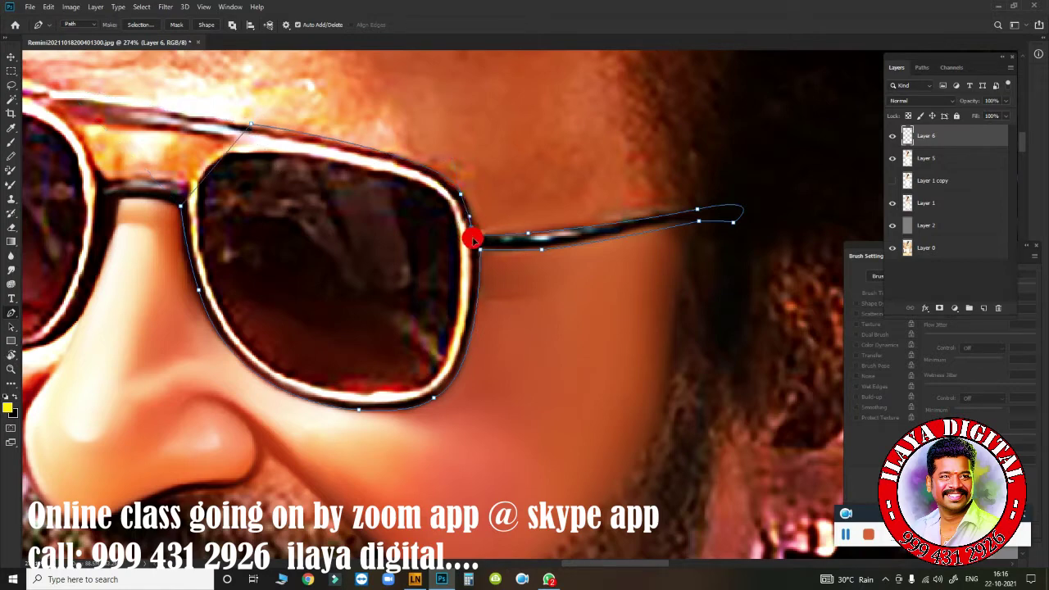
key("ctrl+Return")
Step: Feather the selection by 1 pixel and switch to the Mixer Brush
key("shift+F6")
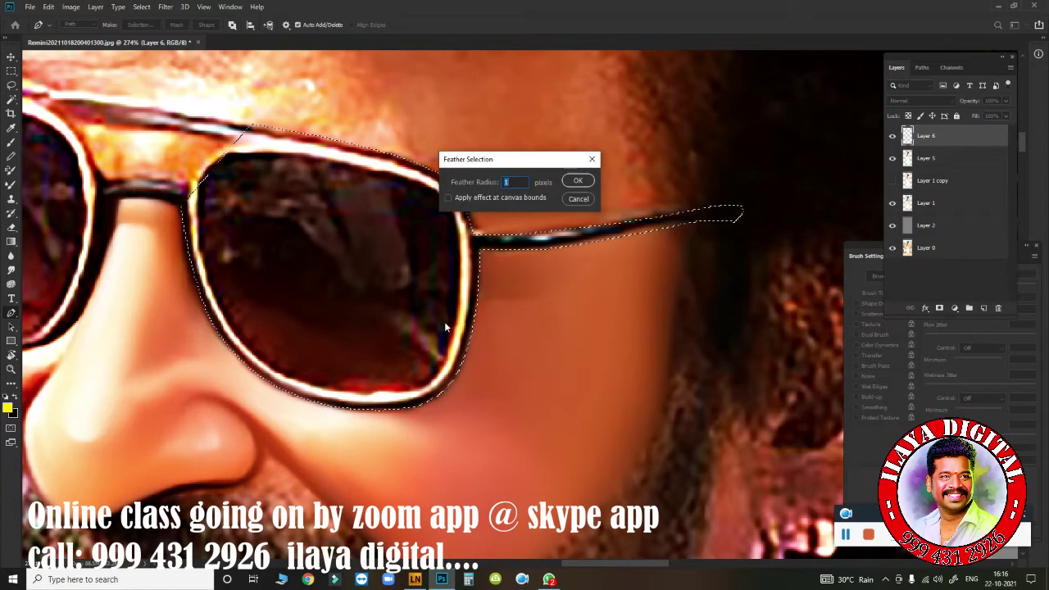
key("Return")
scroll(445, 324, "up", 3)
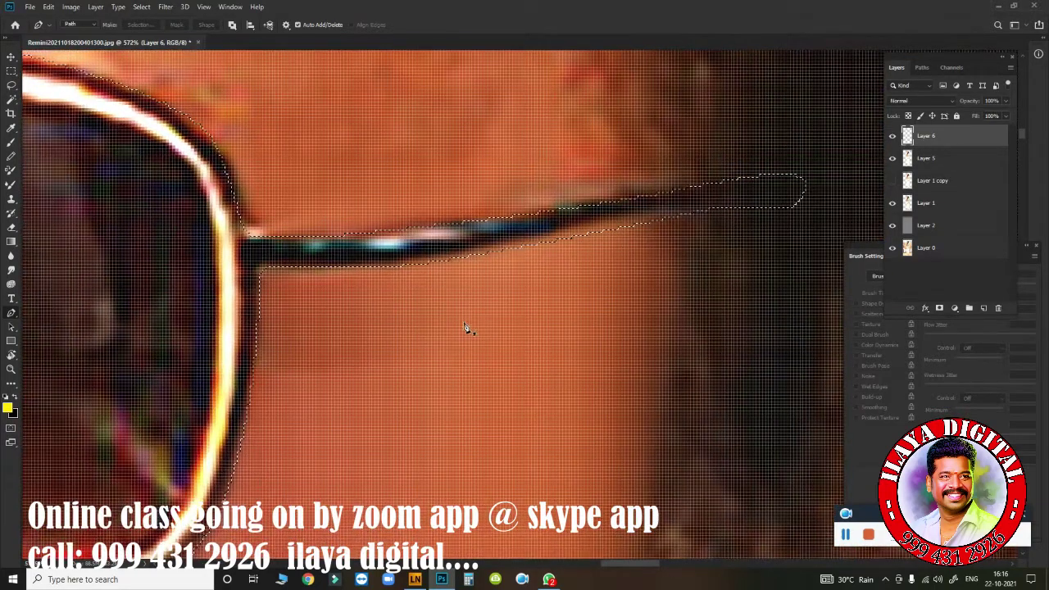
key("b")
scroll(501, 305, "up", 1)
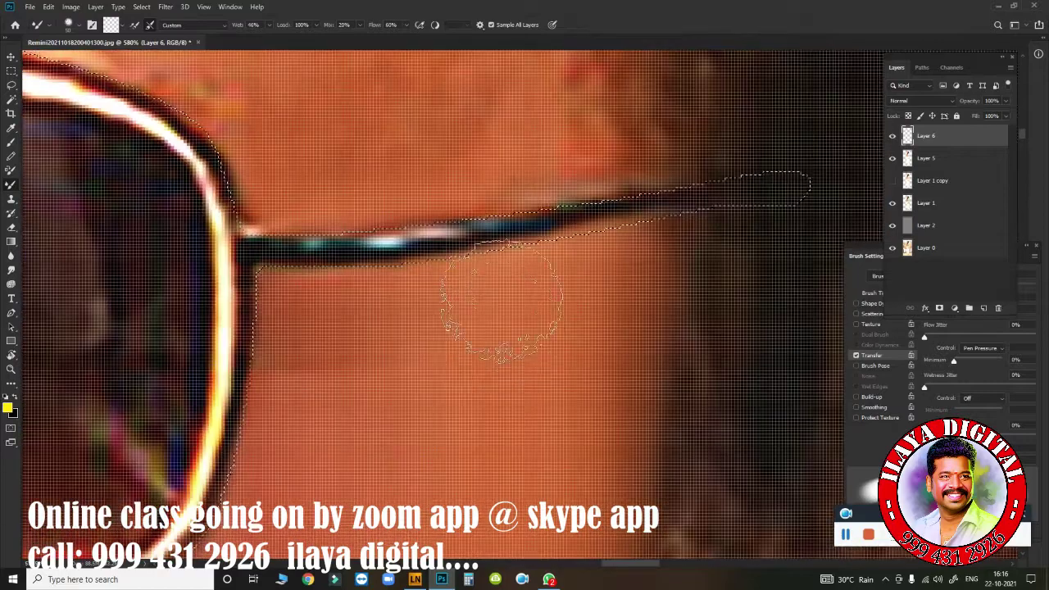
scroll(501, 306, "down", 2)
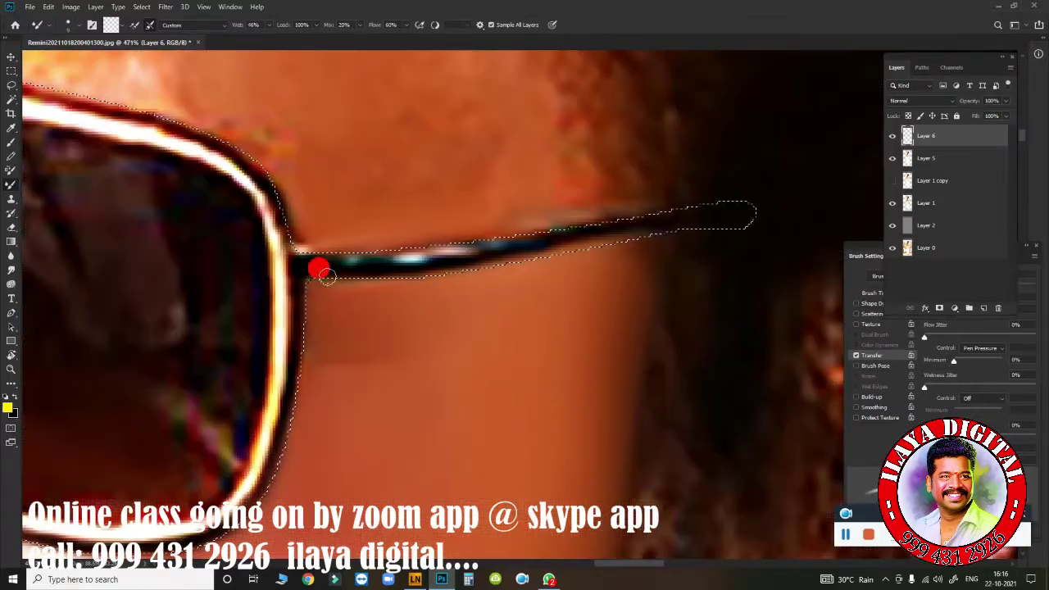
Step: Repaint the temple arm with the Mixer Brush at 12% mix, then re-feather the selection by 1 pixel
left_click_drag(330, 274, 404, 275)
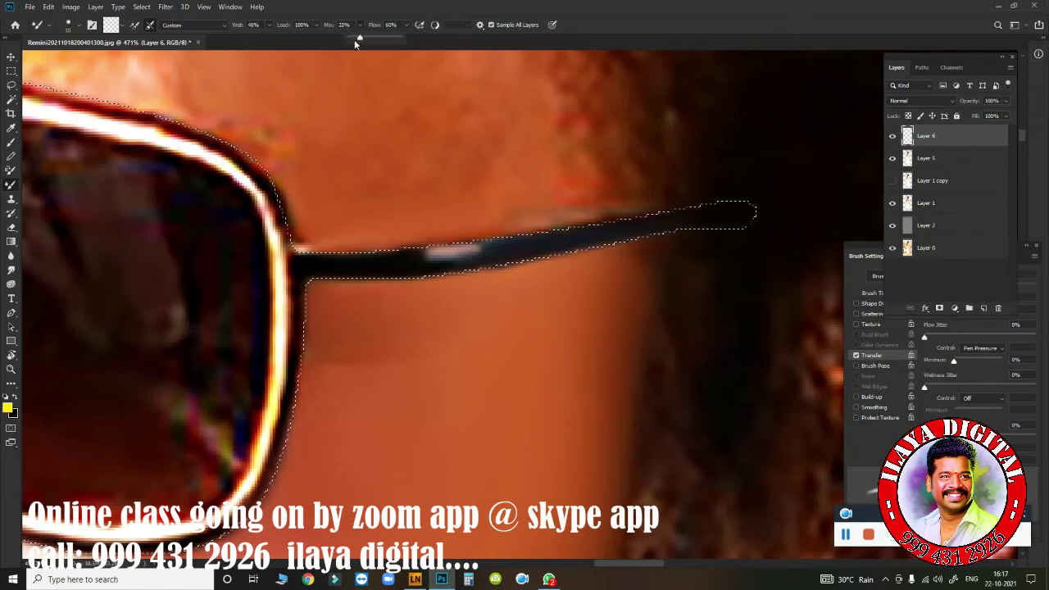
left_click_drag(359, 38, 351, 37)
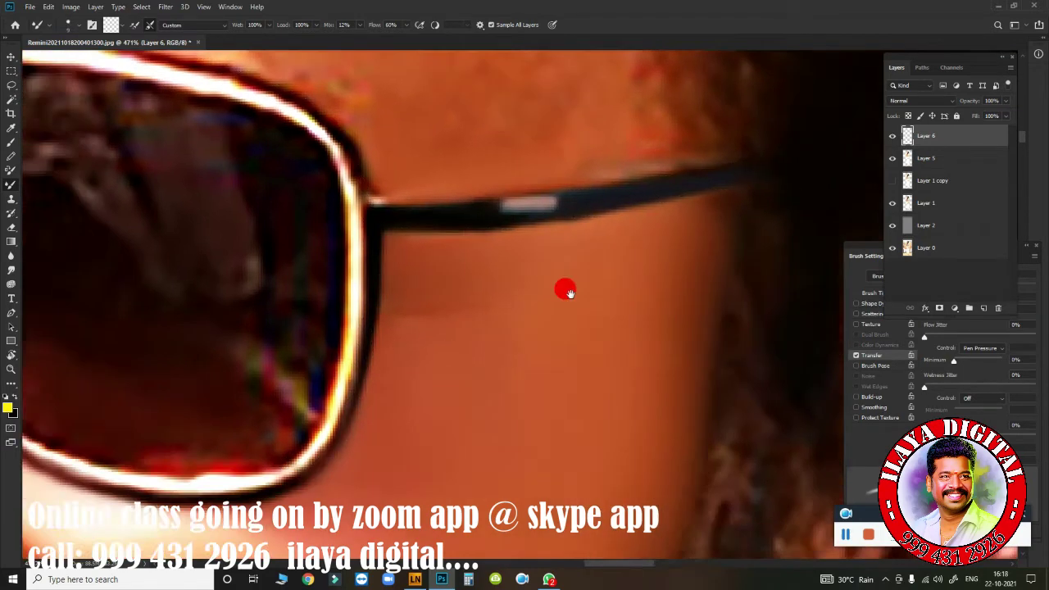
mouse_move(279, 405)
left_mouse_down()
mouse_move(574, 262)
mouse_move(549, 348)
left_mouse_up()
key("shift+F6")
key("Return")
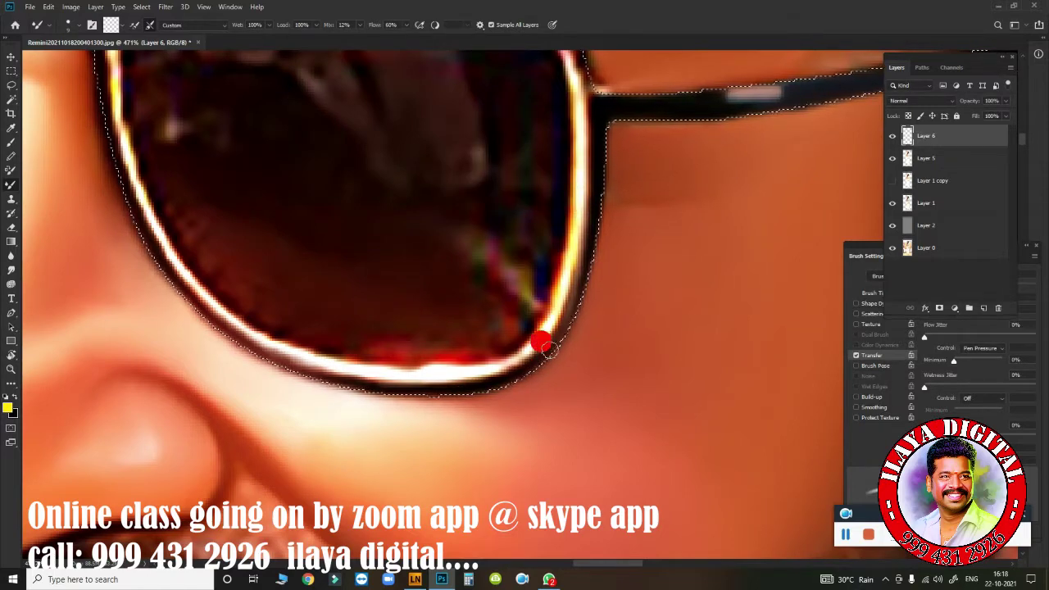
Step: Check the brush tip options and repaint the top lens rim with smooth strokes
left_click(843, 336)
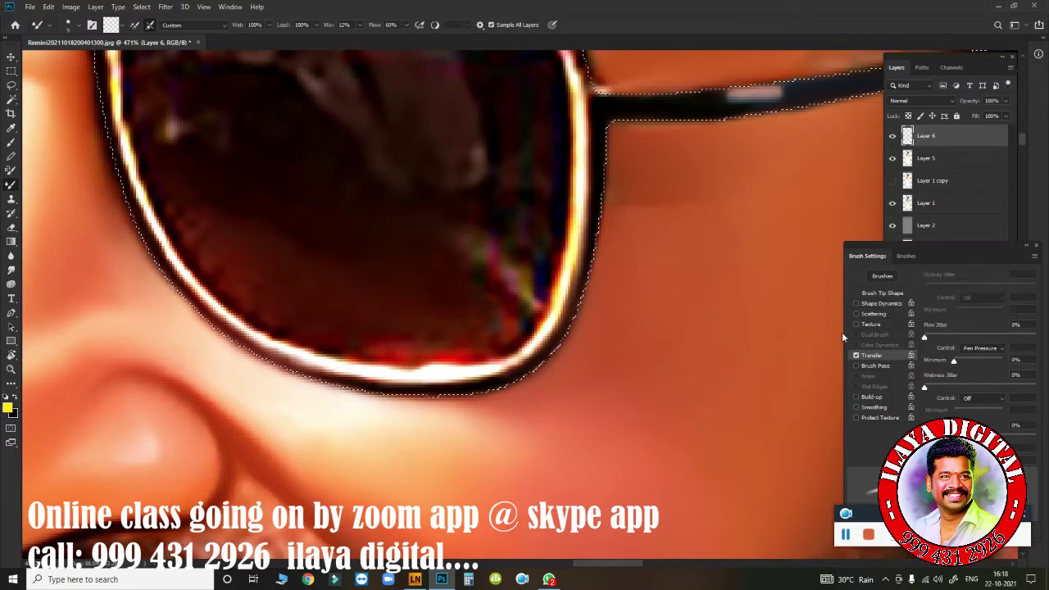
left_click(882, 293)
left_click_drag(578, 249, 508, 377)
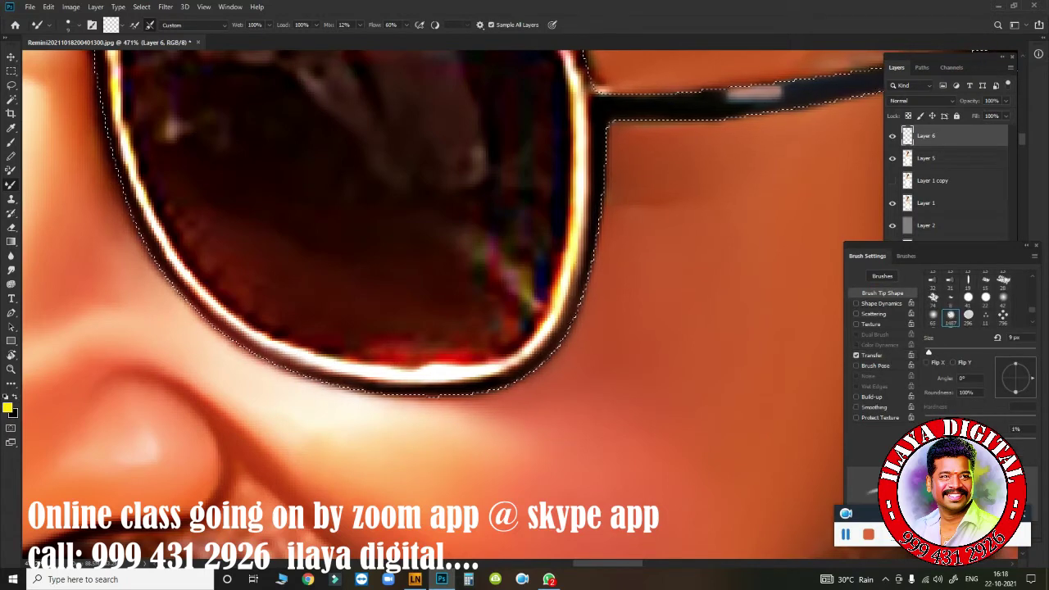
scroll(451, 304, "up", 5)
left_click_drag(616, 227, 289, 139)
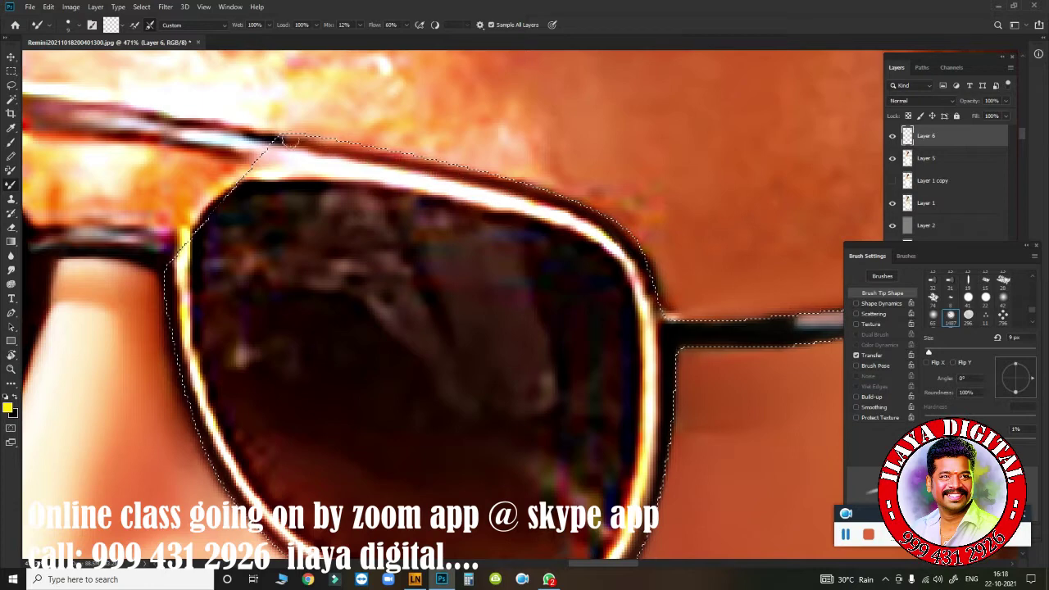
left_click_drag(476, 169, 272, 131)
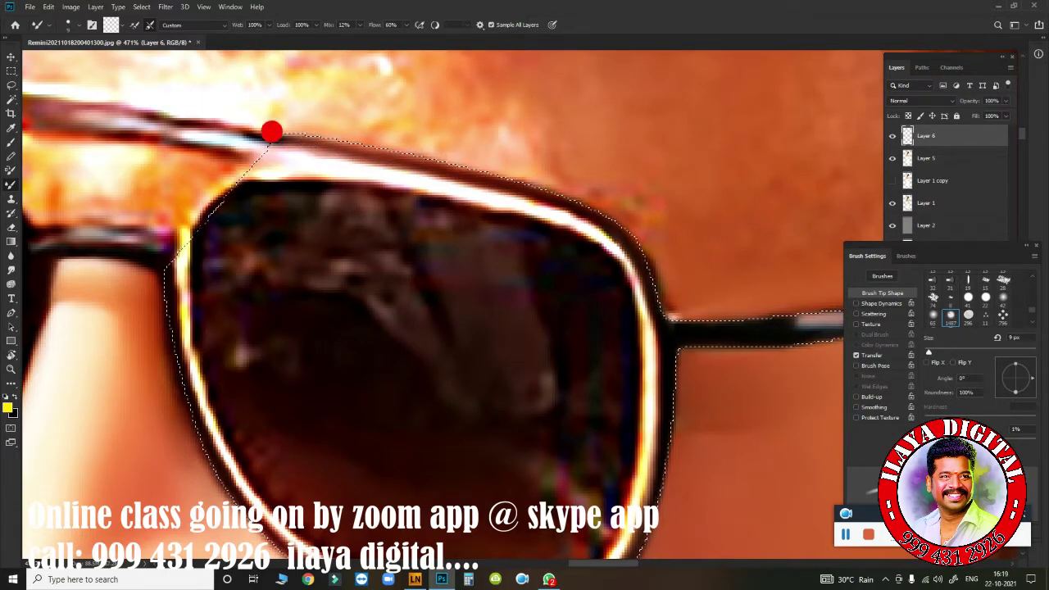
Step: Repaint the area above the top rim near the temple, enlarging the brush to 30 then 40 px
left_click_drag(502, 258, 468, 276)
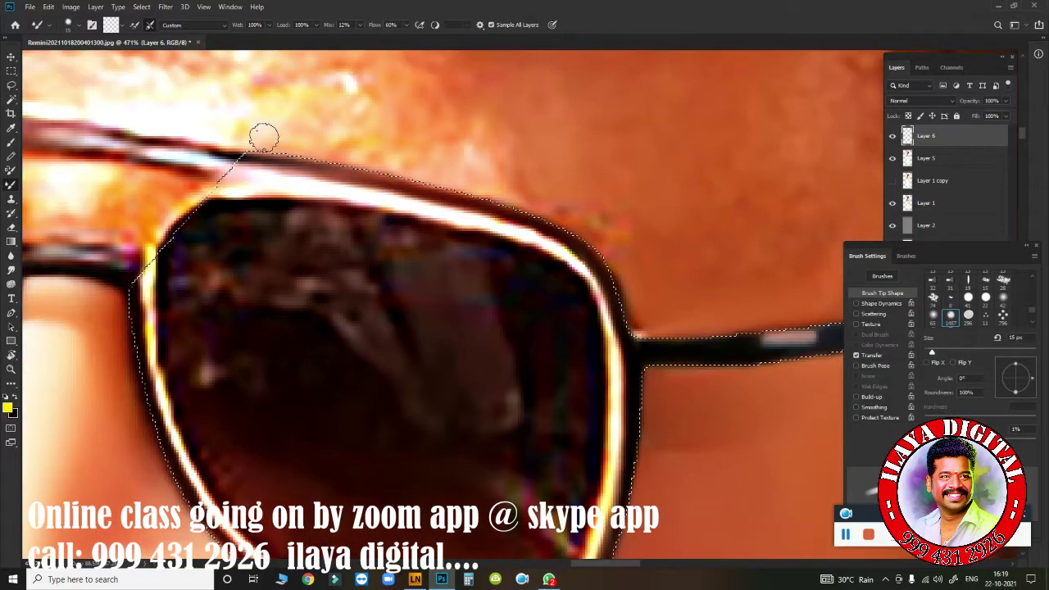
mouse_move(264, 137)
left_mouse_down()
mouse_move(517, 179)
mouse_move(611, 299)
left_mouse_up()
key("bracketright")
key("bracketright")
key("bracketright")
left_click_drag(599, 225, 710, 250)
key("bracketright")
scroll(454, 256, "down", 3)
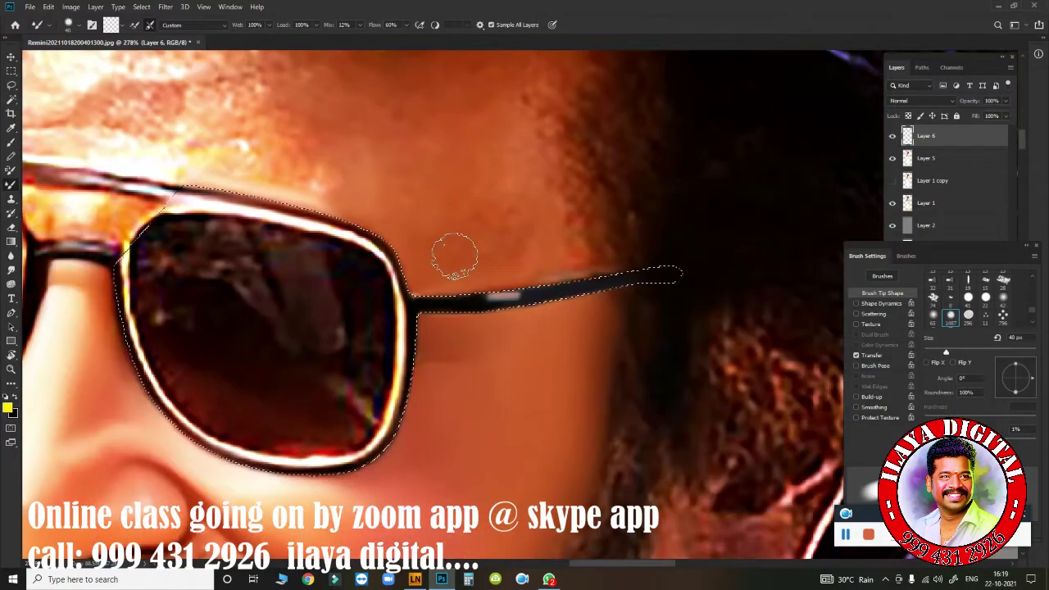
Step: Smudge the skin above the glasses temple and rim with a 40-50 px brush
left_click_drag(445, 197, 527, 185)
key("r")
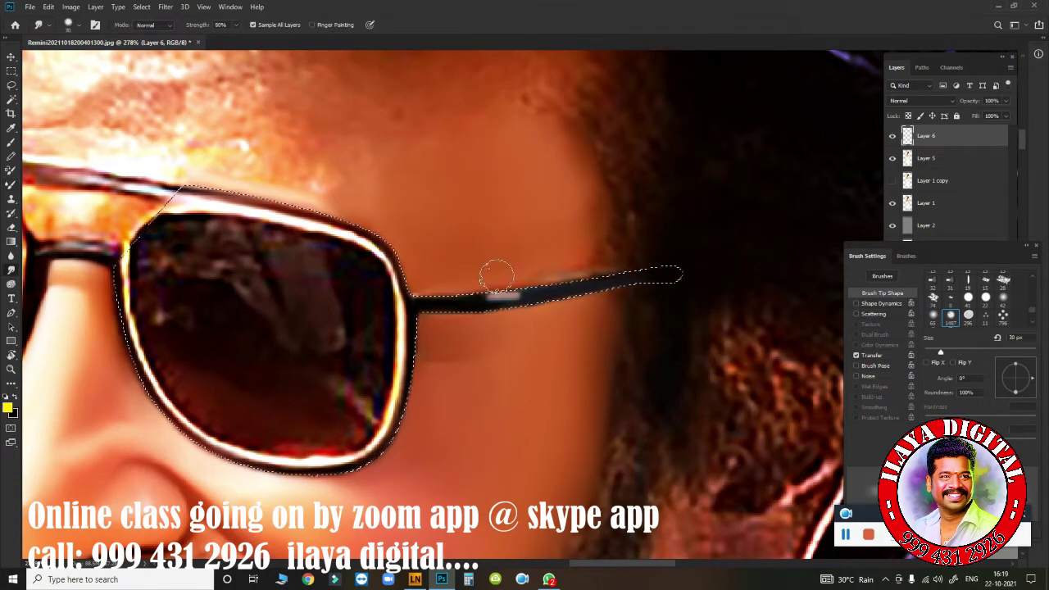
key("bracketright")
left_click_drag(562, 248, 614, 188)
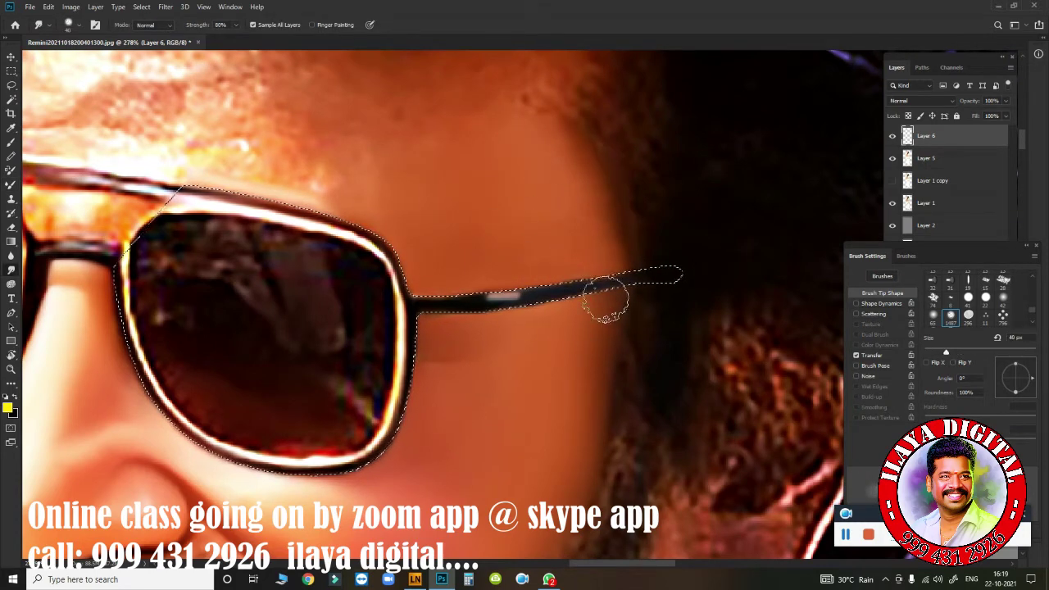
key("bracketright")
mouse_move(605, 302)
left_mouse_down()
mouse_move(628, 222)
mouse_move(600, 188)
mouse_move(410, 205)
mouse_move(218, 152)
mouse_move(275, 118)
left_mouse_up()
key("bracketright")
key("bracketright")
key("bracketright")
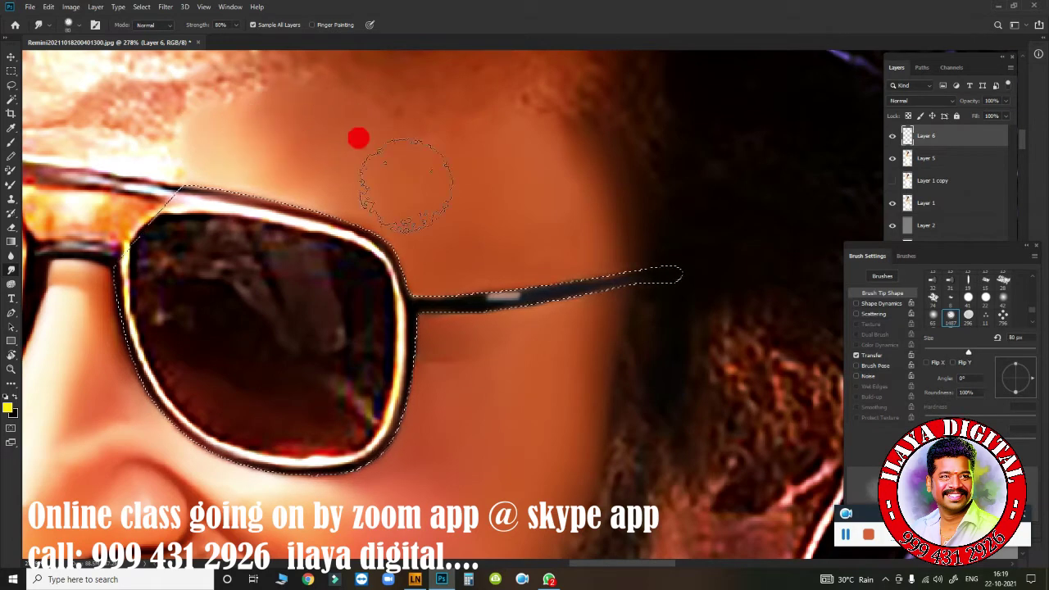
key("bracketleft")
key("bracketleft")
key("bracketleft")
Step: Soften the lens rim beside the nose and the lower rim edge with a 30 px smudge
left_click(472, 264)
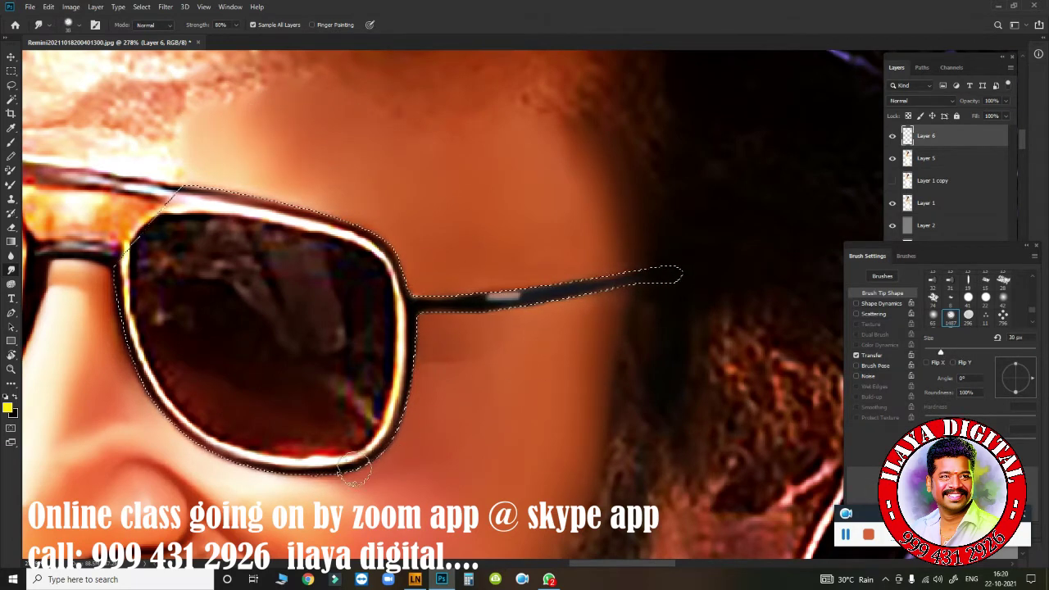
left_click_drag(93, 304, 148, 200)
left_click_drag(369, 458, 229, 459)
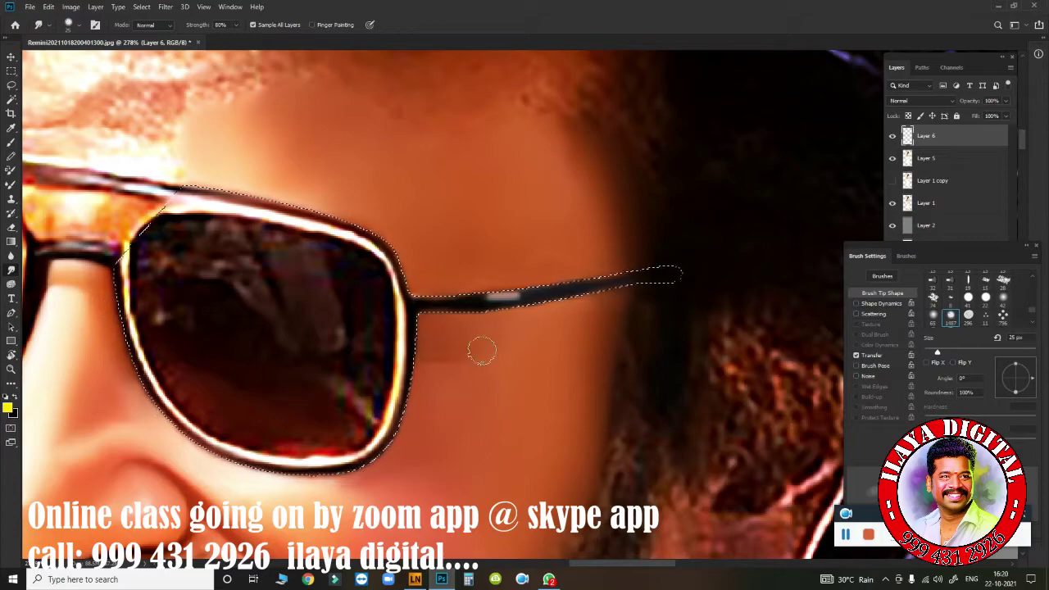
scroll(482, 351, "down", 5)
scroll(569, 337, "up", 5)
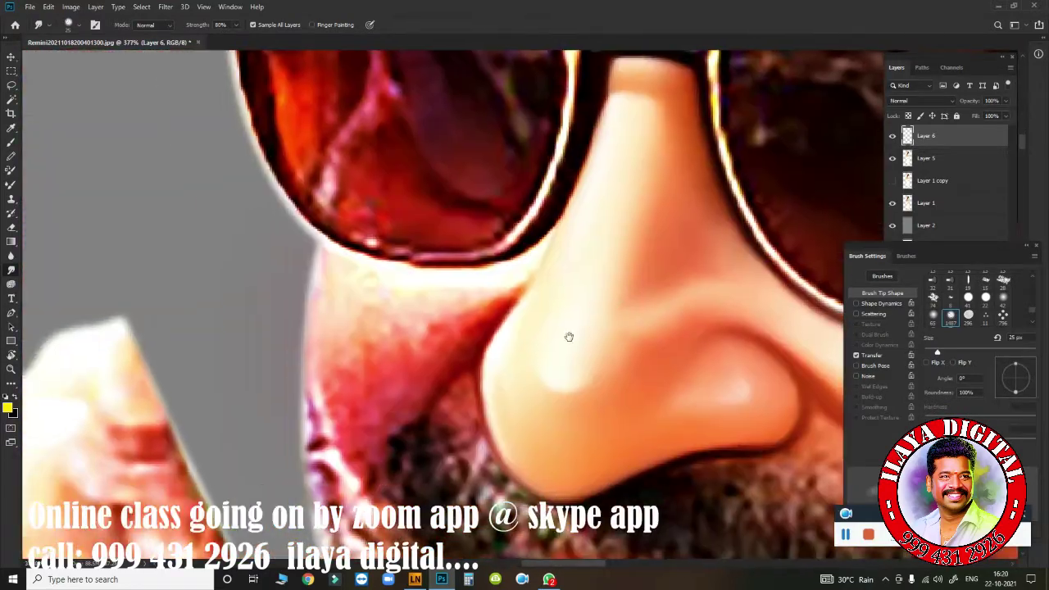
key("b")
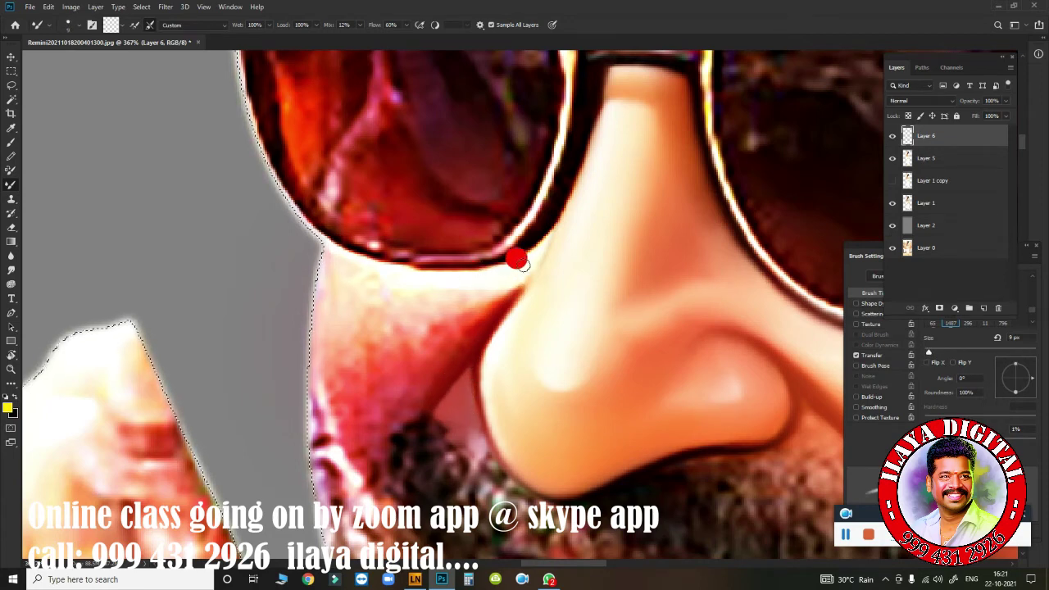
Step: Smooth the cheek along the selection edge and smudge the cheek below the glasses rim
mouse_move(385, 377)
left_mouse_down()
mouse_move(351, 396)
mouse_move(336, 430)
left_mouse_up()
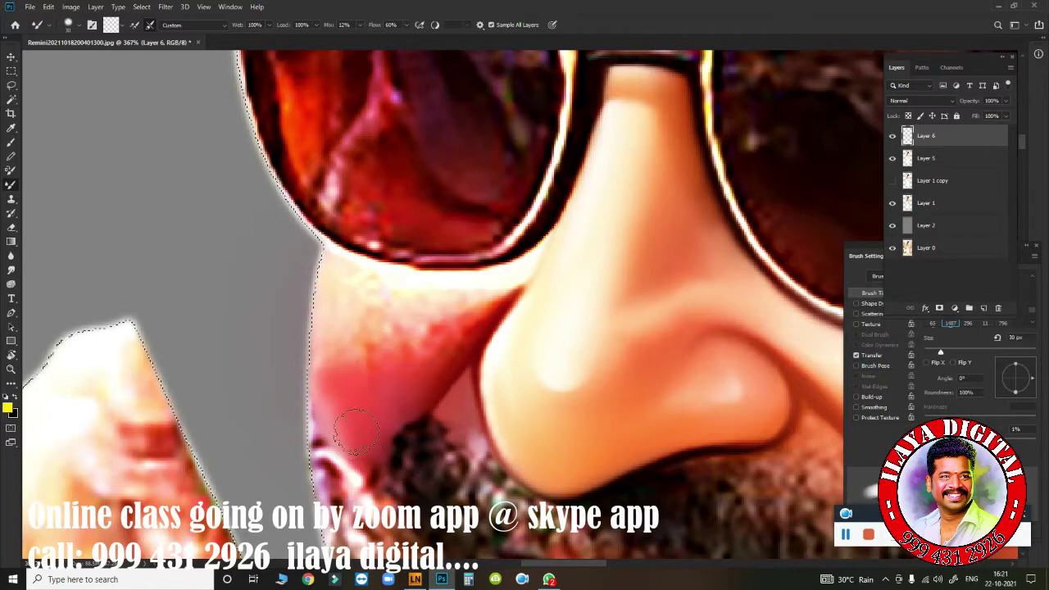
mouse_move(332, 344)
left_mouse_down()
mouse_move(418, 341)
mouse_move(449, 351)
left_mouse_up()
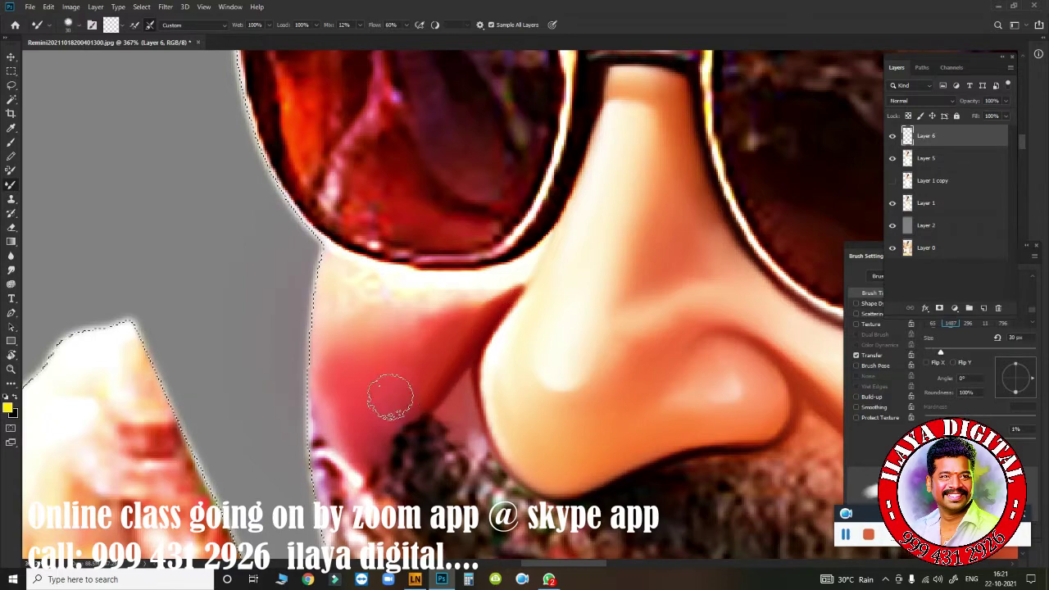
key("r")
scroll(363, 351, "up", 2)
mouse_move(367, 266)
left_mouse_down()
mouse_move(382, 279)
mouse_move(311, 286)
mouse_move(427, 291)
mouse_move(223, 276)
mouse_move(326, 349)
mouse_move(328, 433)
mouse_move(213, 460)
left_mouse_up()
key("bracketright")
key("bracketright")
key("bracketright")
key("bracketright")
key("bracketright")
key("bracketleft")
key("bracketleft")
key("bracketleft")
key("bracketleft")
key("bracketleft")
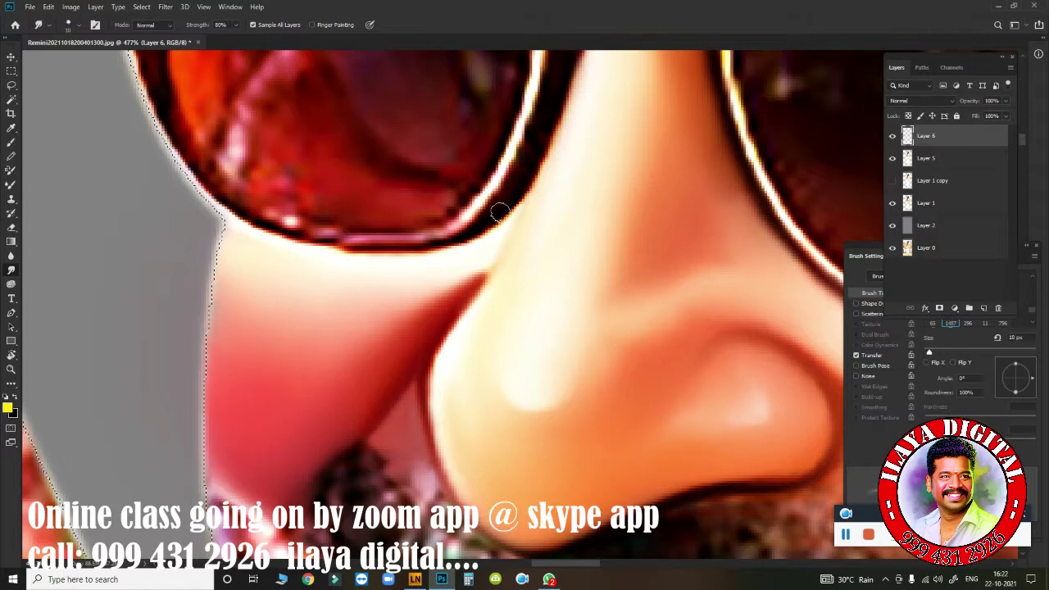
Step: Paint a dark Mixer Brush stroke along the lower rim, thickening it near the left corner
key("b")
left_click_drag(494, 218, 340, 247)
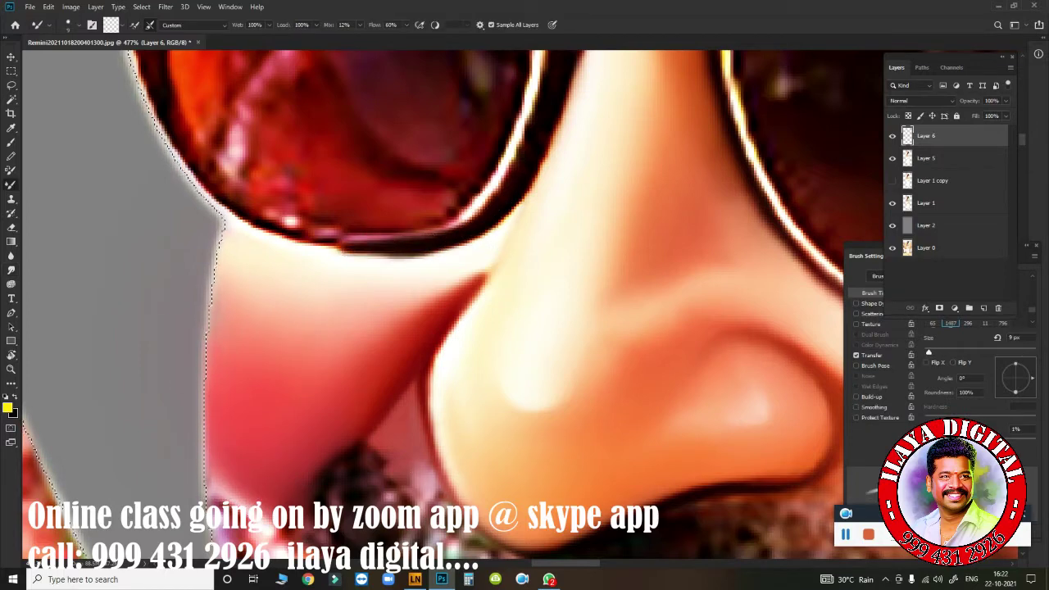
mouse_move(188, 155)
left_mouse_down()
mouse_move(246, 210)
mouse_move(227, 233)
left_mouse_up()
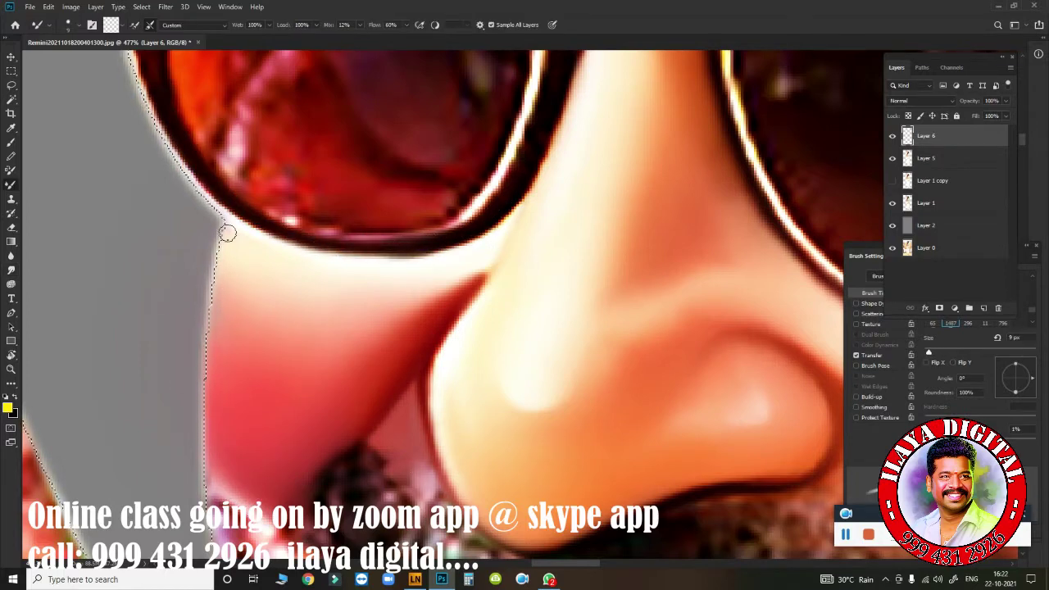
scroll(227, 234, "down", 5)
scroll(527, 297, "up", 1)
scroll(546, 353, "up", 3)
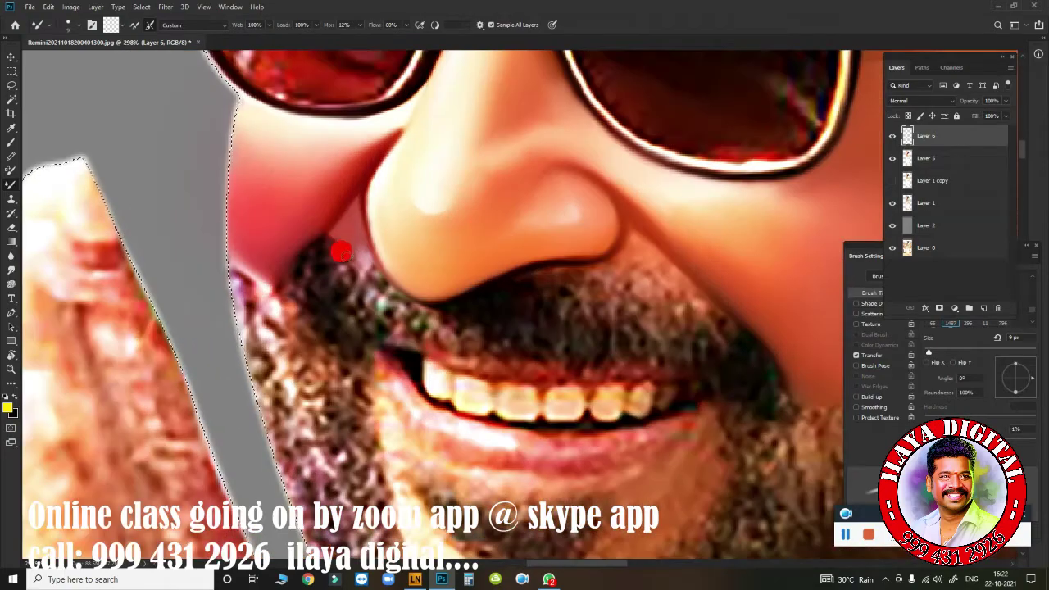
scroll(343, 216, "down", 4)
scroll(607, 246, "up", 5)
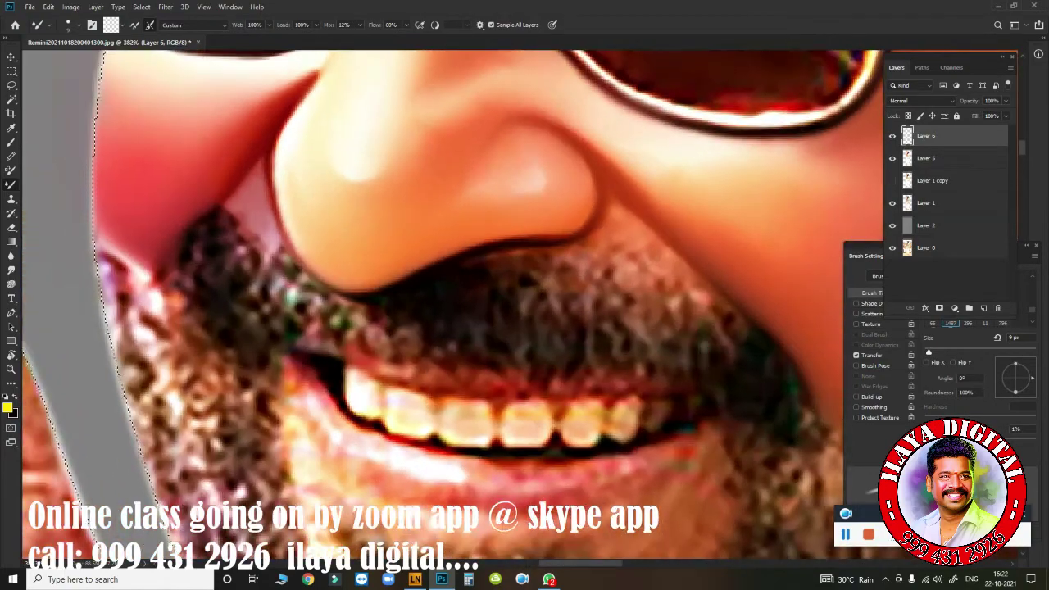
Step: Brush and smudge the moustache under the nose into smooth skin
mouse_move(636, 256)
left_mouse_down()
mouse_move(628, 230)
mouse_move(651, 267)
mouse_move(551, 252)
mouse_move(612, 208)
left_mouse_up()
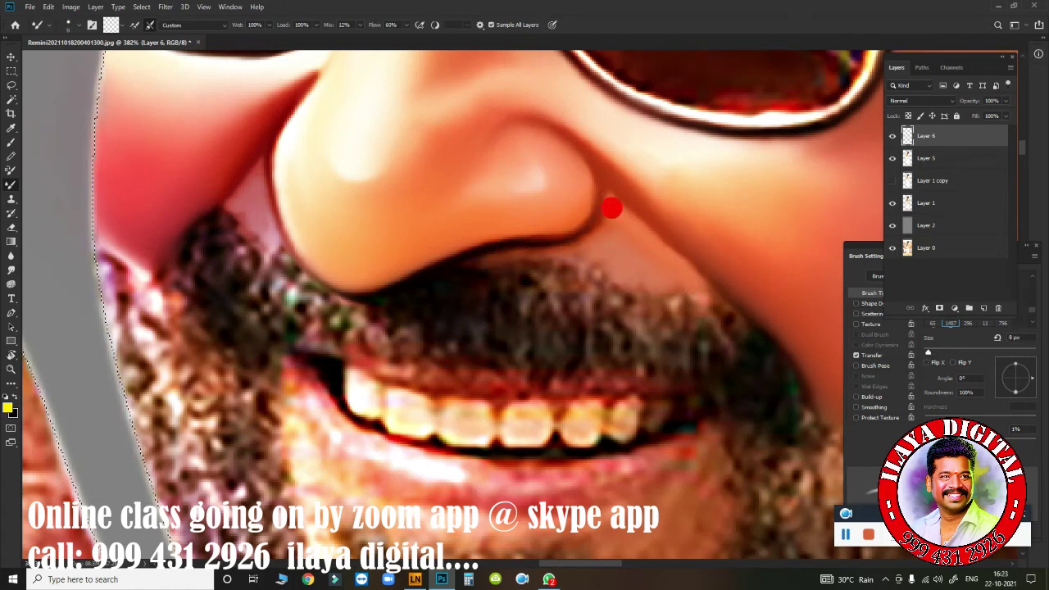
key("r")
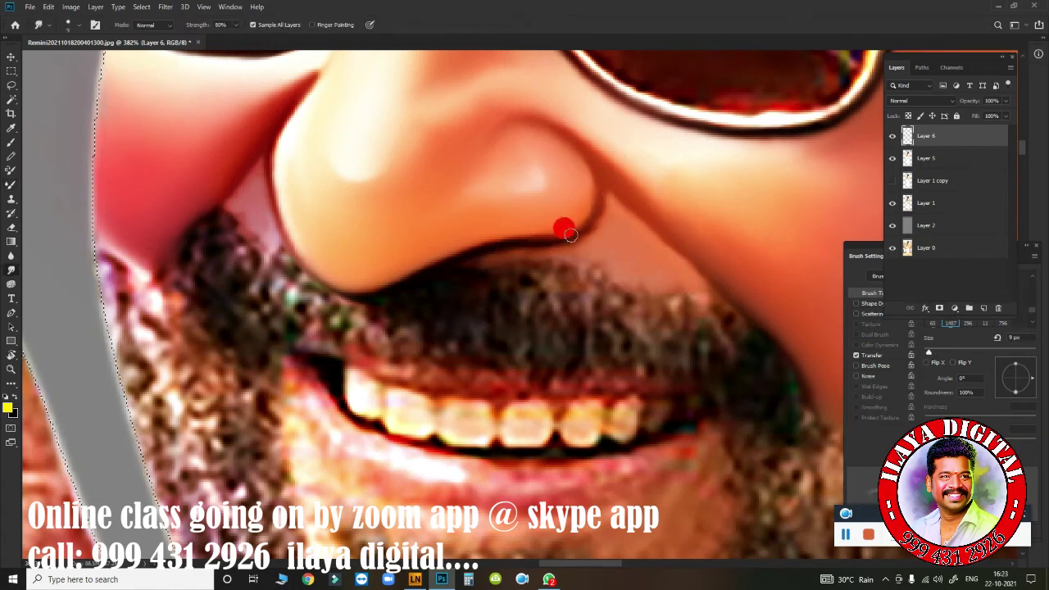
mouse_move(576, 255)
left_mouse_down()
mouse_move(533, 251)
mouse_move(371, 305)
left_mouse_up()
mouse_move(595, 264)
left_mouse_down()
mouse_move(607, 276)
mouse_move(632, 265)
left_mouse_up()
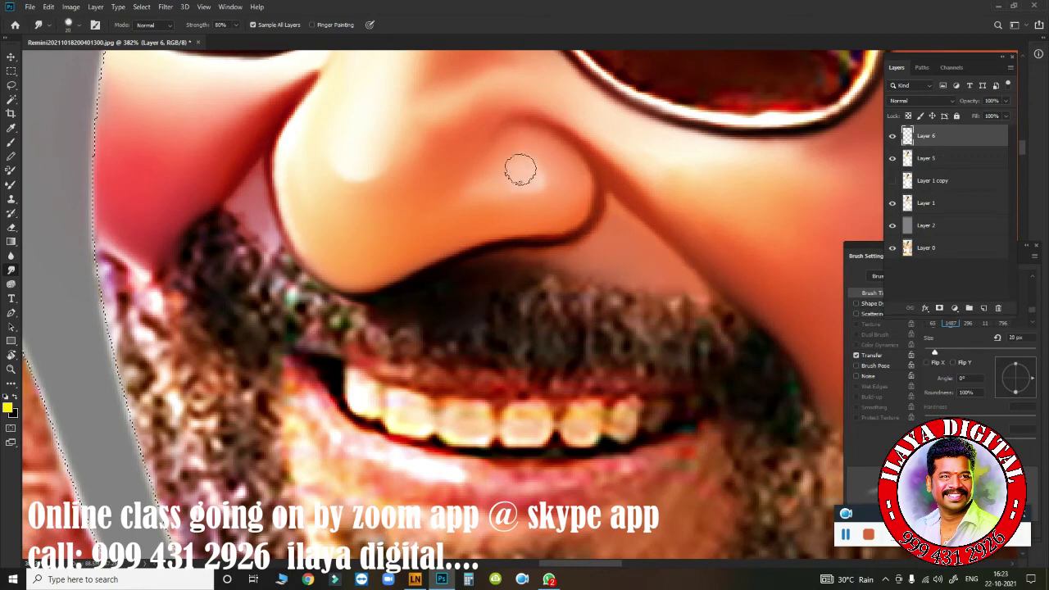
key("ctrl+minus")
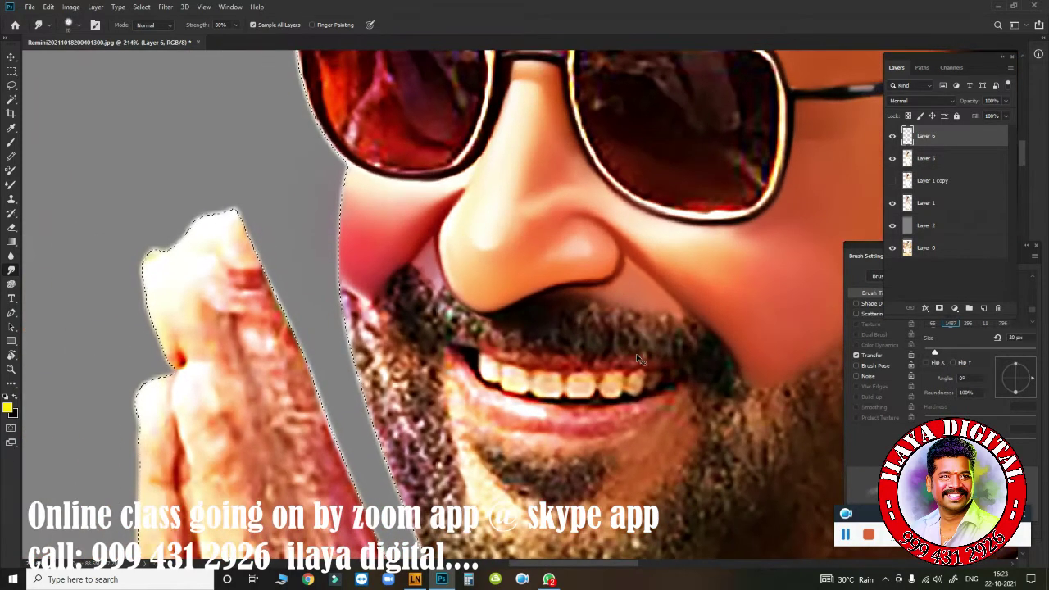
Step: Save the portrait as a new PSD file on Local Disk (F:)
key("ctrl+shift+s")
type("rajini annathai")
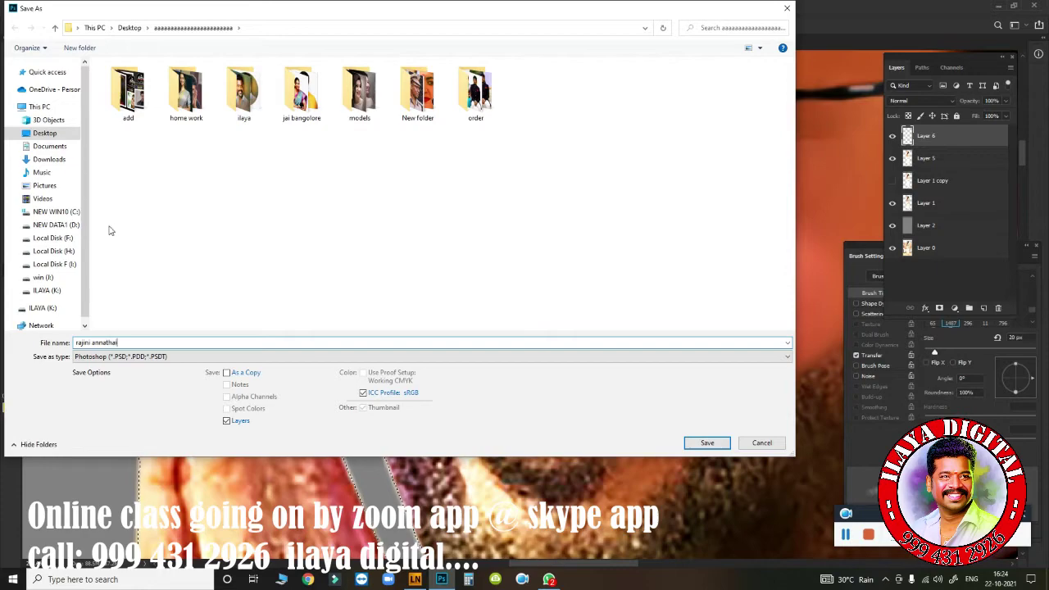
type("1111111")
left_click(53, 238)
left_click(703, 443)
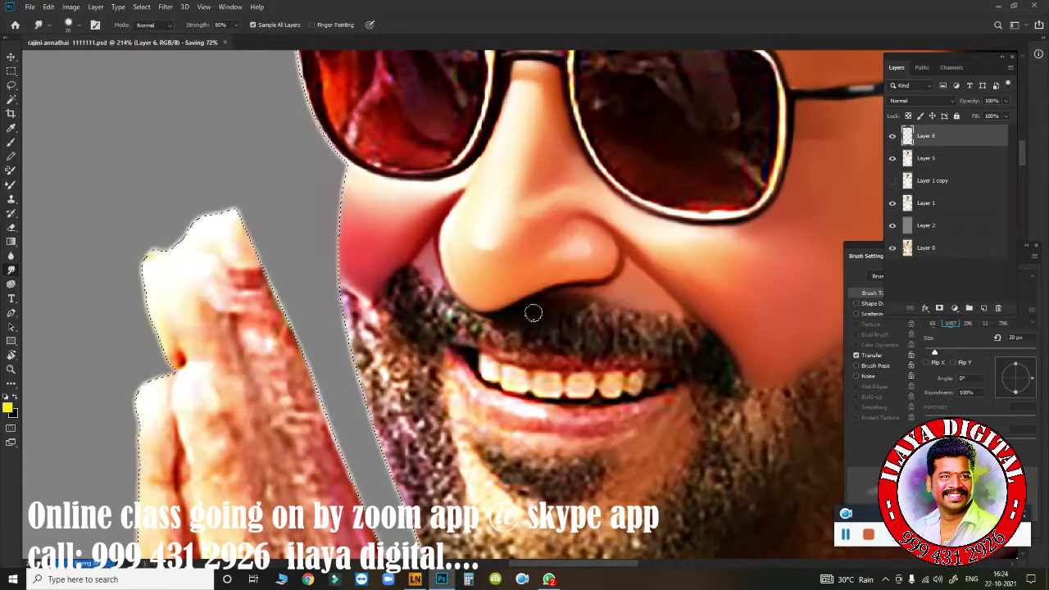
scroll(750, 350, "down", 3)
scroll(750, 350, "up", 3)
scroll(750, 350, "up", 5)
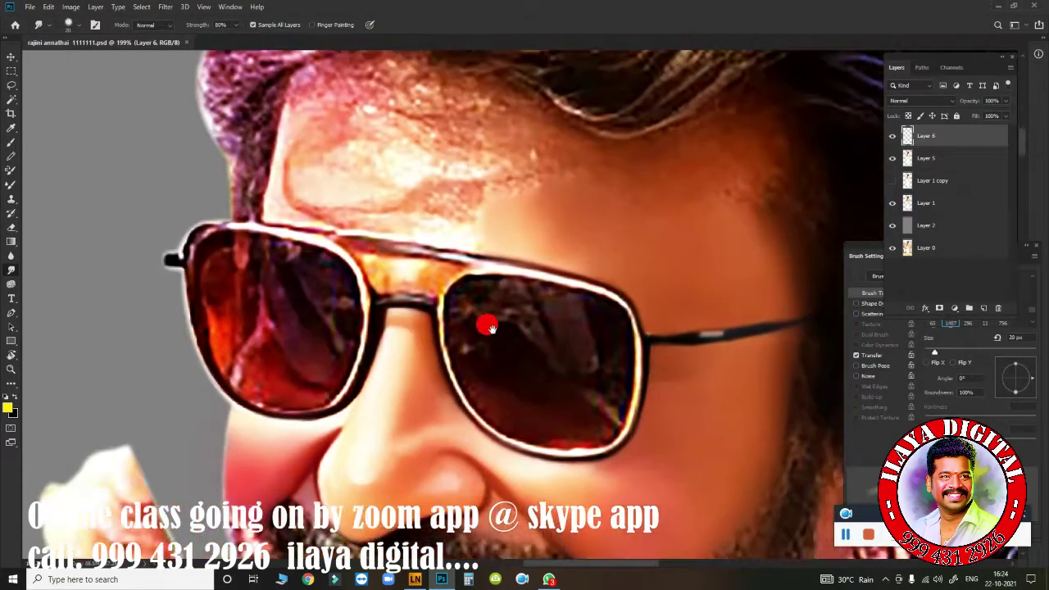
scroll(481, 304, "up", 3)
Step: Smudge the bright forehead patch and hairline, varying the brush between 20 and 80 px
mouse_move(386, 251)
left_mouse_down()
mouse_move(440, 292)
mouse_move(389, 307)
mouse_move(379, 304)
mouse_move(492, 295)
mouse_move(452, 258)
left_mouse_up()
key("bracketleft")
key("bracketright")
left_click_drag(406, 223, 545, 237)
key("bracketright")
key("bracketright")
key("bracketright")
mouse_move(506, 278)
left_mouse_down()
mouse_move(544, 293)
mouse_move(730, 279)
mouse_move(763, 260)
mouse_move(705, 298)
left_mouse_up()
key("bracketright")
key("bracketright")
key("bracketleft")
key("bracketleft")
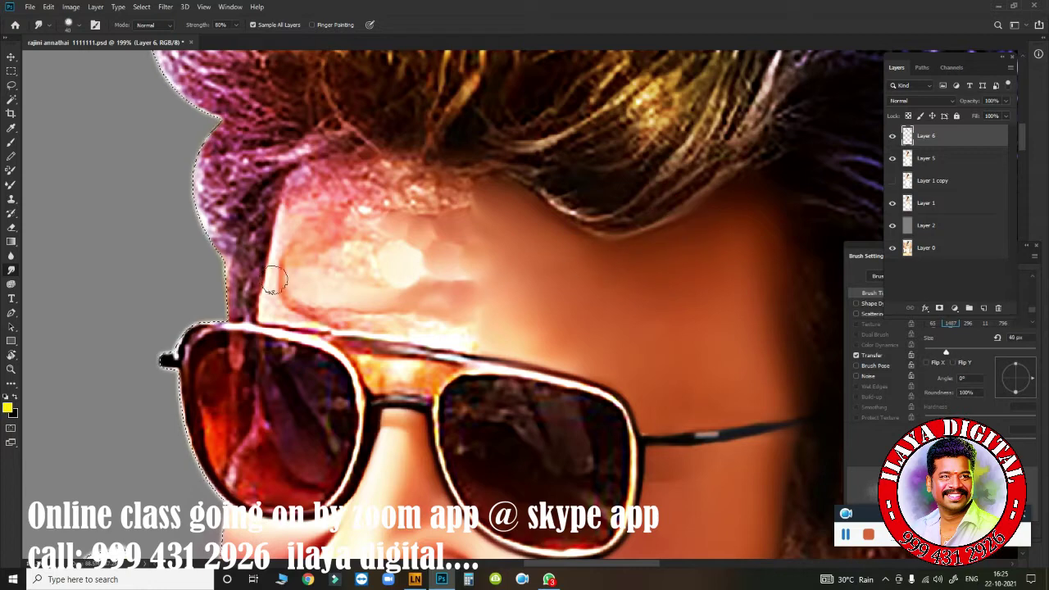
mouse_move(278, 229)
left_mouse_down()
mouse_move(270, 306)
mouse_move(309, 304)
mouse_move(274, 260)
mouse_move(353, 170)
mouse_move(423, 181)
mouse_move(328, 168)
mouse_move(314, 281)
mouse_move(352, 211)
mouse_move(336, 258)
left_mouse_up()
key("bracketright")
key("bracketright")
key("bracketright")
key("bracketright")
key("bracketright")
left_click(418, 168)
left_click_drag(385, 189, 429, 300)
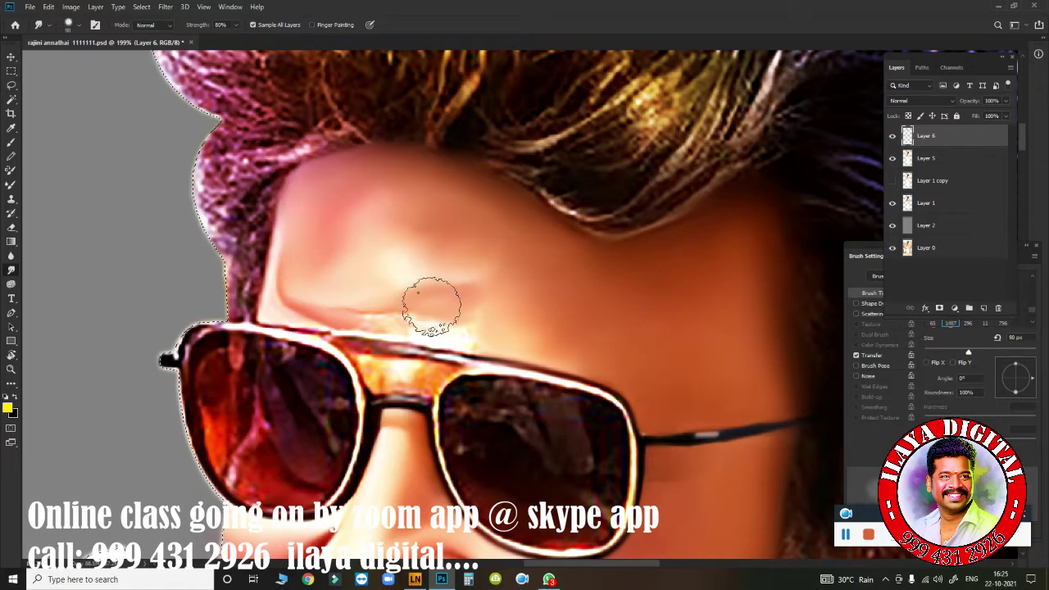
Step: Smudge the forehead edge just above the sunglasses rim, down to a 10 px brush
key("r")
left_click_drag(509, 303, 637, 304)
key("Escape")
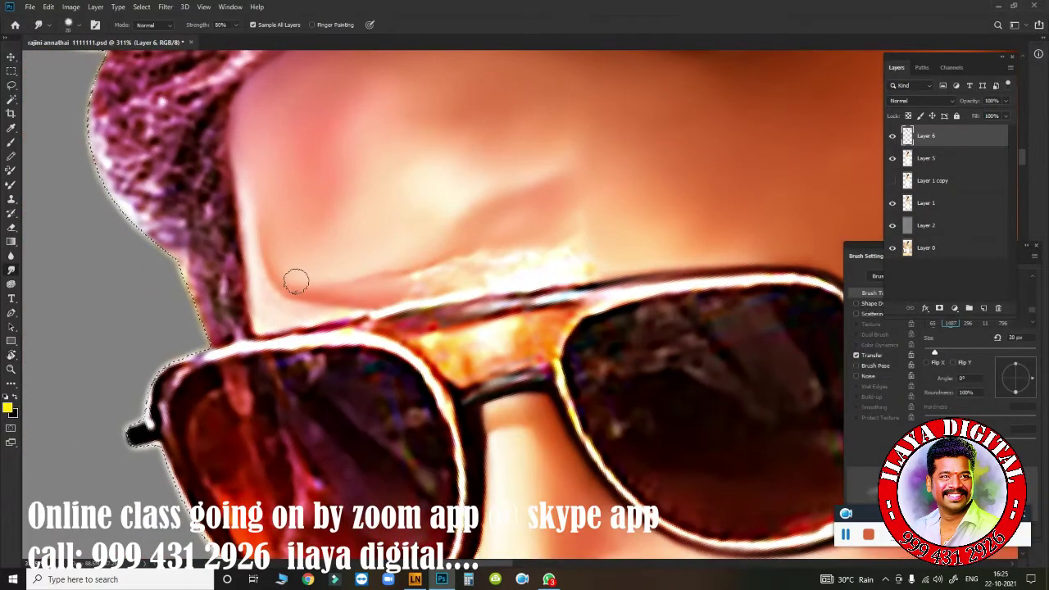
left_click_drag(236, 257, 276, 105)
mouse_move(249, 288)
left_mouse_down()
mouse_move(369, 304)
mouse_move(436, 291)
left_mouse_up()
key("bracketleft")
left_click(343, 312)
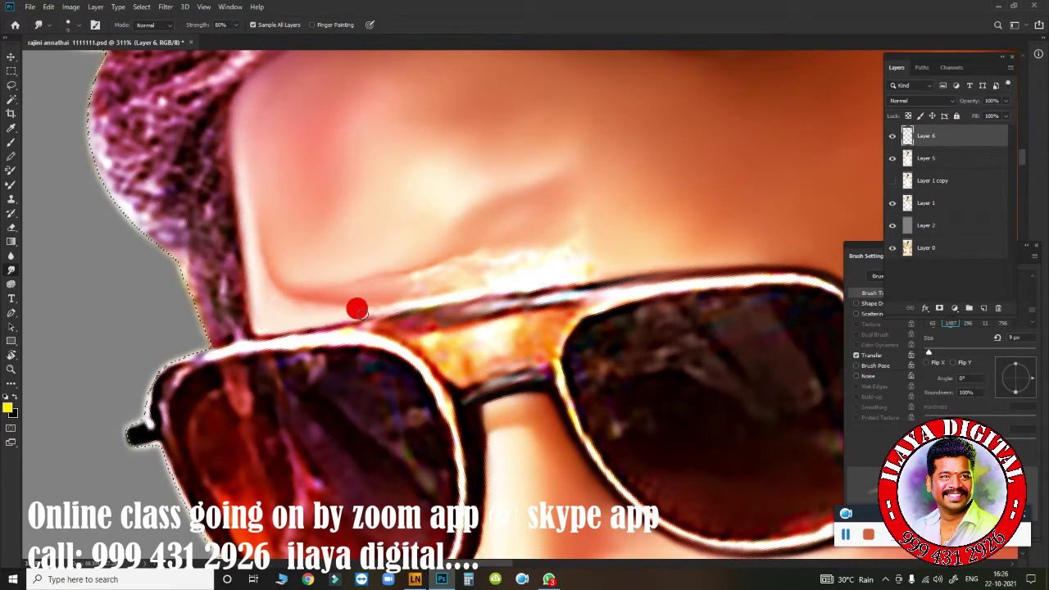
mouse_move(364, 315)
left_mouse_down()
mouse_move(277, 251)
mouse_move(277, 190)
mouse_move(480, 264)
mouse_move(412, 290)
mouse_move(581, 253)
left_mouse_up()
key("bracketright")
key("bracketright")
key("bracketright")
key("bracketright")
key("bracketright")
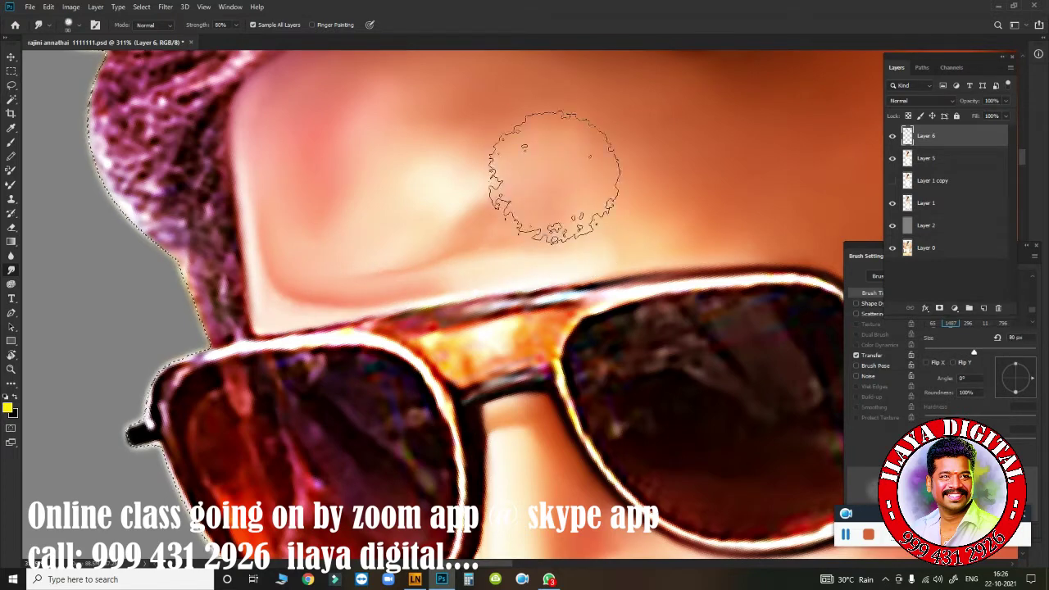
Step: Even out the remaining forehead skin with further smudge strokes at about 30–35 px
left_click_drag(341, 147, 433, 129)
key("bracketleft")
key("bracketleft")
key("bracketleft")
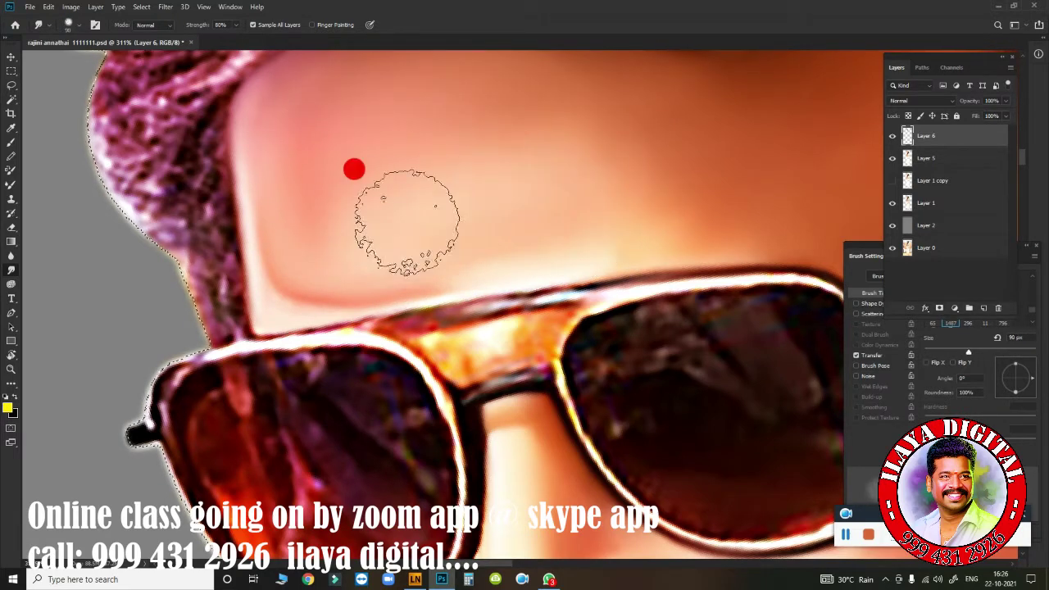
mouse_move(667, 205)
left_mouse_down()
mouse_move(273, 205)
mouse_move(274, 163)
mouse_move(440, 265)
left_mouse_up()
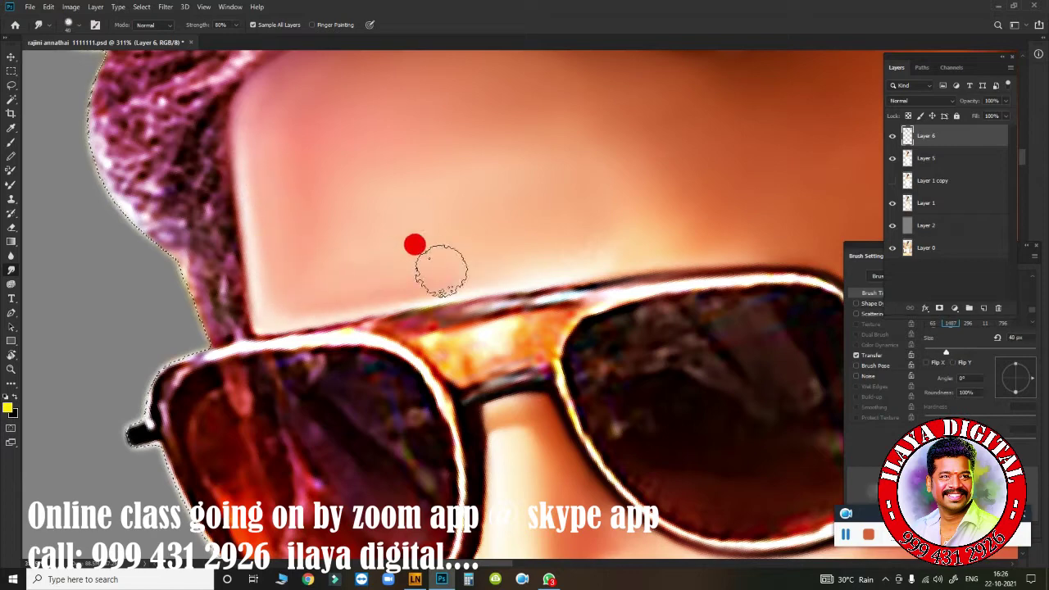
key("bracketright")
key("bracketright")
key("bracketright")
mouse_move(399, 235)
left_mouse_down()
mouse_move(492, 150)
mouse_move(276, 106)
mouse_move(410, 292)
left_mouse_up()
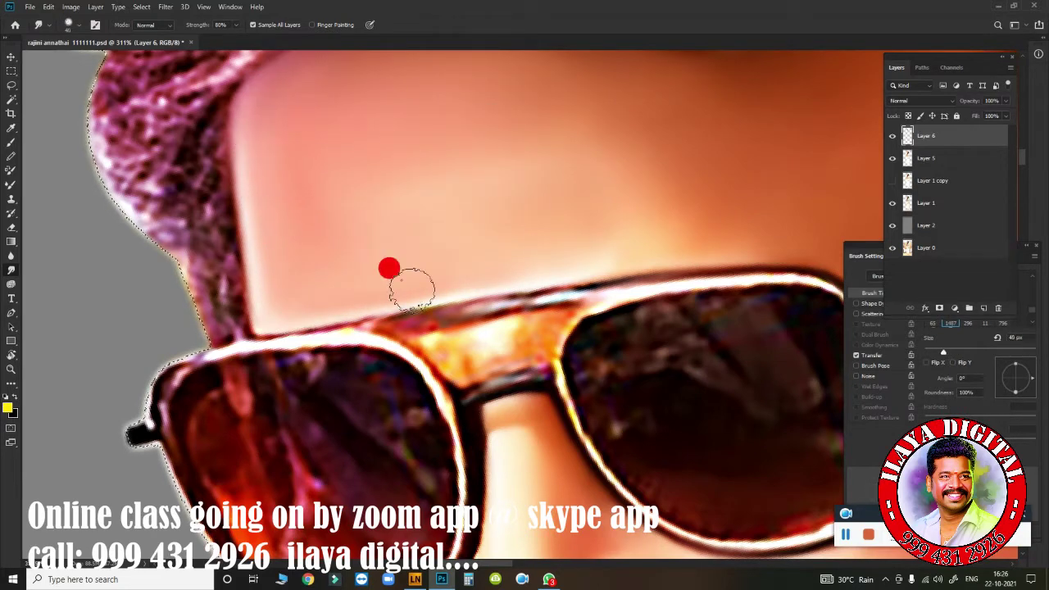
key("bracketleft")
key("bracketleft")
key("bracketleft")
scroll(651, 328, "down", 3)
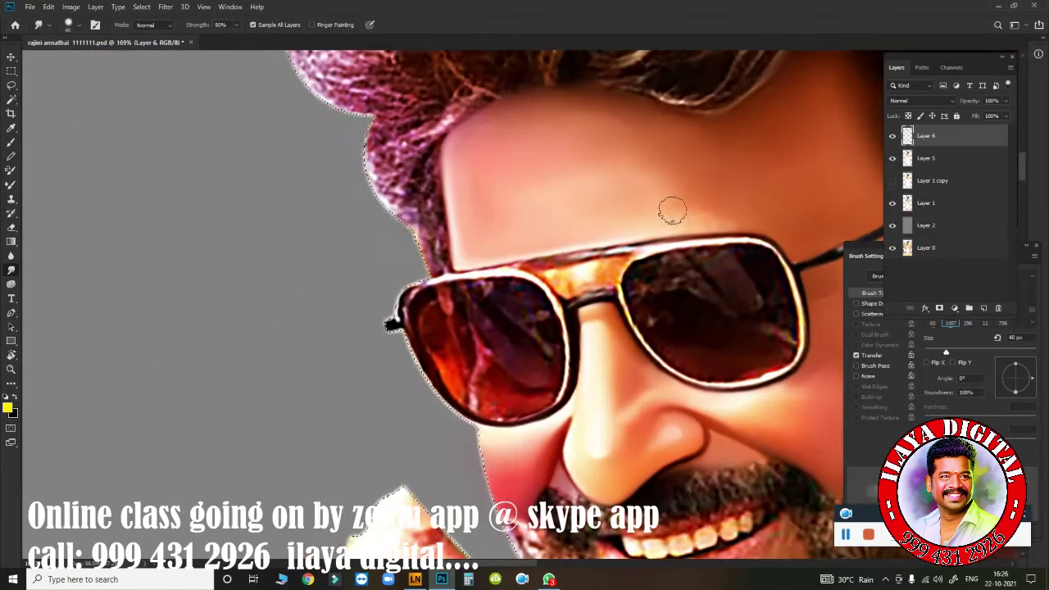
key("bracketright")
key("bracketright")
key("bracketright")
mouse_move(702, 204)
left_mouse_down()
mouse_move(668, 200)
mouse_move(697, 199)
left_mouse_up()
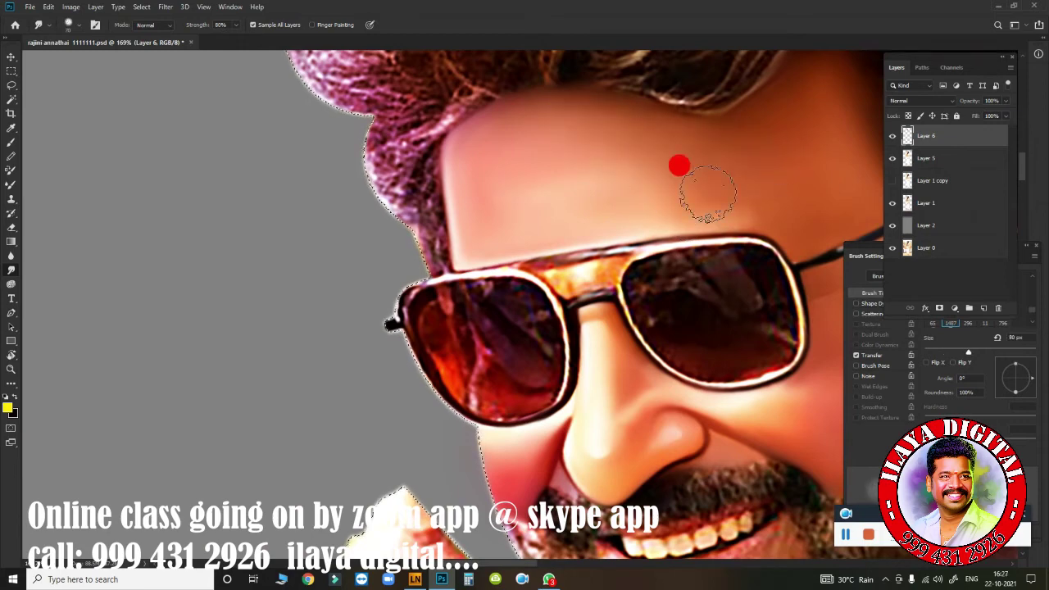
scroll(672, 264, "up", 3)
key("bracketleft")
key("bracketleft")
key("bracketleft")
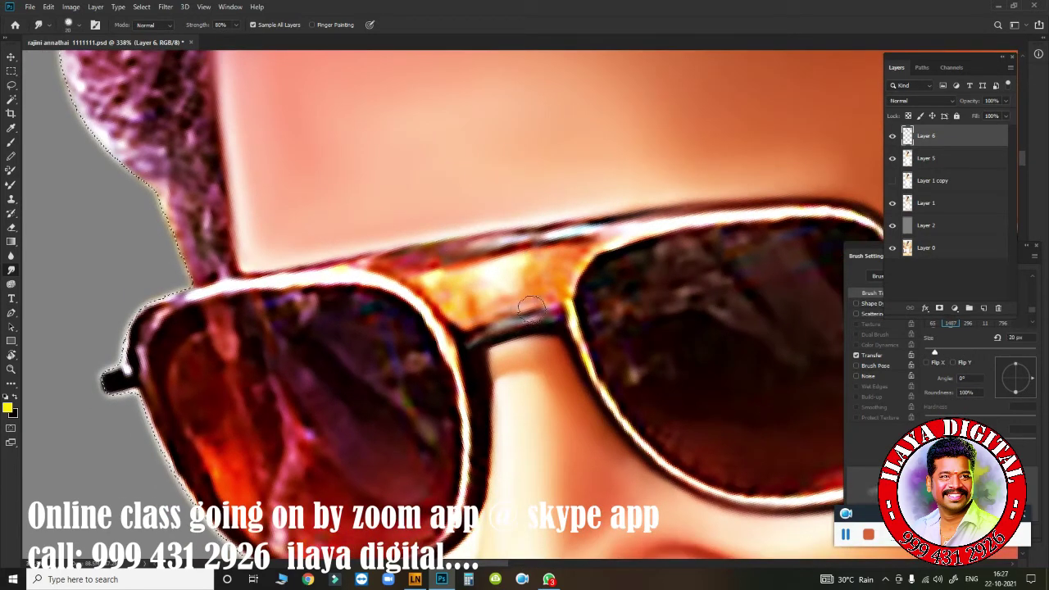
Step: Blend the orange glasses bridge and its dark frame pixels with a 10 px Mixer Brush
key("b")
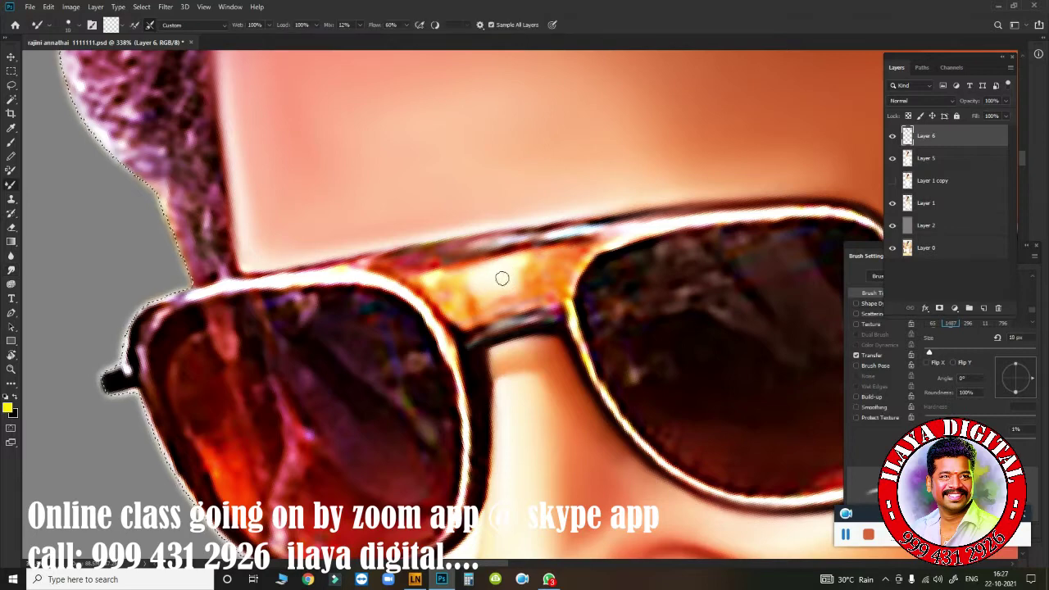
mouse_move(508, 273)
left_mouse_down()
mouse_move(530, 246)
mouse_move(503, 245)
mouse_move(588, 239)
mouse_move(566, 291)
left_mouse_up()
key("bracketleft")
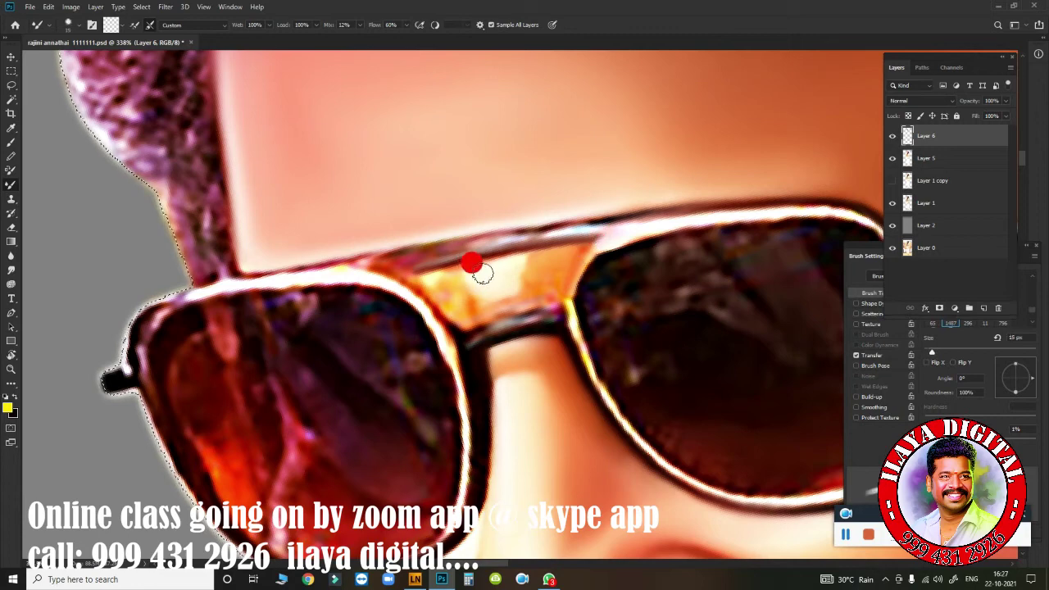
mouse_move(482, 275)
left_mouse_down()
mouse_move(521, 263)
mouse_move(510, 286)
mouse_move(541, 281)
left_mouse_up()
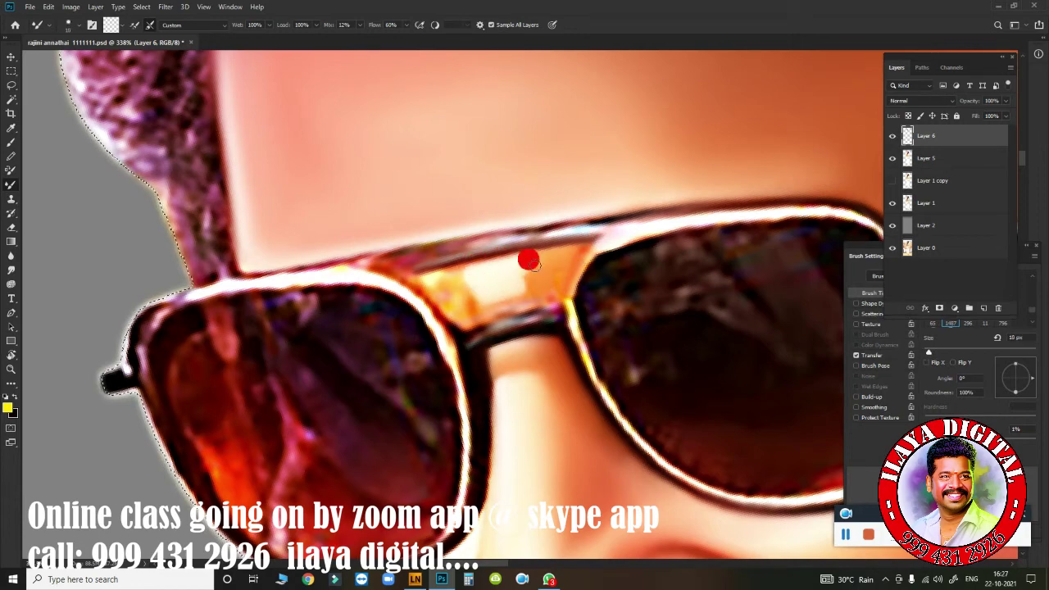
mouse_move(584, 244)
left_mouse_down()
mouse_move(577, 286)
mouse_move(644, 242)
left_mouse_up()
left_click_drag(580, 295, 608, 394)
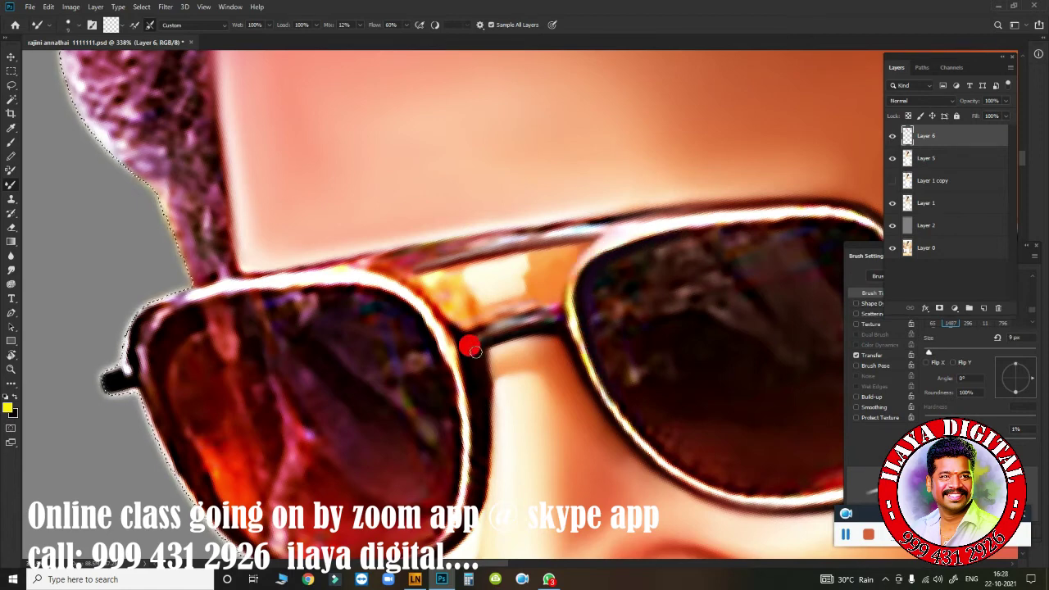
left_click_drag(476, 351, 533, 331)
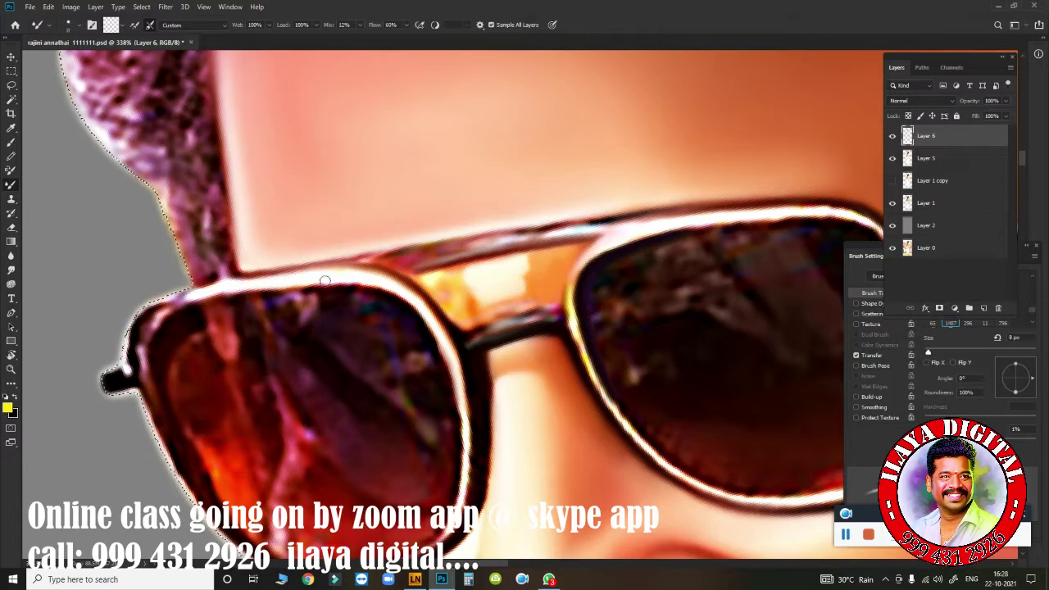
Step: Smooth the upper frame edge across the bridge with a 15 px Mixer Brush
left_click_drag(463, 340, 502, 304)
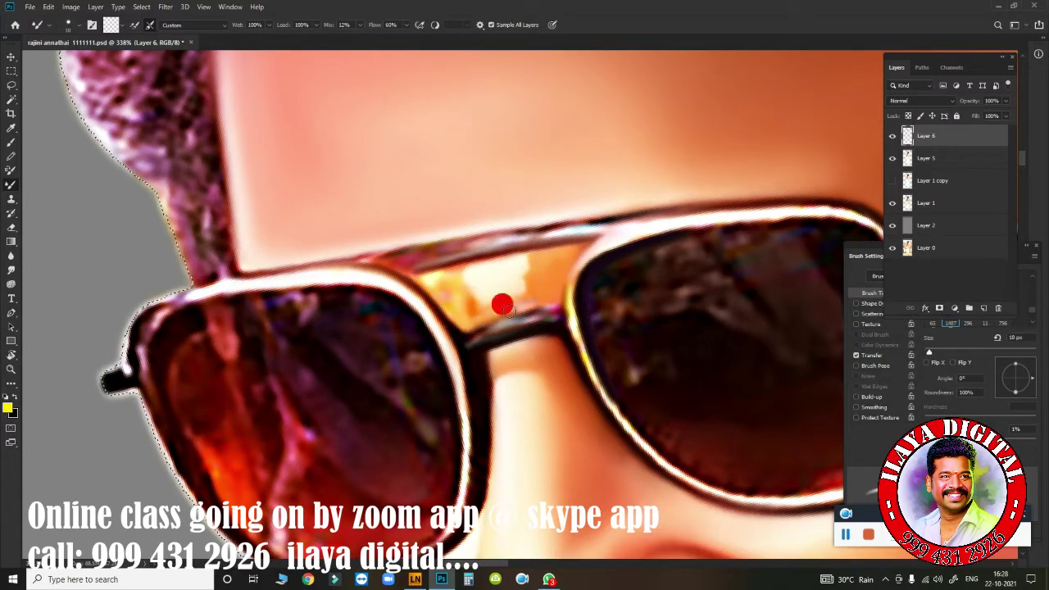
left_click_drag(433, 270, 484, 308)
key("bracketright")
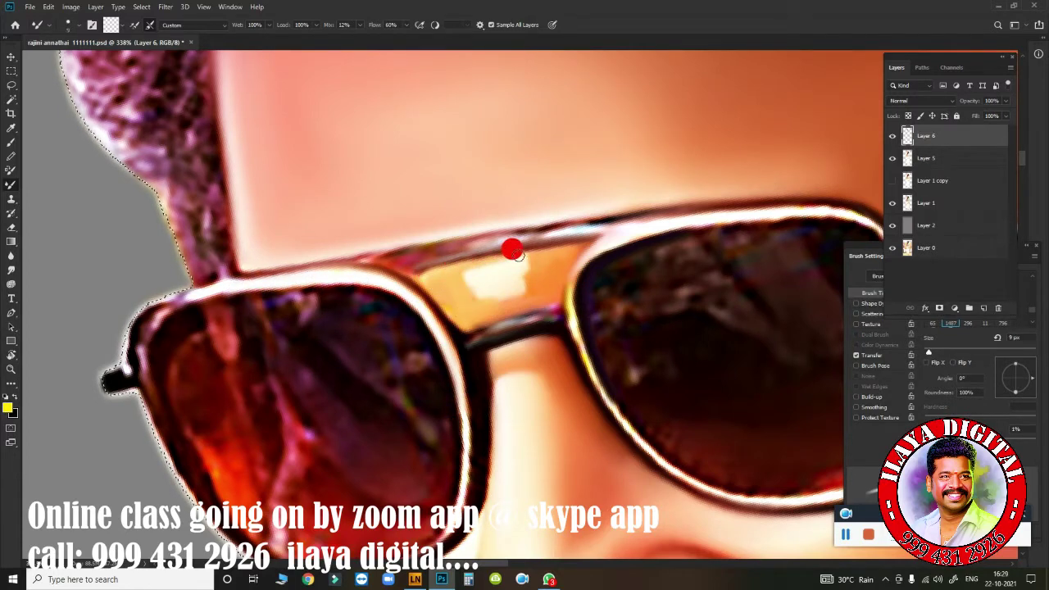
mouse_move(518, 256)
left_mouse_down()
mouse_move(585, 246)
mouse_move(614, 229)
left_mouse_up()
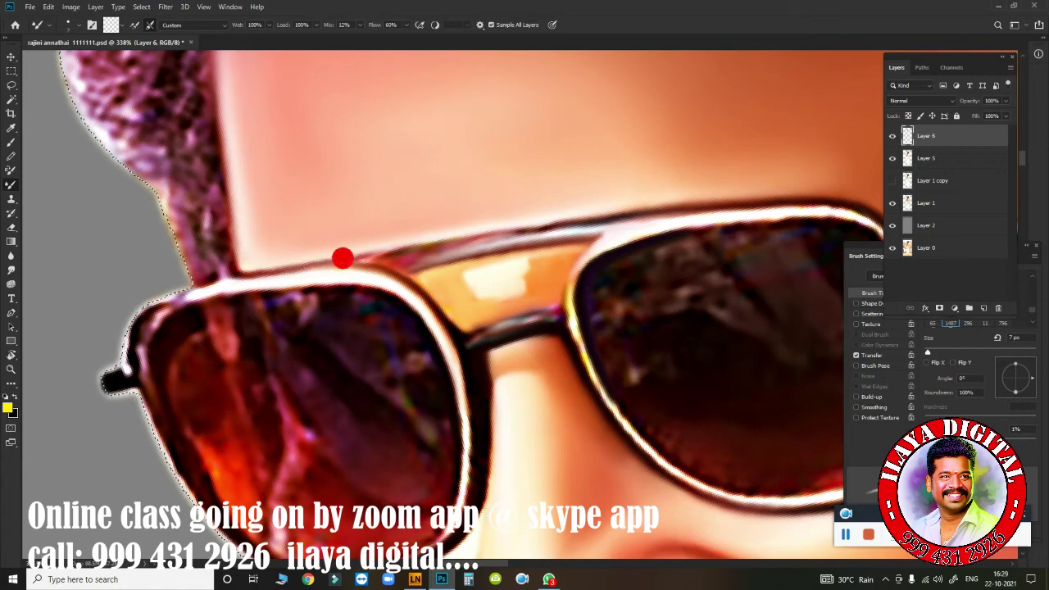
left_click_drag(394, 253, 516, 233)
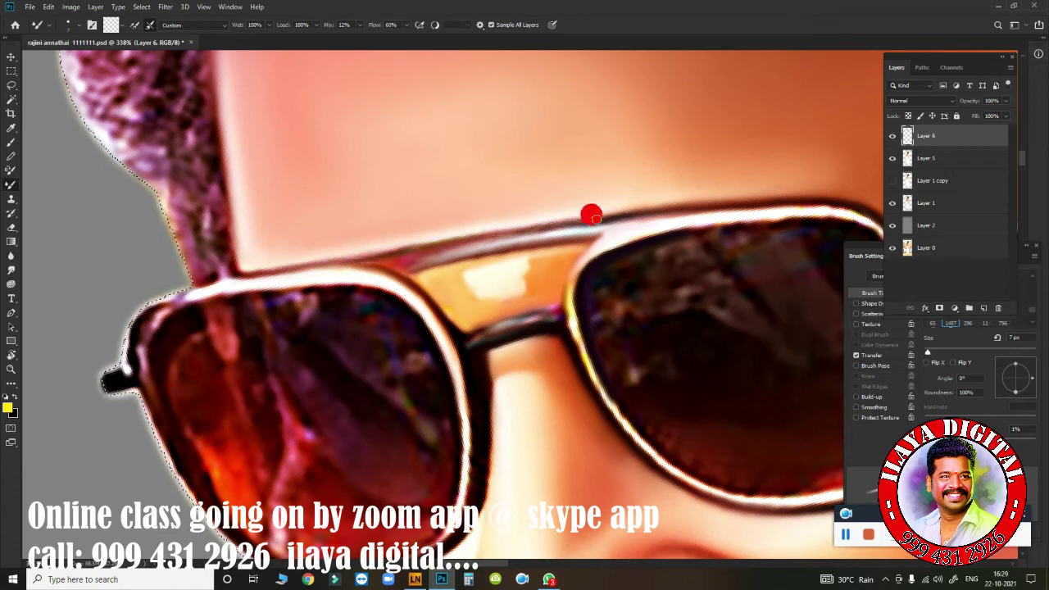
left_click_drag(406, 260, 388, 261)
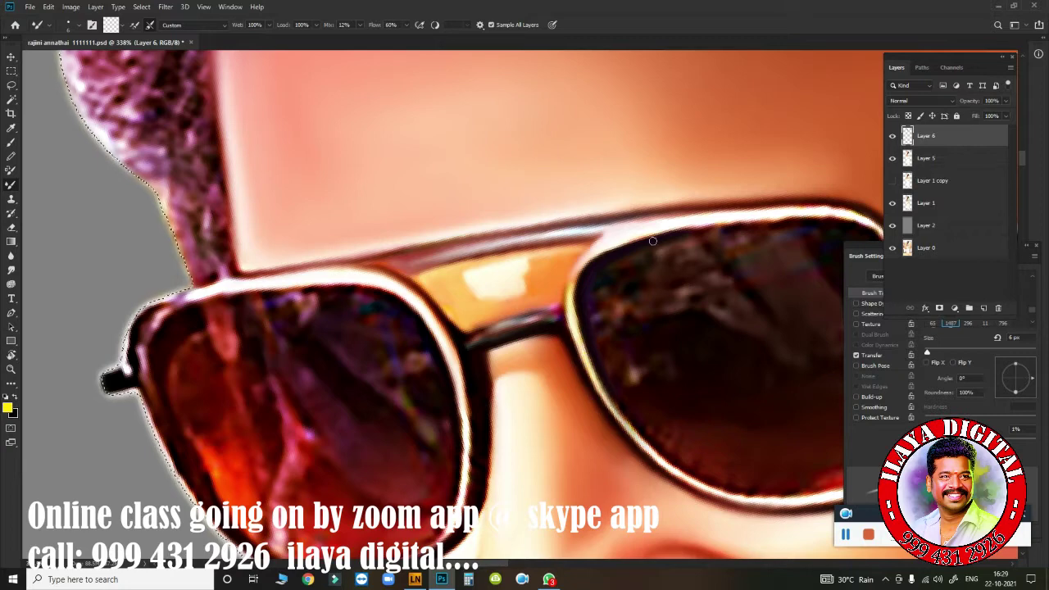
left_click_drag(717, 373, 385, 328)
Step: Trace the right-hand lens with a pen path and turn it into a feathered selection
key("p")
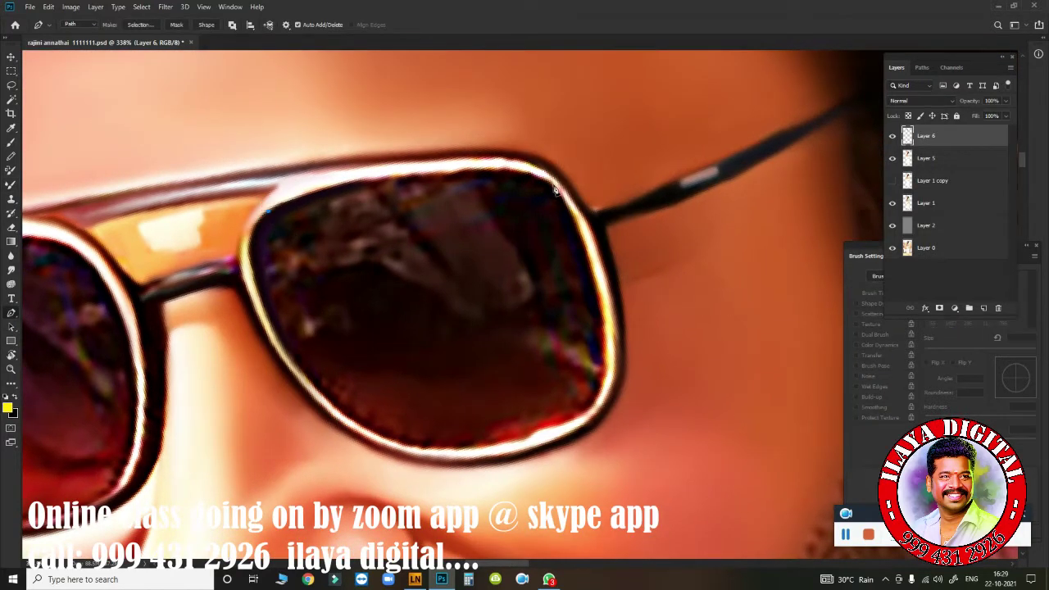
left_click_drag(555, 187, 615, 238)
left_click_drag(573, 217, 599, 306)
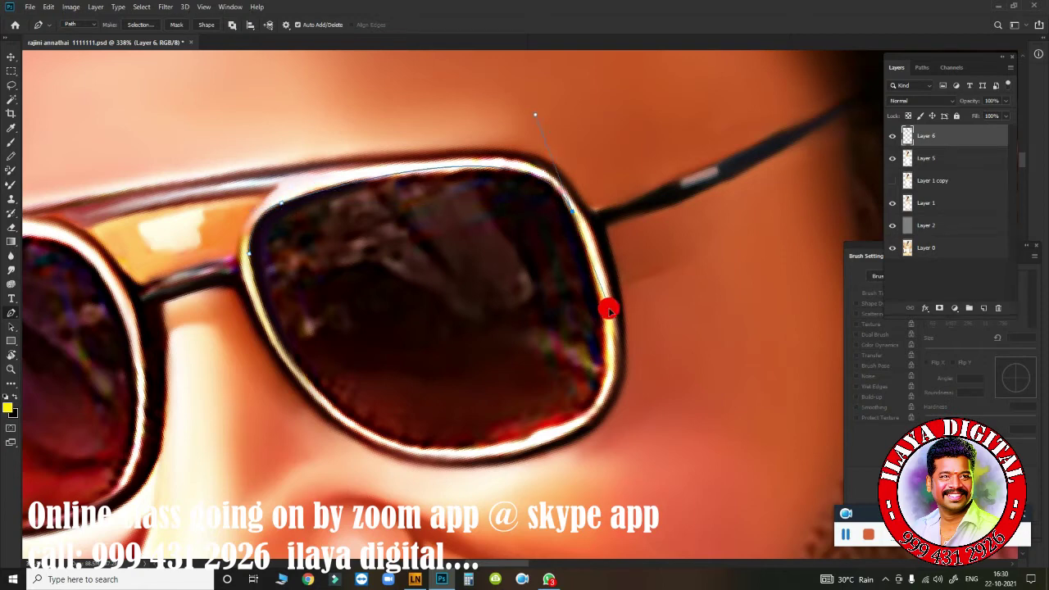
left_click_drag(570, 215, 603, 296)
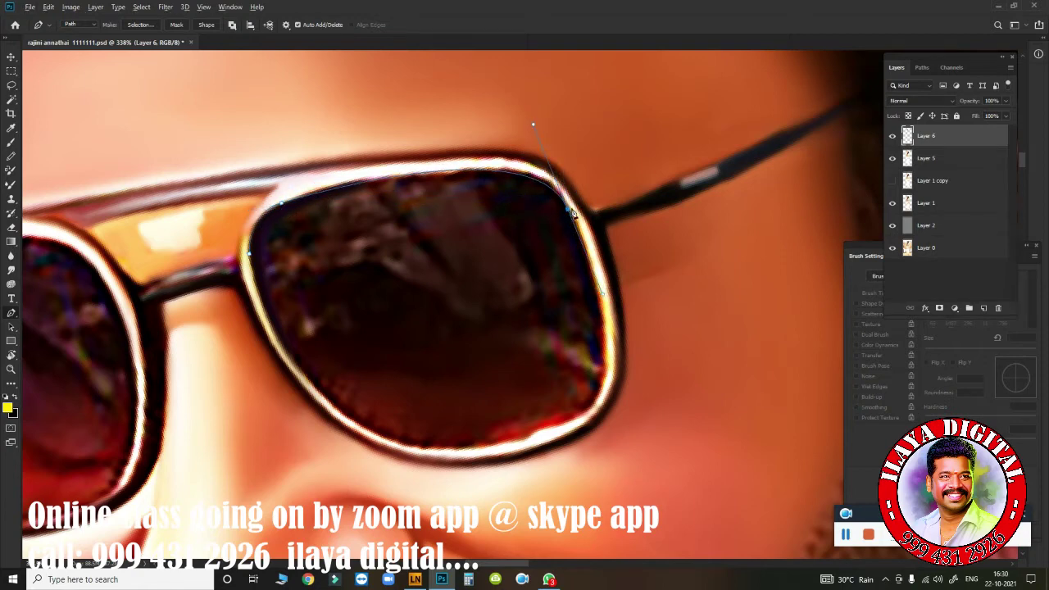
left_click_drag(594, 407, 553, 482)
mouse_move(364, 427)
left_mouse_down()
mouse_move(212, 379)
mouse_move(231, 366)
left_mouse_up()
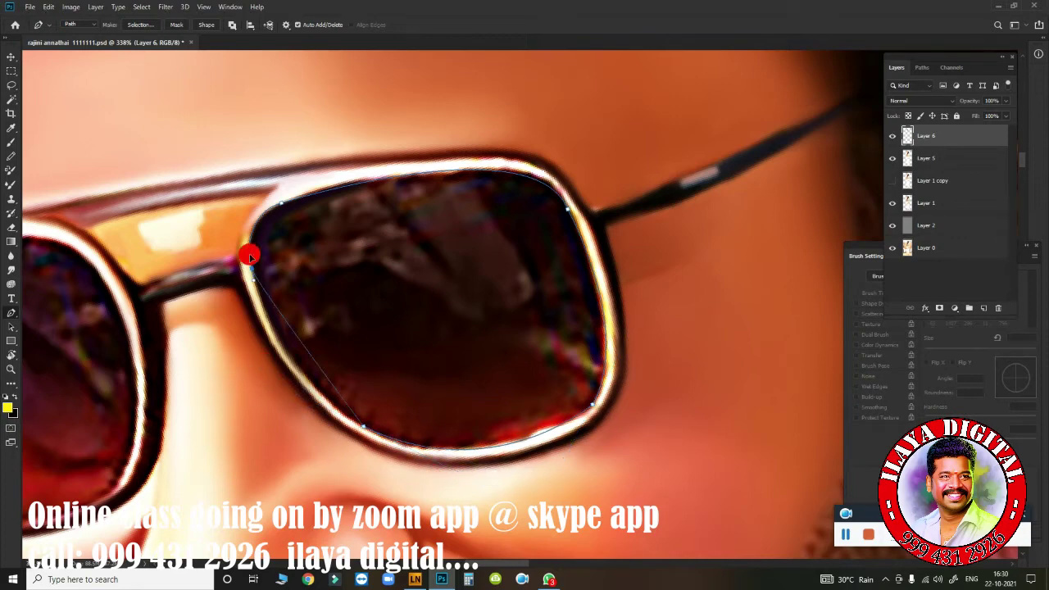
key("shift+F6")
key("Return")
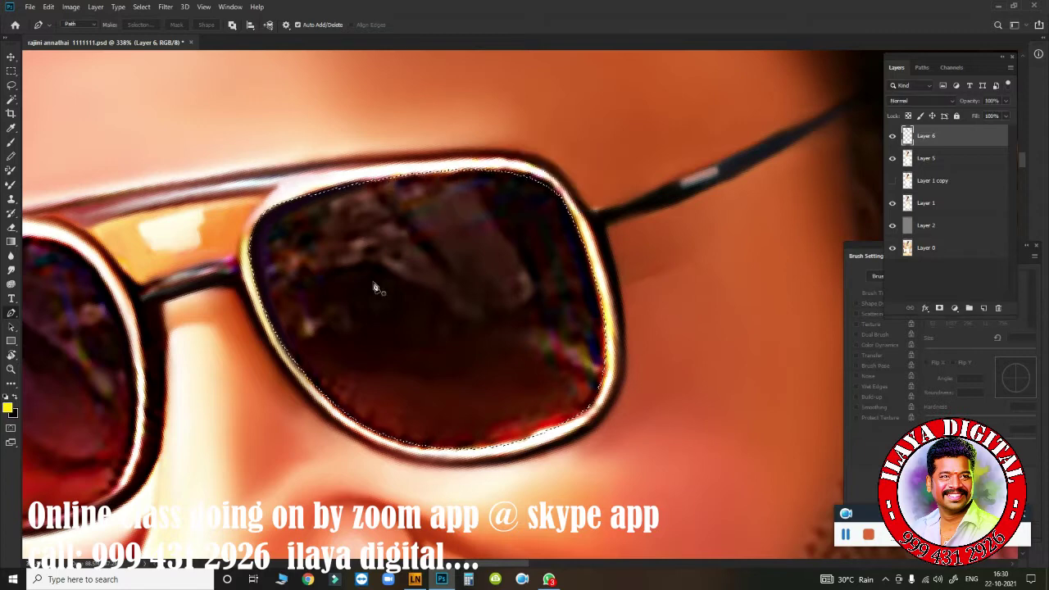
Step: Smudge the lens rims and streaky reflections inside the selection into smooth dark brown
key("r")
mouse_move(475, 173)
left_mouse_down()
mouse_move(489, 187)
mouse_move(353, 181)
left_mouse_up()
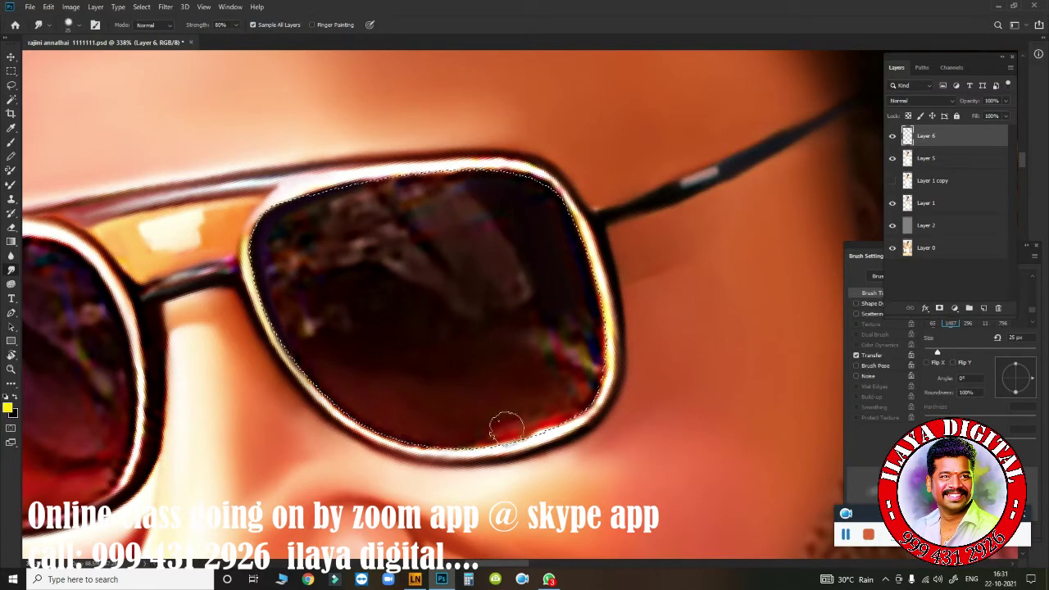
left_click_drag(401, 426, 492, 439)
left_click(576, 385)
left_click_drag(577, 385, 536, 360)
mouse_move(312, 312)
left_mouse_down()
mouse_move(292, 298)
mouse_move(290, 359)
left_mouse_up()
left_click(376, 420)
left_click_drag(352, 399, 427, 410)
mouse_move(532, 236)
left_mouse_down()
mouse_move(443, 172)
mouse_move(253, 230)
mouse_move(300, 243)
left_mouse_up()
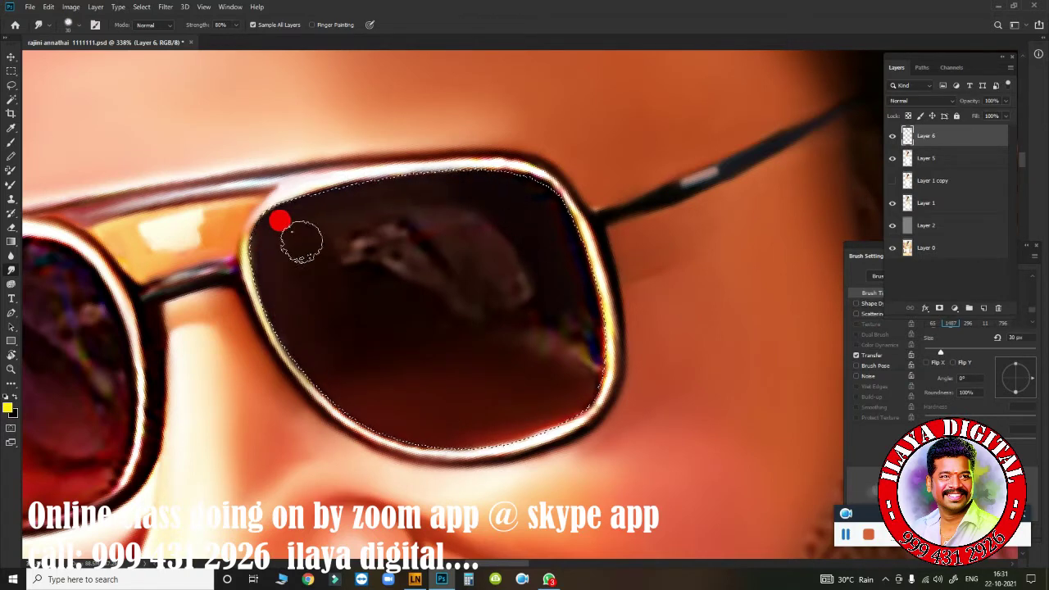
mouse_move(361, 229)
left_mouse_down()
mouse_move(431, 273)
mouse_move(534, 235)
mouse_move(593, 382)
mouse_move(572, 346)
mouse_move(420, 391)
mouse_move(602, 347)
mouse_move(572, 363)
mouse_move(526, 280)
left_mouse_up()
left_click_drag(349, 253, 390, 228)
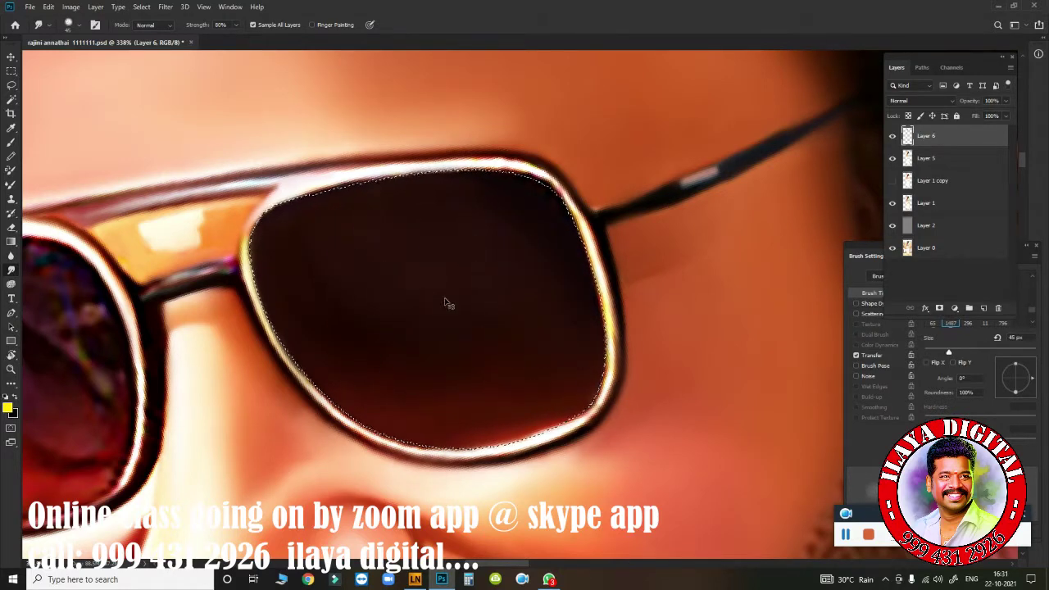
Step: Smooth the lens's top rim edge with a 10 px Mixer Brush
scroll(468, 317, "up", 3)
scroll(390, 268, "down", 1)
key("b")
key("bracketright")
key("bracketright")
key("bracketright")
mouse_move(379, 254)
left_mouse_down()
mouse_move(503, 230)
mouse_move(682, 250)
mouse_move(752, 365)
mouse_move(752, 352)
mouse_move(788, 517)
left_mouse_up()
Step: Smooth the lower-left rim edge of the right lens
left_click_drag(527, 484, 513, 251)
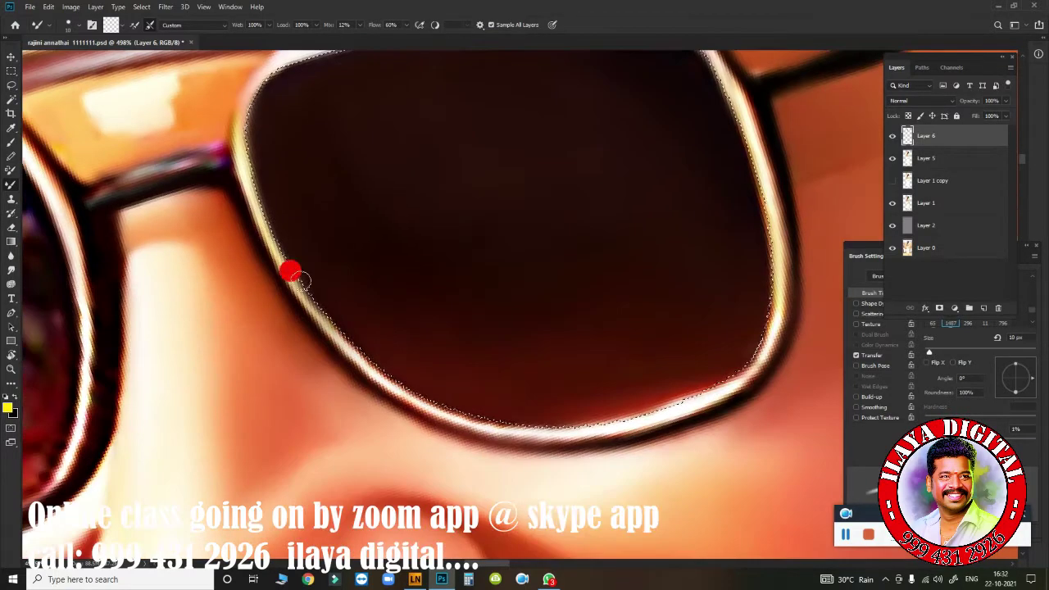
mouse_move(290, 271)
left_mouse_down()
mouse_move(377, 361)
mouse_move(454, 404)
mouse_move(403, 380)
mouse_move(727, 363)
mouse_move(771, 271)
mouse_move(757, 316)
mouse_move(639, 382)
mouse_move(733, 381)
left_mouse_up()
scroll(734, 381, "down", 2)
scroll(721, 380, "down", 3)
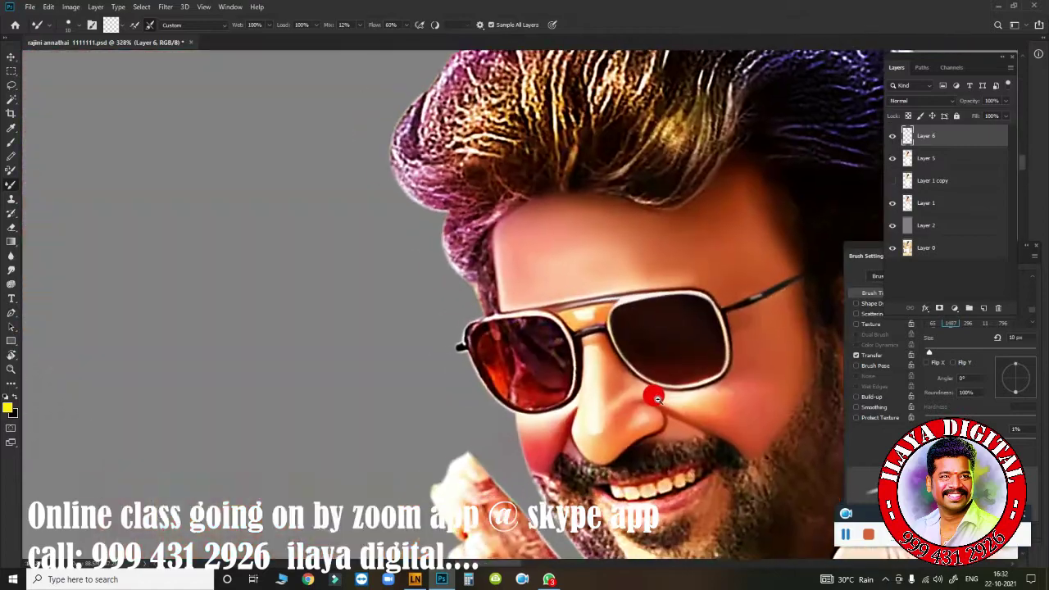
scroll(677, 415, "up", 3)
scroll(677, 415, "up", 4)
Step: Pen-trace the lower lens rim and load it as a selection
key("p")
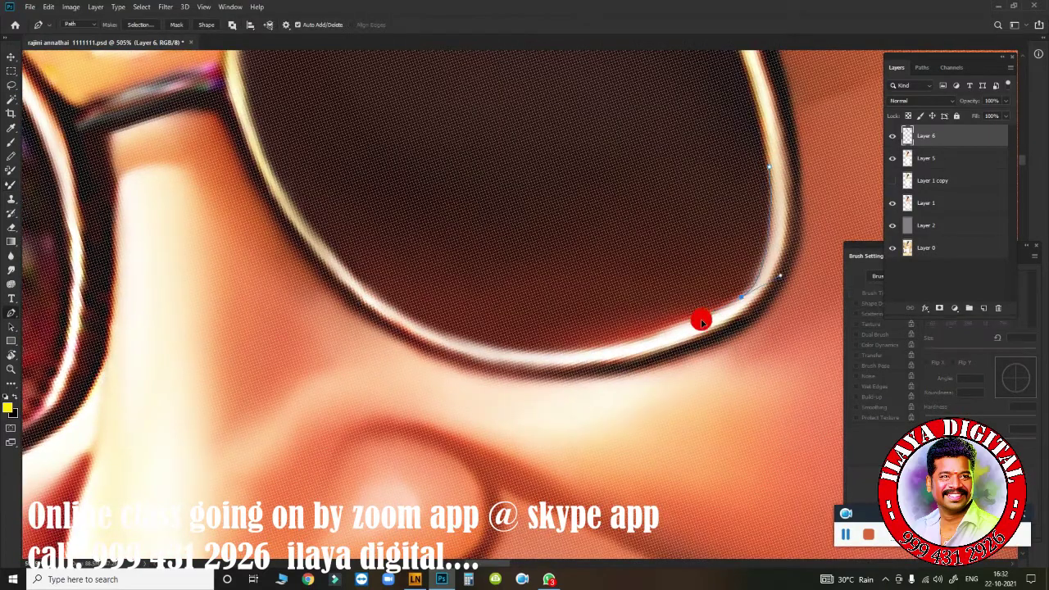
left_click_drag(474, 344, 505, 358)
left_click_drag(614, 347, 405, 369)
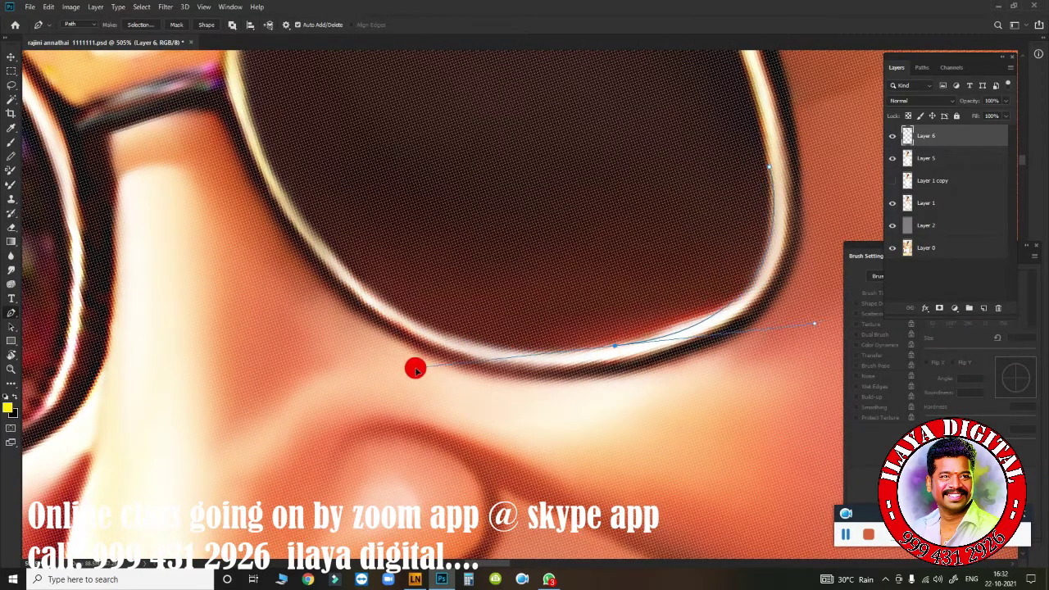
key("ctrl+Return")
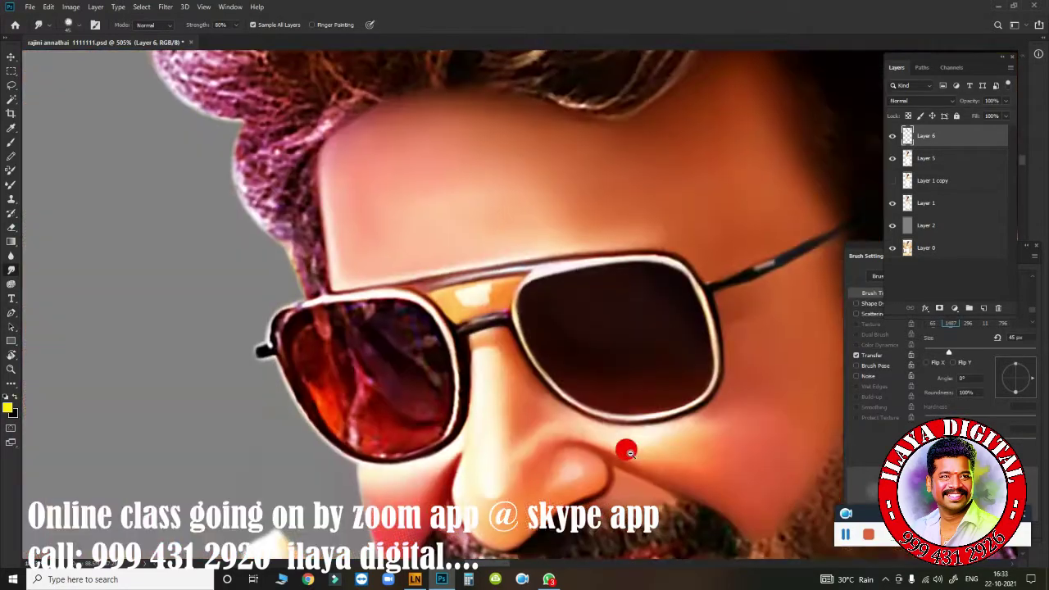
Step: Smudge along the glasses bridge
scroll(626, 452, "up", 2)
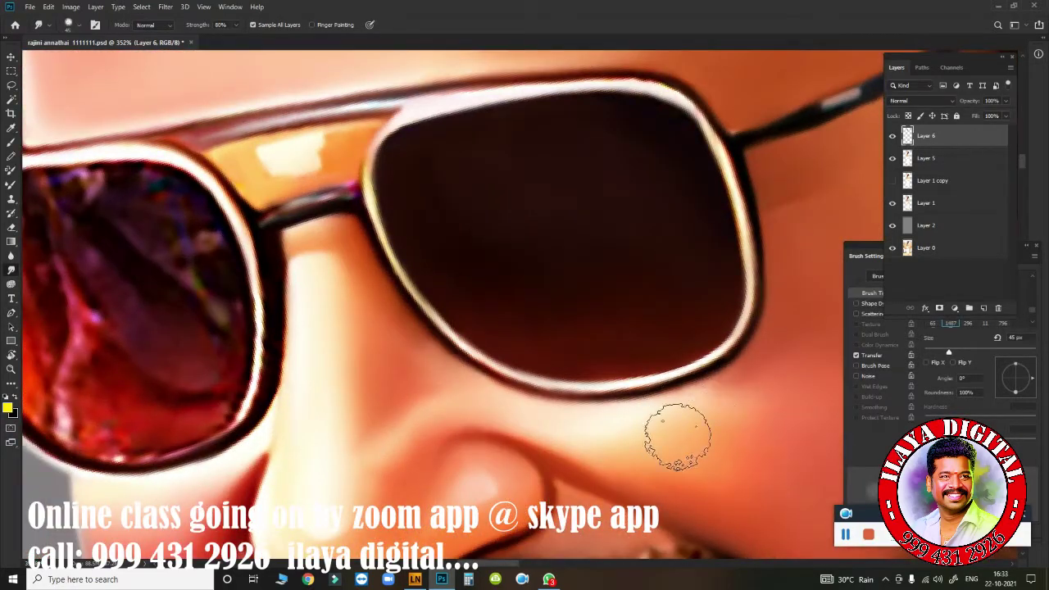
scroll(674, 428, "down", 4)
scroll(560, 464, "up", 3)
scroll(577, 352, "up", 5)
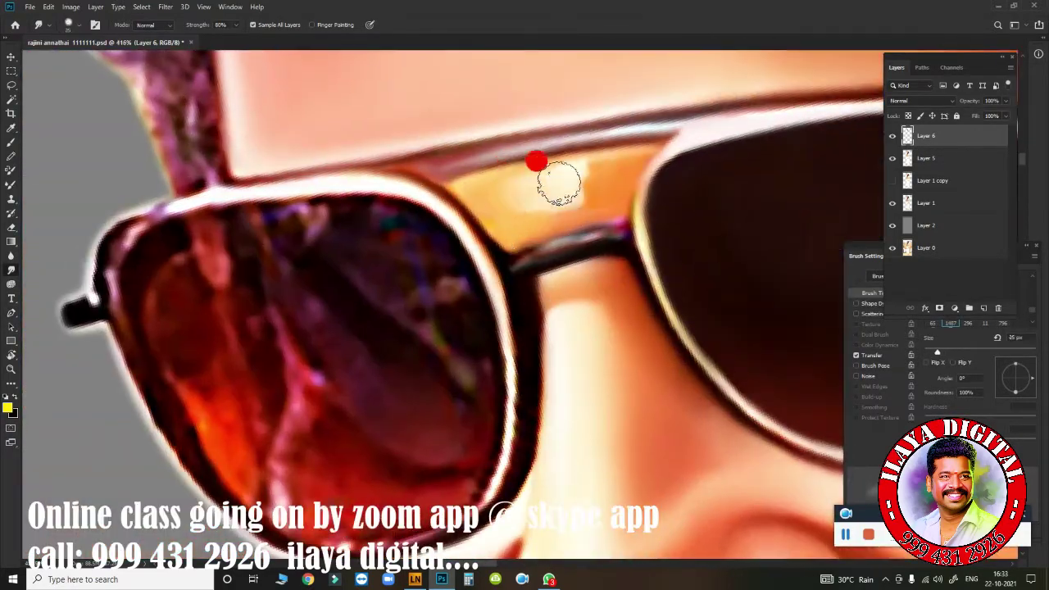
left_click_drag(560, 238, 510, 237)
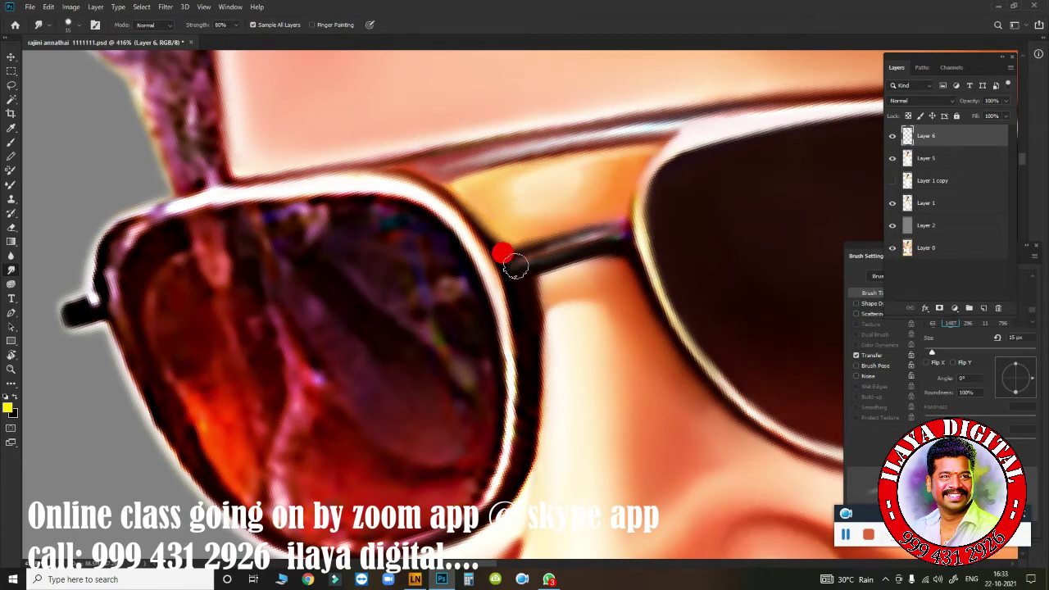
scroll(589, 286, "down", 4)
scroll(553, 320, "up", 4)
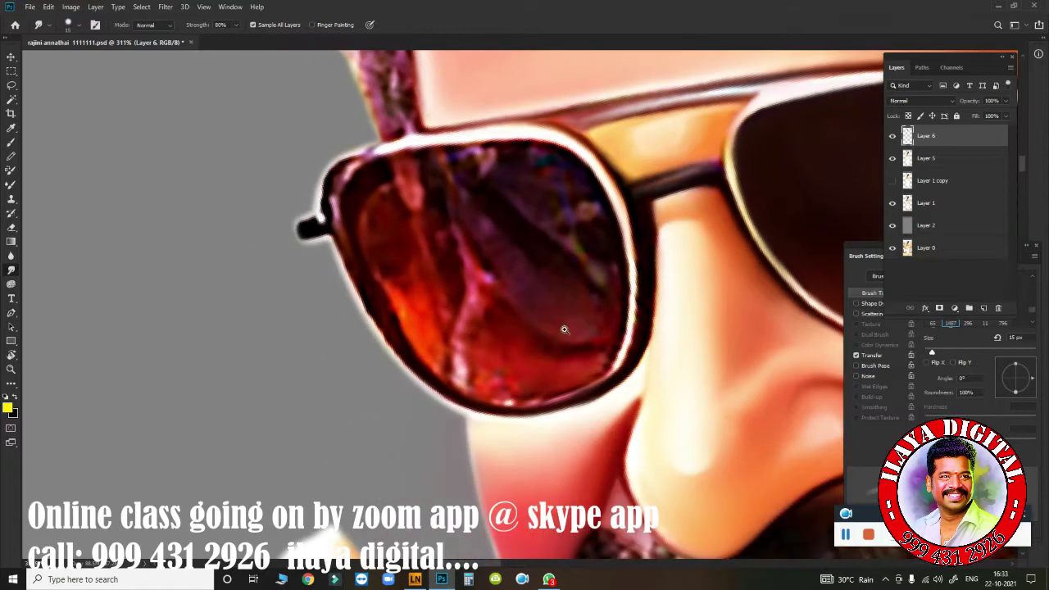
Step: Smudge the left lens's centre reflection and lower edges
key("p")
key("r")
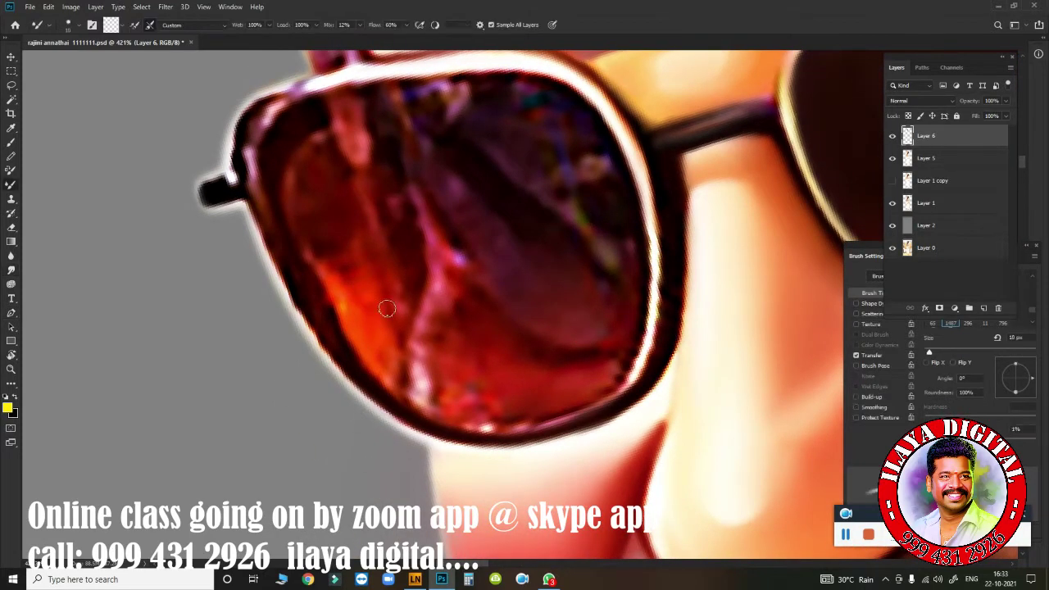
left_click_drag(411, 255, 399, 355)
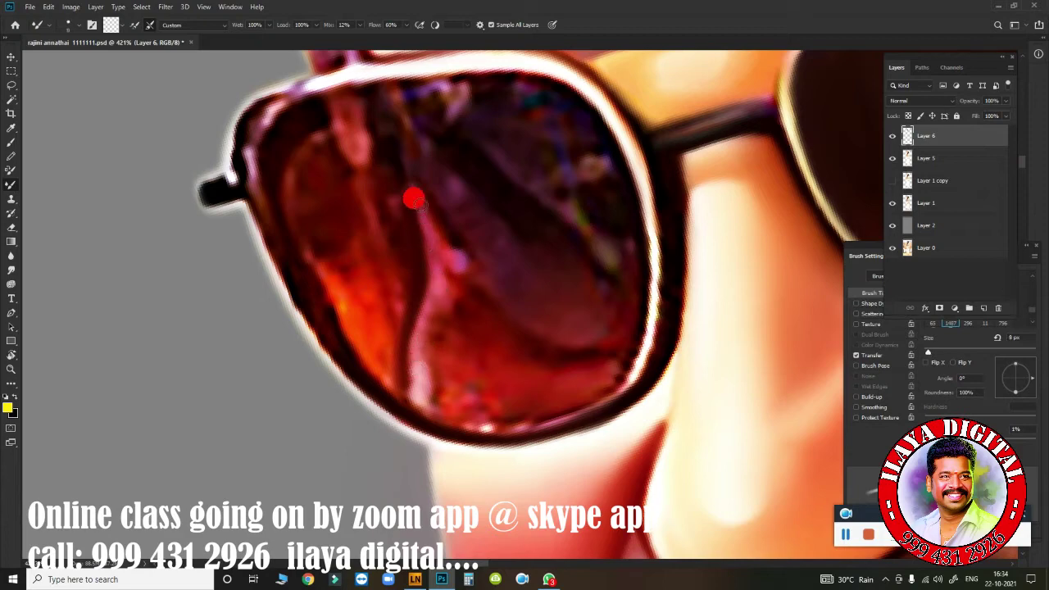
left_click_drag(636, 327, 539, 417)
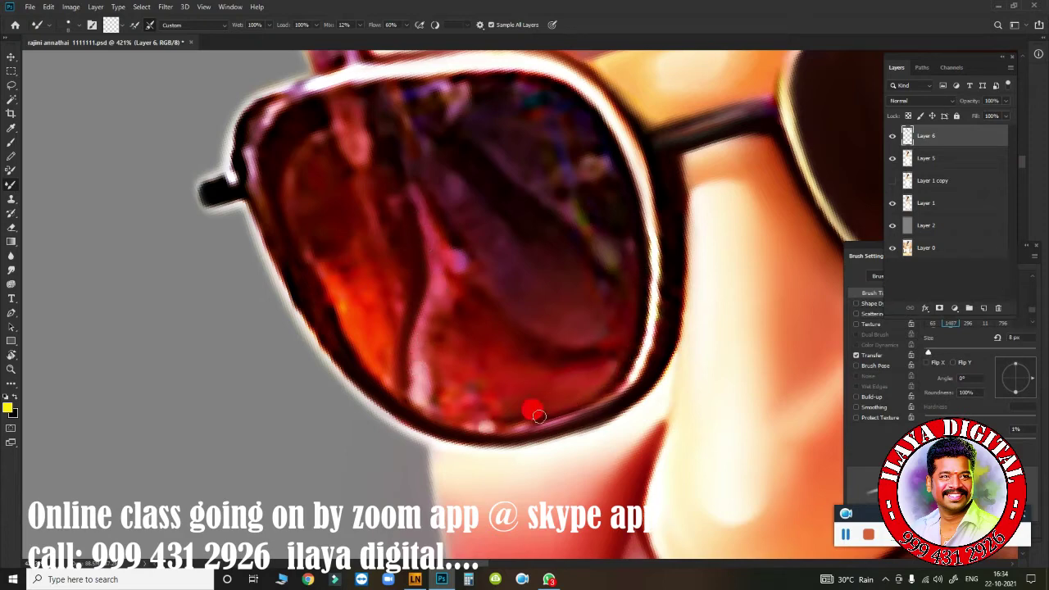
key("]")
left_click_drag(454, 380, 470, 394)
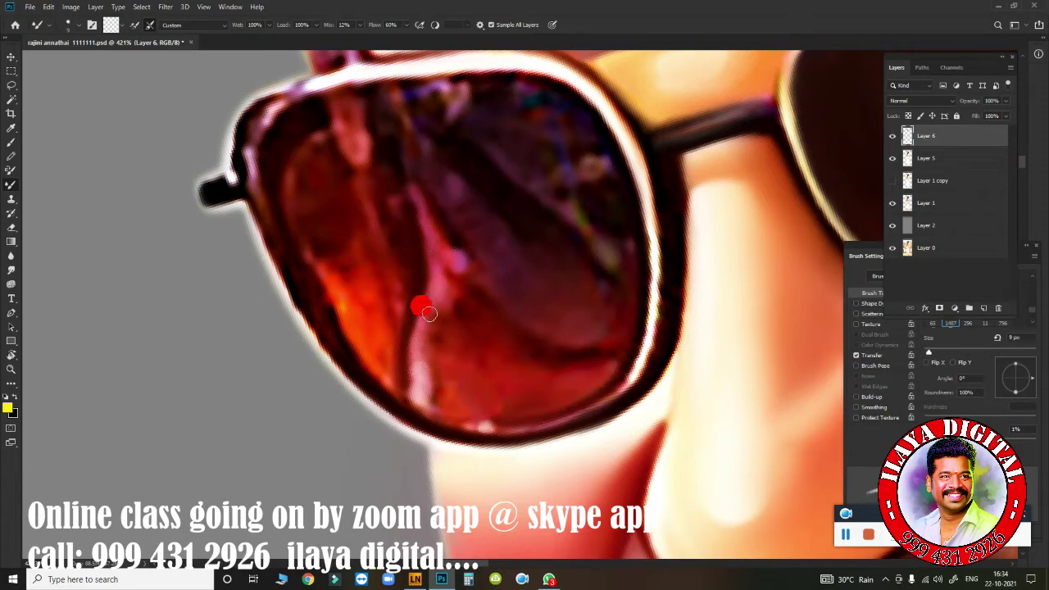
mouse_move(485, 308)
left_mouse_down()
mouse_move(468, 351)
mouse_move(451, 351)
mouse_move(587, 367)
mouse_move(565, 264)
mouse_move(463, 157)
mouse_move(433, 202)
left_mouse_up()
Step: Smear the upper reflections and orange left edge of the lens, switching between 9 and 20 px
key("]")
key("]")
key("[")
key("[")
key("[")
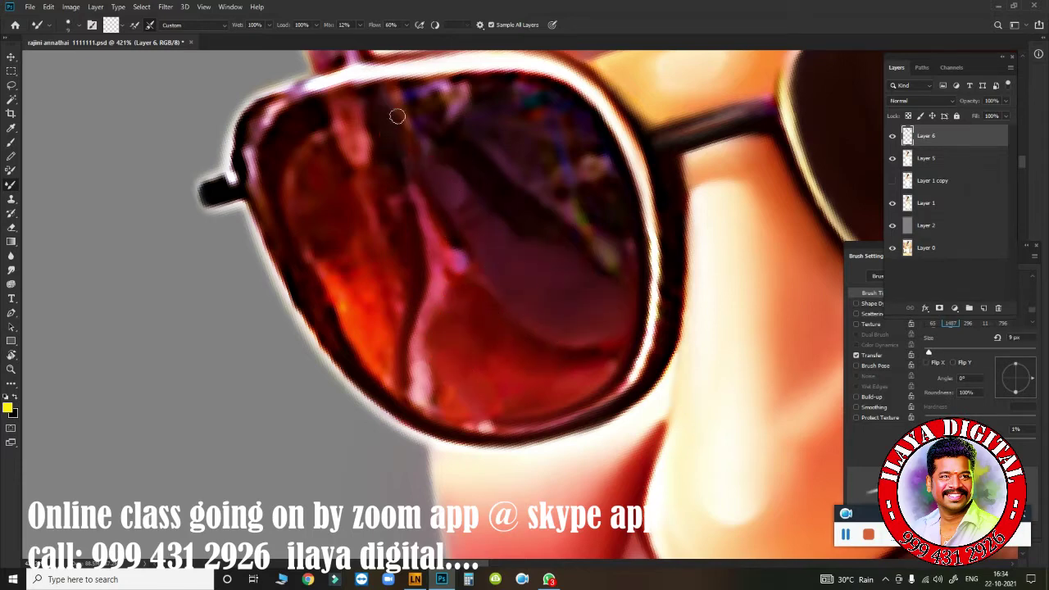
mouse_move(452, 100)
left_mouse_down()
mouse_move(434, 137)
mouse_move(515, 94)
mouse_move(599, 182)
mouse_move(600, 239)
mouse_move(537, 223)
left_mouse_up()
key("]")
key("]")
key("]")
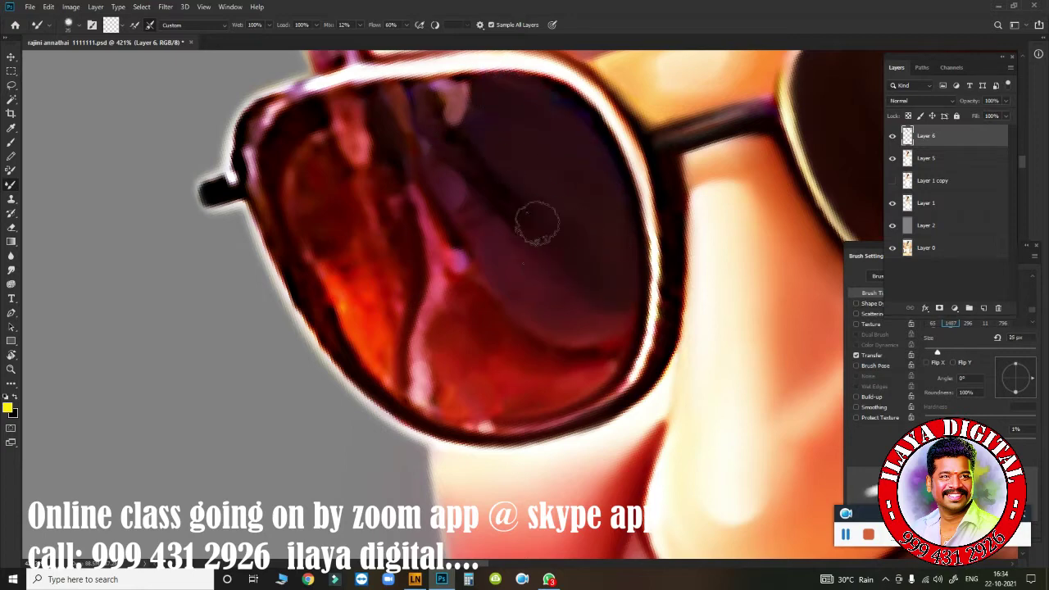
left_click_drag(337, 297, 300, 198)
key("[")
key("[")
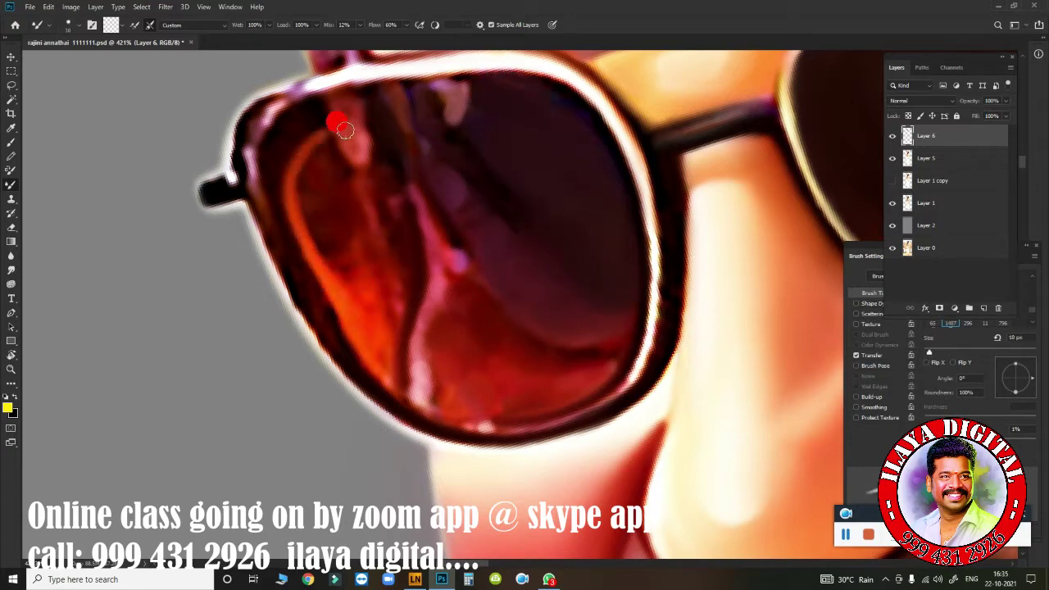
left_click_drag(344, 131, 335, 94)
key("]")
left_click_drag(320, 171, 377, 353)
left_click_drag(327, 322, 280, 204)
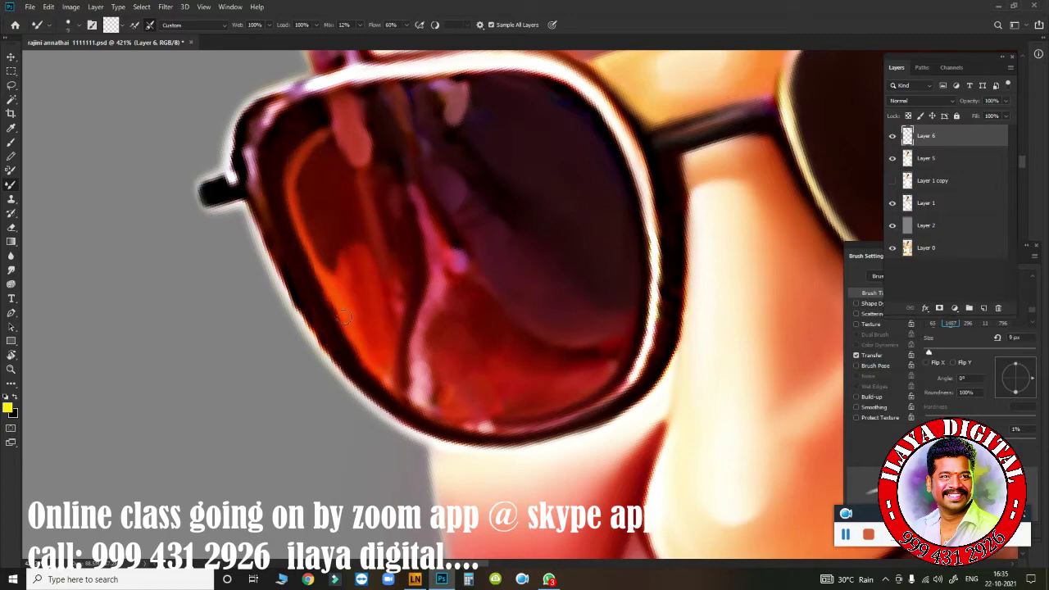
Step: Blend the upper-left rim, highlight and remaining interior streaks with a 25 px brush
scroll(464, 282, "down", 2)
scroll(459, 312, "down", 2)
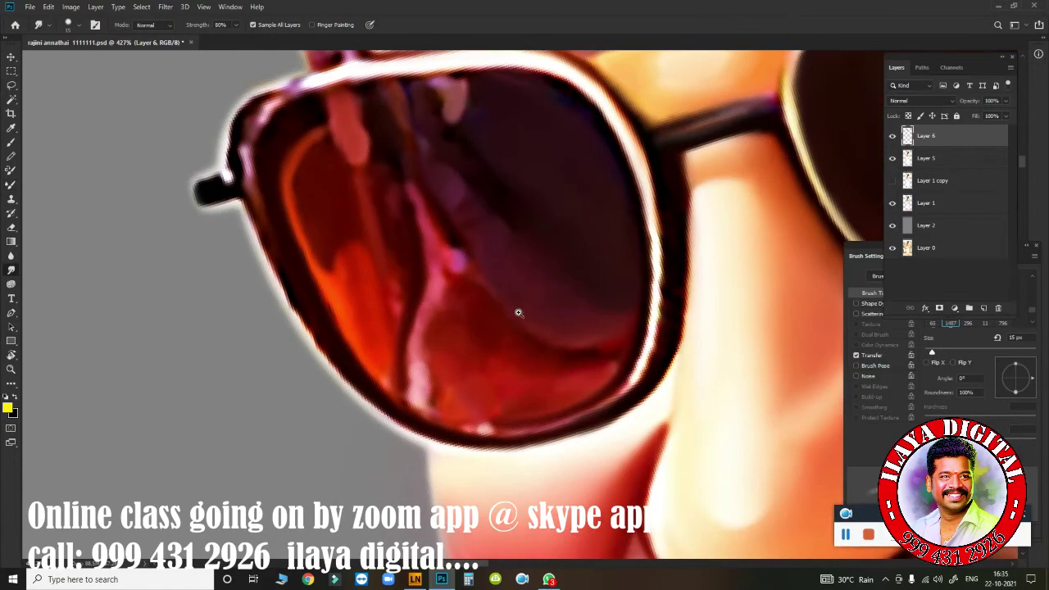
scroll(452, 350, "down", 2)
key("bracketleft")
left_click_drag(327, 286, 373, 264)
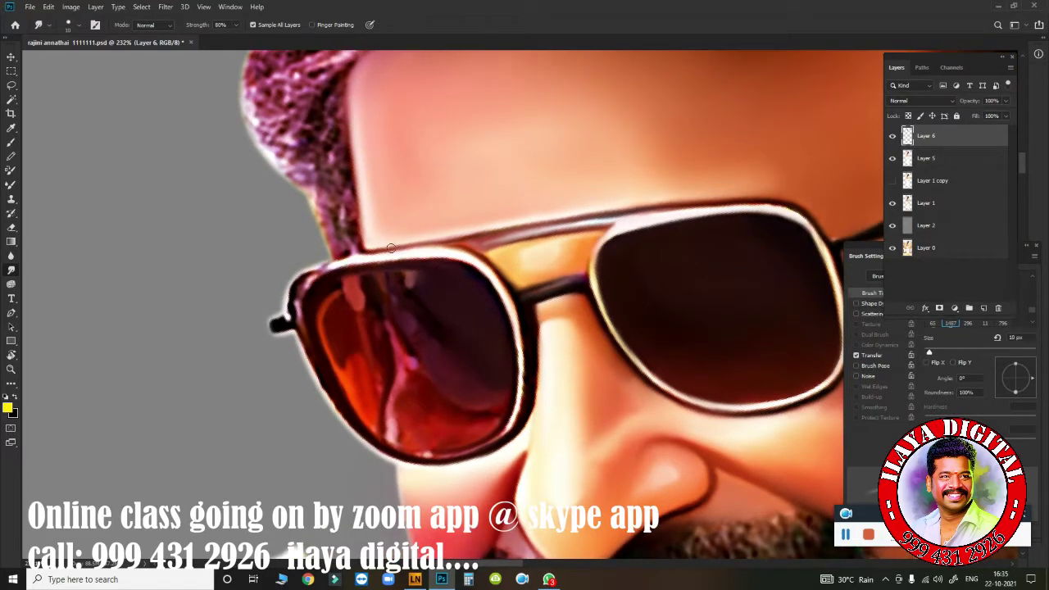
key("bracketright")
mouse_move(449, 349)
left_mouse_down()
mouse_move(492, 374)
mouse_move(417, 317)
mouse_move(402, 391)
mouse_move(484, 414)
left_mouse_up()
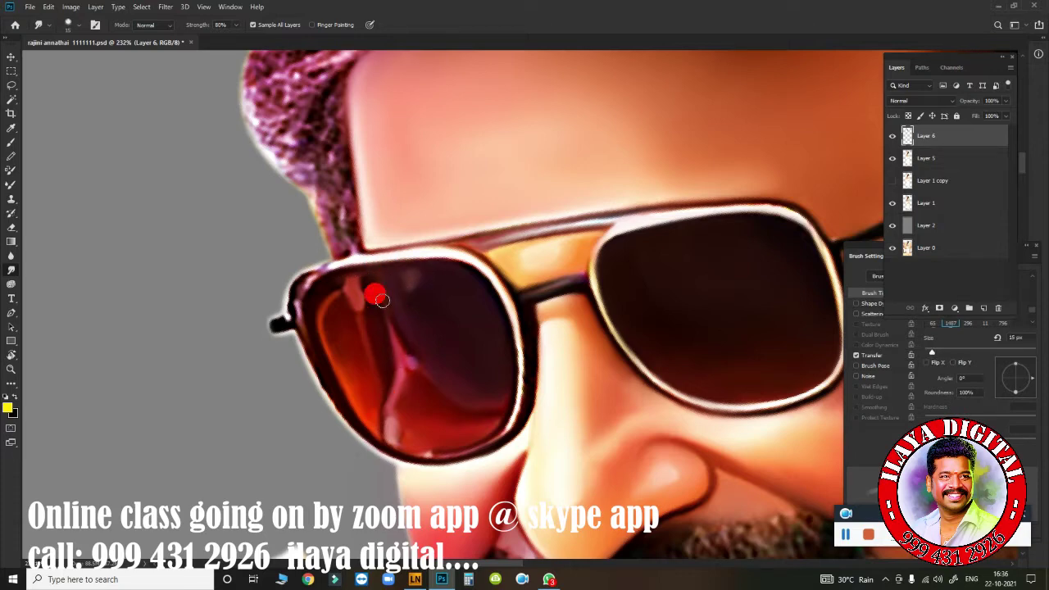
left_click_drag(381, 301, 301, 337)
mouse_move(574, 374)
left_mouse_down()
mouse_move(505, 207)
mouse_move(473, 237)
mouse_move(574, 317)
mouse_move(526, 325)
left_mouse_up()
left_click_drag(449, 250, 416, 201)
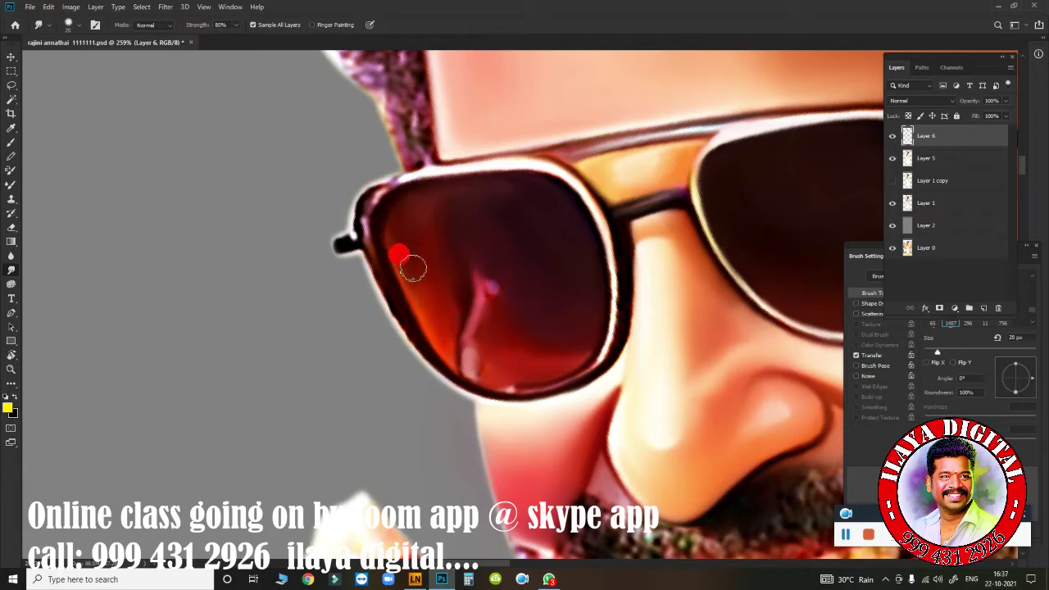
mouse_move(416, 264)
left_mouse_down()
mouse_move(518, 195)
mouse_move(489, 242)
left_mouse_up()
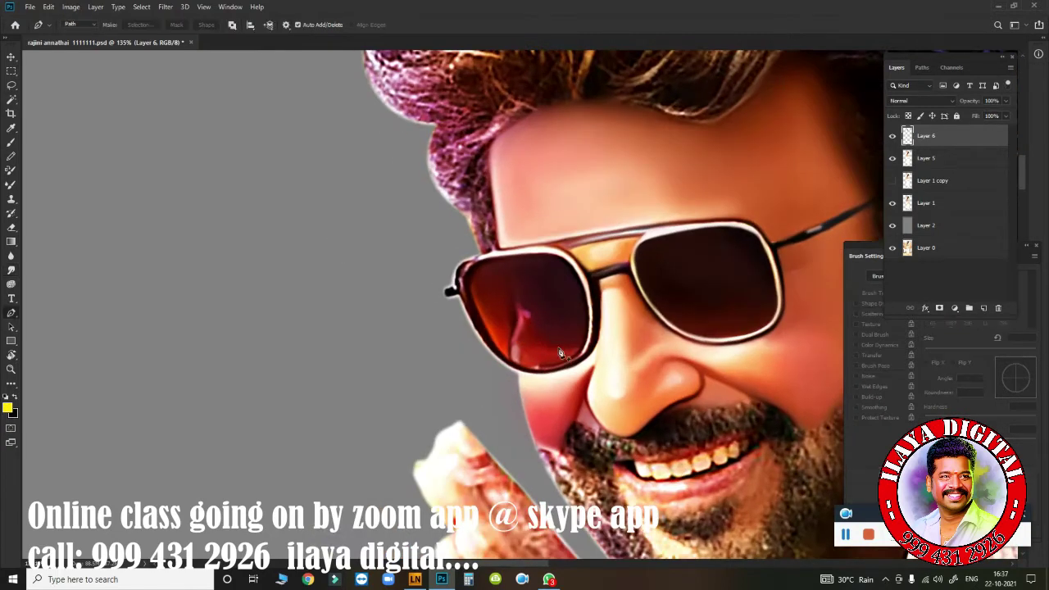
Step: Hide Layer 1, pen-trace around the reddish left lens and frame, and load it as a selection
key("p")
left_click(892, 203)
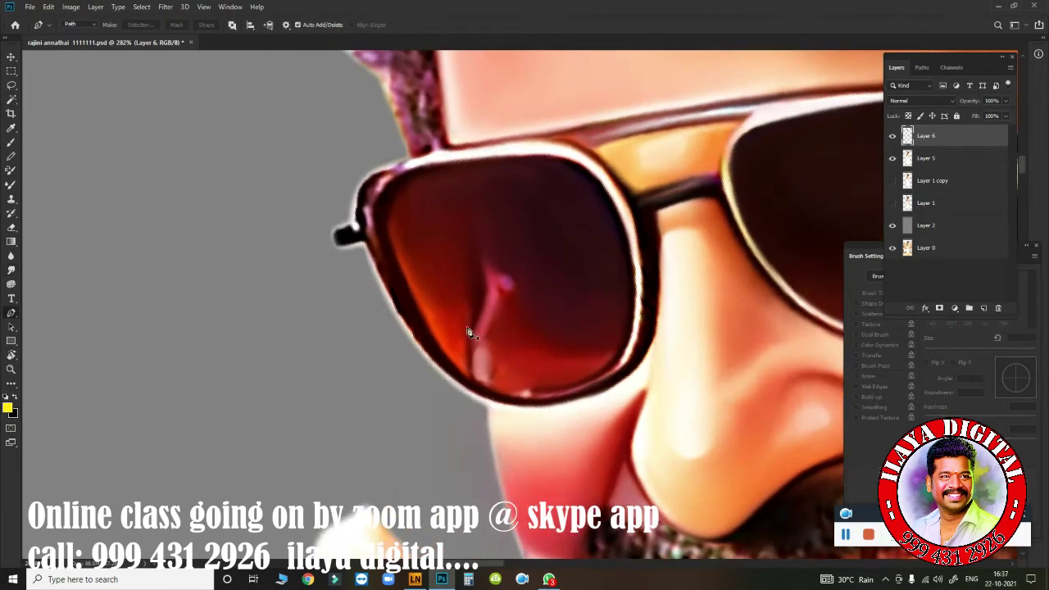
left_click_drag(489, 404, 565, 426)
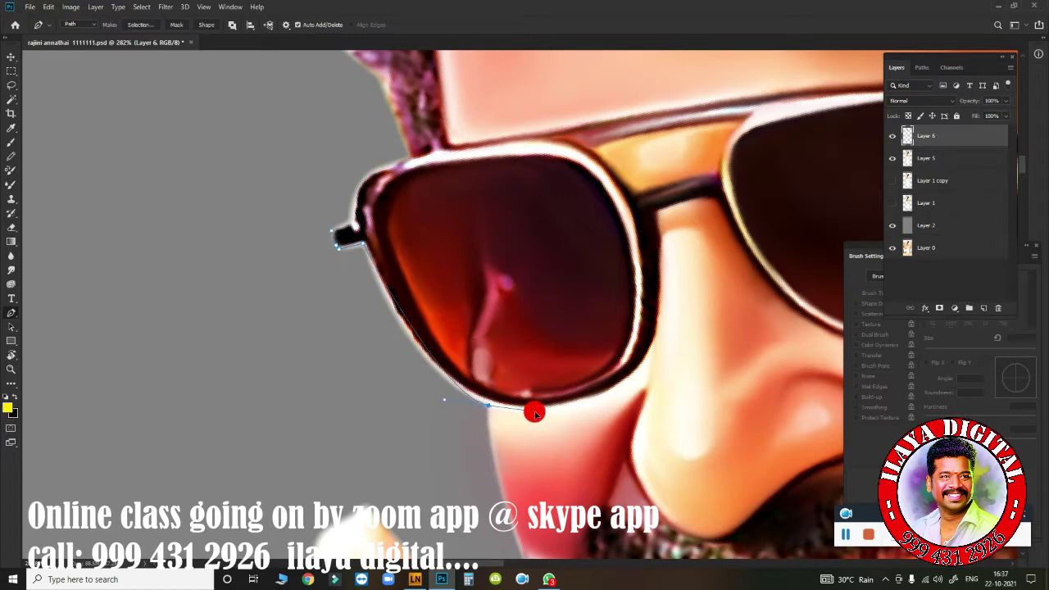
left_click_drag(645, 361, 658, 281)
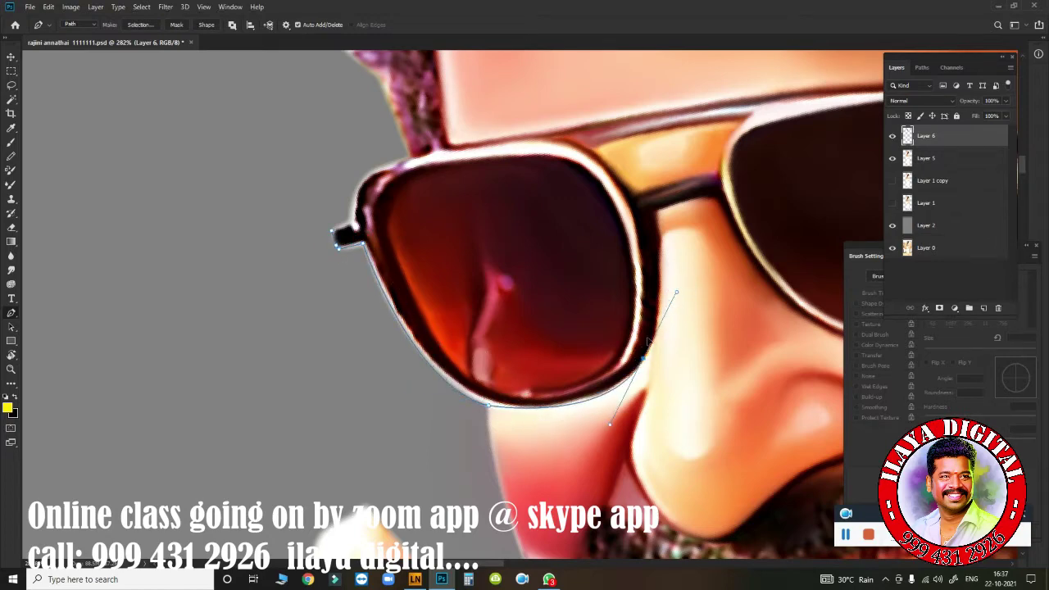
left_click_drag(655, 241, 627, 185)
left_click_drag(529, 138, 506, 140)
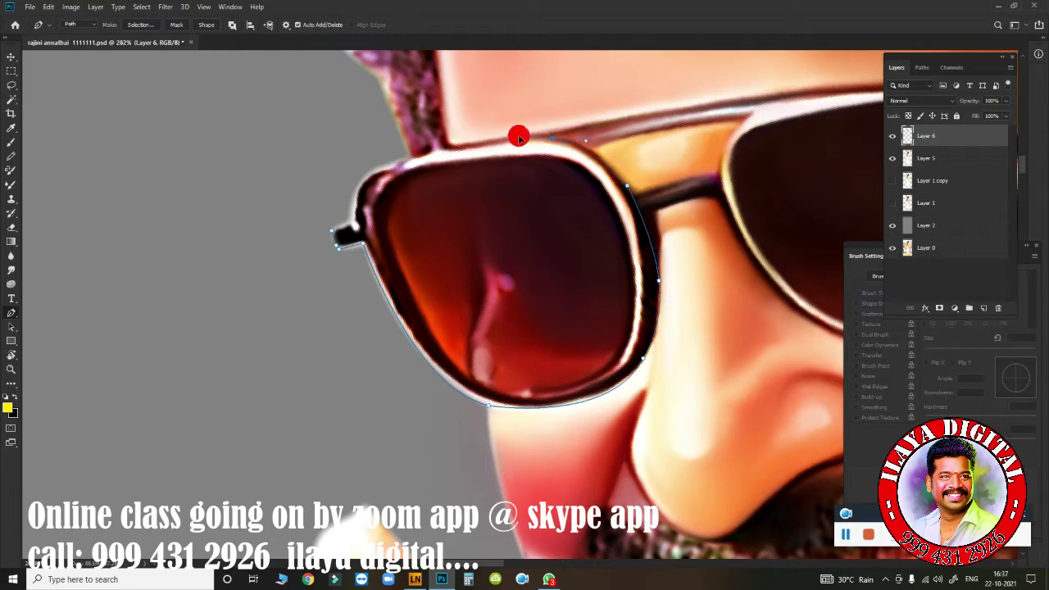
left_click_drag(362, 179, 349, 203)
left_click(356, 238)
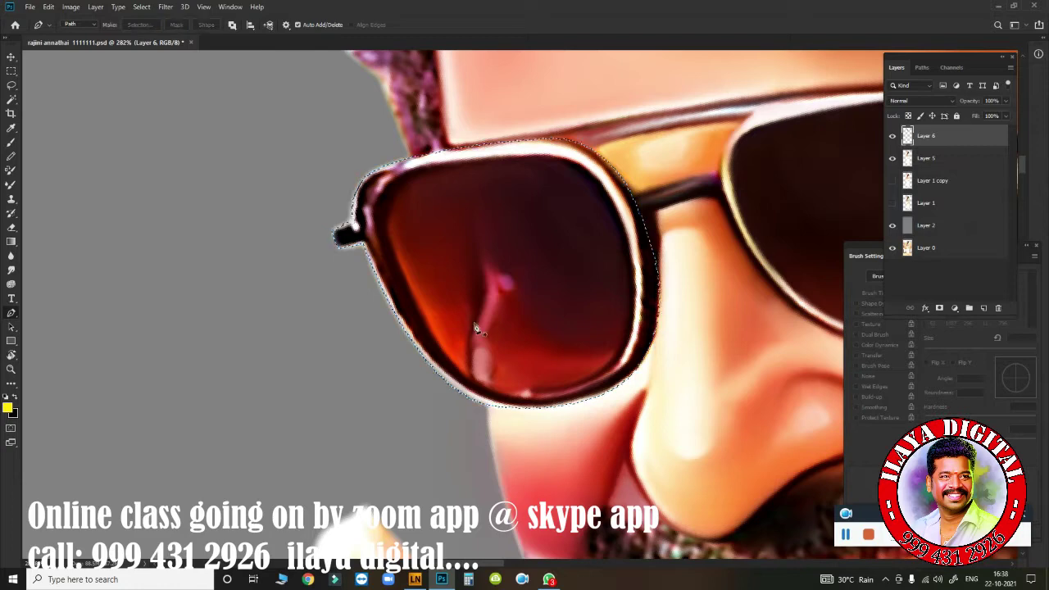
scroll(422, 396, "up", 3)
key("ctrl+Return")
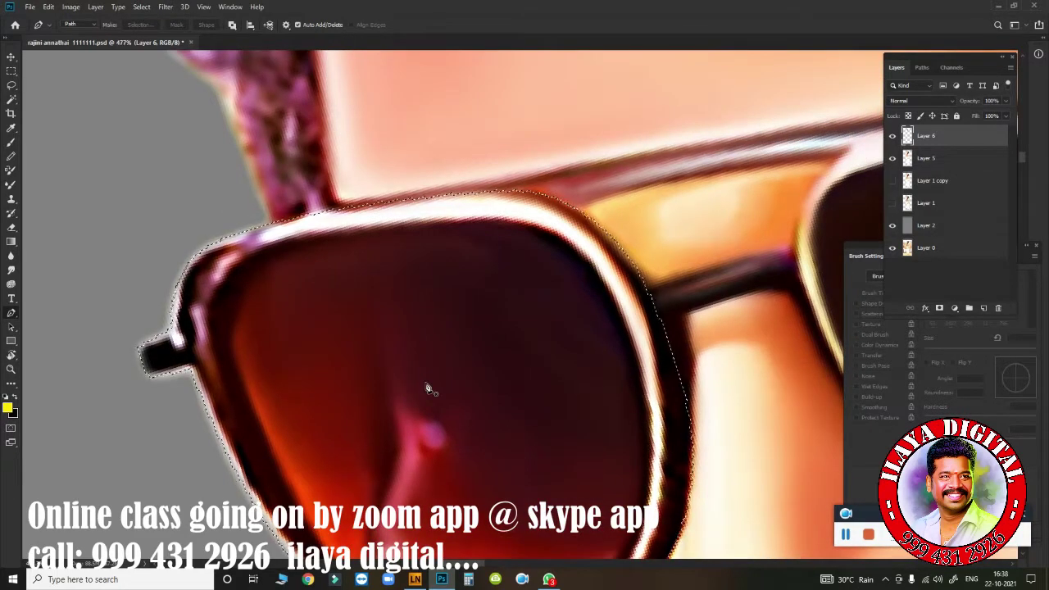
Step: Smooth the upper and left edges of the selected lens rim with the Mixer Brush
key("b")
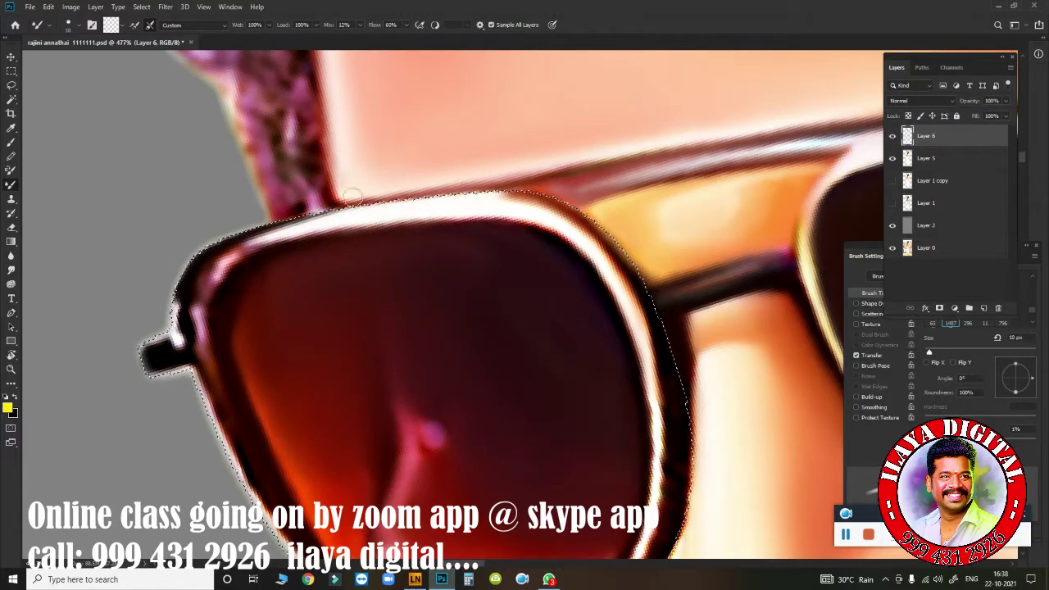
left_click_drag(550, 201, 546, 199)
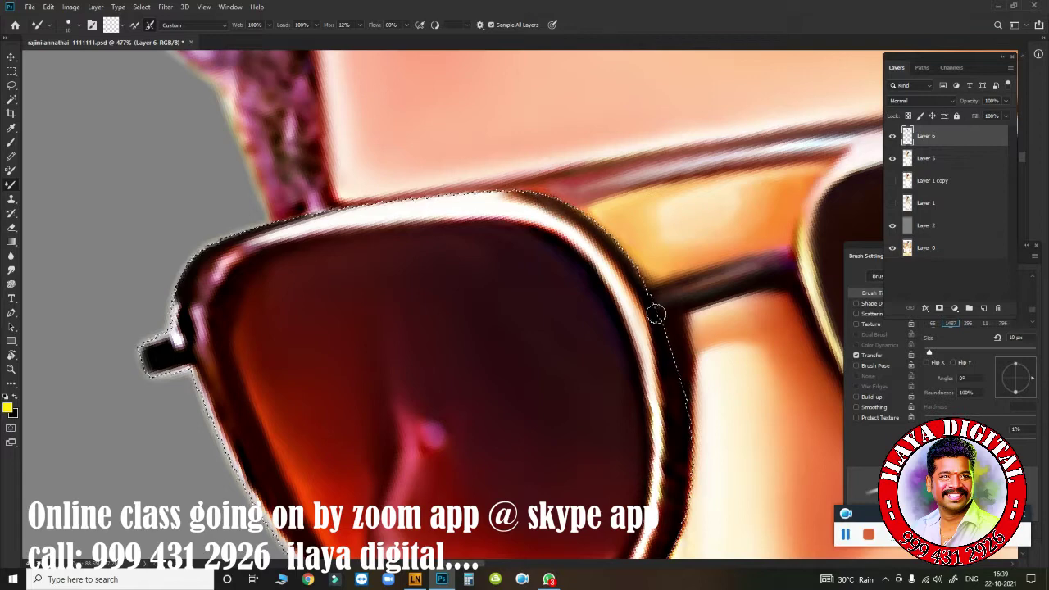
left_click(663, 480)
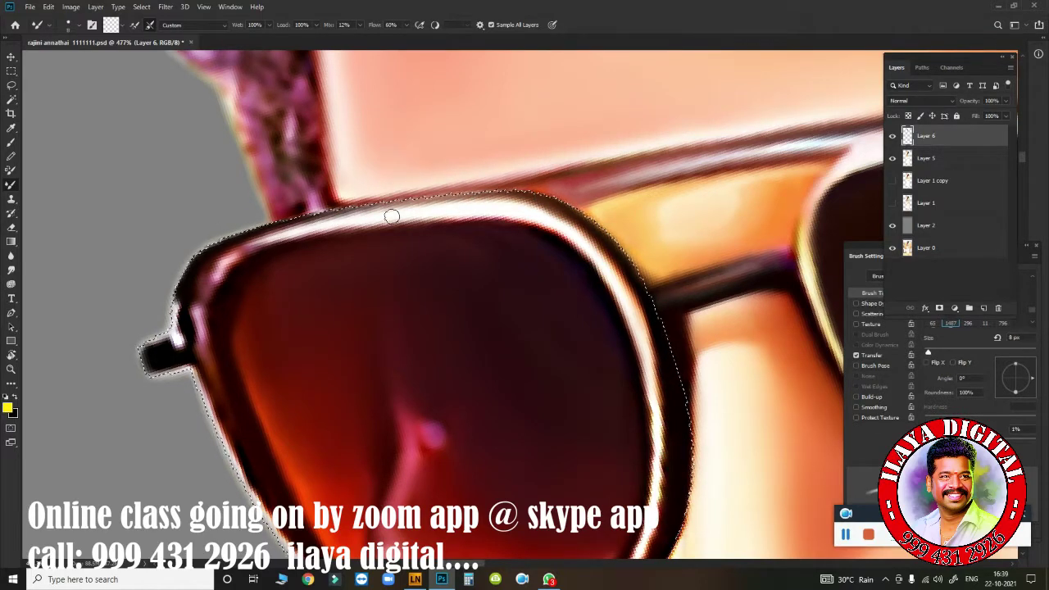
left_click_drag(392, 216, 237, 246)
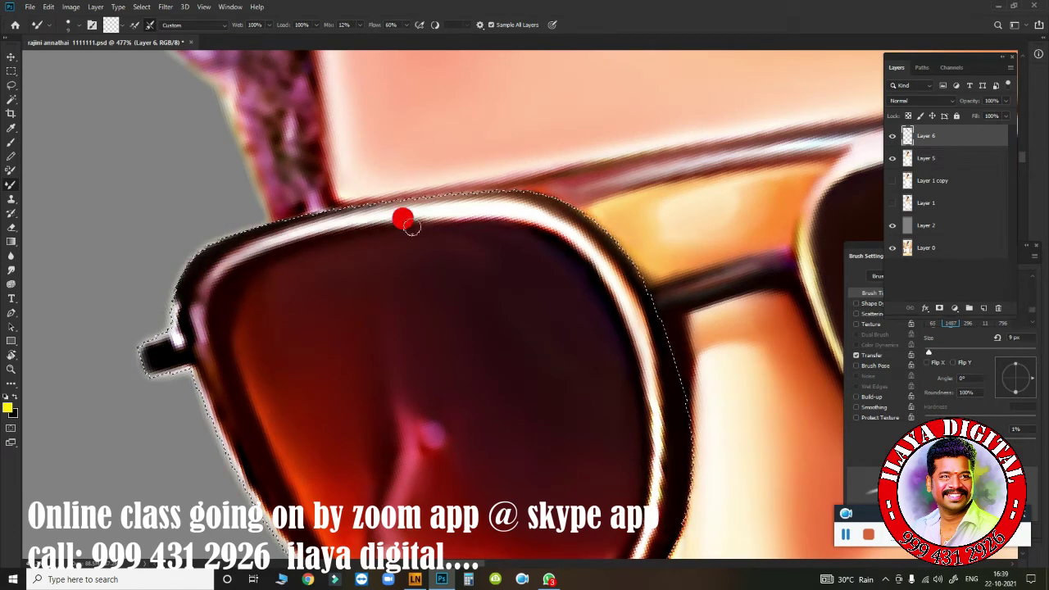
mouse_move(226, 293)
left_mouse_down()
mouse_move(546, 238)
mouse_move(455, 221)
left_mouse_up()
left_click(539, 234)
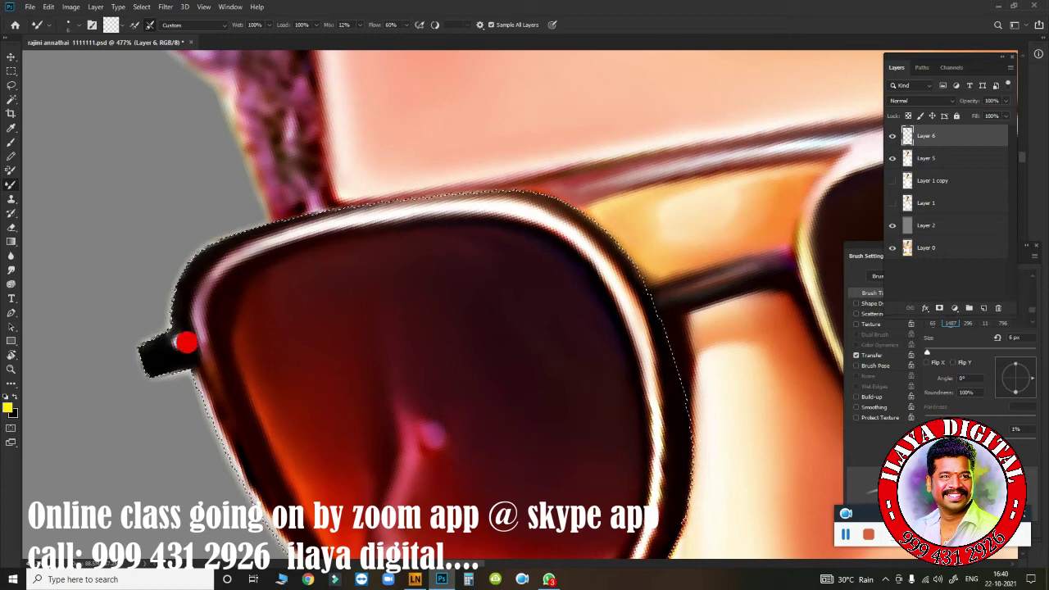
left_click_drag(187, 343, 203, 380)
left_click_drag(188, 313, 204, 363)
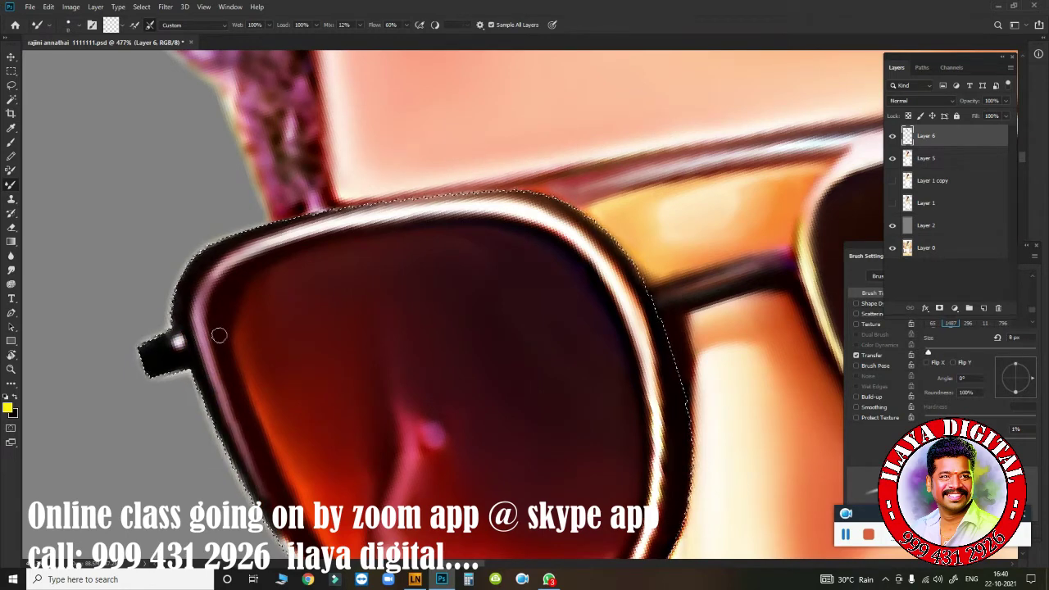
Step: Darken the light pink highlights along the lower and right lens rim
scroll(439, 435, "down", 5)
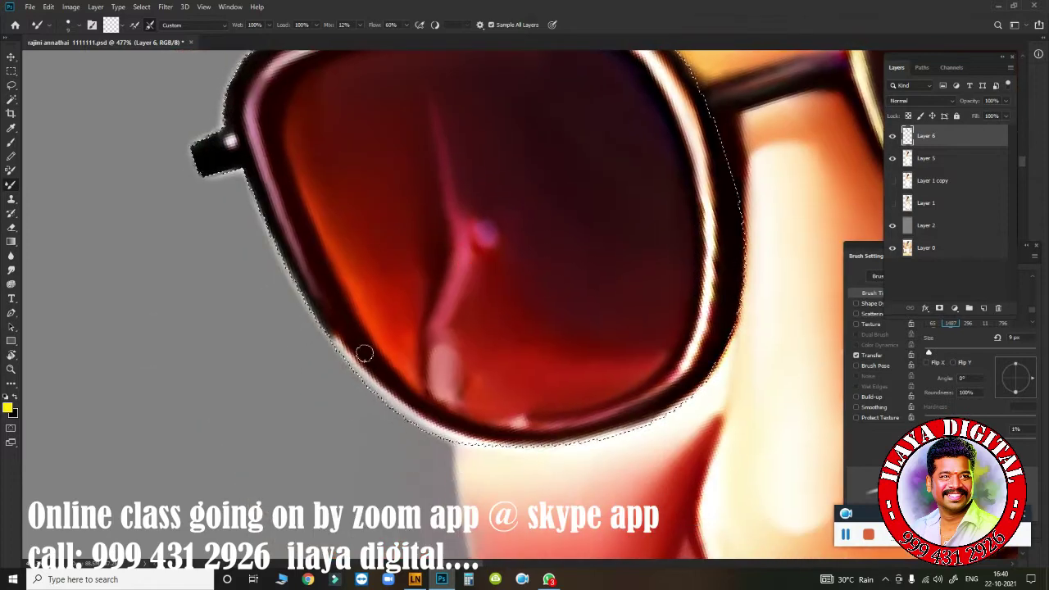
left_click_drag(357, 360, 306, 304)
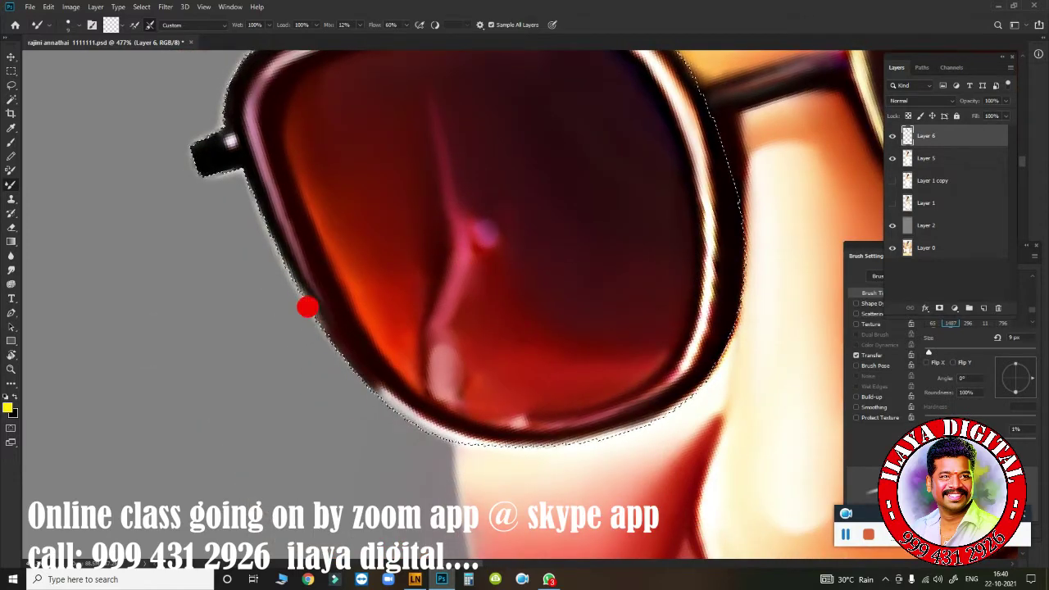
mouse_move(379, 378)
left_mouse_down()
mouse_move(492, 439)
mouse_move(647, 414)
left_mouse_up()
left_click_drag(660, 368, 719, 286)
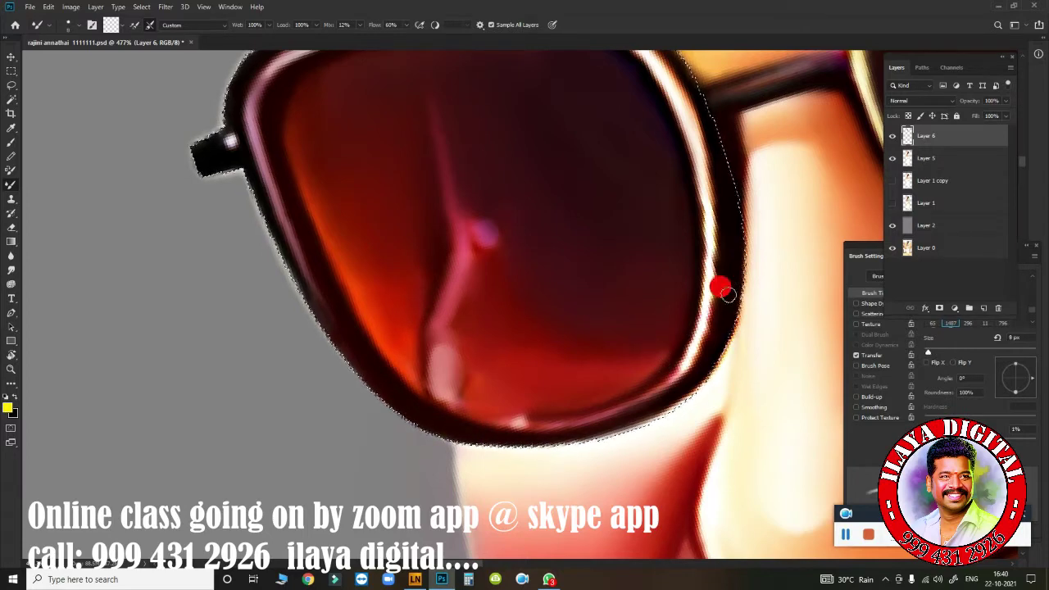
mouse_move(681, 393)
left_mouse_down()
mouse_move(464, 435)
mouse_move(504, 417)
mouse_move(435, 380)
mouse_move(435, 352)
left_mouse_up()
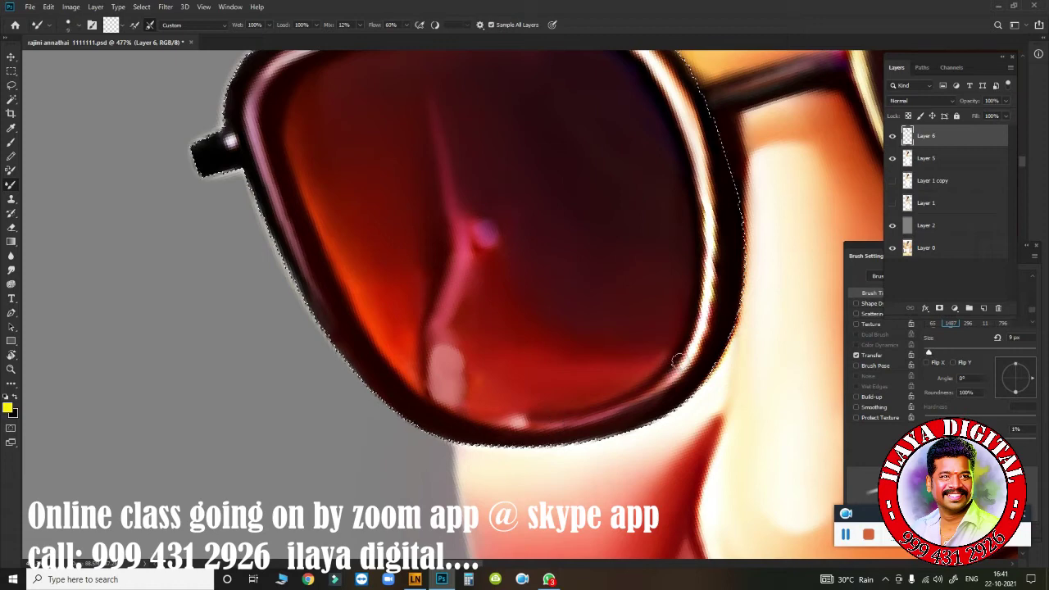
left_click_drag(670, 365, 525, 422)
left_click_drag(707, 205, 695, 321)
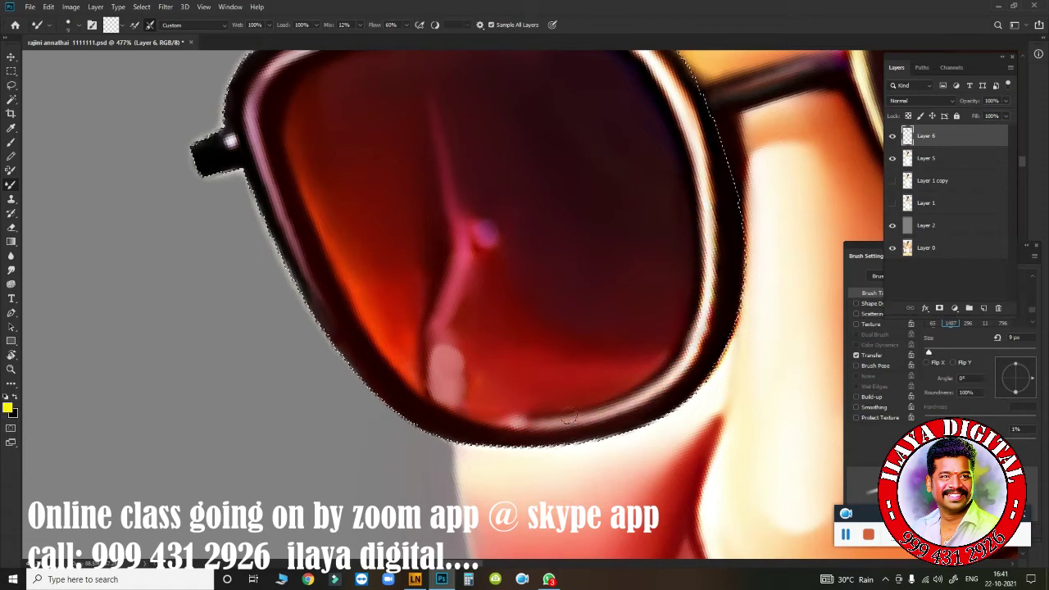
scroll(574, 369, "up", 3)
scroll(485, 308, "down", 2)
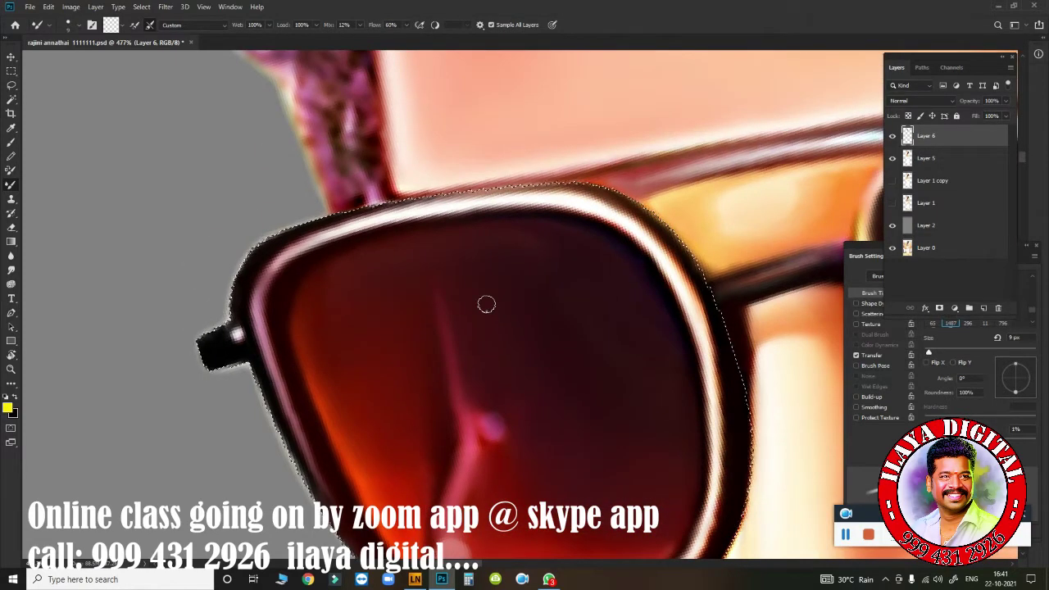
key("e")
scroll(445, 352, "down", 3)
Step: Erase the stray light patch on the forehead with a 50 px eraser
key("[")
key("[")
key("[")
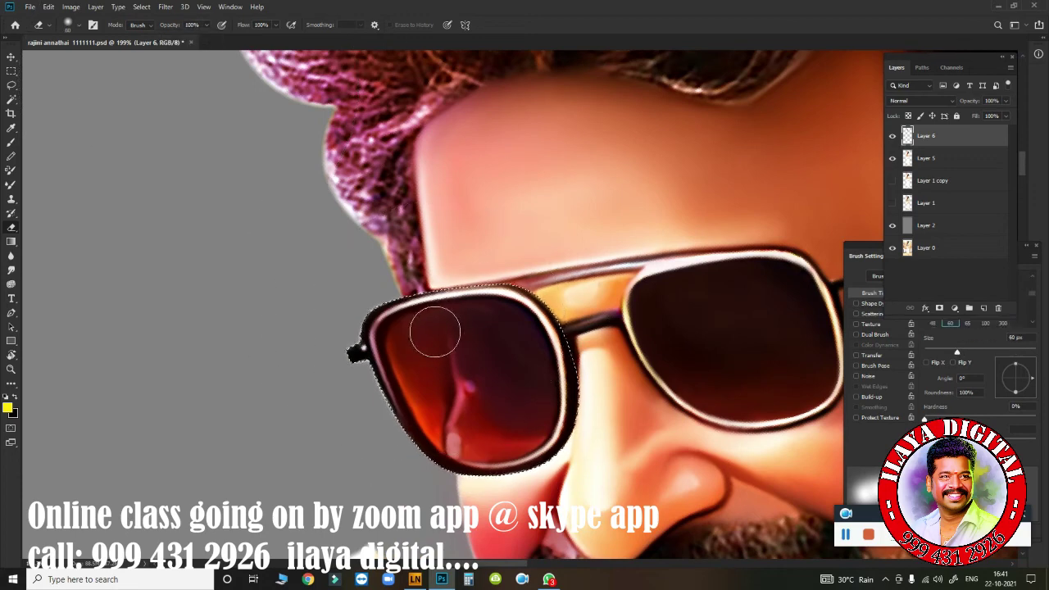
left_click(465, 242)
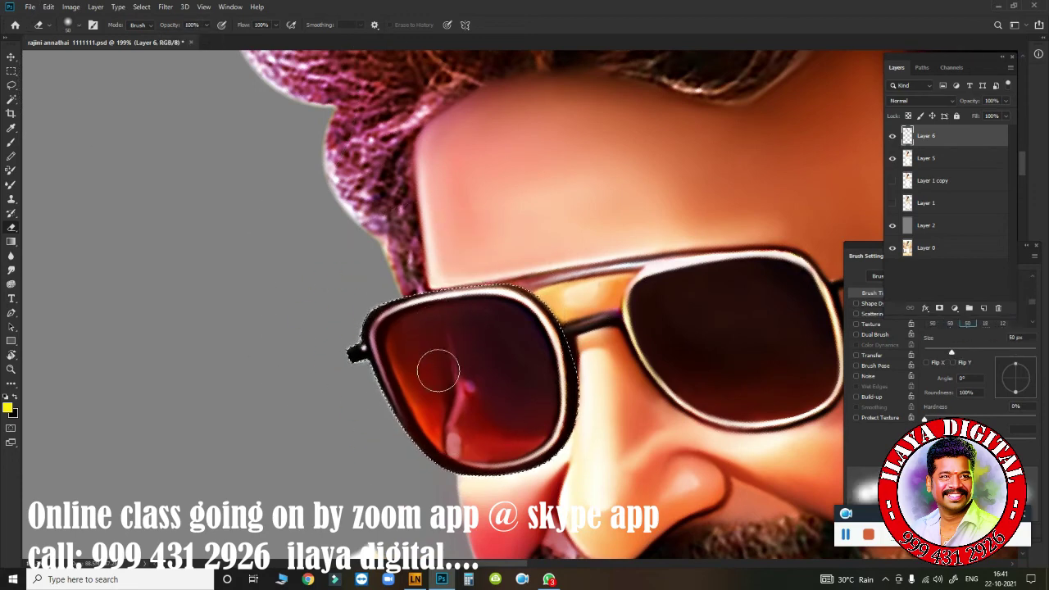
left_click(331, 336)
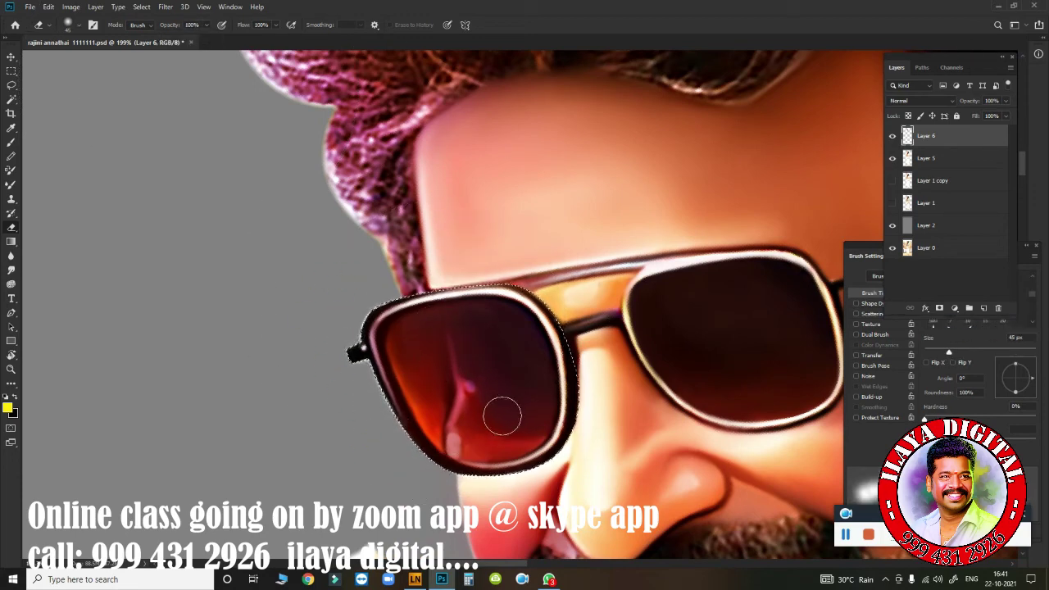
Step: Zoom into the left lens and blend its frame edges with the Mixer Brush
mouse_move(497, 377)
left_mouse_down()
mouse_move(457, 332)
mouse_move(567, 500)
left_mouse_up()
key("b")
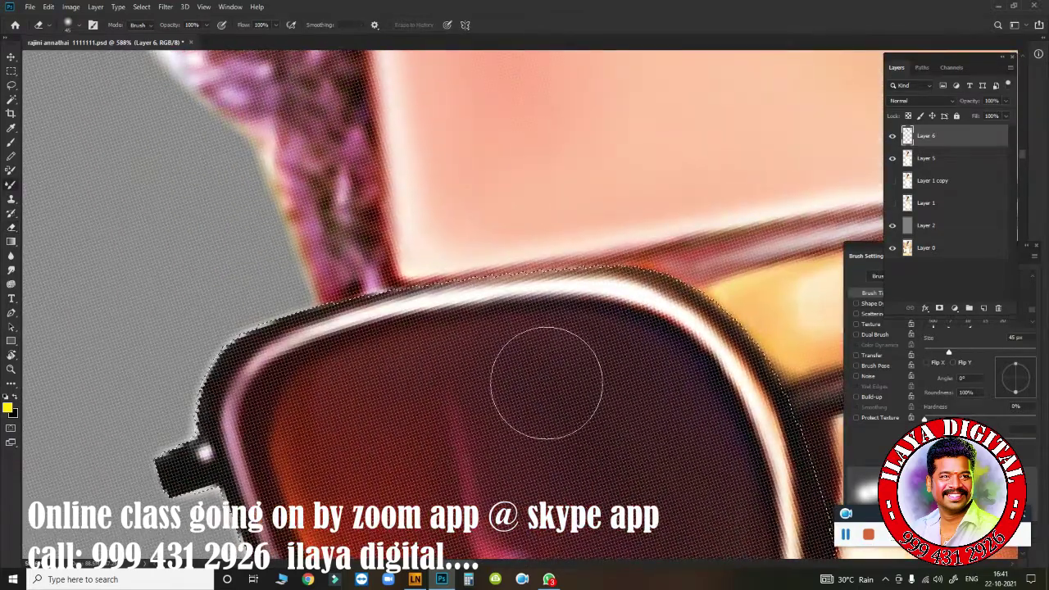
mouse_move(376, 278)
left_mouse_down()
mouse_move(344, 282)
mouse_move(356, 222)
left_mouse_up()
mouse_move(346, 283)
left_mouse_down()
mouse_move(587, 261)
mouse_move(350, 268)
left_mouse_up()
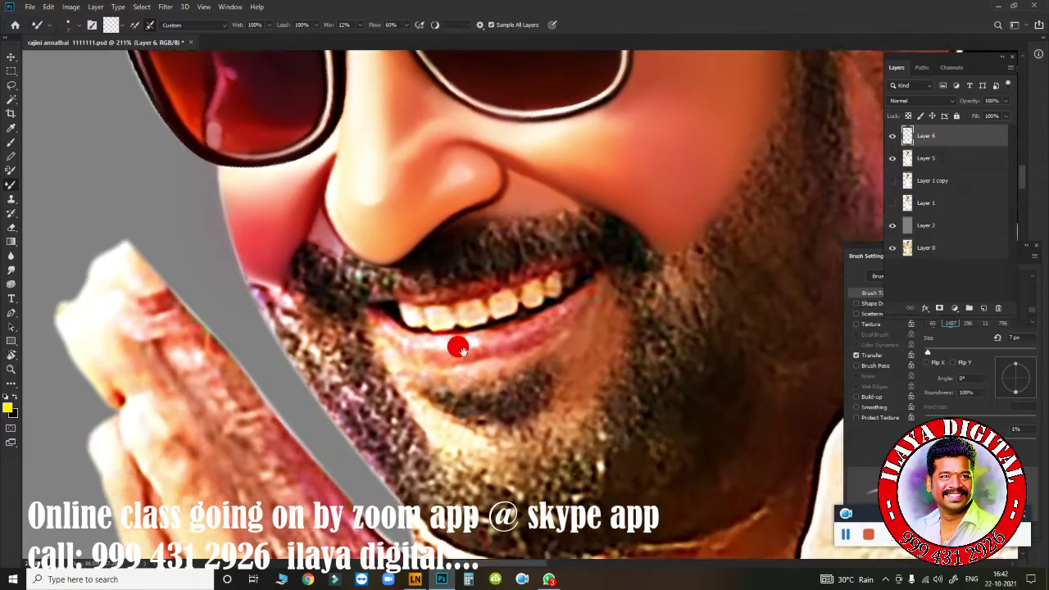
Step: Paint the first four teeth bright cream-white with the Mixer Brush at 48% flow
mouse_move(351, 268)
left_mouse_down()
mouse_move(535, 374)
mouse_move(433, 321)
left_mouse_up()
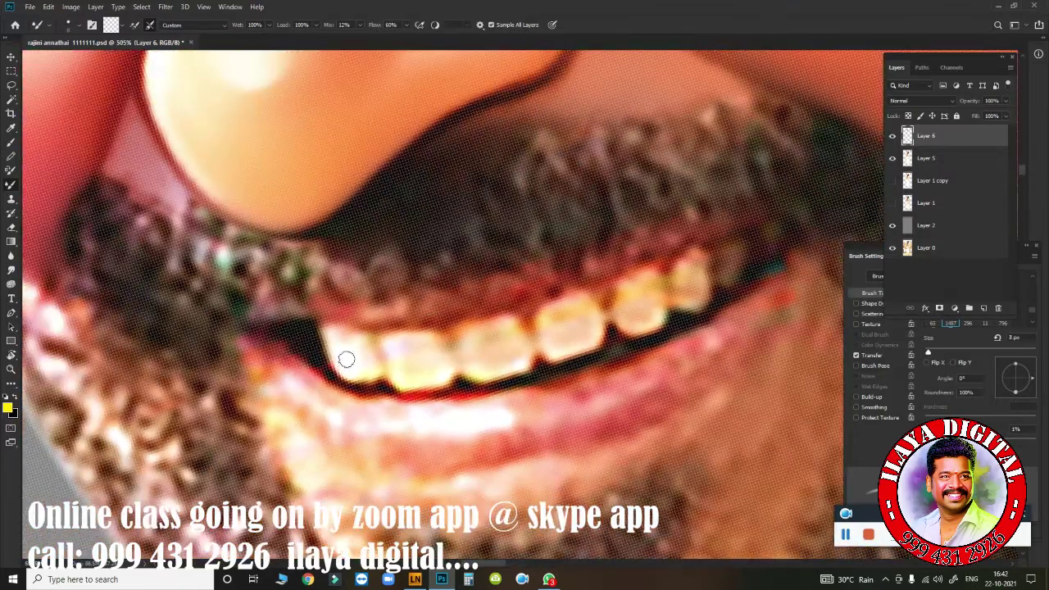
left_click(326, 337)
mouse_move(328, 323)
left_mouse_down()
mouse_move(358, 372)
mouse_move(365, 348)
left_mouse_up()
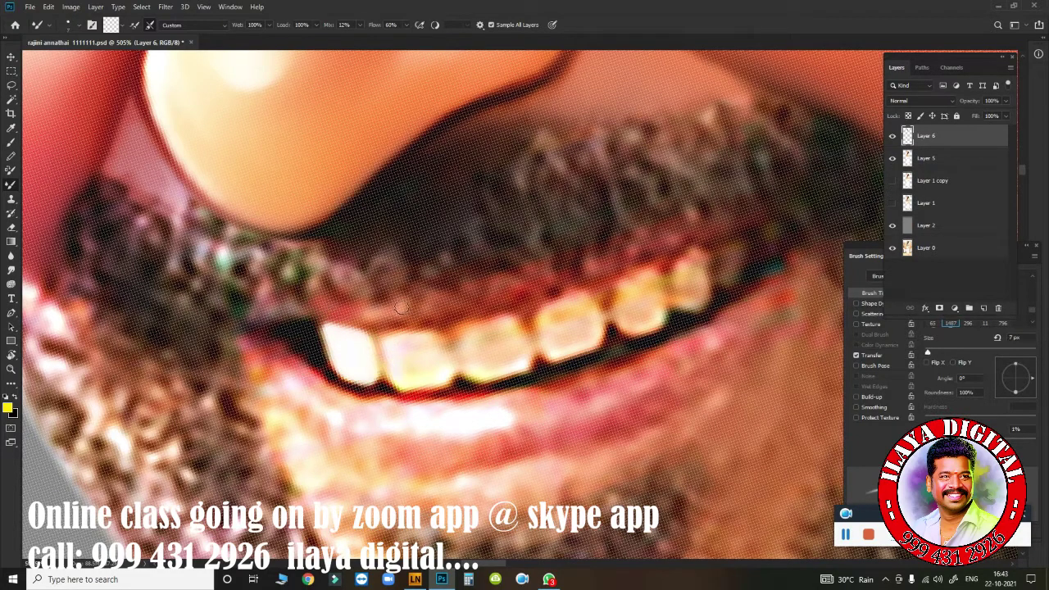
key("shift+4")
key("shift+8")
mouse_move(393, 330)
left_mouse_down()
mouse_move(401, 354)
mouse_move(424, 334)
mouse_move(398, 354)
mouse_move(440, 370)
mouse_move(430, 382)
left_mouse_up()
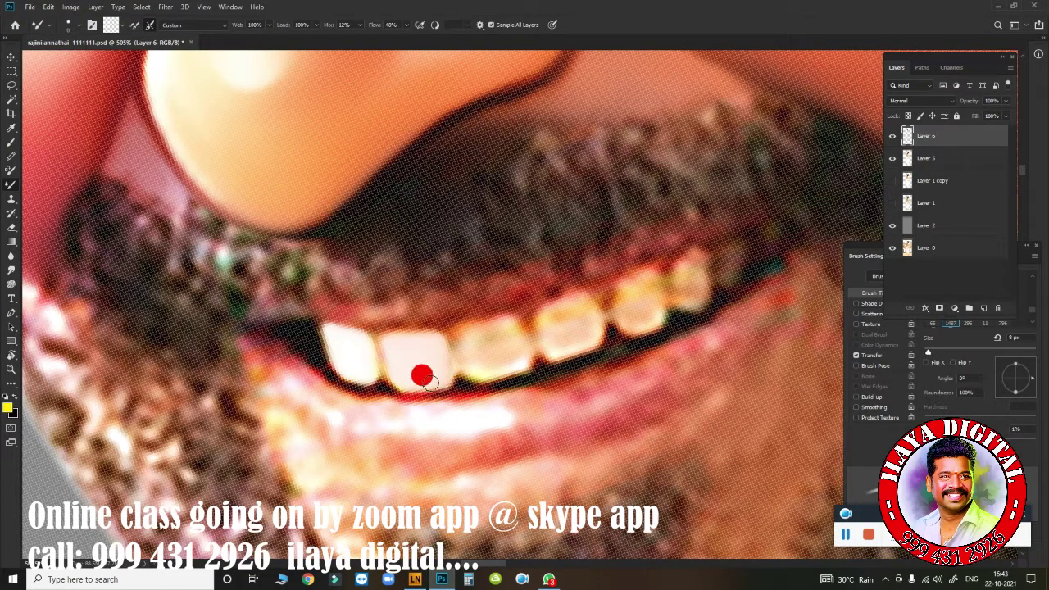
mouse_move(494, 363)
left_mouse_down()
mouse_move(459, 363)
mouse_move(508, 347)
mouse_move(468, 358)
mouse_move(506, 336)
mouse_move(499, 344)
mouse_move(463, 339)
mouse_move(508, 323)
mouse_move(466, 347)
mouse_move(468, 366)
mouse_move(496, 370)
left_mouse_up()
mouse_move(545, 327)
left_mouse_down()
mouse_move(582, 323)
mouse_move(548, 339)
mouse_move(546, 311)
mouse_move(574, 331)
mouse_move(558, 319)
mouse_move(581, 303)
mouse_move(565, 337)
left_mouse_up()
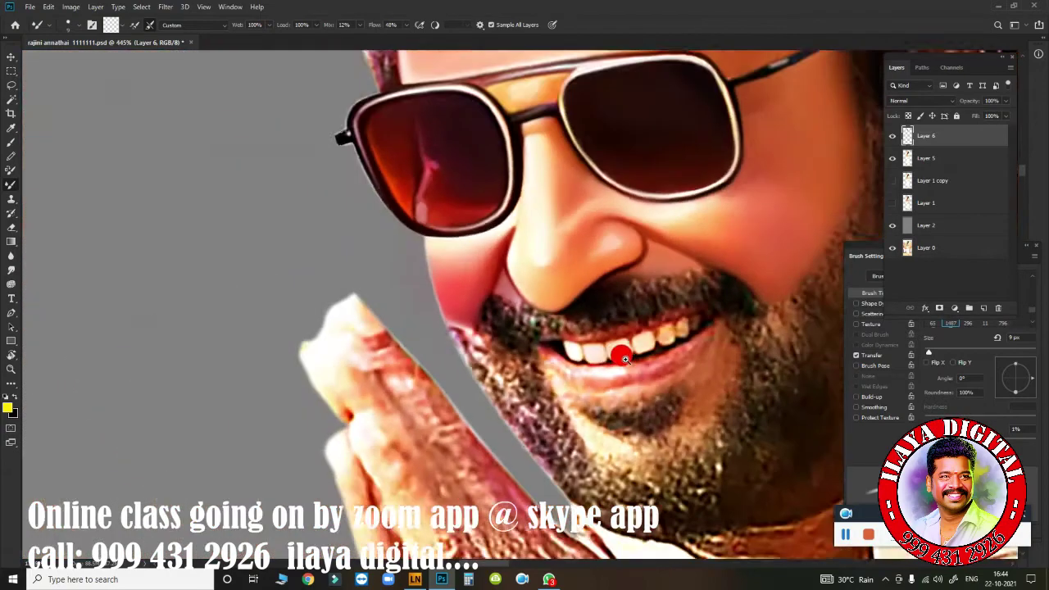
mouse_move(648, 367)
left_mouse_down()
mouse_move(566, 374)
mouse_move(667, 375)
mouse_move(608, 361)
mouse_move(590, 394)
mouse_move(611, 387)
left_mouse_up()
Step: With a smaller brush, lighten the fifth and sixth teeth
key("bracketleft")
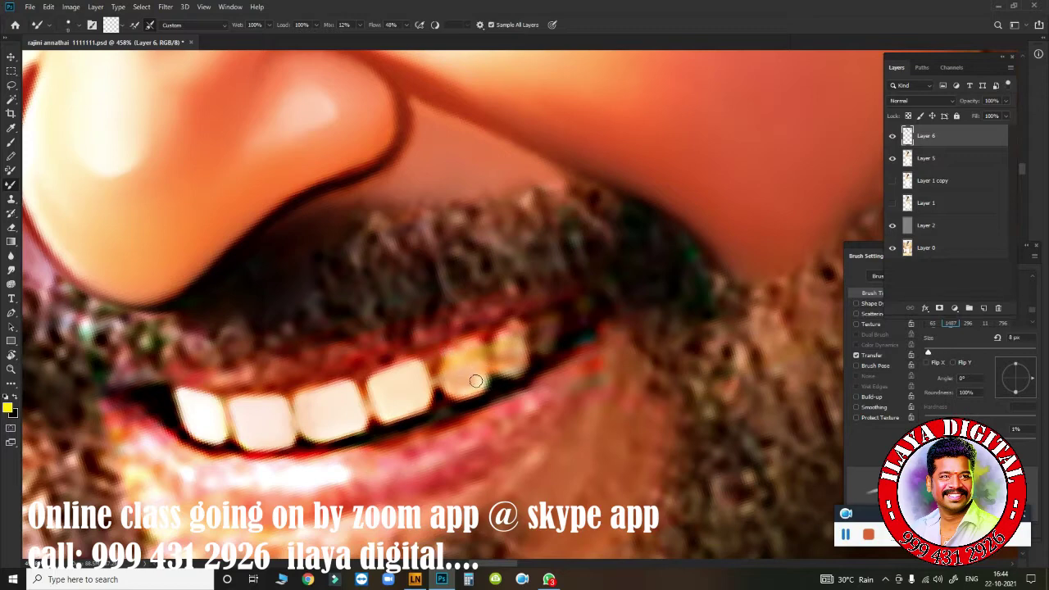
mouse_move(474, 362)
left_mouse_down()
mouse_move(476, 378)
mouse_move(437, 368)
mouse_move(440, 351)
mouse_move(450, 386)
mouse_move(475, 370)
mouse_move(458, 391)
left_mouse_up()
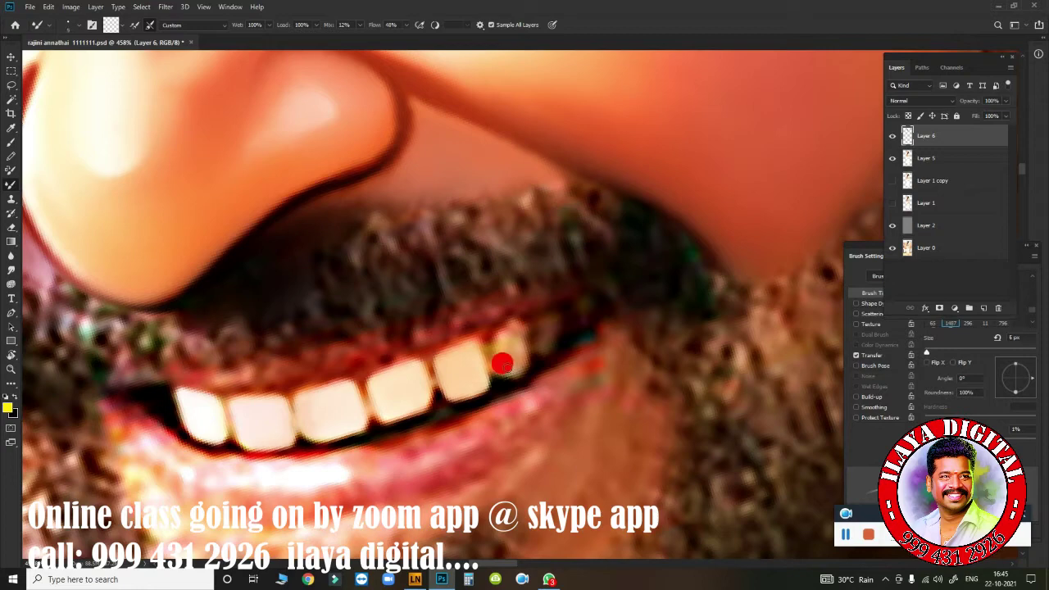
left_click_drag(502, 363, 491, 363)
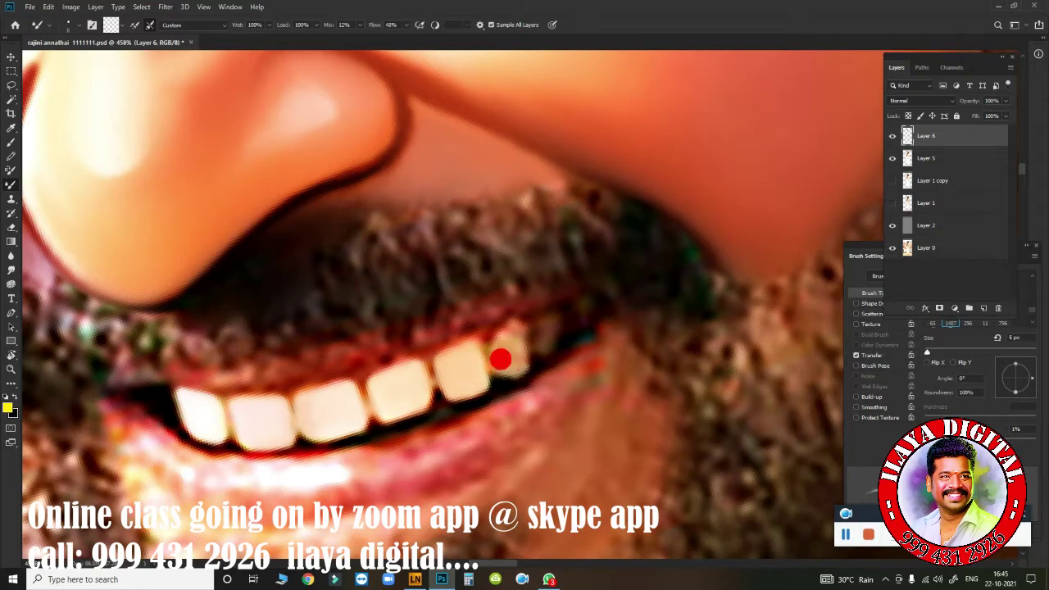
mouse_move(510, 364)
left_mouse_down()
mouse_move(509, 339)
mouse_move(513, 366)
mouse_move(533, 334)
left_mouse_up()
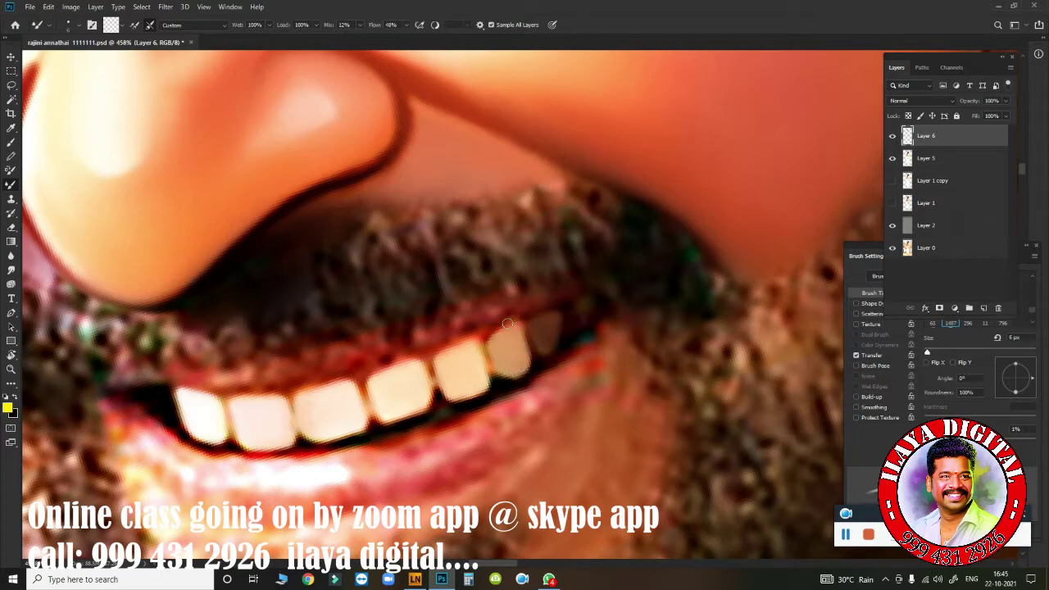
Step: Smooth the upper and lower tooth edges and the gum line above the teeth
left_click_drag(385, 358, 390, 362)
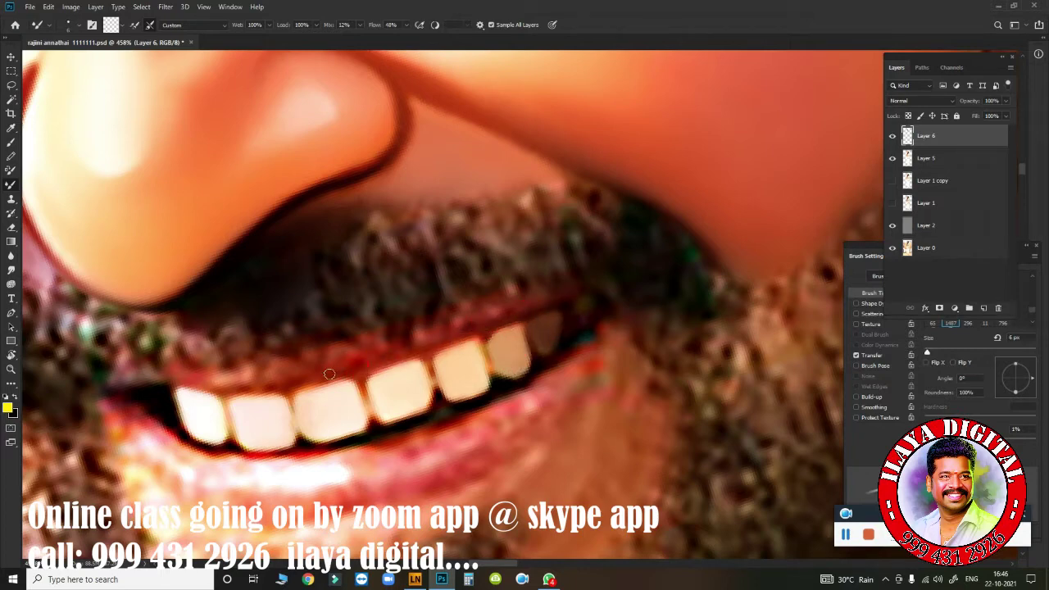
left_click_drag(230, 391, 192, 387)
left_click_drag(237, 449, 309, 444)
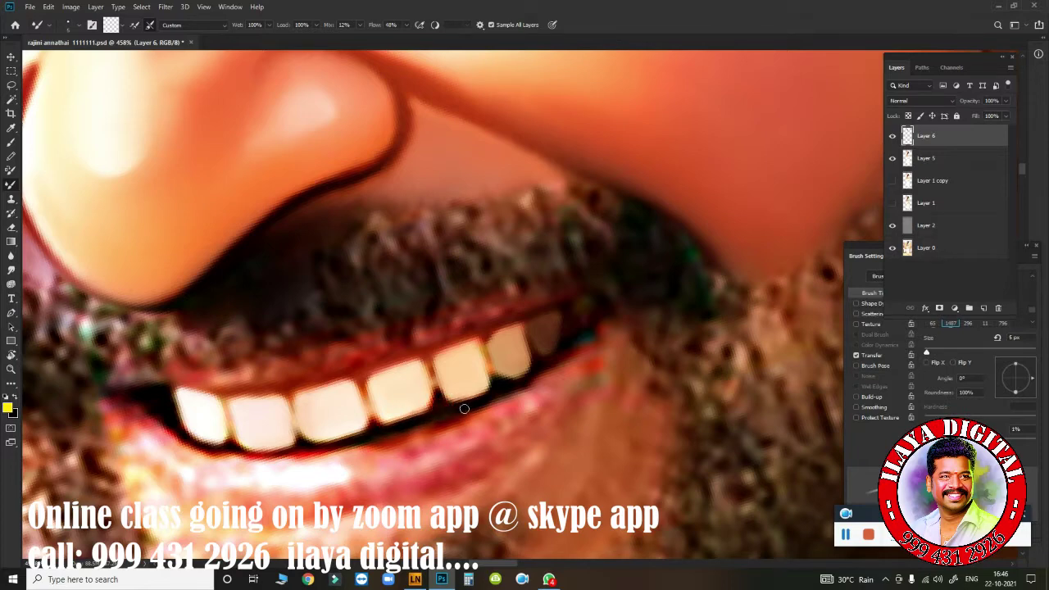
left_click_drag(517, 383, 585, 327)
mouse_move(503, 318)
left_mouse_down()
mouse_move(493, 305)
mouse_move(458, 322)
left_mouse_up()
left_click_drag(248, 375, 220, 376)
Step: Smudge the gum line above the teeth, the lip line below, and the rightmost tooth edge
scroll(396, 273, "down", 3)
scroll(468, 402, "down", 2)
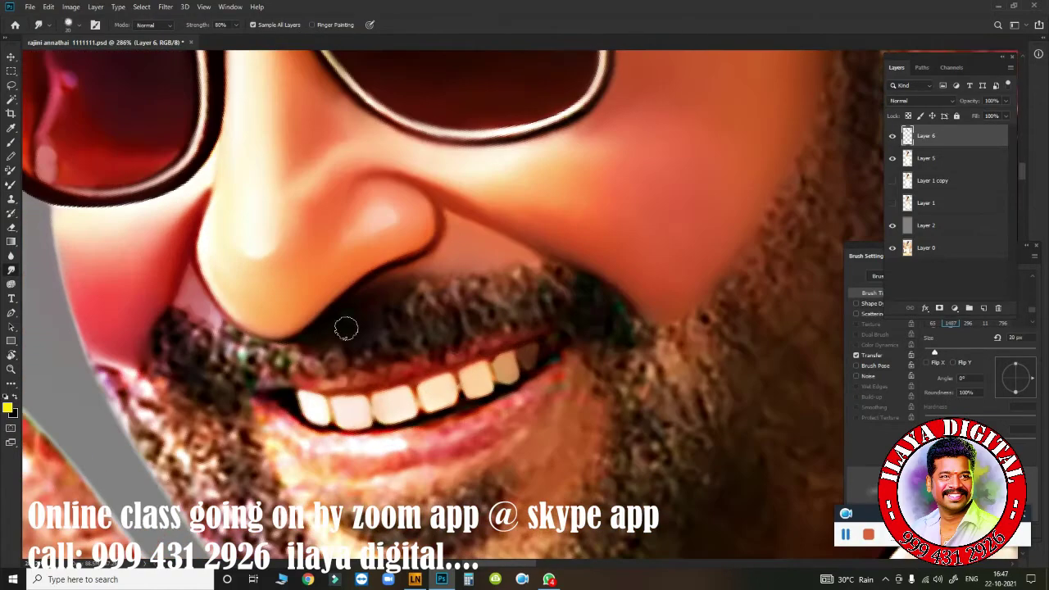
scroll(554, 345, "up", 4)
scroll(557, 347, "up", 3)
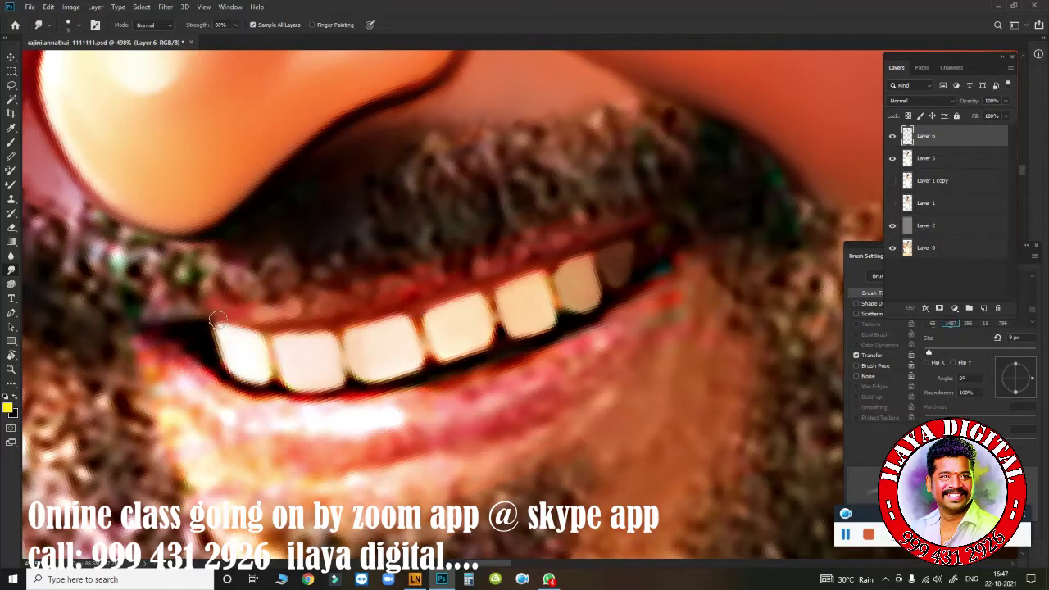
left_click_drag(217, 321, 655, 231)
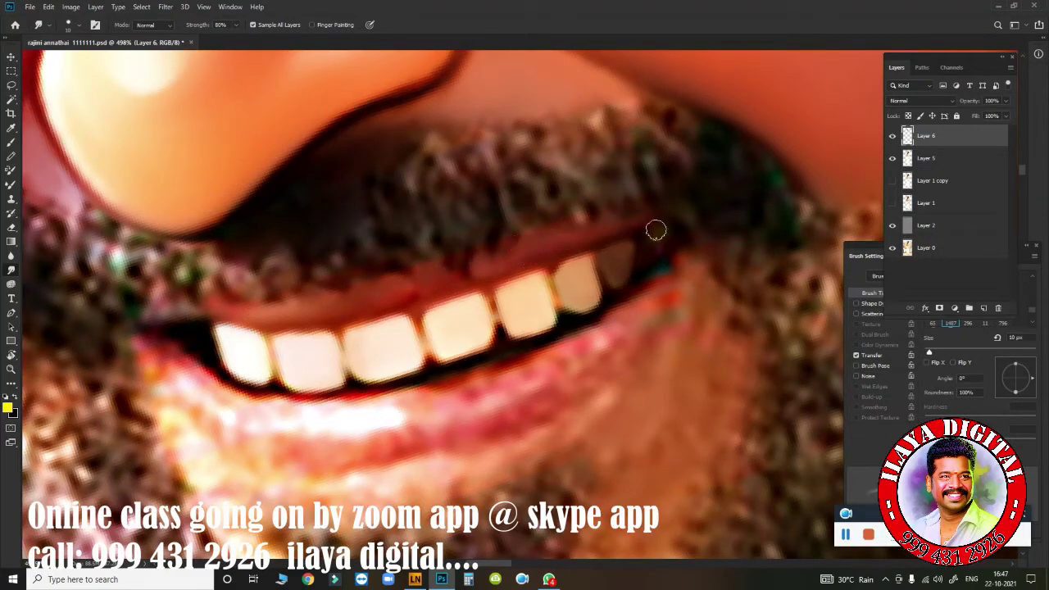
left_click_drag(164, 361, 504, 361)
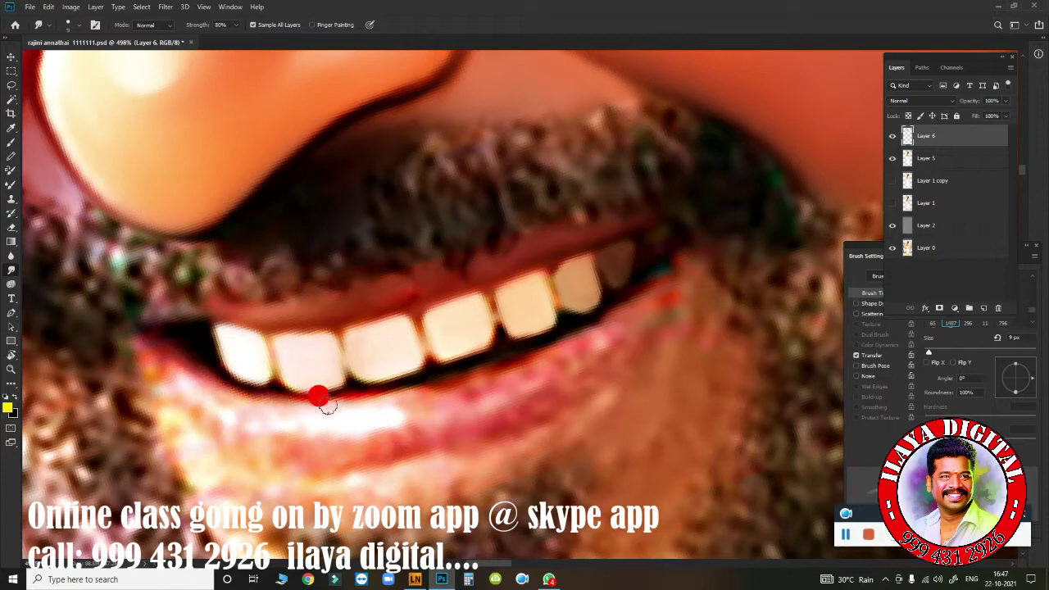
mouse_move(620, 279)
left_mouse_down()
mouse_move(632, 287)
mouse_move(605, 293)
left_mouse_up()
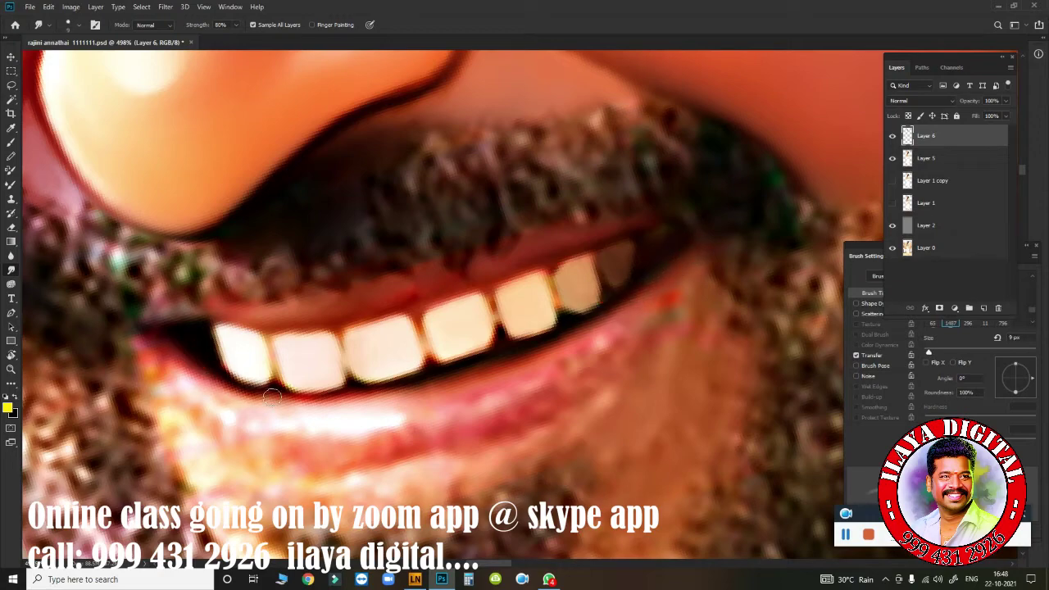
Step: Smooth the lower lip toward the mouth corner with Mixer Brush strokes
key("b")
scroll(219, 411, "down", 5)
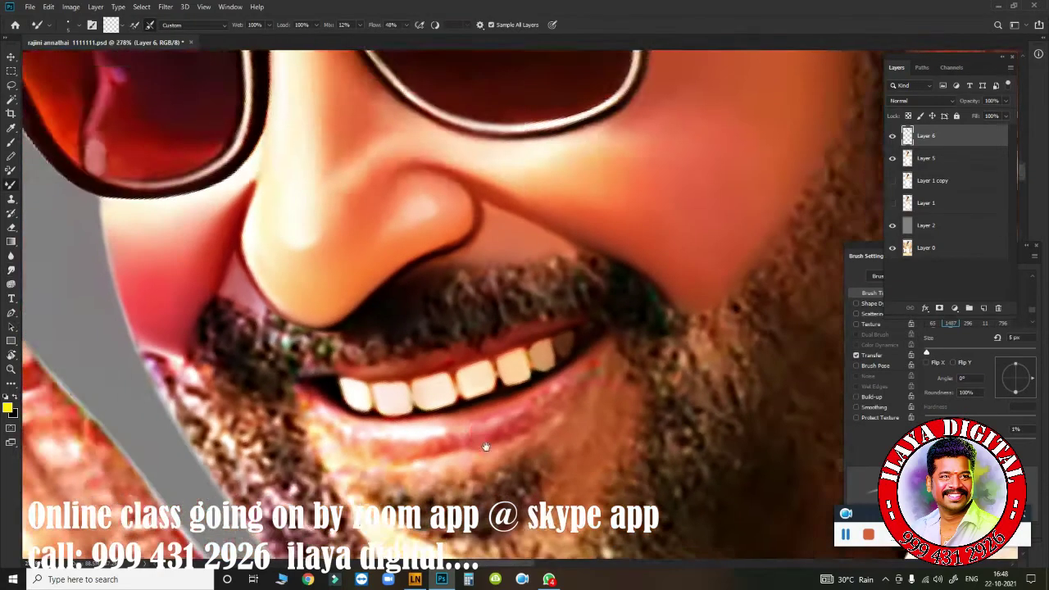
scroll(419, 351, "up", 4)
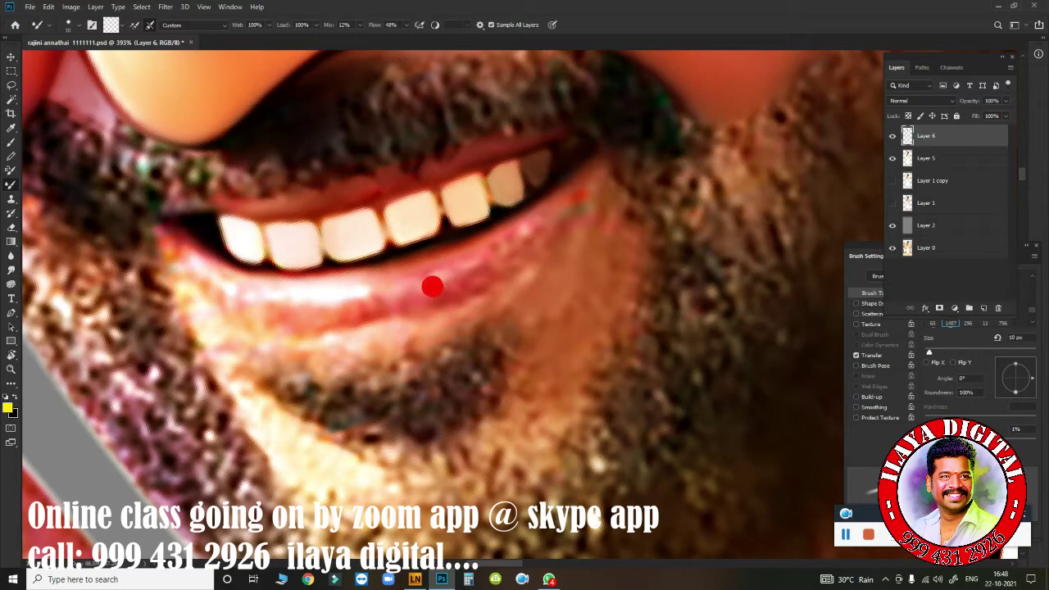
mouse_move(433, 286)
left_mouse_down()
mouse_move(476, 265)
mouse_move(410, 286)
mouse_move(471, 282)
left_mouse_up()
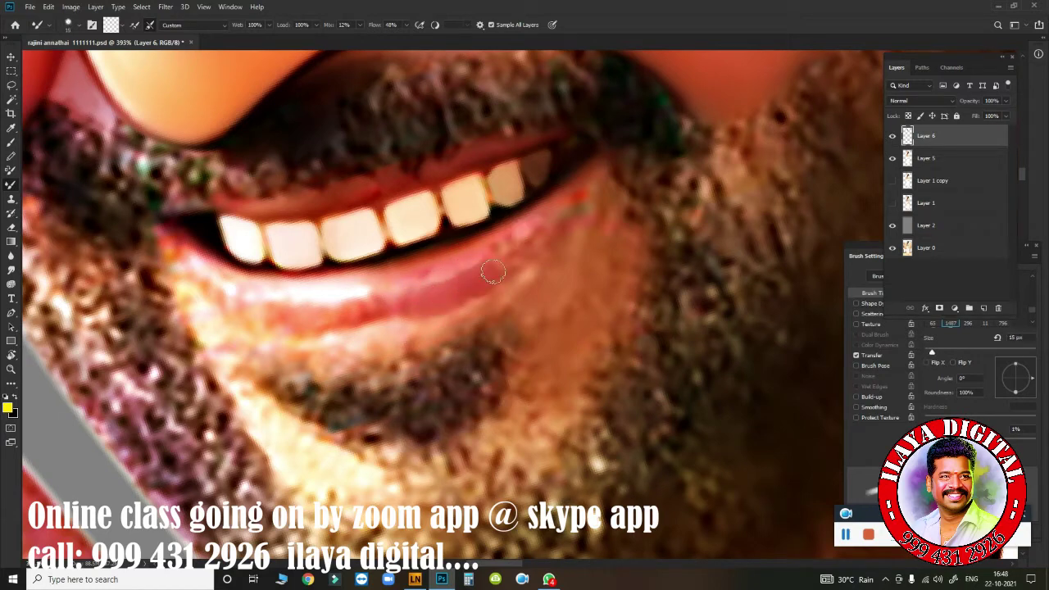
key("bracketleft")
mouse_move(373, 302)
left_mouse_down()
mouse_move(238, 295)
mouse_move(281, 295)
mouse_move(182, 275)
mouse_move(205, 276)
left_mouse_up()
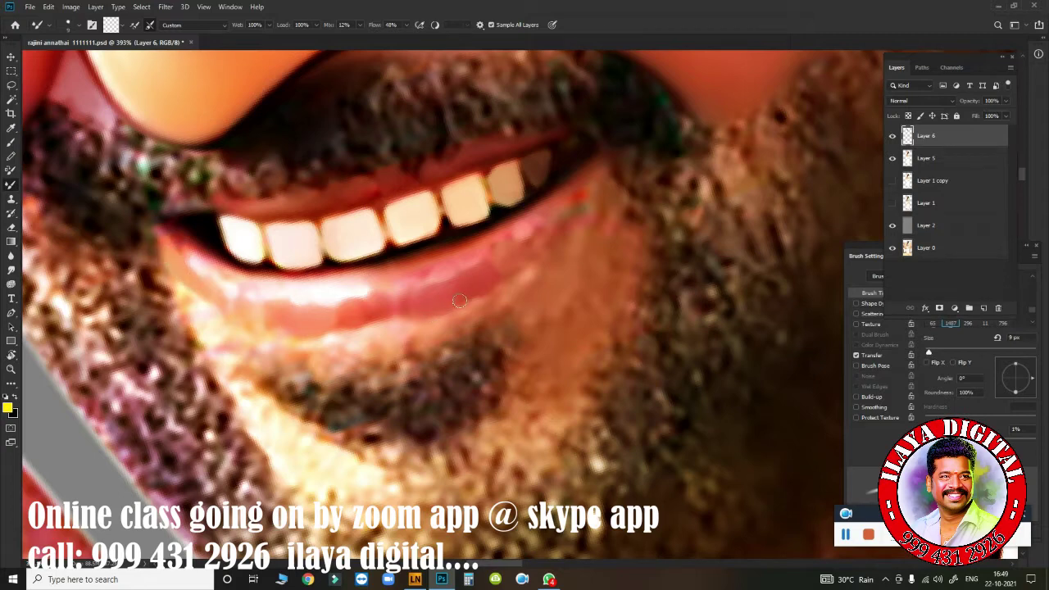
mouse_move(460, 302)
left_mouse_down()
mouse_move(572, 197)
mouse_move(553, 225)
mouse_move(271, 317)
mouse_move(204, 288)
left_mouse_up()
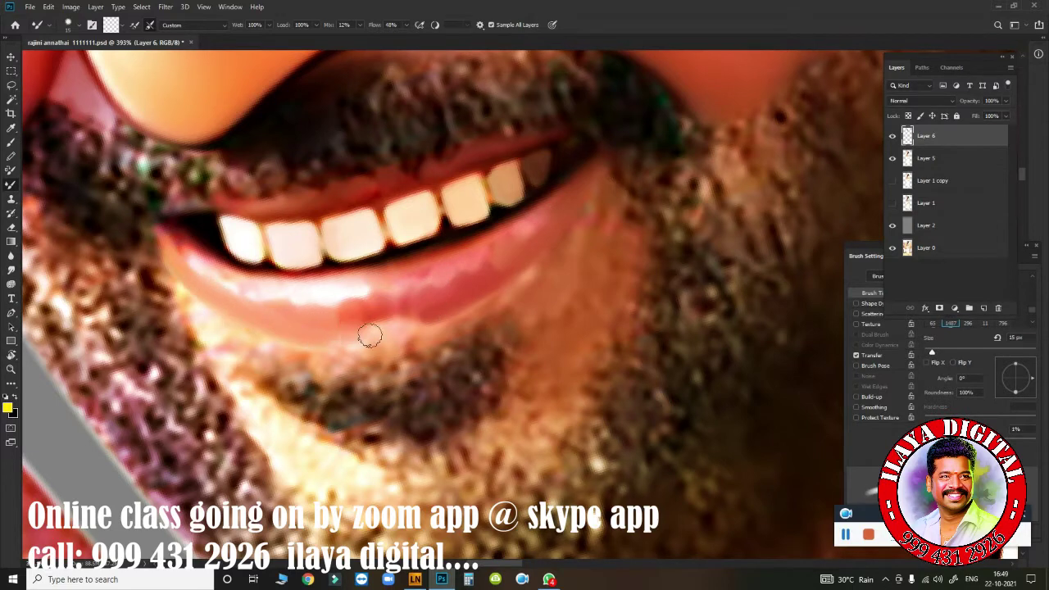
Step: Soften the lower lip's bottom edge with a smaller brush
left_click_drag(375, 323, 401, 328)
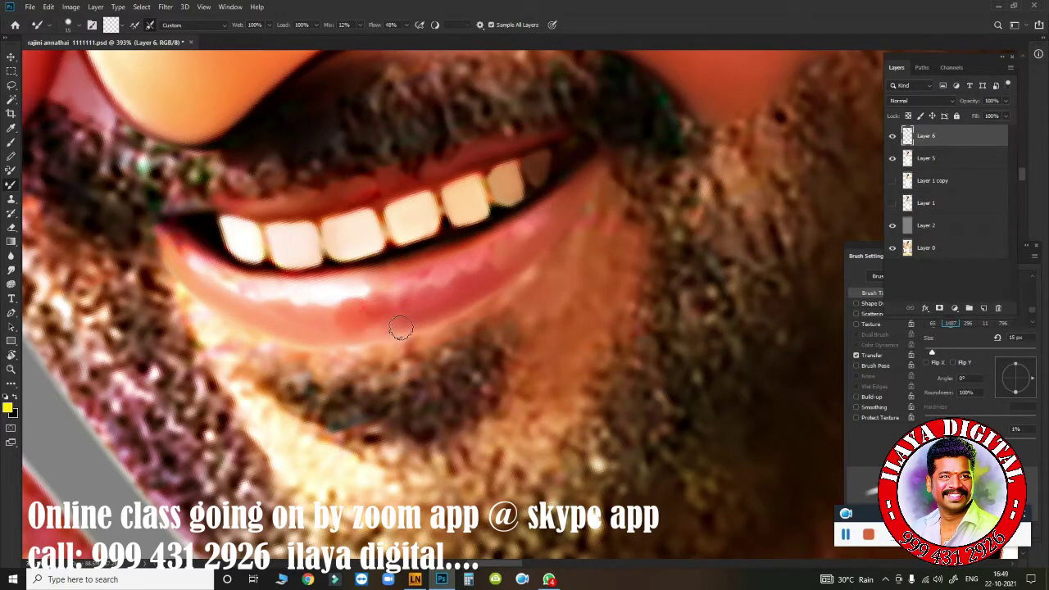
key("bracketleft")
key("bracketleft")
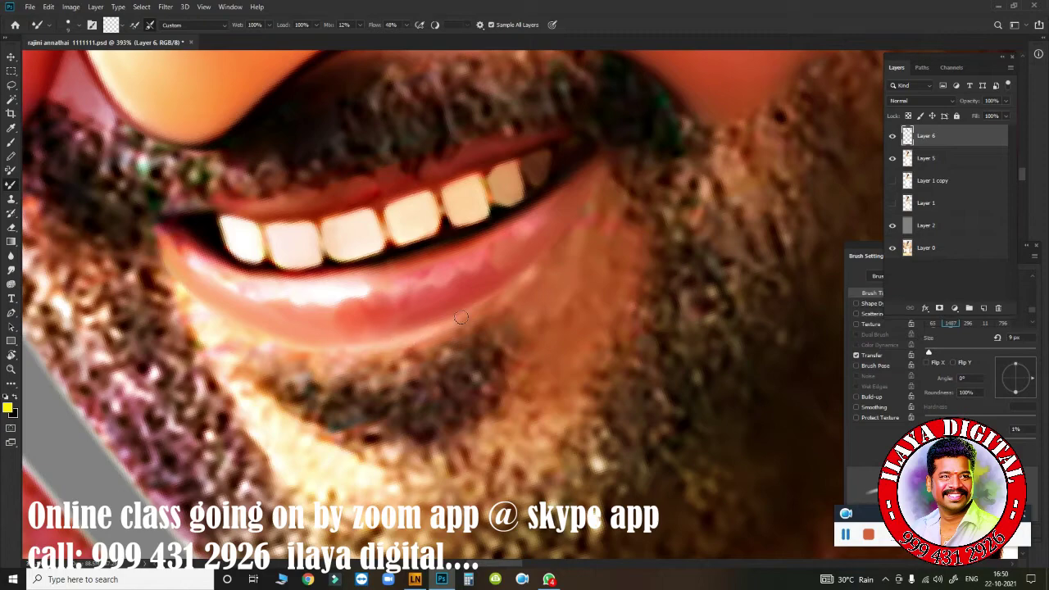
left_click_drag(461, 317, 485, 307)
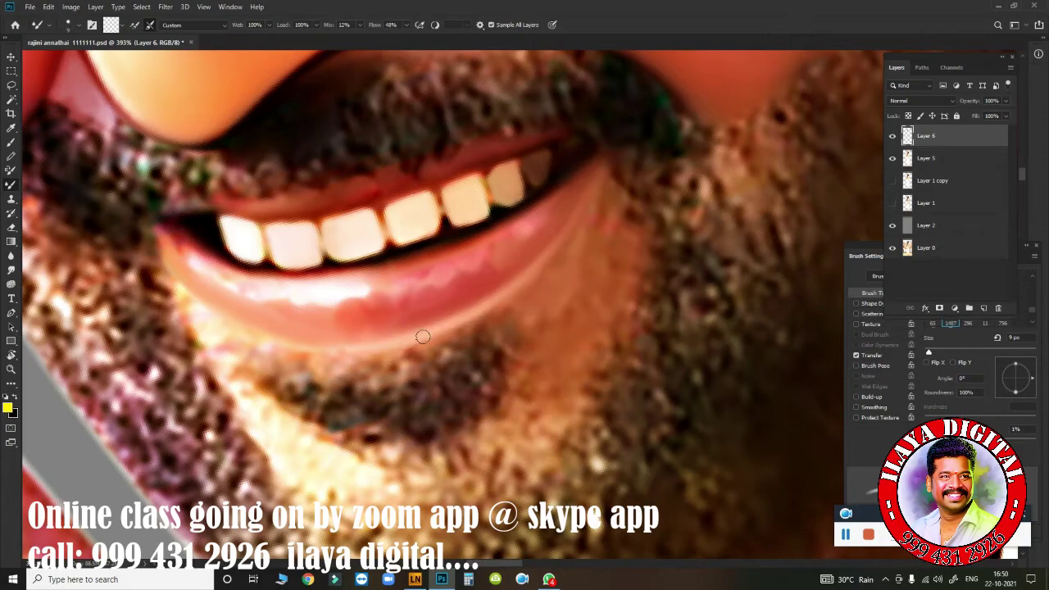
left_click_drag(574, 201, 566, 223)
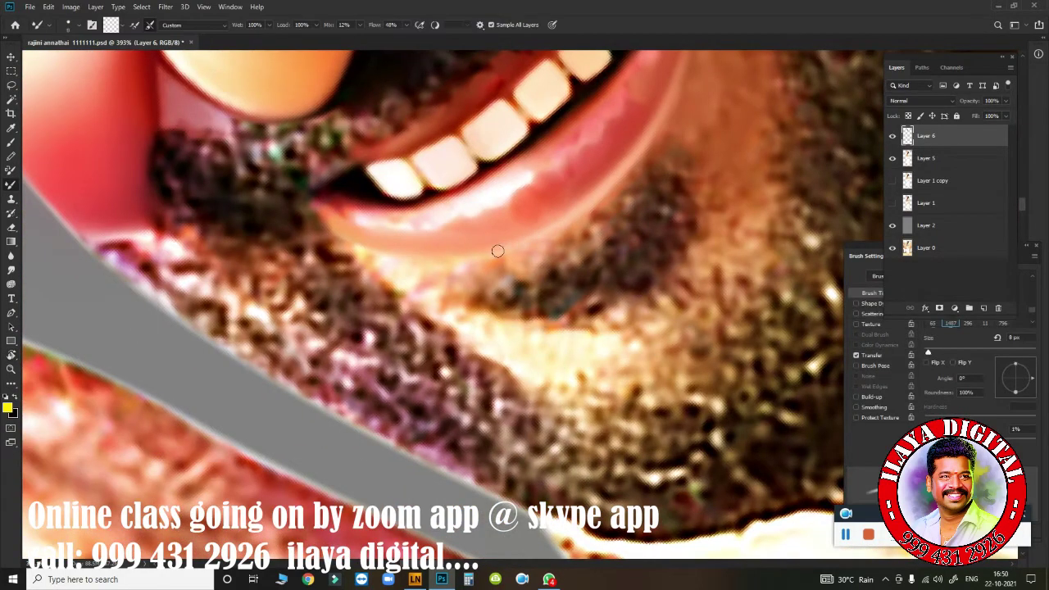
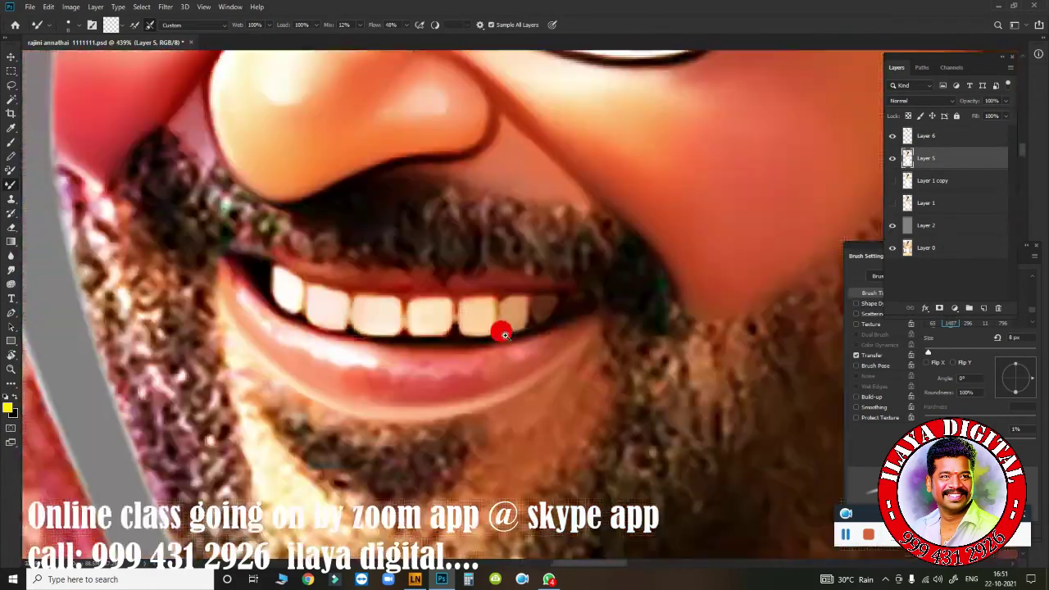
Step: Smudge the lip corner with the Smudge tool, then switch painting to Layer 6
key("r")
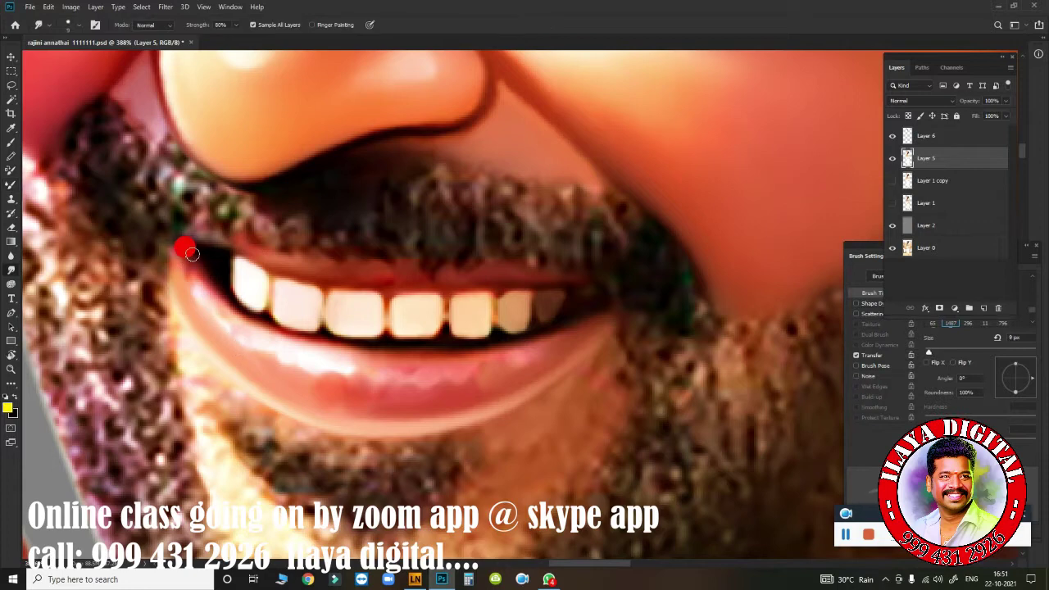
left_click_drag(192, 255, 186, 261)
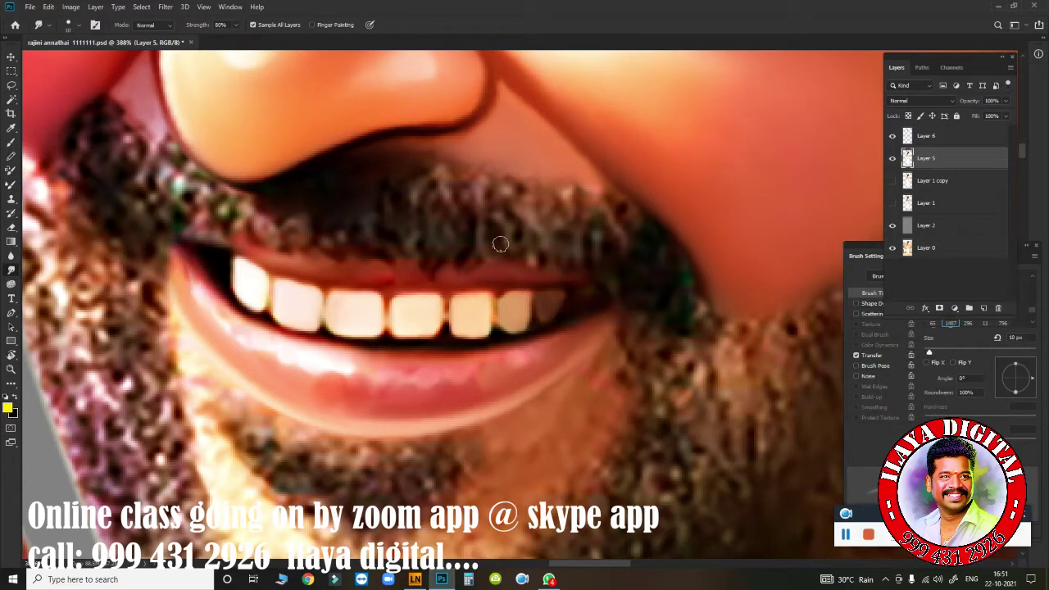
key("alt+bracketright")
left_click(182, 259)
Step: Smooth the lower lip and its edge toward the right corner with a 10 px brush
left_click_drag(187, 298, 319, 369)
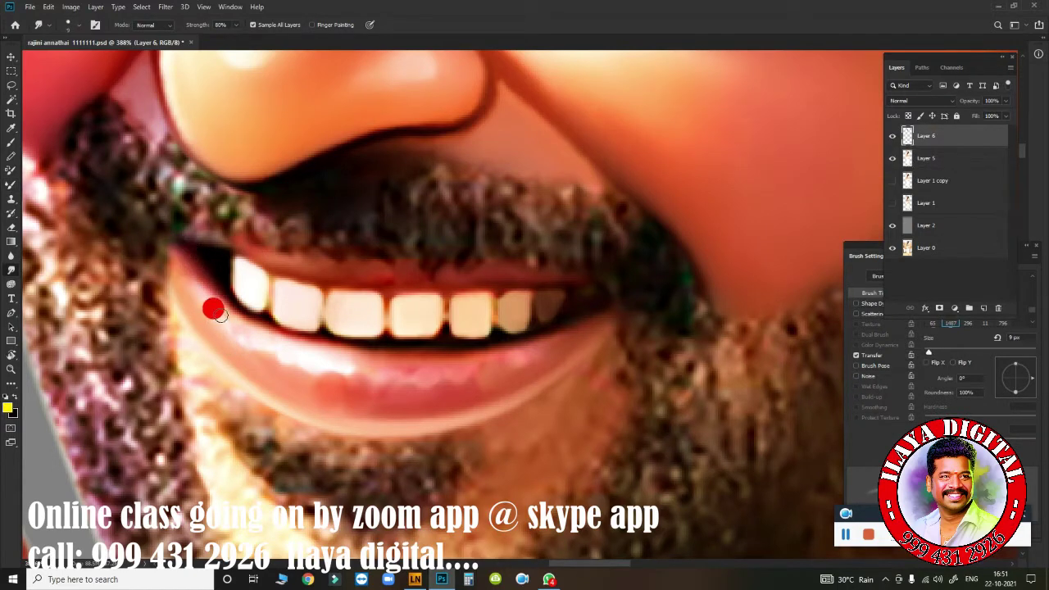
key("bracketleft")
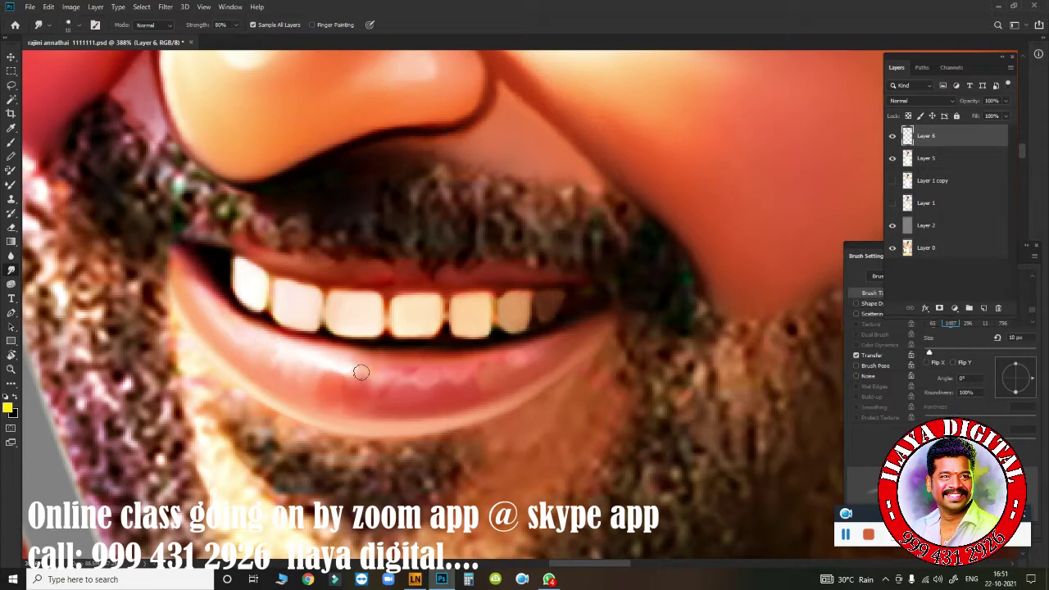
left_click_drag(361, 373, 398, 368)
left_click_drag(533, 334, 562, 372)
left_click_drag(304, 410, 320, 370)
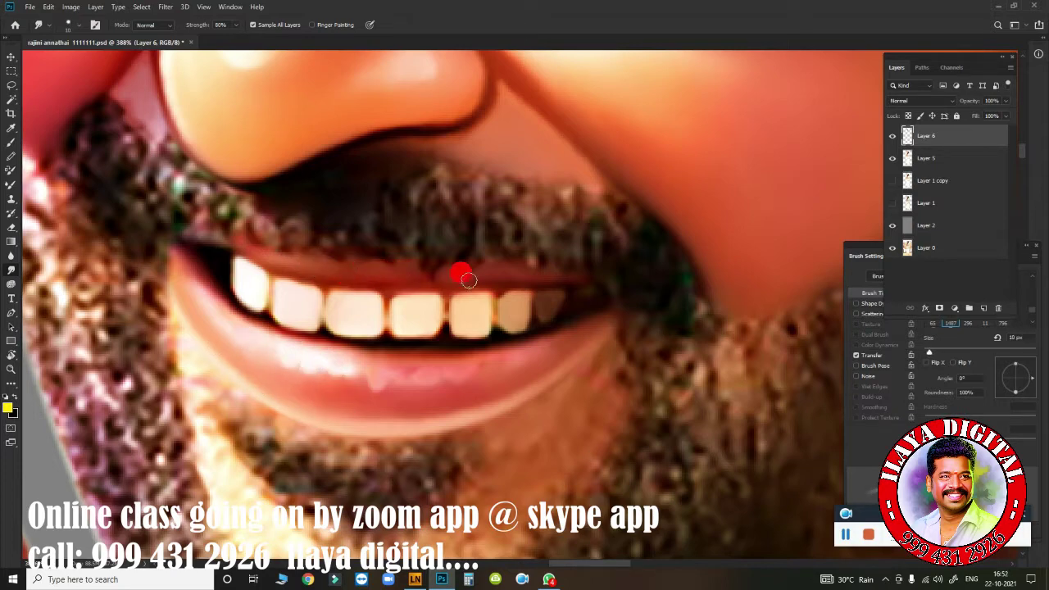
Step: Smooth the upper lip edge and the teeth, then zoom out to the lower face
left_click_drag(468, 280, 517, 276)
left_click_drag(480, 314, 551, 310)
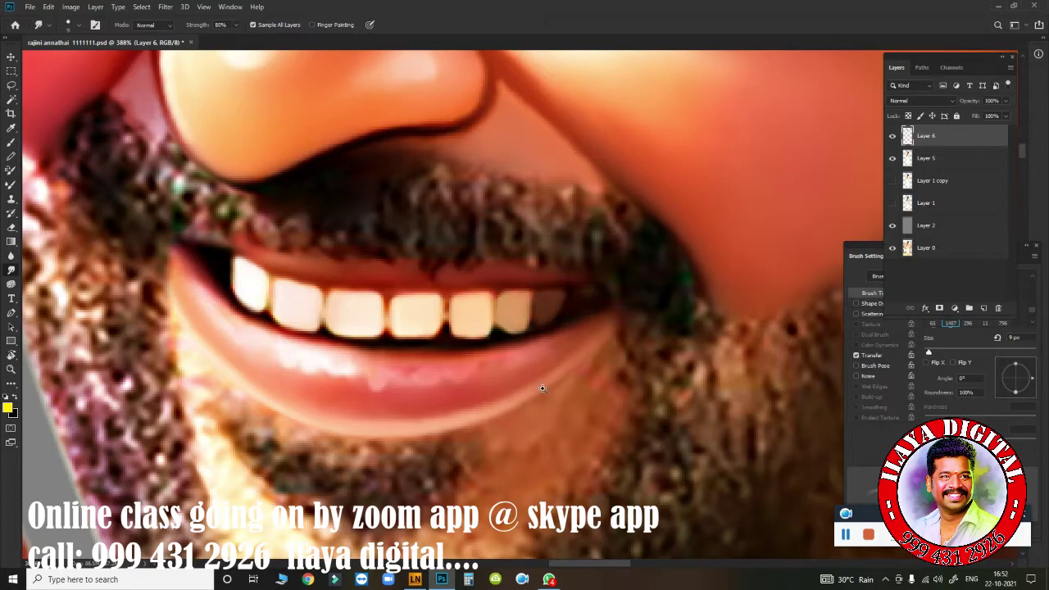
scroll(542, 389, "down", 3)
left_click_drag(542, 389, 440, 364)
Step: Erase rough marks along the upper lip and smudge the lower-lip edge into the chin beard
key("e")
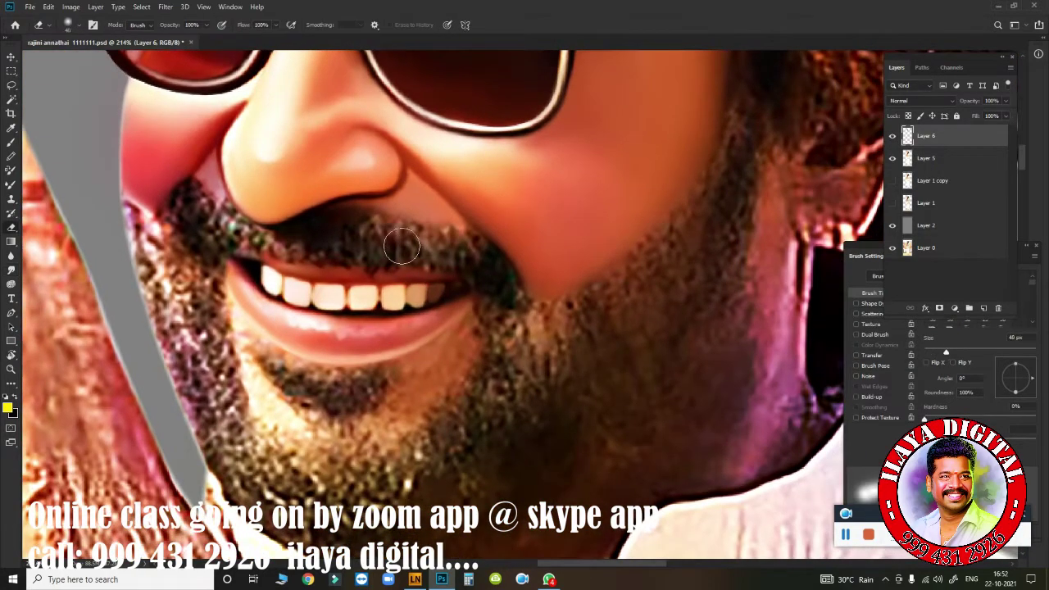
left_click_drag(429, 227, 370, 212)
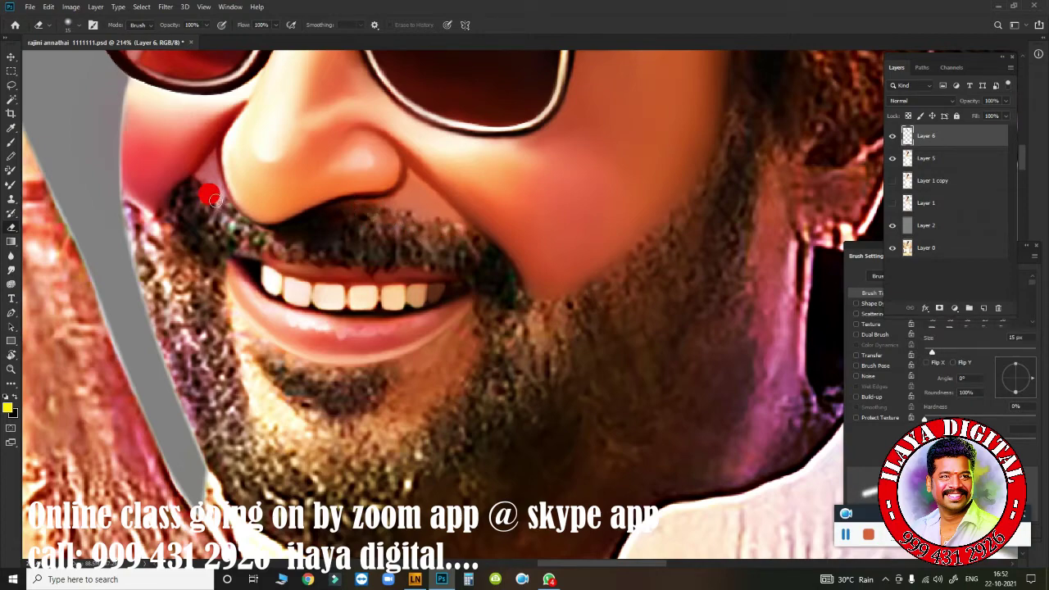
key("r")
scroll(470, 360, "up", 2)
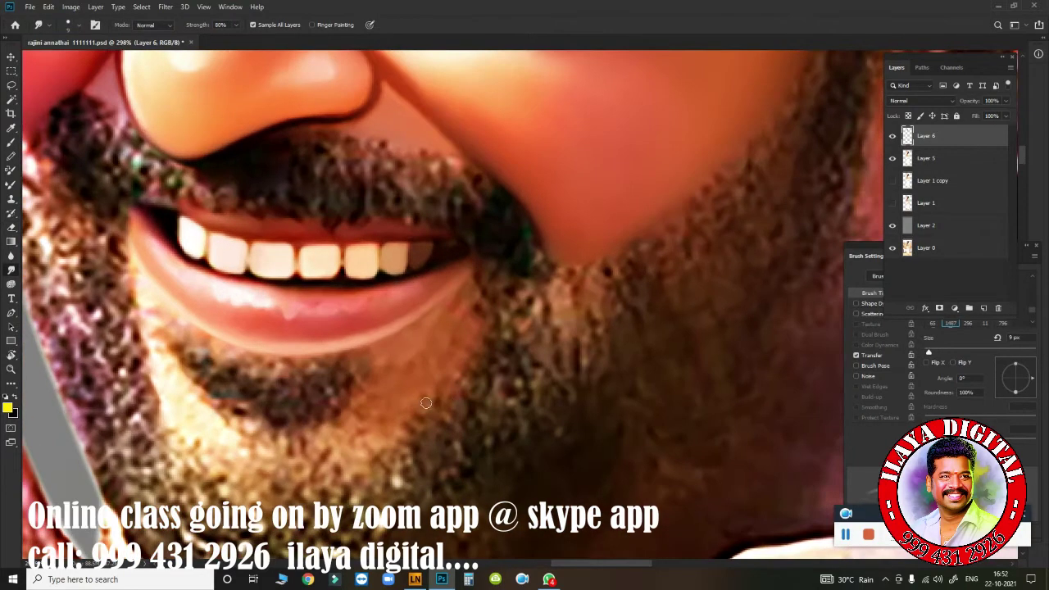
left_click(377, 340)
mouse_move(378, 340)
left_mouse_down()
mouse_move(468, 277)
mouse_move(355, 391)
mouse_move(333, 431)
mouse_move(353, 418)
left_mouse_up()
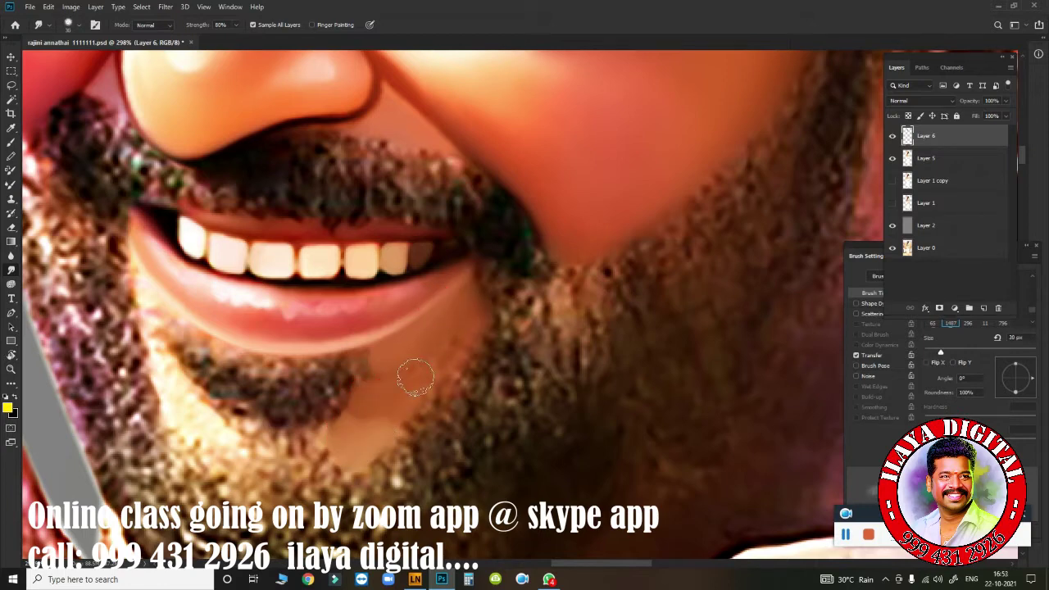
Step: Blend the lip corners and nearby beard, varying the brush between 10 and 30 px
key("bracketright")
mouse_move(398, 356)
left_mouse_down()
mouse_move(494, 276)
mouse_move(445, 365)
left_mouse_up()
key("bracketleft")
mouse_move(164, 365)
left_mouse_down()
mouse_move(220, 437)
mouse_move(202, 434)
mouse_move(209, 441)
mouse_move(164, 385)
left_mouse_up()
key("bracketleft")
key("bracketleft")
key("bracketleft")
left_click_drag(122, 235, 141, 263)
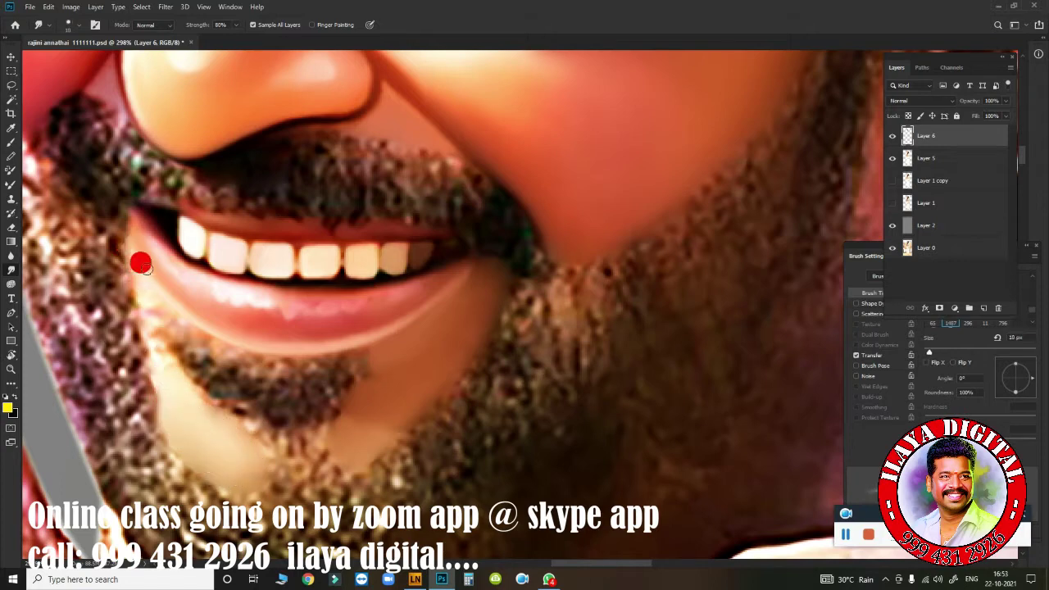
key("bracketright")
mouse_move(145, 304)
left_mouse_down()
mouse_move(159, 322)
mouse_move(136, 282)
mouse_move(140, 312)
mouse_move(184, 336)
mouse_move(159, 348)
left_mouse_up()
Step: Blend the chin beard upward, its right edge, and the skin below the left lip with 15 px
key("bracketright")
key("bracketleft")
left_click_drag(211, 419, 173, 347)
left_click_drag(361, 361, 399, 363)
mouse_move(168, 347)
left_mouse_down()
mouse_move(205, 356)
mouse_move(193, 391)
mouse_move(326, 447)
mouse_move(380, 443)
mouse_move(355, 445)
left_mouse_up()
Step: Erase rough marks across the chin with a 35 px eraser
key("bracketright")
key("bracketright")
key("bracketright")
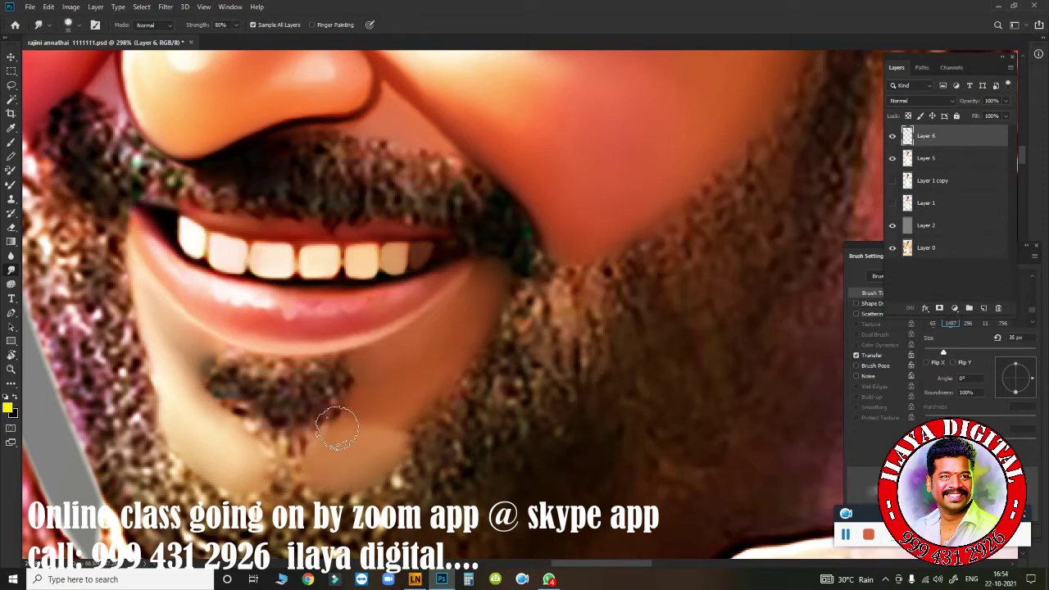
key("e")
mouse_move(412, 421)
left_mouse_down()
mouse_move(506, 286)
mouse_move(305, 490)
mouse_move(117, 356)
mouse_move(147, 399)
mouse_move(89, 246)
mouse_move(140, 397)
mouse_move(403, 433)
left_mouse_up()
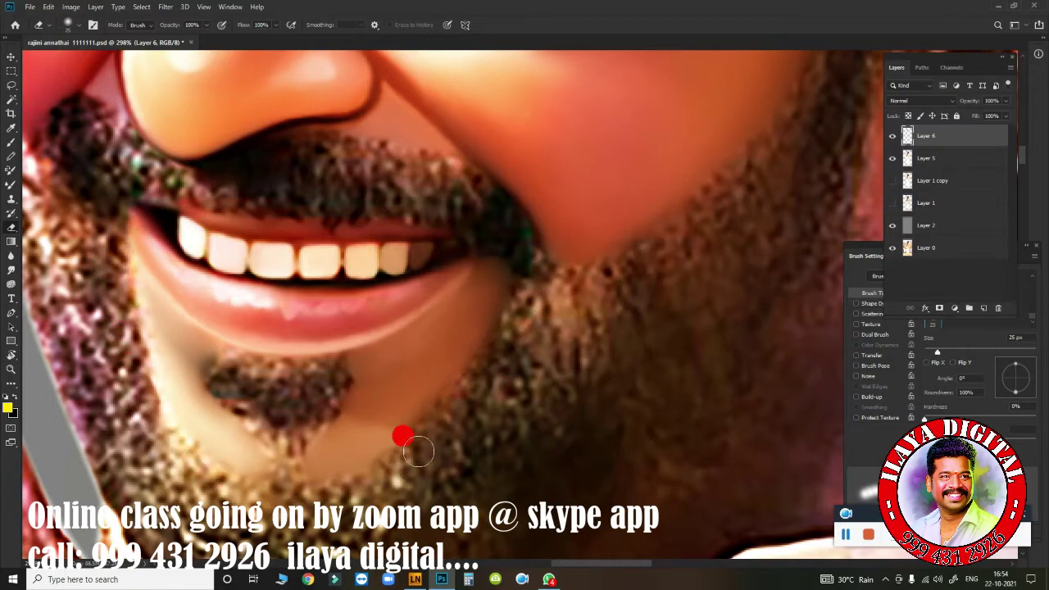
scroll(581, 394, "down", 5)
scroll(581, 394, "up", 4)
Step: Smudge the mouth corner and jaw edge, erase stray marks, and save the file
key("r")
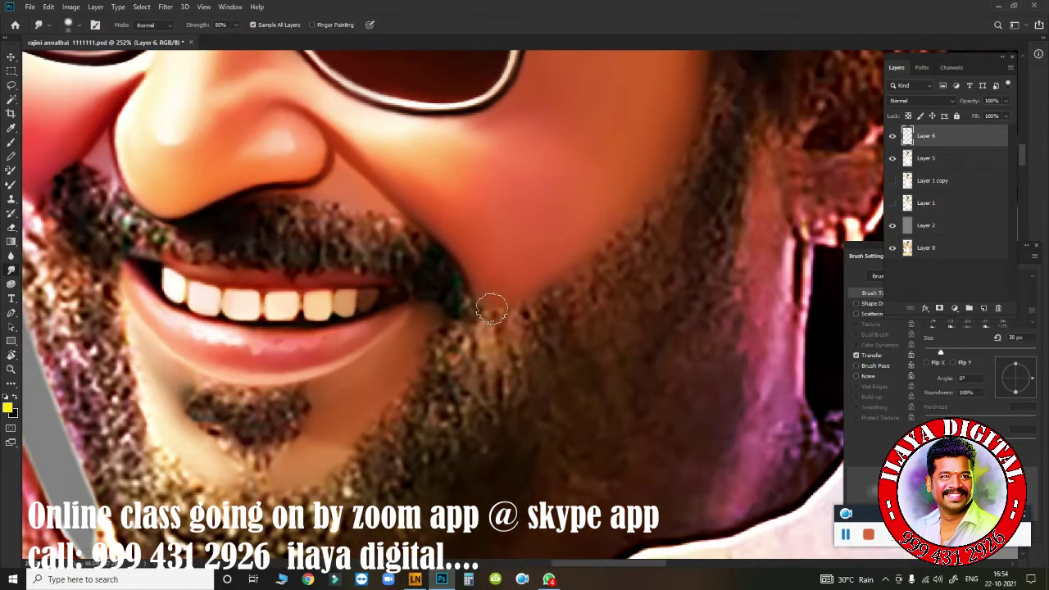
mouse_move(492, 309)
left_mouse_down()
mouse_move(515, 304)
mouse_move(492, 332)
mouse_move(486, 283)
mouse_move(503, 303)
mouse_move(525, 305)
mouse_move(502, 324)
left_mouse_up()
left_click_drag(475, 252, 508, 283)
key("e")
key("bracketleft")
key("bracketleft")
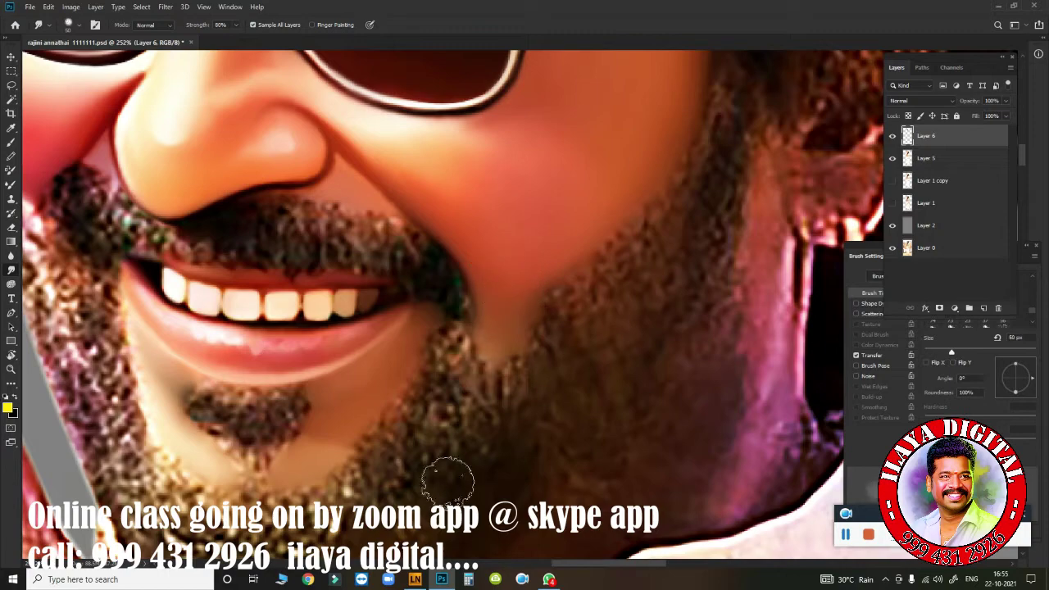
left_click_drag(453, 350, 468, 360)
left_click(579, 271)
key("ctrl+0")
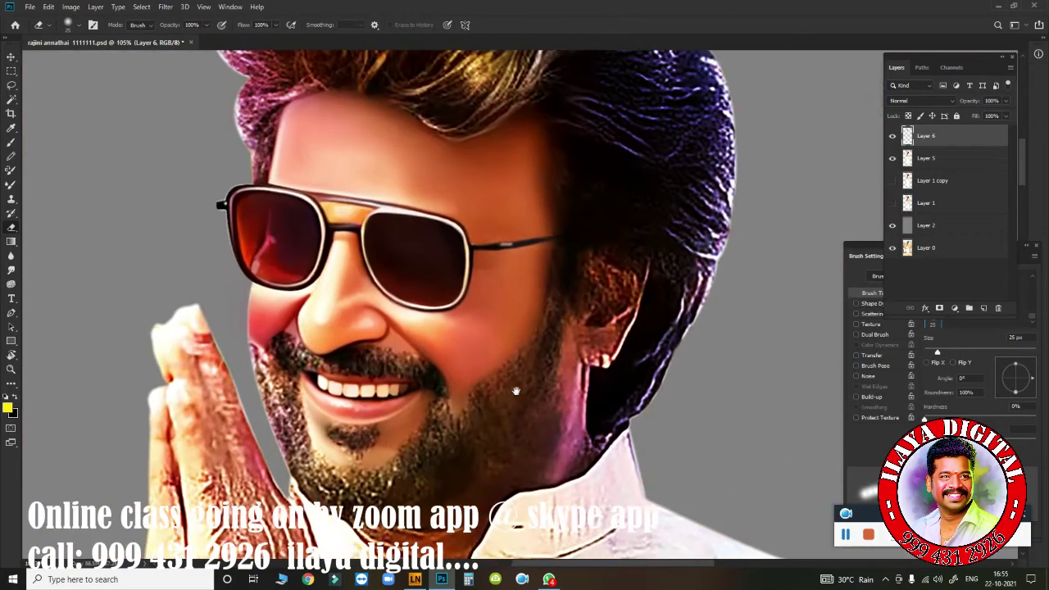
key("ctrl+s")
scroll(560, 375, "up", 3)
Step: Mixer-brush the mouth corner, jaw, neck toward the collar and earlobe at 30–40 px
key("b")
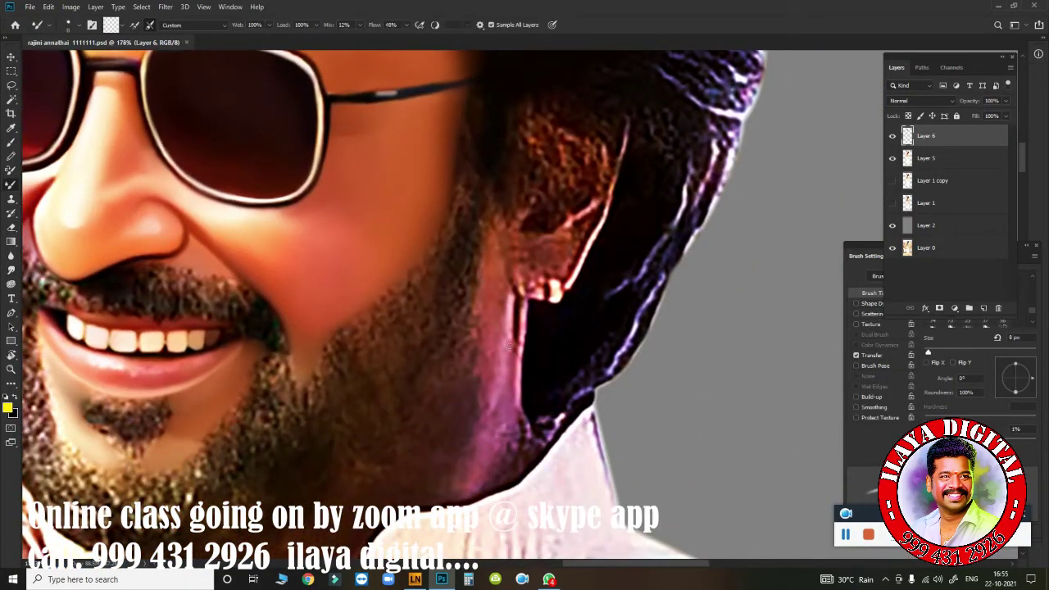
mouse_move(492, 285)
left_mouse_down()
mouse_move(501, 292)
mouse_move(468, 288)
mouse_move(476, 359)
mouse_move(503, 392)
left_mouse_up()
left_click_drag(503, 316, 517, 385)
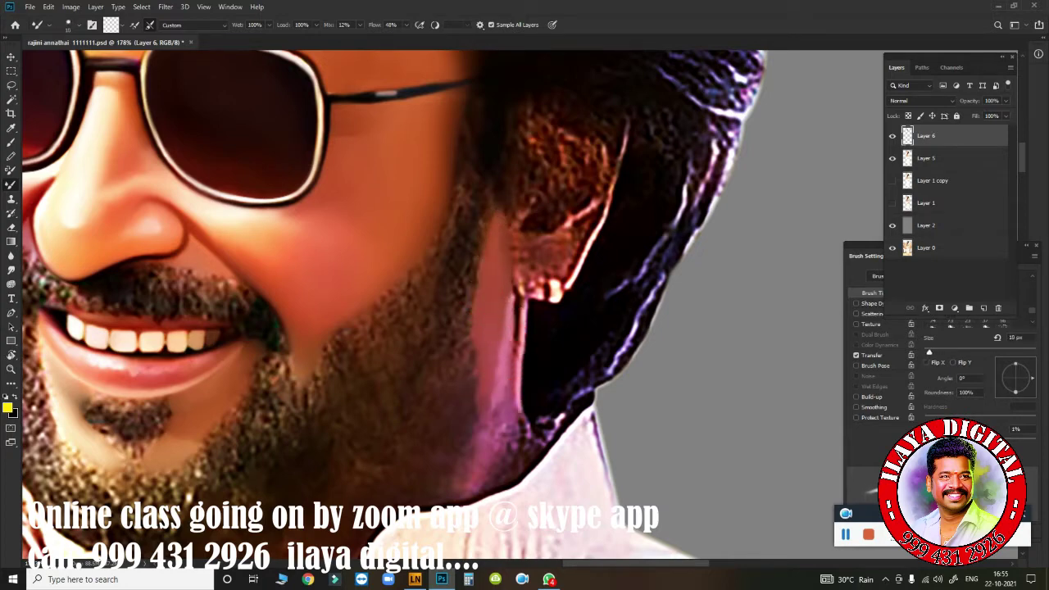
key("]")
mouse_move(476, 443)
left_mouse_down()
mouse_move(503, 461)
mouse_move(418, 468)
left_mouse_up()
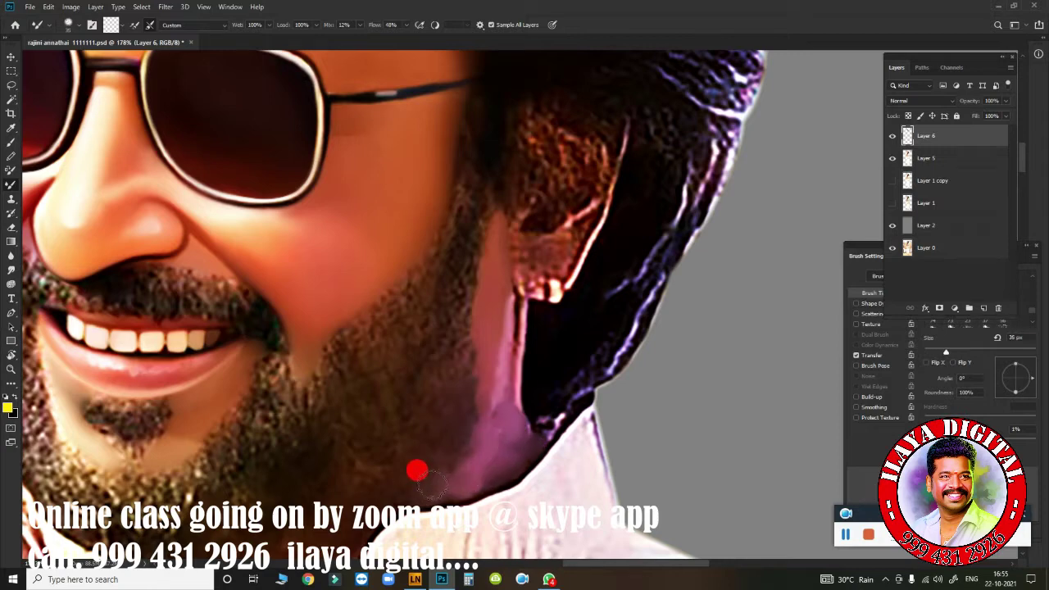
key("]")
mouse_move(536, 248)
left_mouse_down()
mouse_move(522, 289)
mouse_move(586, 206)
mouse_move(520, 217)
left_mouse_up()
Step: Smudge the ear edge, earlobe and adjoining hair smooth with a 10–20 px brush
scroll(532, 361, "up", 3)
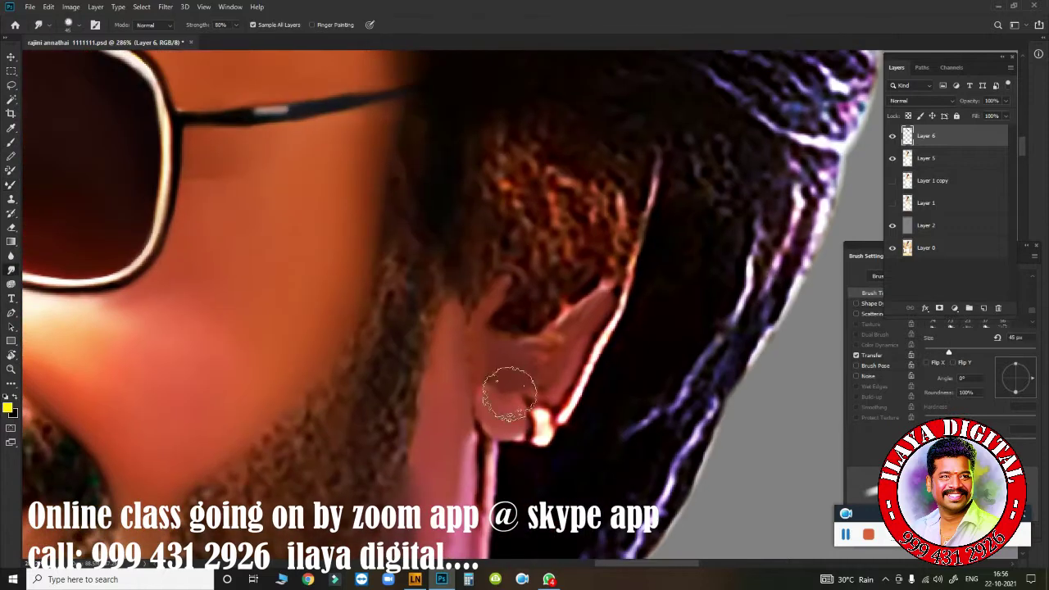
mouse_move(445, 277)
left_mouse_down()
mouse_move(431, 274)
mouse_move(468, 314)
left_mouse_up()
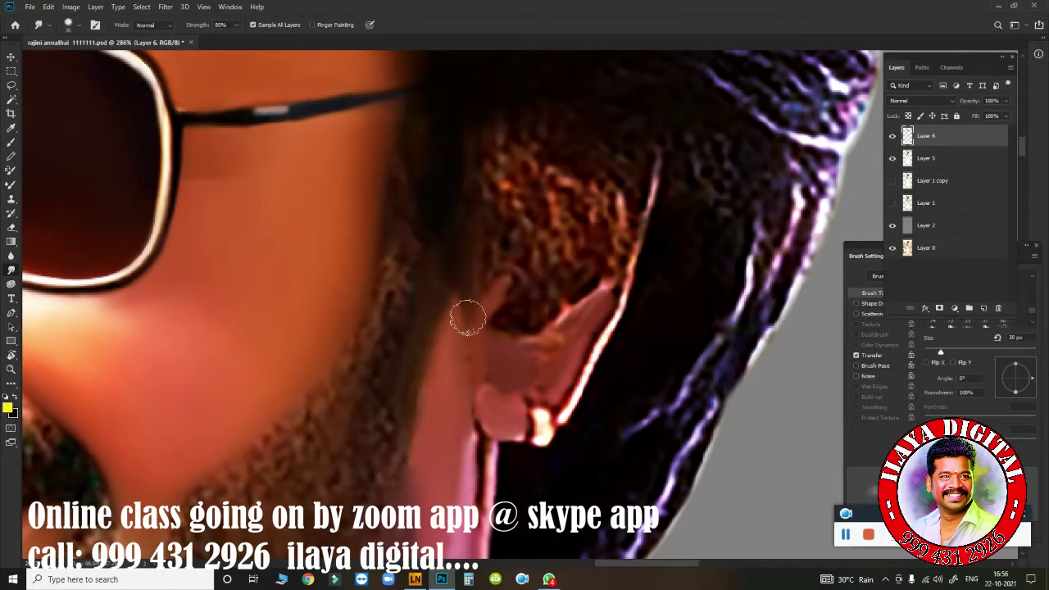
key("[")
left_click_drag(475, 354, 480, 316)
key("[")
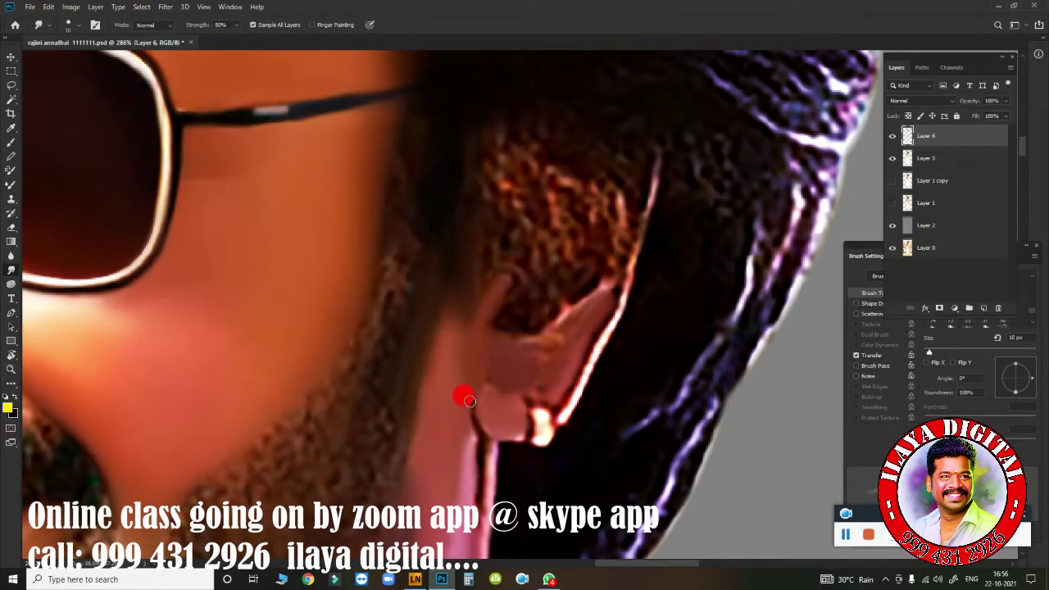
mouse_move(468, 400)
left_mouse_down()
mouse_move(508, 413)
mouse_move(592, 342)
mouse_move(648, 184)
left_mouse_up()
key("]")
key("]")
key("]")
mouse_move(543, 363)
left_mouse_down()
mouse_move(566, 244)
mouse_move(598, 270)
mouse_move(539, 333)
mouse_move(489, 323)
mouse_move(529, 246)
mouse_move(628, 211)
mouse_move(604, 200)
left_mouse_up()
key("bracketleft")
mouse_move(519, 403)
left_mouse_down()
mouse_move(480, 423)
mouse_move(511, 421)
mouse_move(500, 443)
left_mouse_up()
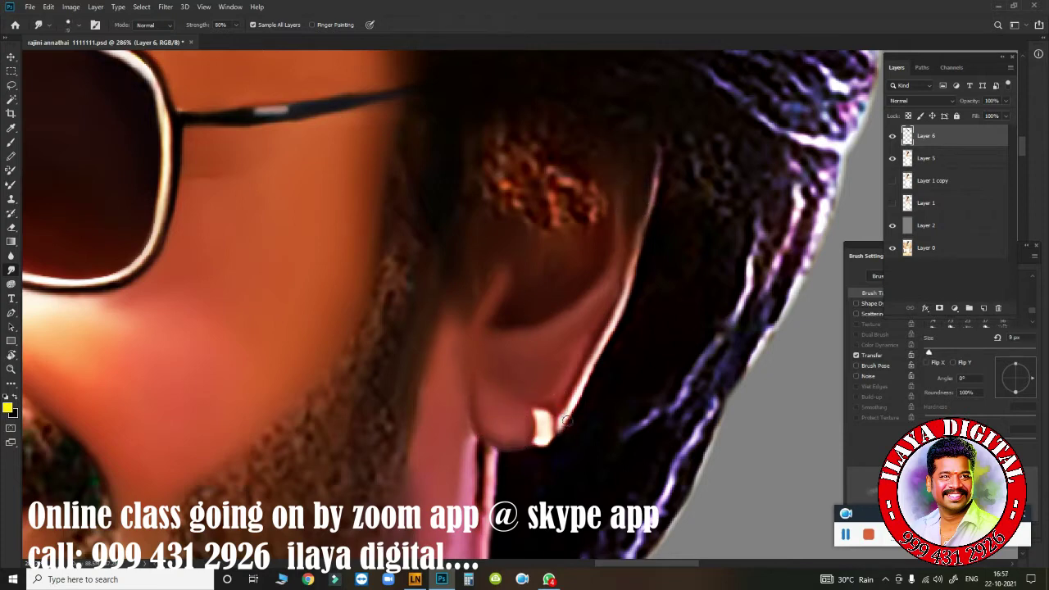
left_click_drag(566, 420, 602, 359)
Step: Smooth the neck edge and shadow down to the collar, softening the collar's dark edge at 30 px
scroll(516, 460, "down", 5)
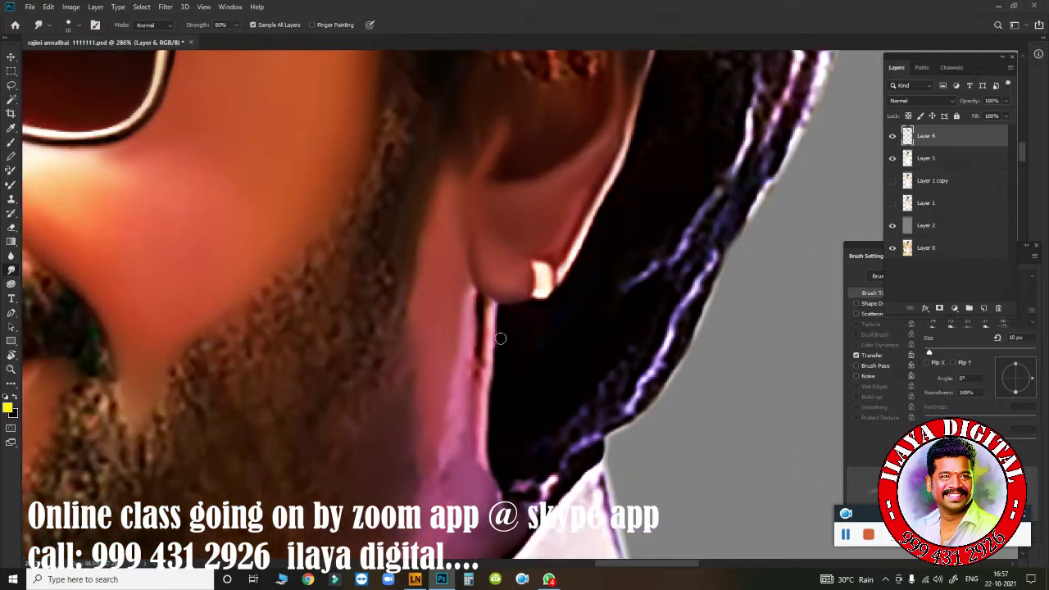
key("bracketright")
key("bracketright")
key("bracketright")
mouse_move(463, 303)
left_mouse_down()
mouse_move(455, 484)
mouse_move(478, 377)
mouse_move(483, 435)
left_mouse_up()
key("bracketleft")
key("bracketleft")
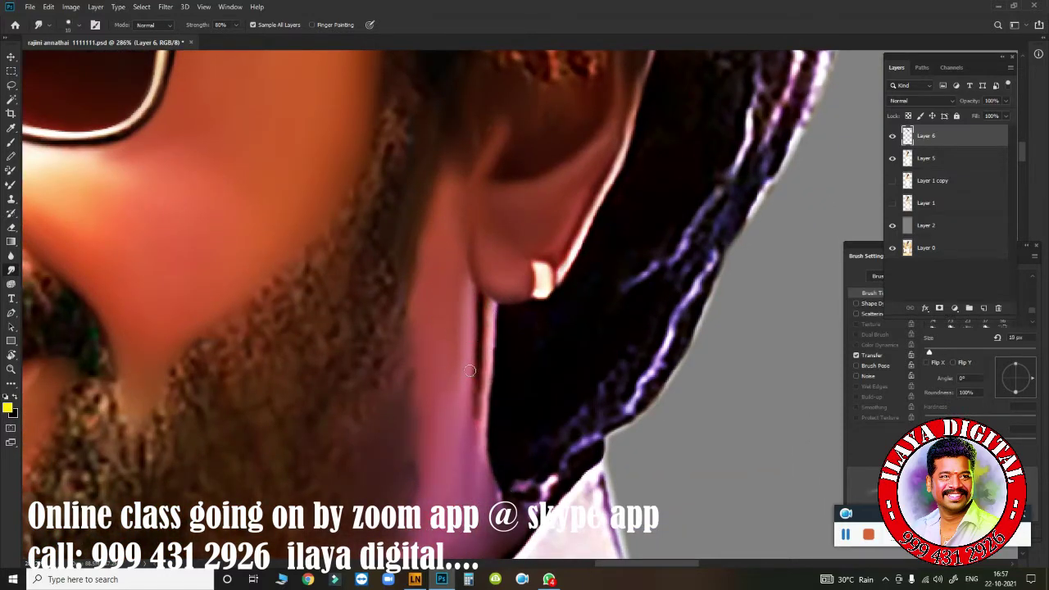
left_click_drag(476, 320, 475, 385)
key("bracketright")
mouse_move(508, 315)
left_mouse_down()
mouse_move(485, 352)
mouse_move(515, 475)
mouse_move(475, 452)
left_mouse_up()
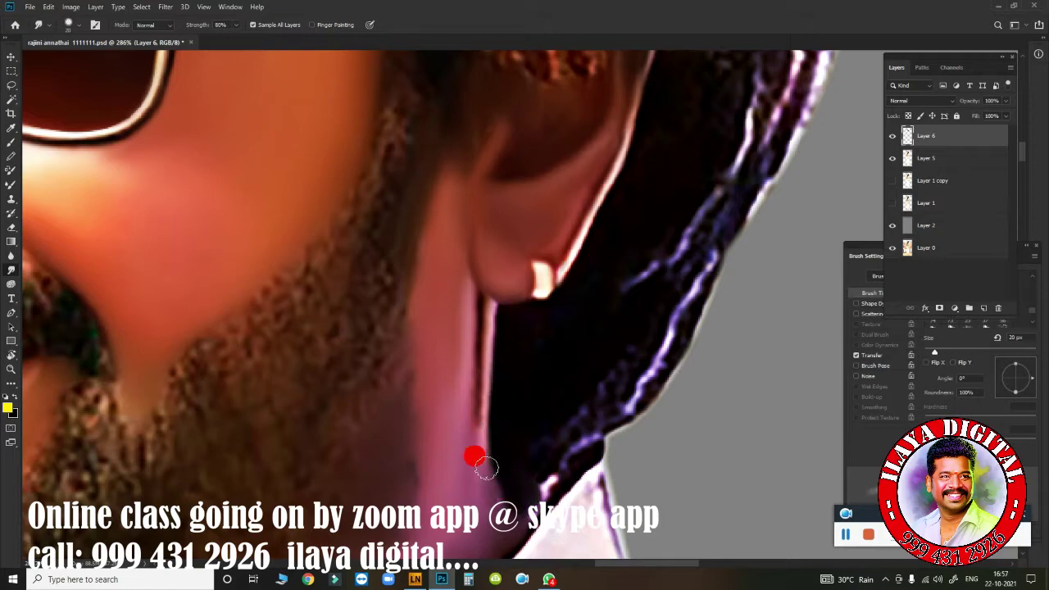
left_click_drag(530, 480, 517, 514)
key("bracketright")
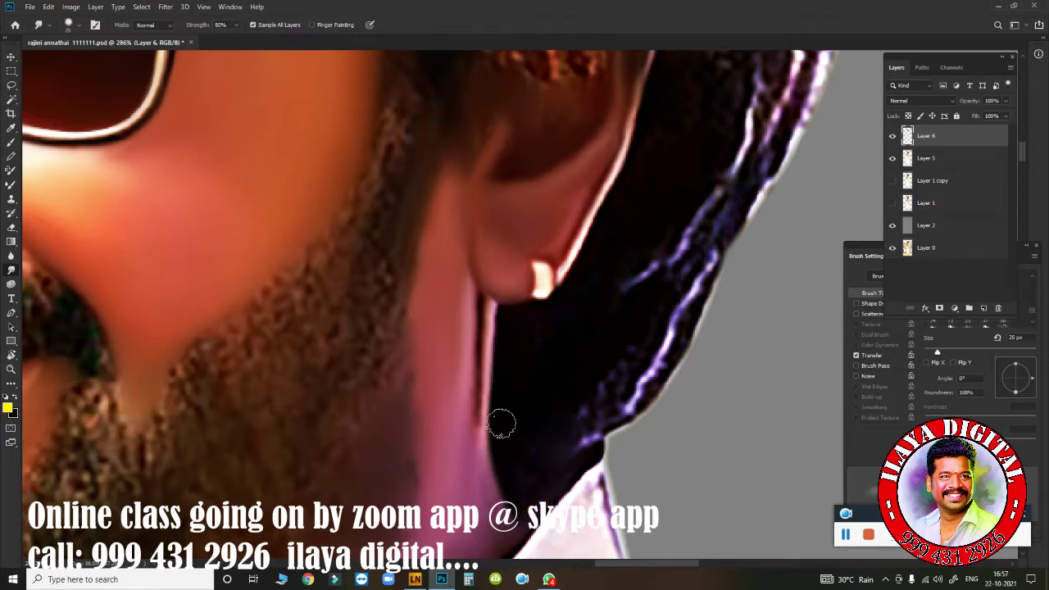
scroll(498, 421, "down", 5)
key("bracketright")
key("bracketright")
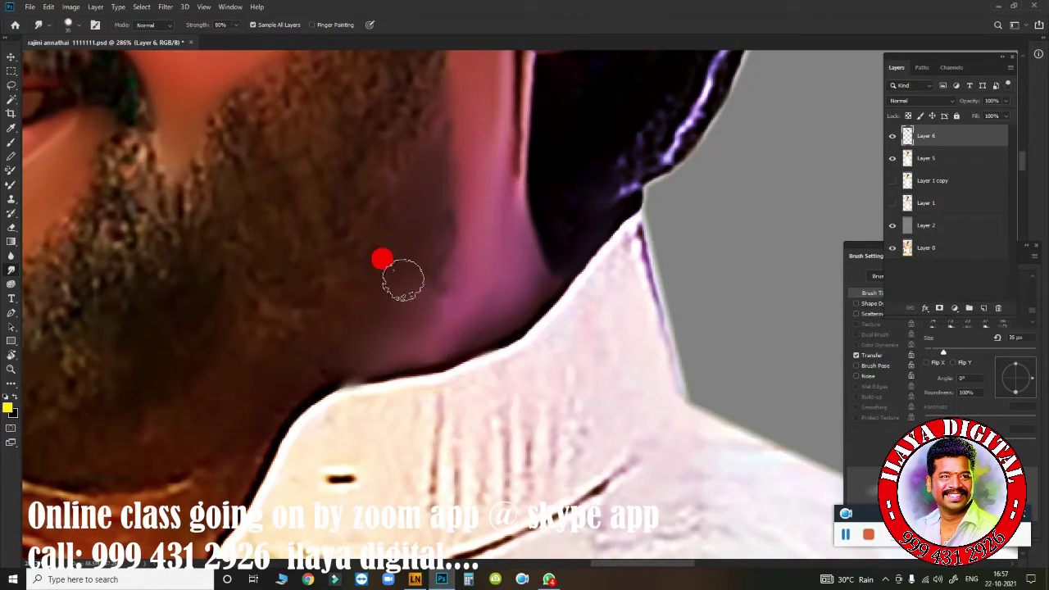
mouse_move(450, 305)
left_mouse_down()
mouse_move(308, 385)
mouse_move(417, 312)
left_mouse_up()
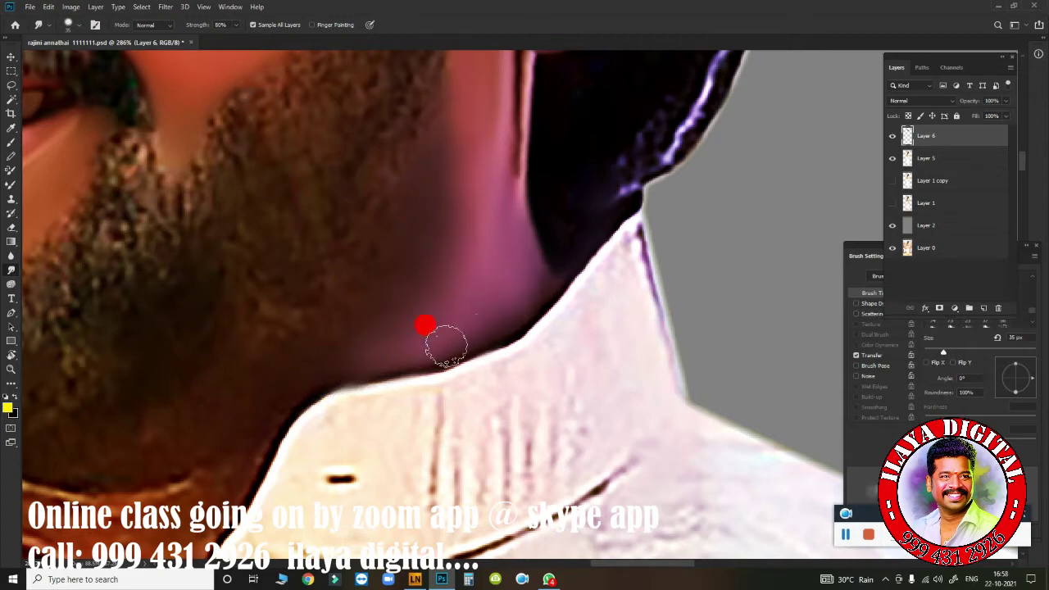
Step: Smooth the painted hair beside the ear, check the result, and stop the screen recording
scroll(488, 444, "down", 4)
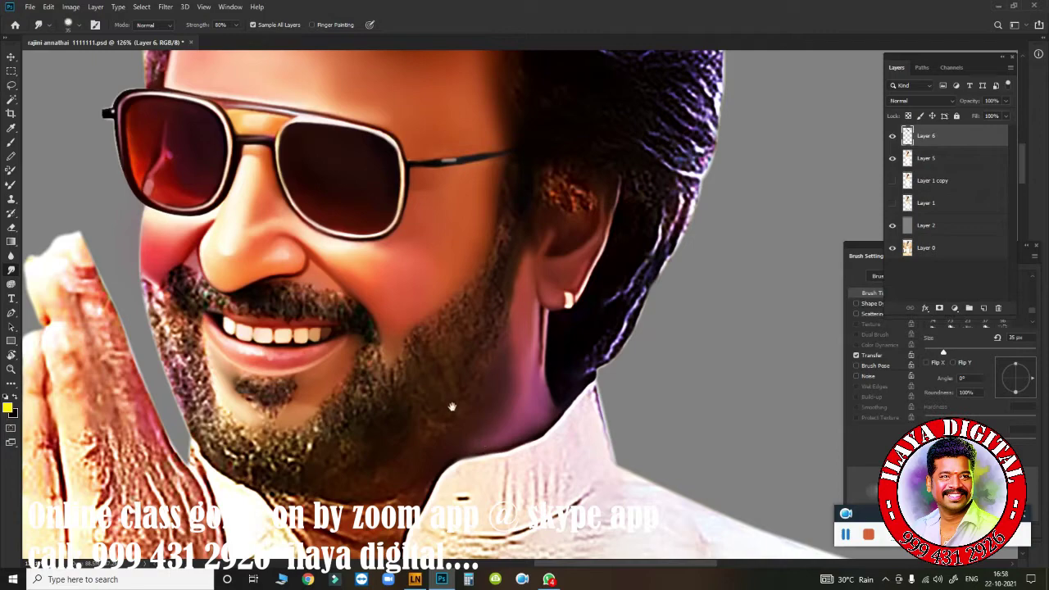
left_click_drag(537, 191, 582, 184)
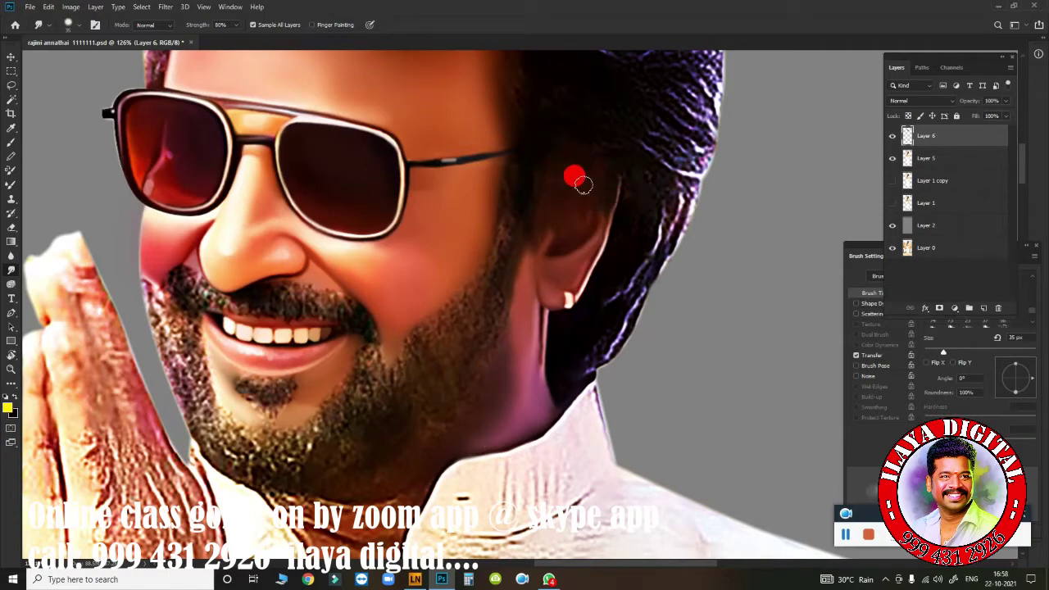
scroll(547, 401, "down", 3)
scroll(508, 377, "up", 4)
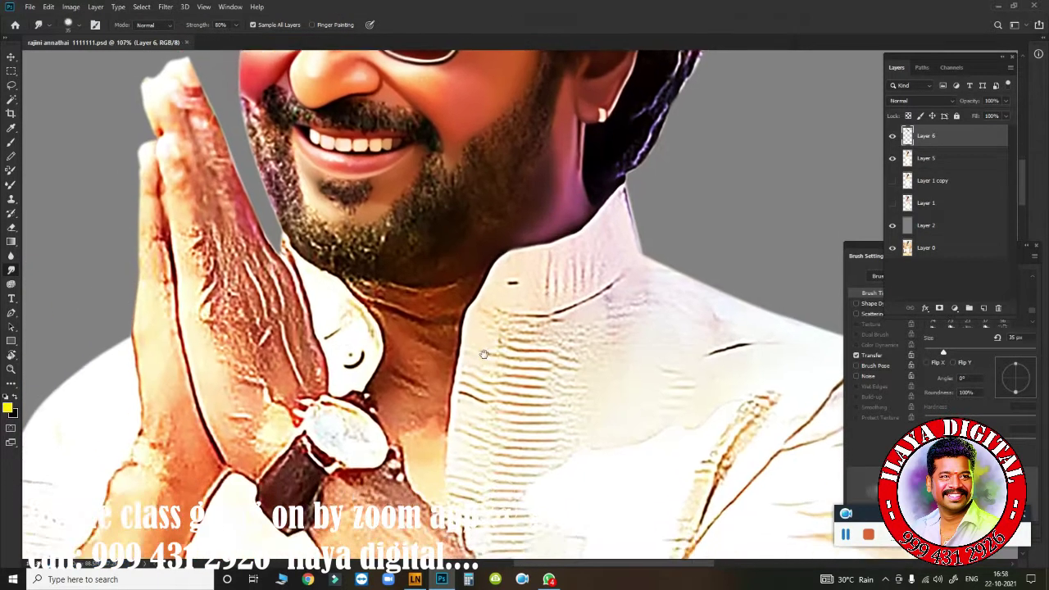
scroll(492, 361, "down", 4)
scroll(473, 345, "up", 3)
key("ctrl+F7")
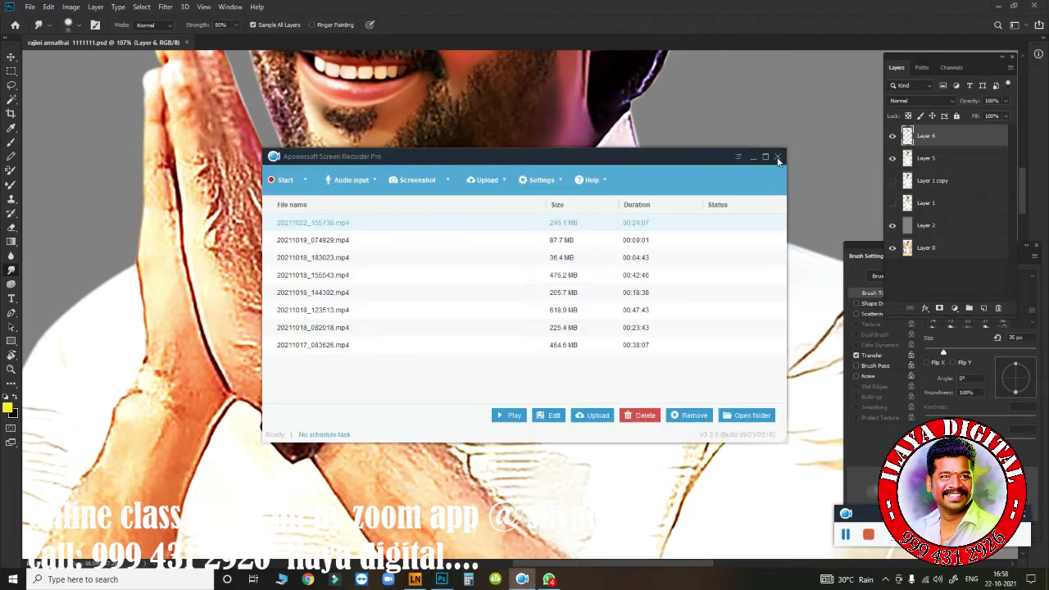
Step: Close the recorder bar, delete 20211019_074929.mp4 from the recordings list, and start a new recording
left_click(778, 158)
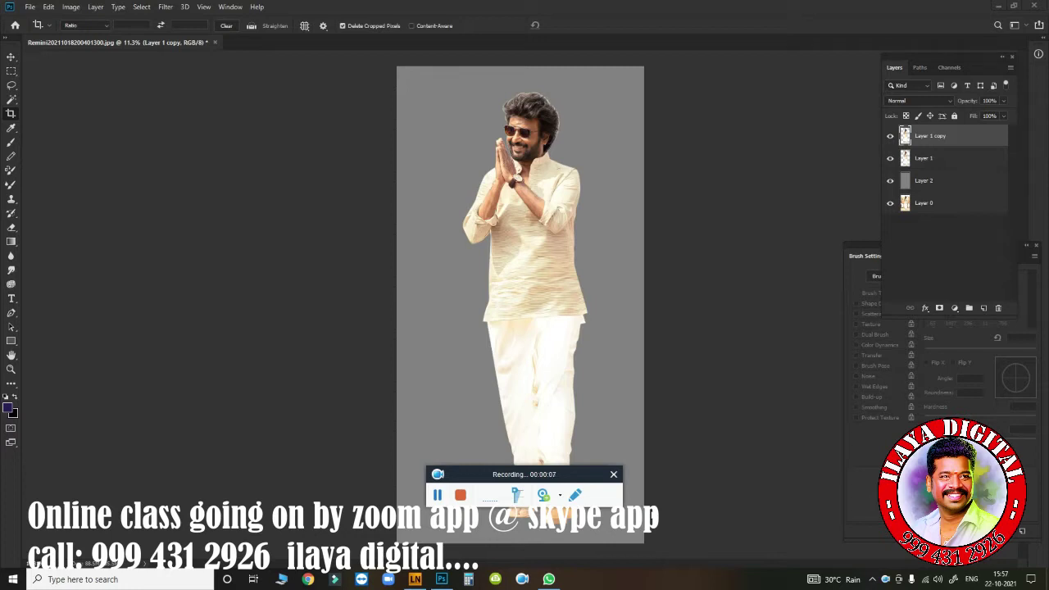
left_click(614, 474)
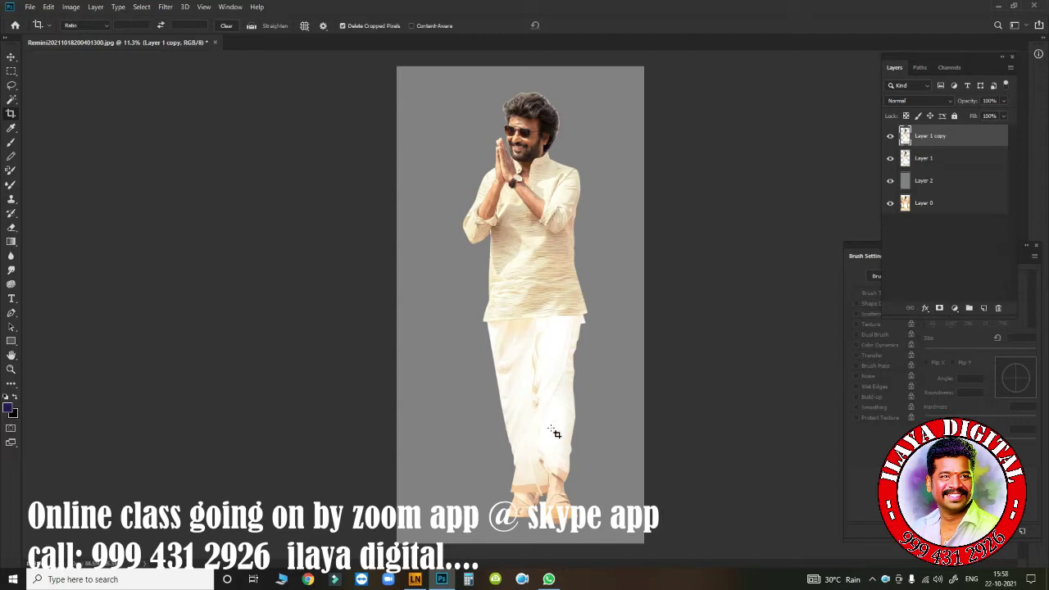
left_click(522, 579)
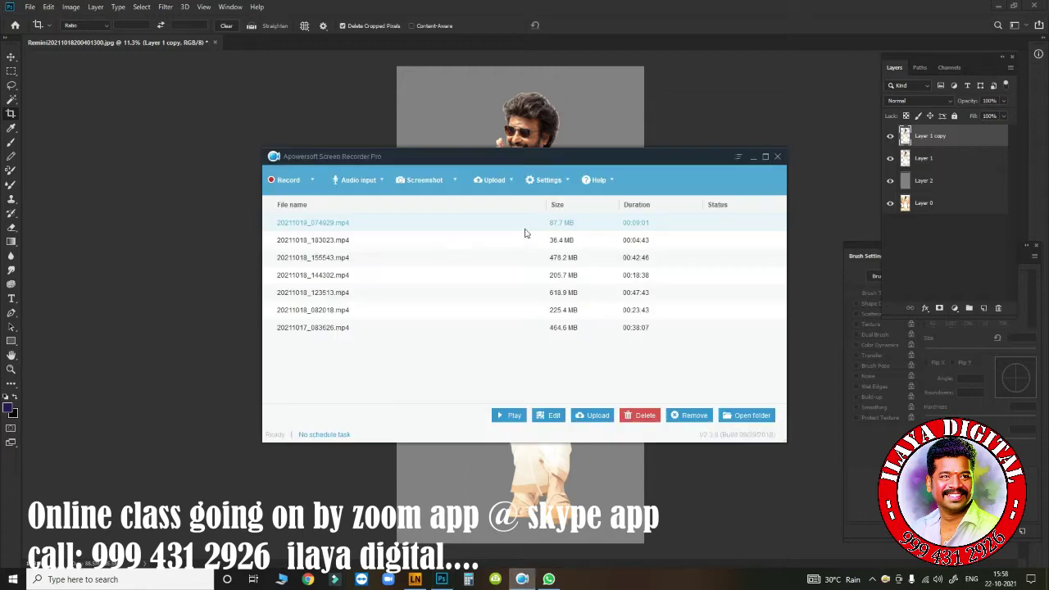
left_click(639, 416)
key("Return")
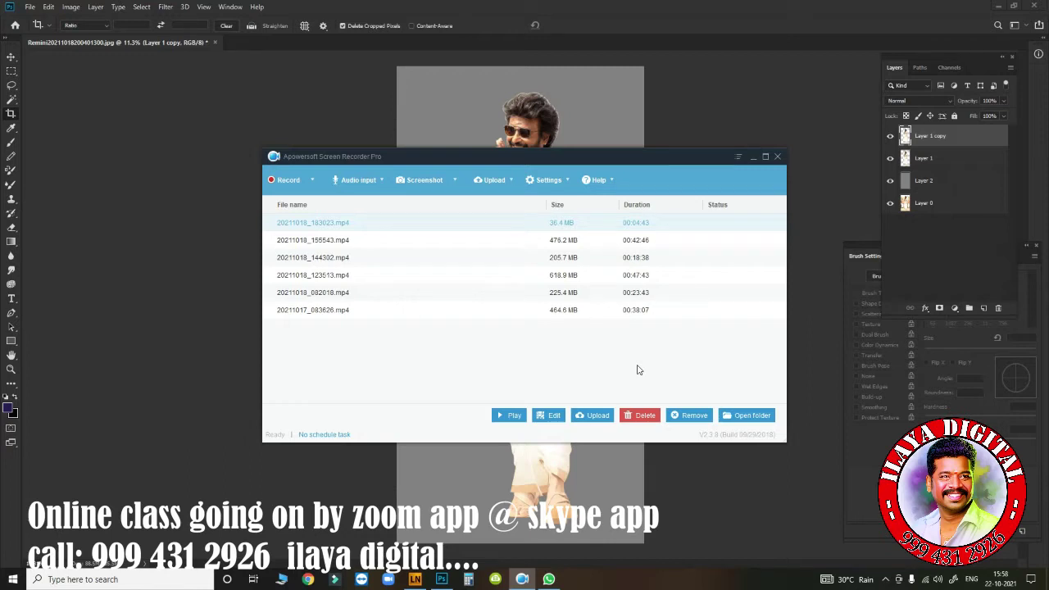
left_click(287, 179)
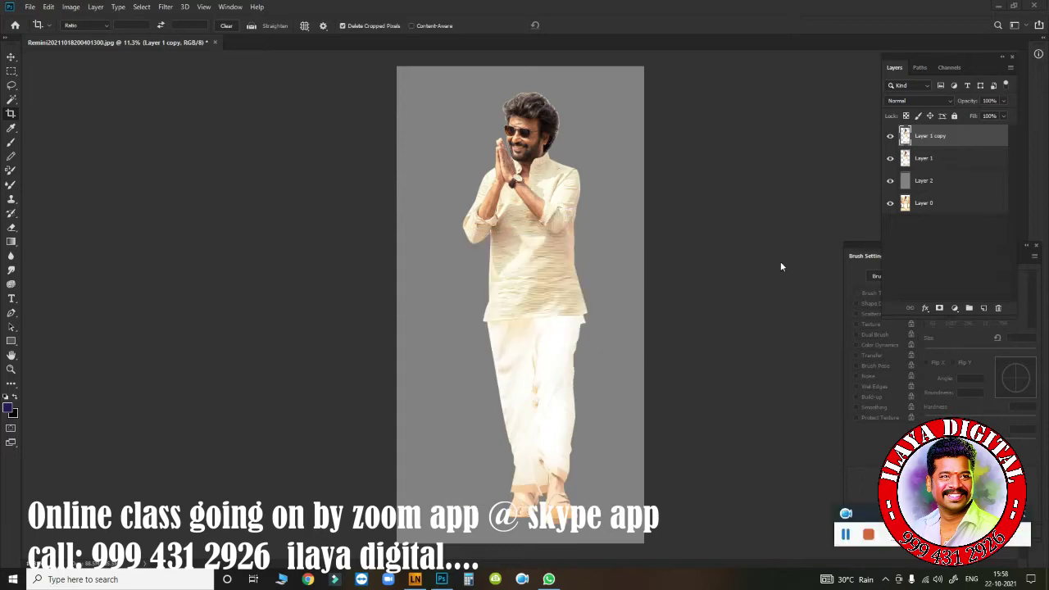
Step: Cancel the accidental rotated crop, switch to Move, browse the adjustments menu and zoom to 100%
left_click(549, 259)
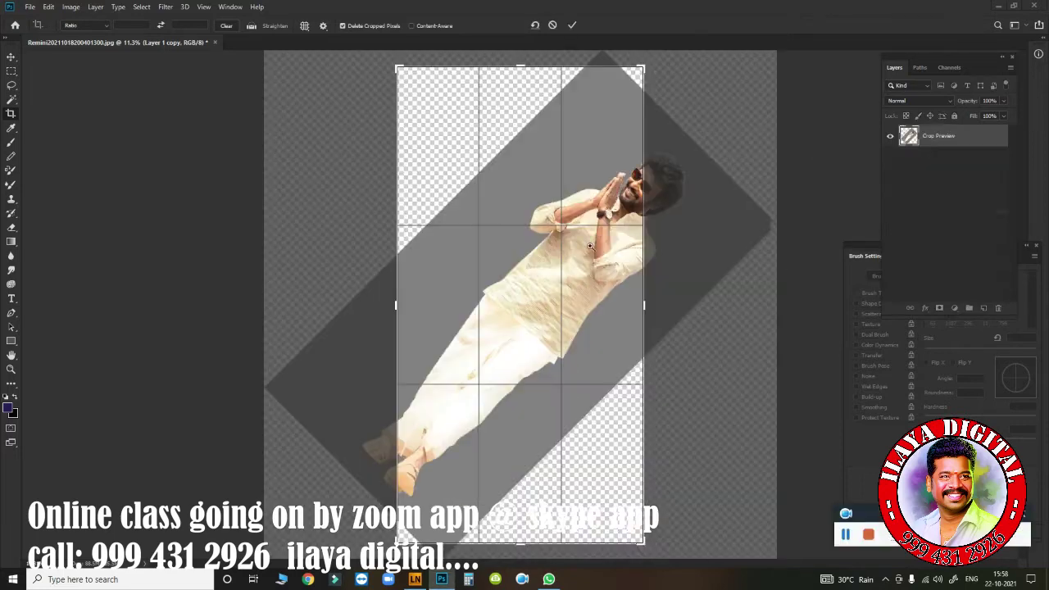
key("Escape")
key("v")
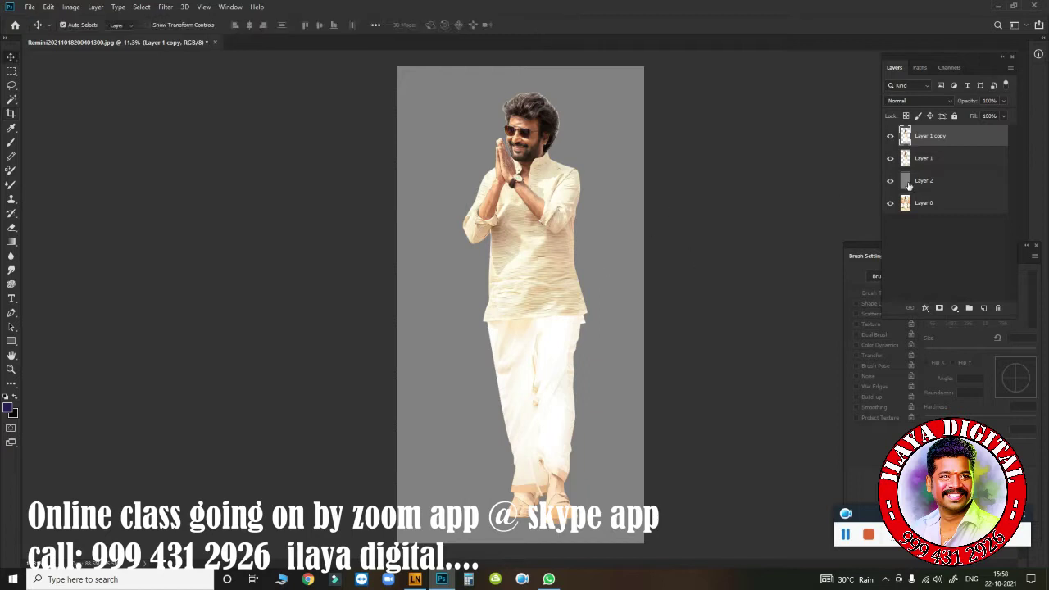
left_click(893, 181)
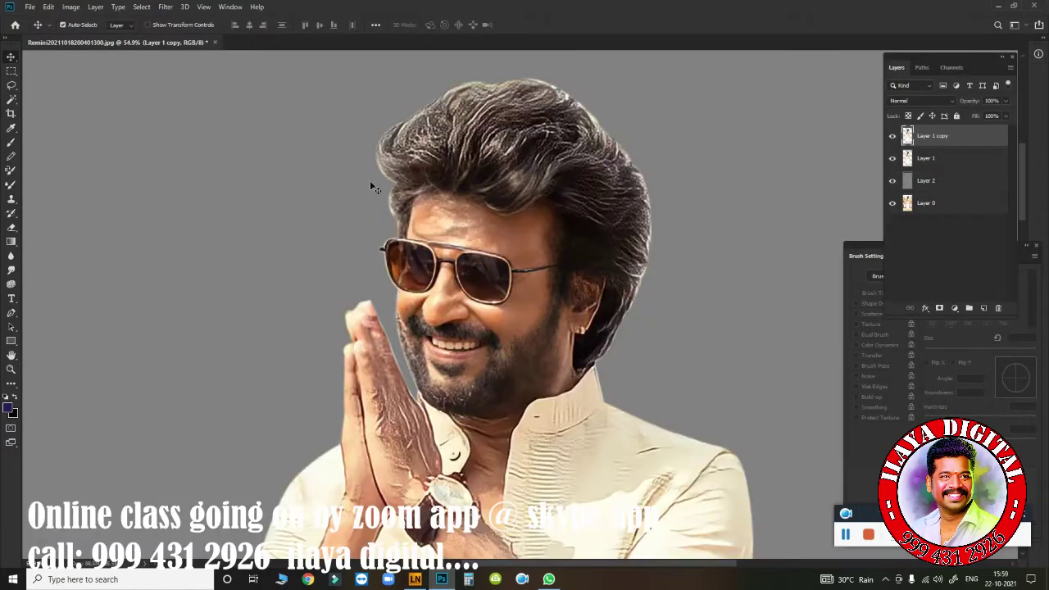
left_click(69, 8)
mouse_move(88, 36)
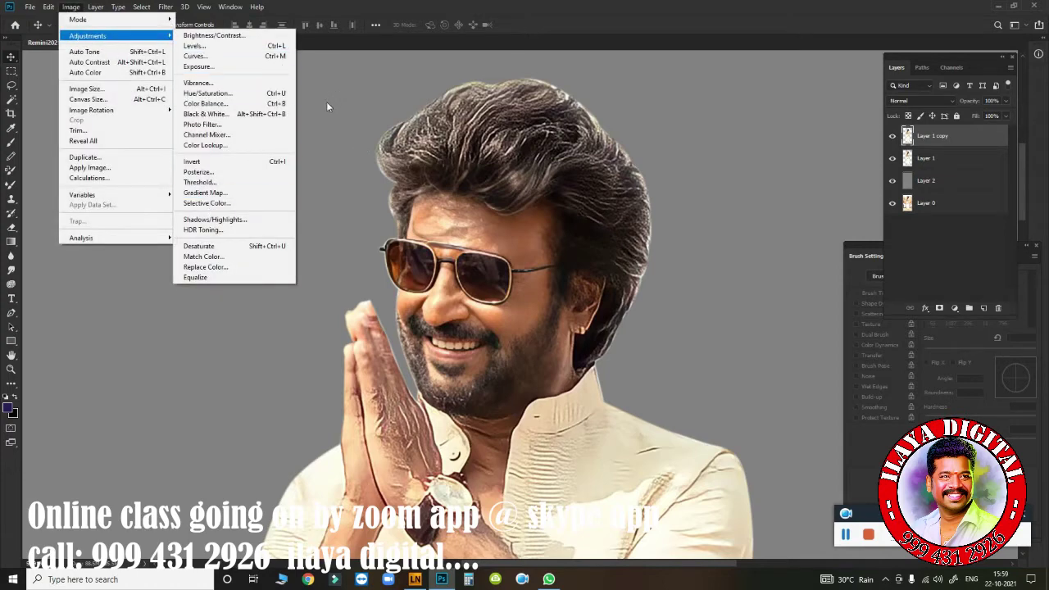
left_click(322, 147)
key("alt+i")
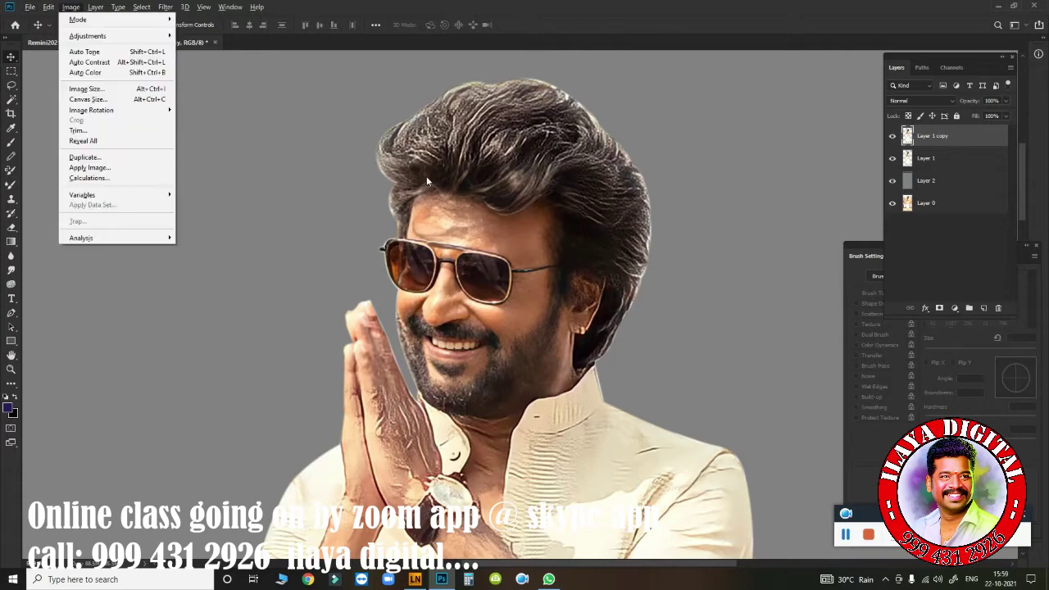
left_click(344, 277)
key("ctrl+plus")
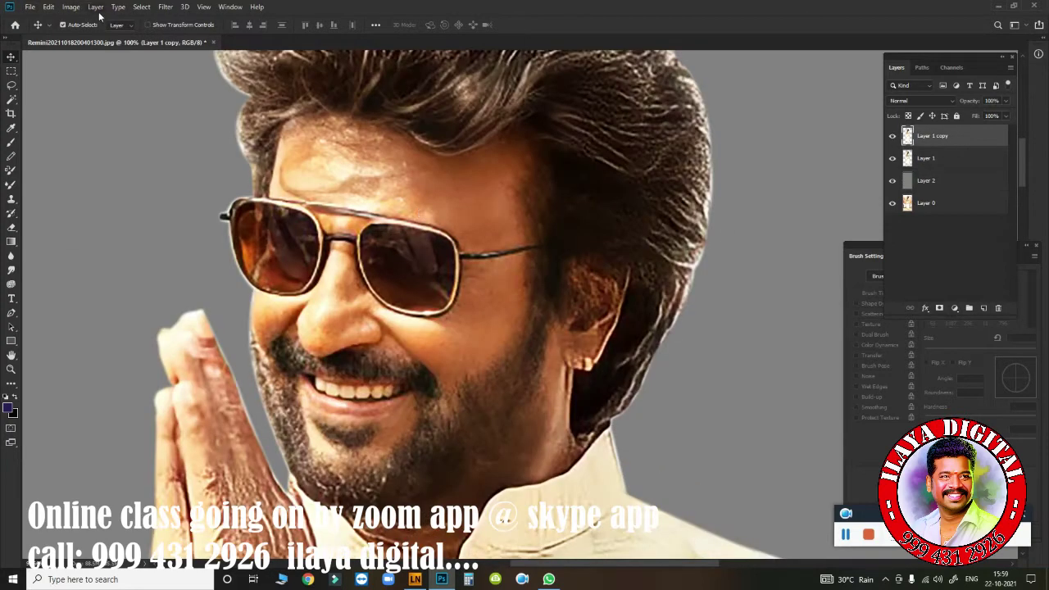
Step: Open Match Color, then reduce the brush to 200 px and pick the Mixer Brush
left_click(77, 10)
left_click(205, 256)
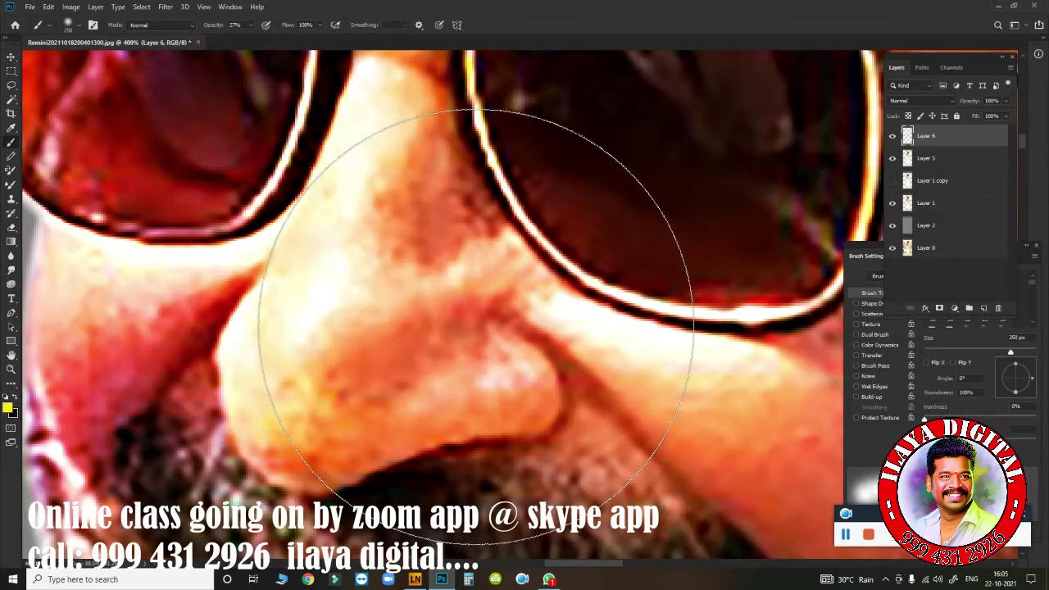
key("bracketleft")
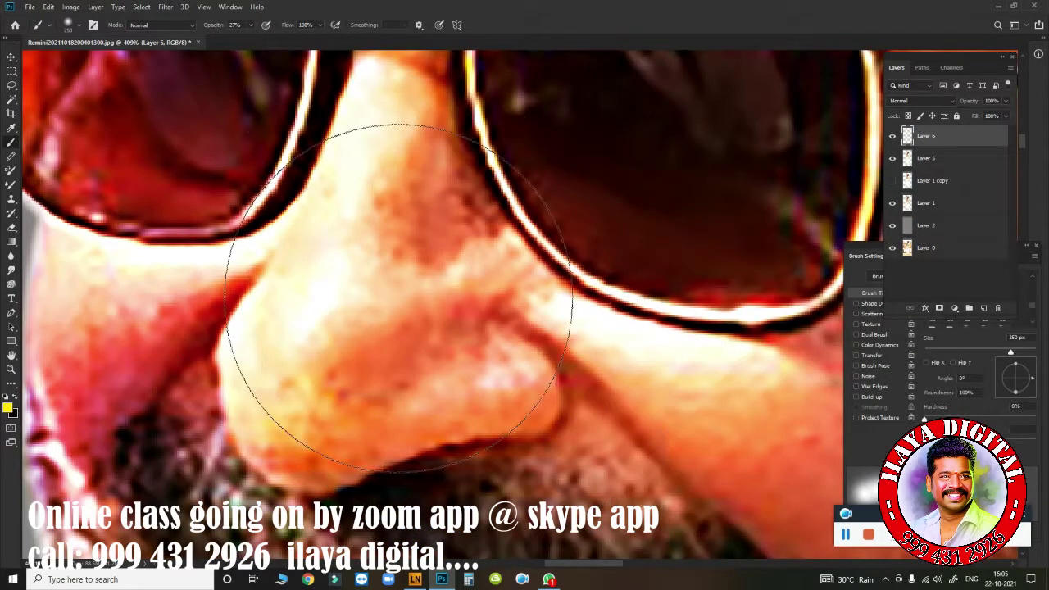
left_click(11, 185)
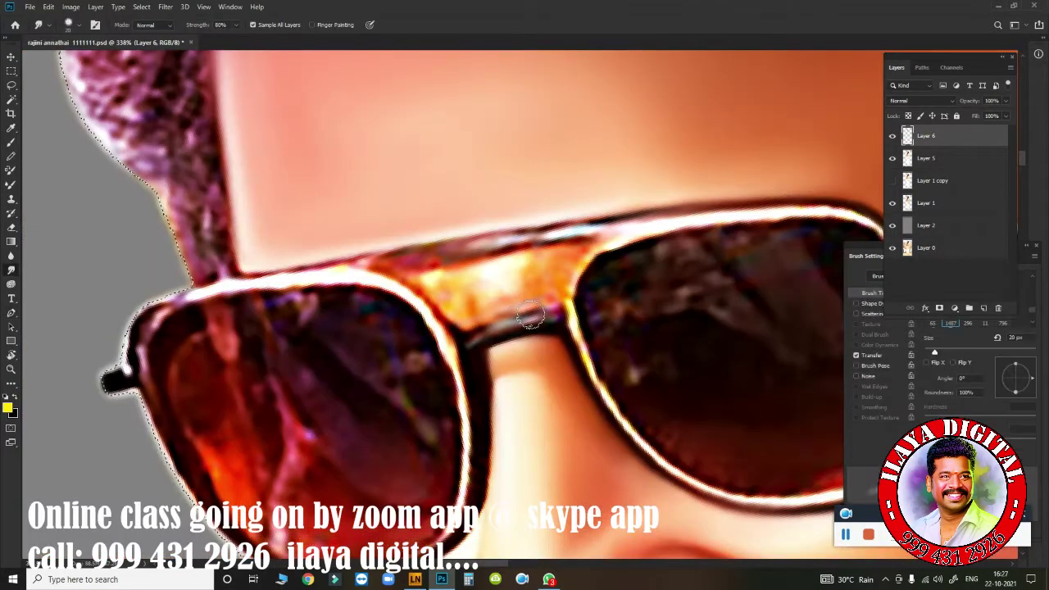
Step: Blend the glasses bridge, the area between lenses, and the top rims of both lenses
left_click_drag(530, 315, 532, 313)
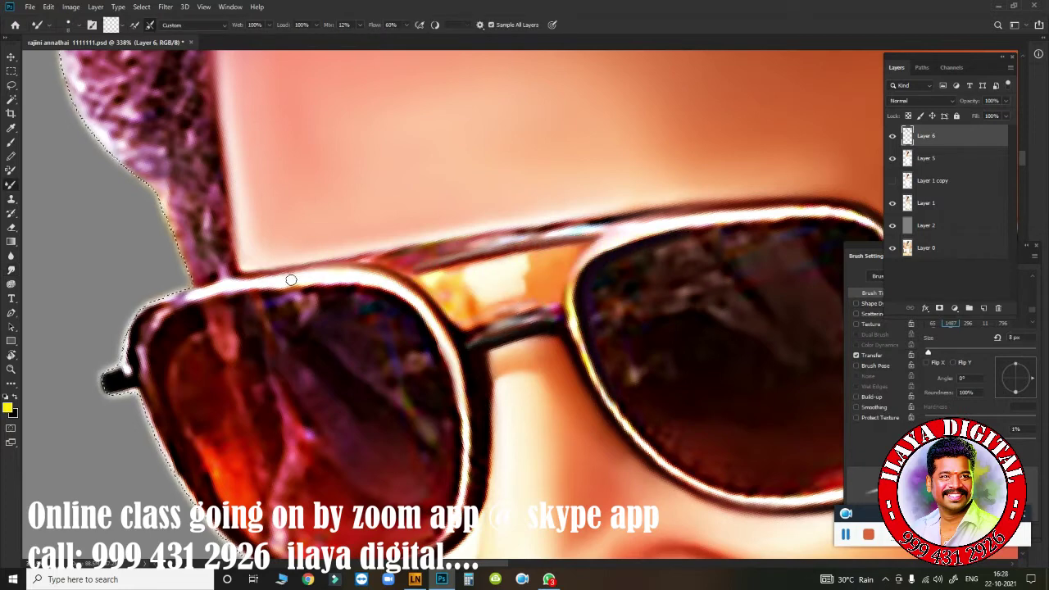
mouse_move(320, 279)
left_mouse_down()
mouse_move(392, 285)
mouse_move(449, 362)
mouse_move(452, 422)
left_mouse_up()
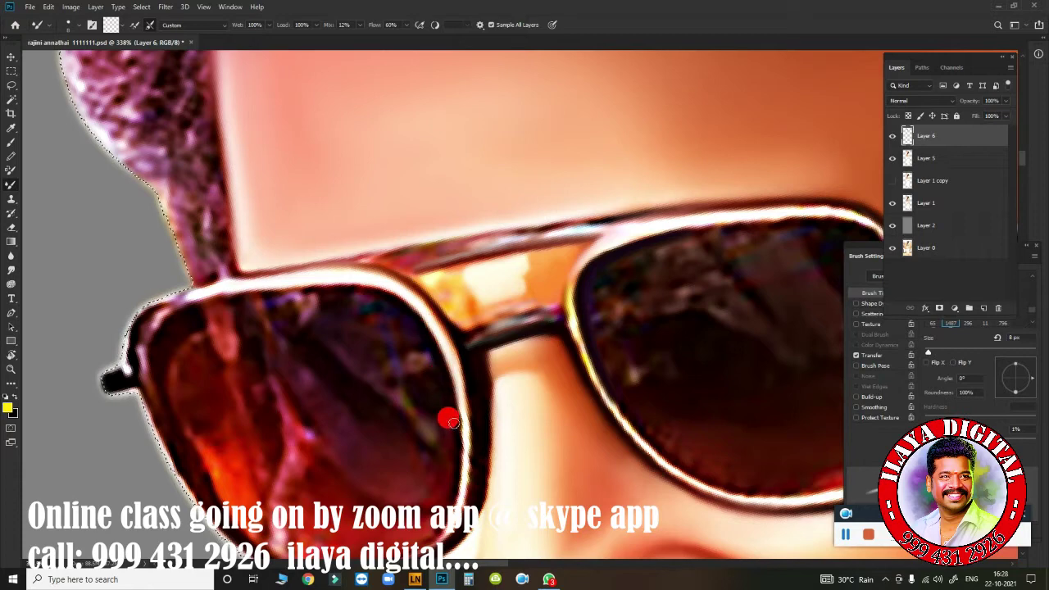
left_click_drag(460, 321, 546, 292)
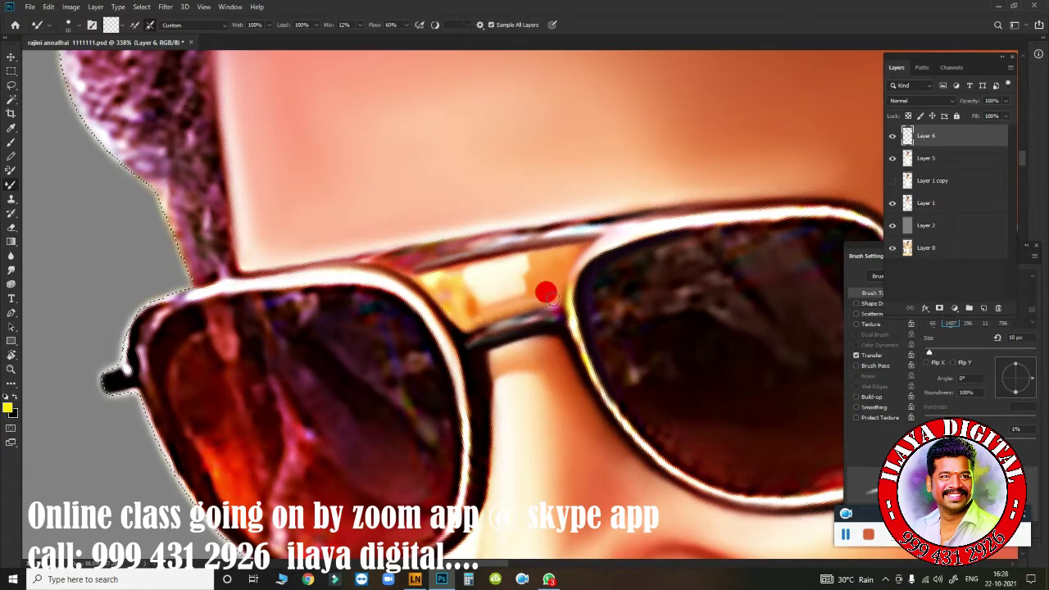
mouse_move(469, 314)
left_mouse_down()
mouse_move(429, 278)
mouse_move(464, 300)
mouse_move(466, 257)
mouse_move(562, 244)
mouse_move(625, 211)
left_mouse_up()
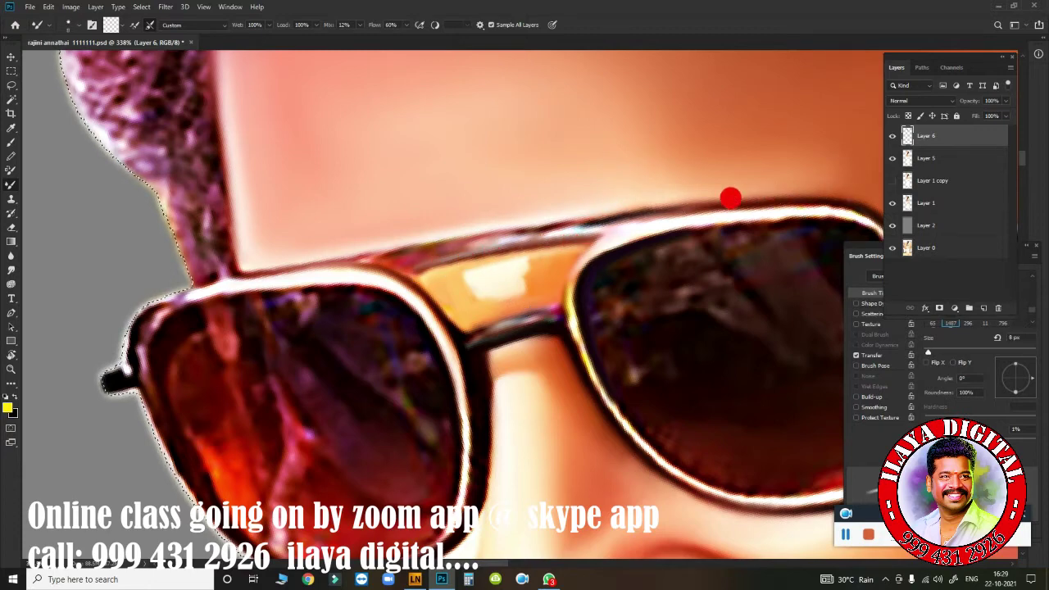
left_click_drag(731, 197, 690, 202)
left_click_drag(562, 218, 502, 242)
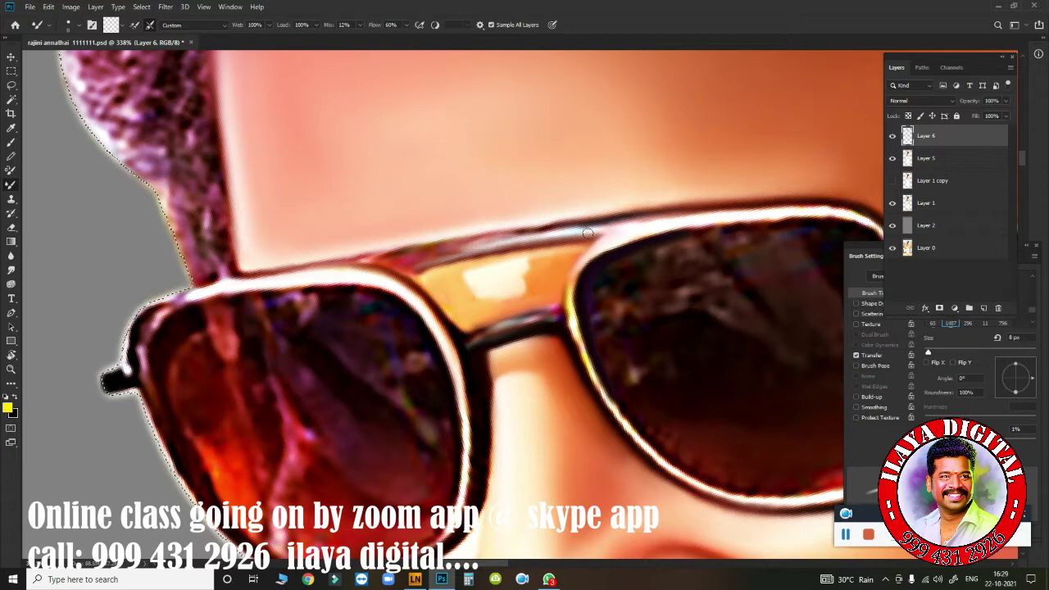
Step: Smooth the right lens rim, the frame's top edge and the nose-bridge edge of the glasses
left_click_drag(613, 227, 616, 226)
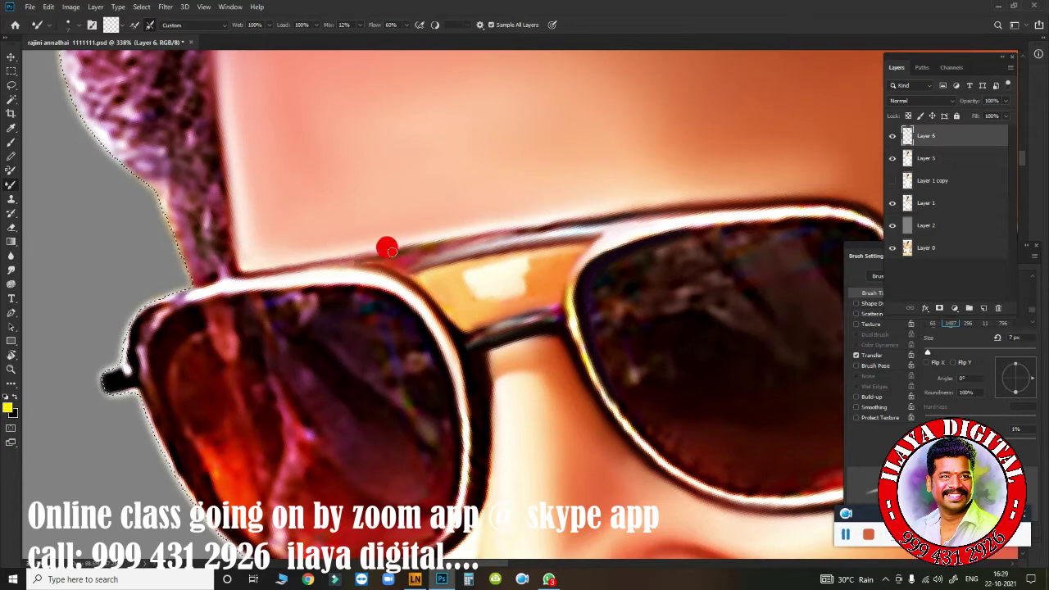
left_click_drag(387, 248, 339, 253)
left_click_drag(405, 253, 636, 212)
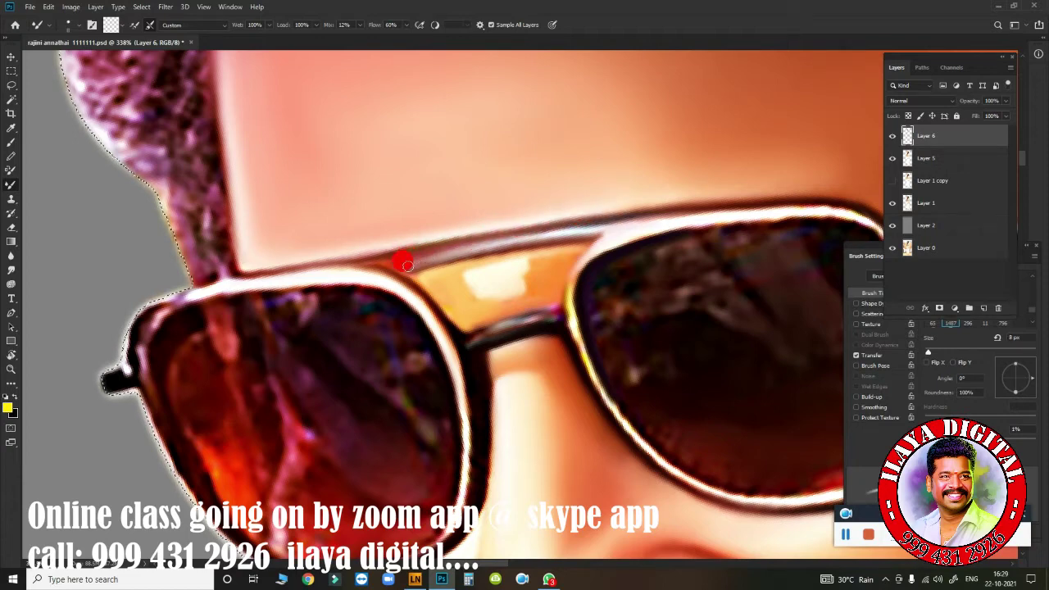
left_click(570, 322)
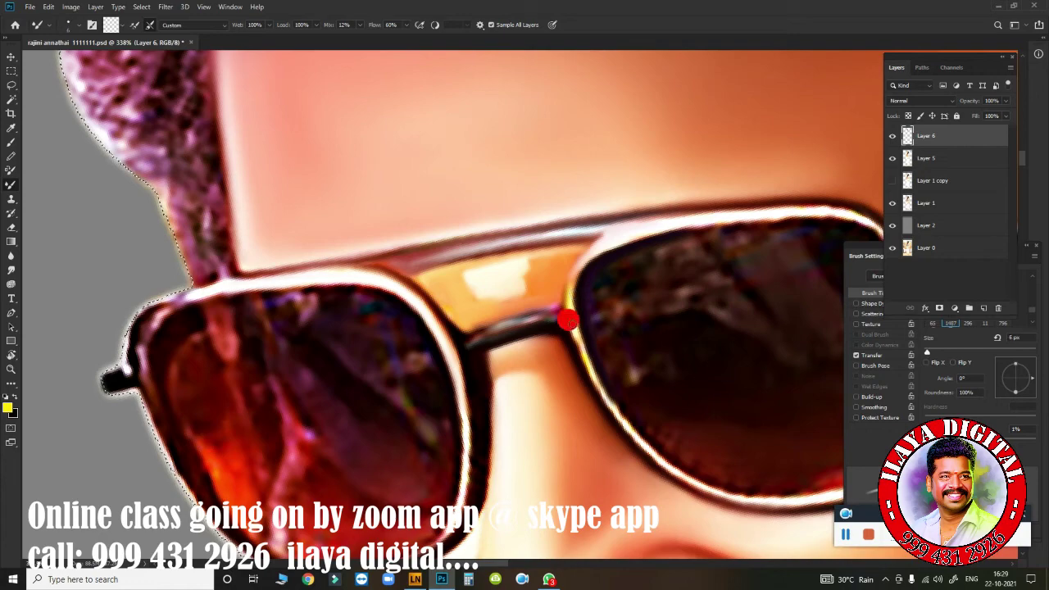
left_click_drag(566, 311, 651, 456)
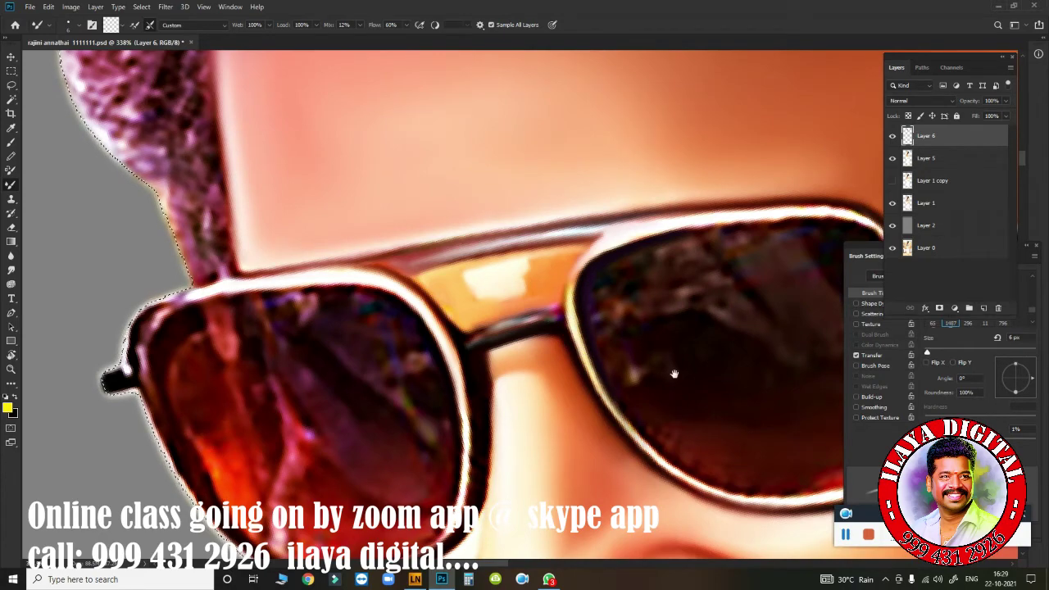
left_click_drag(673, 368, 356, 321)
Step: Start a Pen path tracing the right lens's rim along its upper edge
key("p")
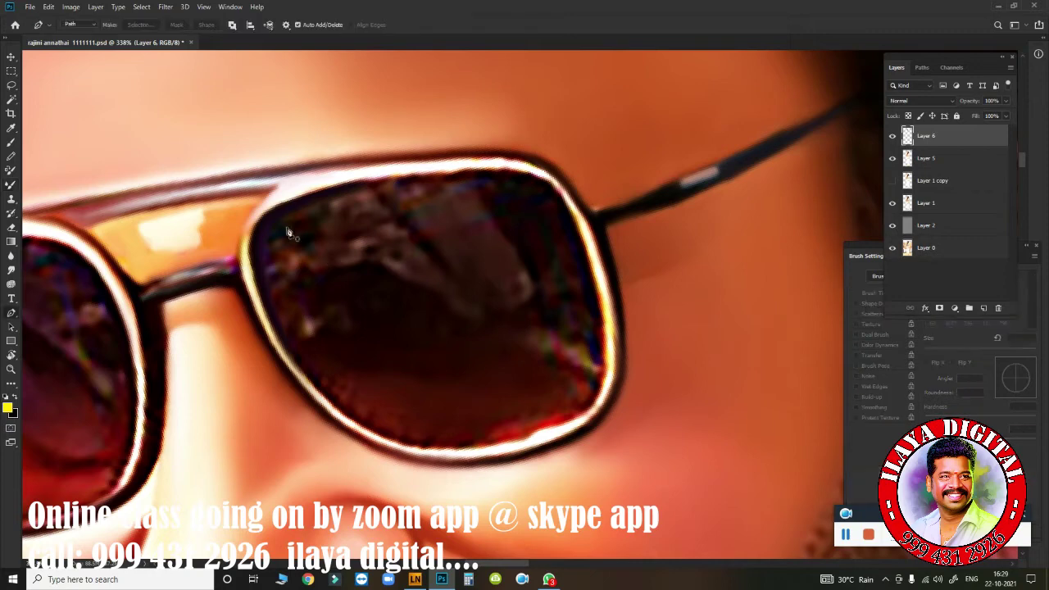
left_click_drag(556, 185, 621, 240)
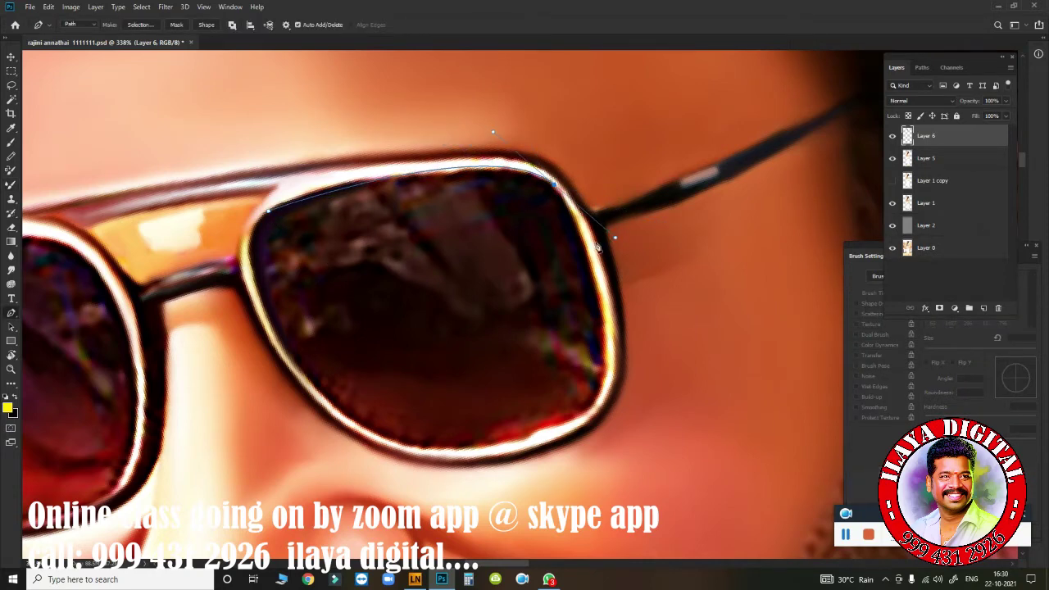
key("Escape")
left_click_drag(282, 209, 317, 195)
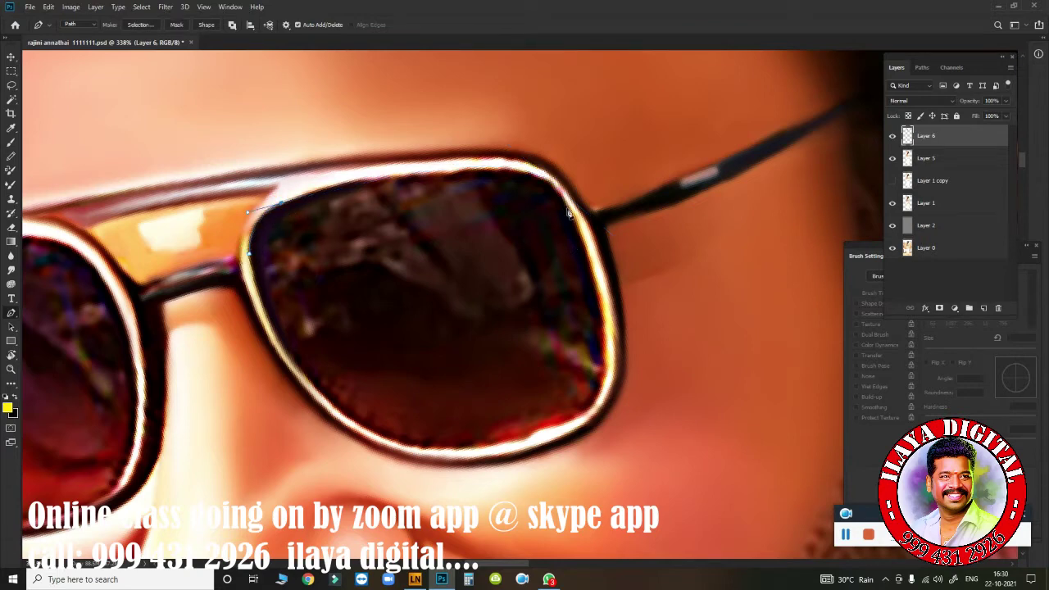
left_click_drag(571, 212, 599, 308)
left_click_drag(576, 238, 603, 296)
Step: Finish the path around the lens bottom and left edge, load it as a selection feathered 1.5 px
mouse_move(592, 403)
left_mouse_down()
mouse_move(547, 474)
mouse_move(556, 480)
left_mouse_up()
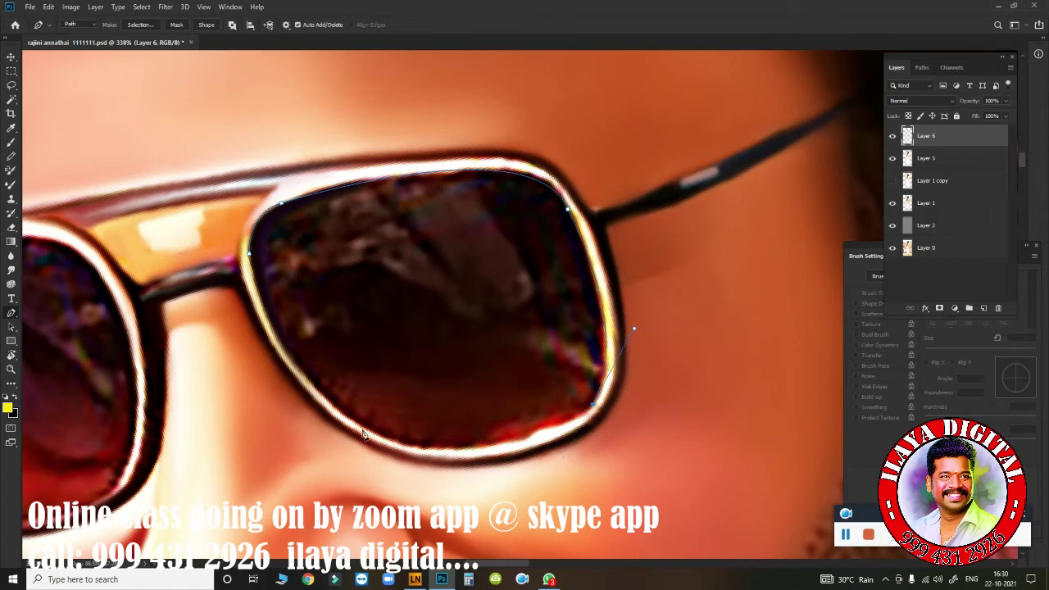
mouse_move(363, 428)
left_mouse_down()
mouse_move(207, 371)
mouse_move(236, 364)
left_mouse_up()
left_click_drag(252, 271, 237, 174)
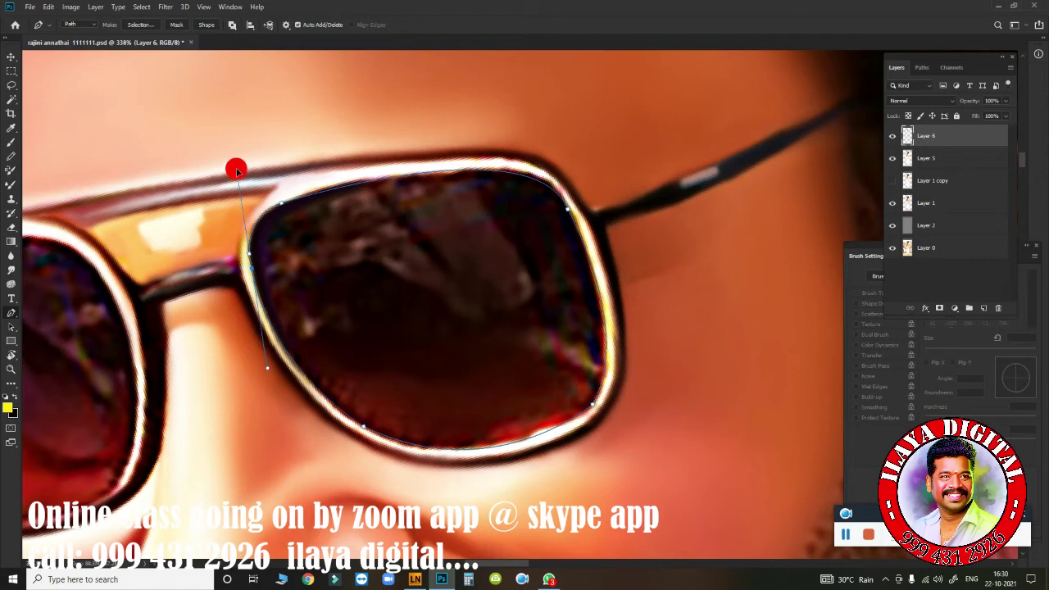
key("ctrl+Return")
key("shift+F6")
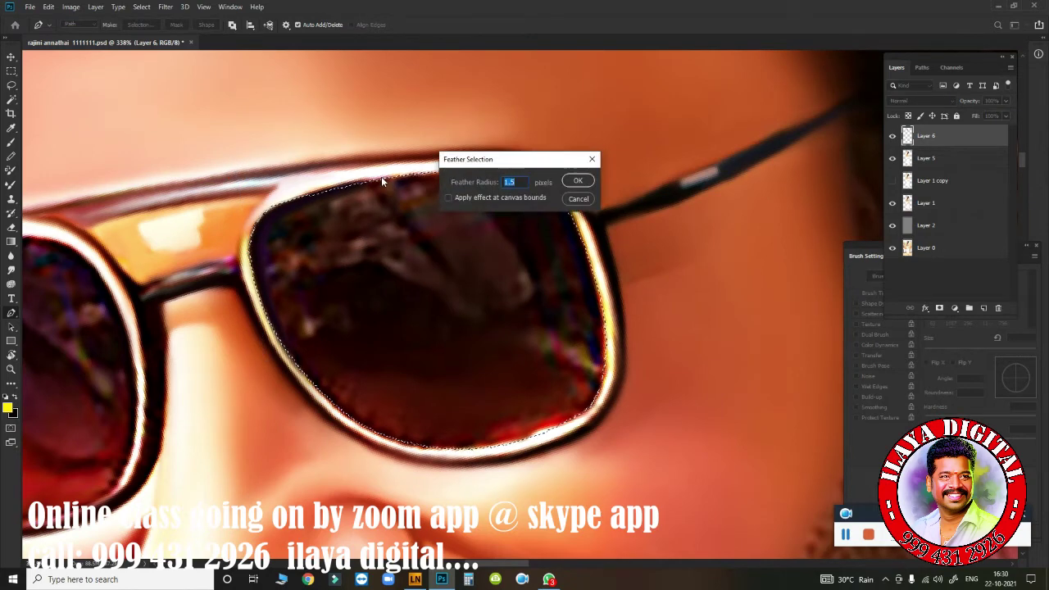
key("Return")
Step: Smudge the lens edges and reflections inside the selection into an even dark tone
key("r")
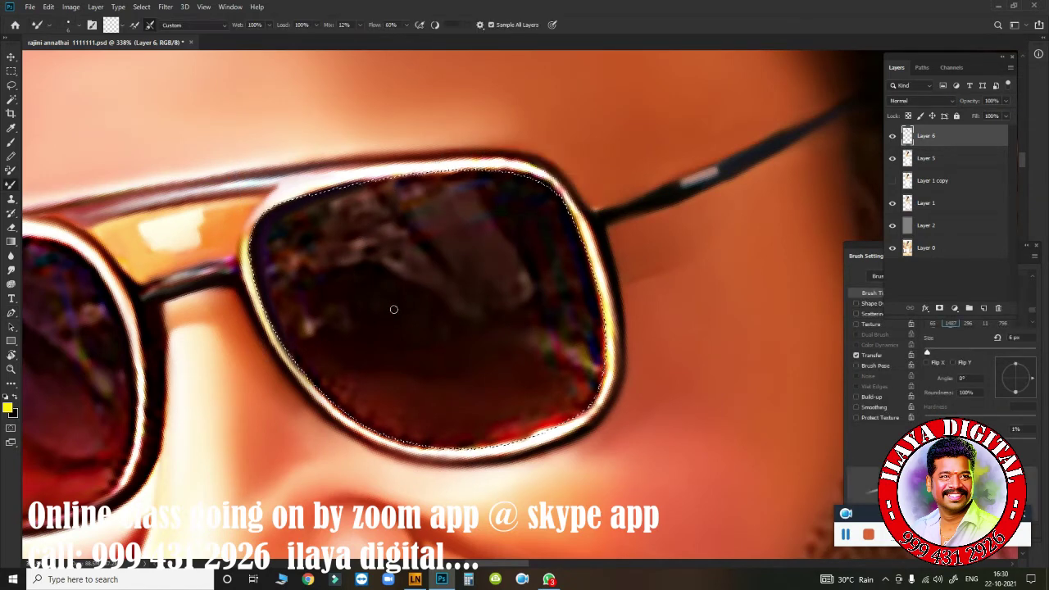
left_click_drag(524, 206, 562, 295)
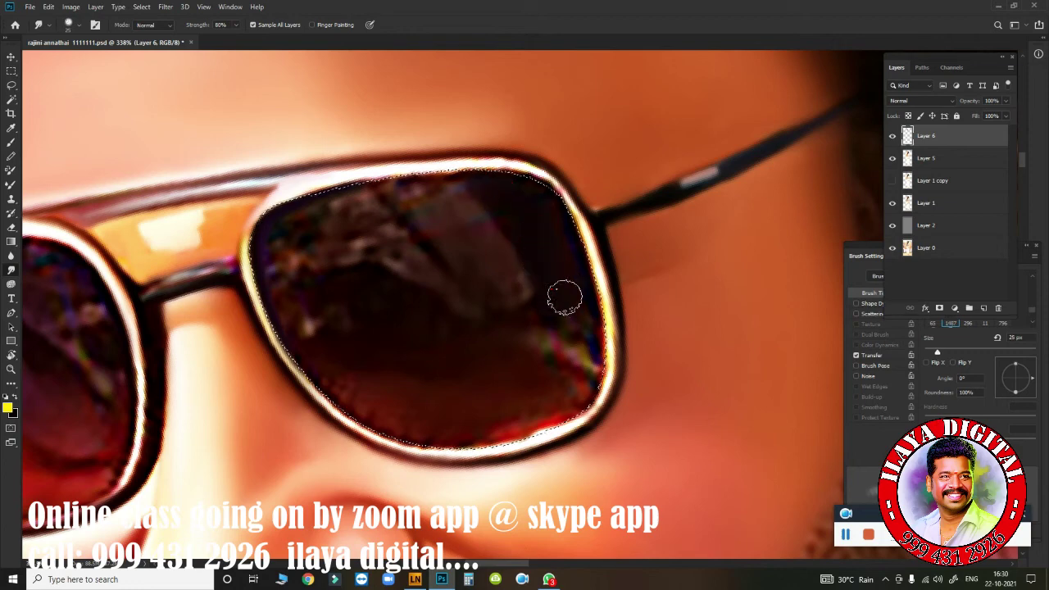
mouse_move(295, 344)
left_mouse_down()
mouse_move(422, 429)
mouse_move(518, 427)
left_mouse_up()
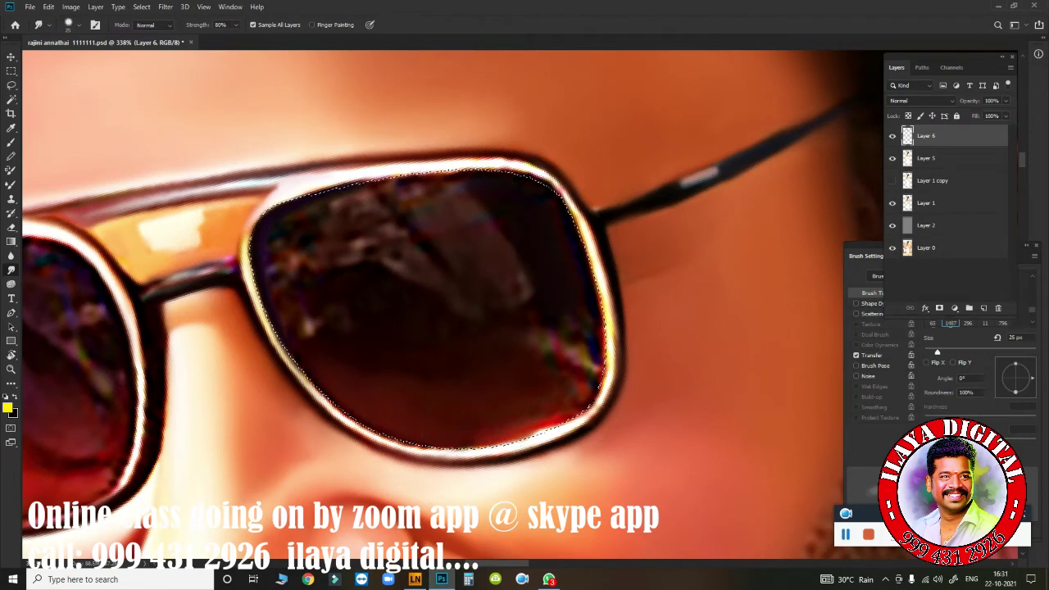
mouse_move(550, 382)
left_mouse_down()
mouse_move(562, 403)
mouse_move(492, 431)
mouse_move(404, 329)
mouse_move(288, 286)
mouse_move(316, 300)
mouse_move(330, 389)
mouse_move(316, 387)
mouse_move(525, 430)
mouse_move(441, 363)
mouse_move(366, 254)
mouse_move(468, 169)
mouse_move(317, 206)
mouse_move(287, 276)
left_mouse_up()
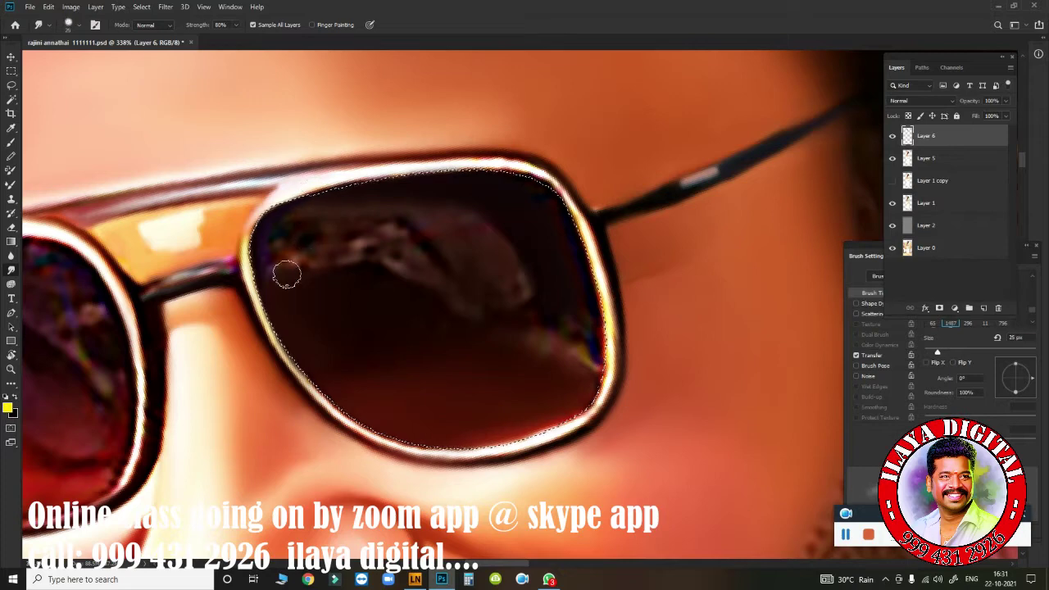
mouse_move(316, 217)
left_mouse_down()
mouse_move(334, 235)
mouse_move(286, 279)
mouse_move(319, 268)
mouse_move(304, 328)
mouse_move(422, 192)
mouse_move(460, 209)
mouse_move(378, 239)
mouse_move(480, 241)
mouse_move(533, 309)
left_mouse_up()
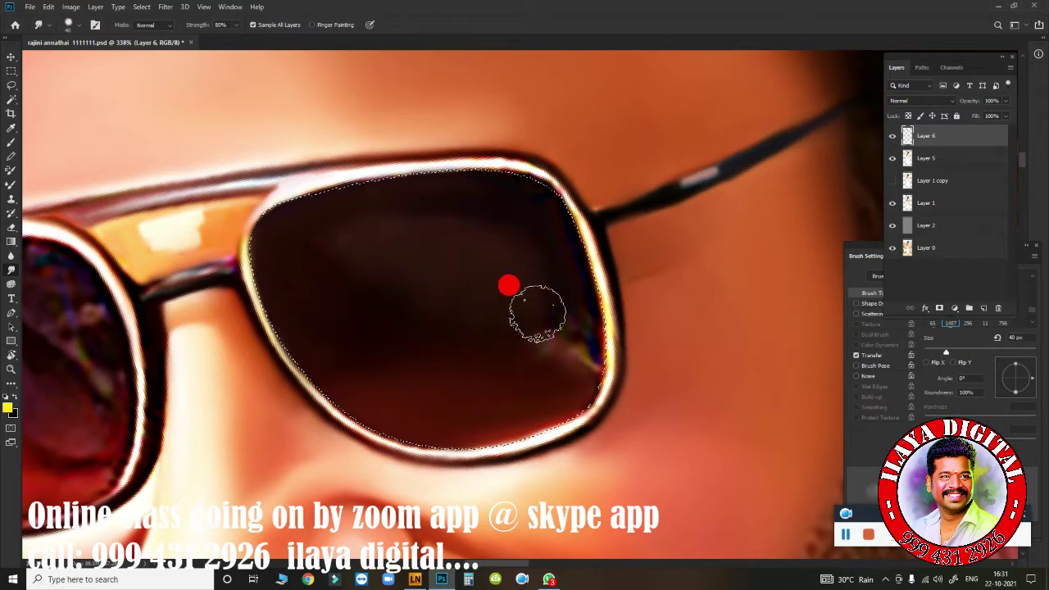
mouse_move(582, 396)
left_mouse_down()
mouse_move(576, 370)
mouse_move(544, 337)
mouse_move(345, 370)
mouse_move(588, 387)
mouse_move(585, 352)
mouse_move(556, 305)
mouse_move(560, 323)
mouse_move(468, 227)
left_mouse_up()
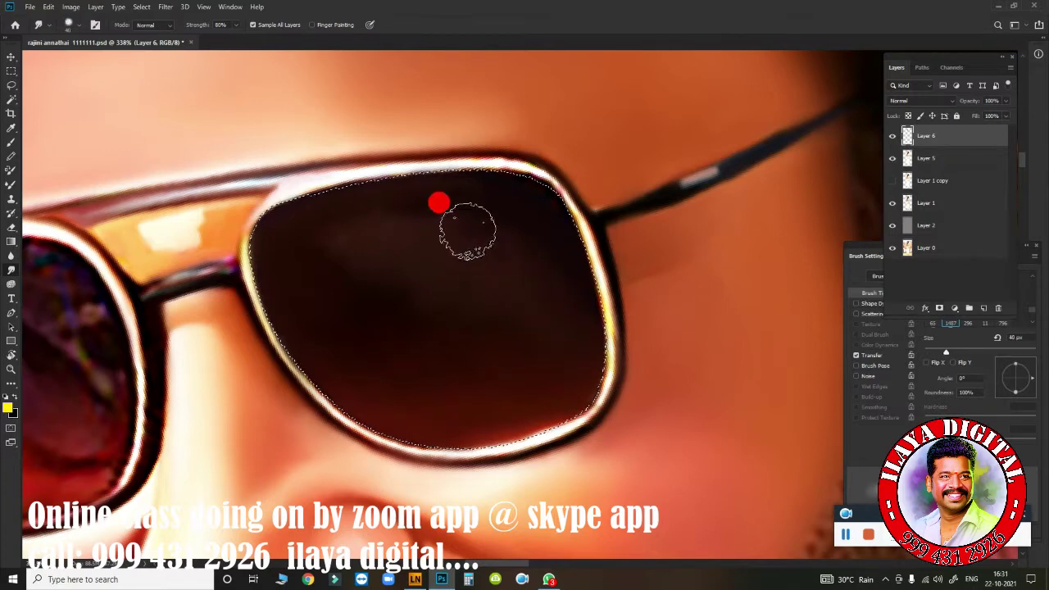
mouse_move(417, 286)
left_mouse_down()
mouse_move(347, 253)
mouse_move(490, 303)
mouse_move(553, 286)
left_mouse_up()
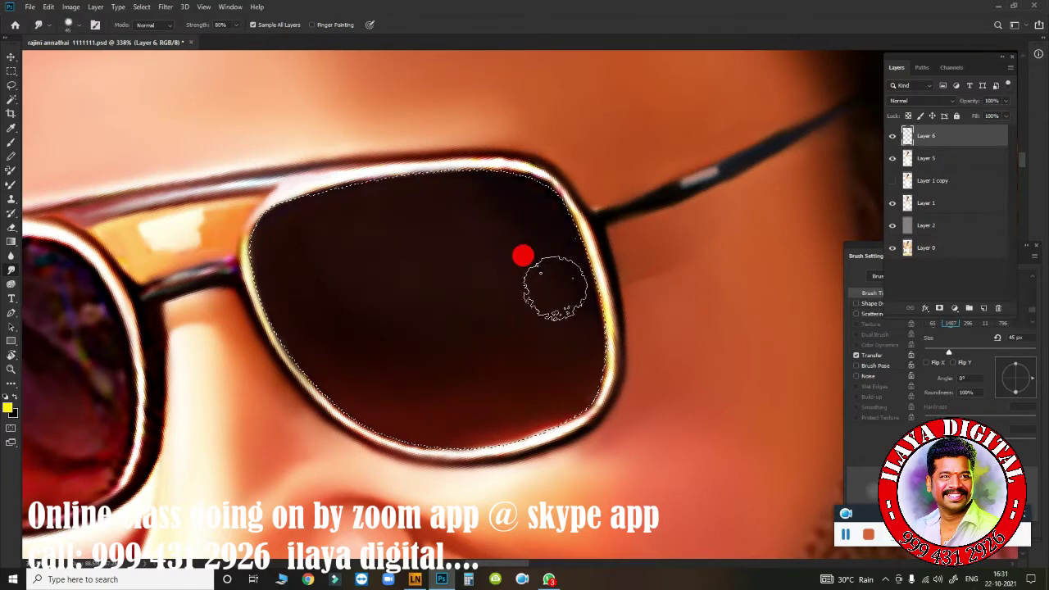
Step: Zoom in on the lens rim and blend its top edge with a slightly larger mixer brush
mouse_move(447, 299)
left_mouse_down()
mouse_move(492, 374)
mouse_move(548, 417)
left_mouse_up()
key("b")
key("bracketright")
key("bracketright")
mouse_move(312, 271)
left_mouse_down()
mouse_move(571, 227)
mouse_move(658, 237)
mouse_move(614, 237)
left_mouse_up()
Step: Smooth the right and left sides of the right lens rim with a 10 px Mixer Brush
mouse_move(685, 253)
left_mouse_down()
mouse_move(703, 259)
mouse_move(741, 328)
mouse_move(719, 284)
mouse_move(775, 432)
mouse_move(787, 516)
left_mouse_up()
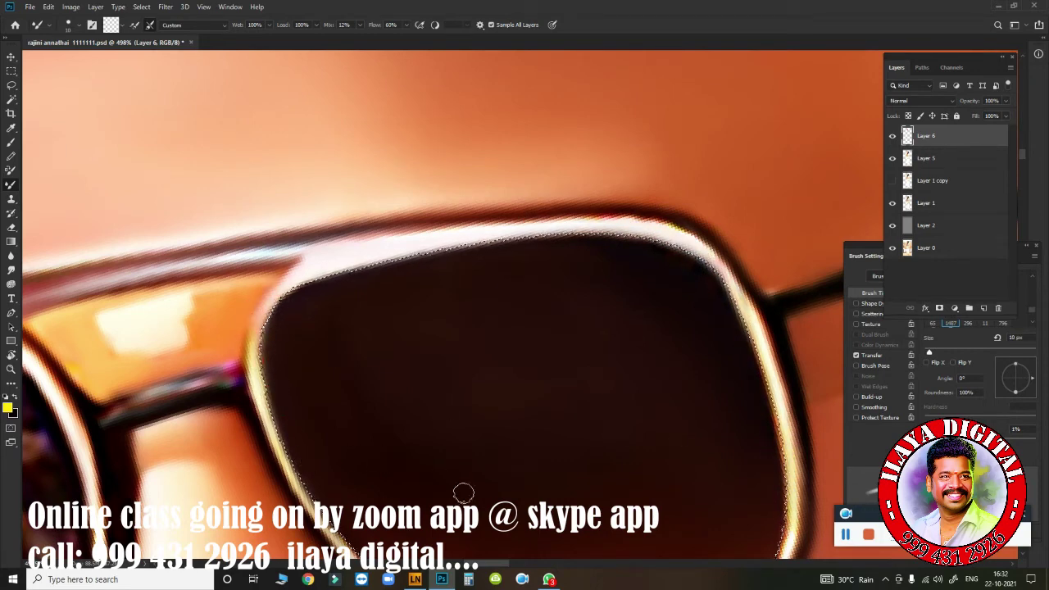
left_click_drag(466, 497, 468, 300)
mouse_move(265, 230)
left_mouse_down()
mouse_move(356, 335)
mouse_move(347, 332)
mouse_move(410, 385)
mouse_move(476, 407)
mouse_move(401, 380)
mouse_move(545, 422)
mouse_move(500, 409)
mouse_move(733, 377)
mouse_move(773, 276)
left_mouse_up()
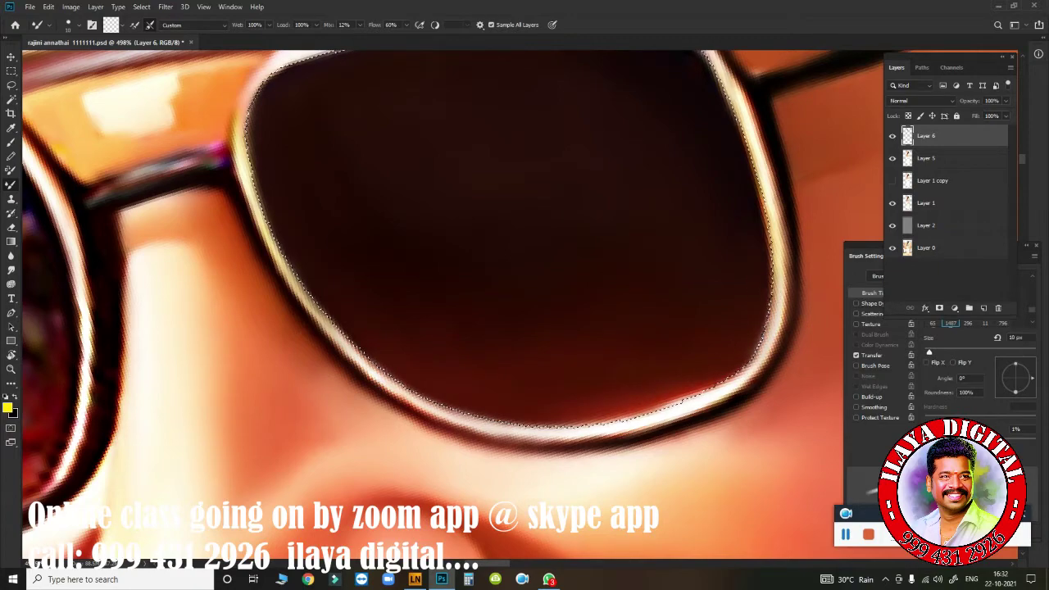
mouse_move(749, 321)
left_mouse_down()
mouse_move(691, 321)
mouse_move(731, 375)
mouse_move(701, 376)
mouse_move(726, 382)
mouse_move(656, 391)
mouse_move(708, 427)
left_mouse_up()
Step: Trace the right lens's lower rim with a path, make it a selection, then deselect
key("p")
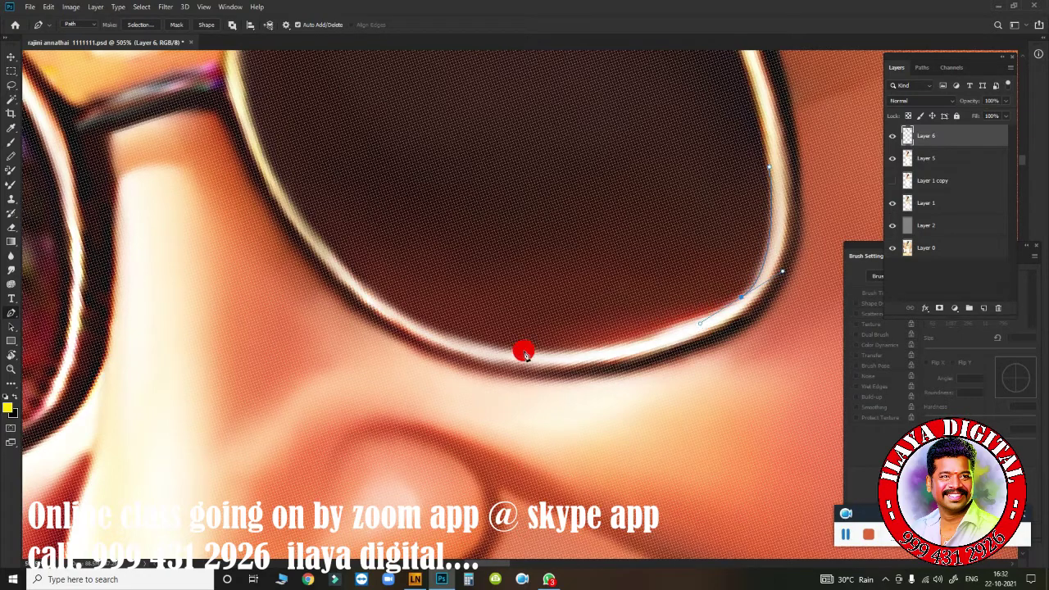
left_click_drag(526, 354, 464, 343)
left_click_drag(615, 347, 405, 369)
key("ctrl+Return")
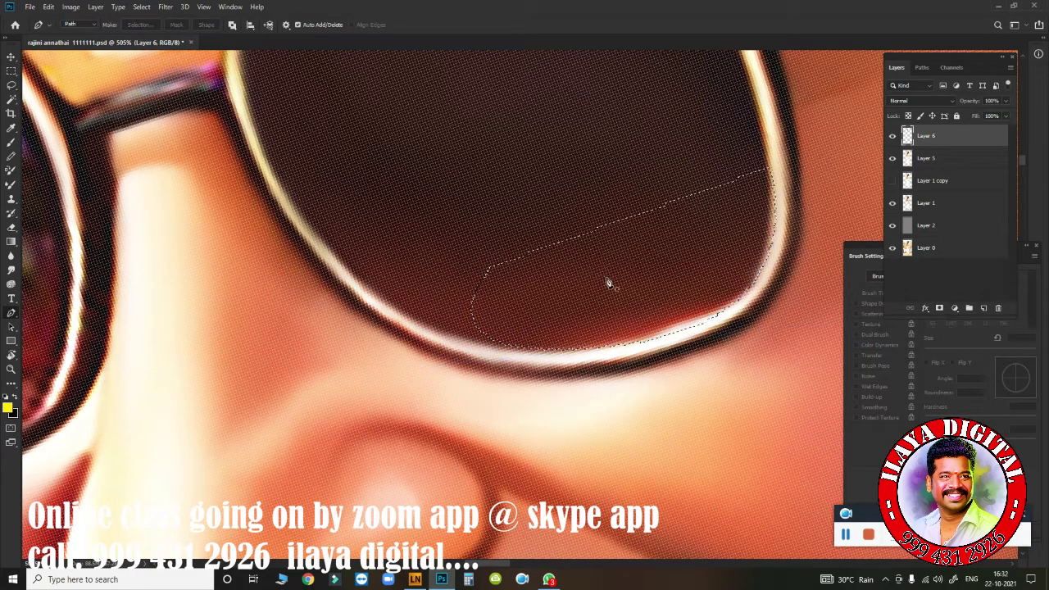
key("r")
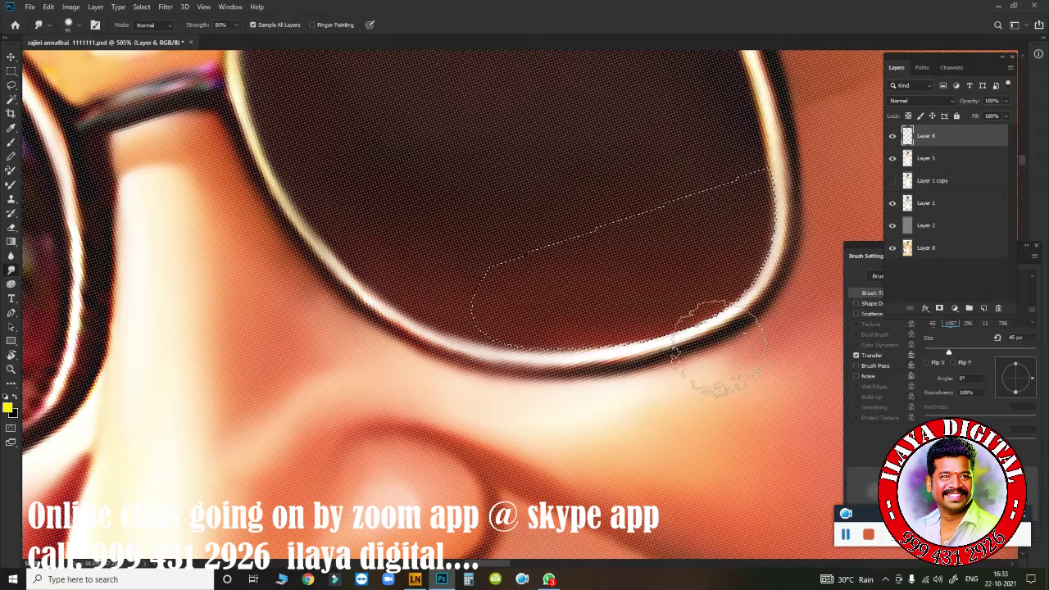
key("ctrl+d")
Step: With a smaller Smudge brush, soften the orange frame highlights and dark edges by the nose bridge
mouse_move(675, 445)
left_mouse_down()
mouse_move(650, 458)
mouse_move(672, 402)
mouse_move(621, 435)
mouse_move(546, 437)
mouse_move(603, 428)
mouse_move(594, 319)
left_mouse_up()
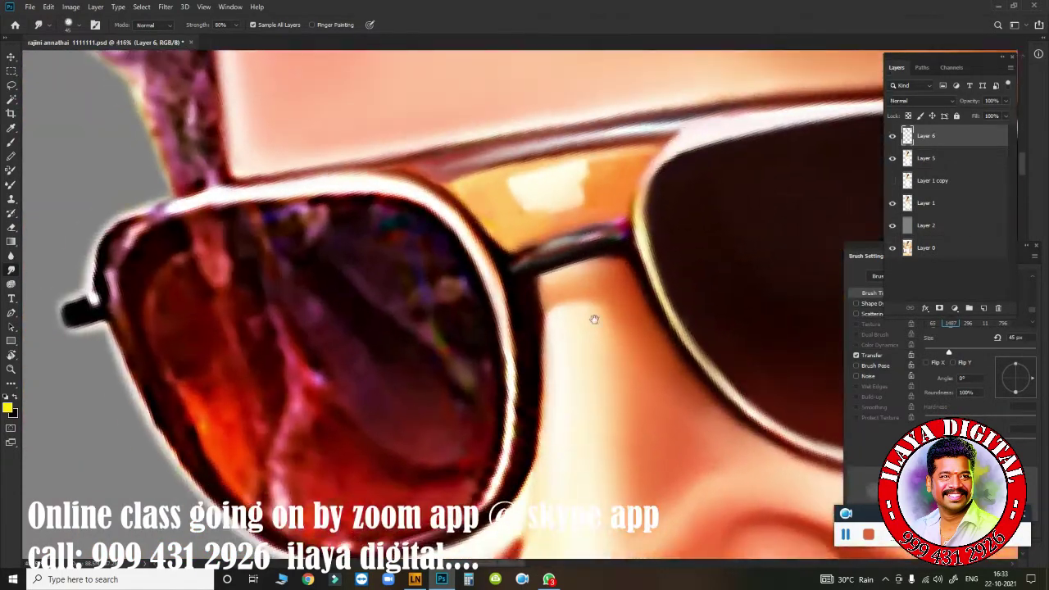
key("bracketleft")
key("bracketleft")
key("bracketleft")
left_click_drag(497, 163, 569, 153)
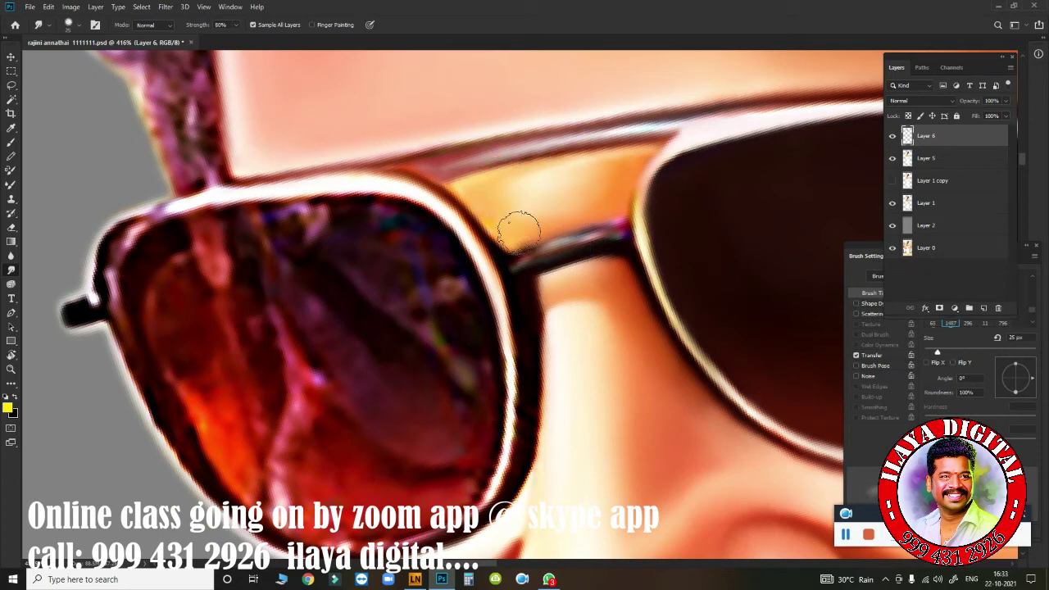
left_click_drag(500, 246, 614, 217)
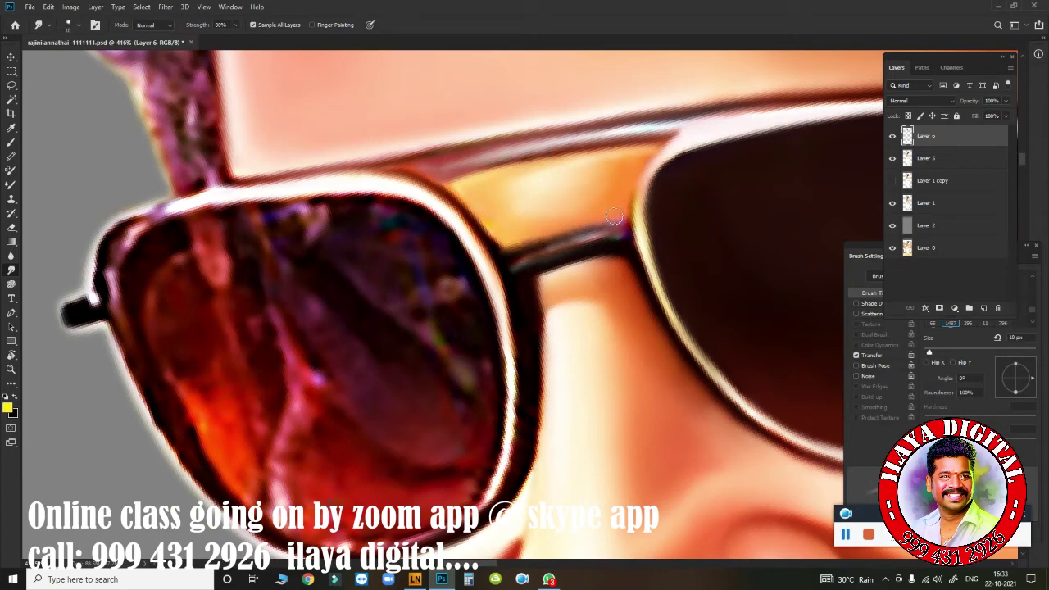
left_click_drag(492, 238, 482, 222)
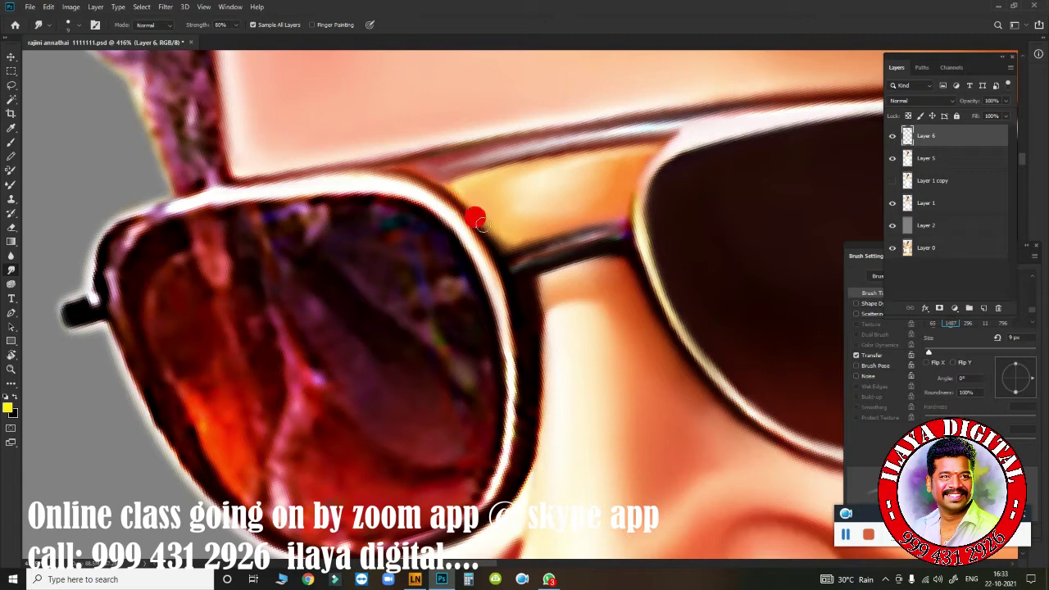
left_click_drag(536, 189, 566, 185)
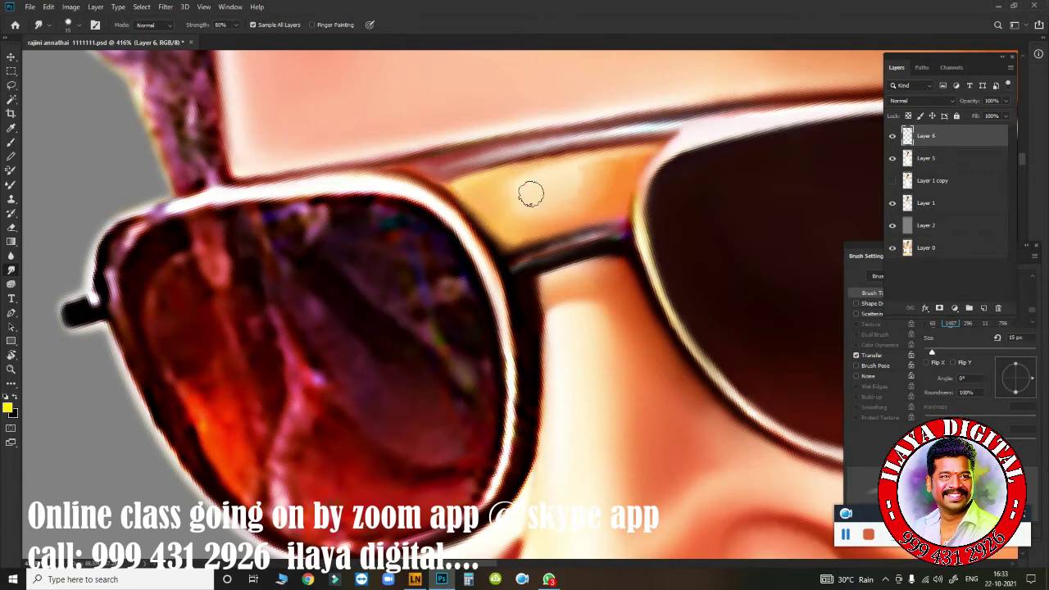
left_click_drag(520, 279, 545, 255)
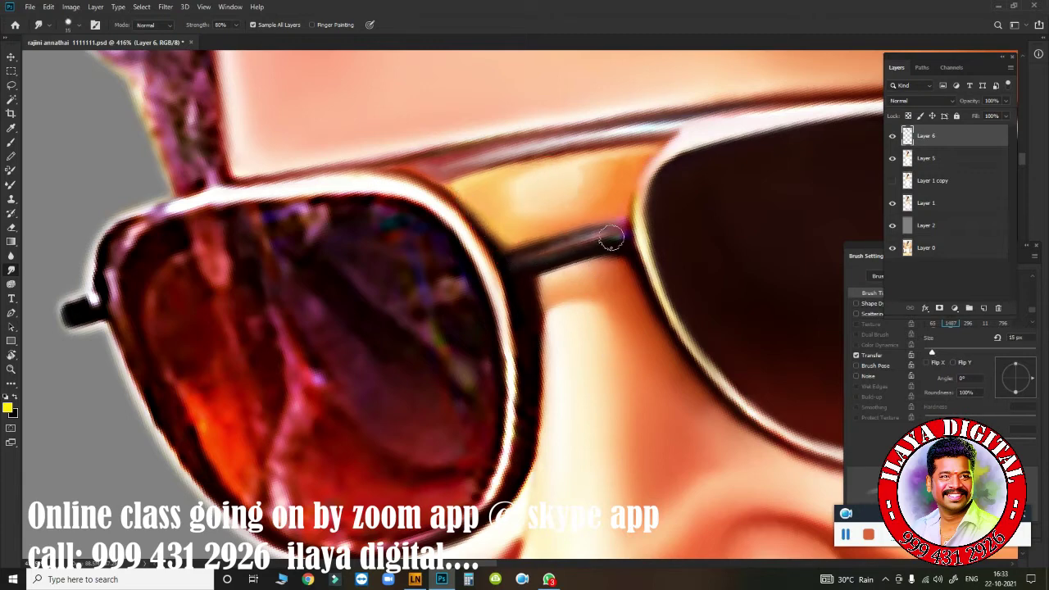
left_click_drag(581, 301, 583, 314)
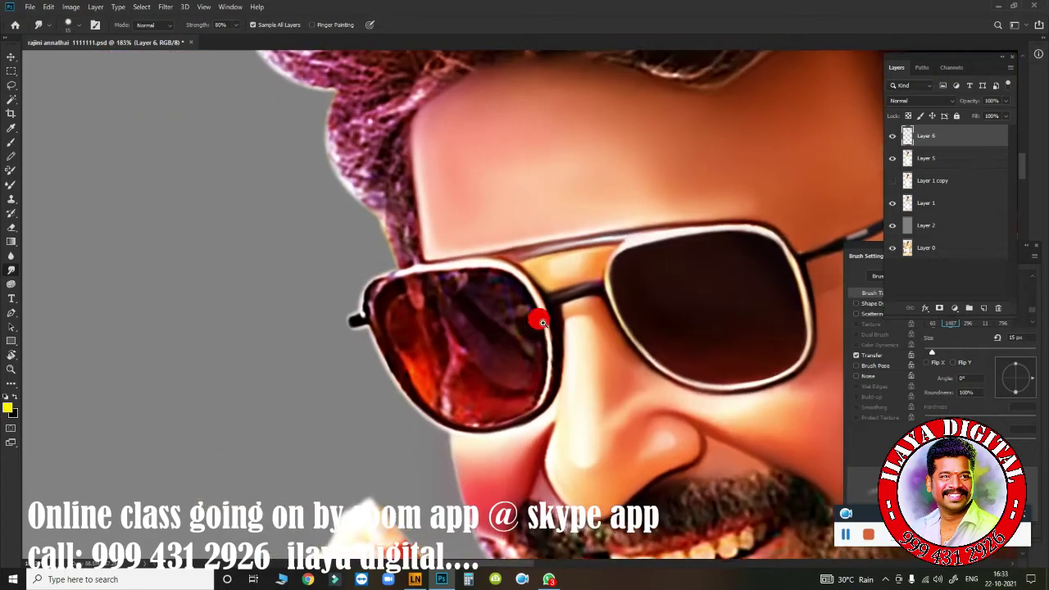
Step: Blend the paint inside the left lens and along its edges with the Mixer Brush
scroll(583, 313, "up", 3)
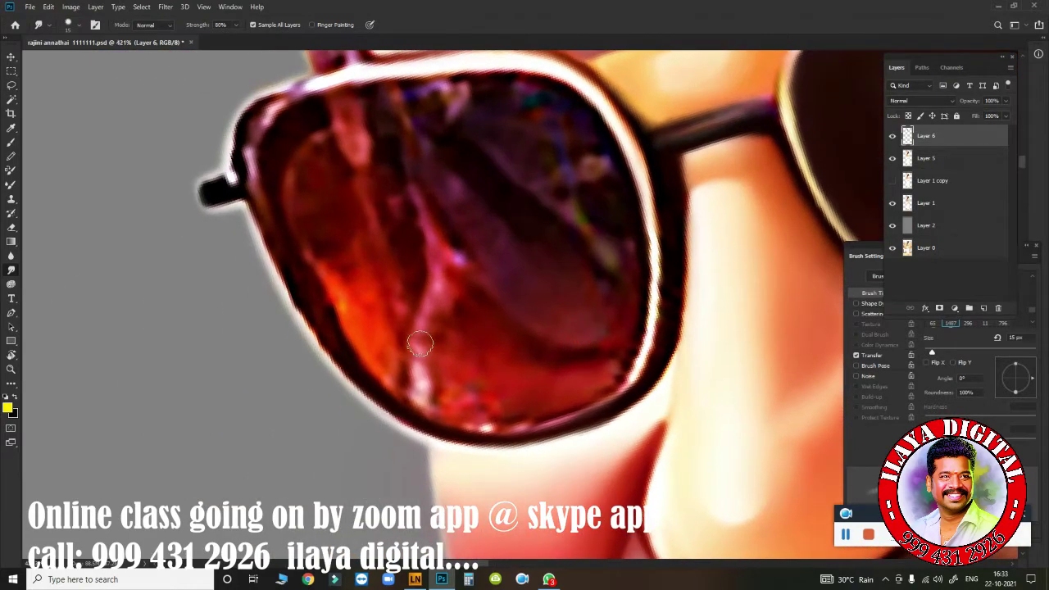
key("p")
key("r")
key("b")
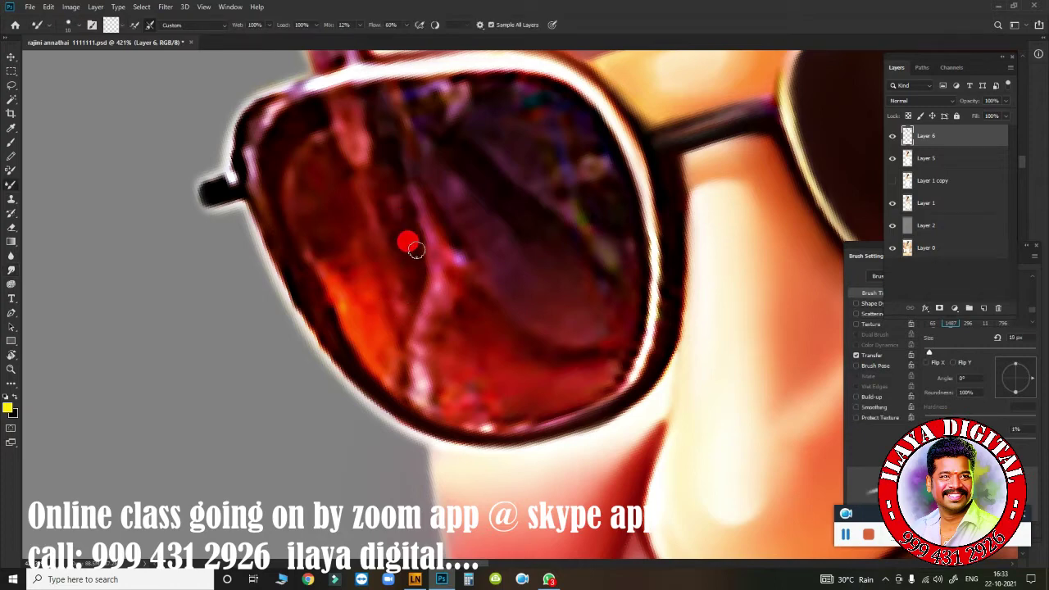
left_click_drag(416, 250, 412, 305)
left_click_drag(404, 388, 430, 271)
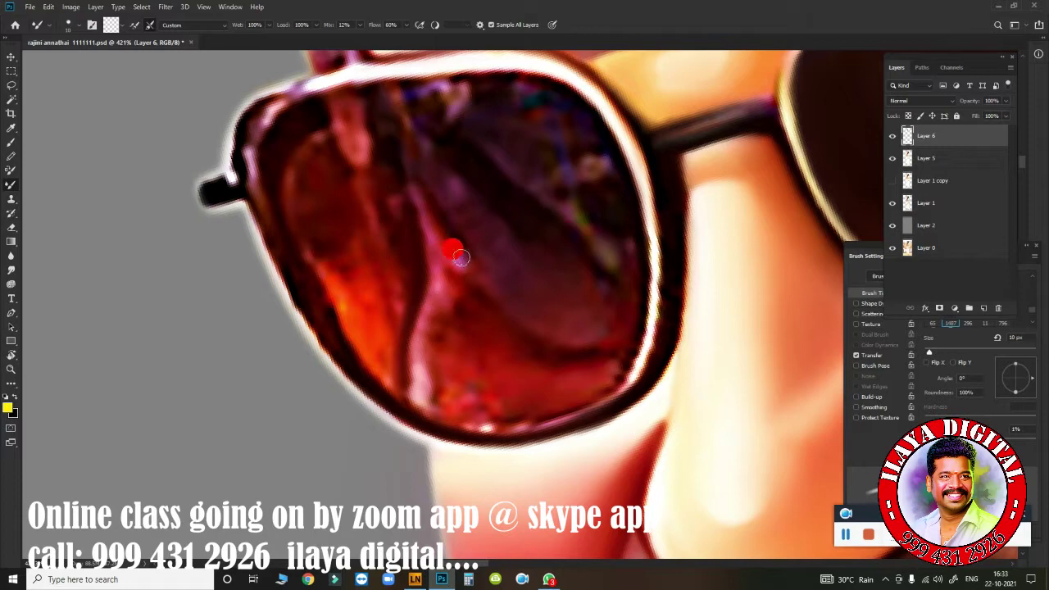
left_click_drag(410, 349, 418, 367)
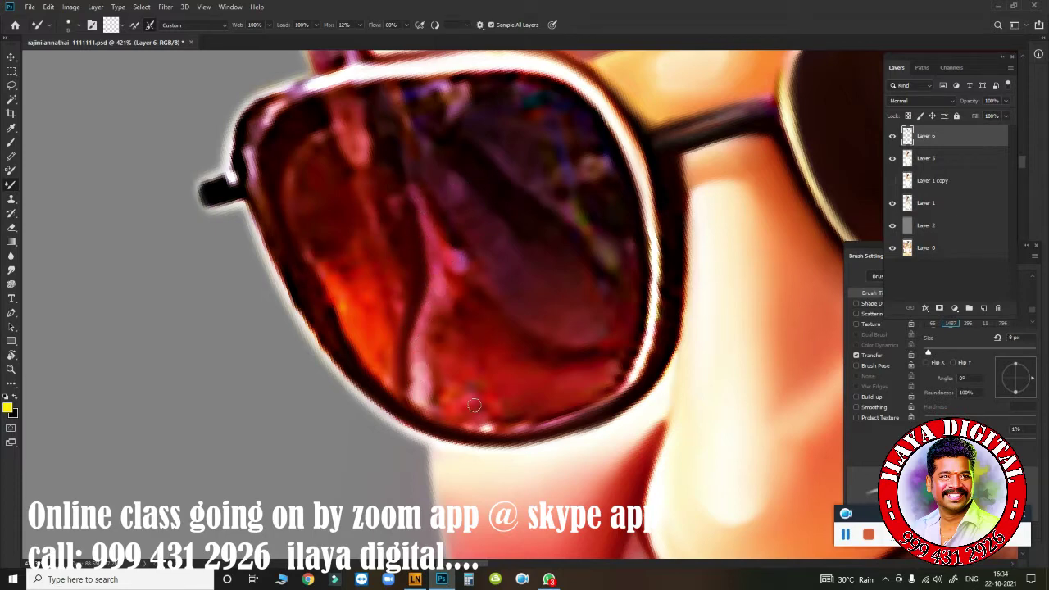
left_click_drag(625, 348, 638, 327)
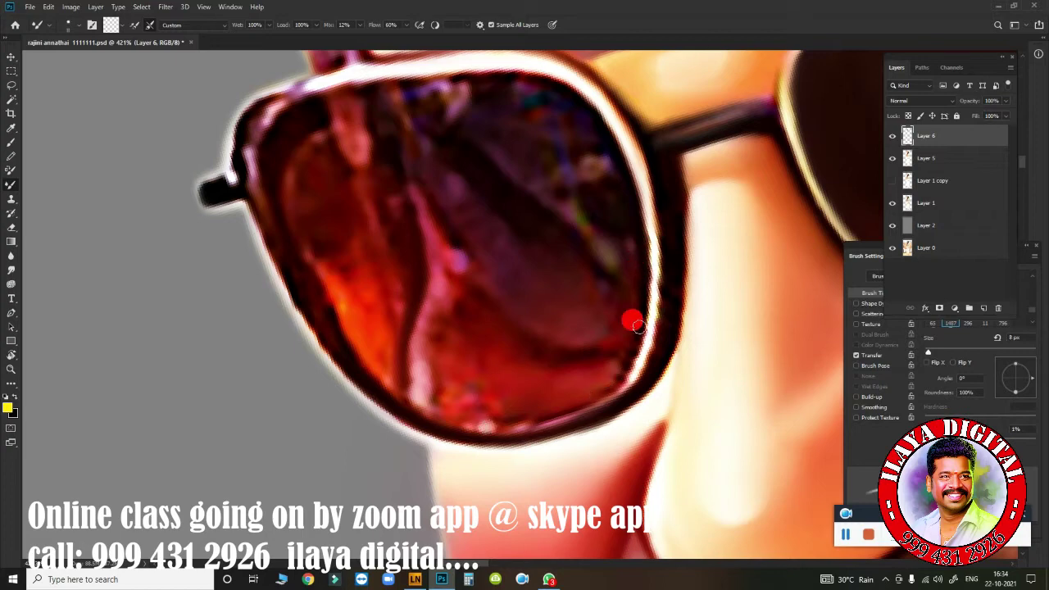
Step: Blend the left lens's lower rim, purple streaks and upper reflection into smoother tones
left_click_drag(577, 404, 515, 419)
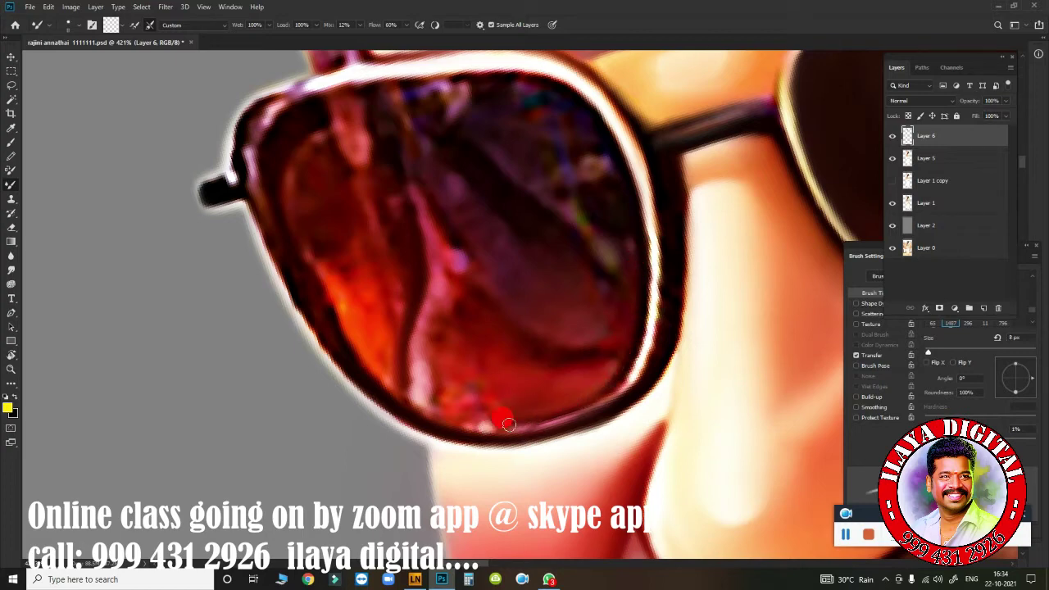
left_click_drag(441, 401, 479, 399)
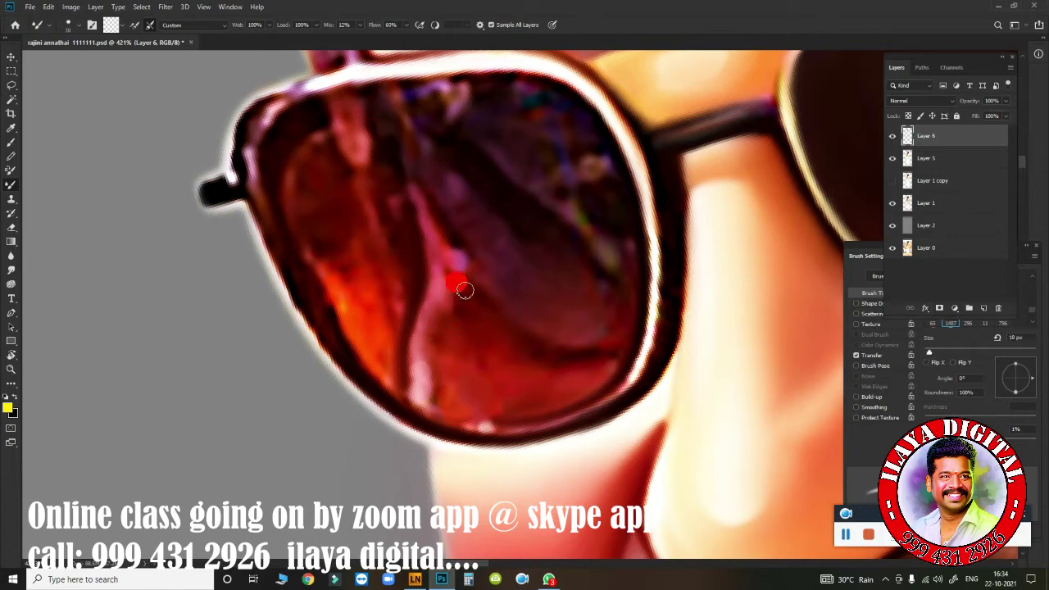
mouse_move(462, 309)
left_mouse_down()
mouse_move(445, 349)
mouse_move(496, 342)
mouse_move(447, 362)
left_mouse_up()
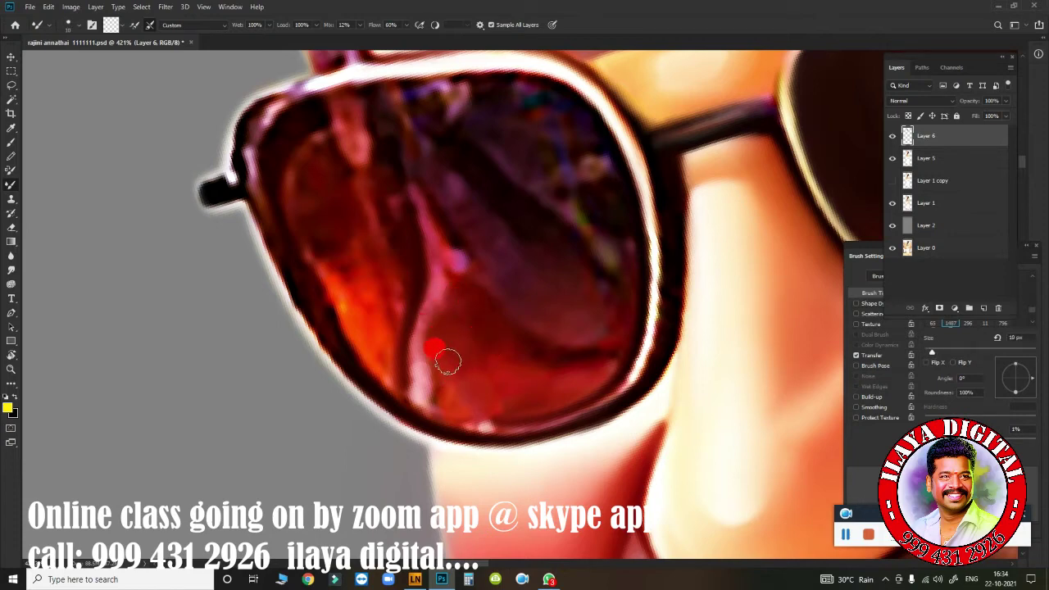
left_click_drag(512, 271, 611, 310)
left_click_drag(439, 178, 450, 229)
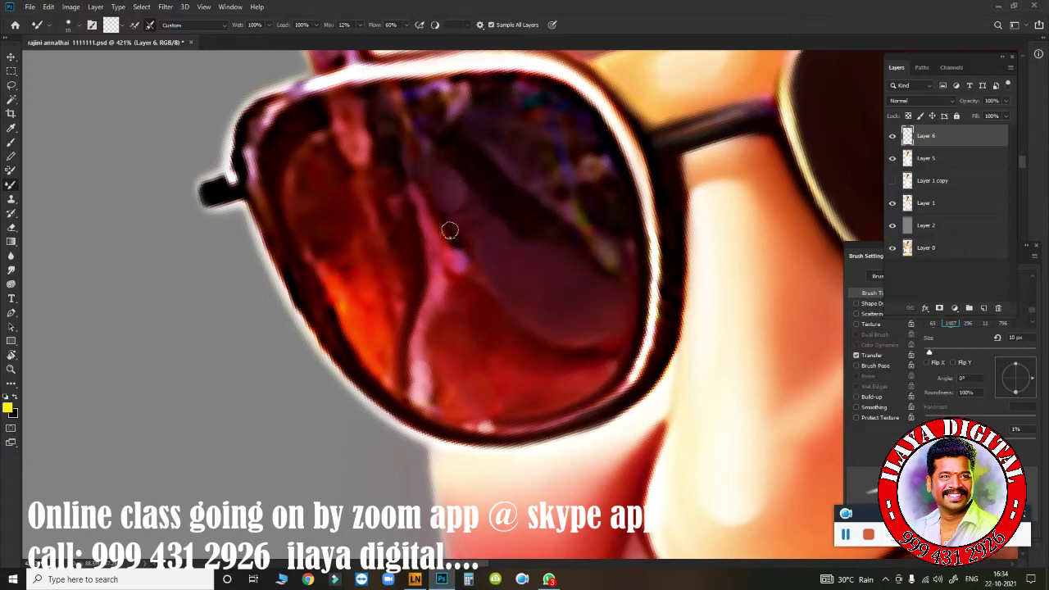
left_click(390, 131)
mouse_move(388, 143)
left_mouse_down()
mouse_move(423, 85)
mouse_move(426, 116)
left_mouse_up()
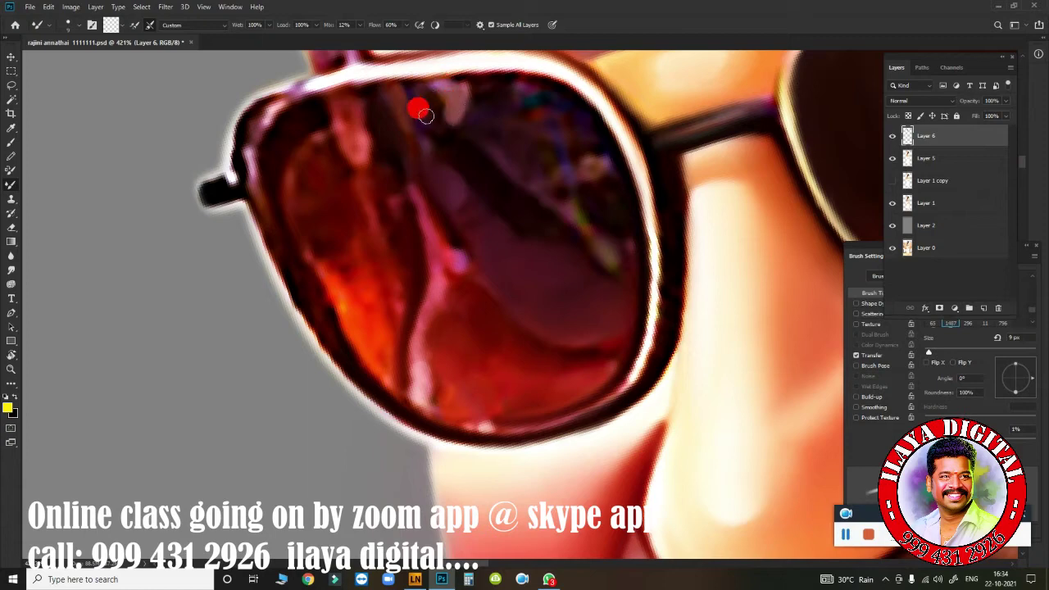
Step: At 25 px, smooth the dark upper lens area and blend the pink and darker edge paint
key("bracketright")
key("bracketright")
mouse_move(514, 168)
left_mouse_down()
mouse_move(497, 99)
mouse_move(588, 164)
mouse_move(500, 141)
mouse_move(579, 221)
mouse_move(618, 235)
mouse_move(587, 220)
mouse_move(538, 272)
left_mouse_up()
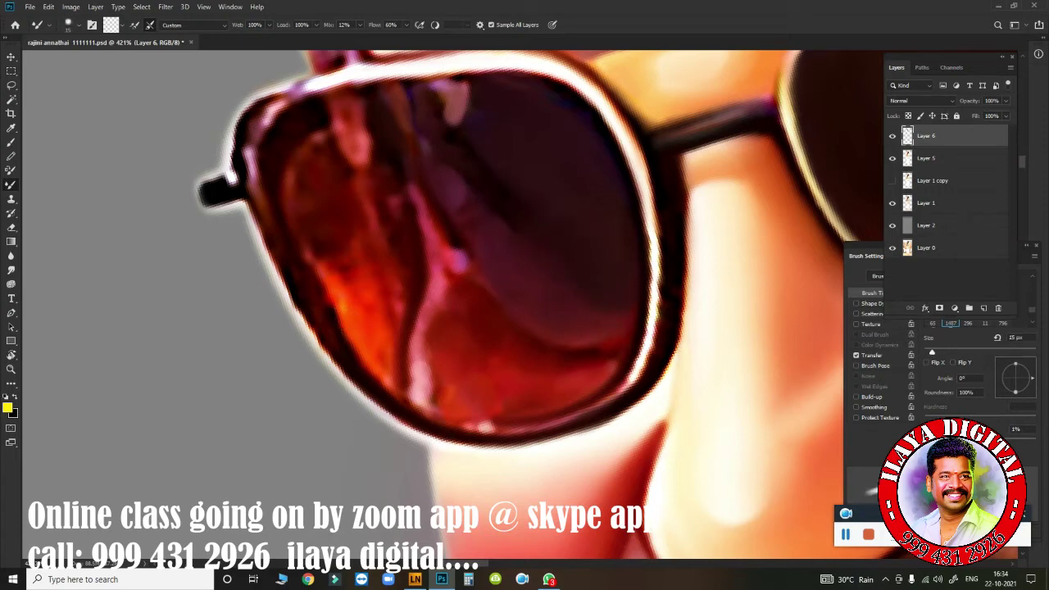
left_click_drag(288, 159, 297, 168)
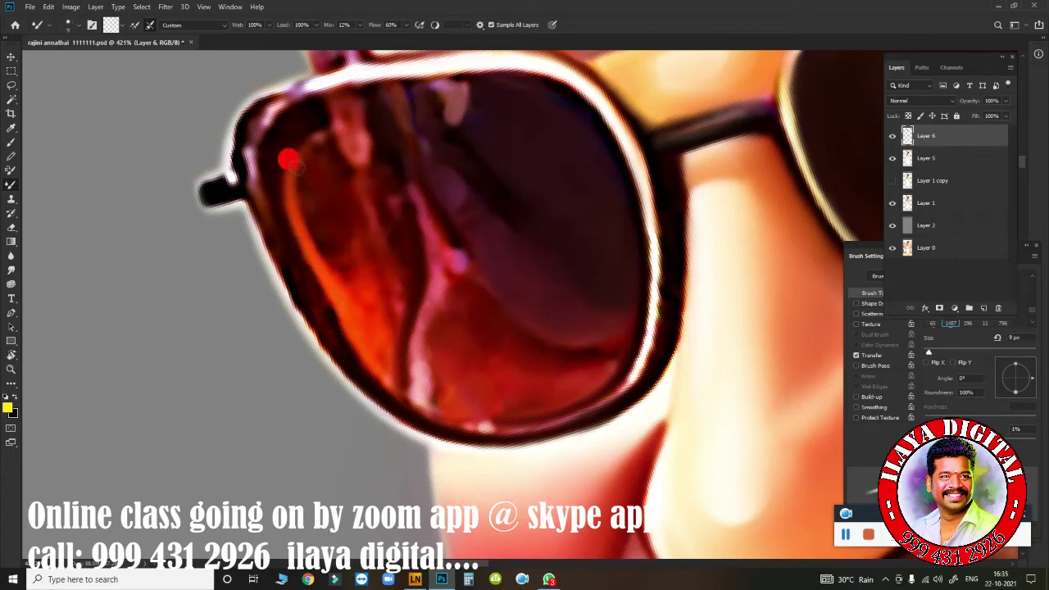
mouse_move(344, 103)
left_mouse_down()
mouse_move(381, 204)
mouse_move(328, 164)
mouse_move(320, 213)
mouse_move(384, 357)
left_mouse_up()
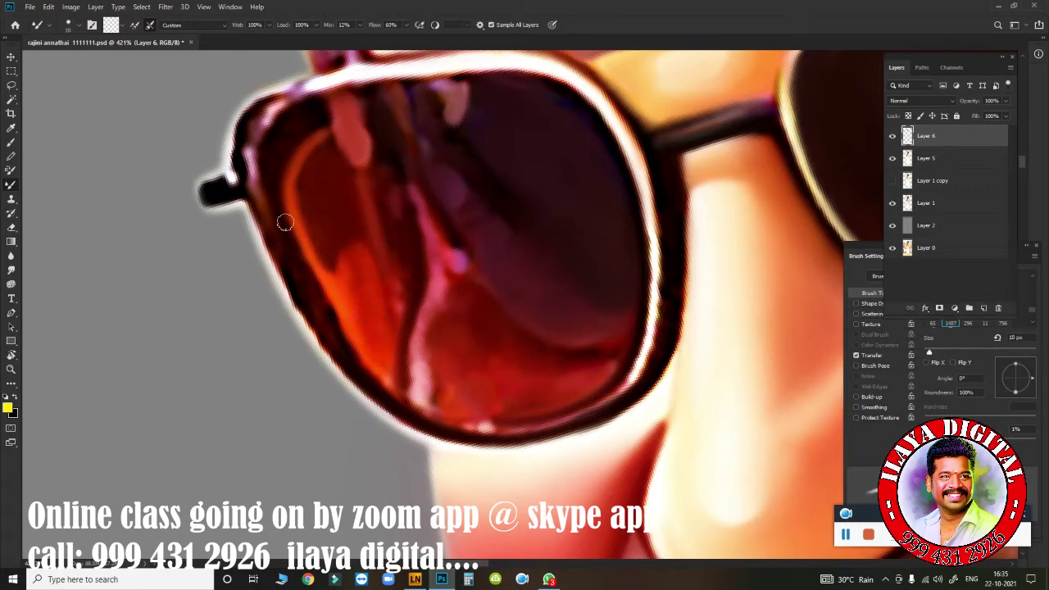
left_click_drag(329, 324, 284, 218)
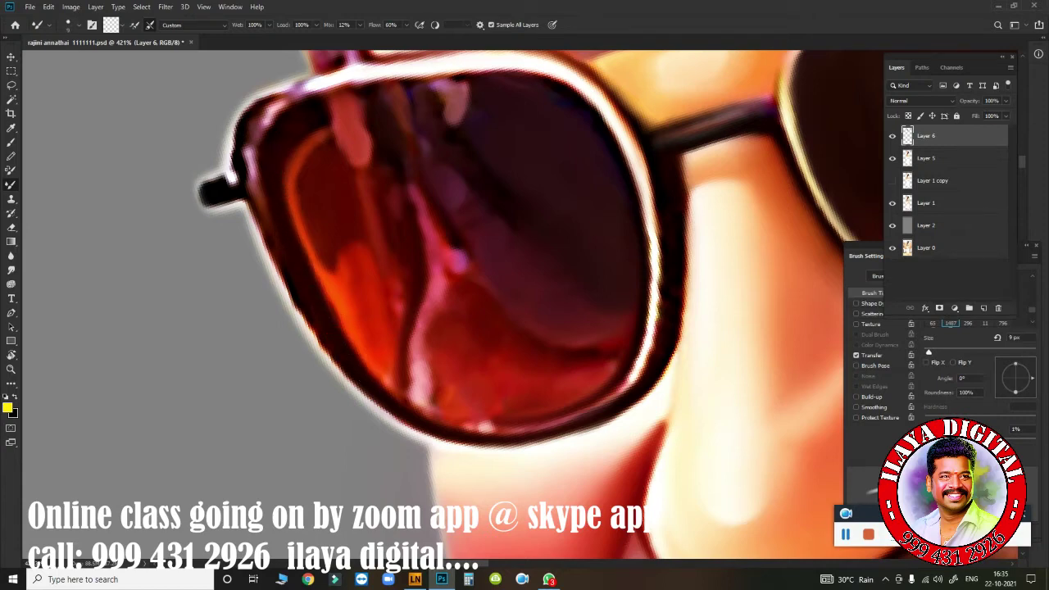
Step: Smudge the upper rim, interior and lower area of the left lens smoother
key("r")
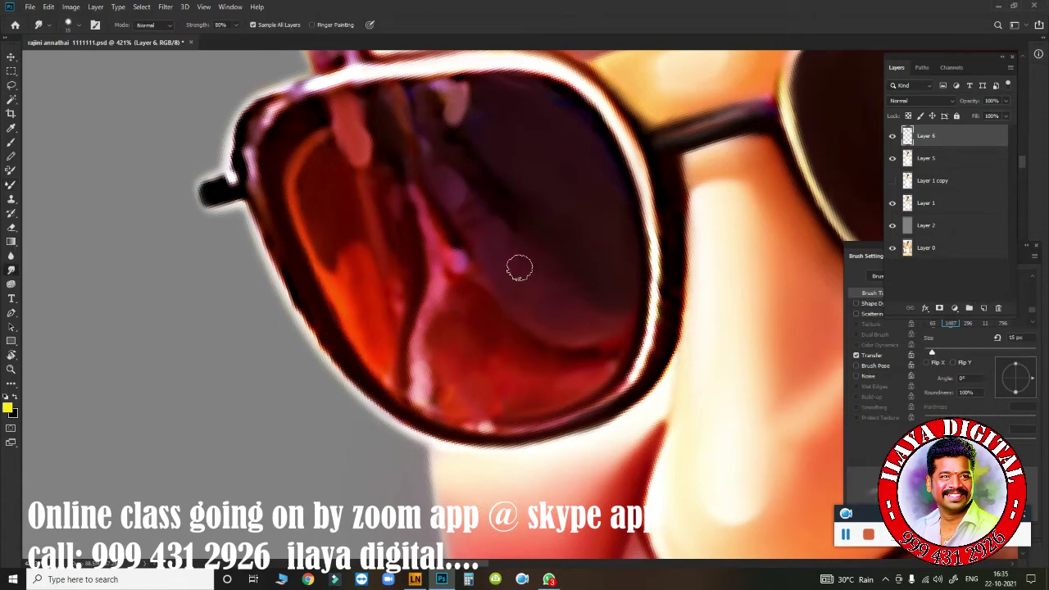
mouse_move(520, 265)
left_mouse_down()
mouse_move(512, 311)
mouse_move(427, 349)
left_mouse_up()
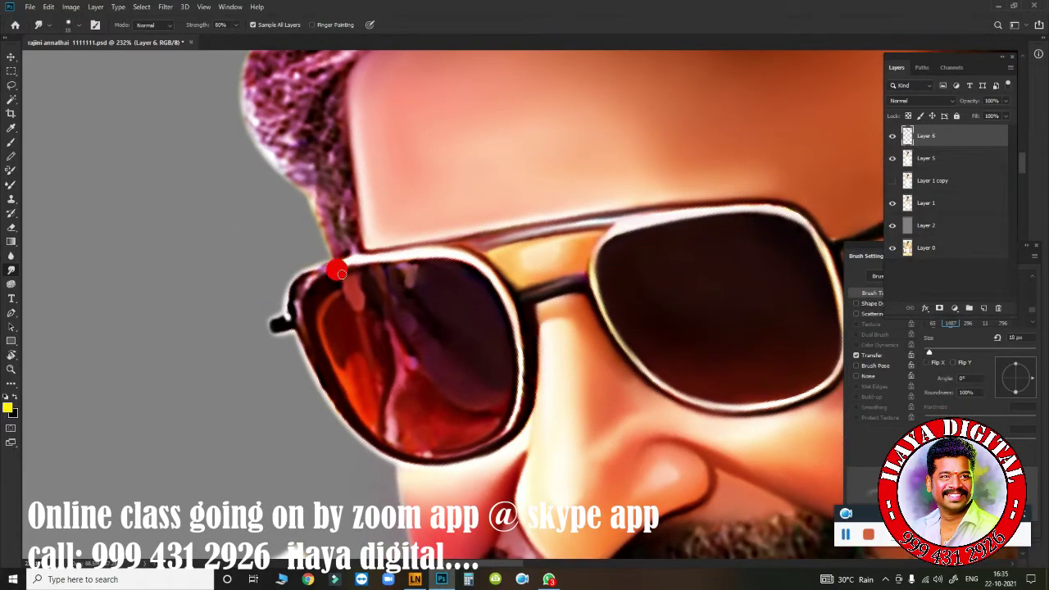
left_click_drag(341, 274, 402, 263)
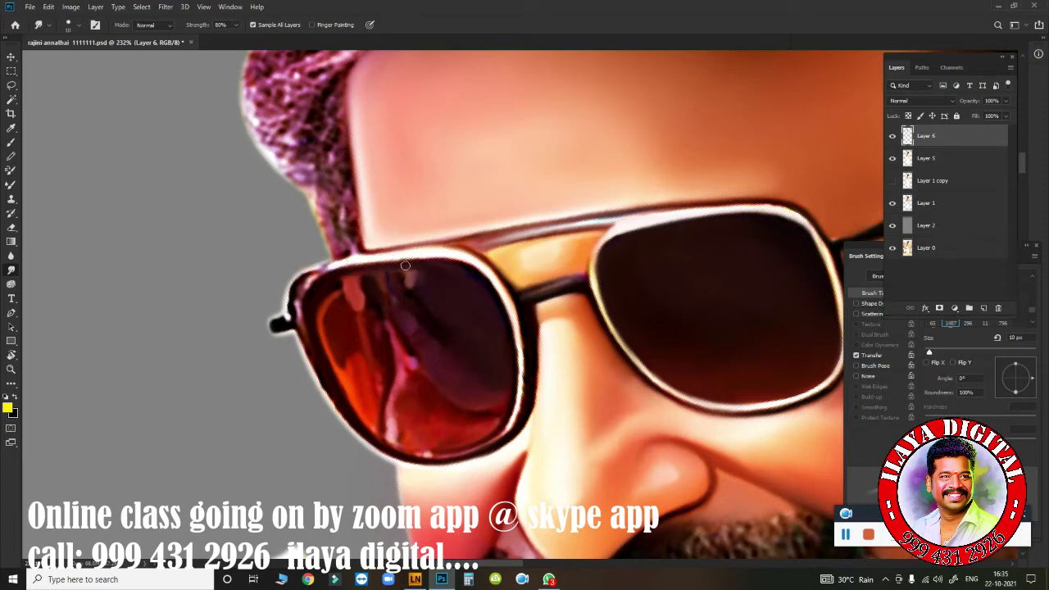
left_click_drag(406, 265, 361, 270)
mouse_move(453, 282)
left_mouse_down()
mouse_move(429, 279)
mouse_move(468, 284)
mouse_move(390, 281)
mouse_move(430, 323)
left_mouse_up()
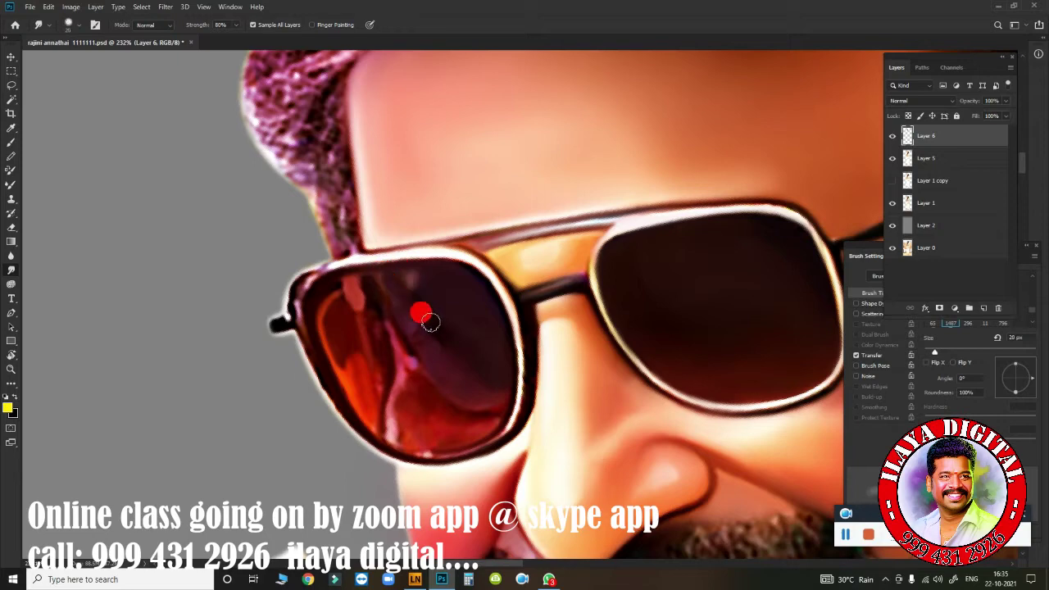
mouse_move(447, 363)
left_mouse_down()
mouse_move(492, 375)
mouse_move(421, 306)
mouse_move(458, 350)
mouse_move(392, 435)
left_mouse_up()
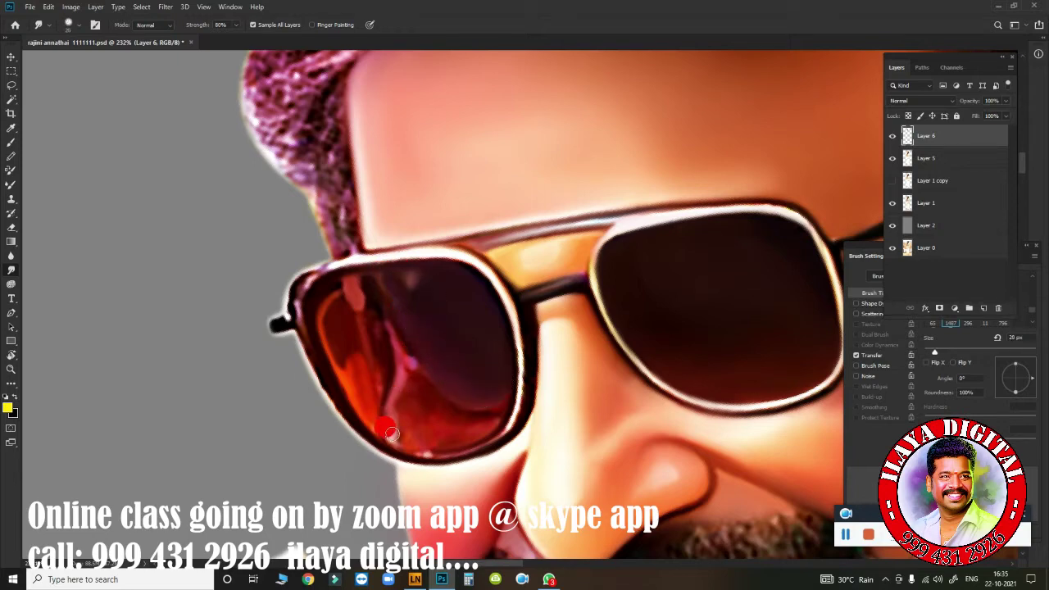
mouse_move(396, 383)
left_mouse_down()
mouse_move(426, 402)
mouse_move(486, 414)
left_mouse_up()
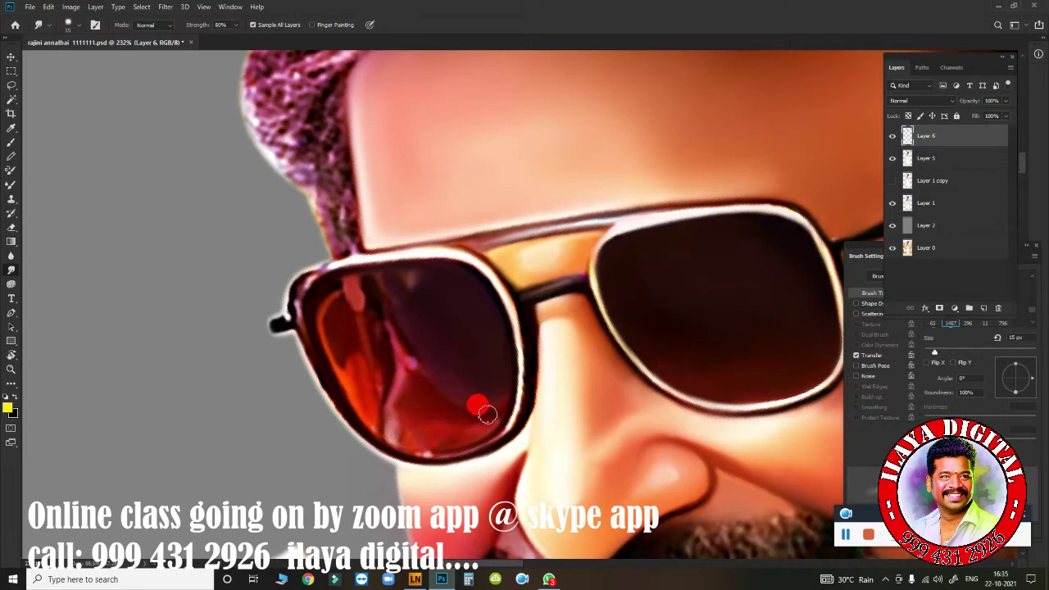
left_click_drag(409, 444, 458, 432)
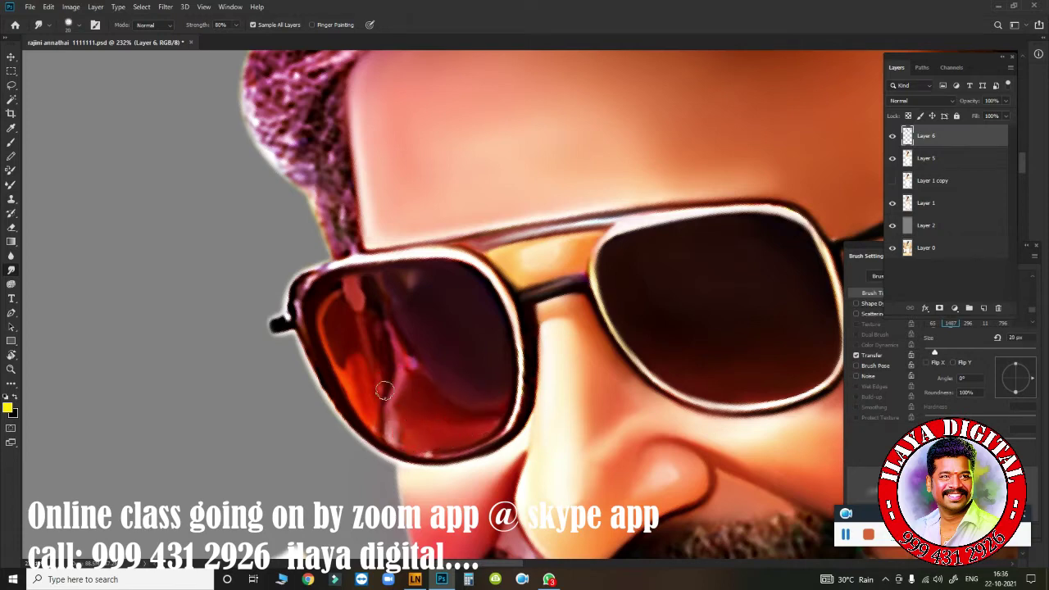
left_click_drag(345, 386, 343, 358)
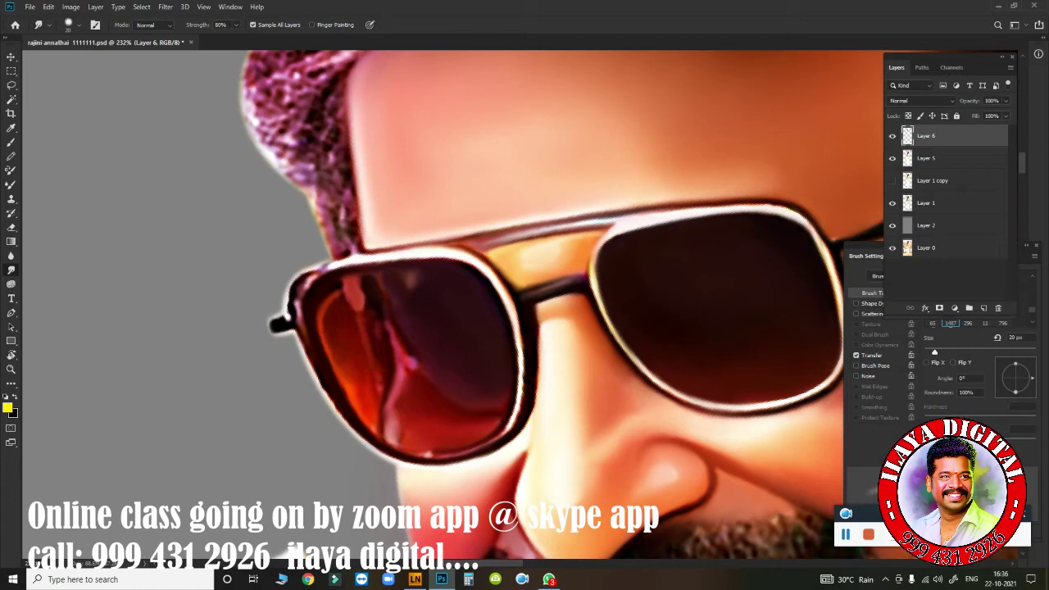
Step: Reshape the orange highlight and reflection streak in the left lens with a 10–15 px brush
key("bracketleft")
left_click_drag(371, 280, 368, 344)
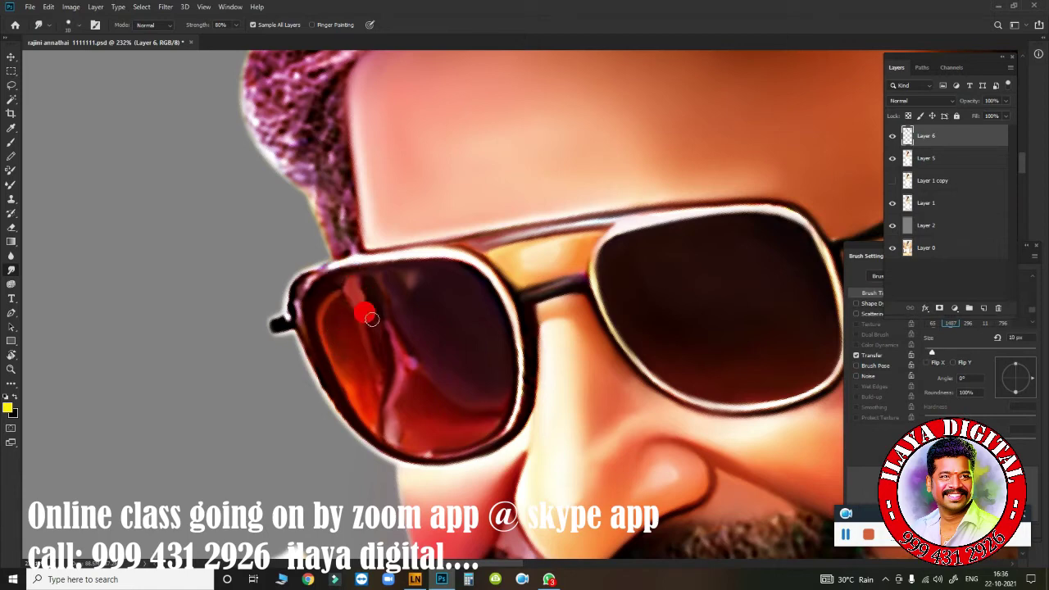
key("bracketright")
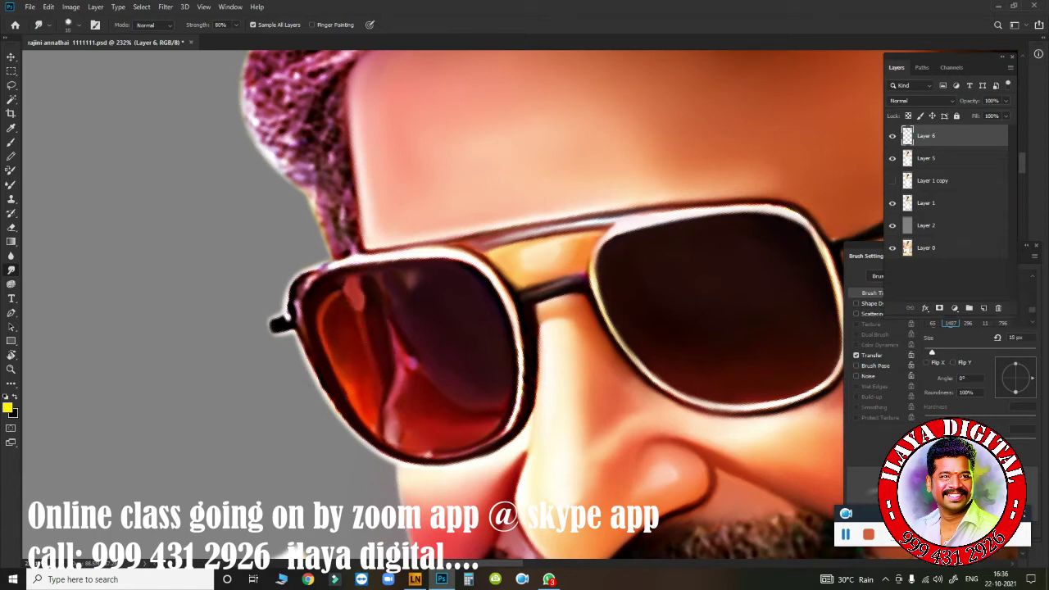
left_click_drag(368, 344, 371, 407)
left_click_drag(373, 431, 391, 402)
key("bracketright")
mouse_move(398, 340)
left_mouse_down()
mouse_move(350, 274)
mouse_move(374, 257)
mouse_move(363, 265)
mouse_move(402, 276)
mouse_move(399, 305)
mouse_move(386, 271)
mouse_move(393, 263)
mouse_move(382, 286)
mouse_move(387, 322)
mouse_move(370, 286)
left_mouse_up()
key("bracketright")
key("bracketright")
mouse_move(372, 327)
left_mouse_down()
mouse_move(352, 306)
mouse_move(362, 383)
left_mouse_up()
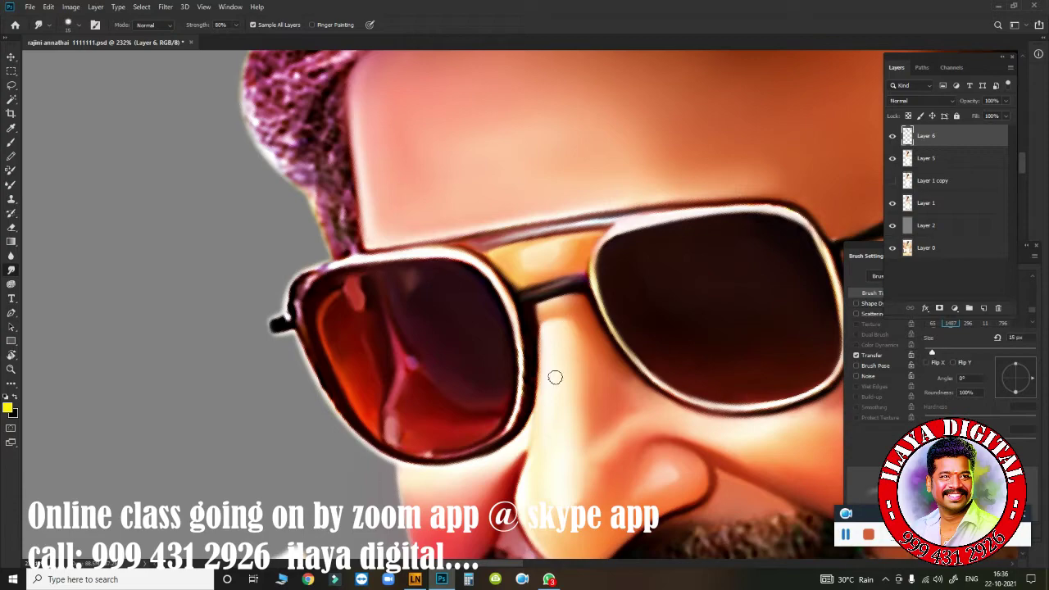
Step: With a 25–30 px Smudge brush, wipe the pink reflection into an even darker red-brown
scroll(555, 377, "down", 5)
scroll(599, 480, "up", 2)
scroll(568, 417, "up", 1)
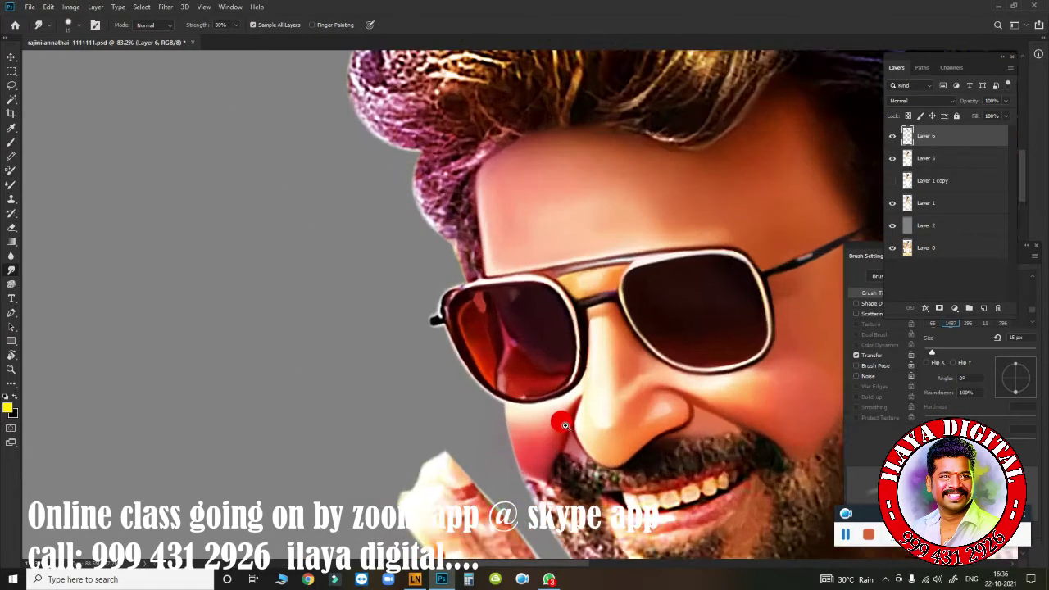
scroll(568, 417, "up", 3)
key("bracketright")
mouse_move(503, 238)
left_mouse_down()
mouse_move(484, 195)
mouse_move(468, 205)
mouse_move(471, 234)
mouse_move(557, 300)
mouse_move(588, 307)
mouse_move(515, 300)
mouse_move(569, 346)
mouse_move(468, 225)
mouse_move(452, 288)
mouse_move(442, 280)
left_mouse_up()
key("bracketright")
mouse_move(491, 216)
left_mouse_down()
mouse_move(441, 218)
mouse_move(412, 199)
mouse_move(441, 182)
mouse_move(398, 244)
mouse_move(424, 222)
mouse_move(452, 255)
mouse_move(435, 281)
mouse_move(520, 260)
mouse_move(459, 230)
left_mouse_up()
key("bracketleft")
key("bracketright")
key("bracketright")
key("bracketright")
key("bracketleft")
scroll(557, 357, "down", 3)
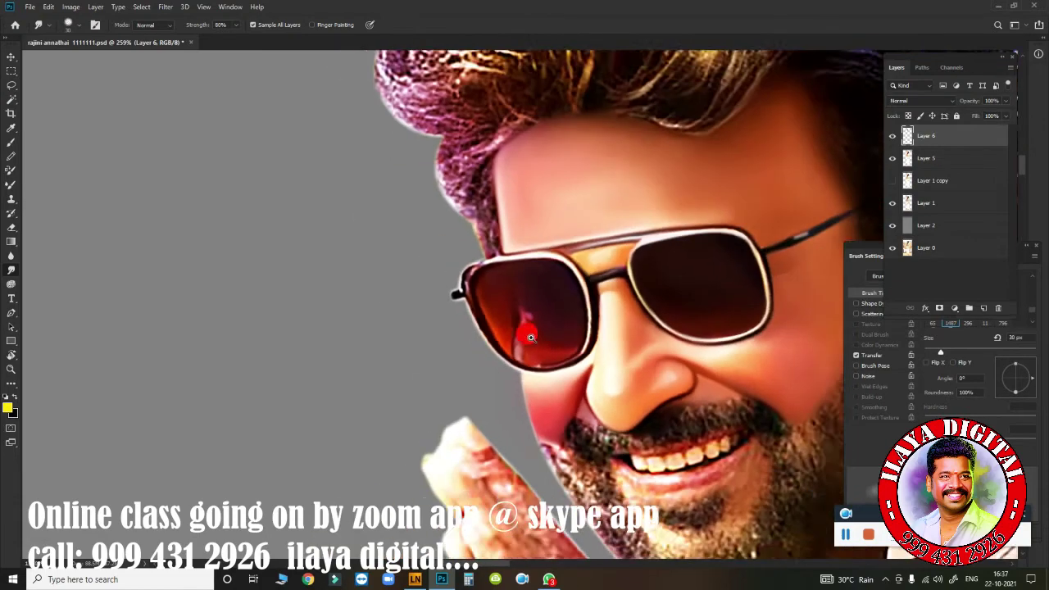
scroll(572, 351, "up", 3)
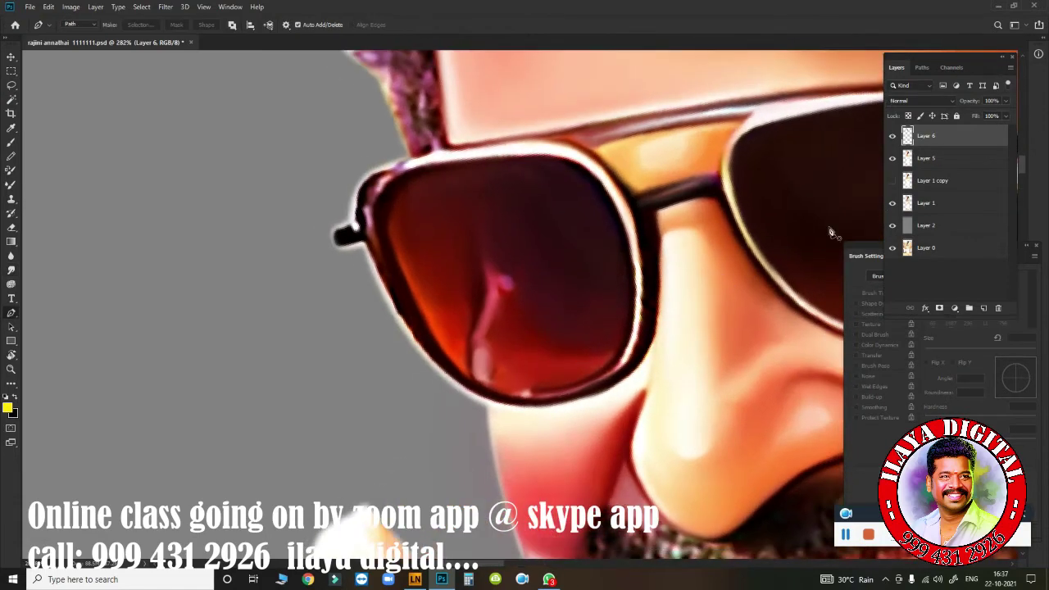
Step: Pen-trace around the left lens frame from the temple tip and convert it to a selection
key("p")
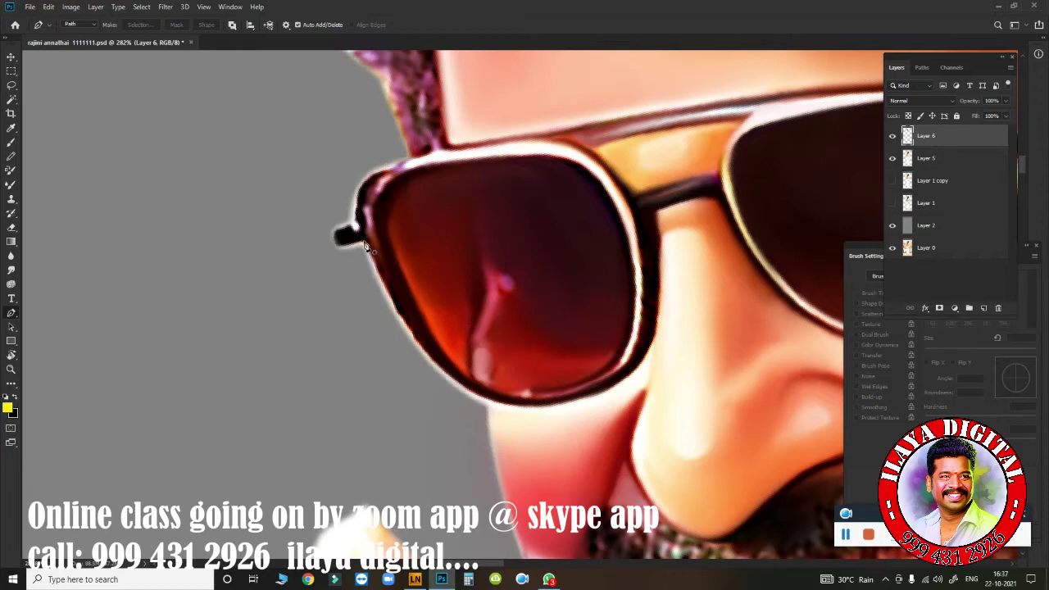
left_click_drag(333, 238, 337, 247)
left_click_drag(487, 403, 561, 419)
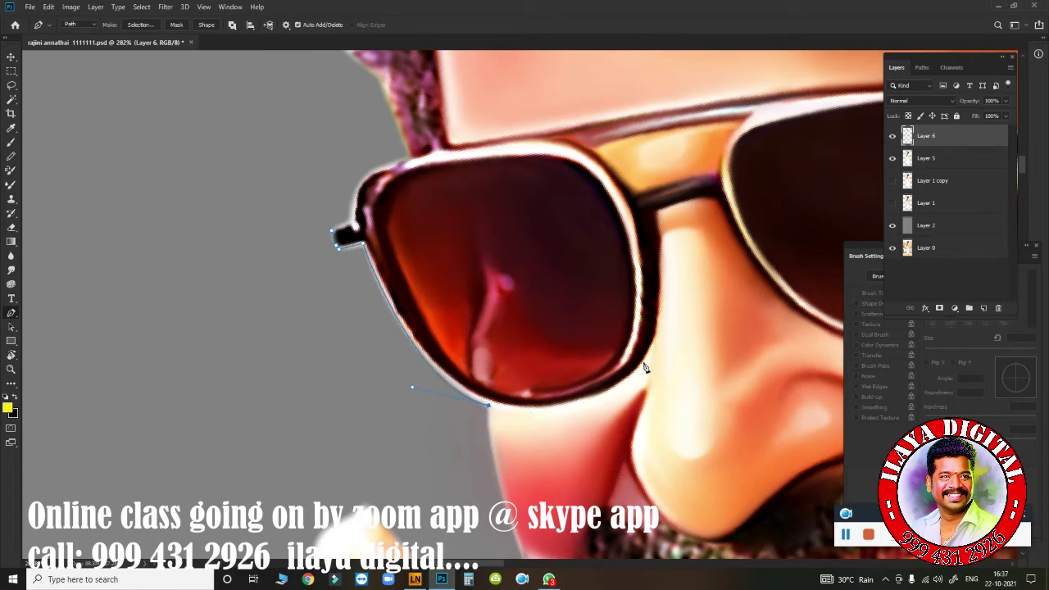
mouse_move(642, 359)
left_mouse_down()
mouse_move(676, 295)
mouse_move(654, 234)
left_mouse_up()
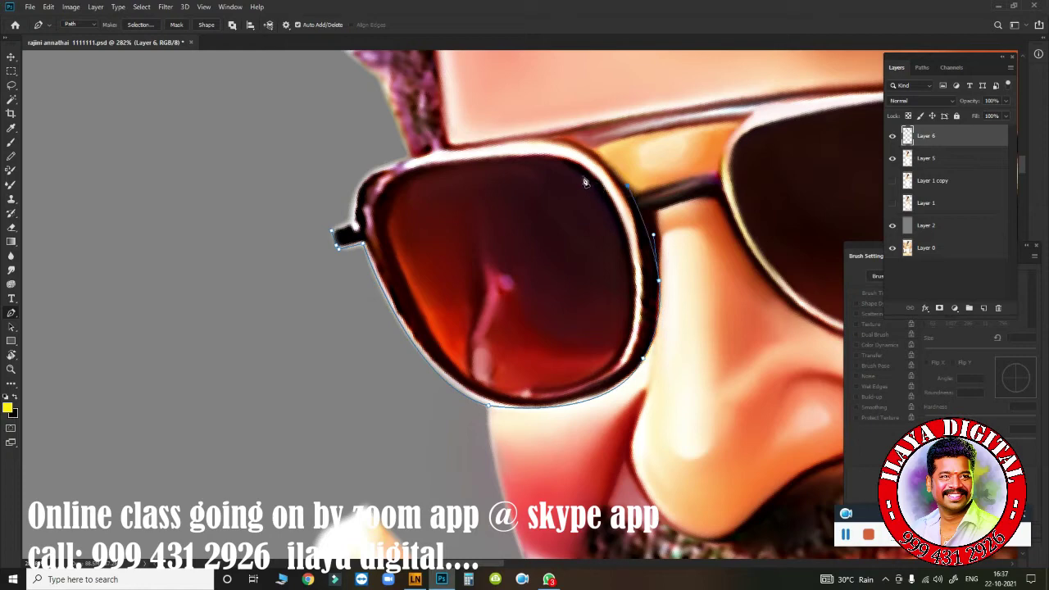
left_click_drag(551, 137, 506, 139)
mouse_move(362, 181)
left_mouse_down()
mouse_move(348, 206)
mouse_move(354, 229)
left_mouse_up()
key("ctrl+Return")
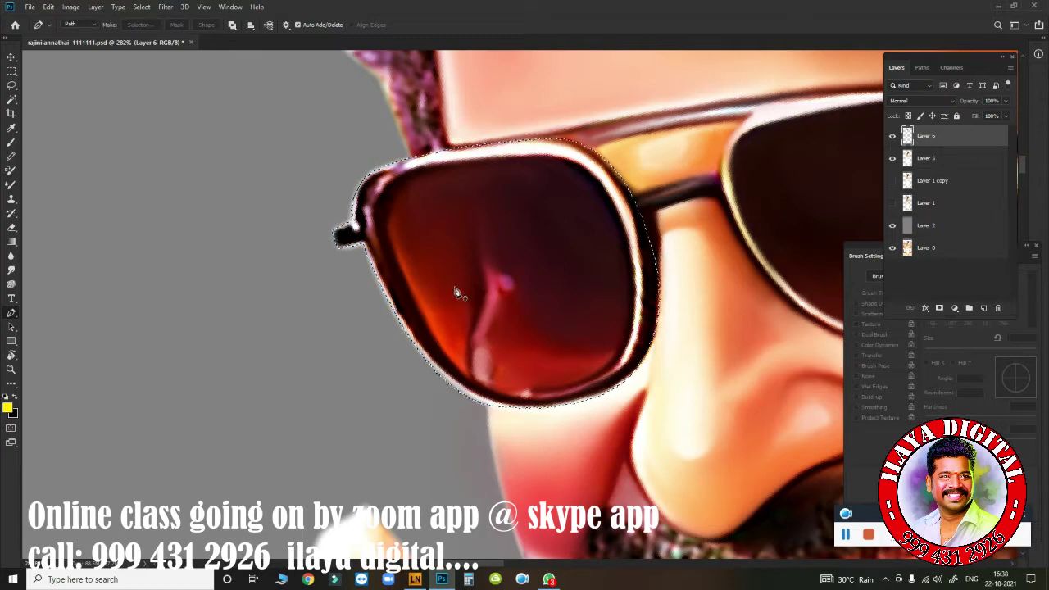
scroll(459, 295, "up", 5)
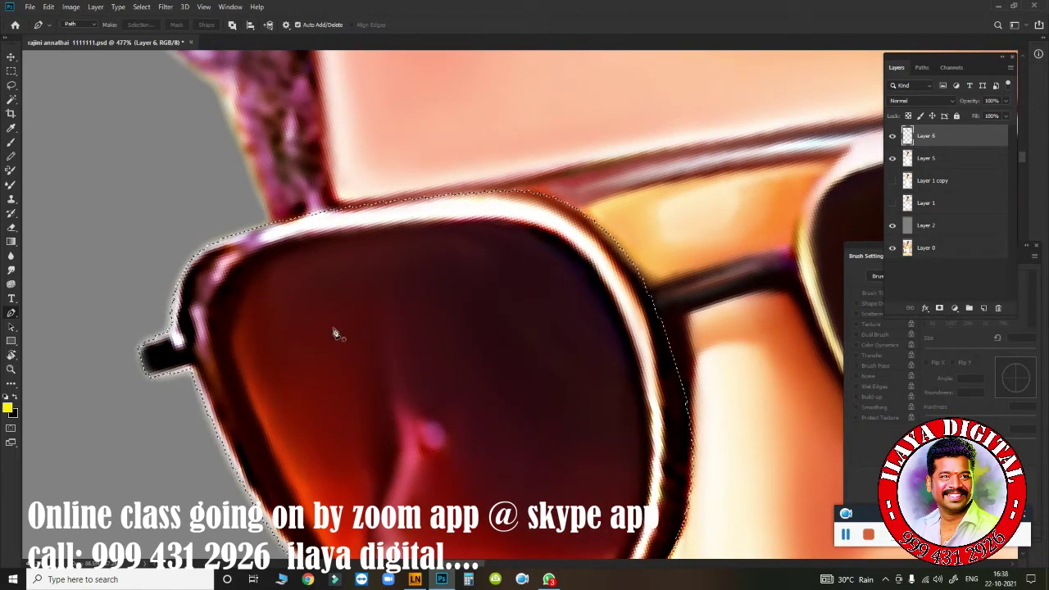
key("b")
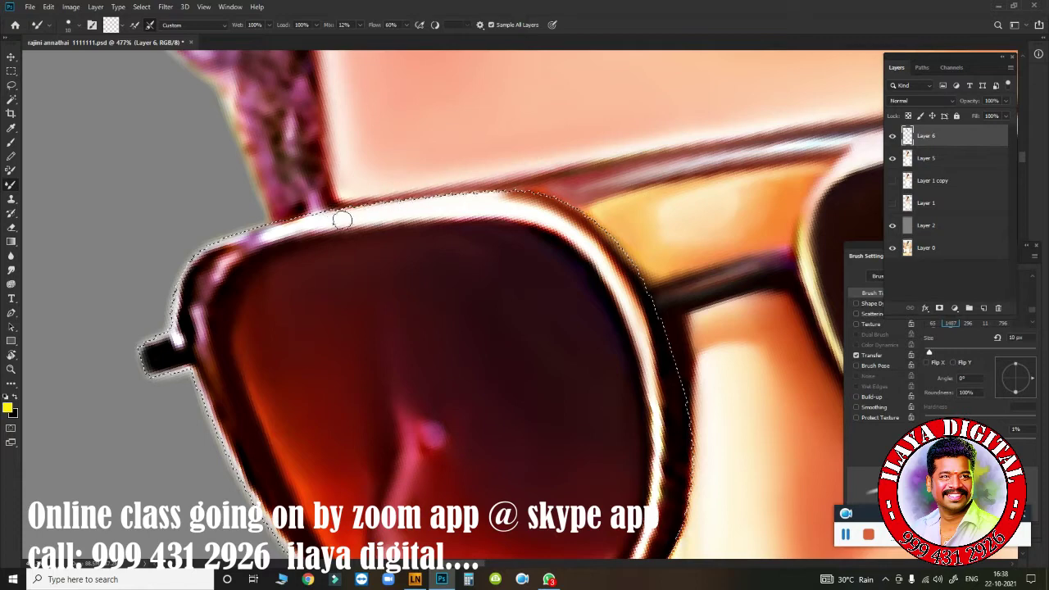
Step: Blend and darken the top rim and left edge of the left sunglasses frame
left_click_drag(343, 220, 270, 233)
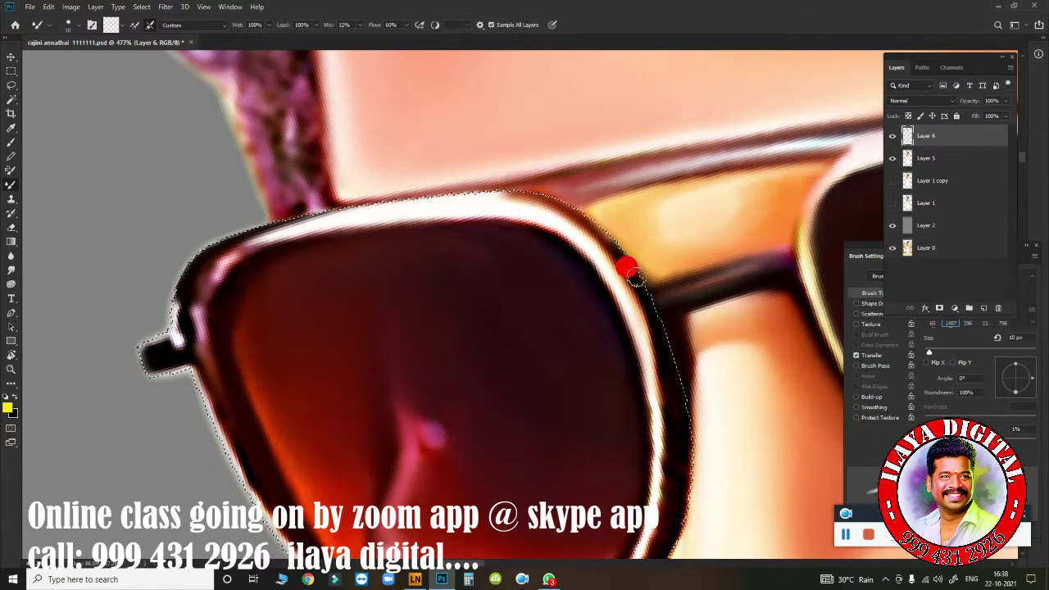
left_click_drag(604, 247, 564, 218)
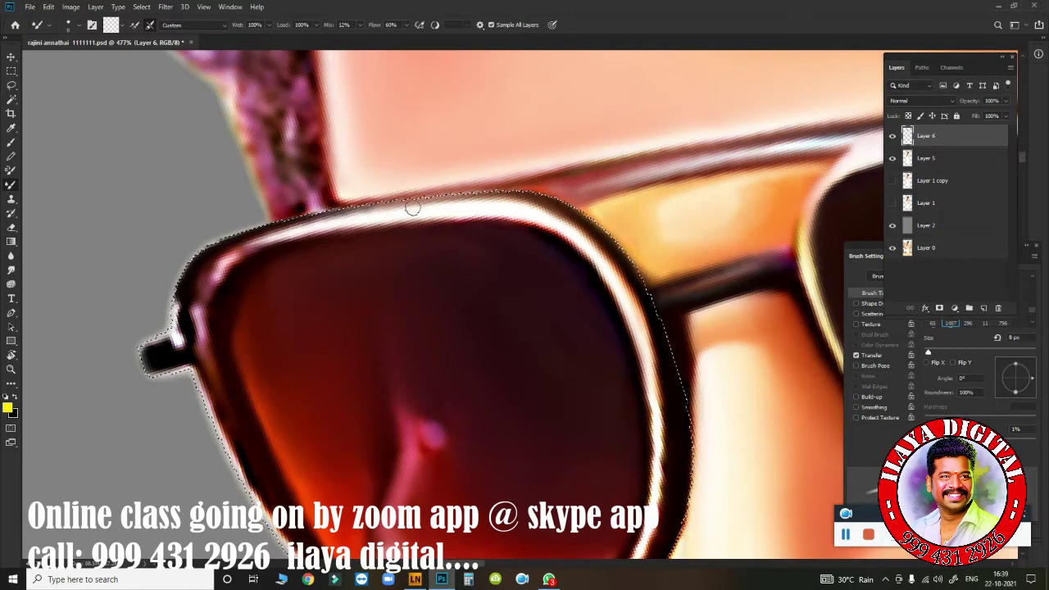
left_click_drag(293, 233, 252, 248)
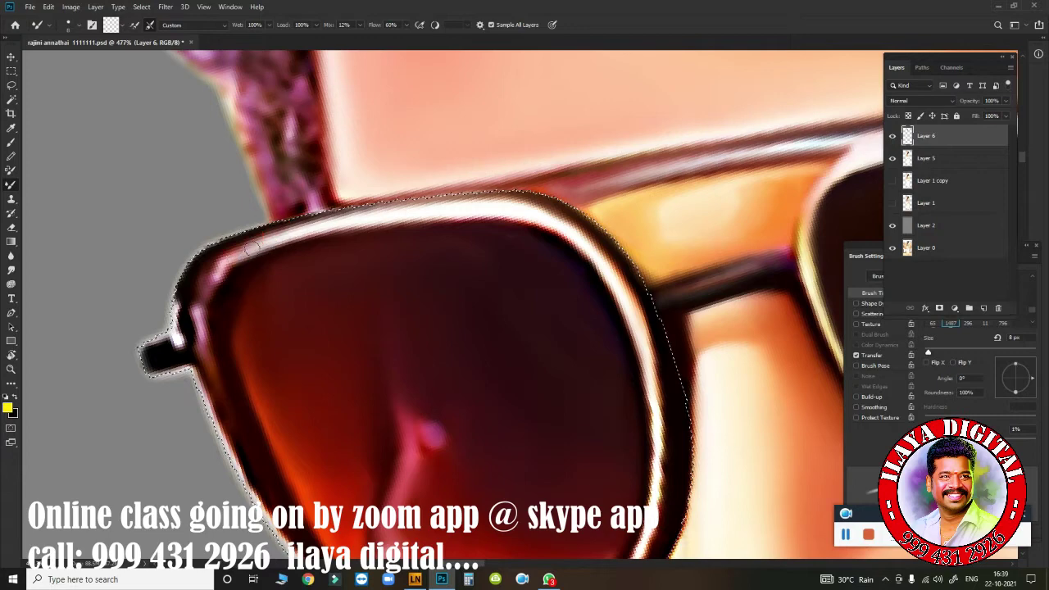
mouse_move(197, 327)
left_mouse_down()
mouse_move(194, 283)
mouse_move(279, 226)
left_mouse_up()
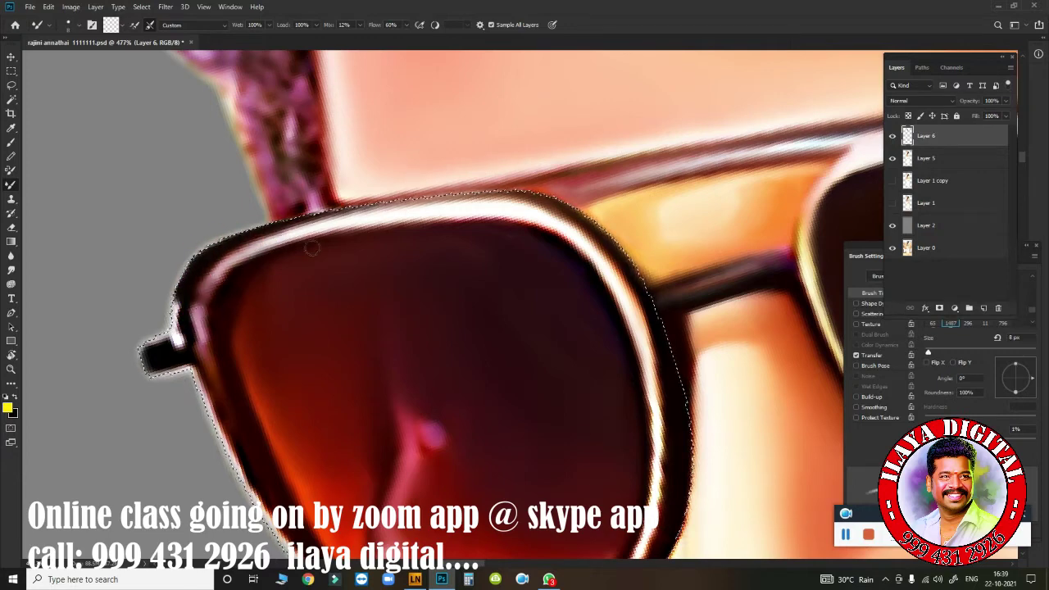
left_click_drag(213, 304, 216, 300)
mouse_move(311, 235)
left_mouse_down()
mouse_move(418, 221)
mouse_move(541, 235)
mouse_move(445, 215)
mouse_move(428, 236)
left_mouse_up()
left_click(189, 300)
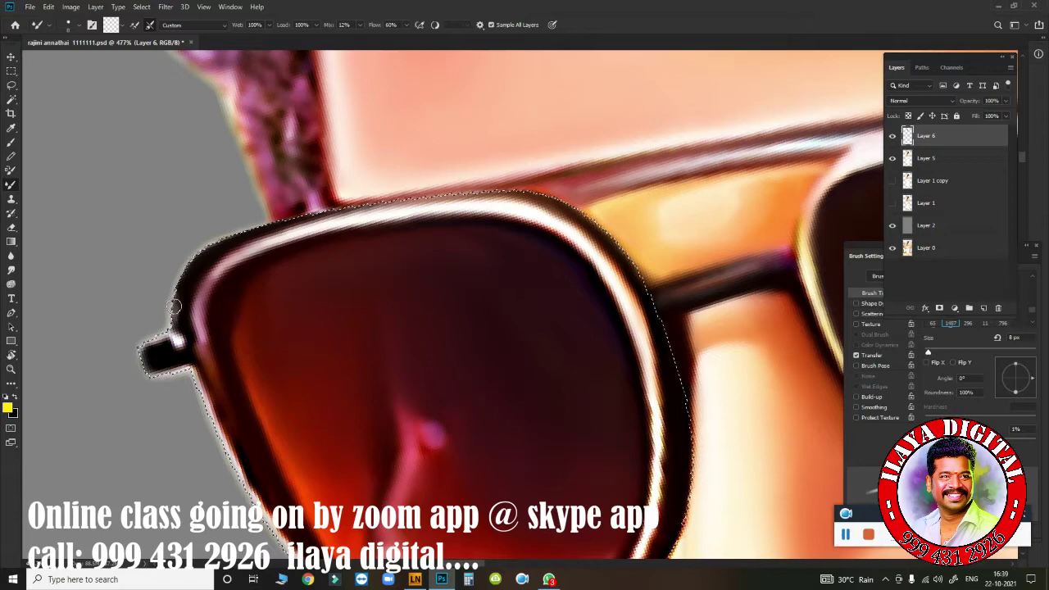
Step: Darken and smooth the frame tip's bright highlight and the edge running below it
mouse_move(148, 343)
left_mouse_down()
mouse_move(131, 355)
mouse_move(146, 354)
left_mouse_up()
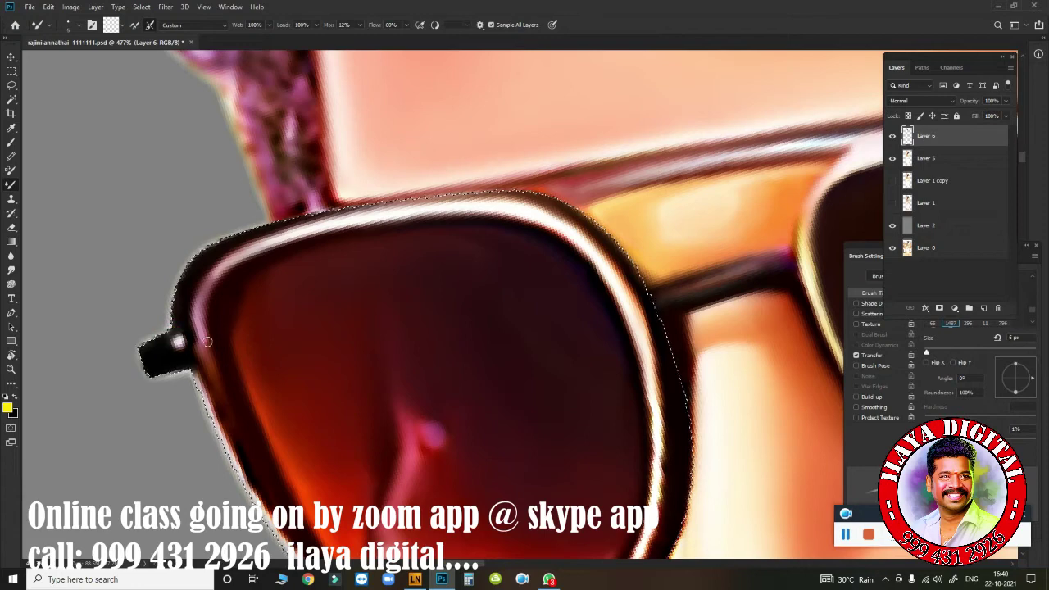
mouse_move(198, 354)
left_mouse_down()
mouse_move(183, 347)
mouse_move(215, 416)
left_mouse_up()
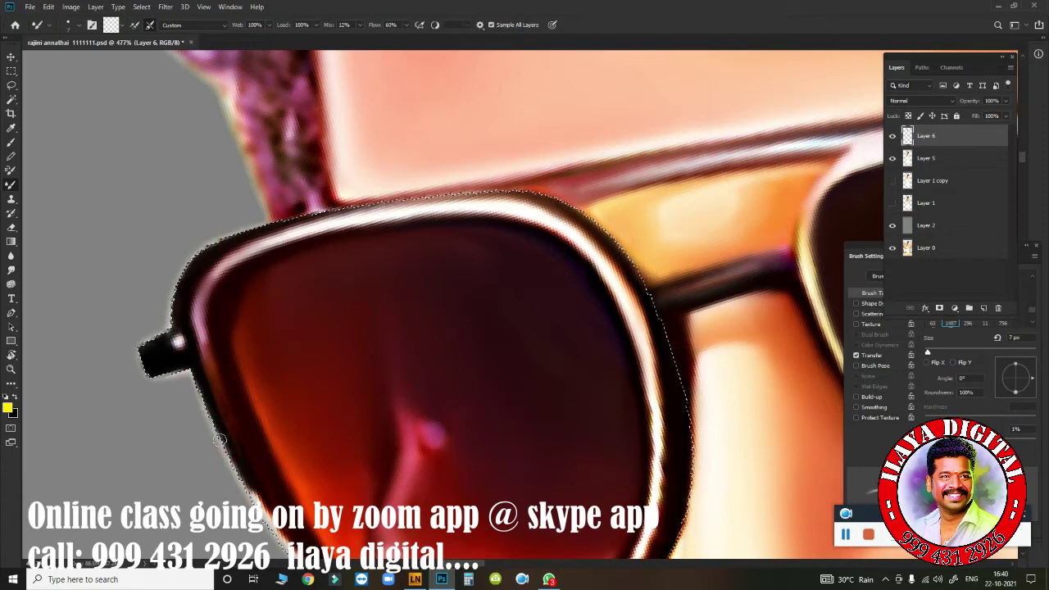
key("bracketright")
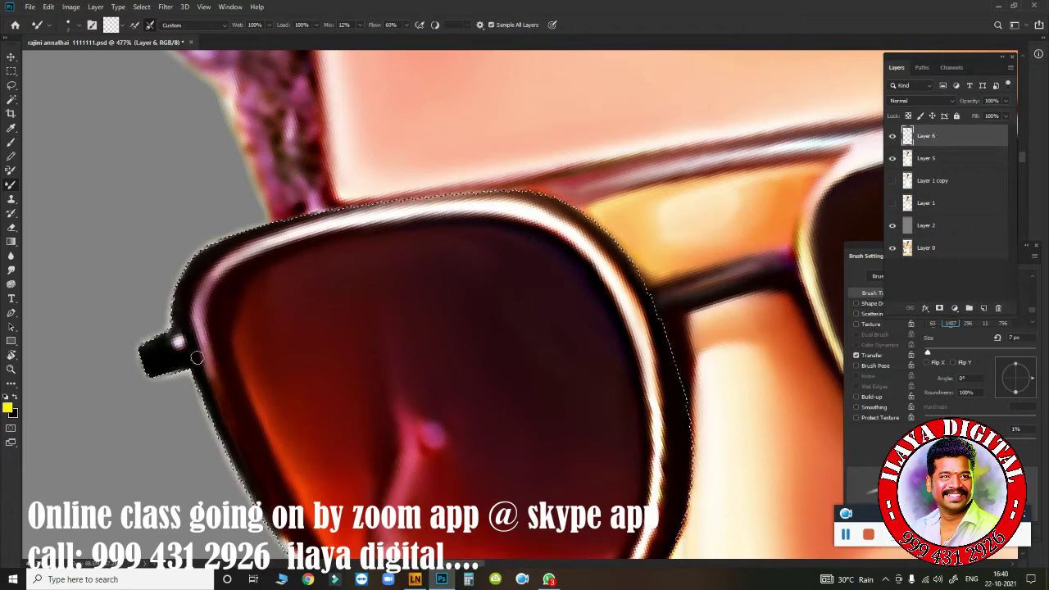
mouse_move(197, 358)
left_mouse_down()
mouse_move(200, 323)
mouse_move(248, 464)
left_mouse_up()
left_click_drag(225, 353, 234, 362)
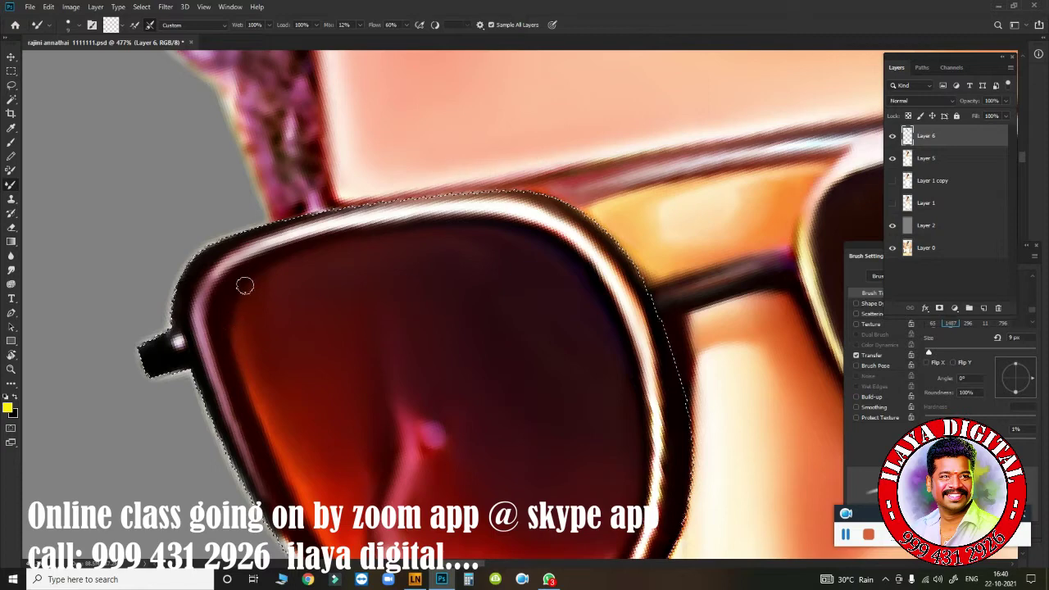
left_click(300, 239)
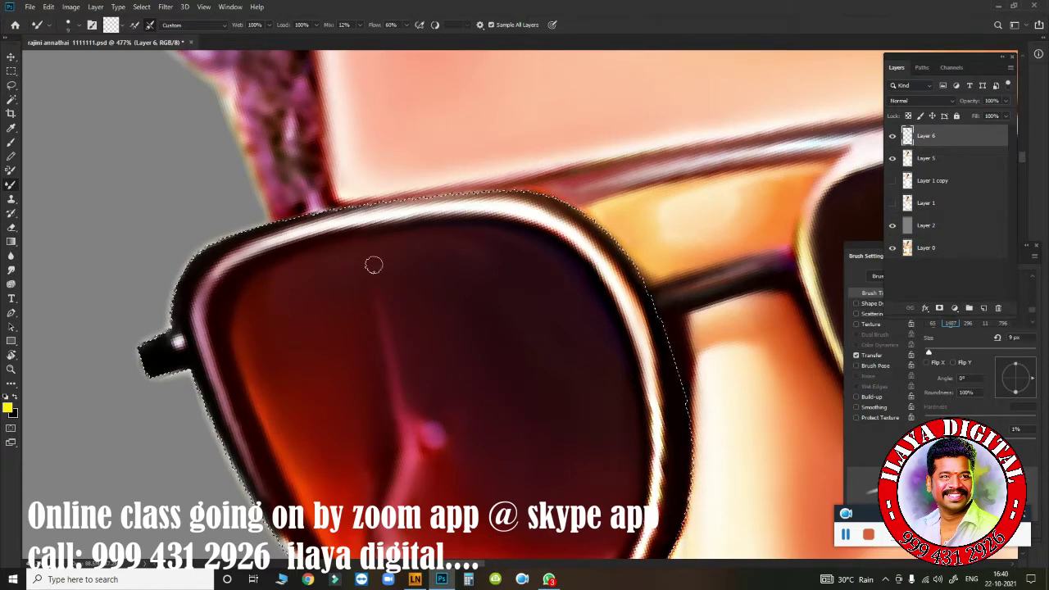
Step: Repaint the frame's outer edge, extend the pale reflection streak, and blend the inner rim highlights
left_click_drag(429, 417, 480, 230)
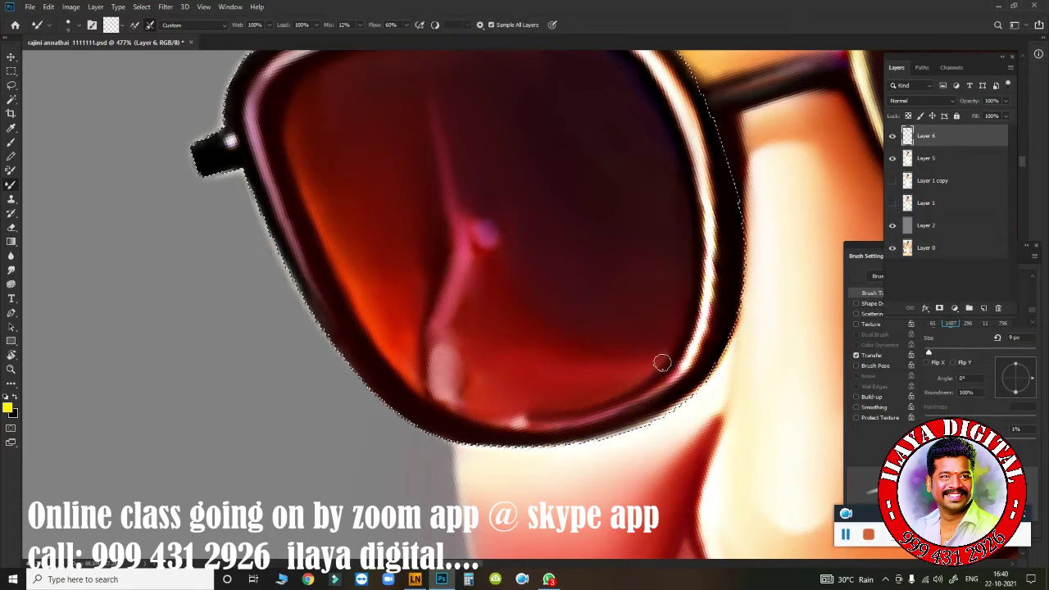
left_click_drag(731, 315, 698, 369)
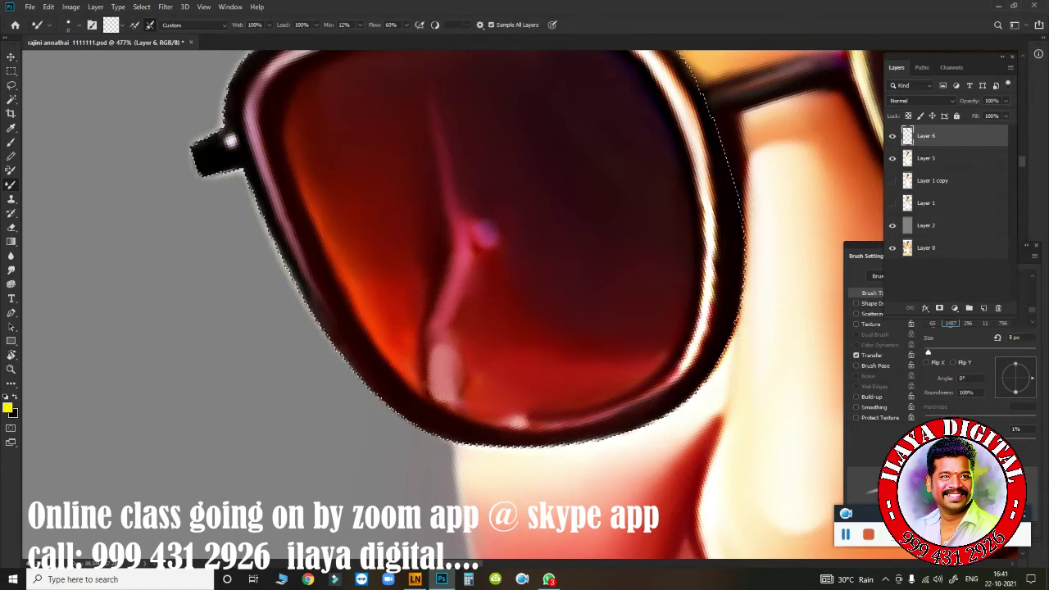
left_click_drag(434, 373, 449, 348)
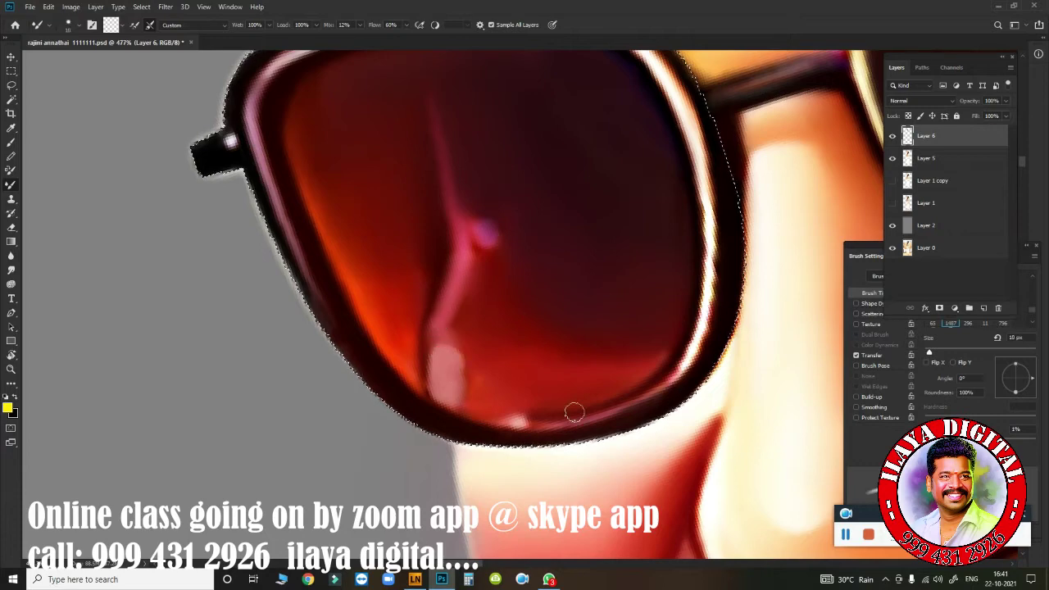
left_click_drag(682, 316, 567, 418)
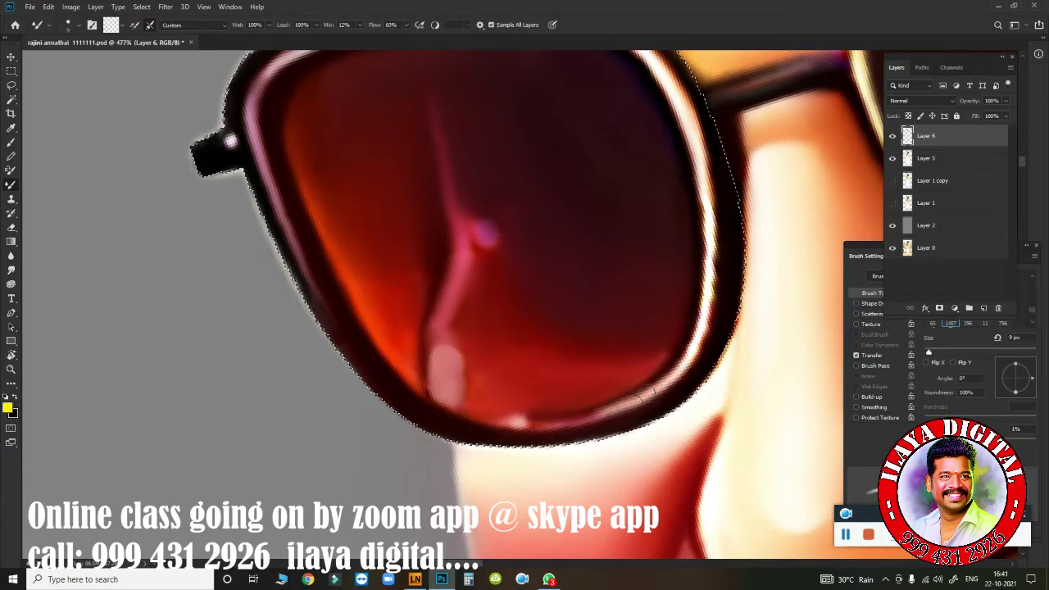
mouse_move(705, 168)
left_mouse_down()
mouse_move(602, 408)
mouse_move(511, 418)
left_mouse_up()
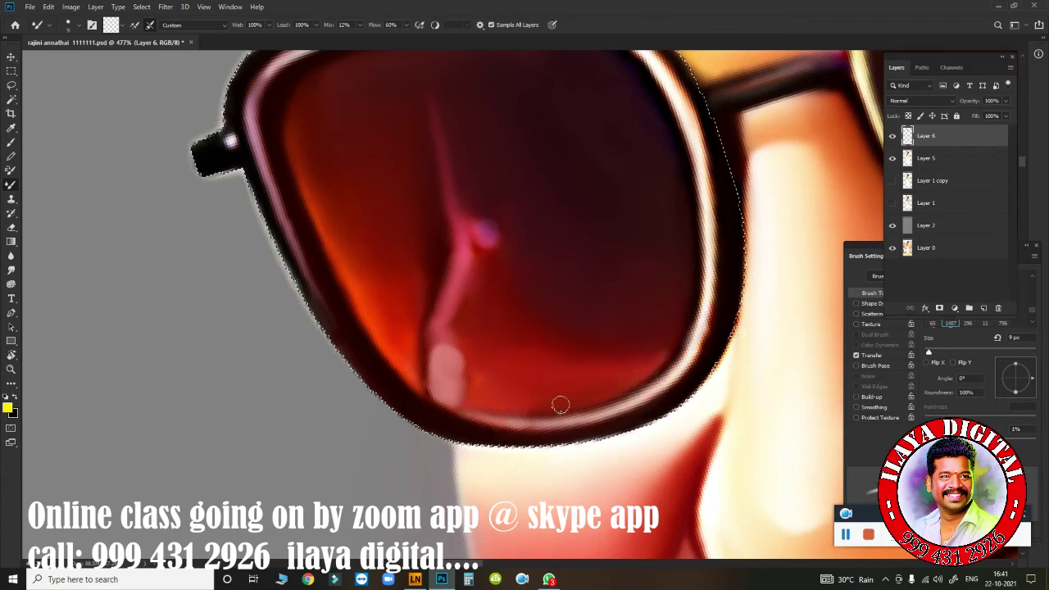
left_click_drag(596, 240, 609, 432)
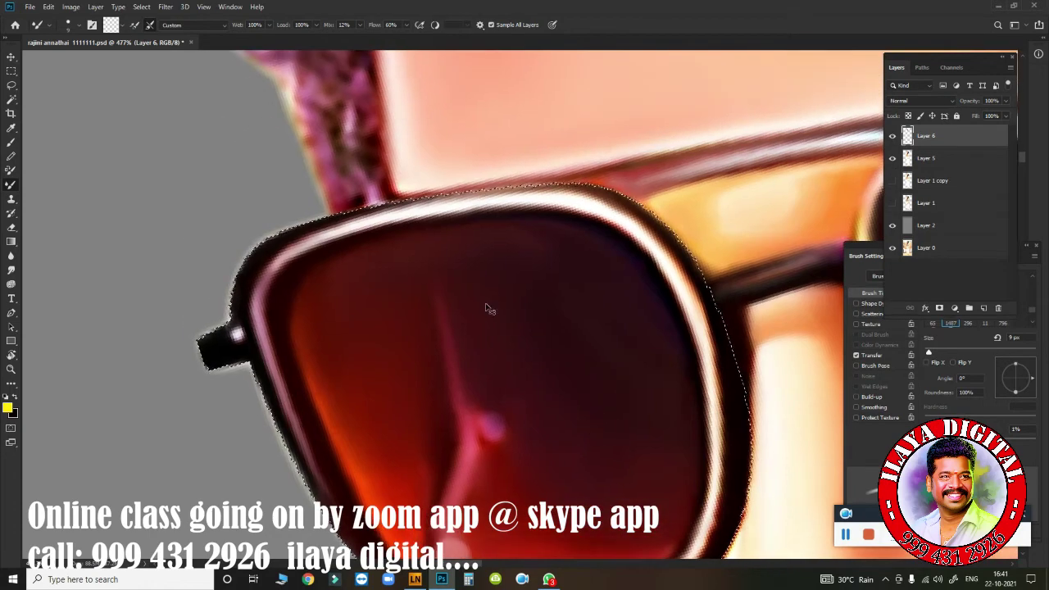
key("e")
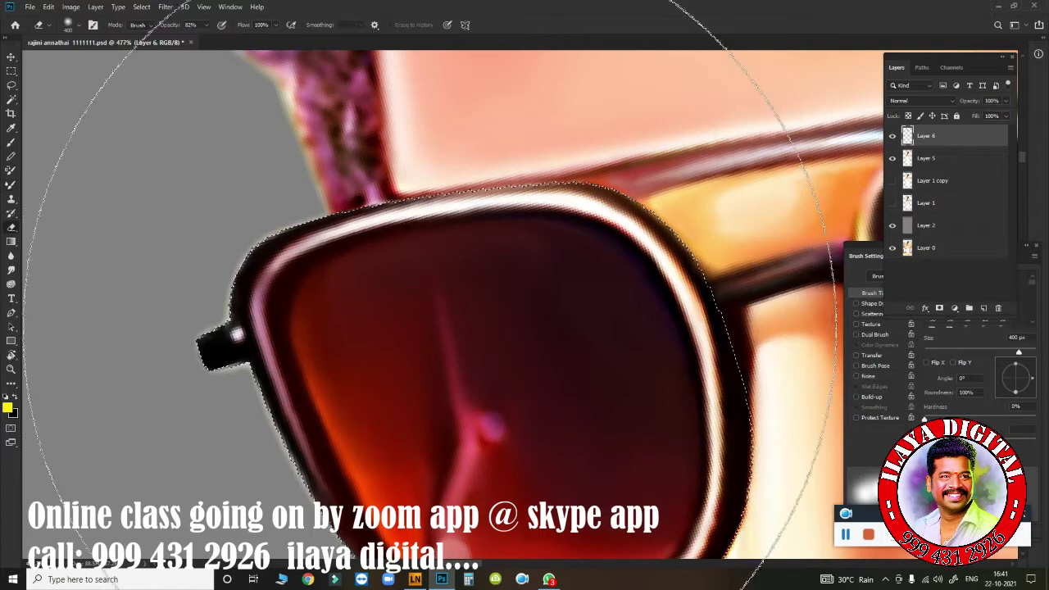
scroll(459, 357, "down", 4)
left_click_drag(173, 23, 205, 24)
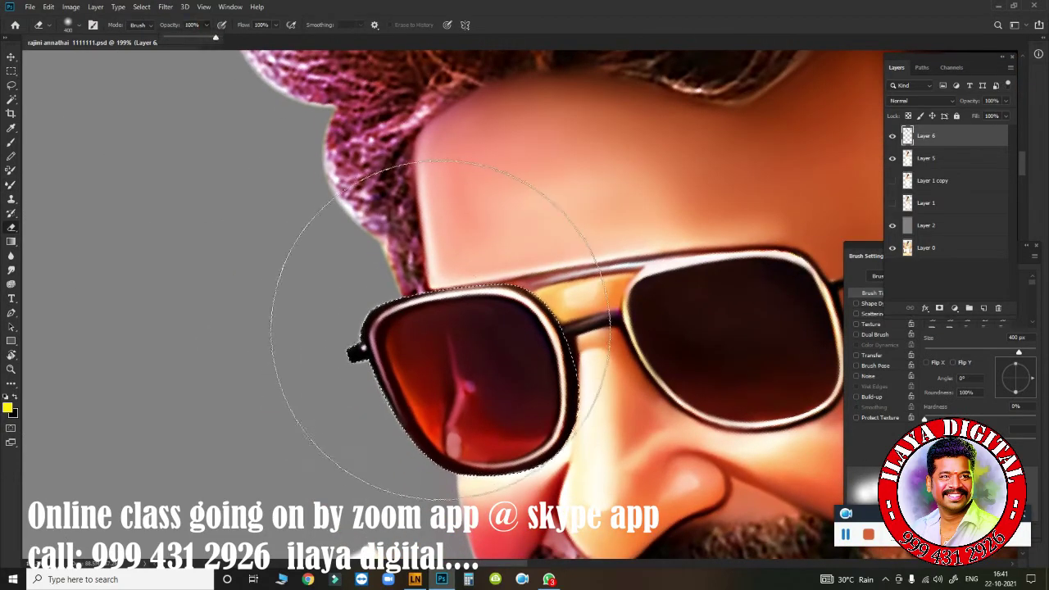
key("bracketleft")
key("bracketleft")
key("bracketleft")
key("bracketleft")
key("bracketleft")
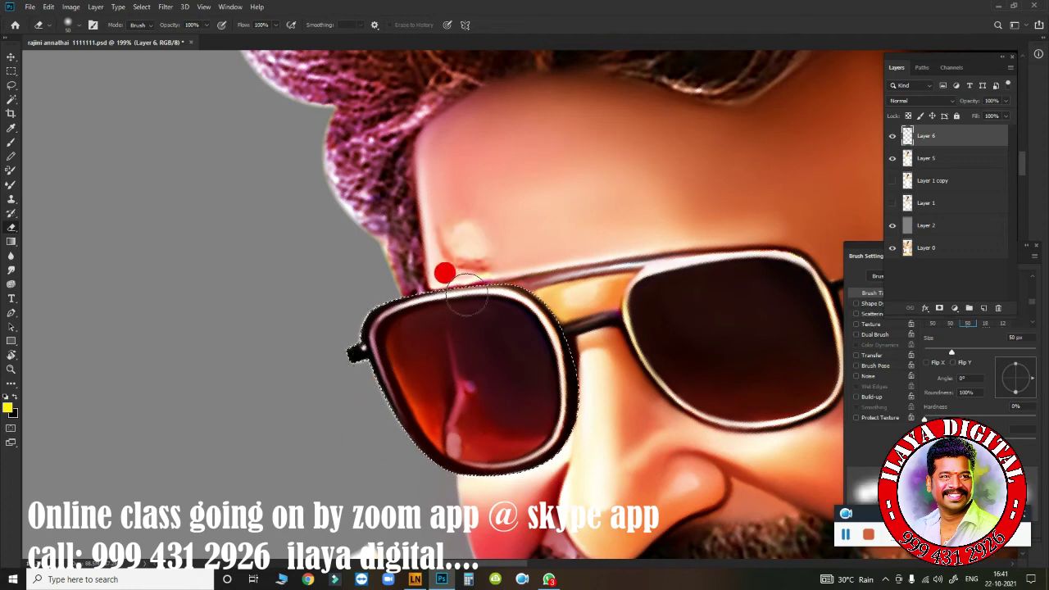
left_click_drag(445, 270, 437, 362)
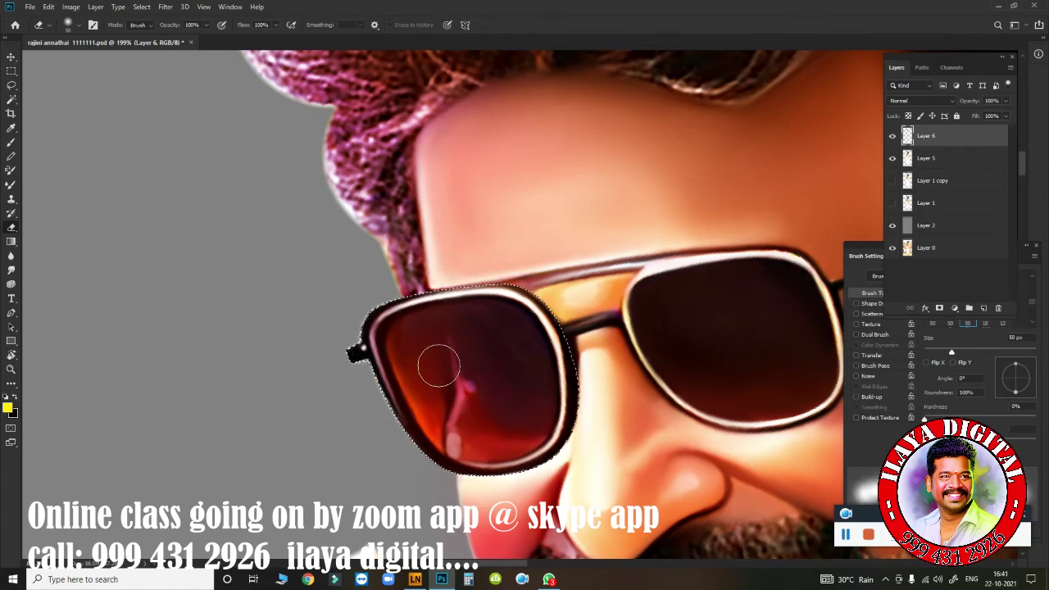
mouse_move(353, 388)
left_mouse_down()
mouse_move(373, 405)
mouse_move(342, 286)
left_mouse_up()
key("ctrl+d")
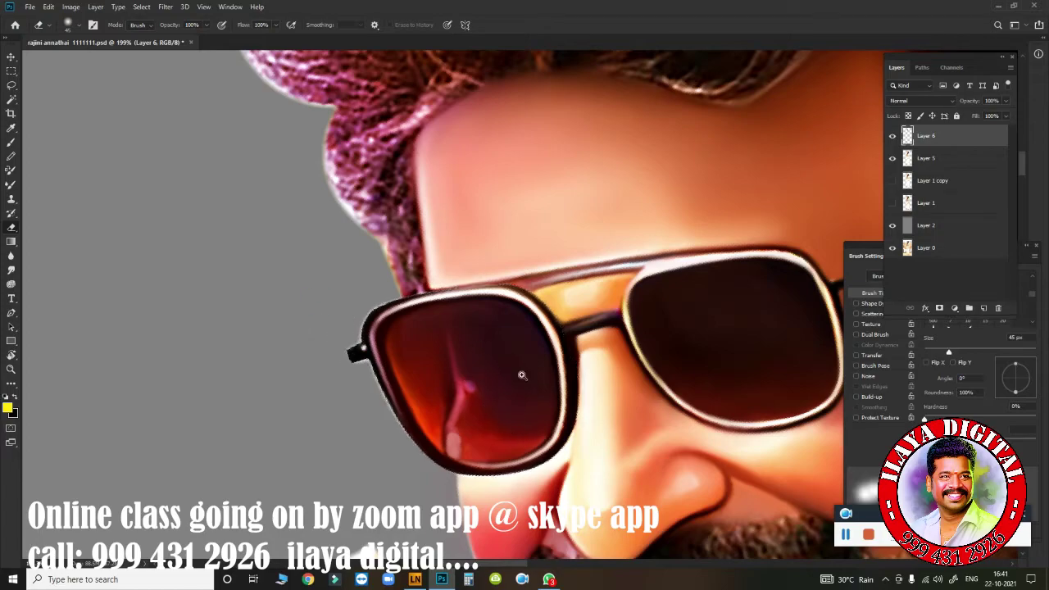
left_click_drag(527, 379, 547, 450)
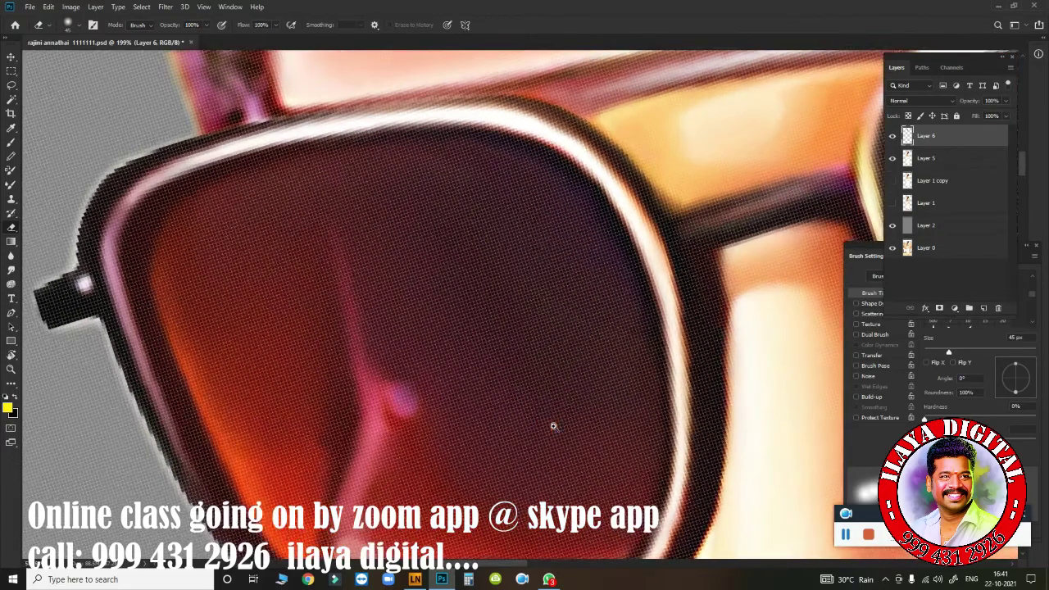
key("ctrl+shift+d")
key("b")
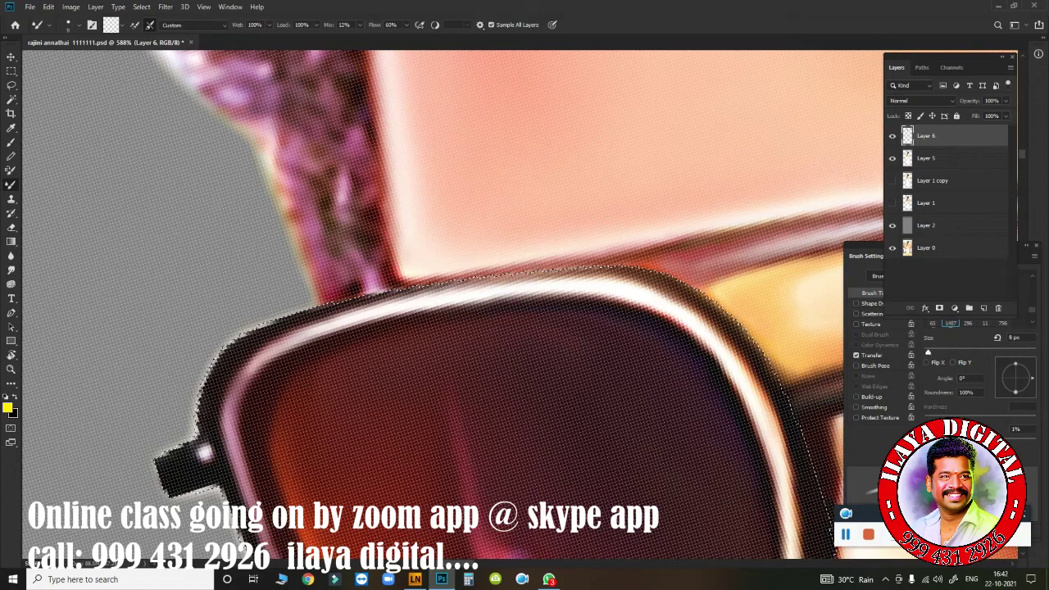
left_click(382, 271)
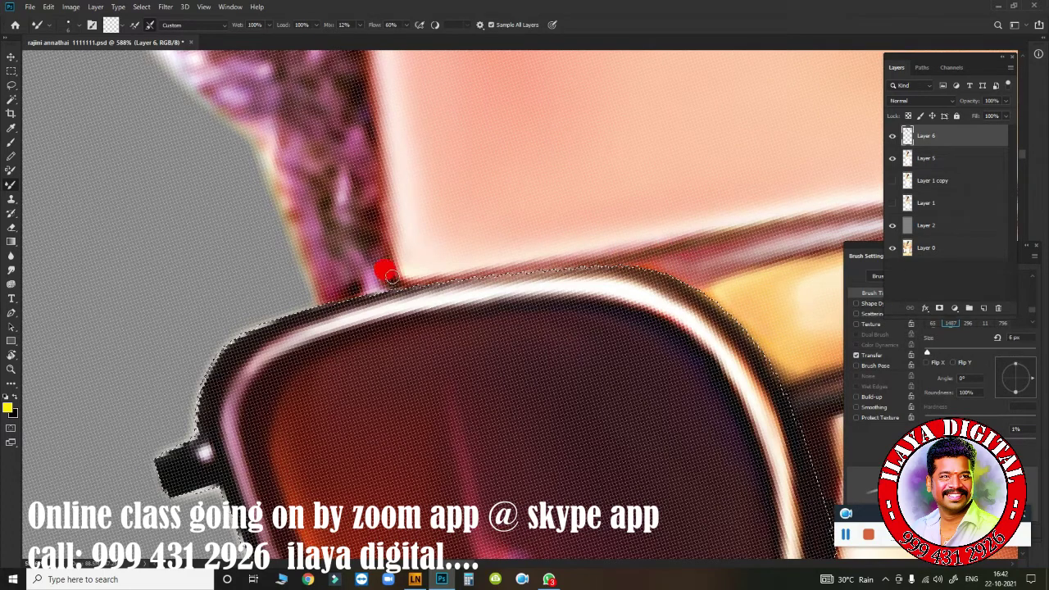
left_click(373, 280)
left_click(343, 284)
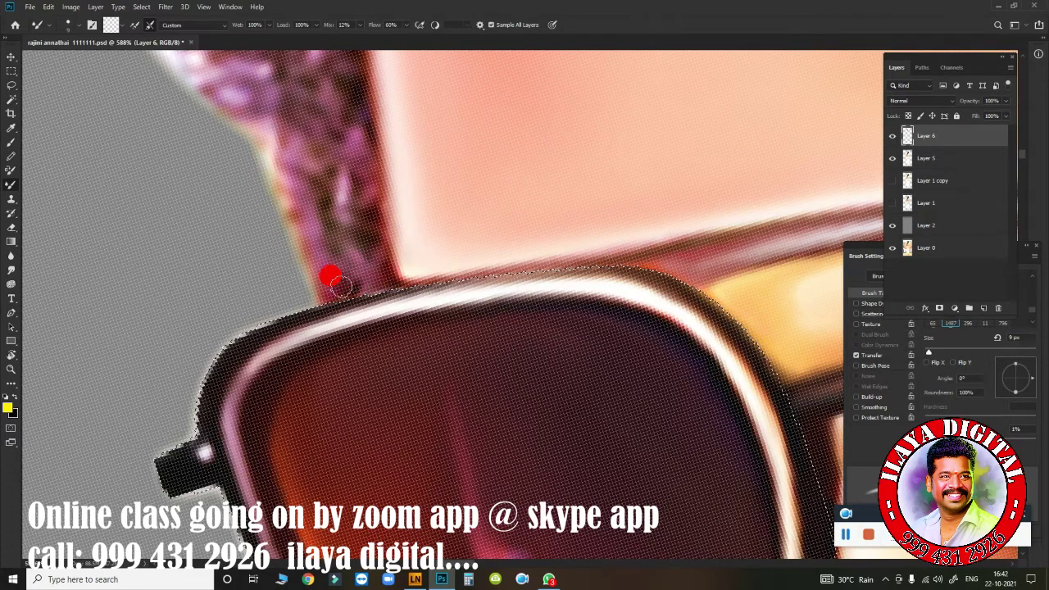
left_click_drag(346, 282, 375, 241)
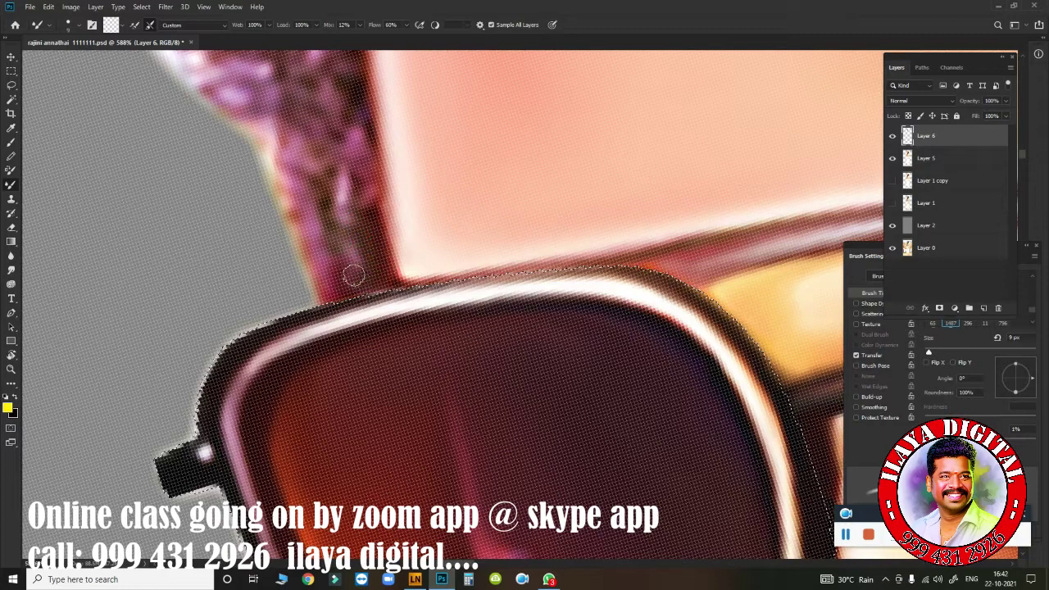
left_click(363, 276)
left_click(368, 276)
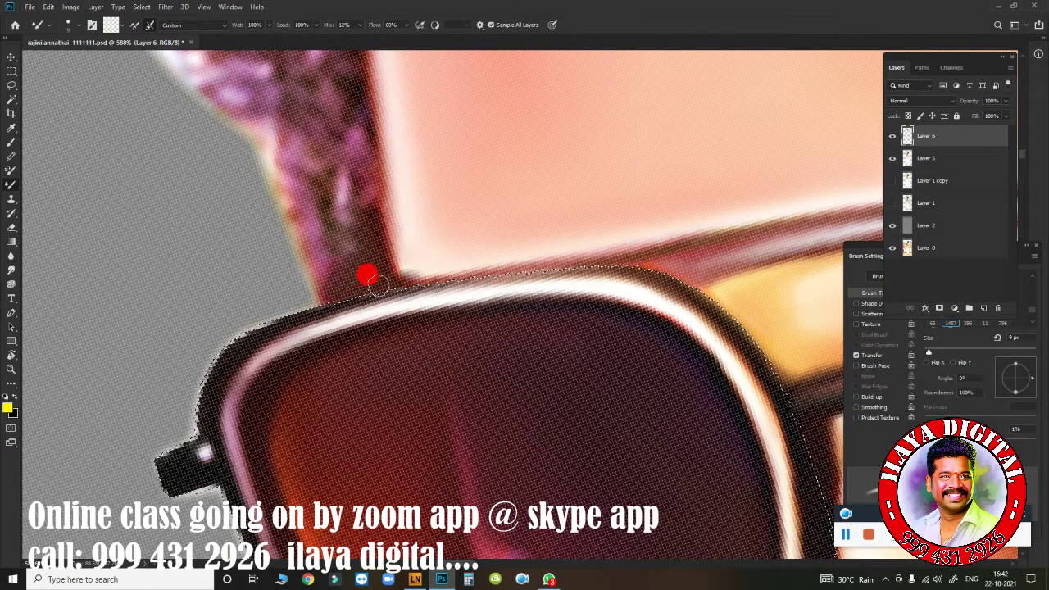
left_click_drag(486, 268, 605, 262)
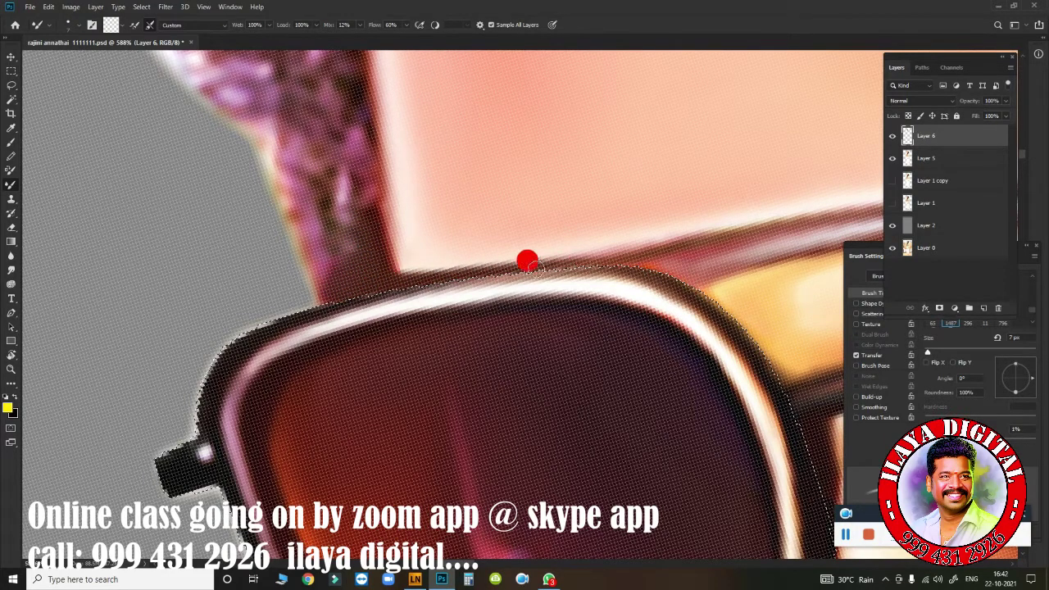
left_click(398, 238)
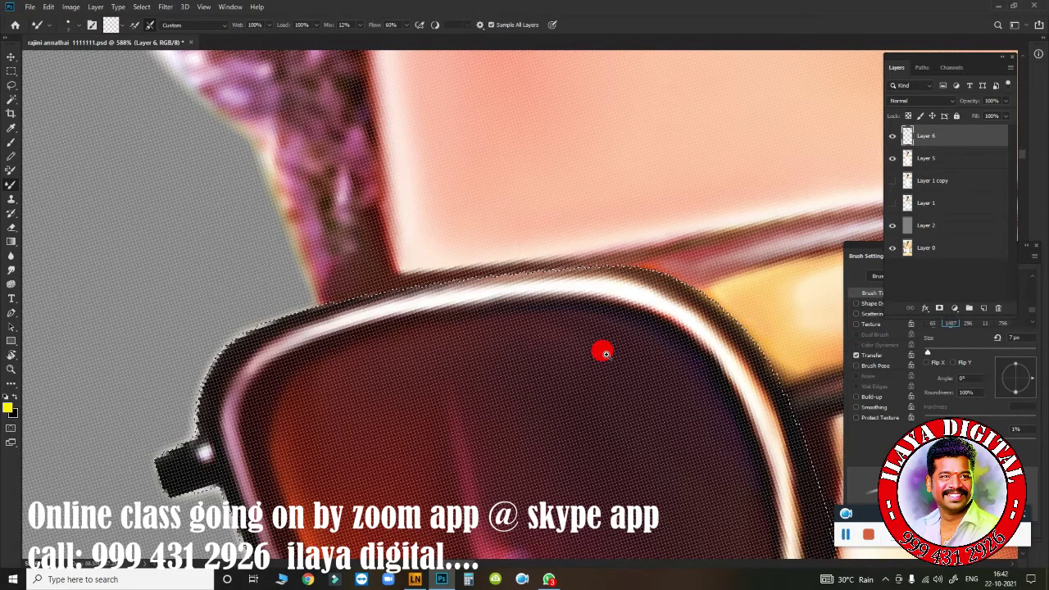
left_click_drag(604, 351, 551, 388)
left_click_drag(410, 304, 551, 346)
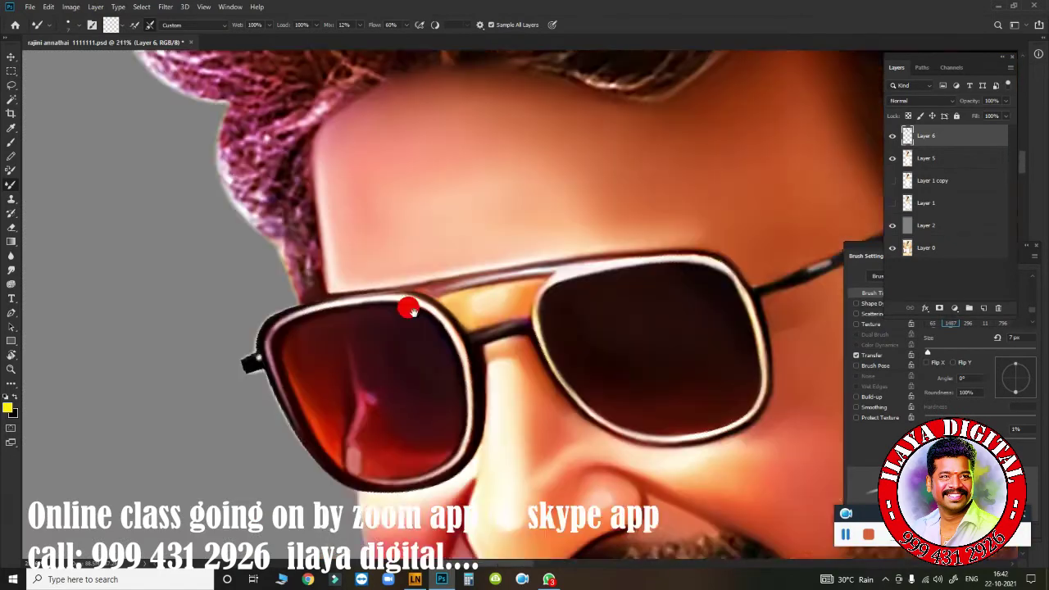
left_click_drag(446, 250, 460, 386)
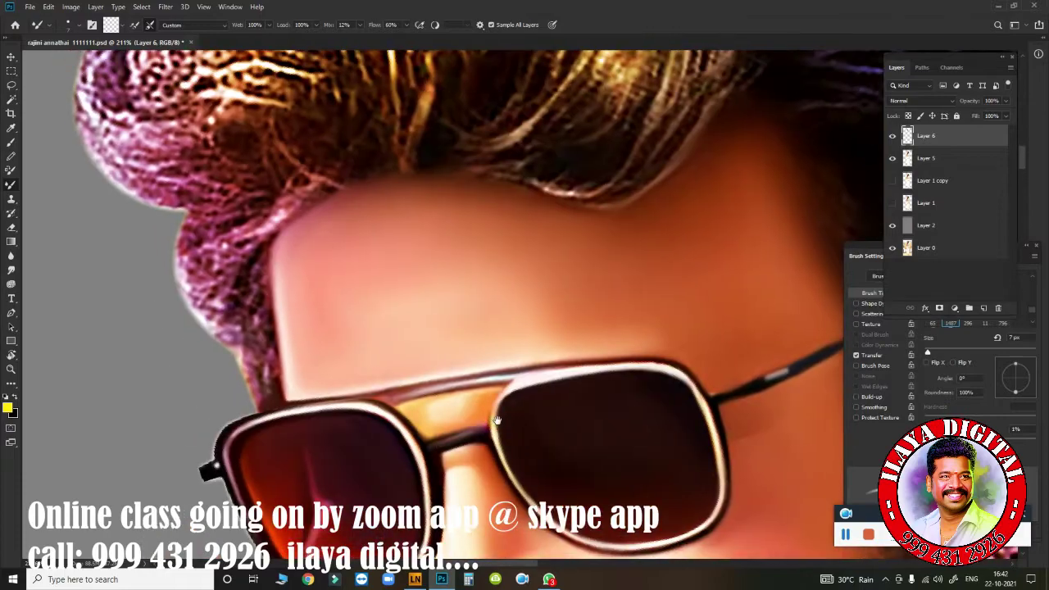
left_click_drag(459, 492, 476, 271)
mouse_move(483, 533)
left_mouse_down()
mouse_move(487, 401)
mouse_move(534, 393)
mouse_move(525, 378)
left_mouse_up()
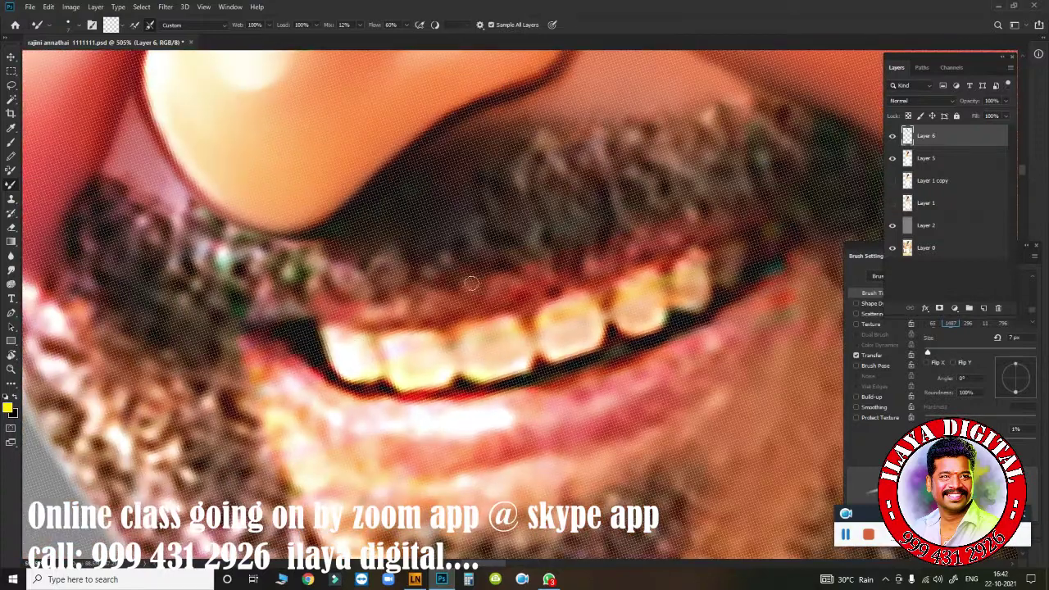
Step: At 48% flow, smooth and lighten the four front upper teeth with the Mixer Brush
mouse_move(352, 367)
left_mouse_down()
mouse_move(333, 356)
mouse_move(321, 322)
mouse_move(351, 334)
mouse_move(332, 328)
mouse_move(340, 365)
mouse_move(364, 373)
mouse_move(345, 343)
mouse_move(351, 337)
mouse_move(365, 373)
mouse_move(347, 368)
mouse_move(363, 370)
mouse_move(364, 352)
mouse_move(373, 361)
mouse_move(385, 347)
left_mouse_up()
left_click_drag(405, 30, 403, 50)
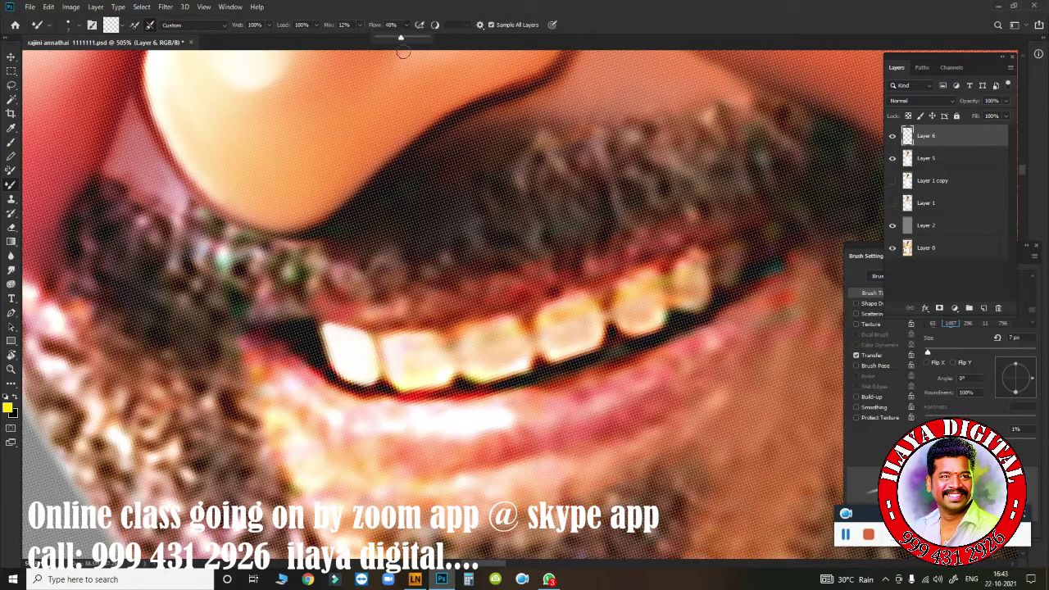
left_click(388, 357)
mouse_move(391, 337)
left_mouse_down()
mouse_move(410, 341)
mouse_move(415, 367)
left_mouse_up()
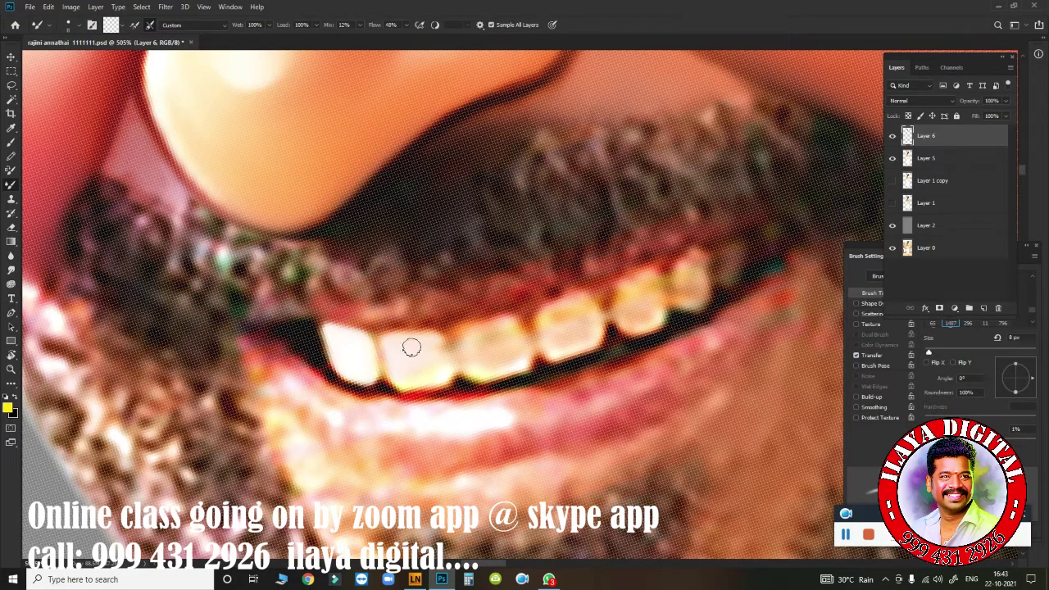
mouse_move(423, 330)
left_mouse_down()
mouse_move(401, 363)
mouse_move(436, 369)
mouse_move(417, 374)
left_mouse_up()
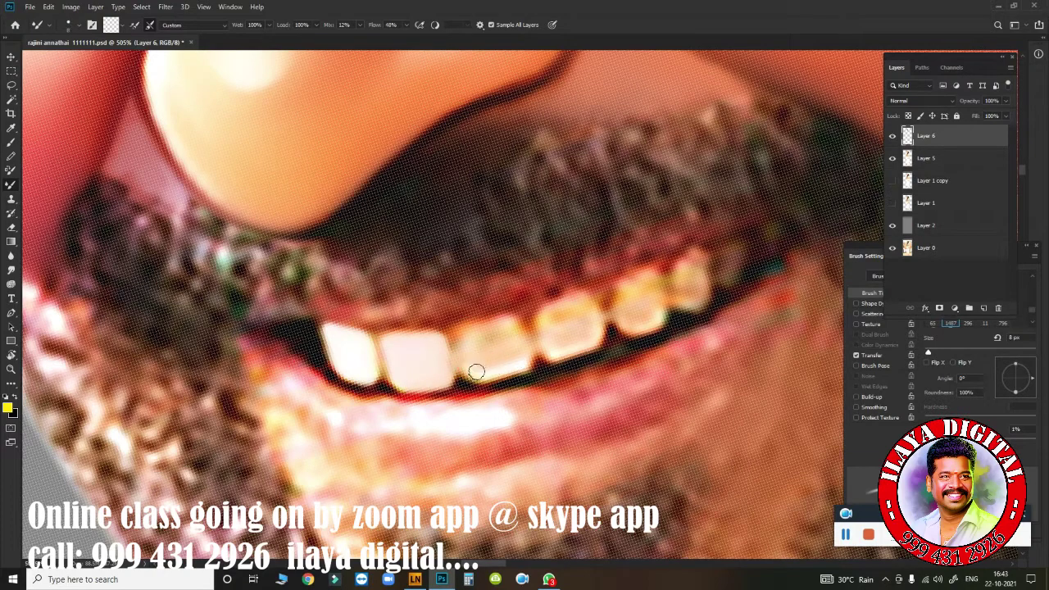
mouse_move(475, 368)
left_mouse_down()
mouse_move(496, 356)
mouse_move(505, 328)
mouse_move(496, 363)
left_mouse_up()
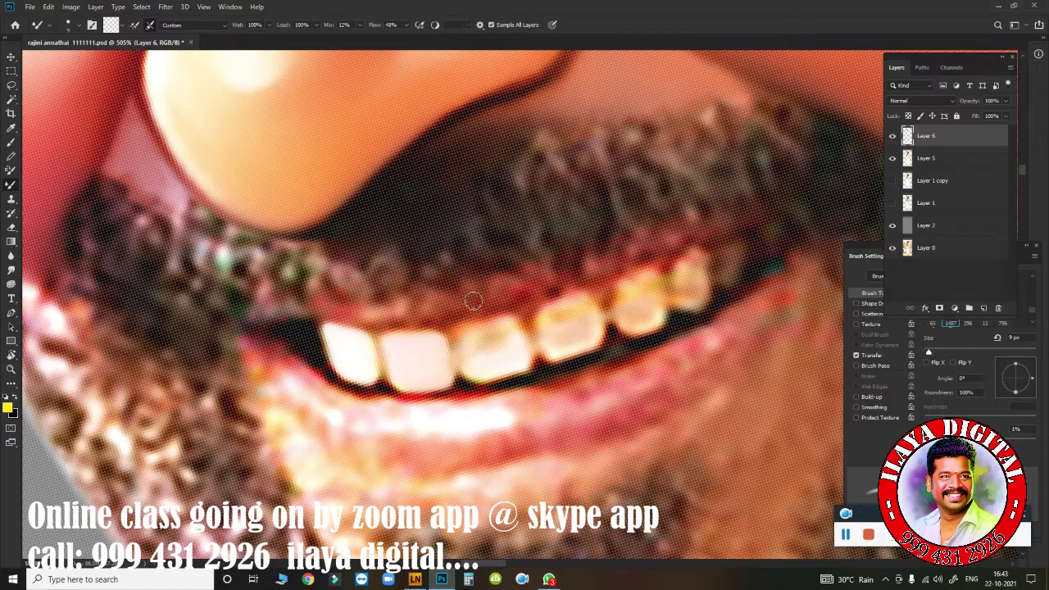
mouse_move(500, 352)
left_mouse_down()
mouse_move(523, 358)
mouse_move(512, 326)
mouse_move(465, 350)
mouse_move(480, 347)
mouse_move(480, 372)
mouse_move(543, 327)
mouse_move(544, 313)
left_mouse_up()
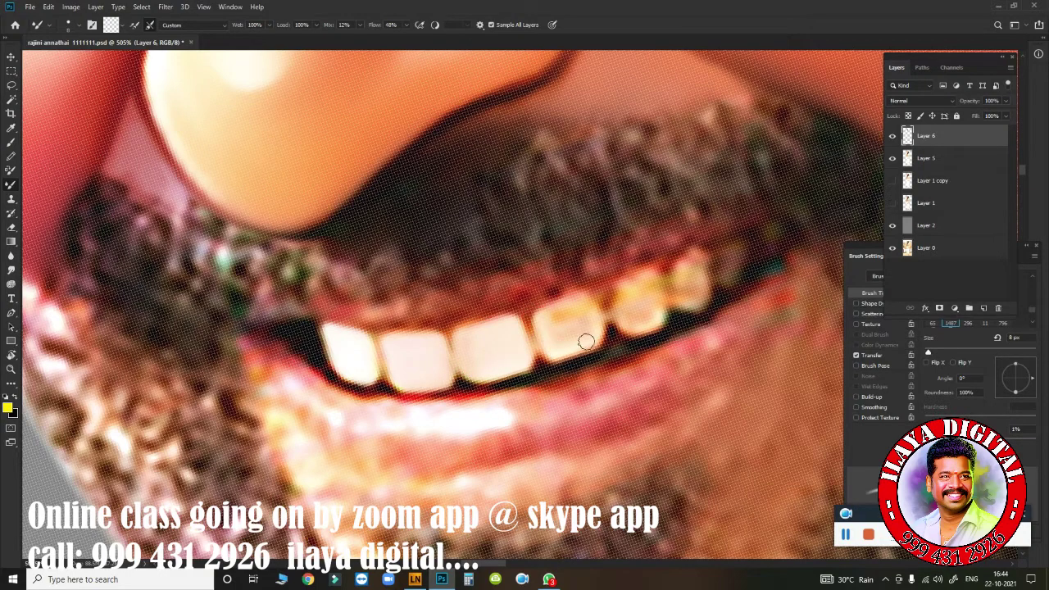
mouse_move(587, 341)
left_mouse_down()
mouse_move(576, 300)
mouse_move(552, 352)
mouse_move(539, 316)
mouse_move(562, 298)
mouse_move(550, 335)
mouse_move(574, 300)
mouse_move(566, 304)
mouse_move(549, 323)
mouse_move(591, 307)
left_mouse_up()
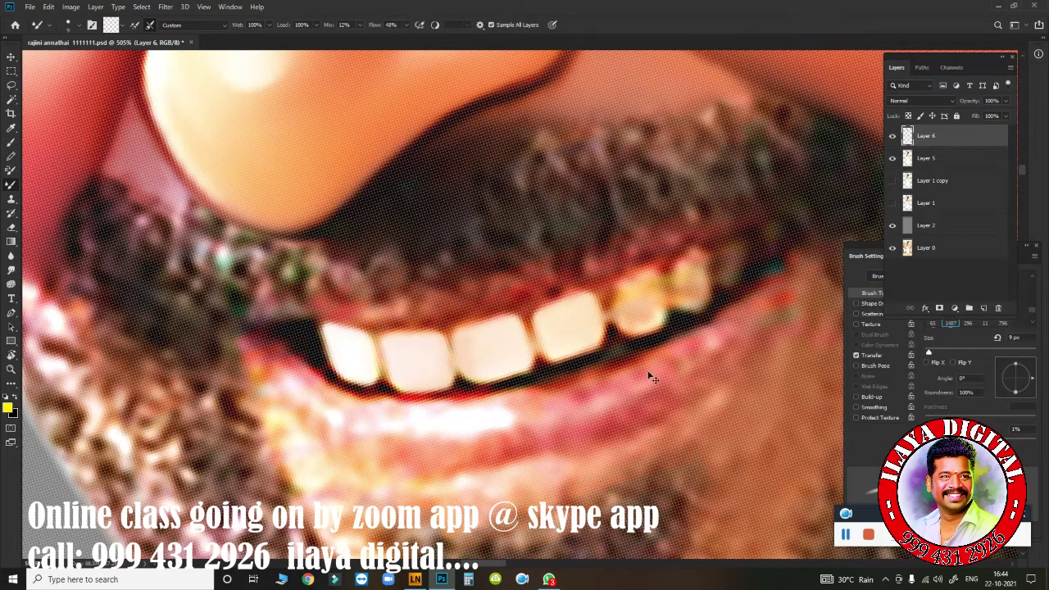
mouse_move(650, 378)
left_mouse_down()
mouse_move(636, 363)
mouse_move(677, 347)
mouse_move(621, 371)
mouse_move(661, 368)
left_mouse_up()
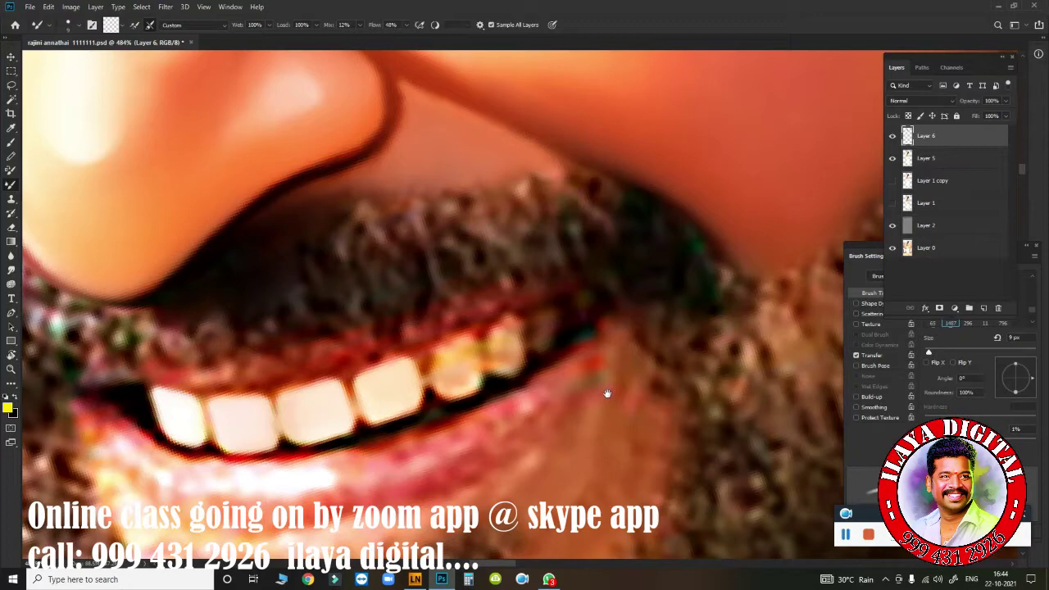
Step: Smooth the middle and rightmost teeth, the lower tooth edge and the upper lip line
left_click_drag(603, 384, 611, 392)
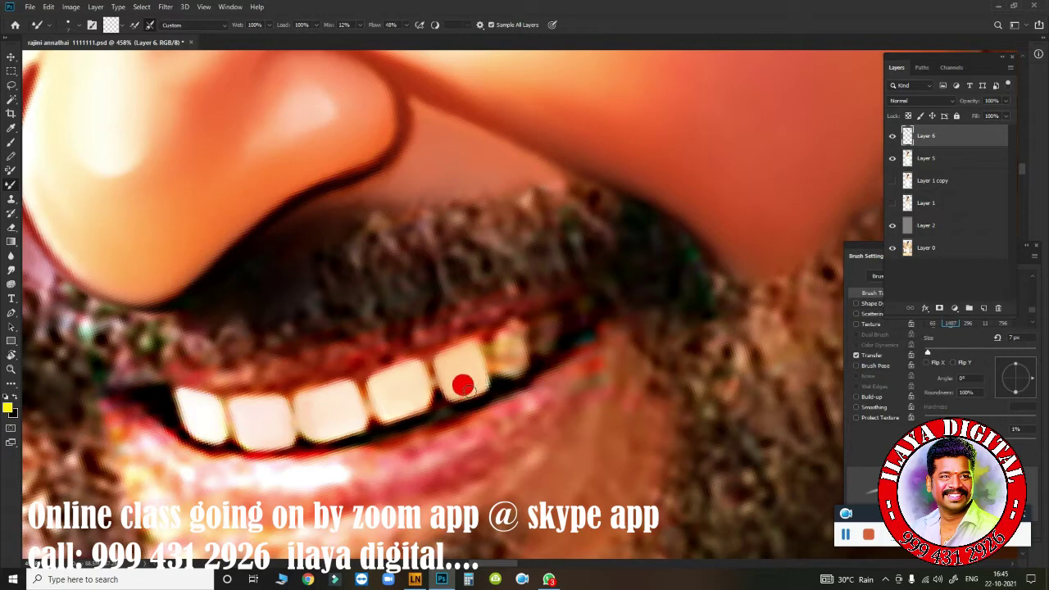
left_click_drag(470, 385, 479, 375)
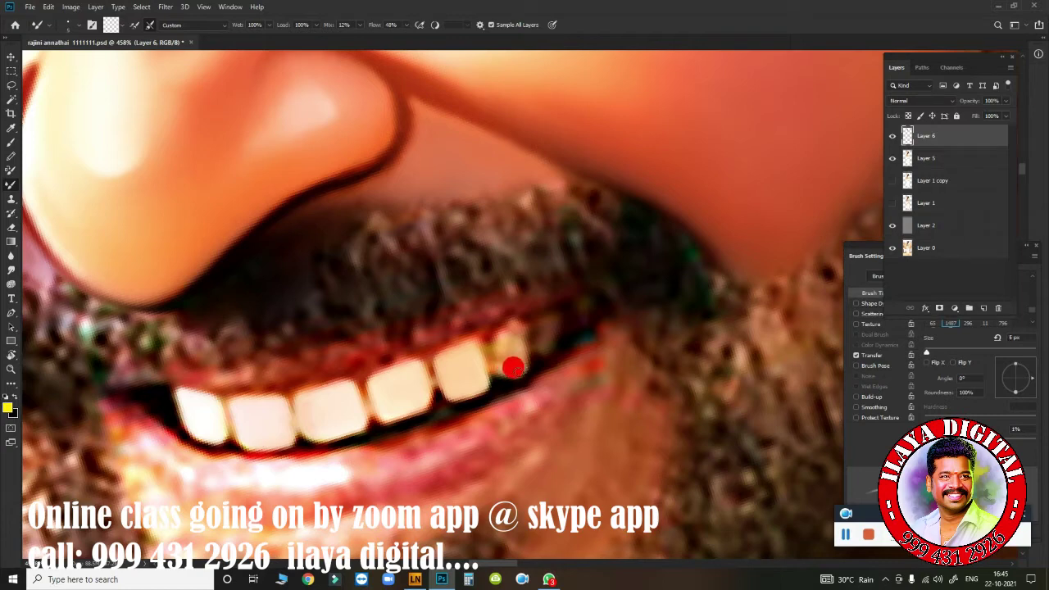
mouse_move(507, 366)
left_mouse_down()
mouse_move(493, 361)
mouse_move(508, 340)
mouse_move(521, 358)
mouse_move(499, 358)
mouse_move(541, 335)
mouse_move(544, 321)
mouse_move(534, 331)
mouse_move(548, 339)
mouse_move(531, 344)
mouse_move(523, 317)
mouse_move(538, 300)
mouse_move(469, 342)
mouse_move(401, 341)
mouse_move(362, 383)
mouse_move(226, 388)
left_mouse_up()
mouse_move(181, 432)
left_mouse_down()
mouse_move(228, 449)
mouse_move(303, 441)
left_mouse_up()
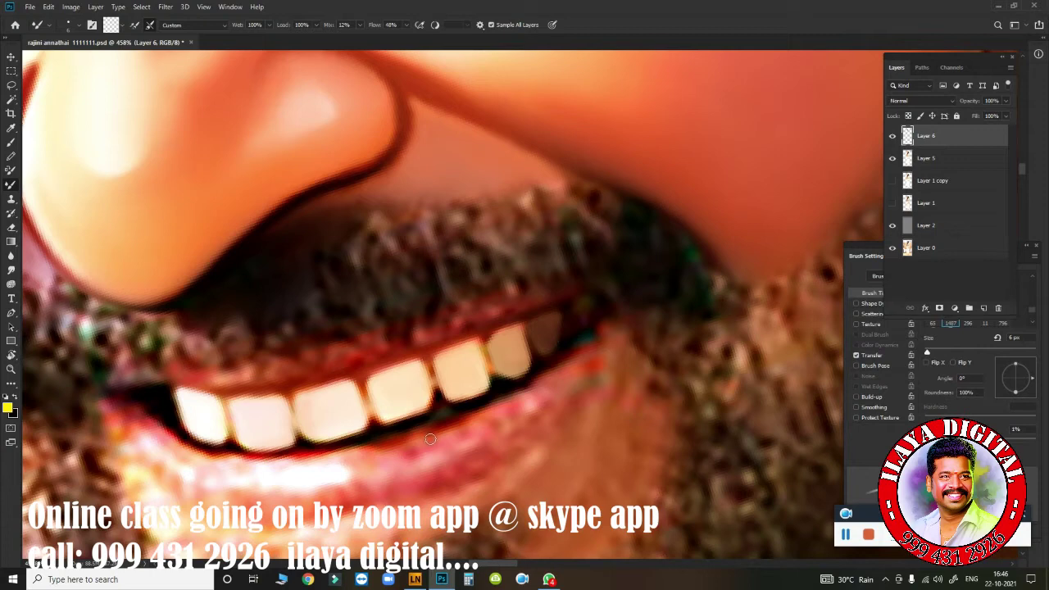
mouse_move(449, 411)
left_mouse_down()
mouse_move(387, 421)
mouse_move(454, 405)
mouse_move(443, 412)
left_mouse_up()
left_click_drag(215, 375, 310, 369)
Step: Smudge the gum line above the upper teeth into a softer, cleaner outline
left_click_drag(464, 395, 461, 405)
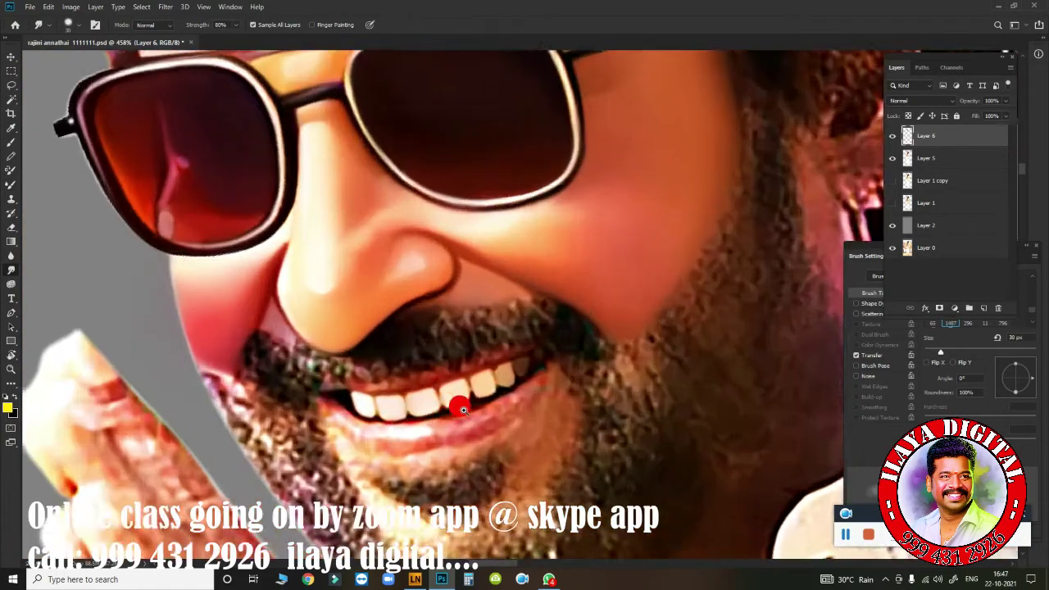
key("bracketleft")
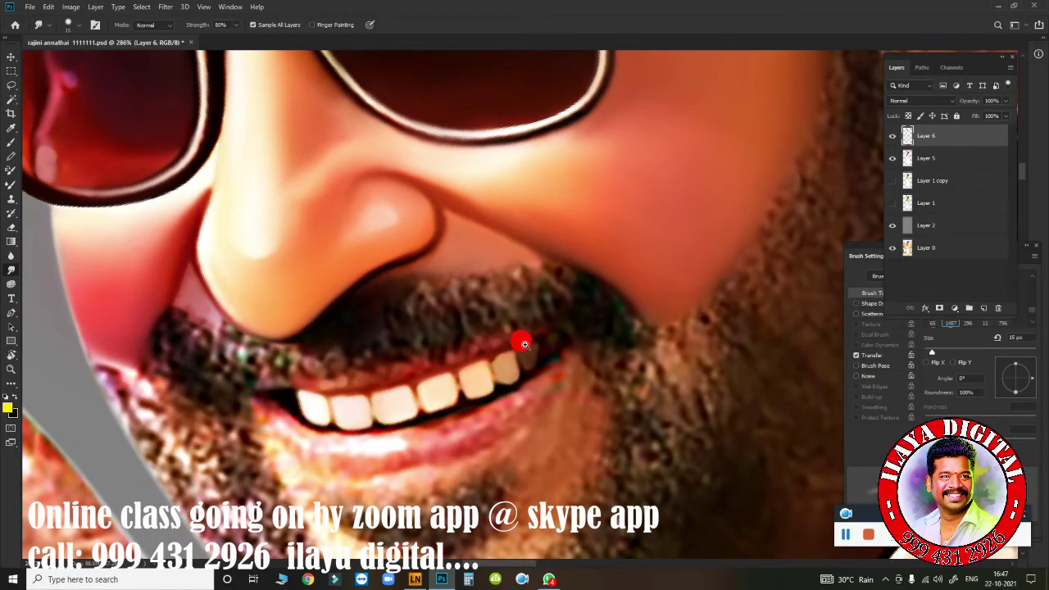
left_click_drag(520, 339, 610, 273)
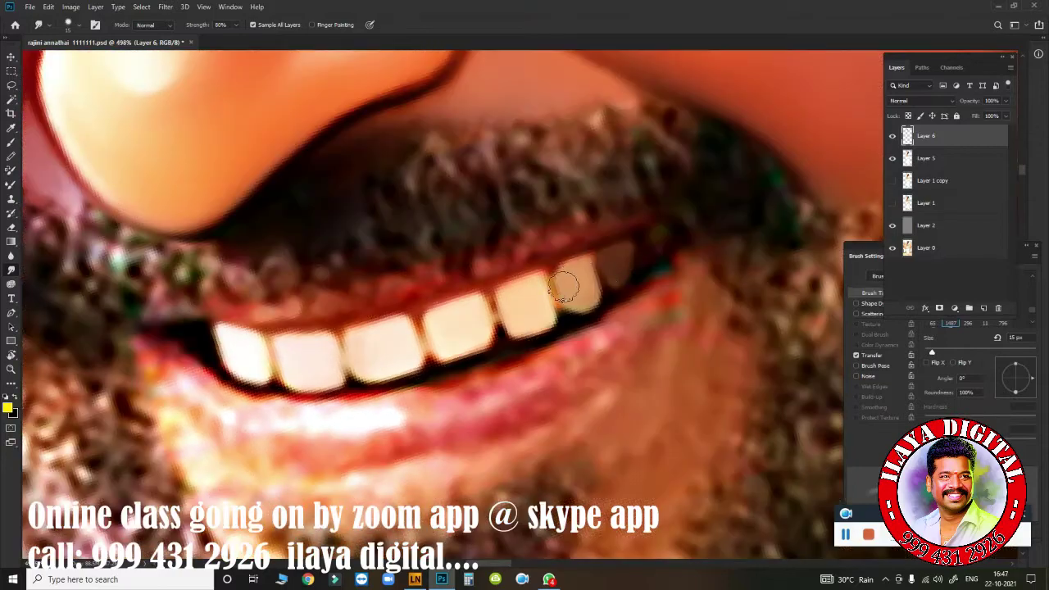
key("bracketleft")
left_click(190, 323)
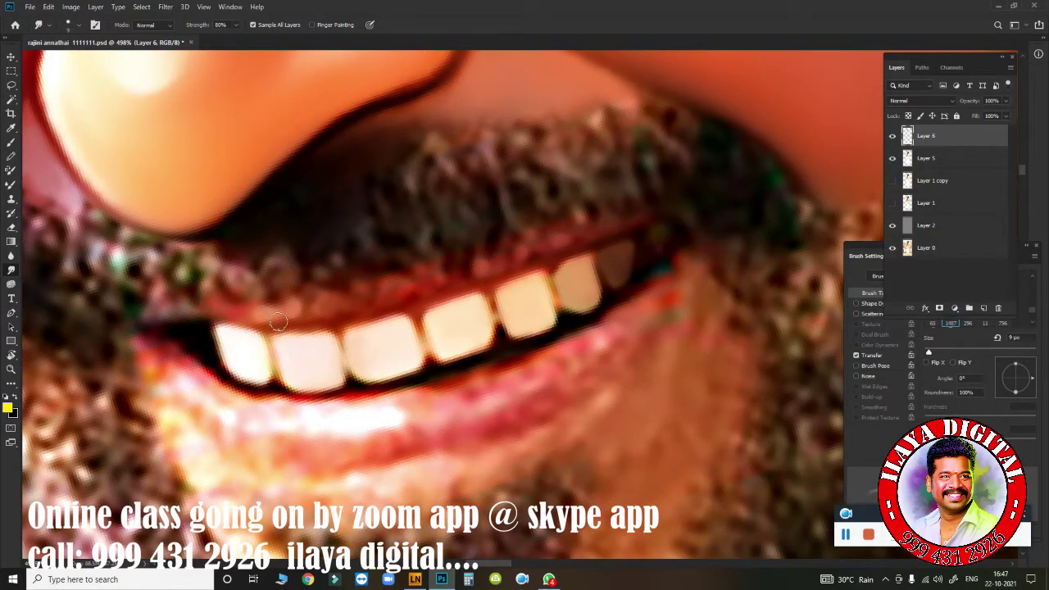
left_click_drag(278, 323, 211, 298)
key("bracketright")
mouse_move(283, 304)
left_mouse_down()
mouse_move(354, 299)
mouse_move(346, 313)
mouse_move(251, 313)
mouse_move(372, 290)
mouse_move(539, 237)
mouse_move(637, 226)
mouse_move(449, 279)
left_mouse_up()
Step: Smudge the lower edge of the teeth, the lower lip and the mouth's left corner smooth
mouse_move(164, 336)
left_mouse_down()
mouse_move(197, 368)
mouse_move(268, 402)
mouse_move(366, 399)
mouse_move(502, 361)
mouse_move(502, 375)
mouse_move(599, 314)
left_mouse_up()
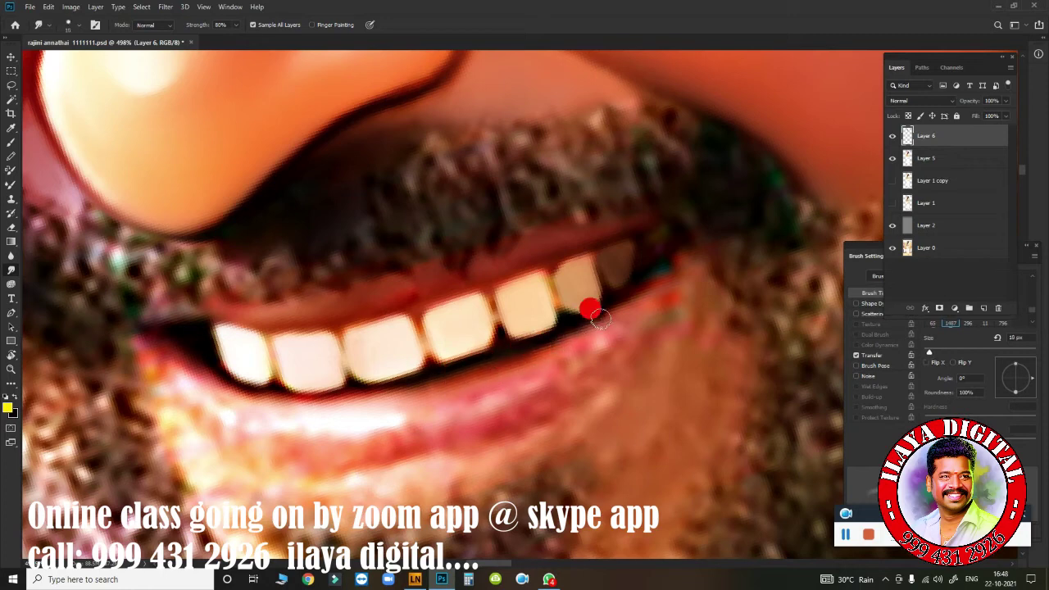
mouse_move(536, 347)
left_mouse_down()
mouse_move(578, 327)
mouse_move(681, 230)
mouse_move(648, 271)
mouse_move(667, 234)
mouse_move(651, 242)
left_mouse_up()
key("bracketleft")
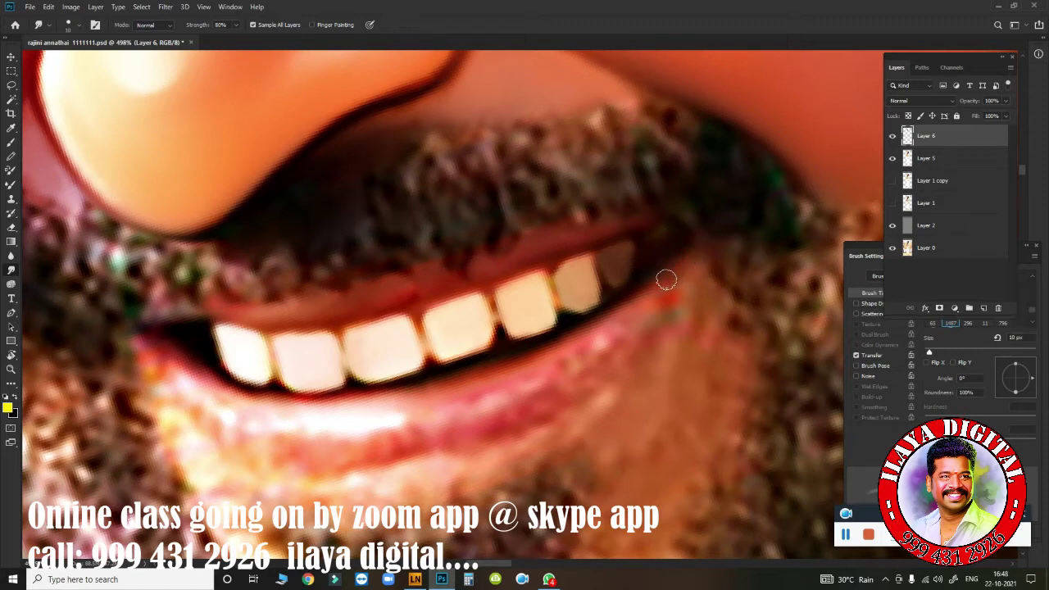
left_click(655, 250)
mouse_move(175, 342)
left_mouse_down()
mouse_move(250, 391)
mouse_move(293, 396)
left_mouse_up()
key("bracketleft")
key("bracketleft")
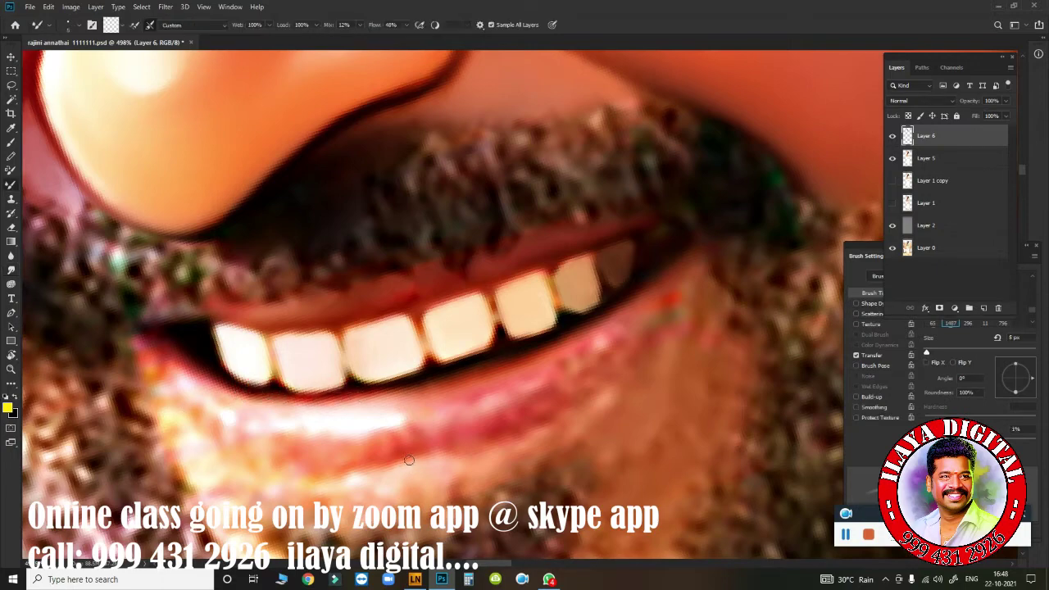
Step: With the Mixer Brush, blend the centre of the lower lip and its corner into smooth pink
key("b")
scroll(487, 438, "down", 5)
scroll(434, 312, "down", 5)
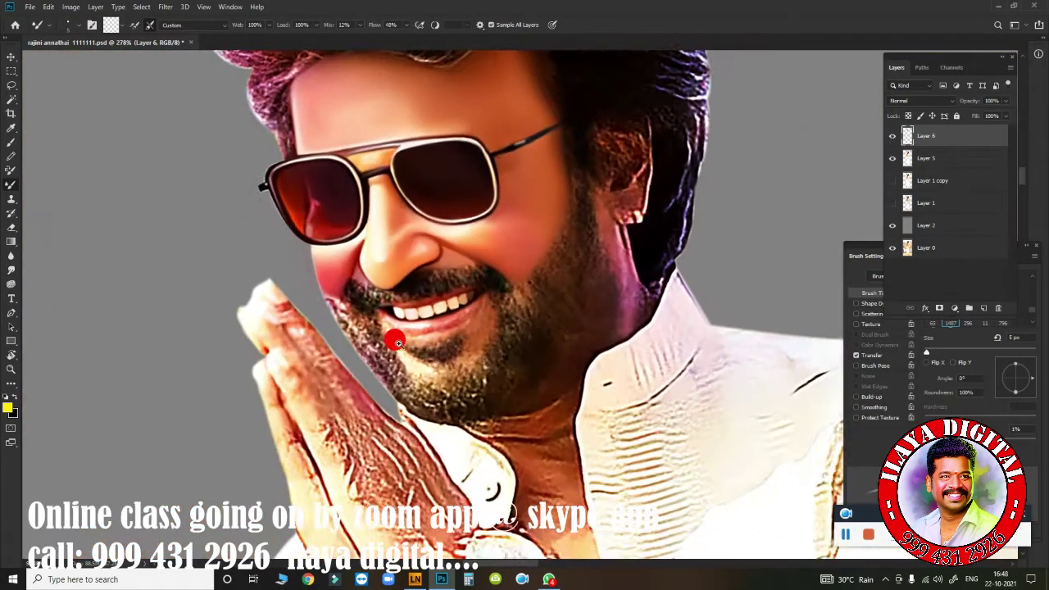
scroll(394, 333, "up", 4)
scroll(440, 363, "up", 3)
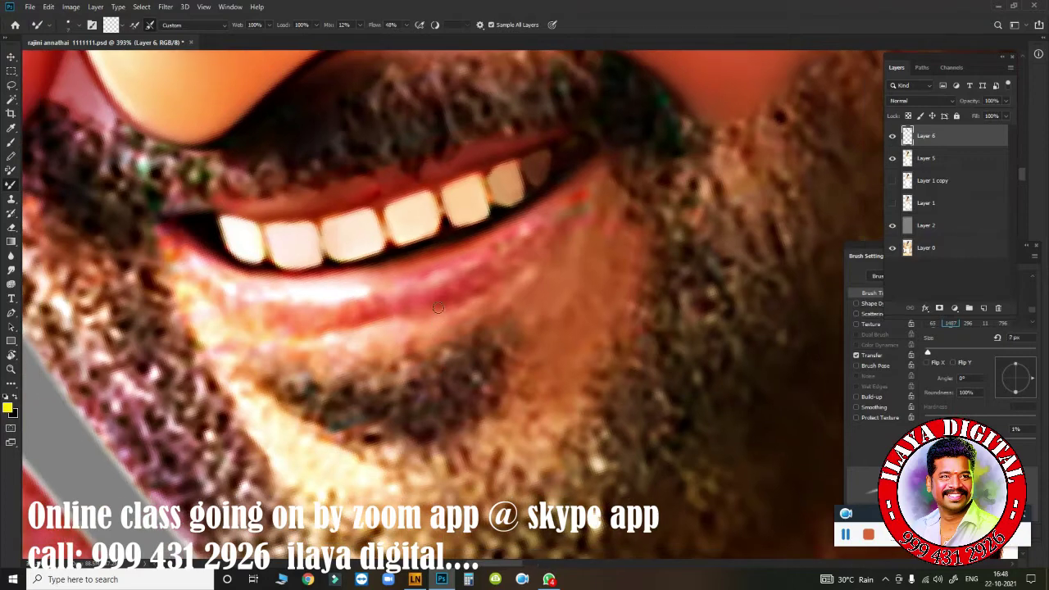
key("bracketright")
key("bracketright")
left_click_drag(449, 296, 473, 276)
key("bracketleft")
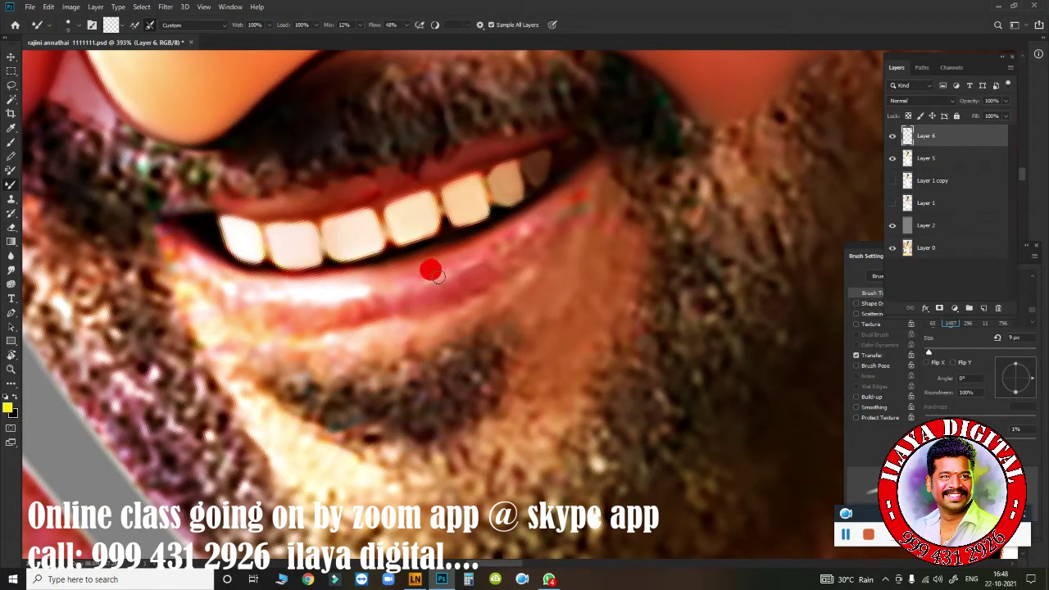
left_click_drag(429, 269, 459, 251)
left_click(512, 226)
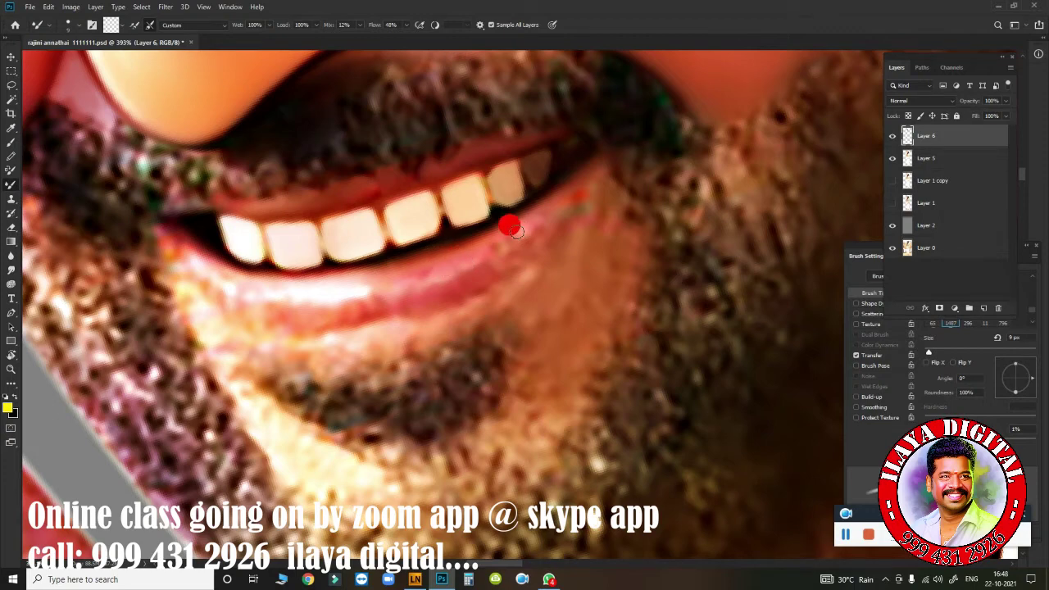
key("bracketright")
left_click(441, 287)
left_click_drag(433, 286, 507, 254)
Step: Smooth the lower lip's right side, left end and left corner with larger and smaller brushes
key("bracketright")
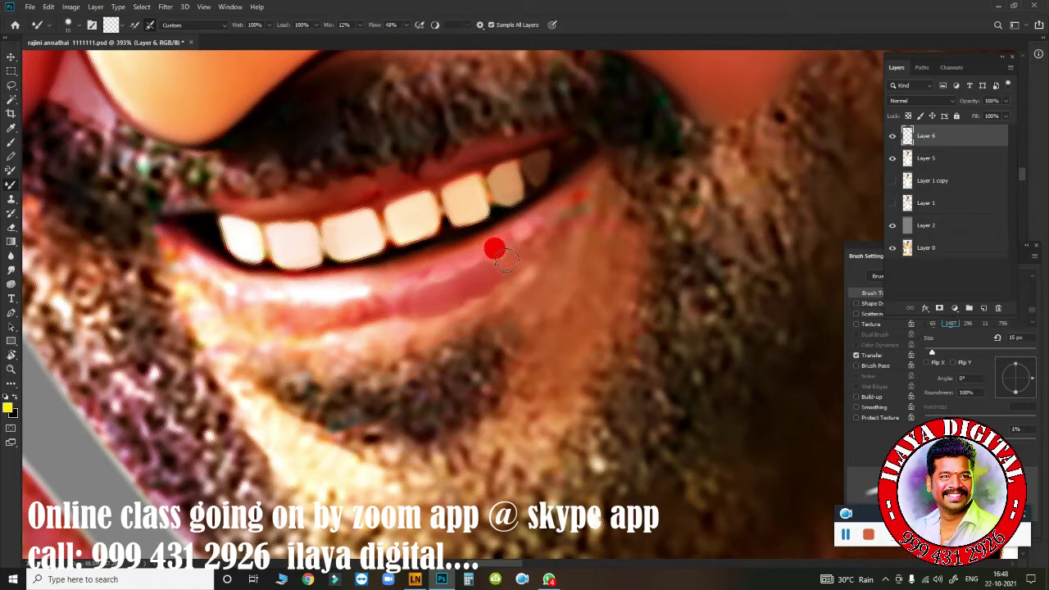
left_click(352, 309)
left_click(379, 308)
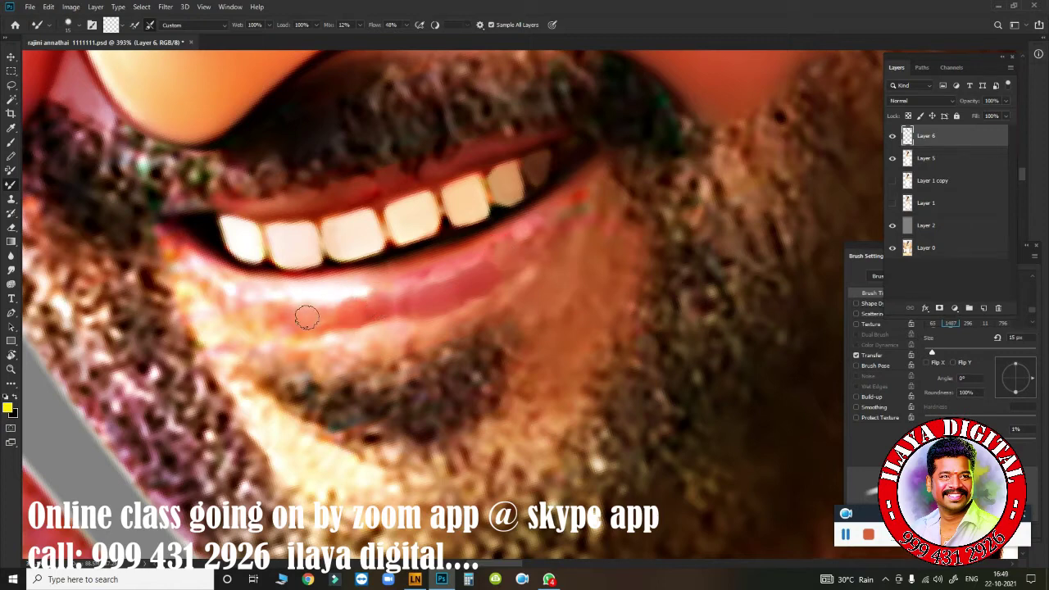
left_click(277, 314)
left_click_drag(277, 314, 324, 324)
key("bracketleft")
key("bracketleft")
mouse_move(210, 283)
left_mouse_down()
mouse_move(250, 308)
mouse_move(326, 299)
mouse_move(289, 293)
left_mouse_up()
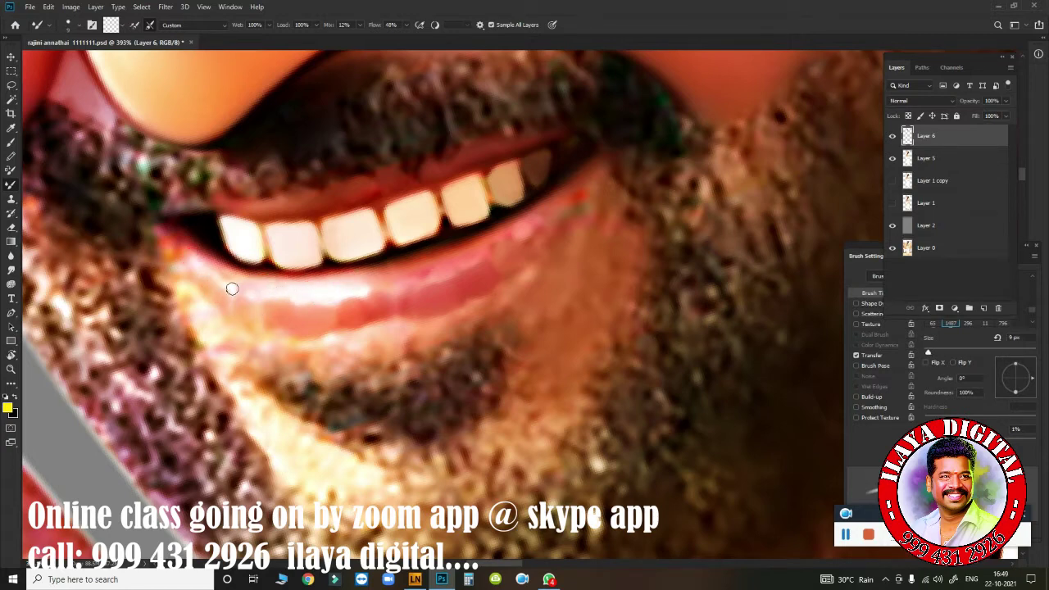
left_click_drag(197, 286, 164, 238)
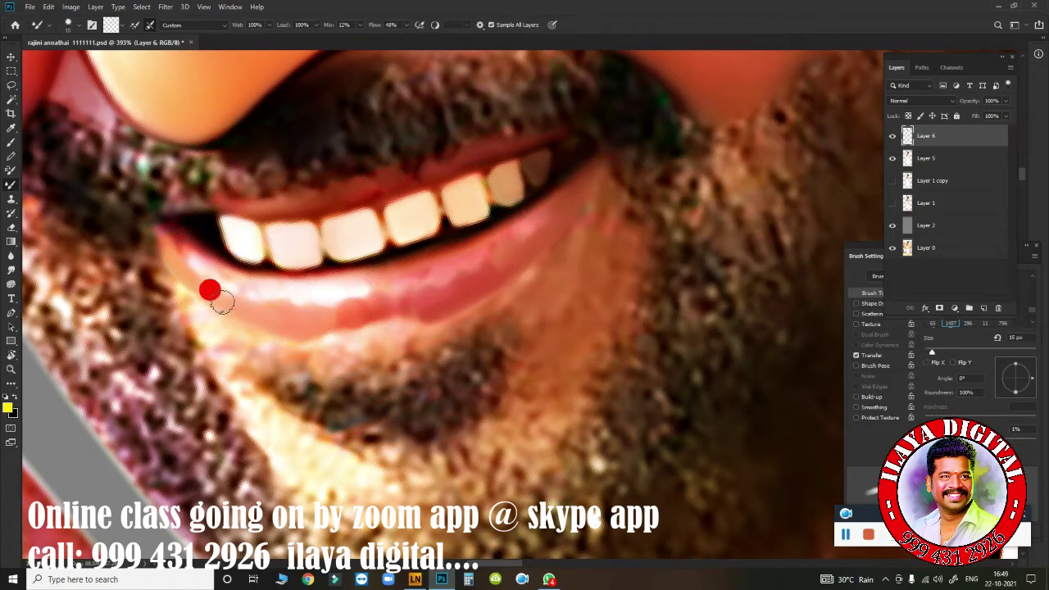
left_click_drag(315, 328, 378, 330)
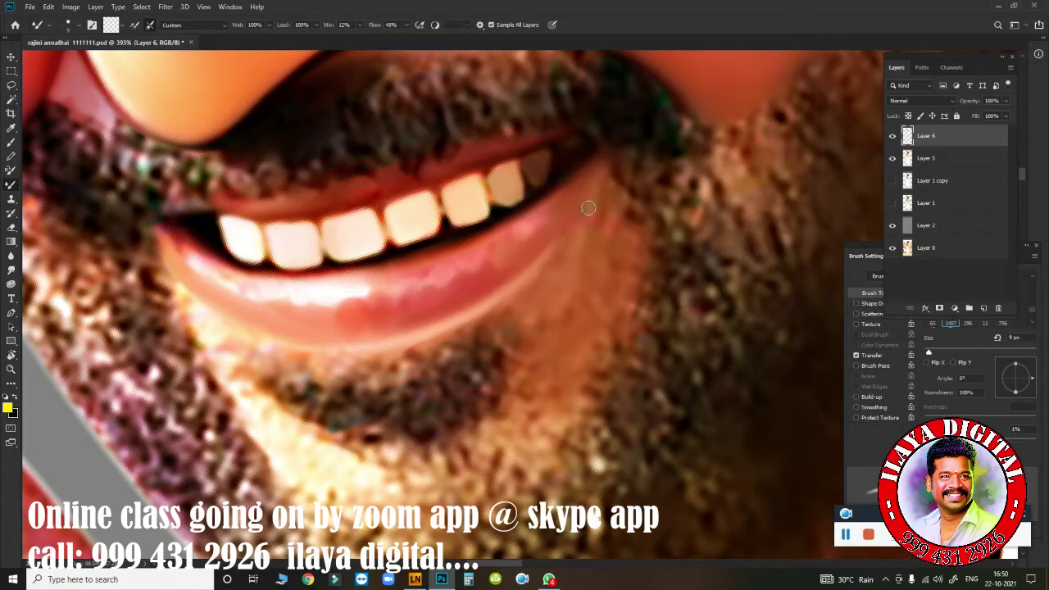
key("r")
left_click_drag(358, 333, 567, 225)
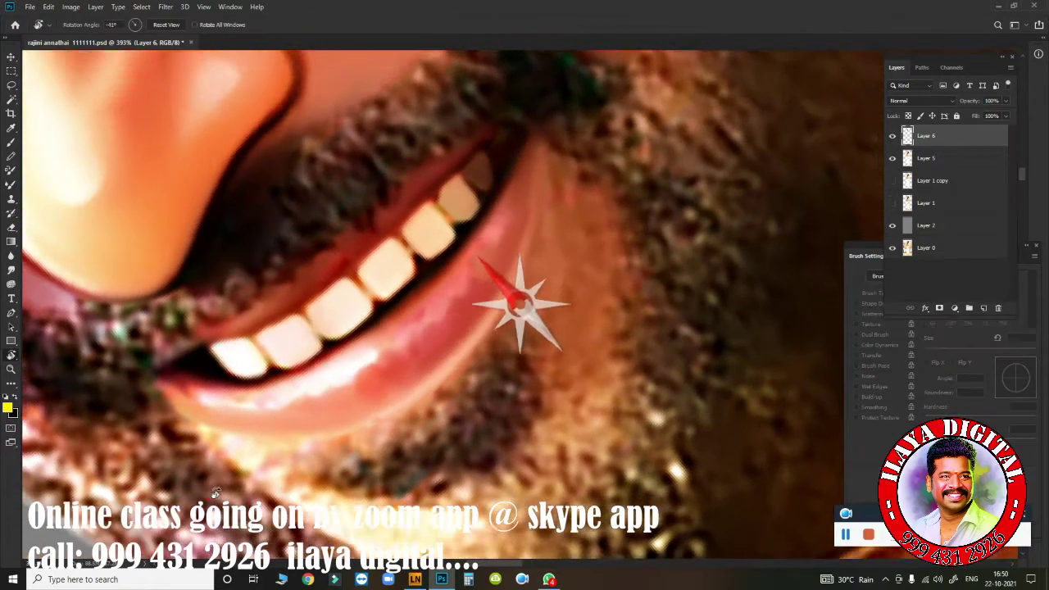
key("b")
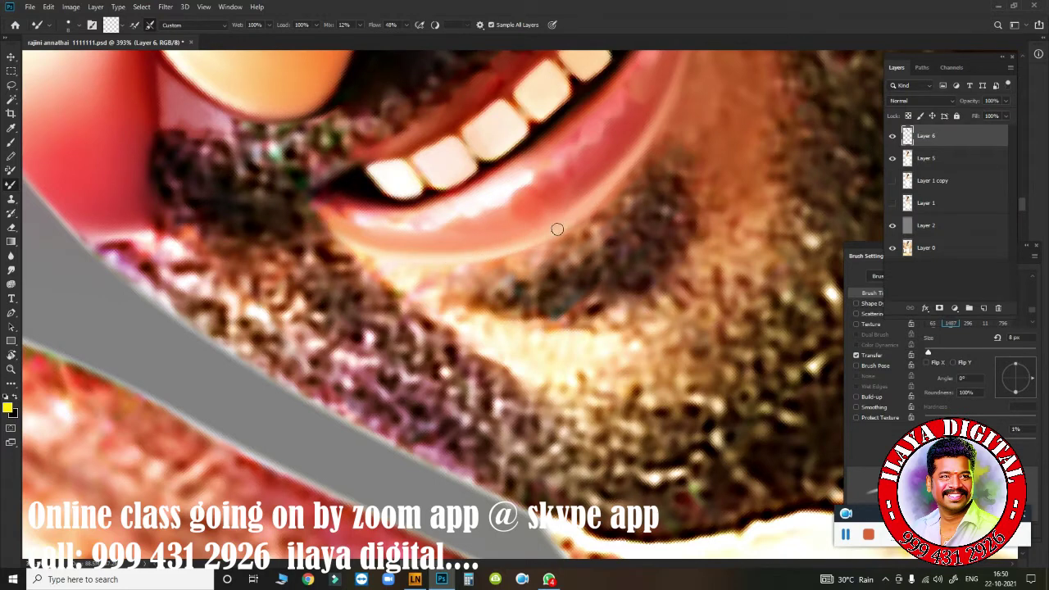
left_click_drag(649, 141, 534, 374)
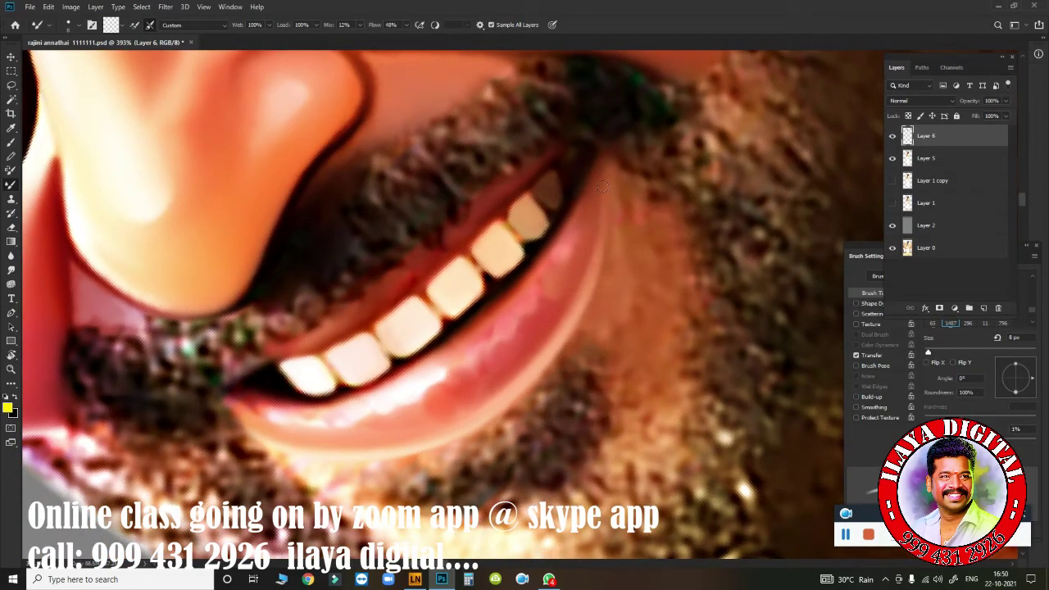
scroll(577, 253, "down", 5)
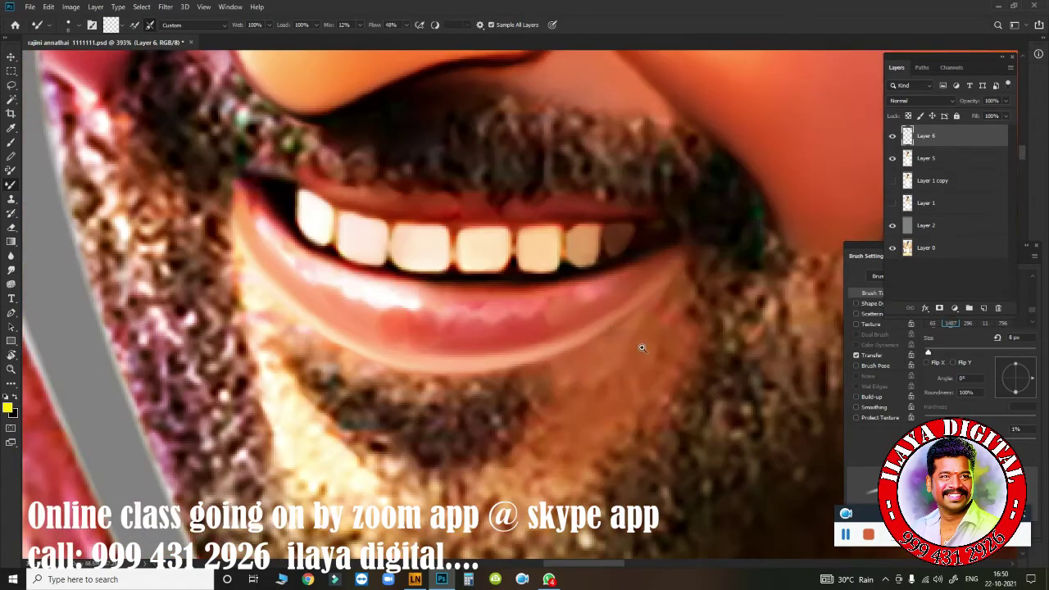
key("alt+bracketleft")
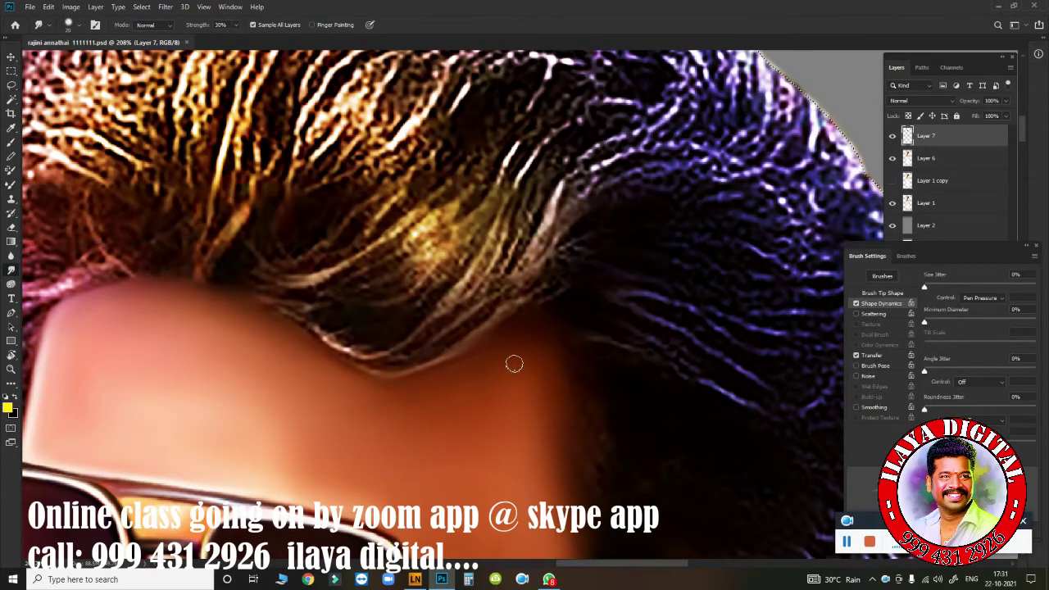
Step: Rotate and zoom the canvas view so the hair lies at a comfortable painting angle
key("r")
left_click_drag(514, 364, 560, 391)
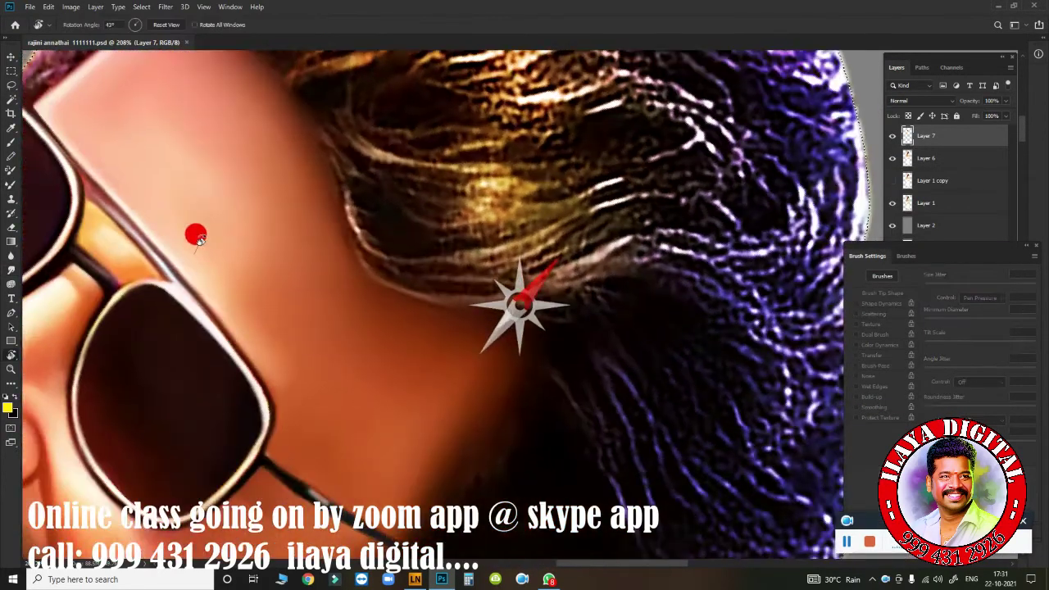
scroll(560, 391, "down", 3)
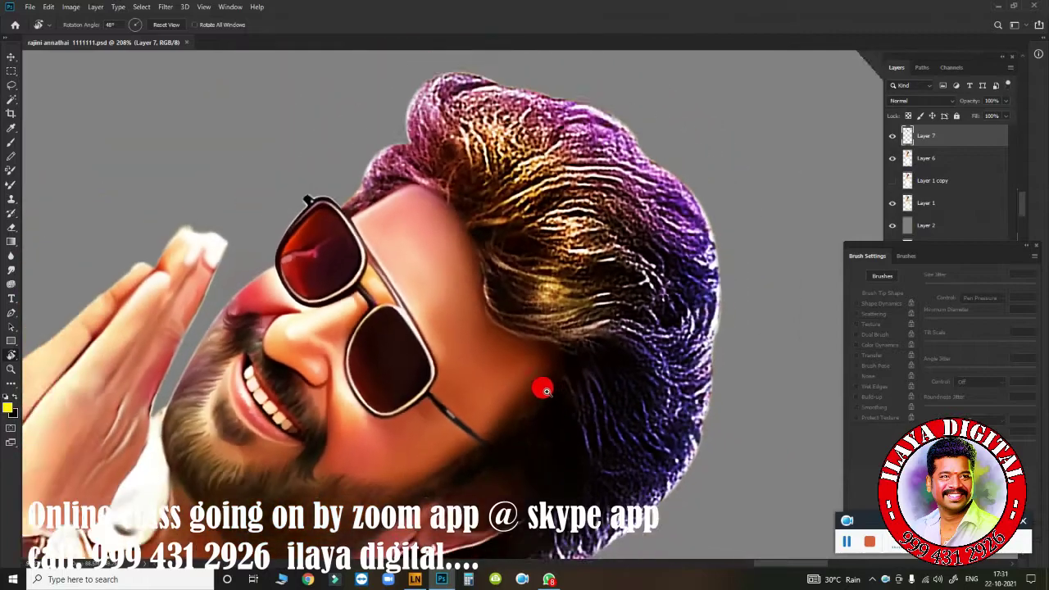
left_click_drag(544, 375, 273, 325)
scroll(548, 425, "up", 5)
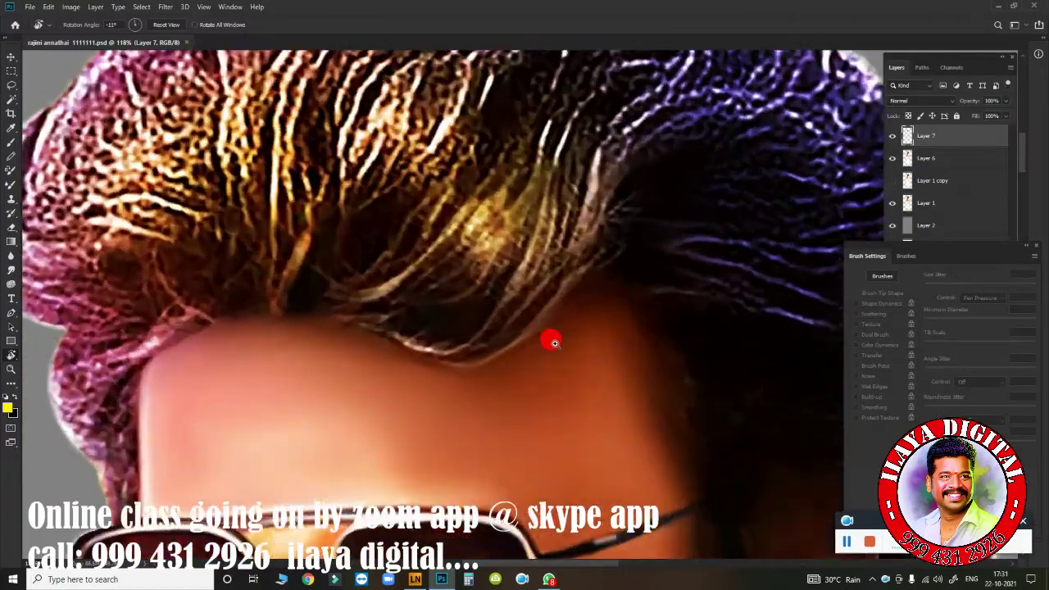
scroll(579, 373, "down", 3)
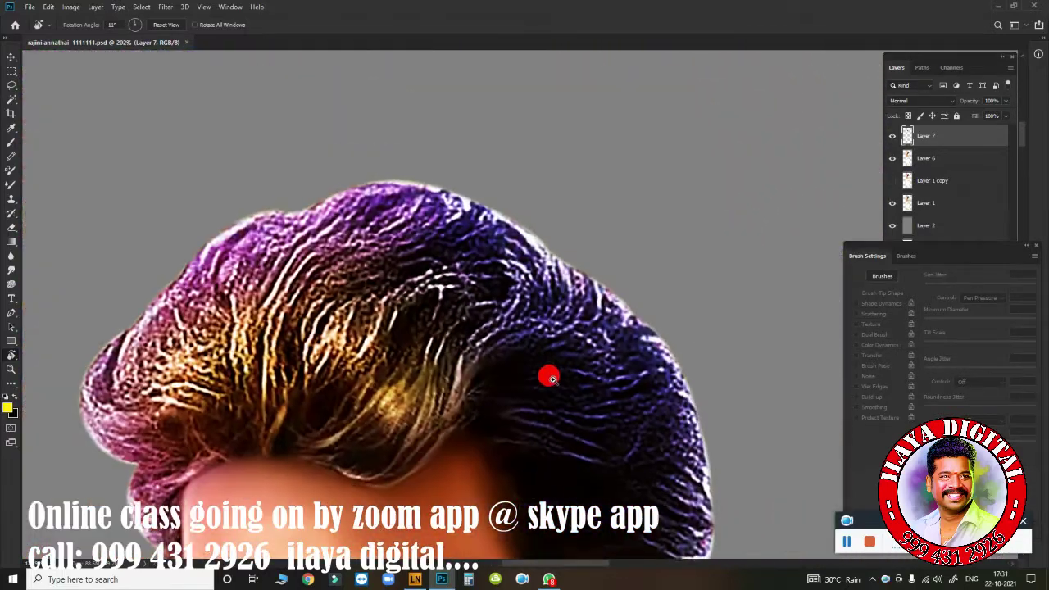
scroll(548, 372, "up", 2)
scroll(555, 377, "up", 3)
mouse_move(547, 393)
left_mouse_down()
mouse_move(419, 465)
mouse_move(251, 382)
left_mouse_up()
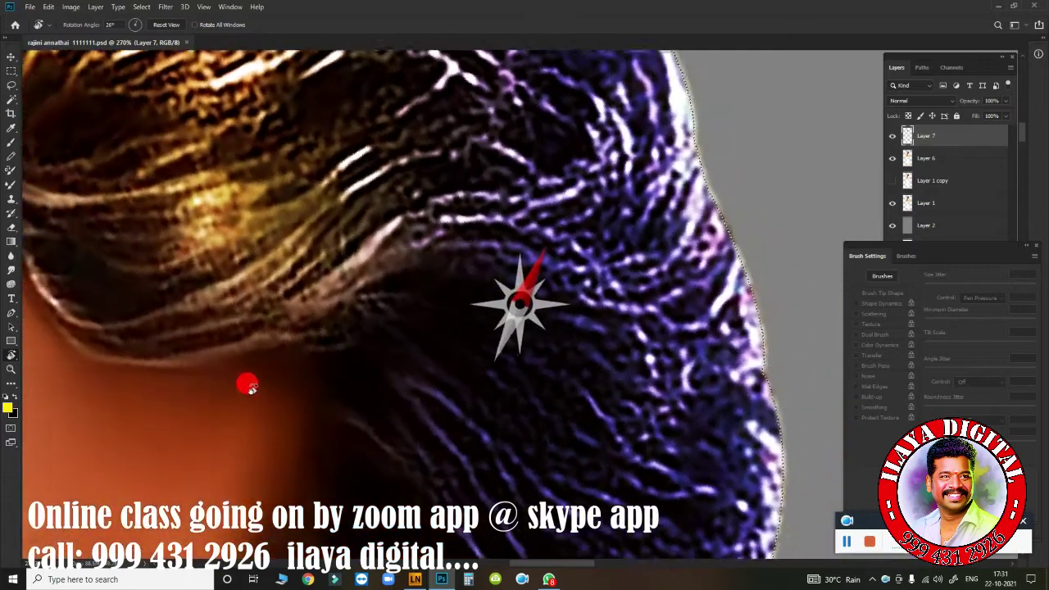
scroll(403, 363, "up", 2)
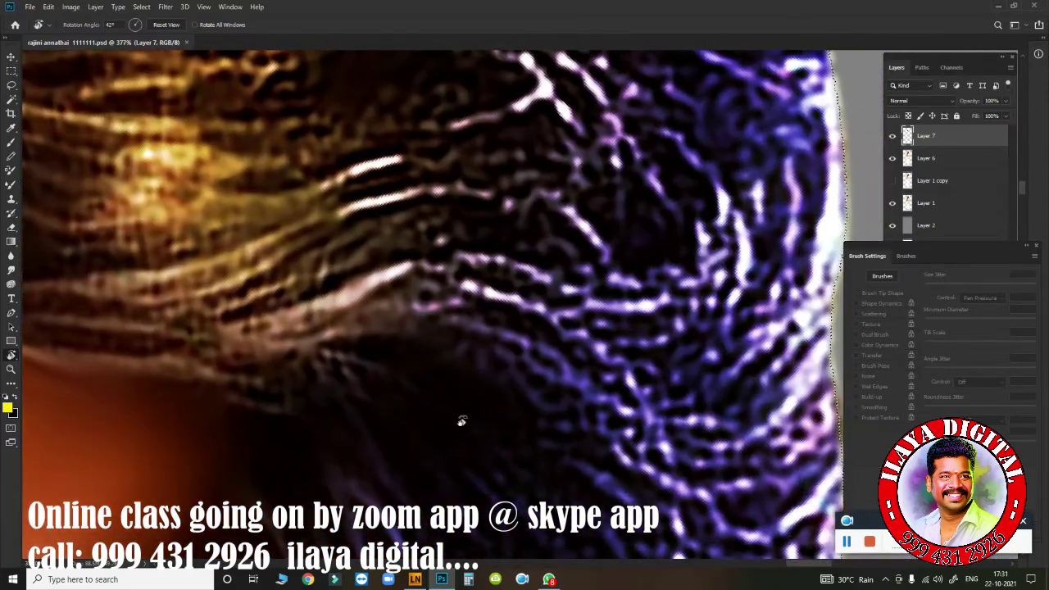
Step: Paint curved purple strands over the textured hair with the blending brush
key("b")
mouse_move(640, 443)
left_mouse_down()
mouse_move(281, 351)
mouse_move(628, 468)
mouse_move(597, 347)
mouse_move(434, 220)
mouse_move(202, 317)
mouse_move(451, 244)
mouse_move(566, 238)
mouse_move(534, 206)
mouse_move(487, 263)
mouse_move(656, 368)
mouse_move(662, 399)
mouse_move(618, 354)
mouse_move(562, 429)
mouse_move(768, 451)
mouse_move(740, 421)
left_mouse_up()
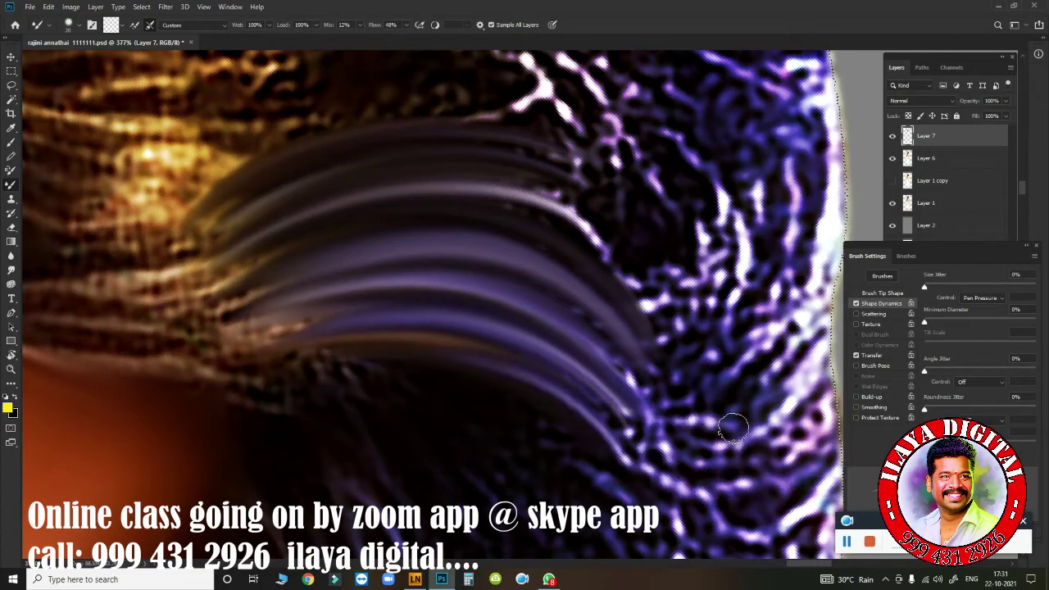
scroll(733, 426, "down", 5)
scroll(712, 429, "up", 3)
scroll(403, 358, "up", 2)
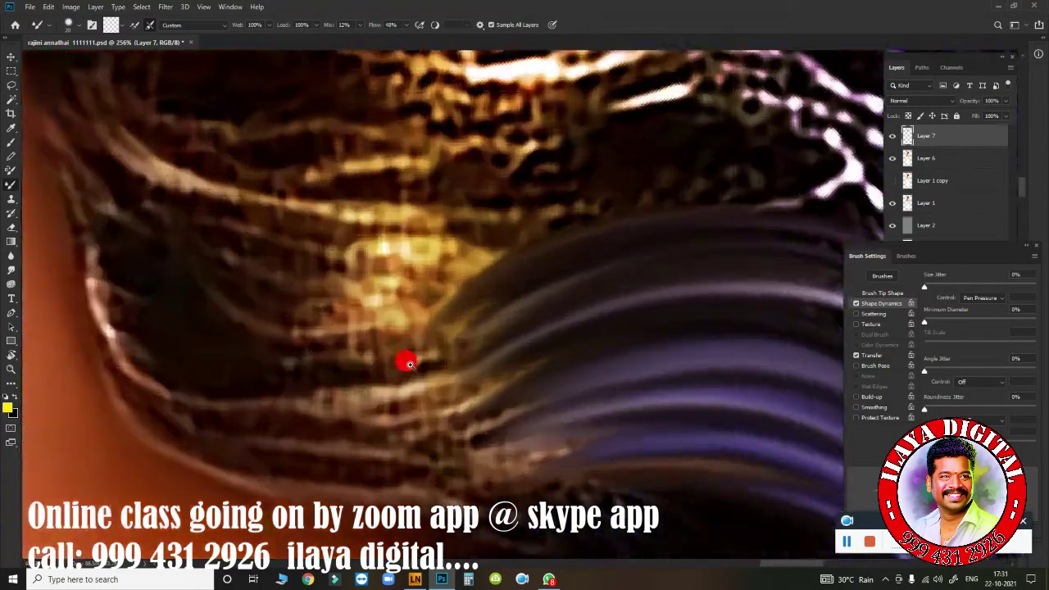
Step: Blend golden-brown strands along the hair band, smoothing the lower and central strands together
mouse_move(655, 209)
left_mouse_down()
mouse_move(263, 287)
mouse_move(385, 257)
mouse_move(462, 287)
mouse_move(390, 324)
mouse_move(136, 222)
mouse_move(183, 295)
left_mouse_up()
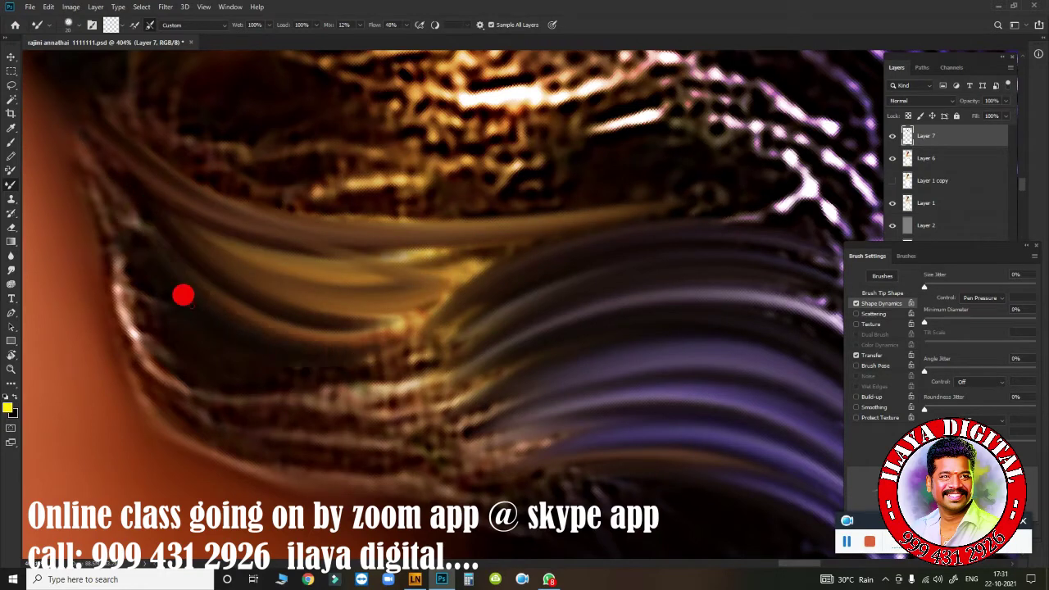
left_click_drag(459, 344, 205, 316)
left_click_drag(475, 369, 246, 401)
mouse_move(162, 325)
left_mouse_down()
mouse_move(433, 380)
mouse_move(534, 380)
mouse_move(309, 462)
mouse_move(161, 366)
mouse_move(374, 501)
mouse_move(586, 403)
mouse_move(218, 374)
mouse_move(502, 400)
mouse_move(562, 312)
mouse_move(176, 262)
left_mouse_up()
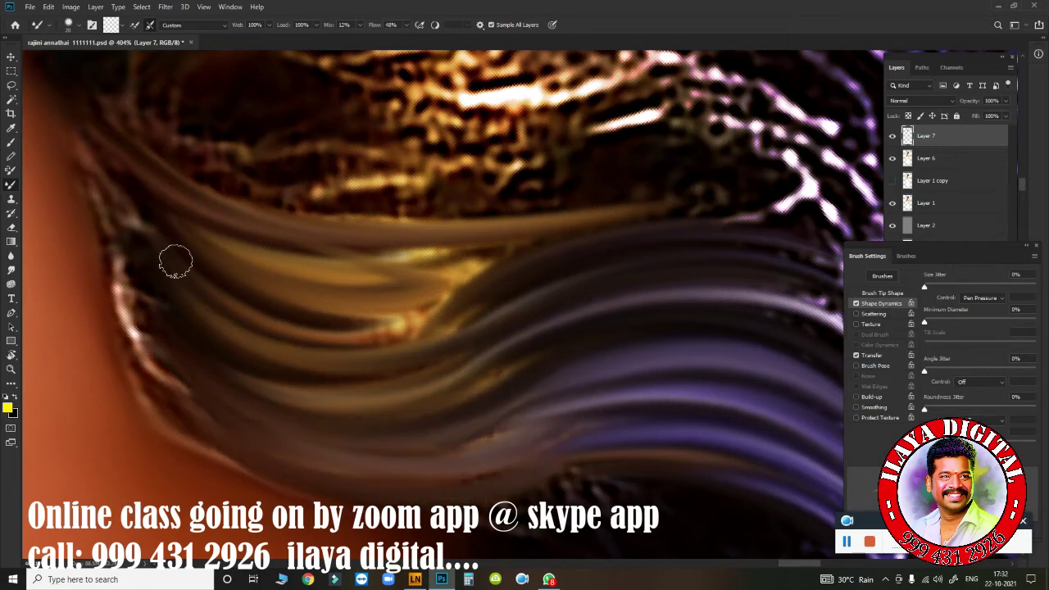
mouse_move(351, 325)
left_mouse_down()
mouse_move(726, 270)
mouse_move(164, 241)
mouse_move(598, 237)
mouse_move(129, 191)
mouse_move(318, 304)
mouse_move(762, 287)
mouse_move(180, 226)
left_mouse_up()
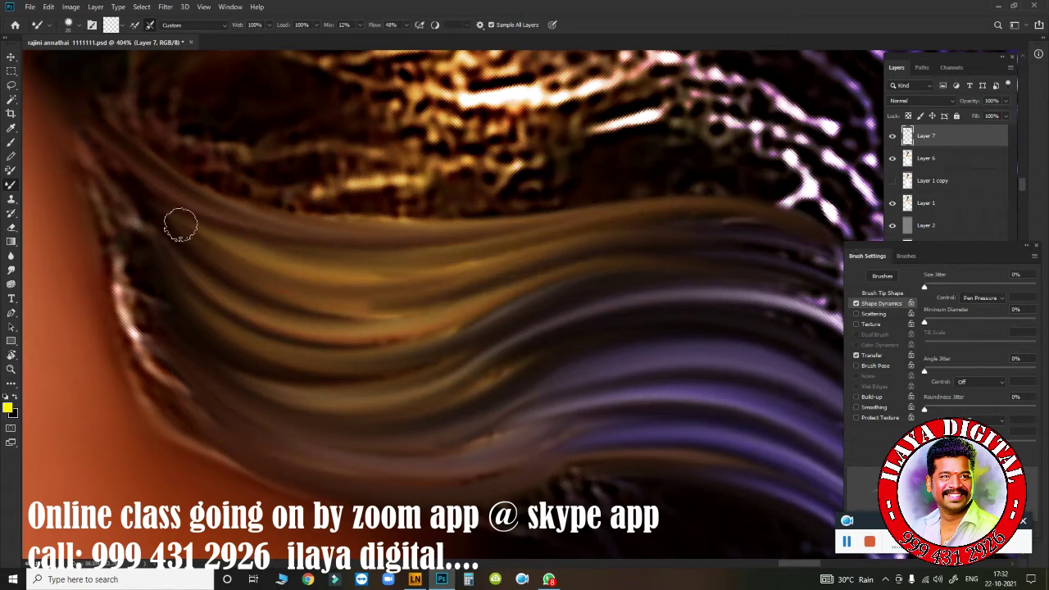
mouse_move(407, 346)
left_mouse_down()
mouse_move(415, 374)
mouse_move(525, 393)
left_mouse_up()
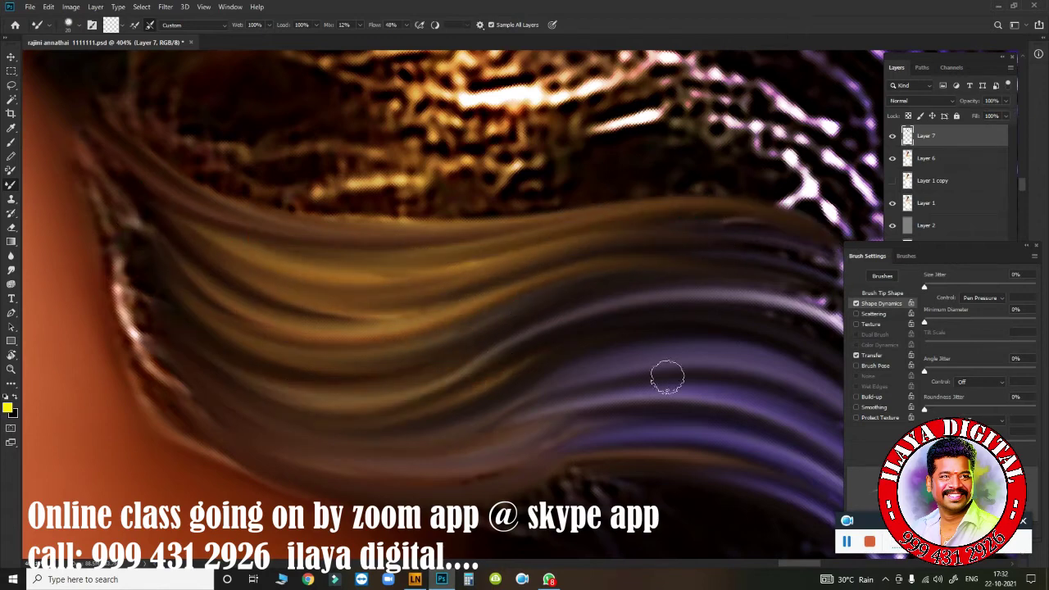
left_click_drag(188, 397, 312, 452)
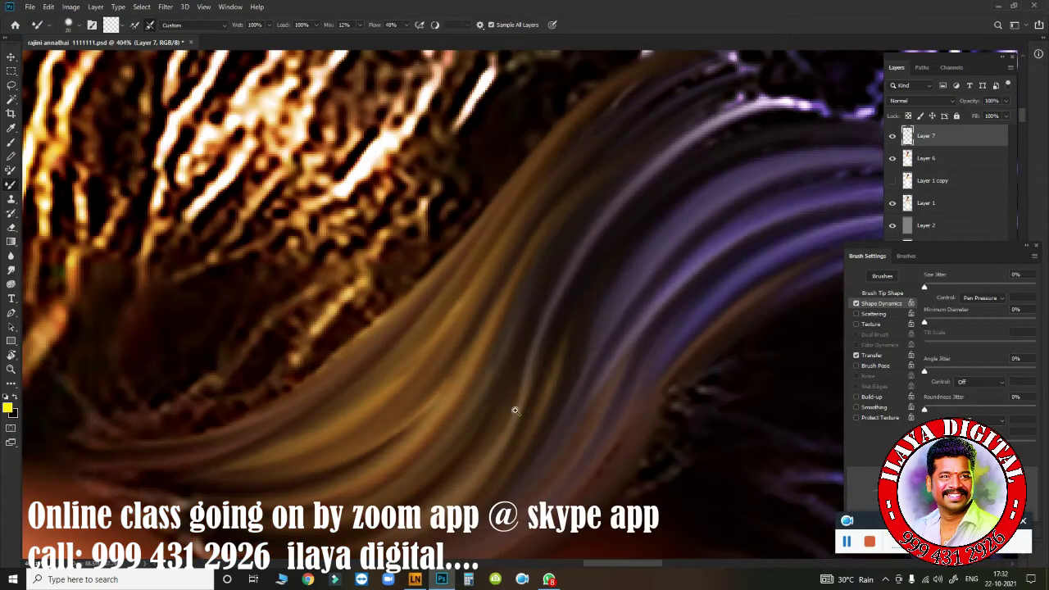
scroll(498, 412, "down", 5)
scroll(498, 412, "down", 3)
scroll(412, 391, "right", 2)
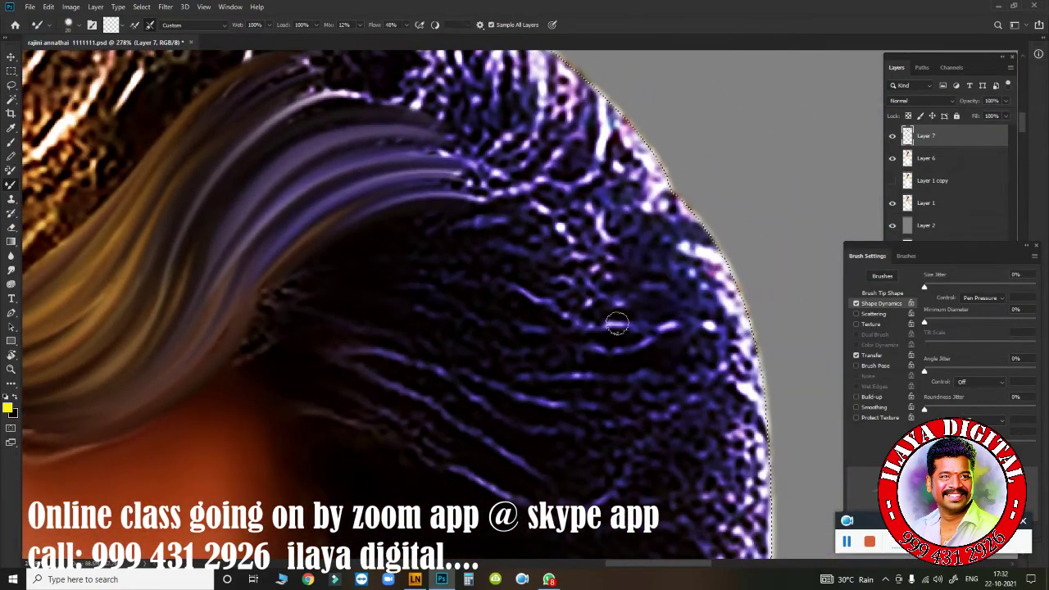
Step: Smear the right-hand hair into curved streaks sweeping across the lower hair
mouse_move(616, 325)
left_mouse_down()
mouse_move(508, 423)
mouse_move(462, 415)
mouse_move(545, 496)
left_mouse_up()
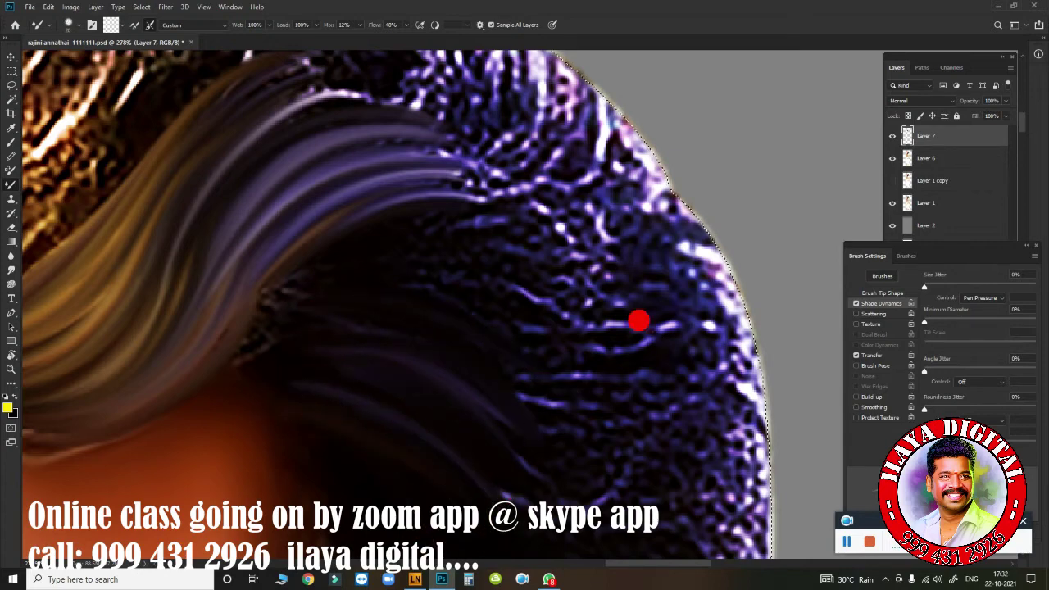
left_click_drag(648, 328, 491, 356)
left_click_drag(690, 344, 574, 361)
left_click_drag(663, 373, 549, 377)
mouse_move(697, 394)
left_mouse_down()
mouse_move(476, 361)
mouse_move(582, 424)
left_mouse_up()
left_click_drag(656, 426, 442, 353)
left_click_drag(702, 416, 418, 352)
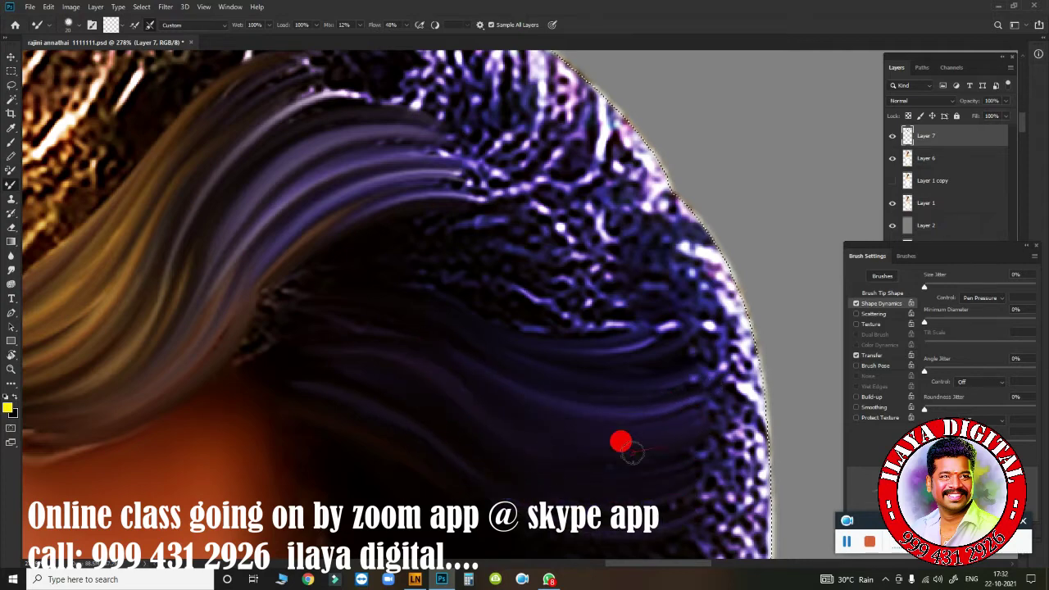
Step: Smudge the dark textured hair and the purple hair into smooth flowing strands
left_click_drag(413, 288, 251, 320)
left_click_drag(398, 232, 276, 291)
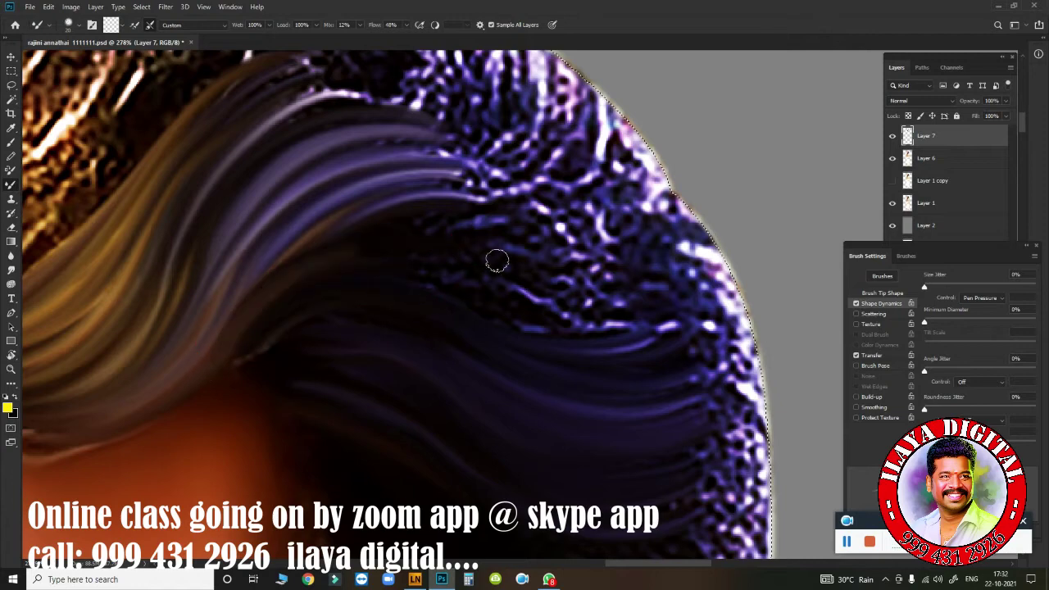
mouse_move(497, 257)
left_mouse_down()
mouse_move(319, 321)
mouse_move(407, 290)
left_mouse_up()
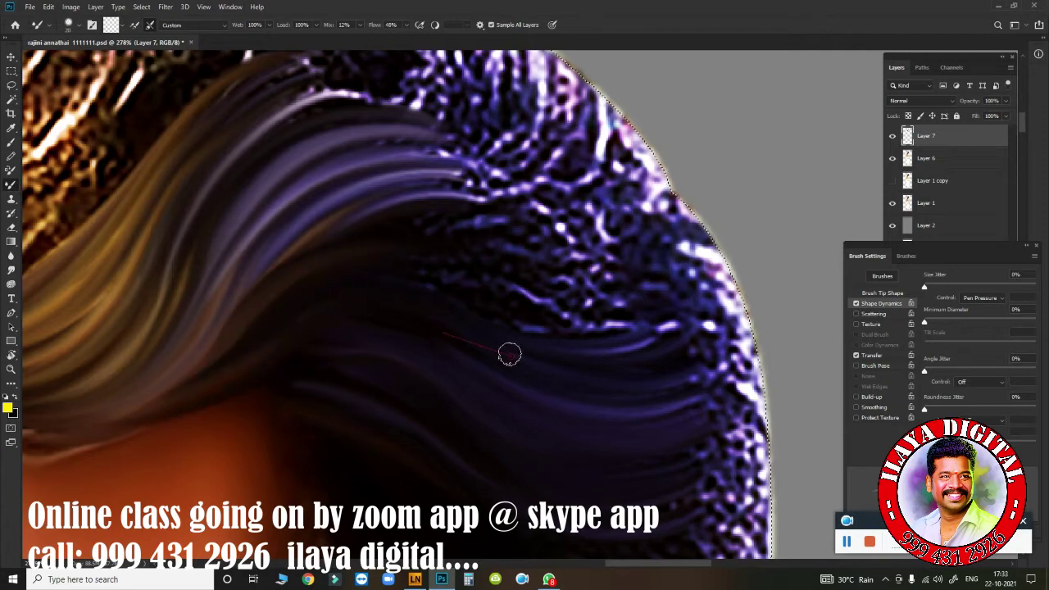
mouse_move(510, 354)
left_mouse_down()
mouse_move(581, 331)
mouse_move(520, 307)
left_mouse_up()
left_click_drag(648, 324, 354, 274)
left_click_drag(679, 312, 405, 329)
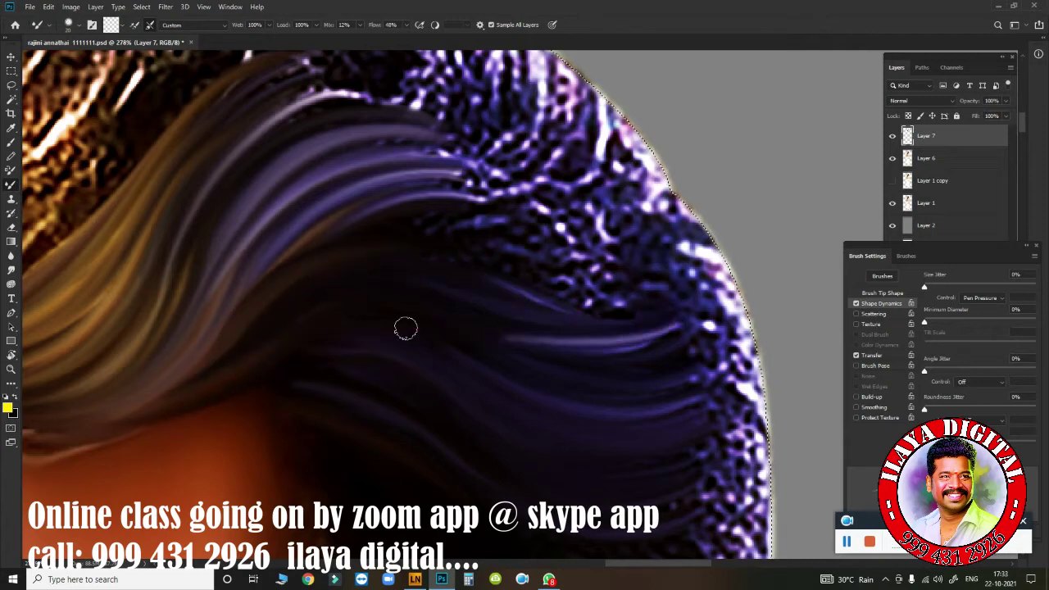
left_click_drag(607, 283, 431, 326)
left_click_drag(648, 337, 351, 354)
mouse_move(680, 340)
left_mouse_down()
mouse_move(282, 347)
mouse_move(346, 304)
left_mouse_up()
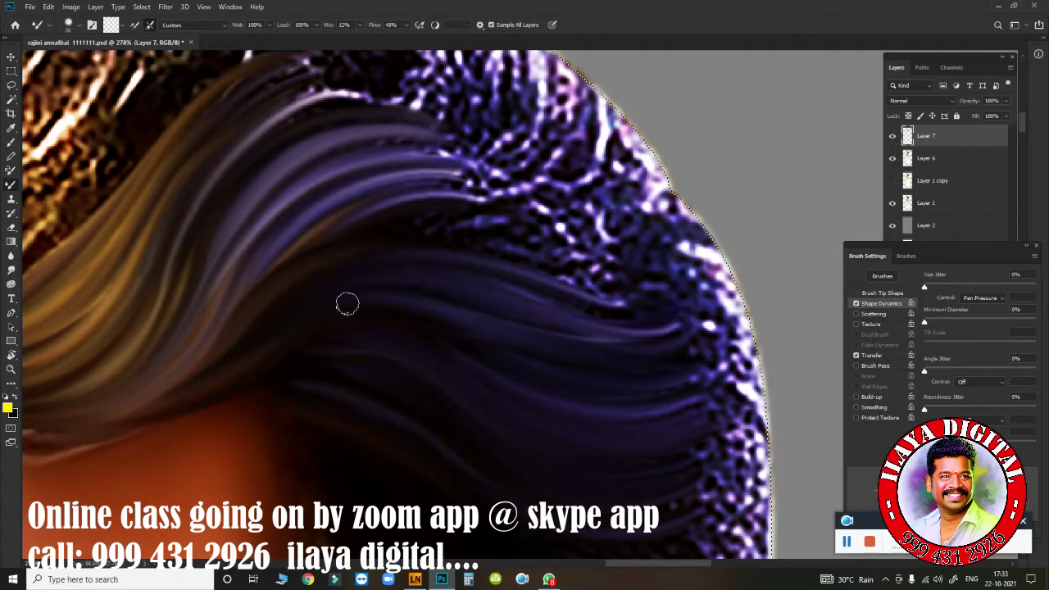
Step: Smooth the upper textured hair and pull bright strands toward the right edge
left_click_drag(609, 294, 445, 204)
left_click_drag(655, 246, 389, 237)
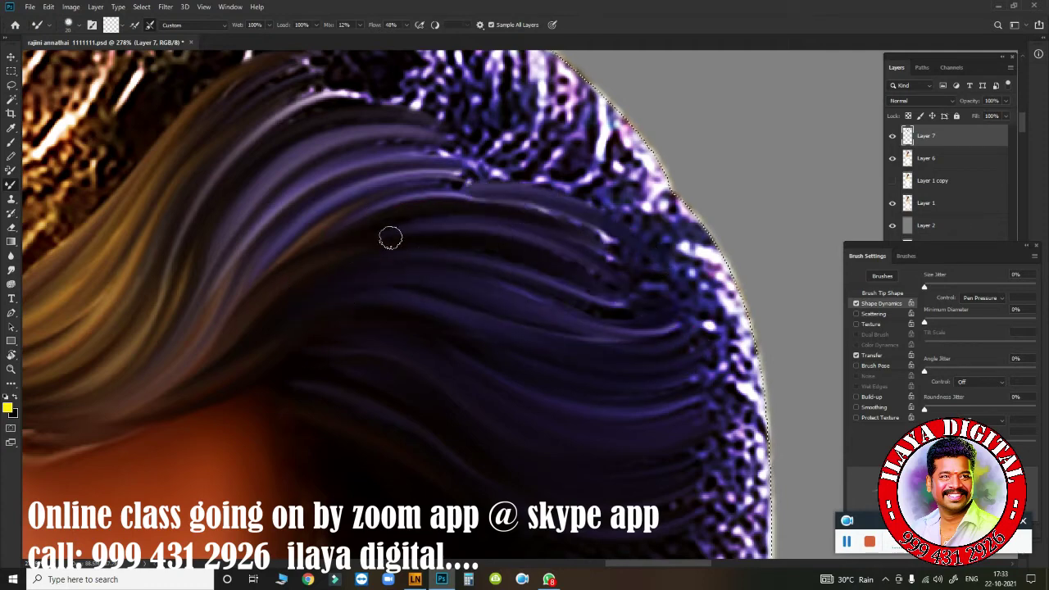
left_click_drag(623, 237, 365, 241)
left_click_drag(647, 312, 399, 265)
left_click_drag(691, 281, 557, 317)
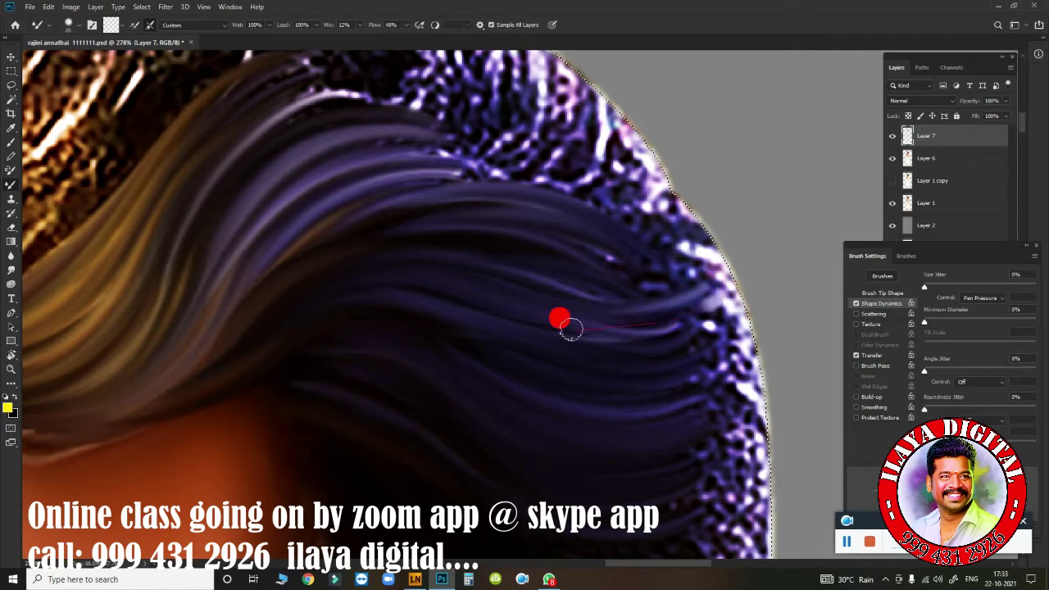
mouse_move(726, 321)
left_mouse_down()
mouse_move(606, 343)
mouse_move(606, 354)
left_mouse_up()
Step: Smooth the hair along the right edge into bright, continuous strands
left_click_drag(742, 352, 611, 403)
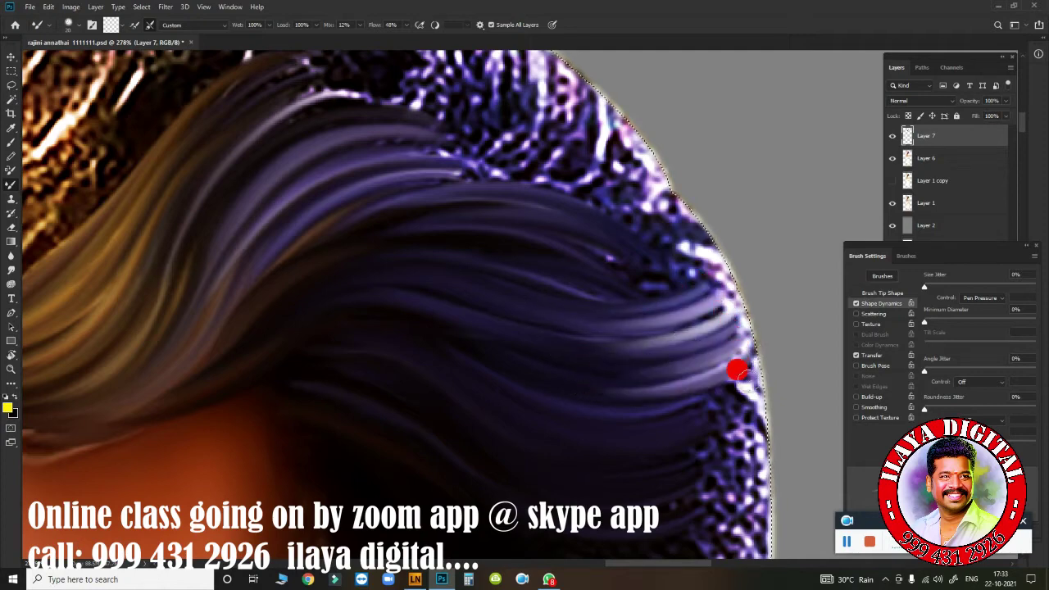
left_click_drag(746, 379, 611, 431)
left_click_drag(751, 402, 637, 461)
mouse_move(750, 426)
left_mouse_down()
mouse_move(638, 488)
mouse_move(632, 526)
left_mouse_up()
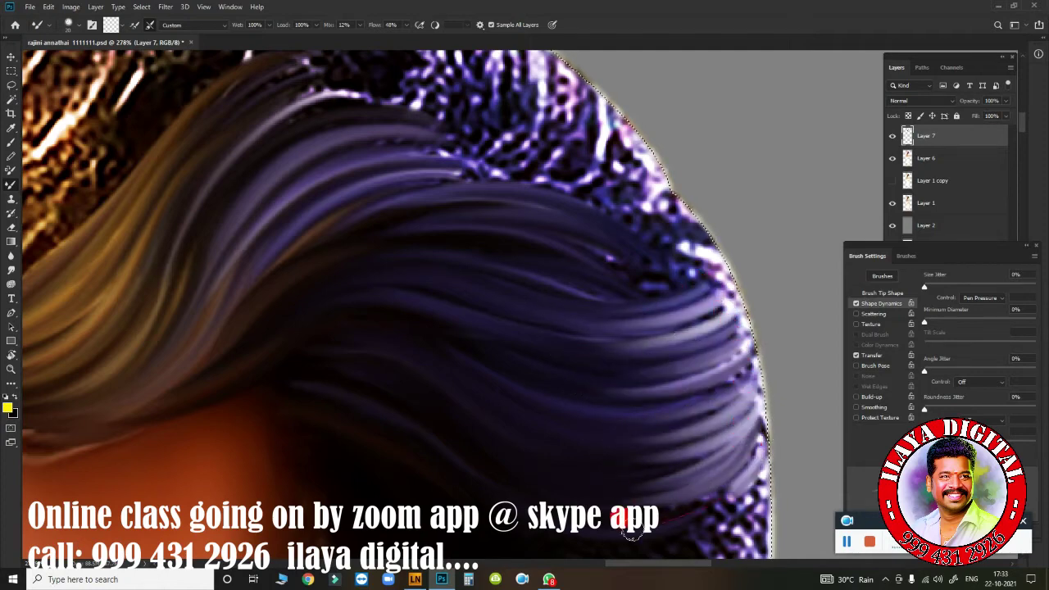
left_click_drag(754, 461, 657, 524)
left_click_drag(722, 282, 598, 293)
left_click_drag(703, 246, 578, 295)
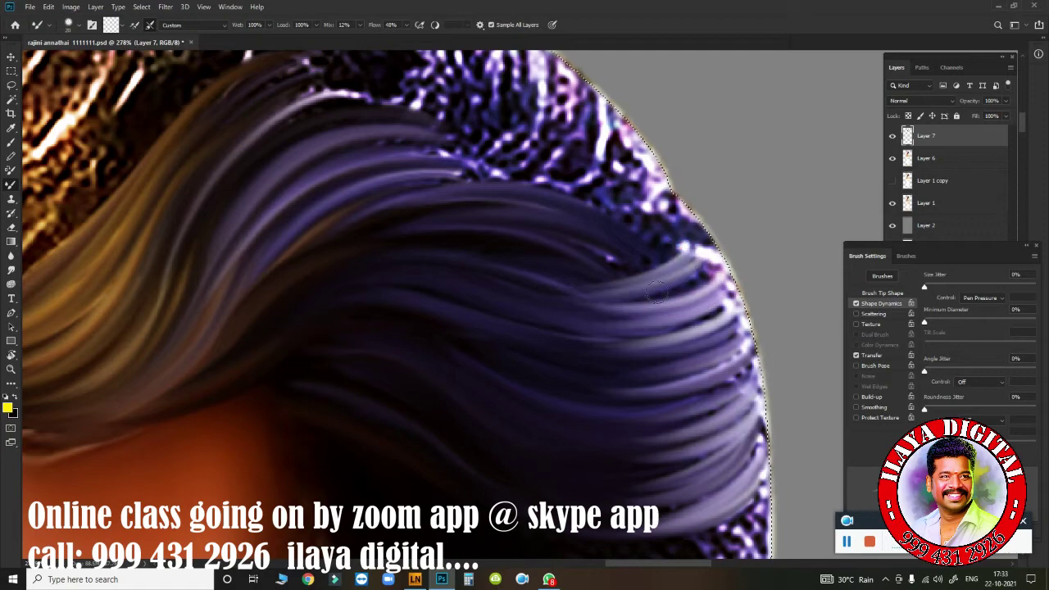
Step: Pull more bright strands across the purple and lower hair, replacing the remaining noisy texture
left_click_drag(688, 277, 480, 310)
left_click_drag(705, 253, 529, 286)
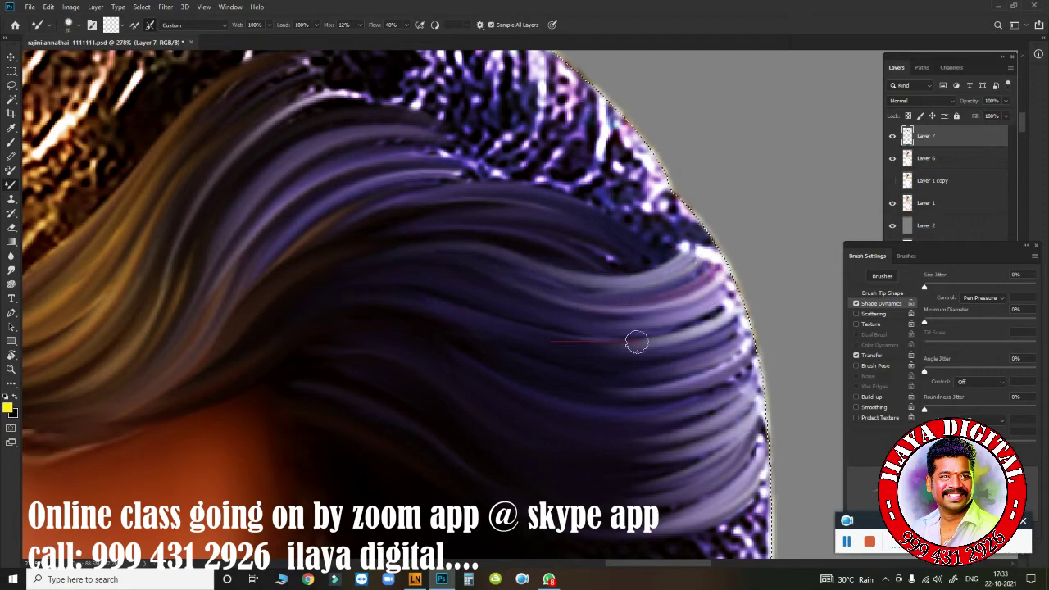
left_click_drag(725, 302, 483, 344)
left_click_drag(733, 373, 518, 384)
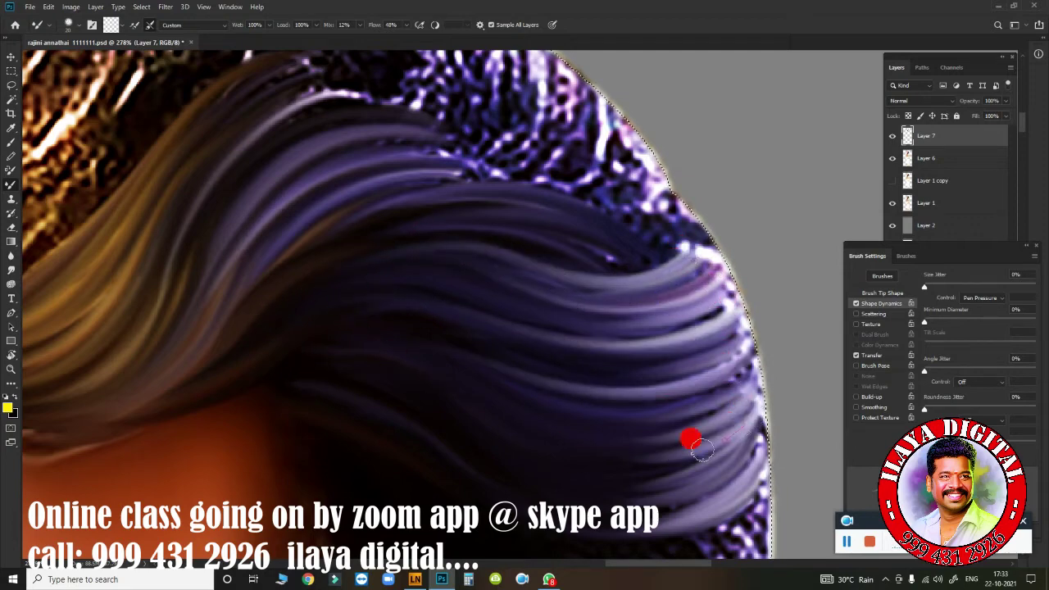
left_click_drag(695, 447, 447, 402)
left_click_drag(729, 406, 537, 446)
scroll(574, 369, "down", 3)
left_click_drag(673, 332, 422, 283)
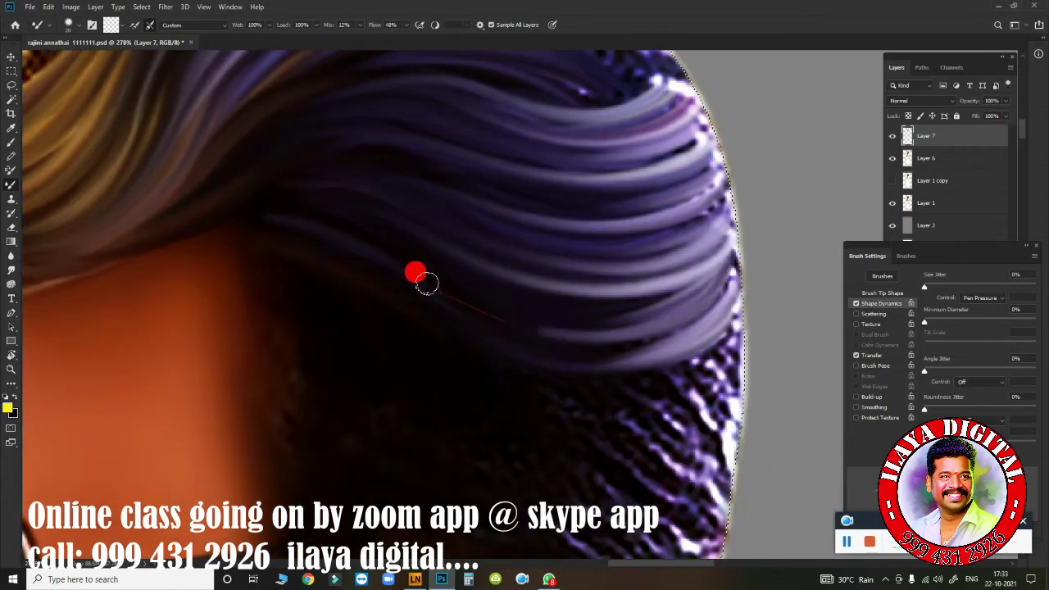
left_click_drag(705, 360, 377, 287)
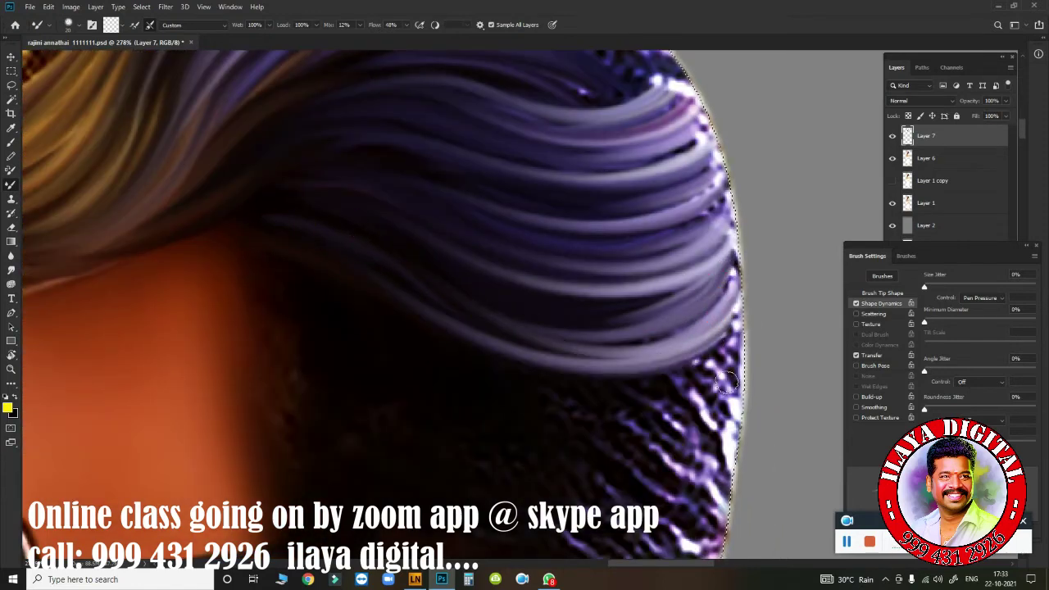
mouse_move(726, 382)
left_mouse_down()
mouse_move(674, 413)
mouse_move(647, 382)
left_mouse_up()
mouse_move(734, 398)
left_mouse_down()
mouse_move(674, 355)
mouse_move(684, 356)
mouse_move(722, 199)
mouse_move(720, 139)
mouse_move(677, 127)
left_mouse_up()
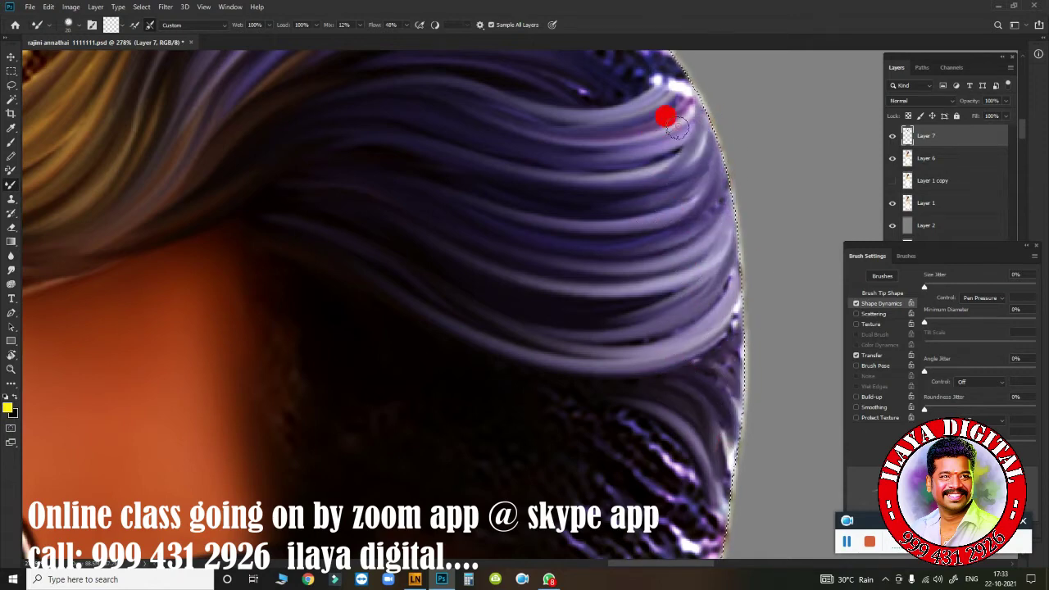
Step: Zoom out and back in, then tilt the canvas view to follow the hair's flow
scroll(550, 429, "down", 3)
scroll(533, 410, "down", 3)
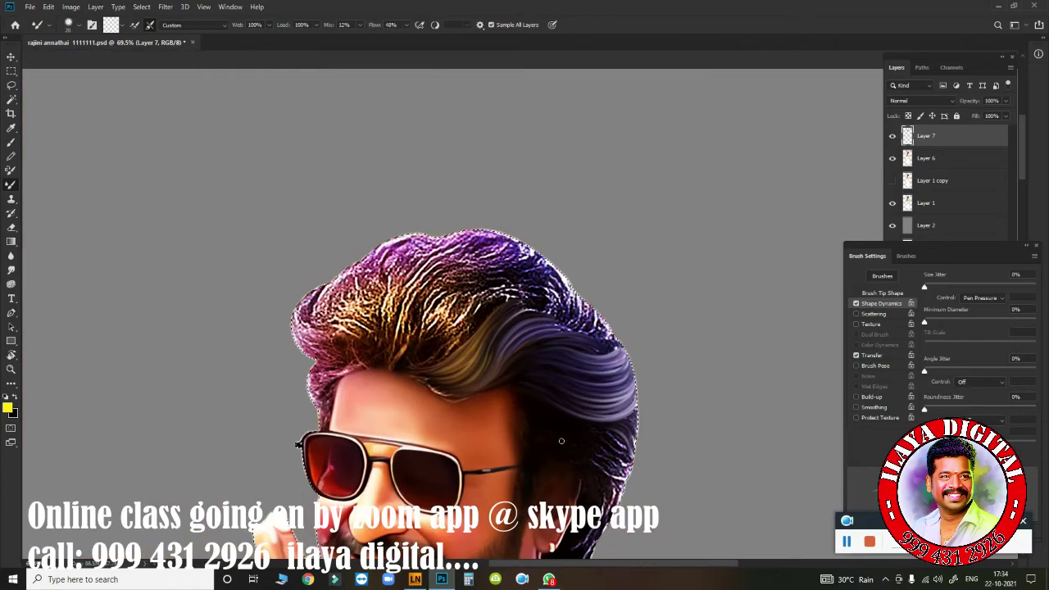
scroll(528, 408, "up", 3)
scroll(541, 414, "up", 3)
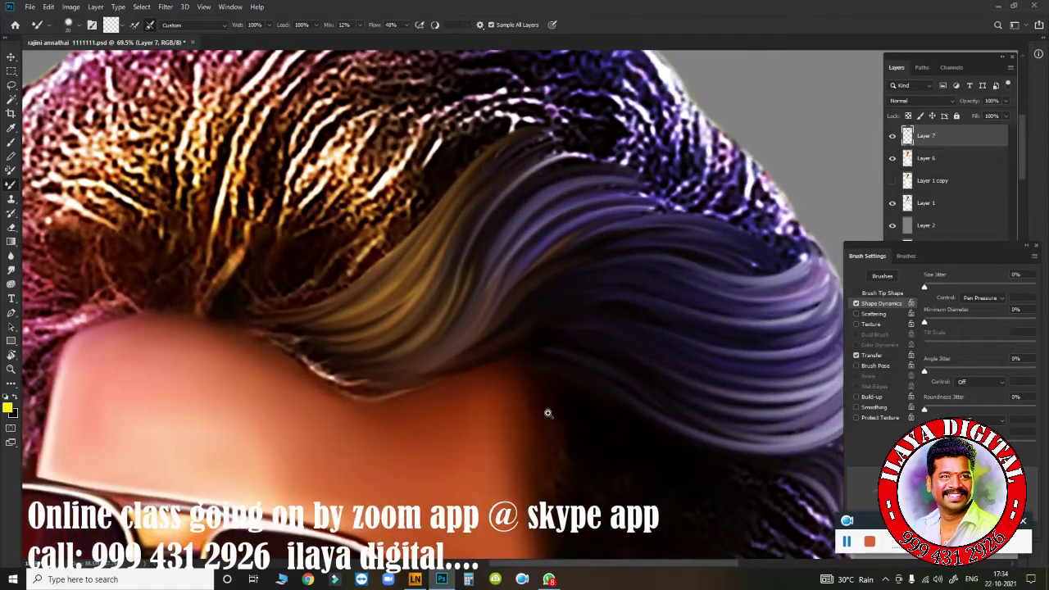
scroll(609, 446, "up", 1)
key("r")
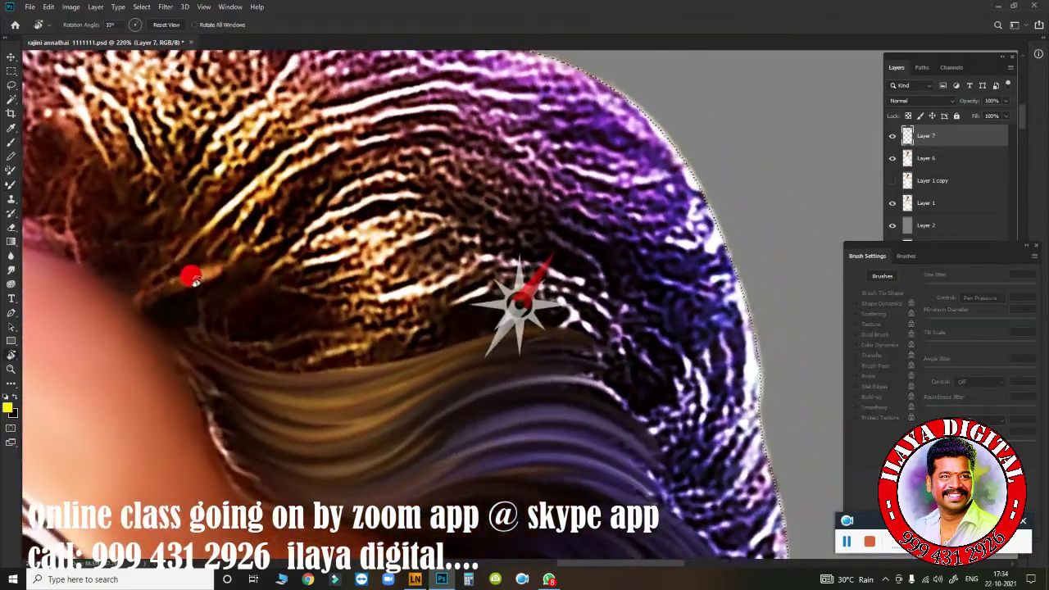
mouse_move(599, 291)
left_mouse_down()
mouse_move(516, 289)
mouse_move(581, 429)
left_mouse_up()
Step: Paint five long light arcing strands along the brown hair band
key("b")
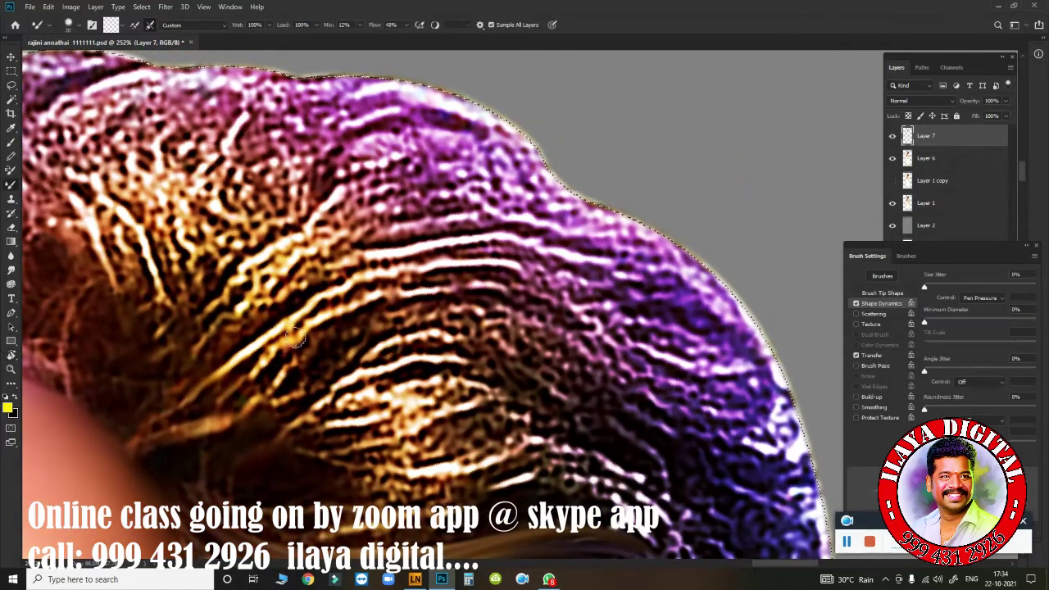
left_click_drag(738, 373, 345, 295)
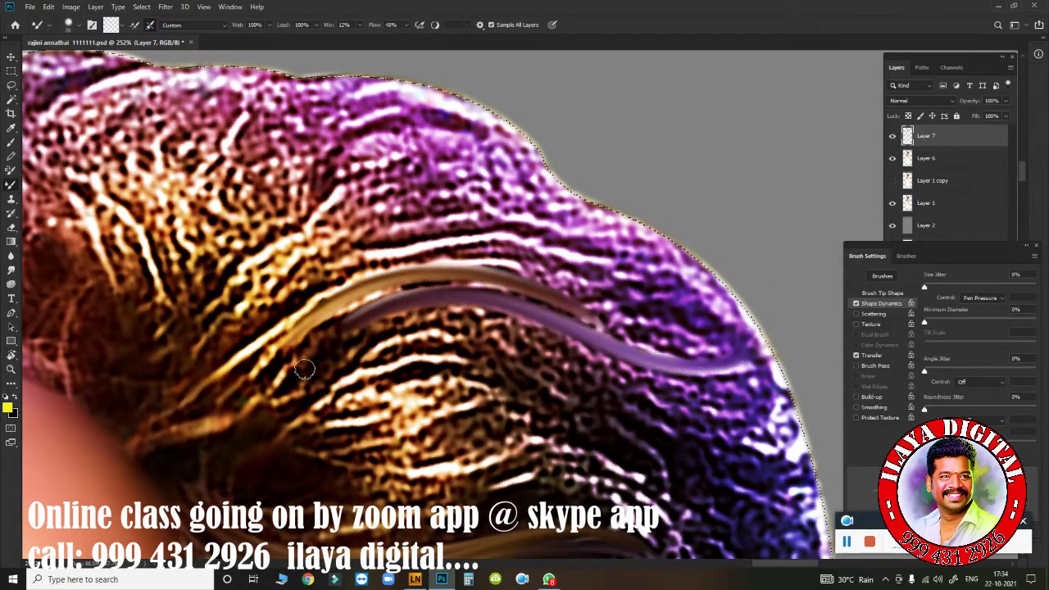
left_click_drag(394, 237, 592, 284)
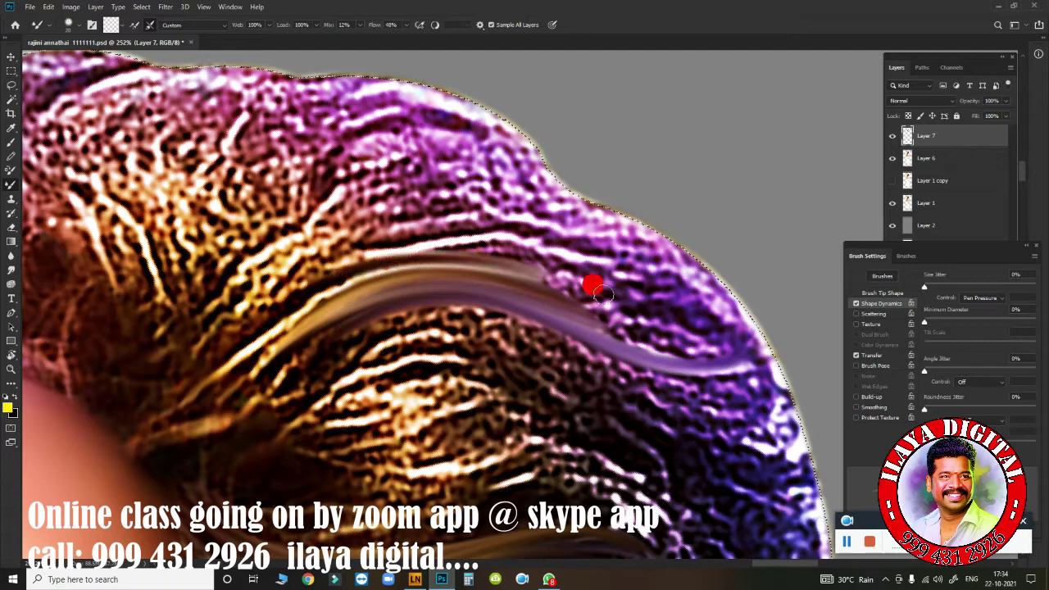
left_click_drag(265, 314, 578, 291)
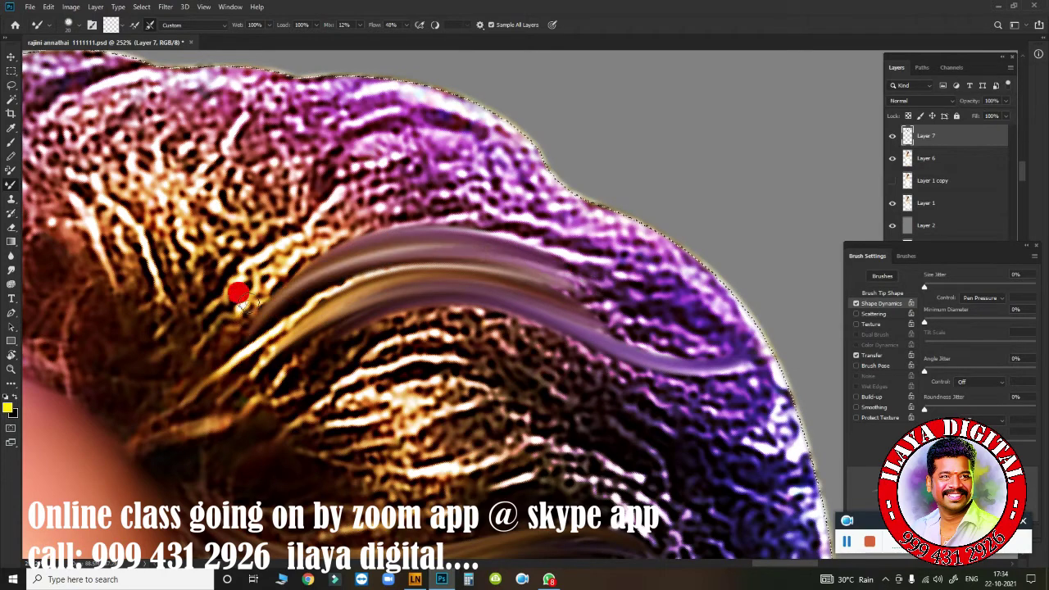
left_click_drag(237, 307, 570, 254)
mouse_move(210, 347)
left_mouse_down()
mouse_move(445, 204)
mouse_move(222, 304)
mouse_move(281, 280)
mouse_move(355, 214)
mouse_move(276, 260)
mouse_move(279, 273)
mouse_move(333, 281)
mouse_move(494, 263)
mouse_move(266, 387)
mouse_move(369, 340)
mouse_move(309, 360)
mouse_move(381, 346)
mouse_move(583, 388)
mouse_move(312, 364)
left_mouse_up()
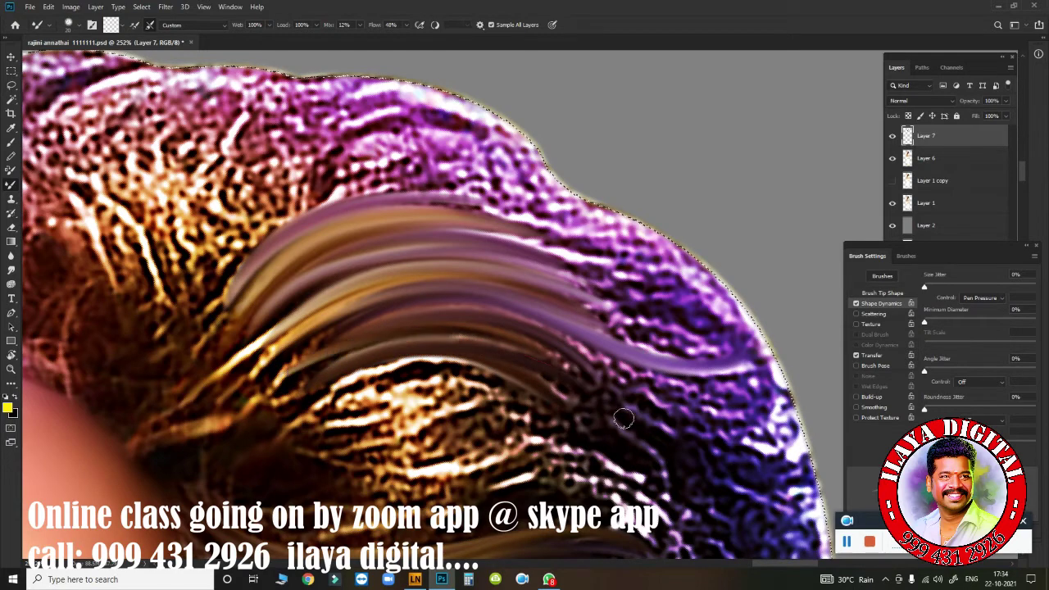
Step: Cover the lower brown hair with smoother strokes and blend the purple strands into brighter curves
mouse_move(372, 325)
left_mouse_down()
mouse_move(262, 393)
mouse_move(460, 345)
left_mouse_up()
left_click_drag(691, 444, 421, 352)
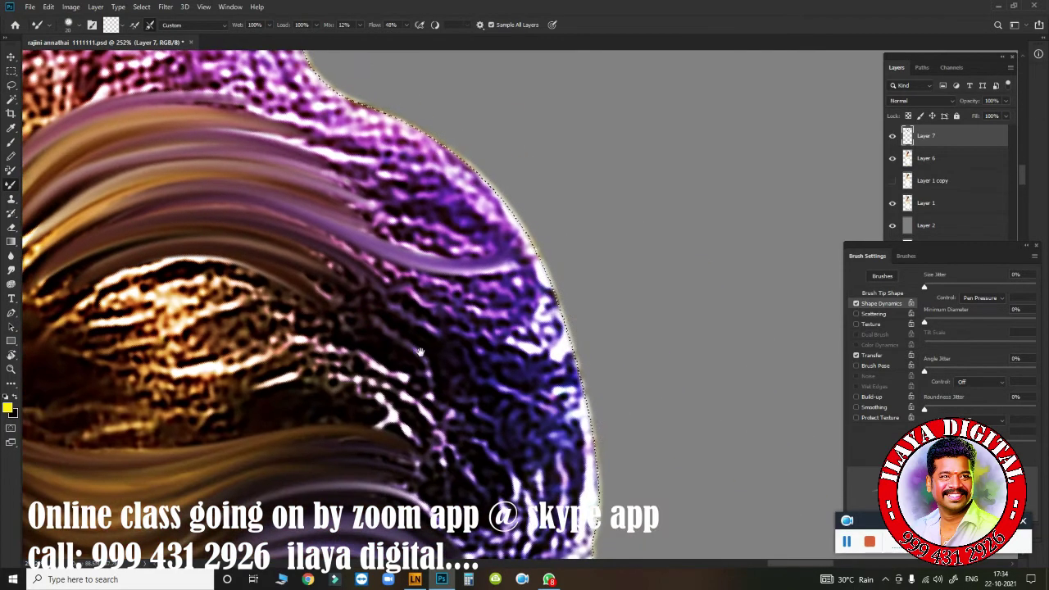
left_click_drag(72, 358, 308, 353)
mouse_move(79, 380)
left_mouse_down()
mouse_move(316, 344)
mouse_move(107, 369)
mouse_move(122, 346)
mouse_move(295, 323)
mouse_move(84, 312)
mouse_move(268, 304)
mouse_move(218, 293)
mouse_move(60, 324)
mouse_move(293, 288)
mouse_move(245, 273)
mouse_move(41, 297)
mouse_move(202, 290)
mouse_move(279, 316)
left_mouse_up()
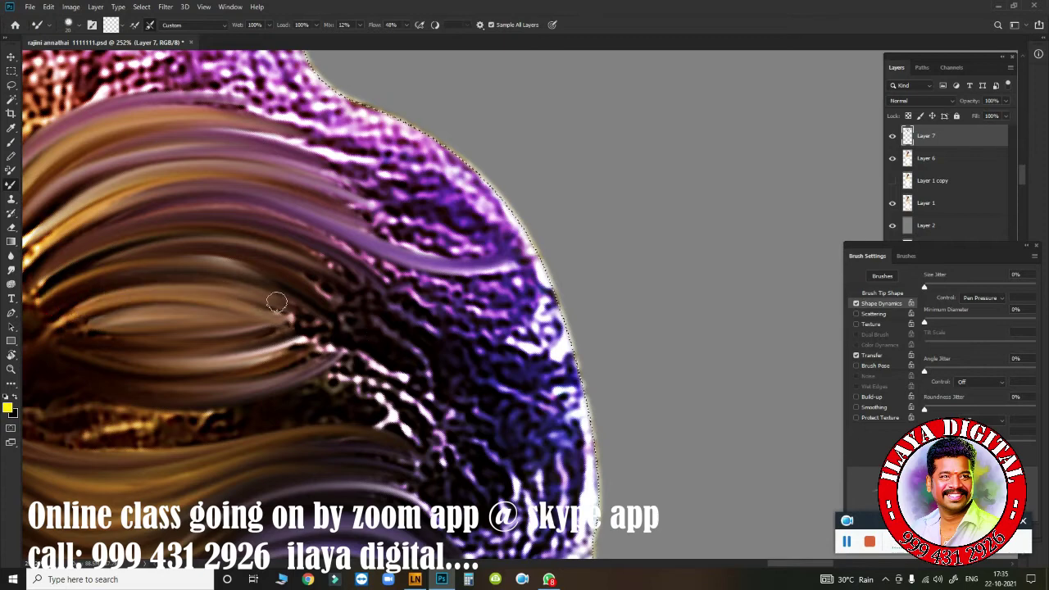
mouse_move(566, 396)
left_mouse_down()
mouse_move(352, 304)
mouse_move(562, 374)
mouse_move(530, 279)
mouse_move(541, 263)
mouse_move(358, 250)
left_mouse_up()
mouse_move(150, 248)
left_mouse_down()
mouse_move(530, 281)
mouse_move(147, 248)
left_mouse_up()
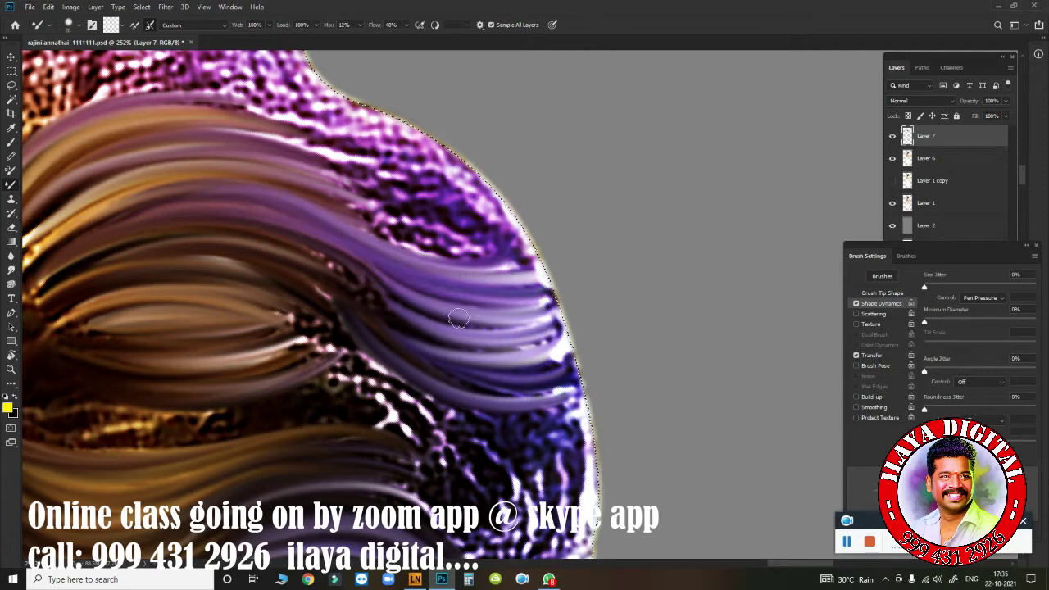
mouse_move(474, 322)
left_mouse_down()
mouse_move(386, 317)
mouse_move(410, 333)
mouse_move(145, 268)
left_mouse_up()
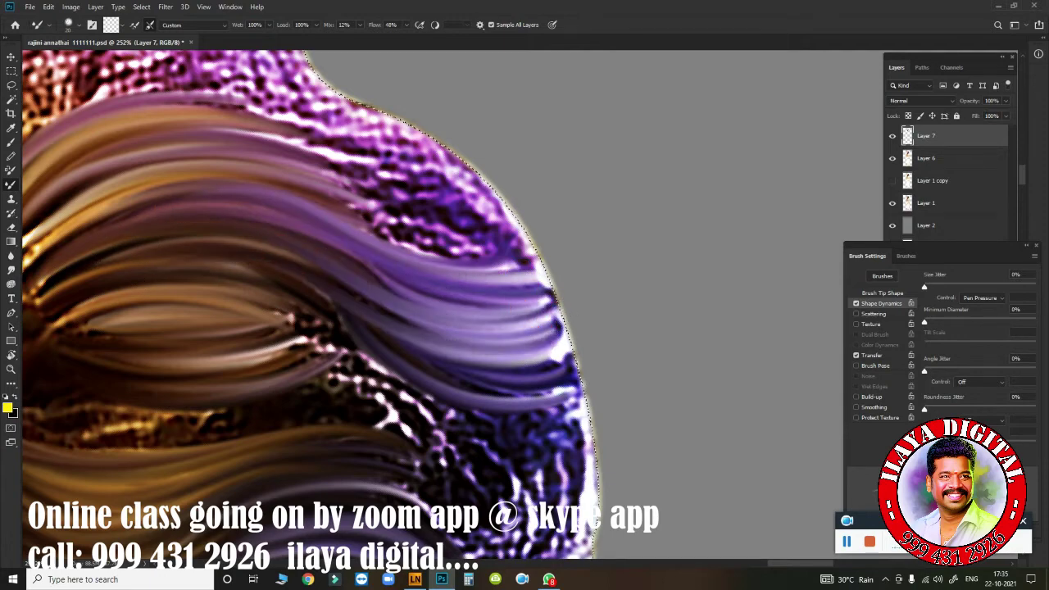
mouse_move(529, 386)
left_mouse_down()
mouse_move(222, 241)
mouse_move(429, 364)
mouse_move(557, 358)
mouse_move(180, 260)
mouse_move(295, 276)
mouse_move(544, 339)
left_mouse_up()
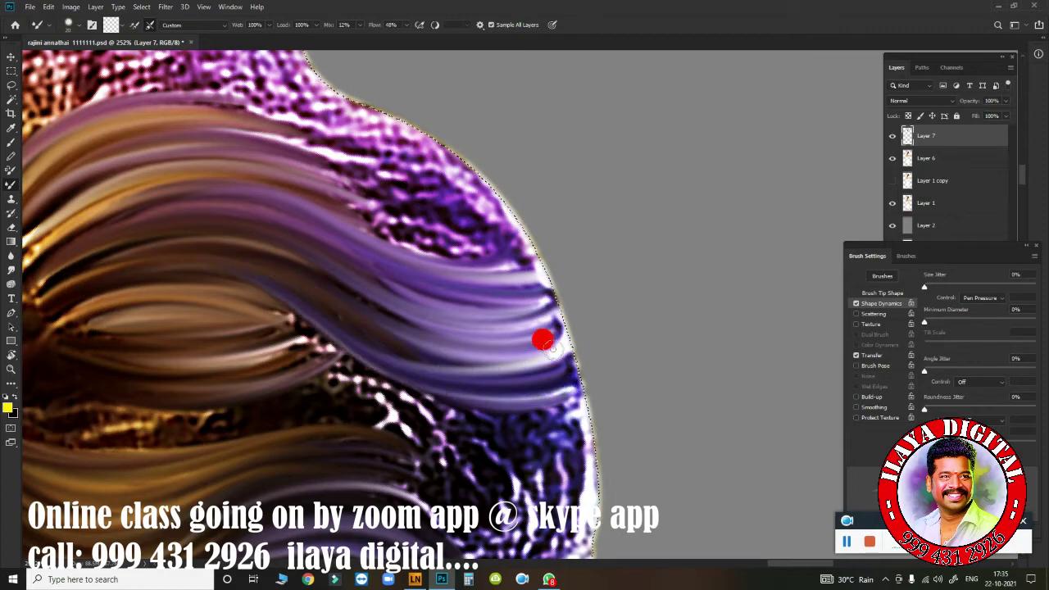
mouse_move(79, 448)
left_mouse_down()
mouse_move(293, 354)
mouse_move(480, 321)
mouse_move(304, 304)
mouse_move(480, 320)
mouse_move(521, 310)
mouse_move(503, 298)
mouse_move(689, 385)
mouse_move(509, 328)
mouse_move(563, 394)
mouse_move(419, 342)
mouse_move(687, 325)
mouse_move(618, 343)
mouse_move(697, 418)
mouse_move(524, 379)
mouse_move(628, 389)
mouse_move(687, 453)
mouse_move(663, 438)
mouse_move(525, 429)
left_mouse_up()
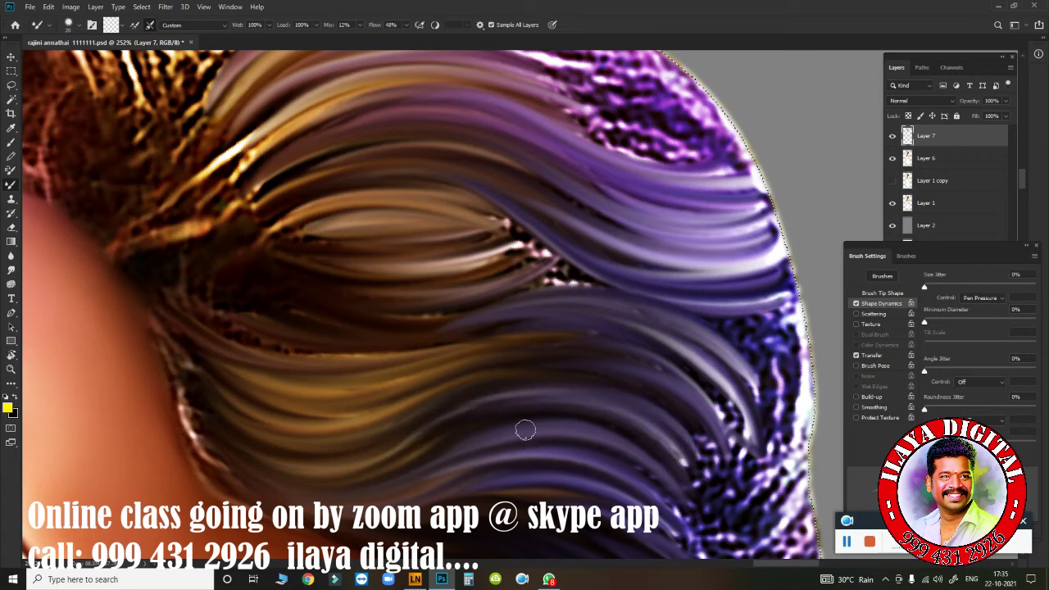
Step: Darken the hair beside the skin, remove the stray dark line and white highlight, and add a flowing strand
left_click_drag(262, 354, 173, 279)
left_click_drag(206, 323, 182, 281)
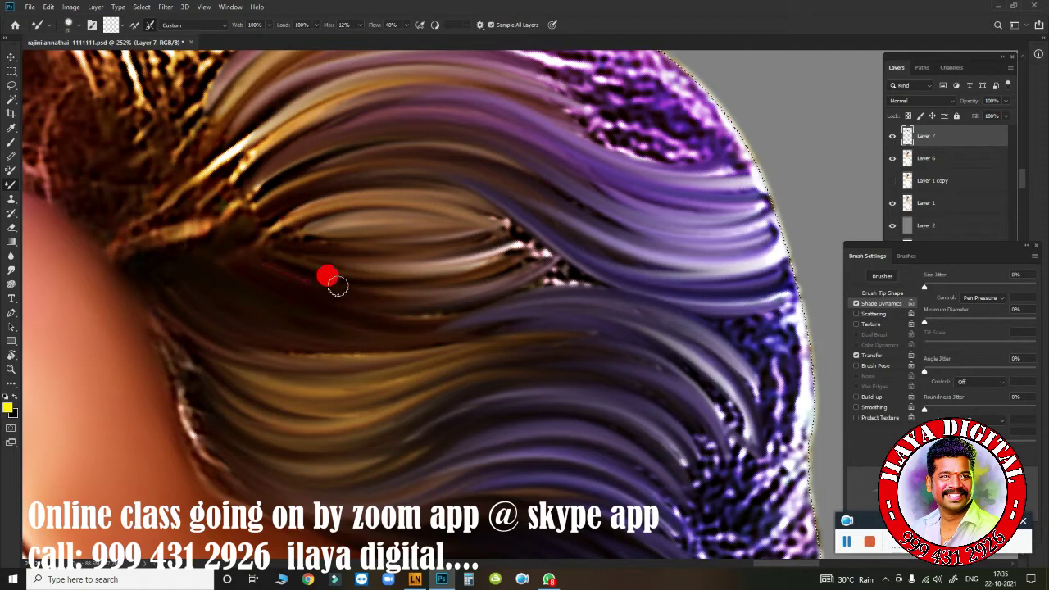
mouse_move(389, 294)
left_mouse_down()
mouse_move(263, 241)
mouse_move(410, 204)
mouse_move(253, 234)
mouse_move(386, 288)
left_mouse_up()
left_click_drag(382, 354, 264, 342)
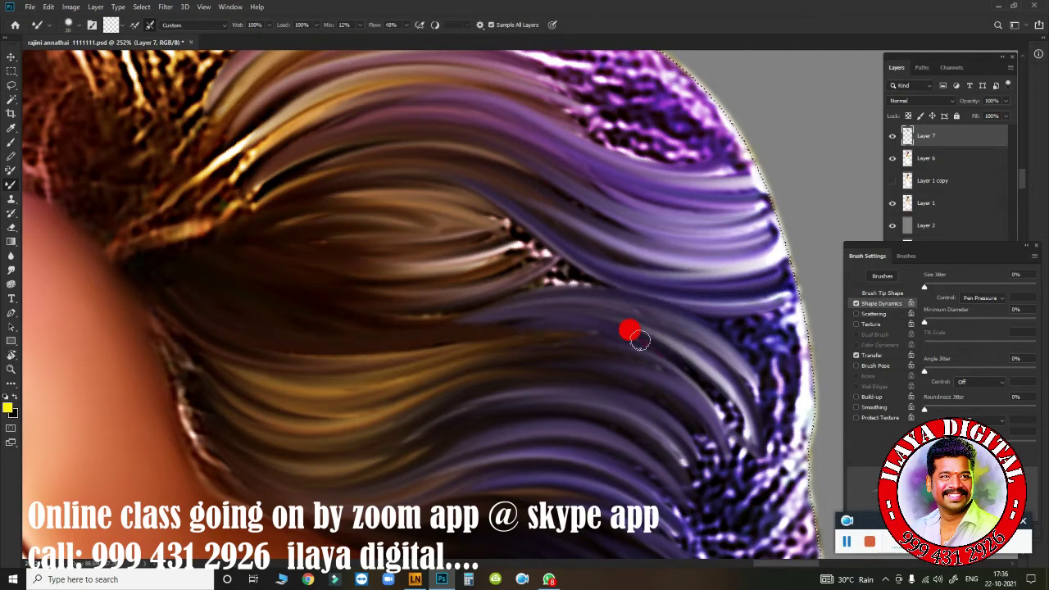
left_click_drag(640, 338, 335, 347)
mouse_move(568, 279)
left_mouse_down()
mouse_move(286, 282)
mouse_move(529, 253)
left_mouse_up()
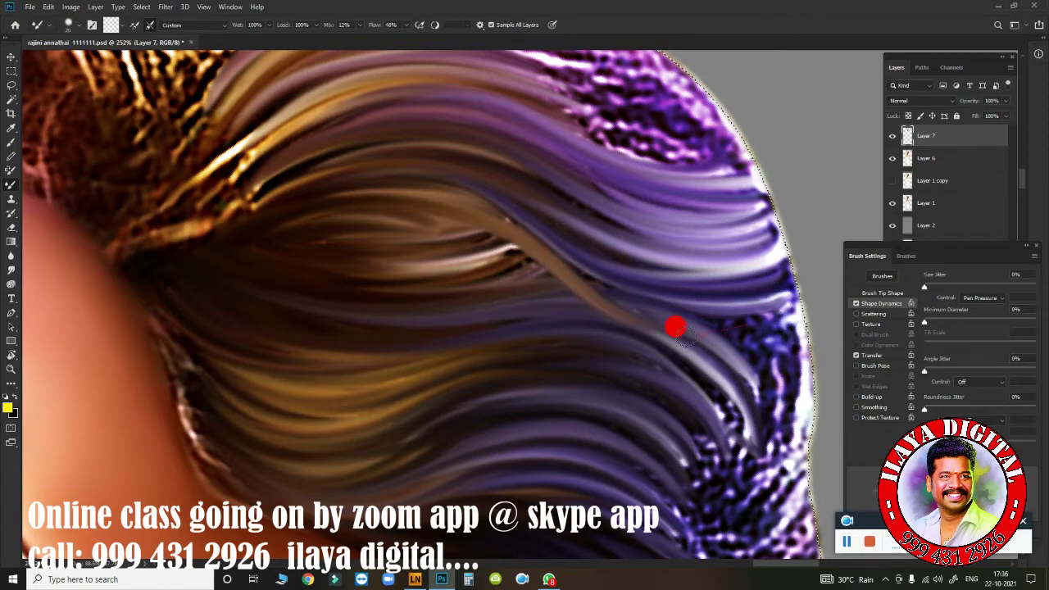
left_click_drag(685, 336, 733, 304)
left_click_drag(279, 284, 461, 221)
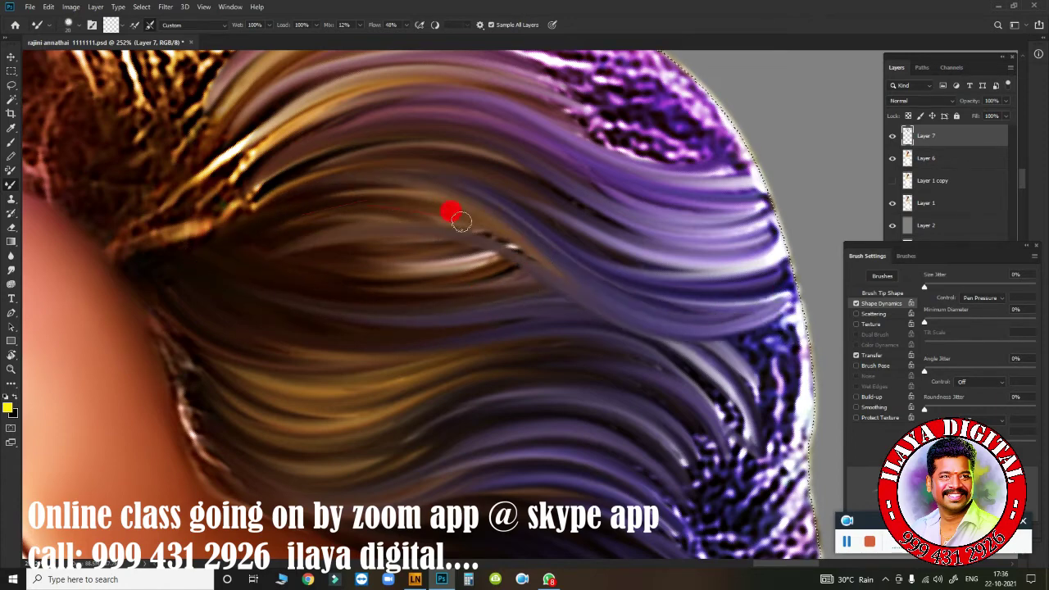
Step: Zoom in to 267% on the upper-right hair edge and smudge its dark texture into purple strands
scroll(677, 405, "down", 3)
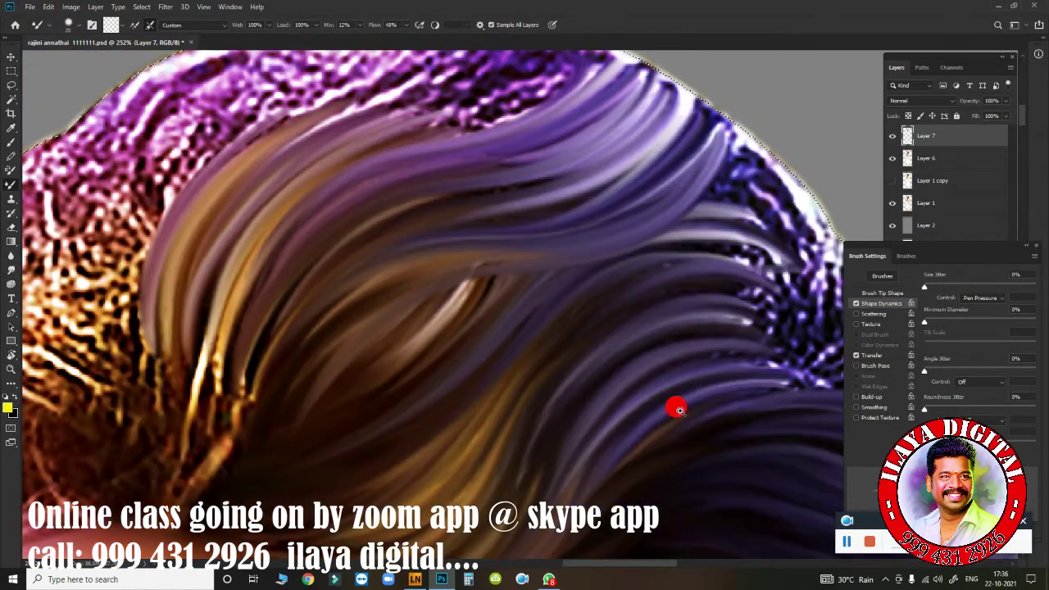
scroll(677, 405, "down", 3)
scroll(471, 302, "up", 2)
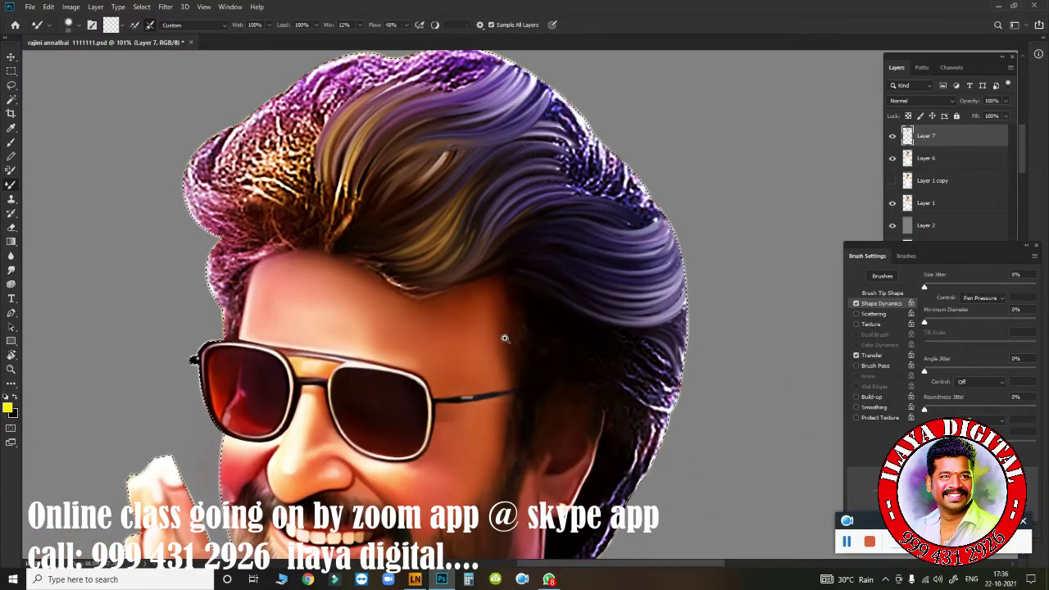
scroll(506, 333, "up", 2)
scroll(508, 337, "up", 2)
scroll(489, 372, "up", 1)
left_click_drag(489, 372, 234, 455)
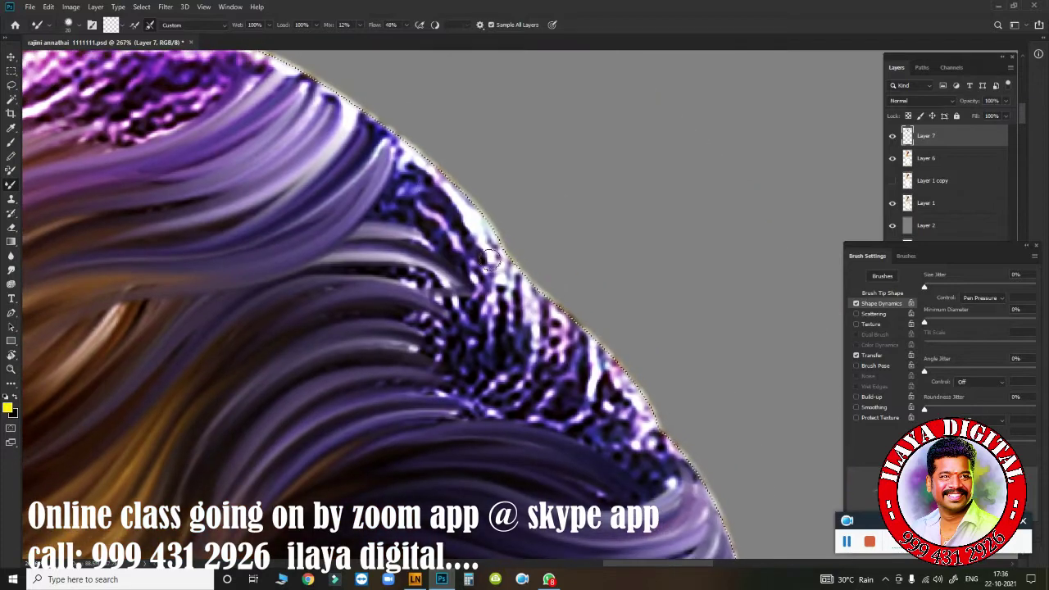
mouse_move(457, 362)
left_mouse_down()
mouse_move(403, 178)
mouse_move(431, 328)
left_mouse_up()
mouse_move(435, 222)
left_mouse_down()
mouse_move(495, 295)
mouse_move(522, 305)
left_mouse_up()
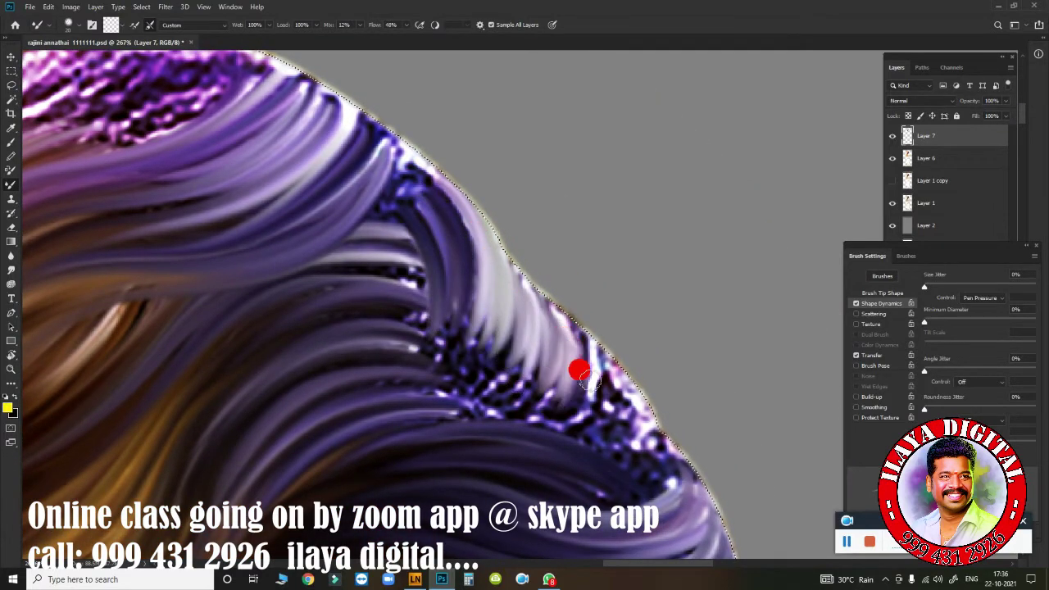
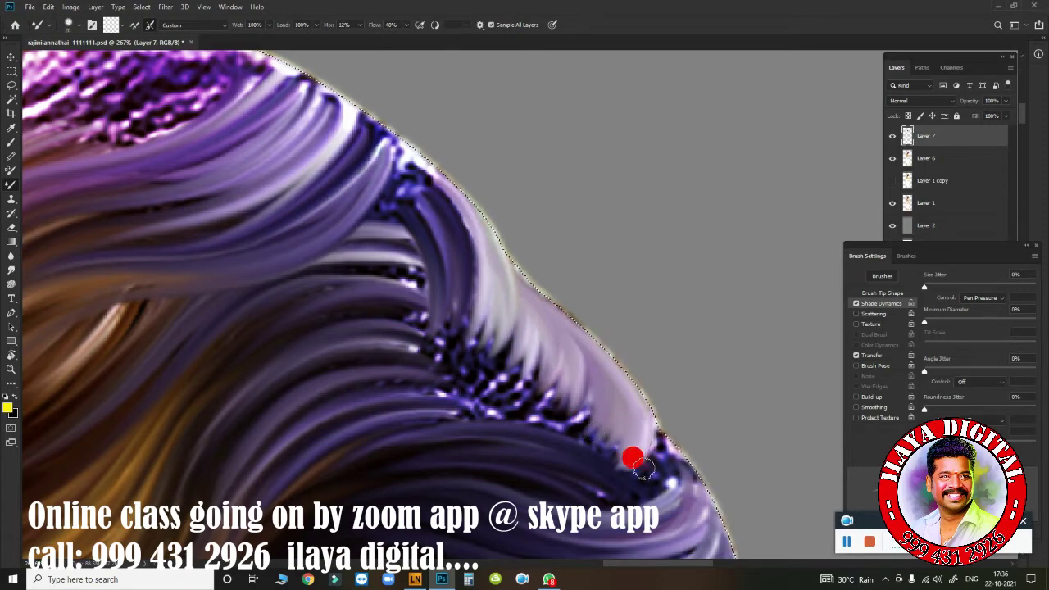
Step: Smear the lower-right and lower-edge speckles into smooth lavender strands
left_click_drag(656, 443, 520, 468)
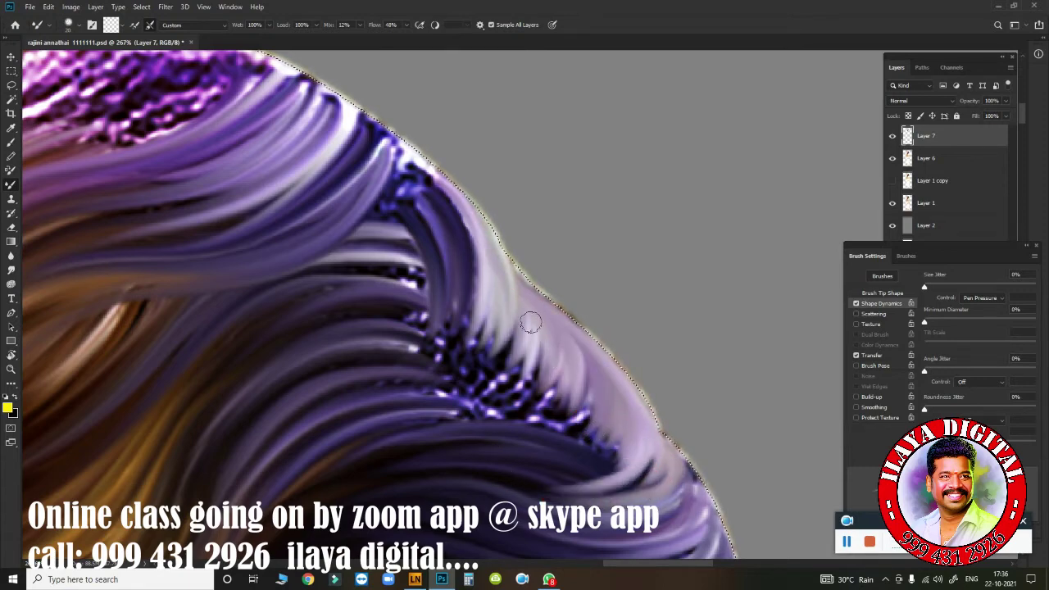
mouse_move(530, 322)
left_mouse_down()
mouse_move(579, 363)
mouse_move(584, 415)
mouse_move(628, 429)
mouse_move(599, 468)
mouse_move(614, 476)
mouse_move(624, 443)
mouse_move(556, 486)
left_mouse_up()
left_click_drag(594, 404, 386, 468)
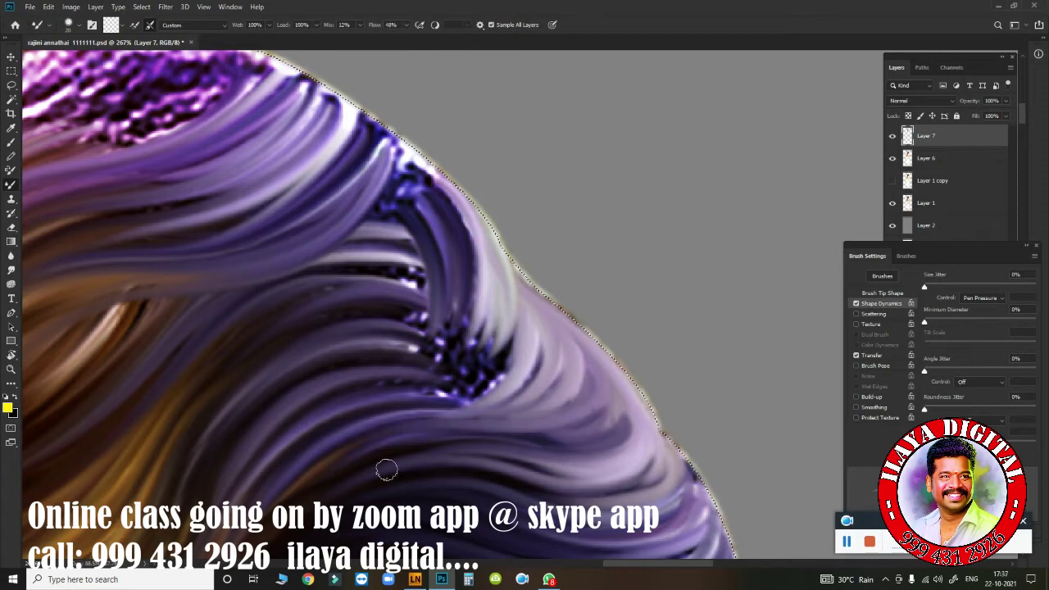
mouse_move(407, 394)
left_mouse_down()
mouse_move(494, 366)
mouse_move(335, 382)
mouse_move(489, 352)
mouse_move(315, 431)
left_mouse_up()
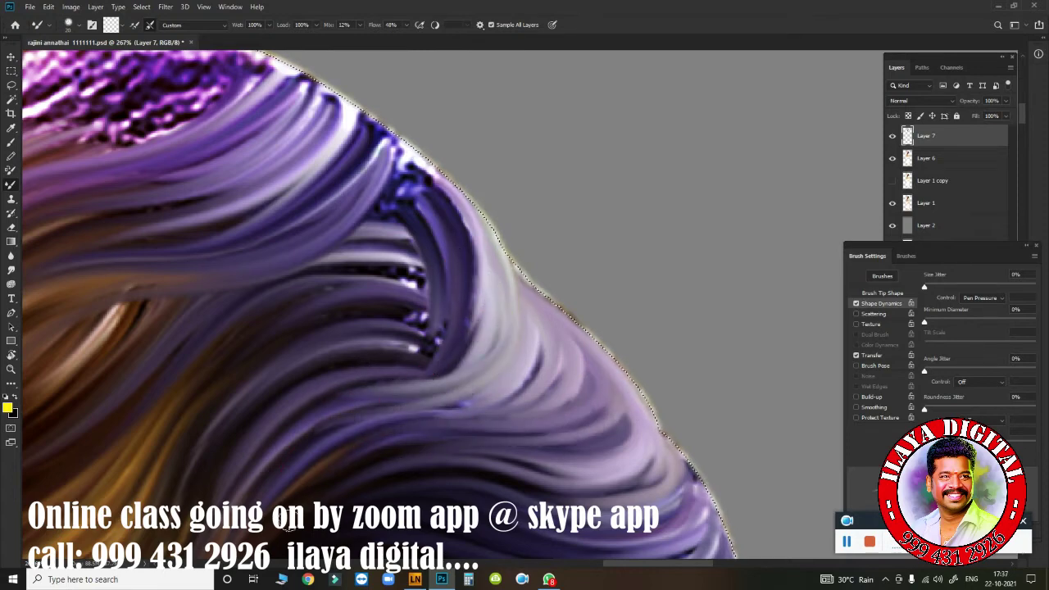
Step: Blend the dark blue speckles near the top edge into flowing lavender strands
left_click_drag(300, 86, 345, 127)
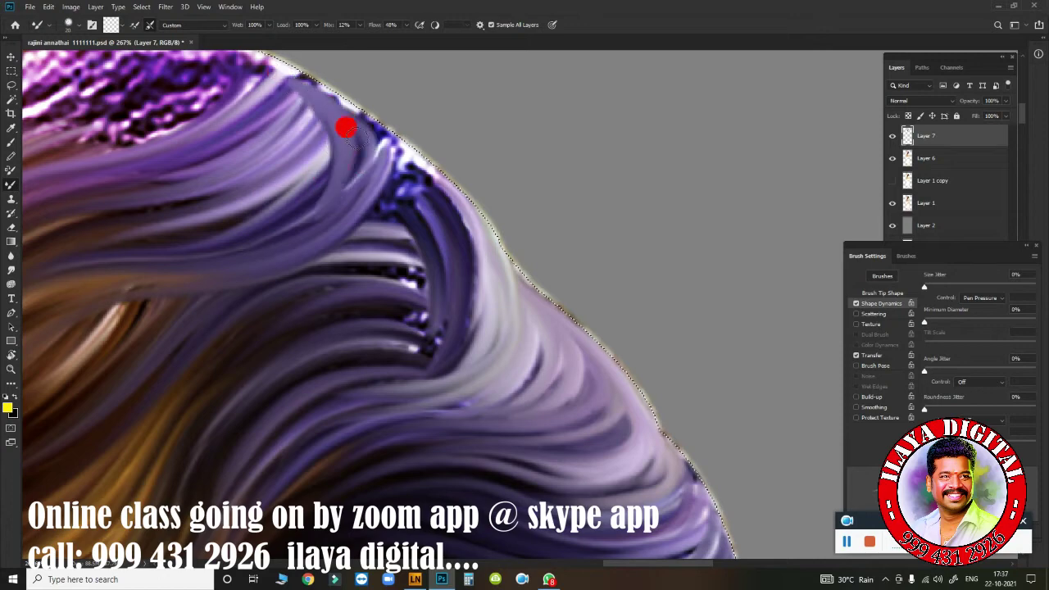
left_click_drag(347, 190, 376, 201)
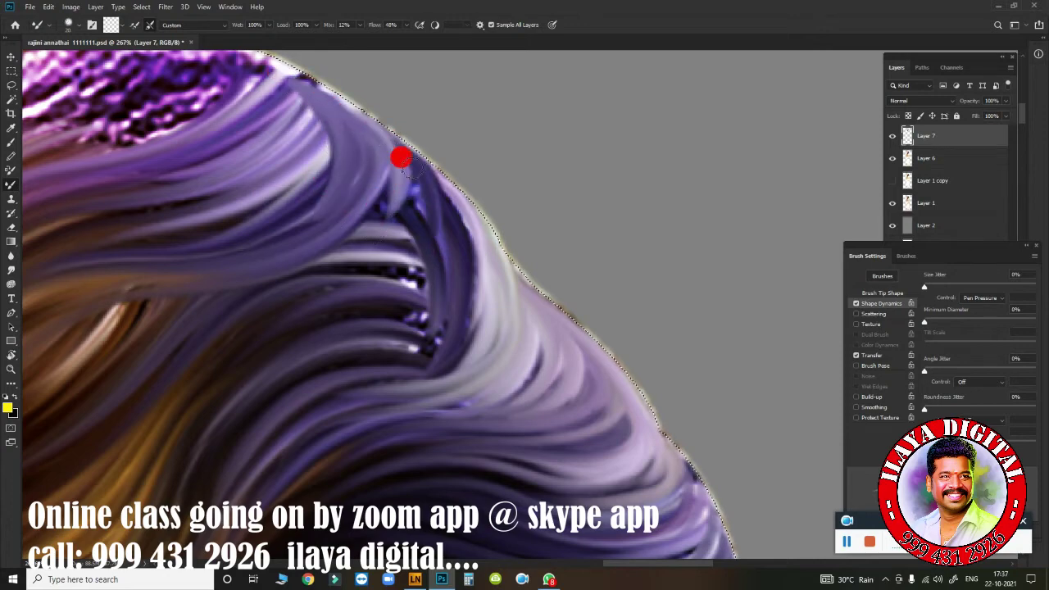
left_click_drag(401, 158, 450, 267)
mouse_move(402, 177)
left_mouse_down()
mouse_move(291, 266)
mouse_move(418, 271)
left_mouse_up()
left_click_drag(393, 221, 431, 316)
mouse_move(385, 353)
left_mouse_down()
mouse_move(431, 197)
mouse_move(394, 160)
mouse_move(382, 164)
left_mouse_up()
left_click_drag(393, 205, 303, 279)
left_click_drag(394, 230, 318, 304)
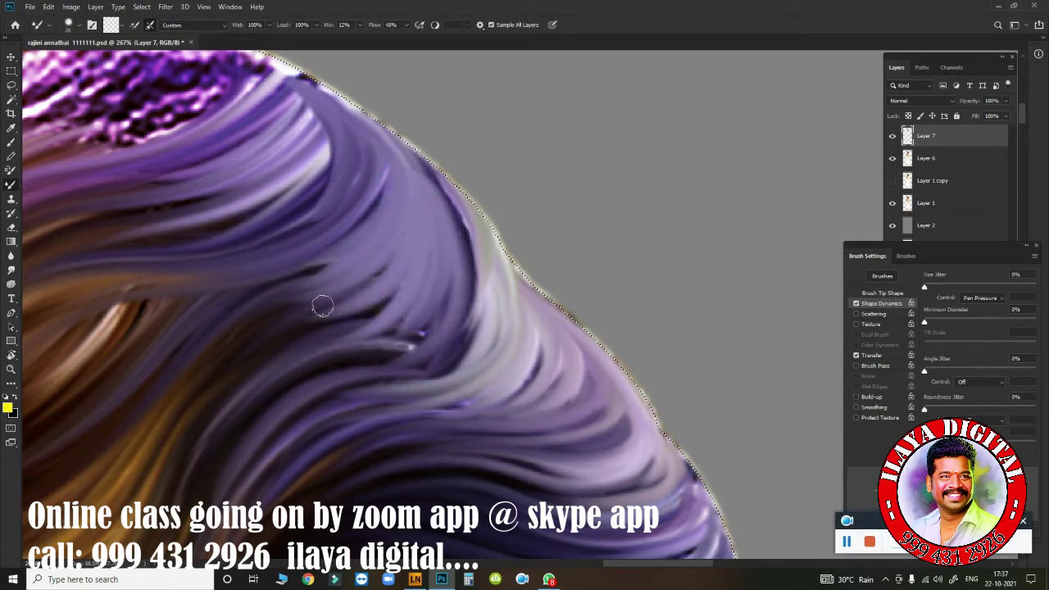
Step: Sweep lighter down-left strokes through the middle and lower purple hair
mouse_move(447, 197)
left_mouse_down()
mouse_move(463, 332)
mouse_move(337, 379)
mouse_move(492, 283)
mouse_move(462, 385)
mouse_move(302, 414)
left_mouse_up()
left_click_drag(519, 316, 320, 418)
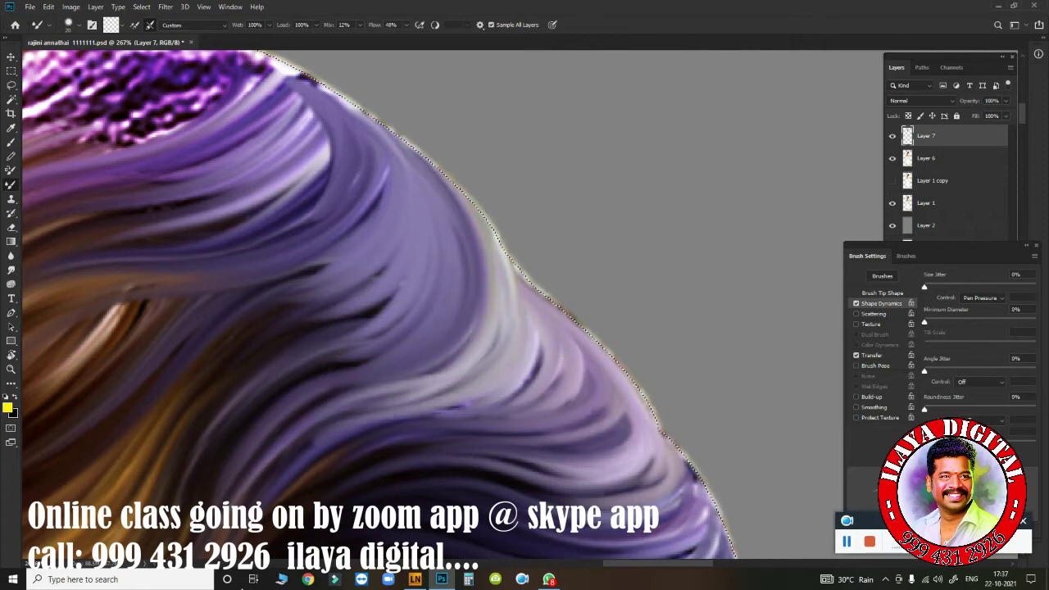
left_click_drag(544, 337, 405, 440)
left_click_drag(366, 283, 198, 401)
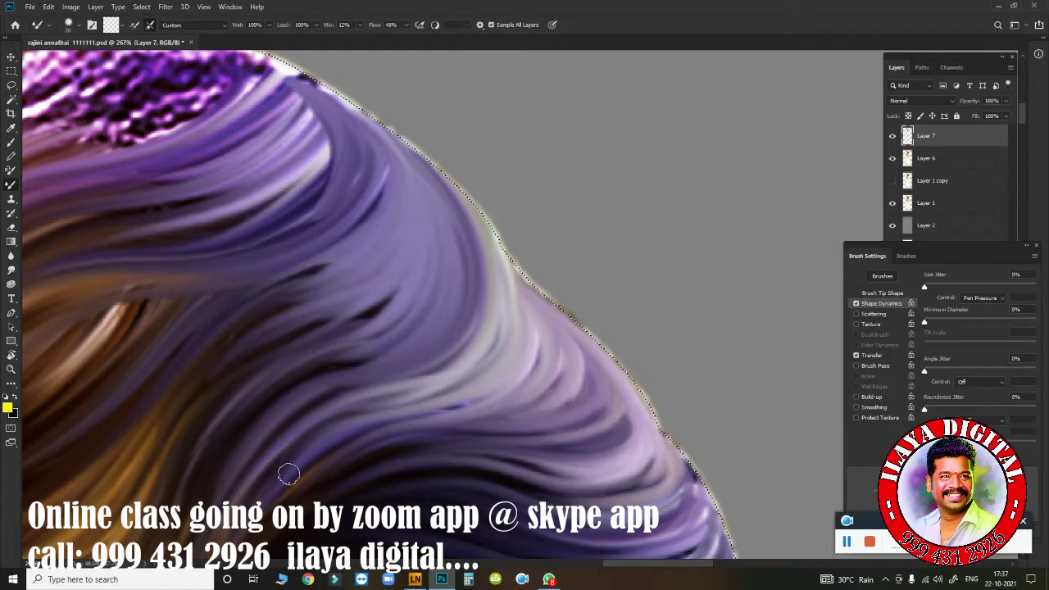
left_click_drag(414, 241, 407, 462)
Step: Zoom in on the forehead and lay dark blending strokes along the hairline
scroll(408, 461, "down", 3)
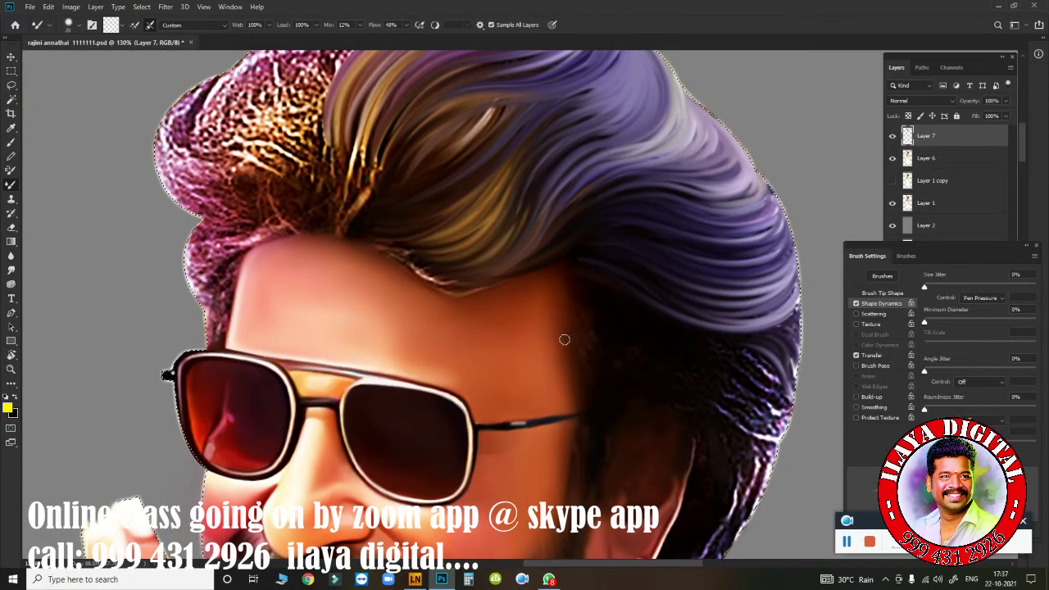
scroll(558, 348, "up", 1)
scroll(516, 445, "up", 1)
scroll(475, 300, "up", 1)
left_click_drag(295, 342, 302, 359)
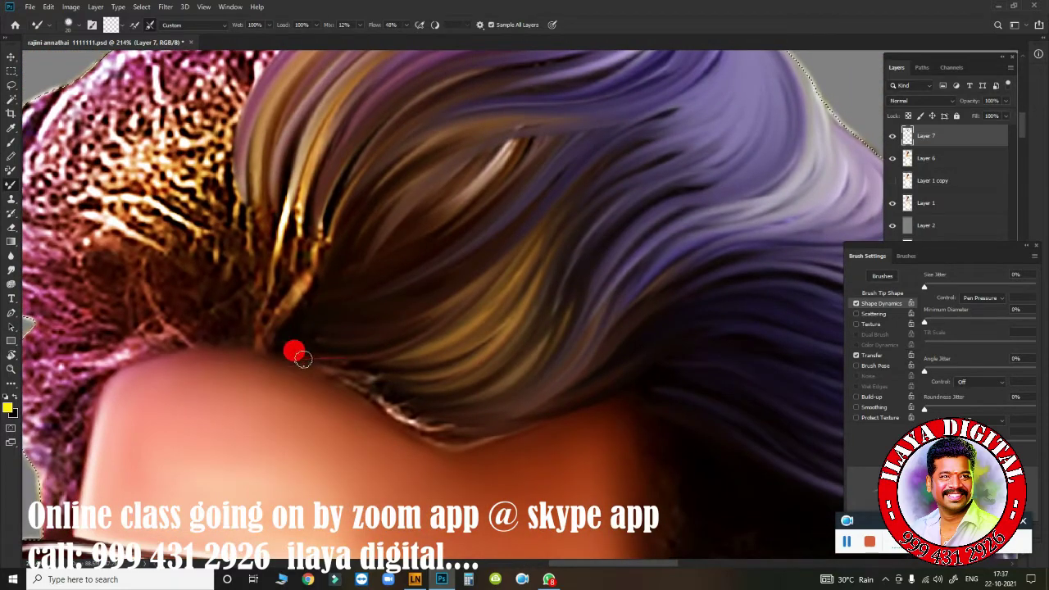
left_click_drag(477, 391, 416, 408)
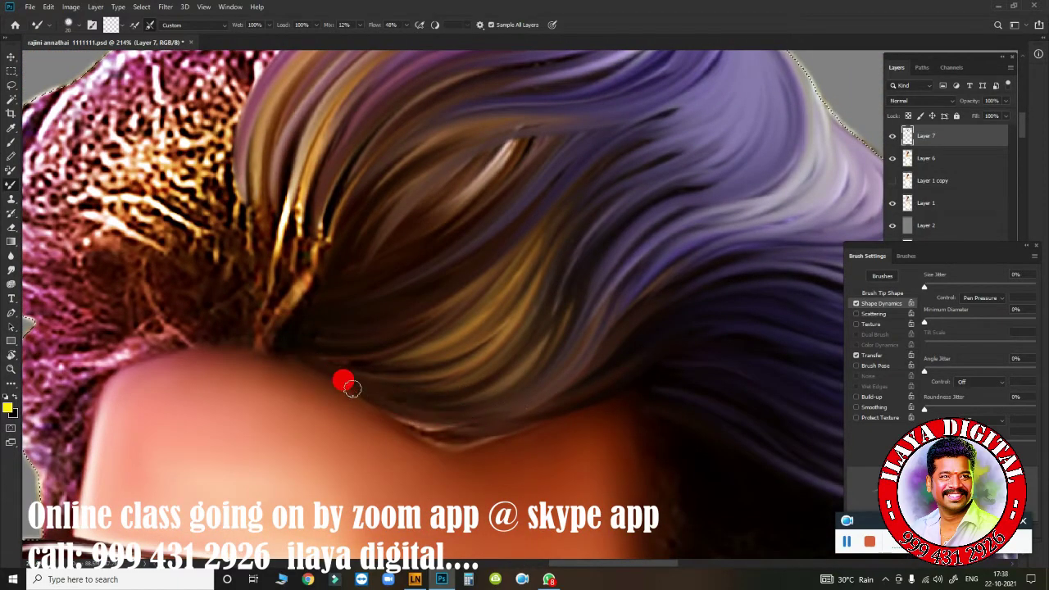
left_click_drag(351, 389, 482, 441)
left_click_drag(594, 398, 349, 397)
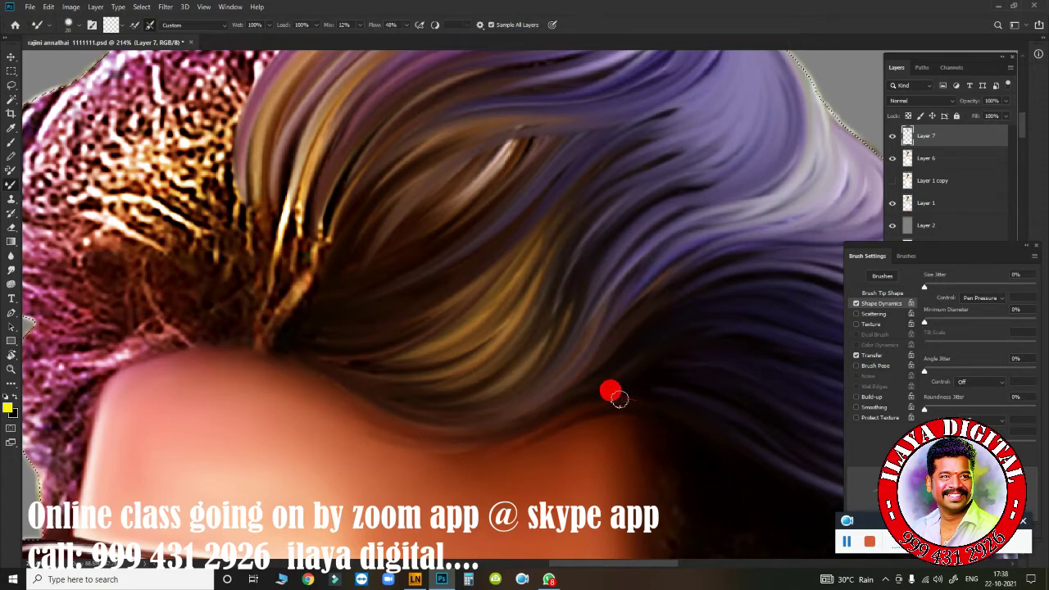
Step: Add another blending stroke along the hairline and reframe the hair's left side
scroll(439, 450, "down", 5)
scroll(316, 369, "up", 7)
left_click_drag(428, 257, 510, 252)
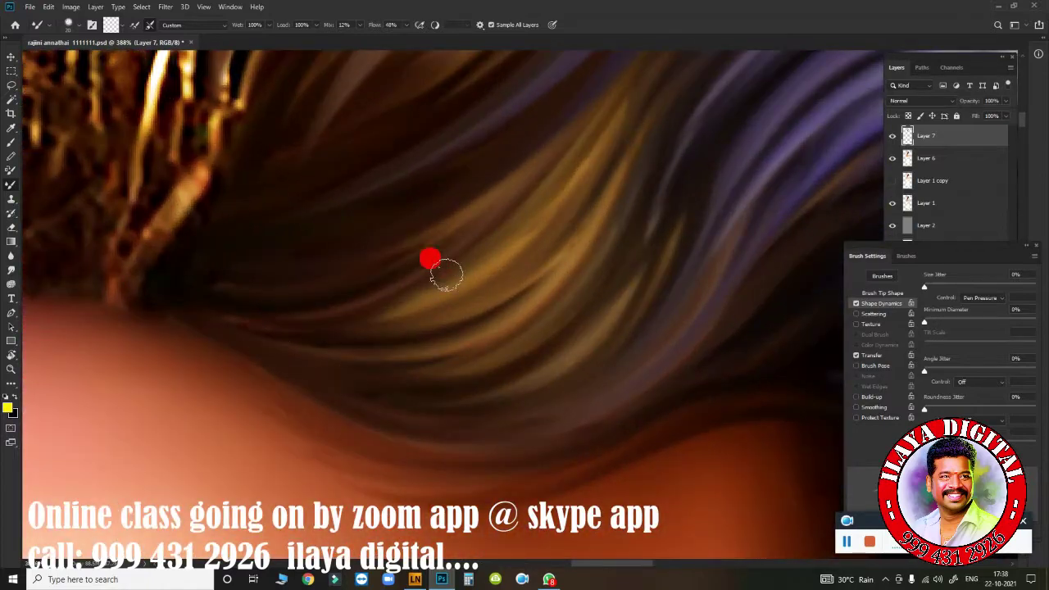
scroll(546, 300, "down", 5)
scroll(500, 406, "up", 4)
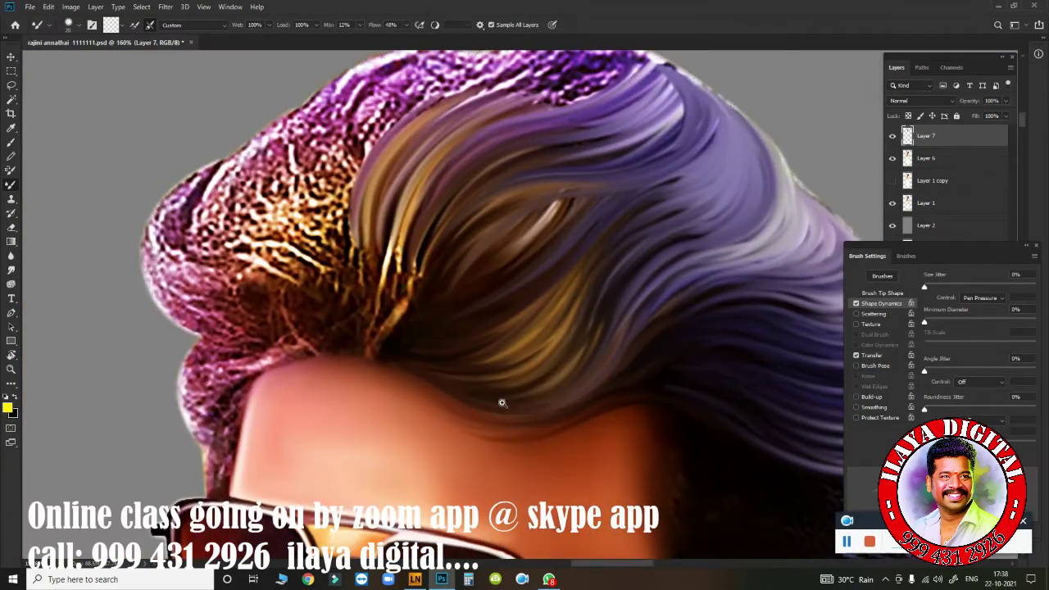
scroll(508, 409, "up", 3)
left_click_drag(457, 370, 555, 480)
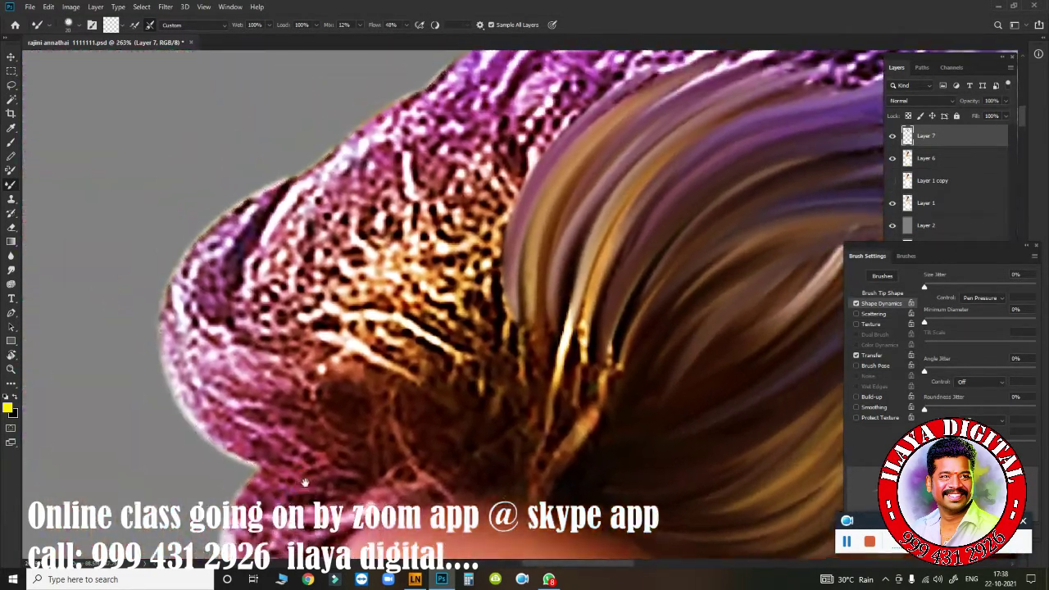
Step: Repaint the lower-left curl with light purple and pink strokes following its curve
scroll(263, 172, "up", 2)
mouse_move(262, 172)
left_mouse_down()
mouse_move(235, 187)
mouse_move(297, 295)
mouse_move(305, 177)
mouse_move(195, 202)
mouse_move(220, 347)
mouse_move(265, 343)
mouse_move(222, 204)
mouse_move(187, 238)
mouse_move(251, 298)
mouse_move(278, 246)
left_mouse_up()
left_click_drag(254, 430, 410, 410)
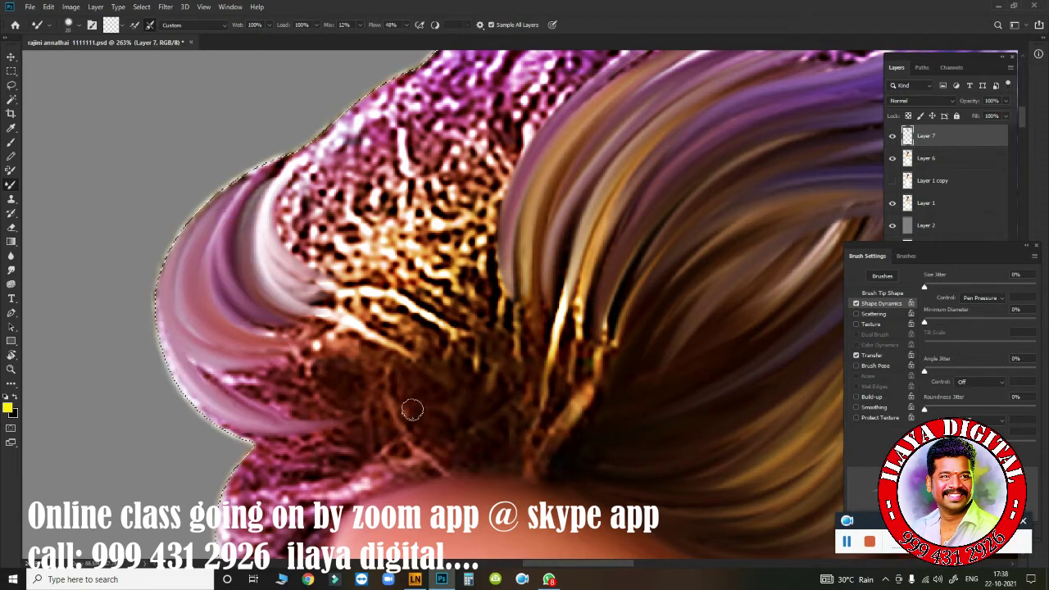
mouse_move(213, 365)
left_mouse_down()
mouse_move(402, 398)
mouse_move(368, 397)
left_mouse_up()
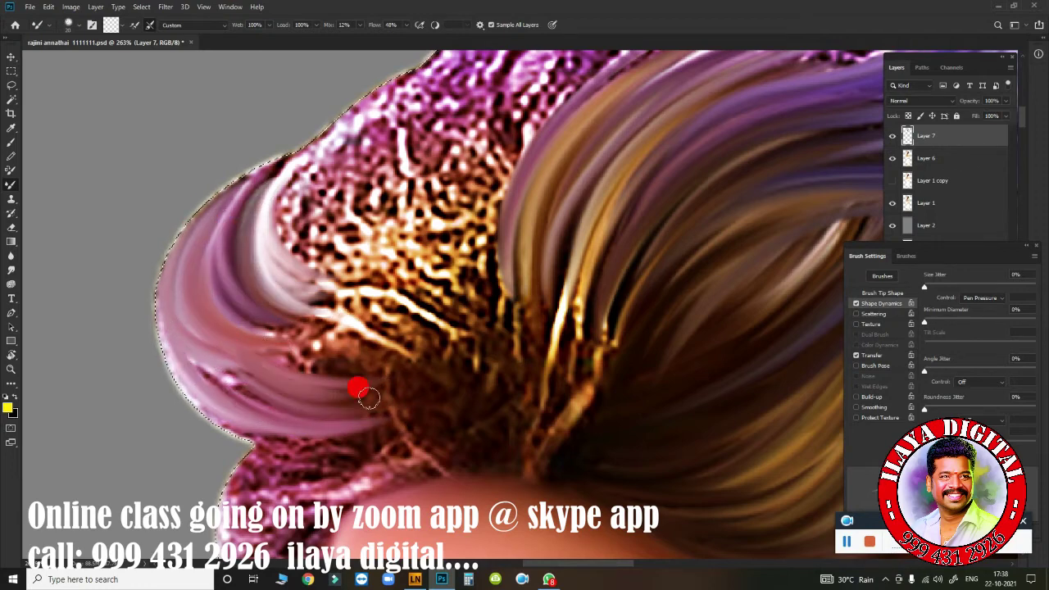
left_click_drag(204, 320, 229, 410)
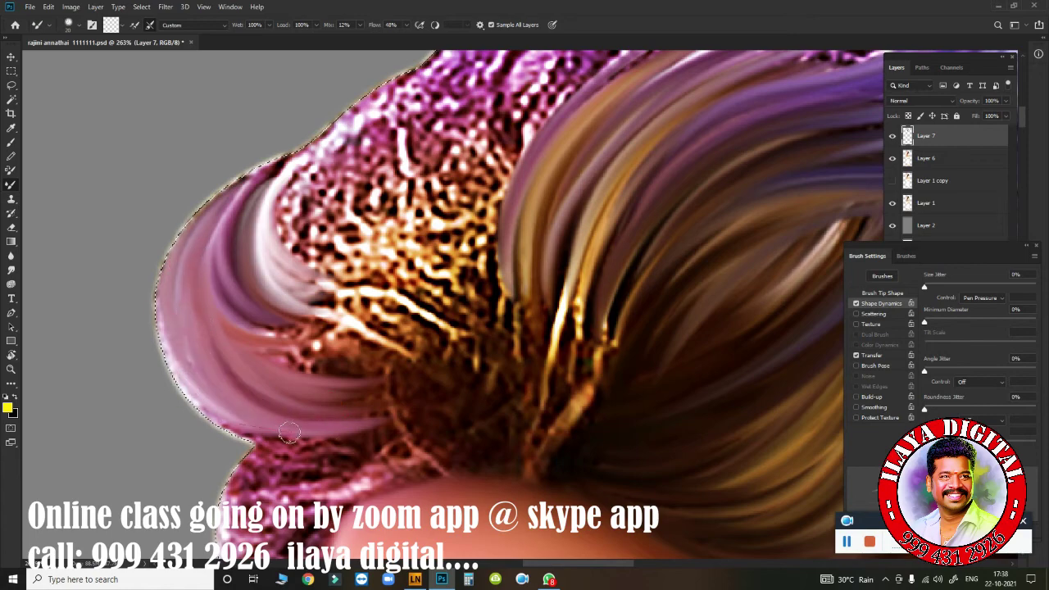
left_click_drag(288, 434, 172, 273)
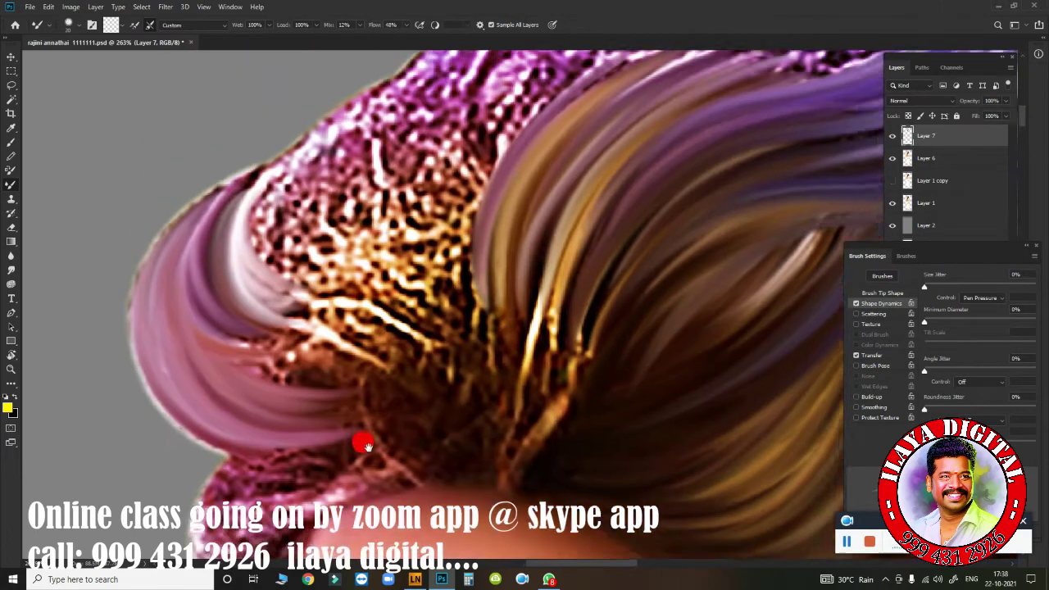
left_click_drag(363, 438, 185, 392)
left_click_drag(279, 186, 290, 188)
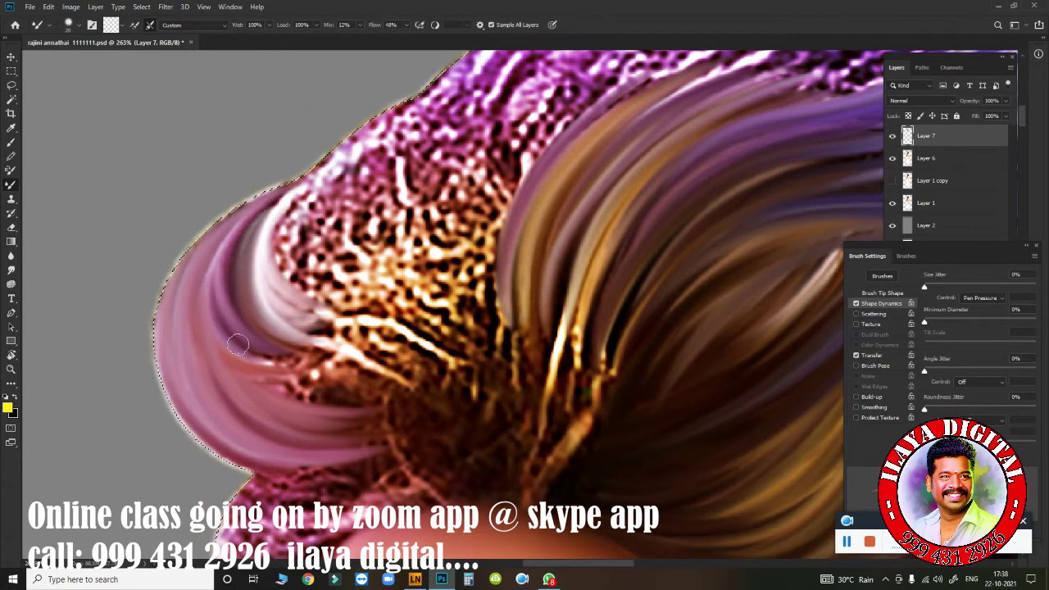
mouse_move(238, 345)
left_mouse_down()
mouse_move(404, 385)
mouse_move(386, 402)
mouse_move(288, 399)
mouse_move(358, 378)
left_mouse_up()
Step: Smooth the pixelated purple texture near the hair's top into streaks
scroll(359, 378, "up", 5)
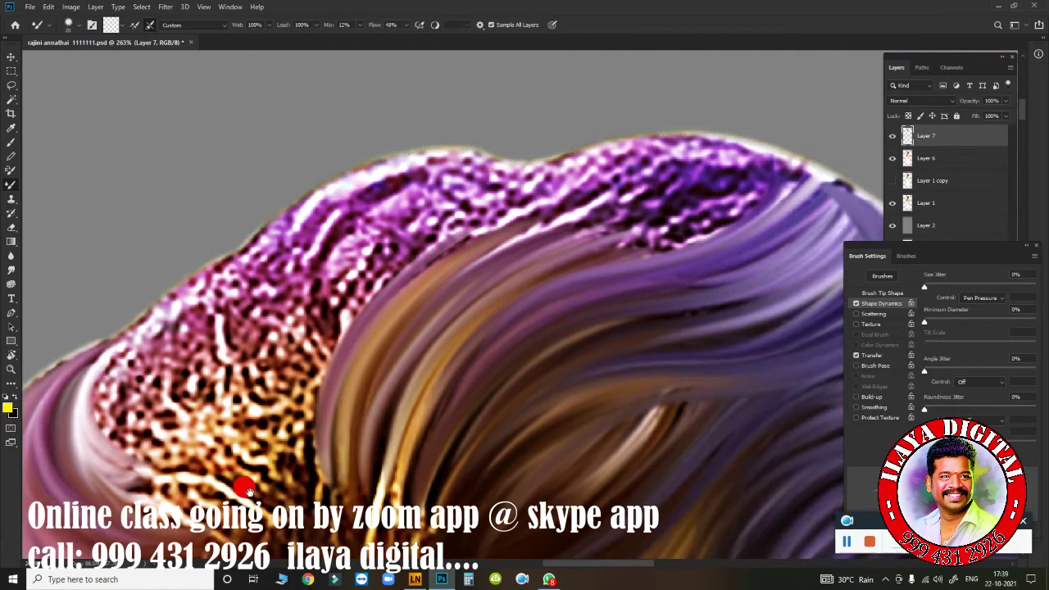
scroll(363, 314, "up", 3)
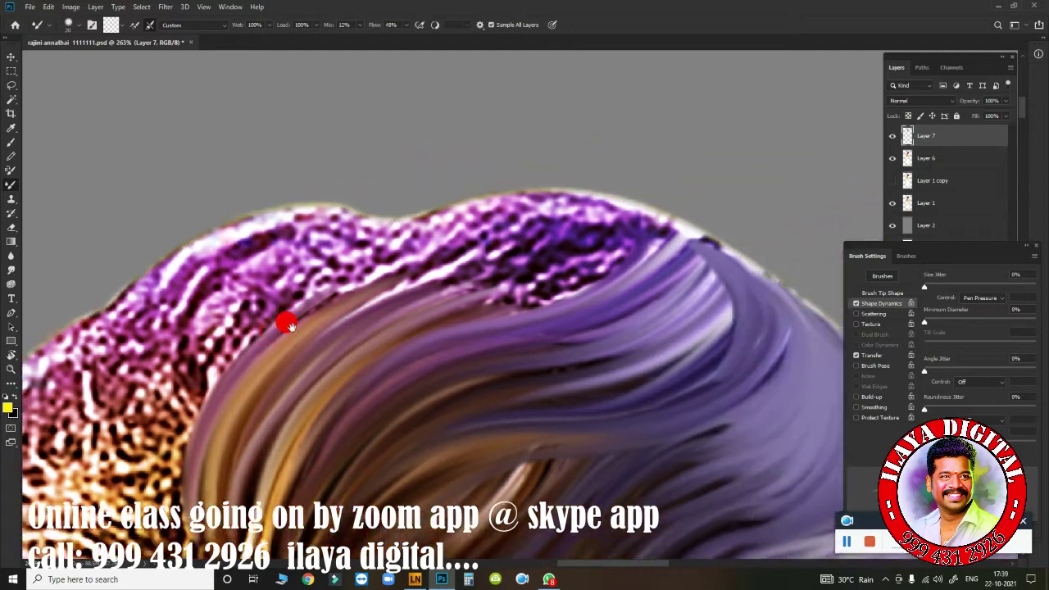
mouse_move(520, 192)
left_mouse_down()
mouse_move(533, 188)
mouse_move(547, 250)
mouse_move(574, 206)
mouse_move(607, 209)
mouse_move(611, 262)
mouse_move(629, 213)
mouse_move(652, 263)
mouse_move(665, 218)
mouse_move(682, 286)
mouse_move(725, 300)
left_mouse_up()
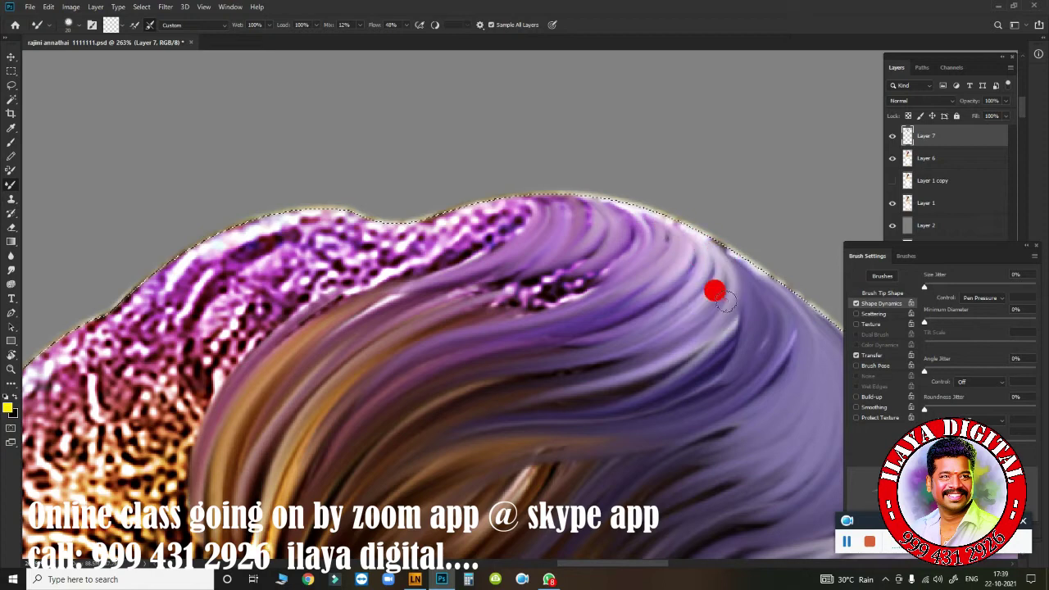
mouse_move(682, 376)
left_mouse_down()
mouse_move(621, 366)
mouse_move(522, 190)
left_mouse_up()
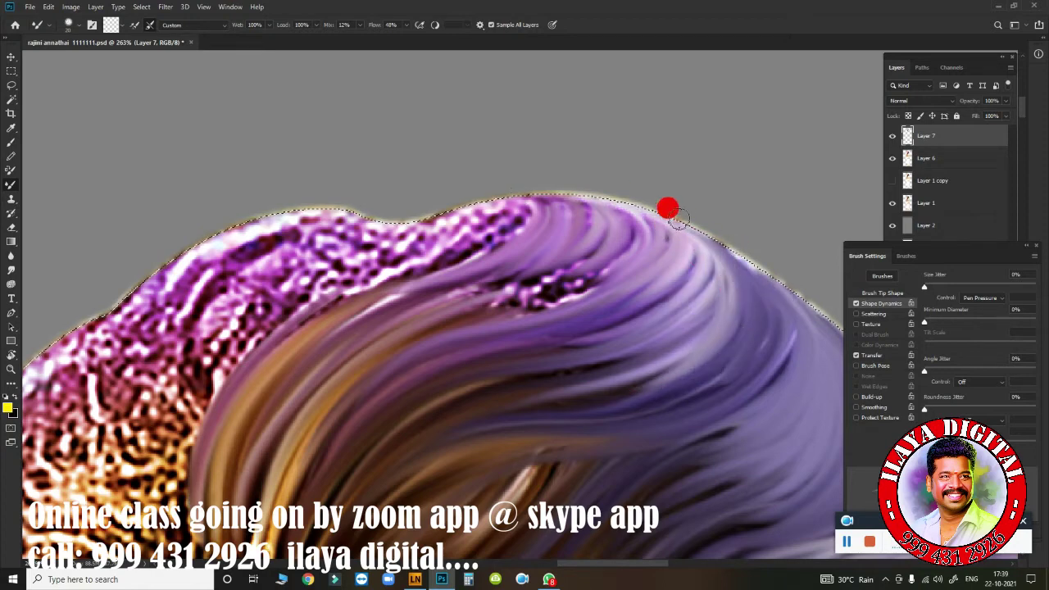
mouse_move(668, 208)
left_mouse_down()
mouse_move(421, 209)
mouse_move(360, 284)
left_mouse_up()
mouse_move(426, 279)
left_mouse_down()
mouse_move(300, 339)
mouse_move(569, 239)
mouse_move(613, 248)
mouse_move(508, 300)
mouse_move(314, 365)
left_mouse_up()
mouse_move(394, 343)
left_mouse_down()
mouse_move(623, 246)
mouse_move(597, 328)
left_mouse_up()
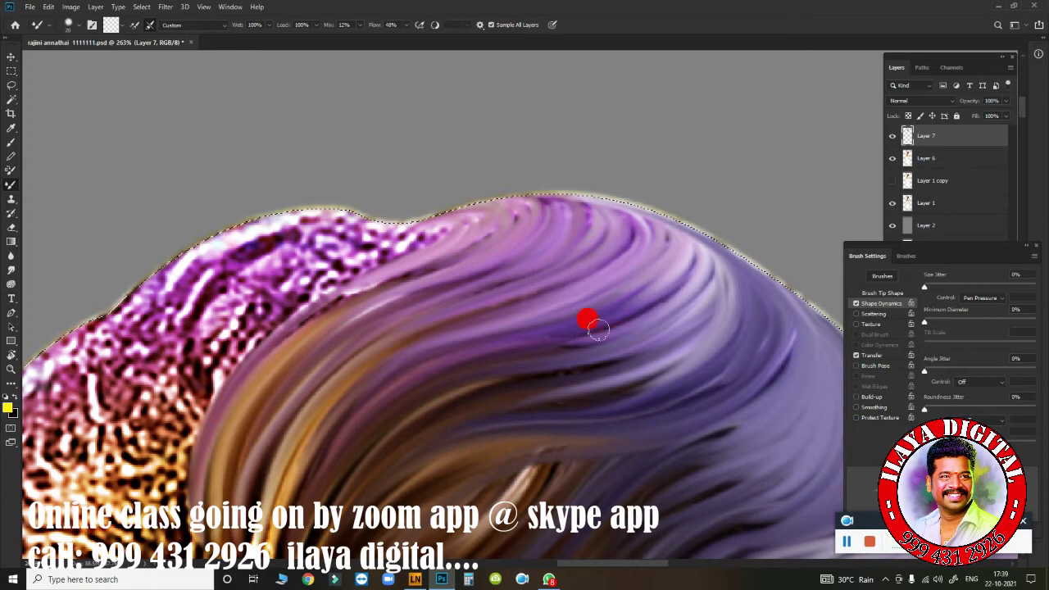
left_click_drag(276, 383, 522, 294)
mouse_move(508, 184)
left_mouse_down()
mouse_move(632, 122)
mouse_move(435, 315)
mouse_move(541, 205)
left_mouse_up()
Step: Blend the pink and white bumps along the top edge into purple and brown streaks
mouse_move(623, 164)
left_mouse_down()
mouse_move(492, 279)
mouse_move(648, 164)
mouse_move(508, 254)
mouse_move(631, 176)
mouse_move(553, 301)
mouse_move(656, 174)
left_mouse_up()
left_click_drag(656, 174, 497, 365)
mouse_move(755, 150)
left_mouse_down()
mouse_move(581, 211)
mouse_move(541, 262)
mouse_move(472, 217)
mouse_move(557, 140)
mouse_move(779, 115)
left_mouse_up()
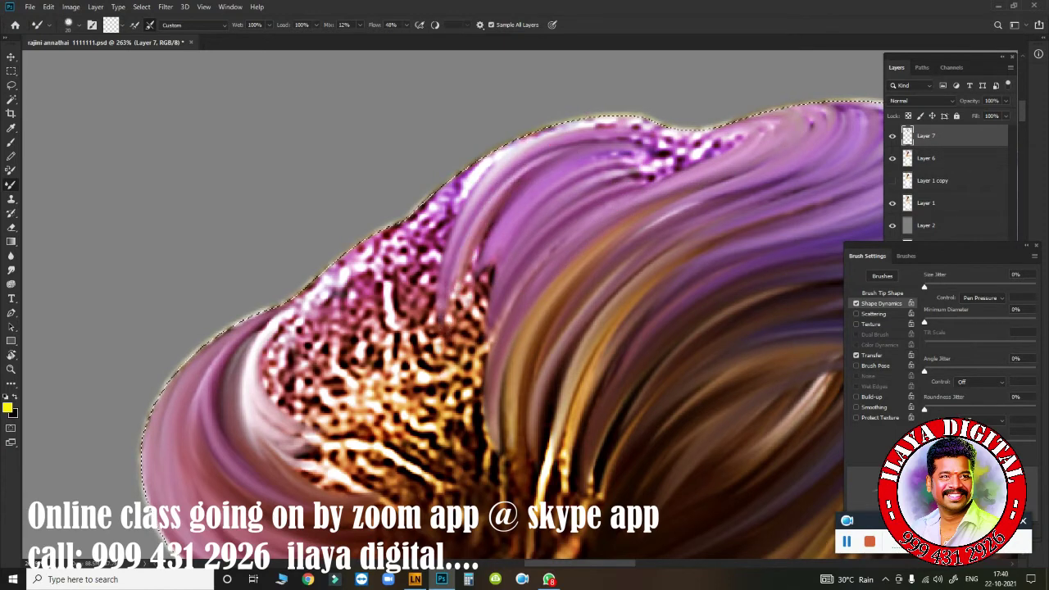
mouse_move(447, 270)
left_mouse_down()
mouse_move(606, 127)
mouse_move(697, 148)
left_mouse_up()
left_click_drag(476, 271, 617, 182)
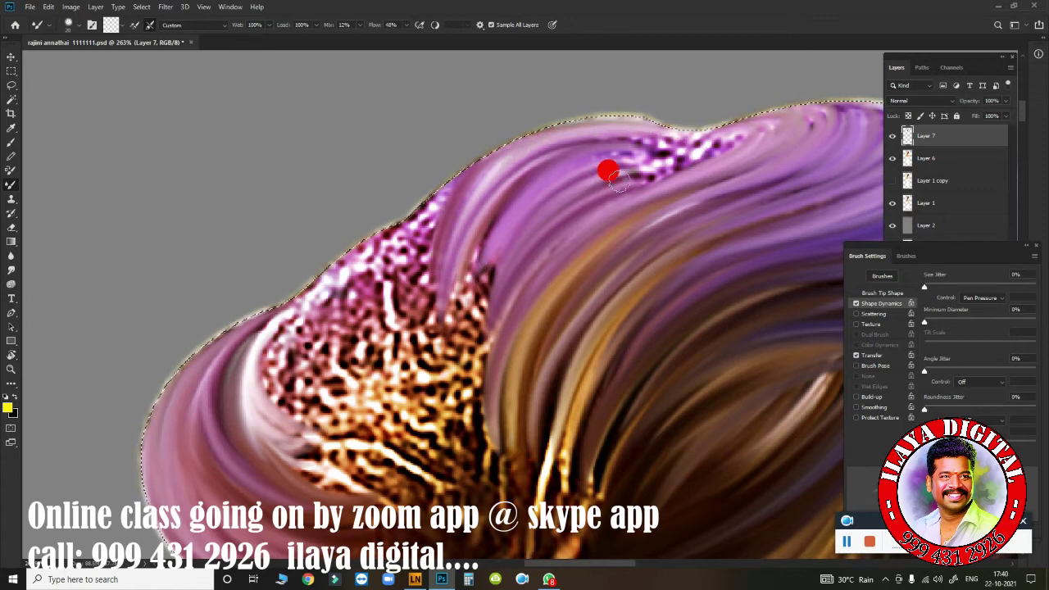
mouse_move(692, 121)
left_mouse_down()
mouse_move(573, 161)
mouse_move(671, 128)
left_mouse_up()
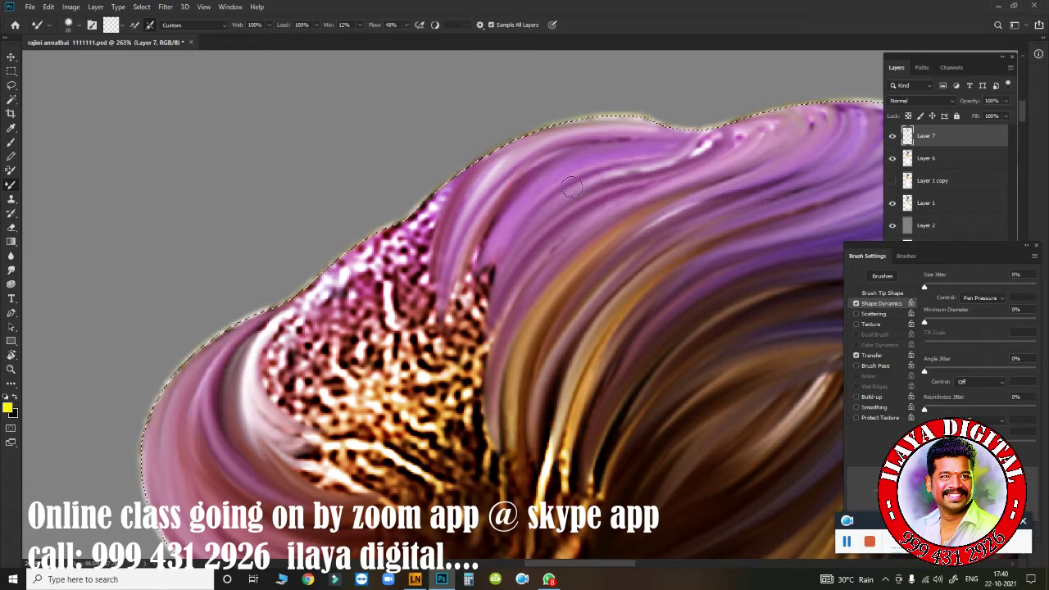
left_click_drag(556, 273, 642, 163)
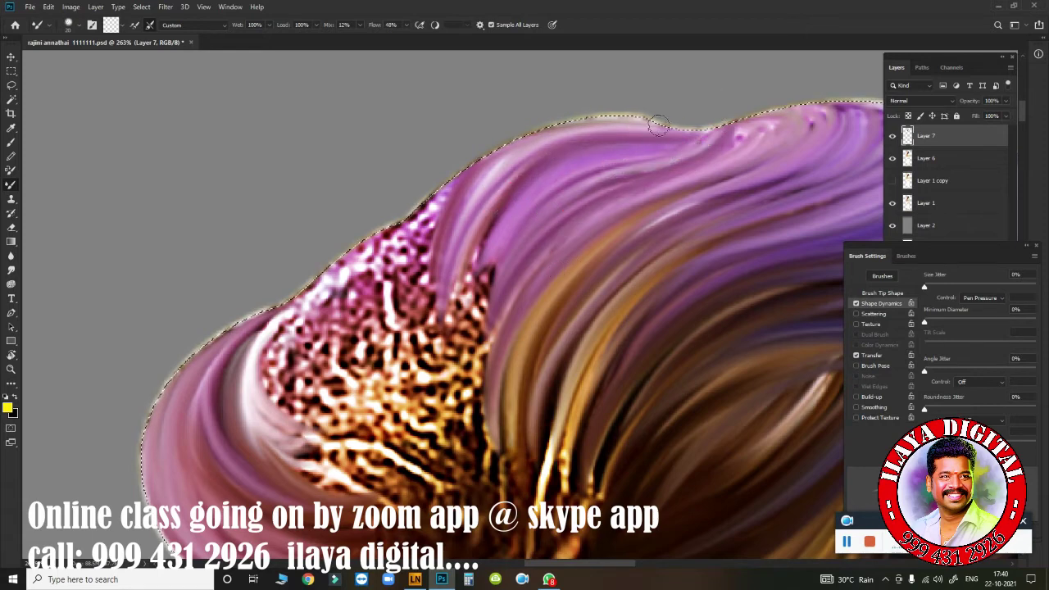
mouse_move(659, 125)
left_mouse_down()
mouse_move(726, 136)
mouse_move(737, 114)
left_mouse_up()
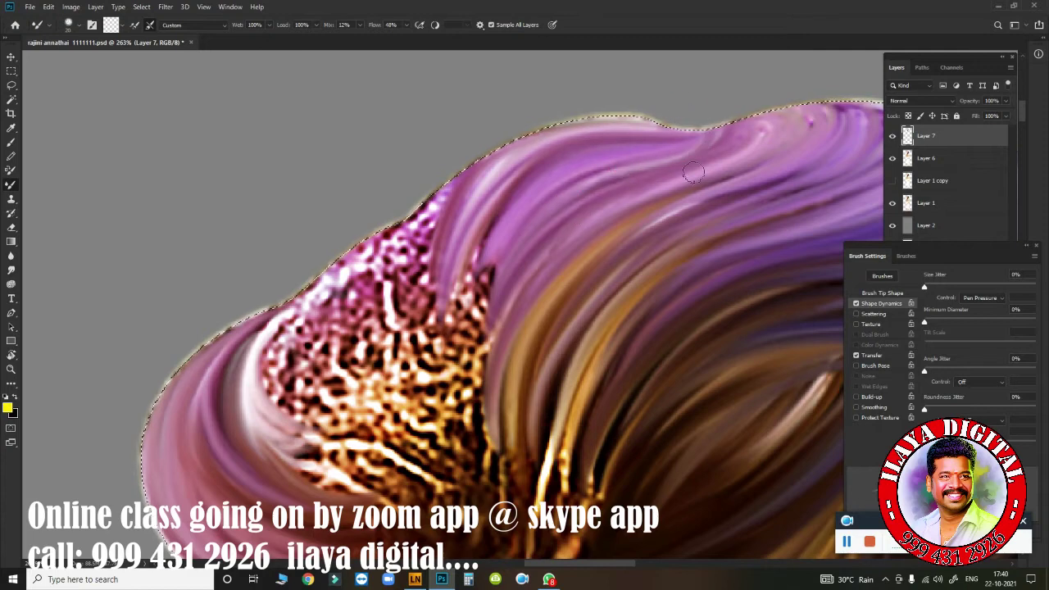
scroll(441, 372, "down", 3)
Step: Smear the lobe's orange speckles and left edge into brown and purple strands
mouse_move(440, 371)
left_mouse_down()
mouse_move(337, 266)
mouse_move(403, 323)
mouse_move(312, 291)
mouse_move(397, 375)
mouse_move(304, 363)
mouse_move(459, 352)
mouse_move(374, 253)
mouse_move(462, 375)
mouse_move(412, 330)
mouse_move(435, 400)
mouse_move(237, 248)
mouse_move(338, 335)
mouse_move(391, 307)
mouse_move(307, 312)
mouse_move(290, 244)
mouse_move(334, 199)
mouse_move(370, 290)
mouse_move(459, 346)
mouse_move(406, 254)
mouse_move(361, 115)
mouse_move(468, 345)
mouse_move(413, 218)
mouse_move(400, 123)
mouse_move(442, 376)
mouse_move(276, 464)
mouse_move(246, 205)
mouse_move(284, 429)
mouse_move(216, 262)
mouse_move(195, 274)
mouse_move(230, 176)
mouse_move(287, 430)
mouse_move(277, 464)
mouse_move(295, 204)
mouse_move(301, 479)
left_mouse_up()
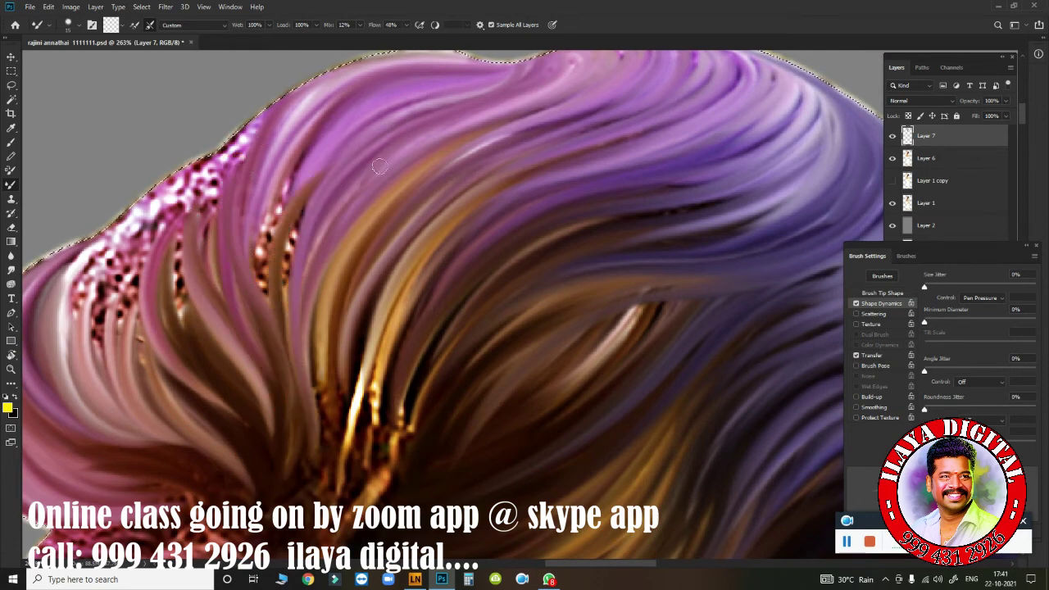
mouse_move(379, 167)
left_mouse_down()
mouse_move(281, 375)
mouse_move(324, 139)
mouse_move(307, 434)
mouse_move(349, 120)
mouse_move(260, 295)
mouse_move(287, 414)
mouse_move(295, 200)
mouse_move(279, 348)
mouse_move(295, 385)
mouse_move(195, 298)
mouse_move(227, 388)
mouse_move(213, 382)
mouse_move(175, 260)
mouse_move(262, 423)
mouse_move(123, 242)
mouse_move(134, 246)
left_mouse_up()
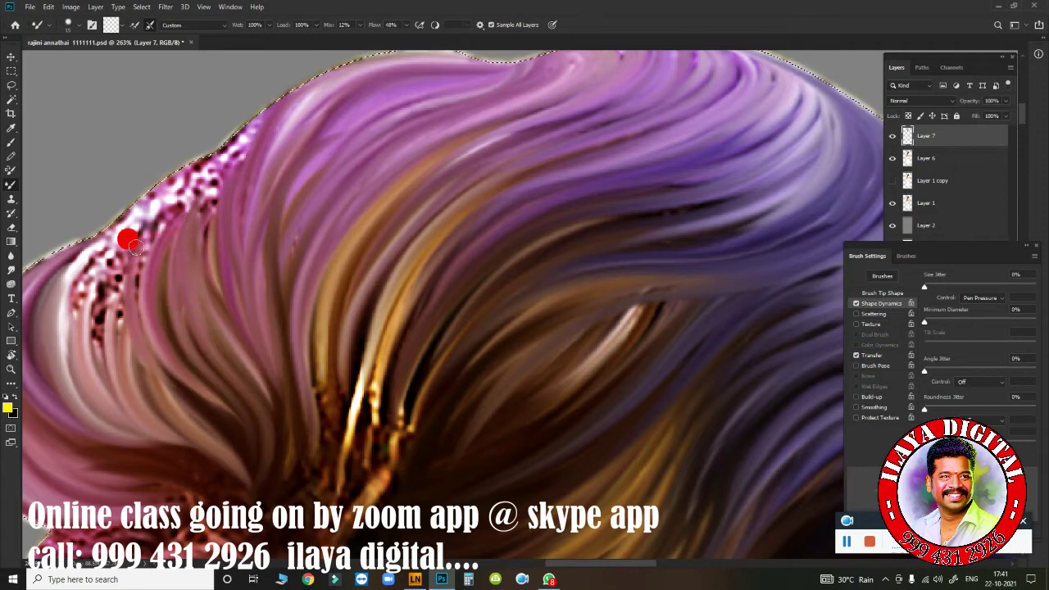
mouse_move(176, 387)
left_mouse_down()
mouse_move(129, 222)
mouse_move(98, 328)
mouse_move(87, 241)
mouse_move(75, 290)
mouse_move(146, 235)
left_mouse_up()
left_click_drag(160, 195, 158, 305)
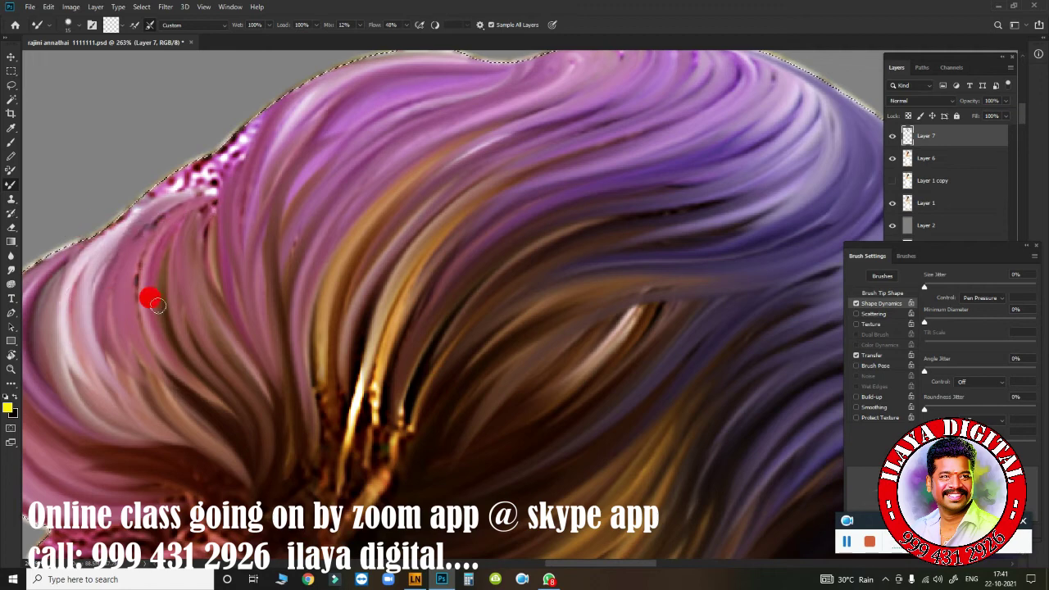
left_click_drag(205, 209, 402, 291)
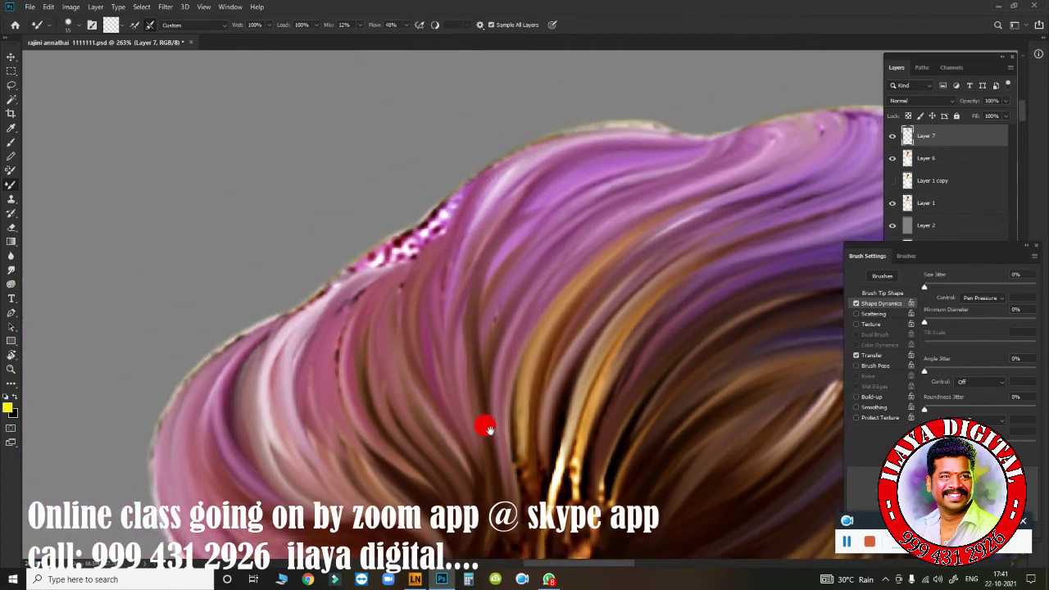
Step: Reshape the light strands in the lower hair near the upper-left edge
left_click_drag(315, 424, 238, 344)
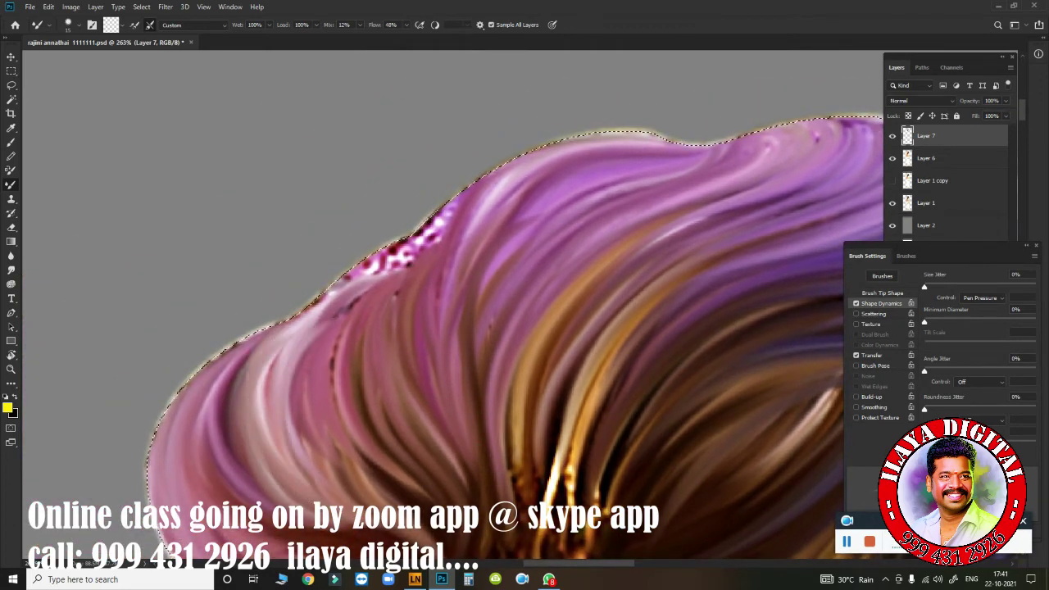
left_click_drag(217, 443, 303, 328)
left_click_drag(404, 382, 328, 509)
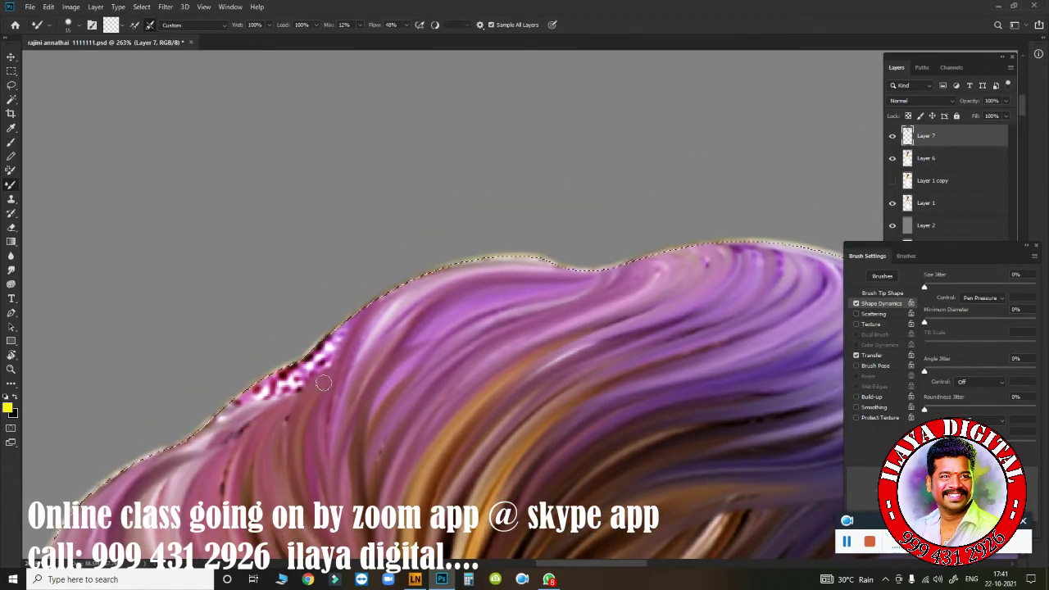
left_click_drag(197, 443, 336, 344)
mouse_move(277, 413)
left_mouse_down()
mouse_move(211, 484)
mouse_move(301, 363)
mouse_move(233, 443)
mouse_move(330, 340)
left_mouse_up()
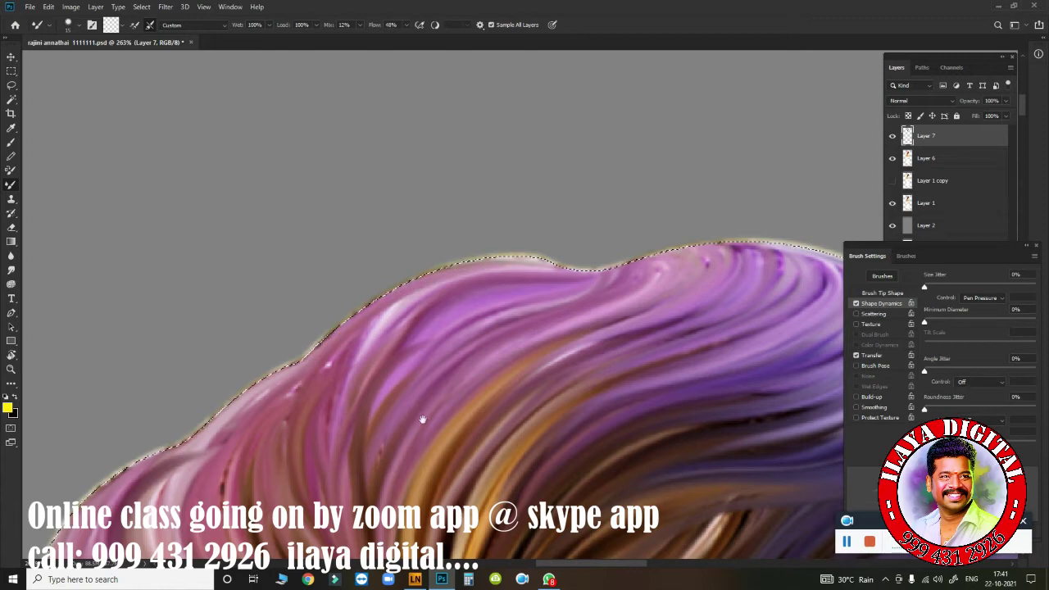
Step: Sweep the middle hair strands upward into flowing curves
left_click_drag(422, 419, 500, 225)
left_click_drag(393, 312, 467, 123)
left_click_drag(426, 311, 451, 164)
left_click_drag(426, 274, 442, 168)
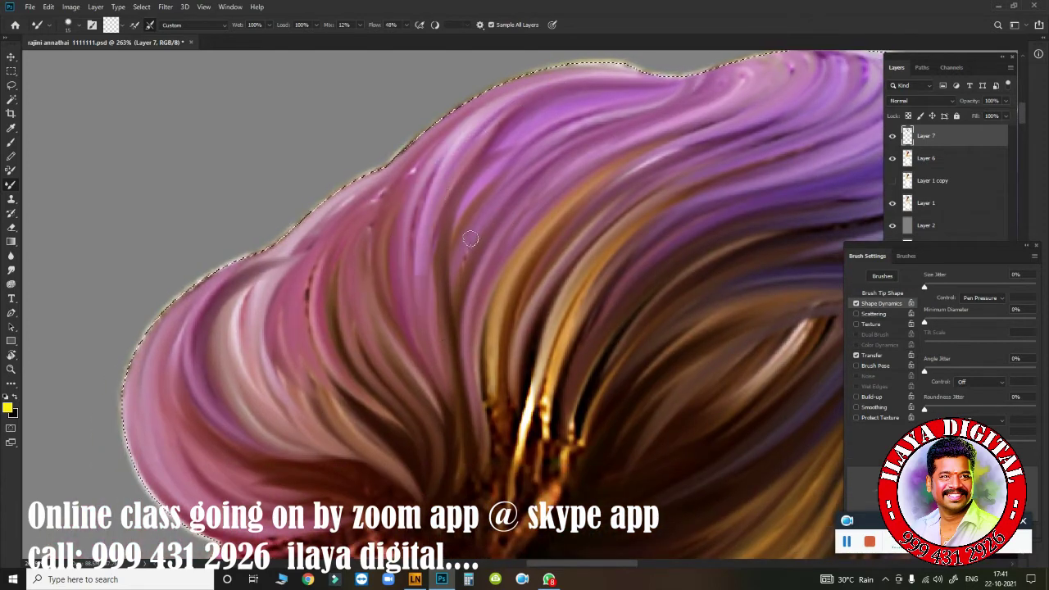
mouse_move(431, 328)
left_mouse_down()
mouse_move(475, 139)
mouse_move(471, 173)
left_mouse_up()
left_click_drag(456, 246, 496, 177)
left_click_drag(448, 377, 467, 267)
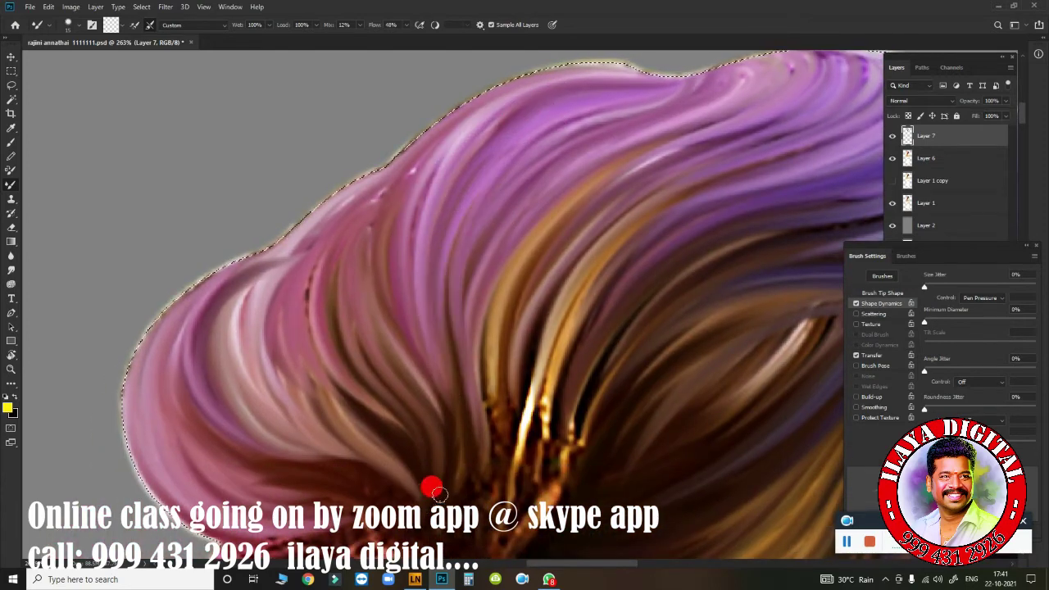
left_click_drag(402, 361, 373, 246)
left_click_drag(385, 320, 406, 180)
left_click_drag(410, 227, 430, 170)
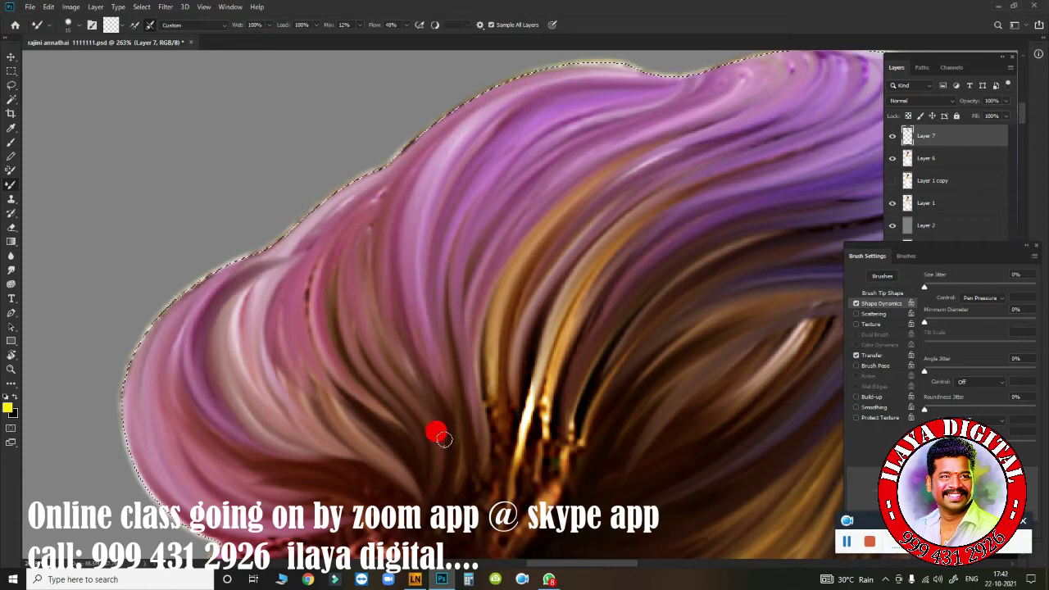
left_click_drag(355, 282, 355, 230)
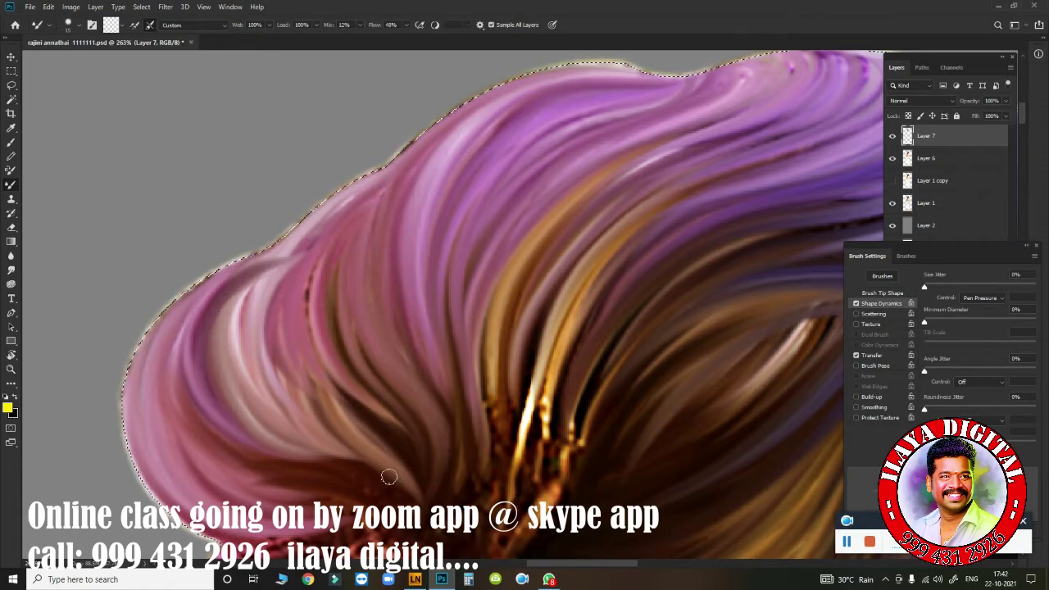
Step: Pull the central and left-lobe strands up toward the top edge
left_click_drag(352, 361, 334, 270)
left_click_drag(429, 484, 335, 216)
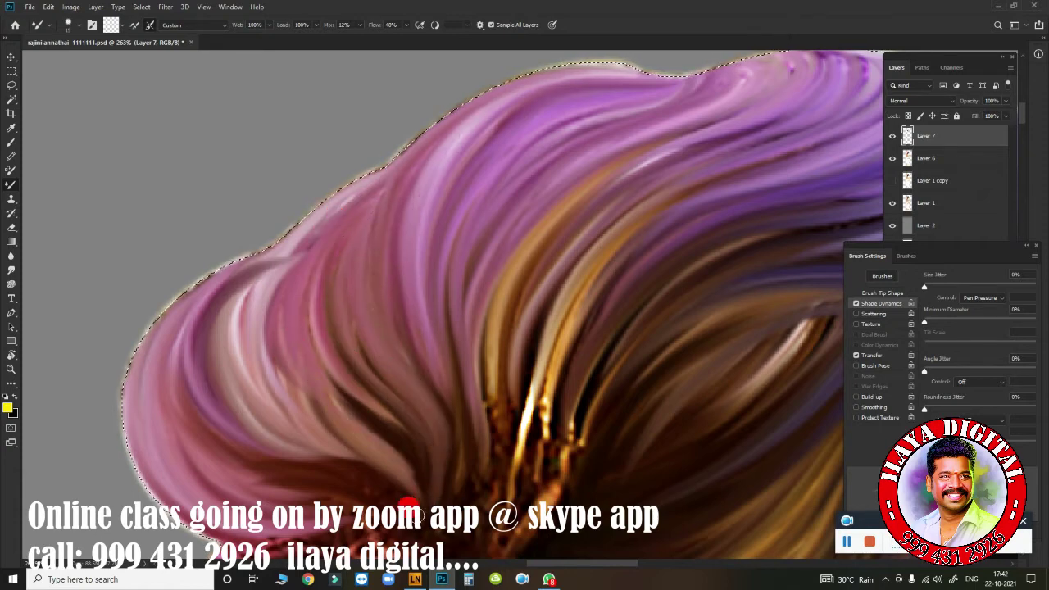
left_click_drag(419, 513, 305, 358)
left_click_drag(352, 409, 345, 365)
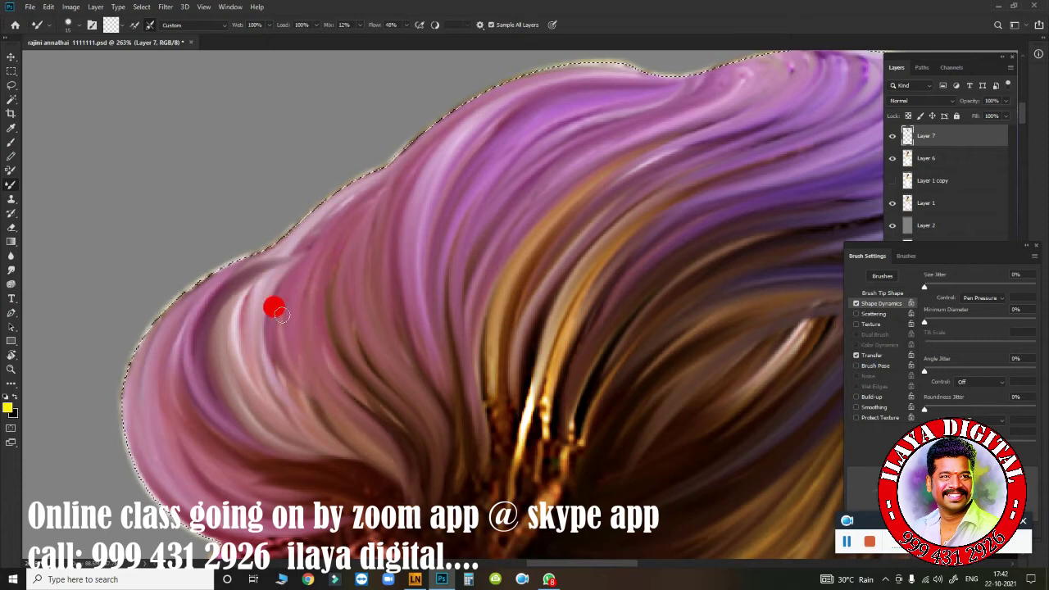
left_click_drag(332, 443, 292, 296)
left_click_drag(363, 483, 262, 360)
left_click_drag(352, 443, 283, 266)
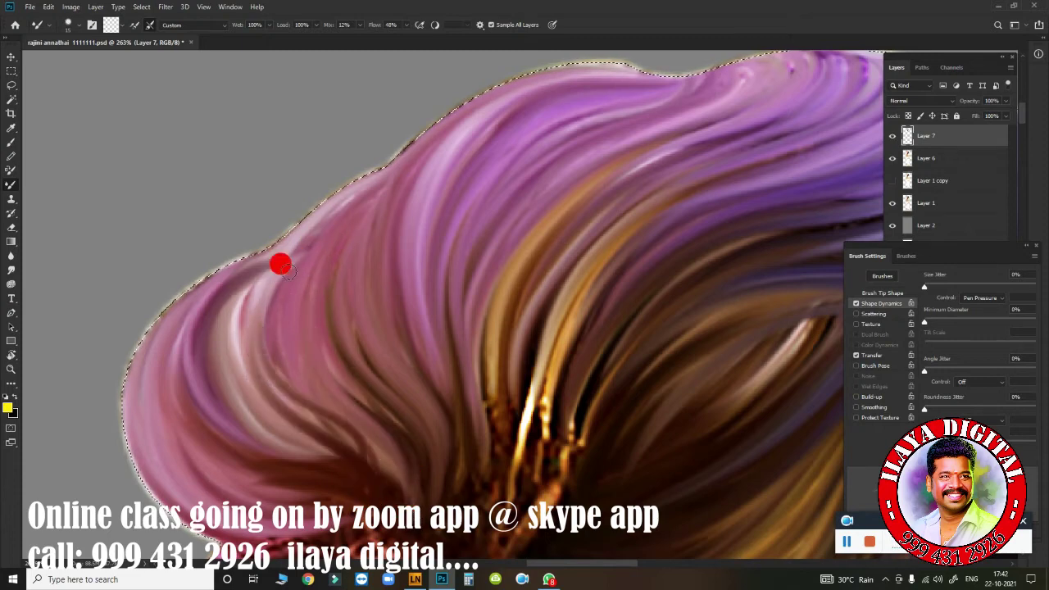
left_click_drag(263, 388, 279, 303)
mouse_move(375, 475)
left_mouse_down()
mouse_move(262, 303)
mouse_move(305, 252)
left_mouse_up()
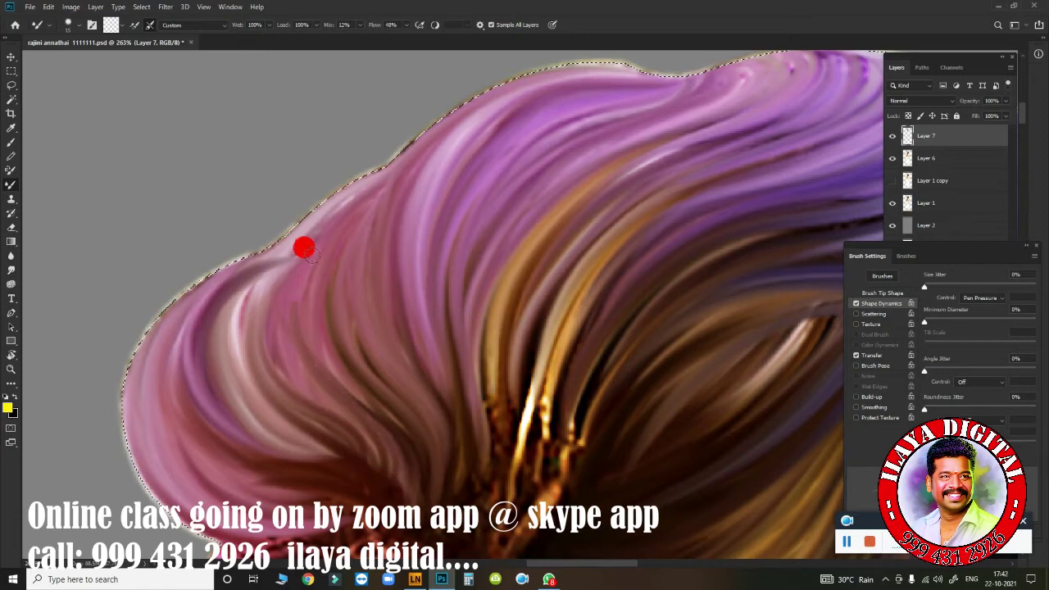
Step: Finish smoothing the left-lobe strands upward and zoom out to review
left_click_drag(391, 419, 359, 245)
left_click_drag(377, 475, 273, 330)
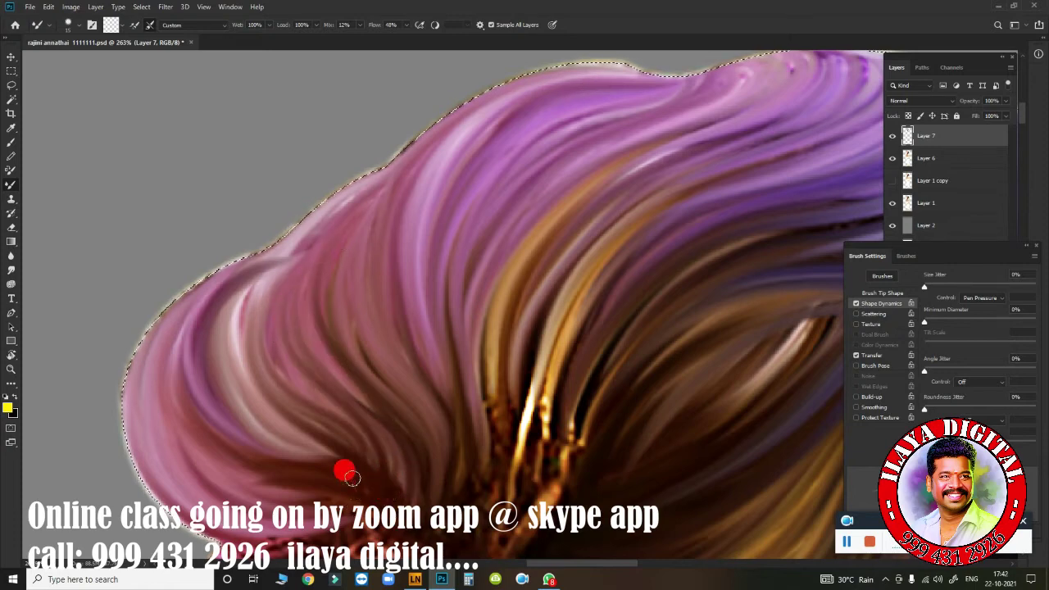
left_click_drag(352, 478, 234, 295)
left_click_drag(363, 455, 259, 269)
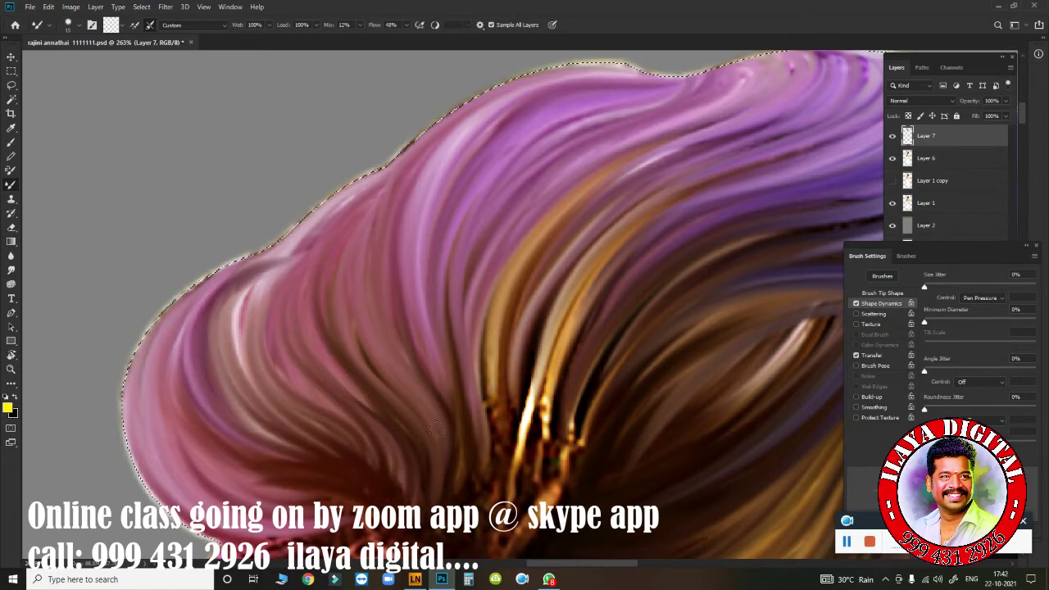
mouse_move(428, 326)
left_mouse_down()
mouse_move(473, 346)
mouse_move(510, 481)
left_mouse_up()
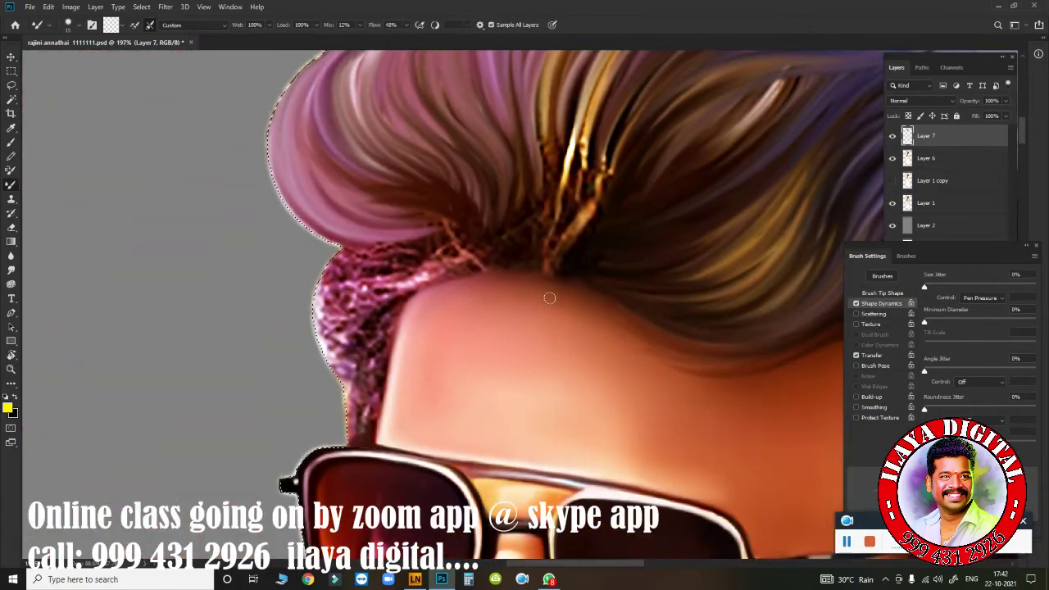
Step: Rotate the canvas view to about 142° and zoom in on the hair lobe
key("r")
left_click(363, 404)
left_click_drag(364, 404, 445, 253)
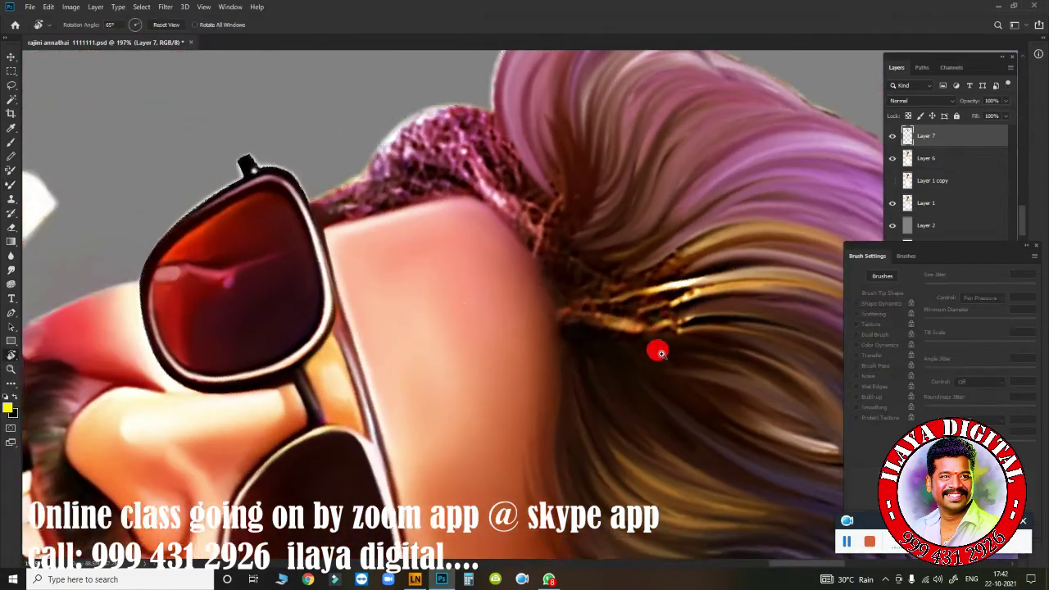
scroll(656, 352, "up", 3)
left_click_drag(328, 361, 528, 310)
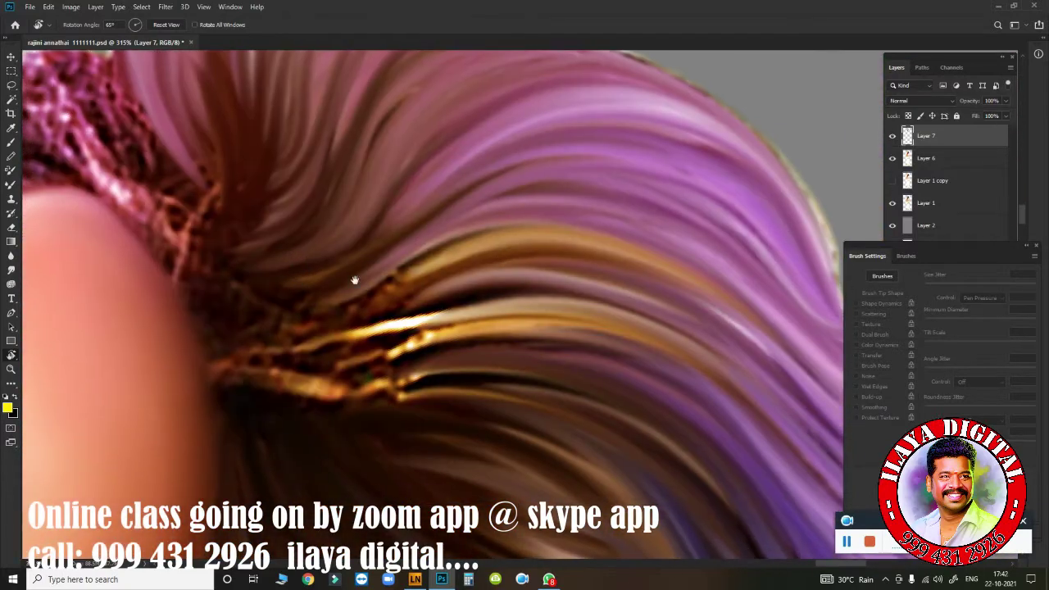
left_click_drag(456, 317, 410, 462)
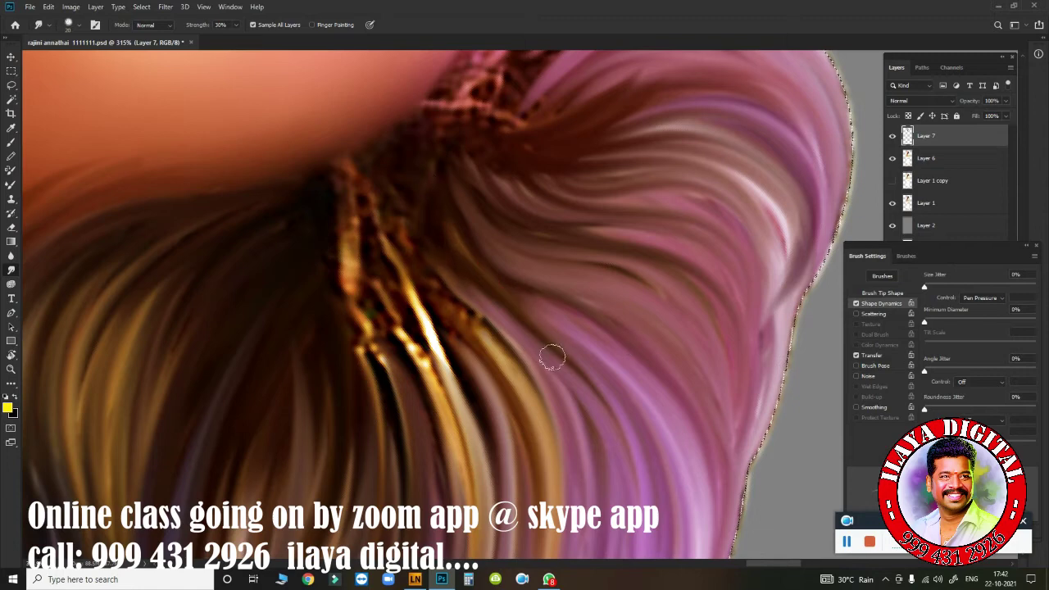
Step: Repaint and blend strands across the pink hair lobe with the Mixer Brush
key("b")
left_click_drag(386, 169, 530, 297)
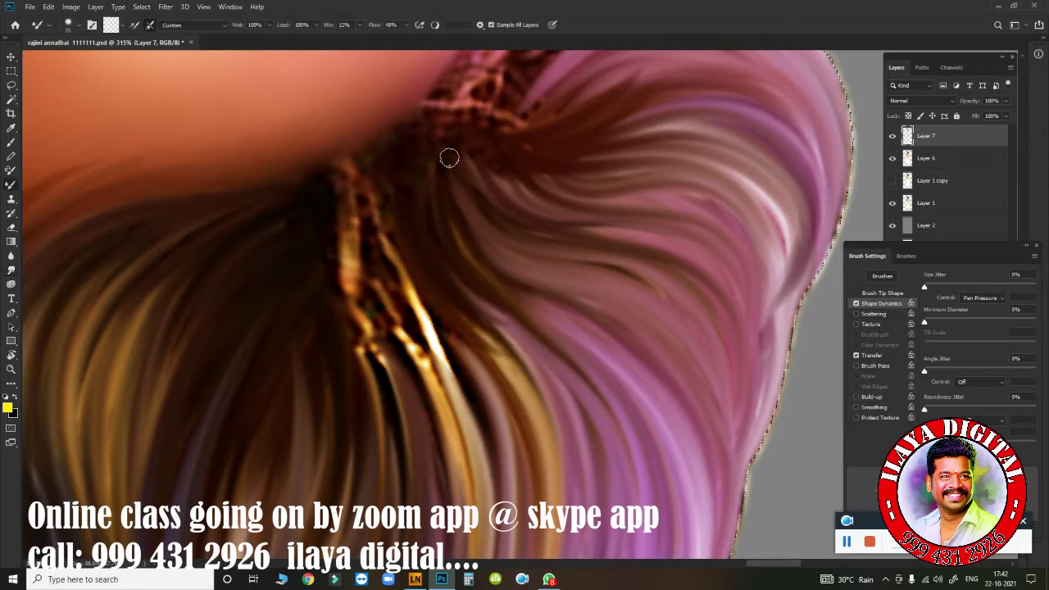
mouse_move(449, 158)
left_mouse_down()
mouse_move(480, 257)
mouse_move(593, 281)
mouse_move(604, 456)
mouse_move(580, 533)
left_mouse_up()
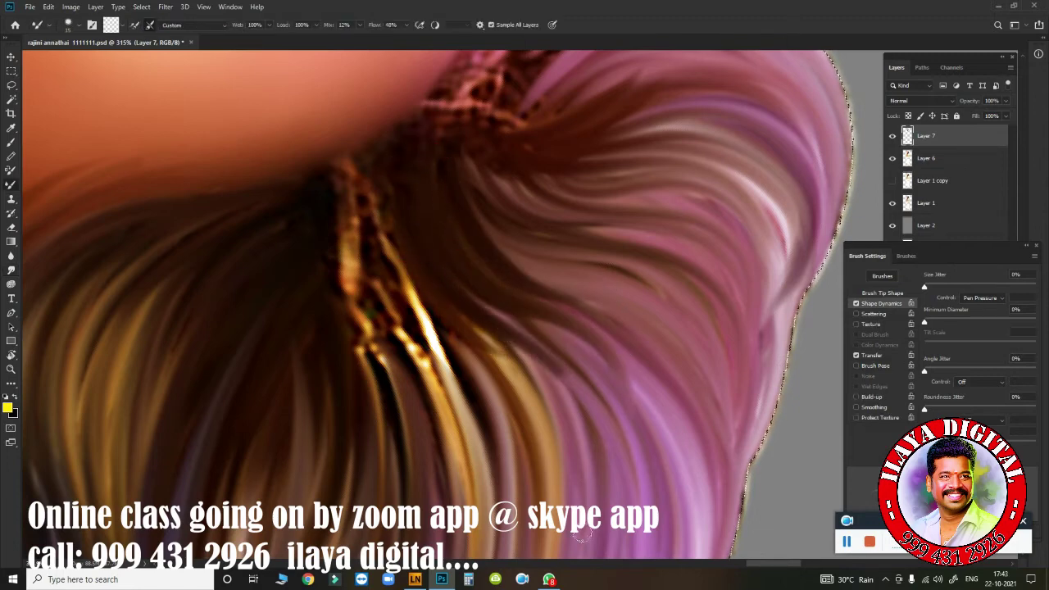
left_click_drag(534, 497, 459, 327)
mouse_move(504, 509)
left_mouse_down()
mouse_move(416, 273)
mouse_move(492, 277)
left_mouse_up()
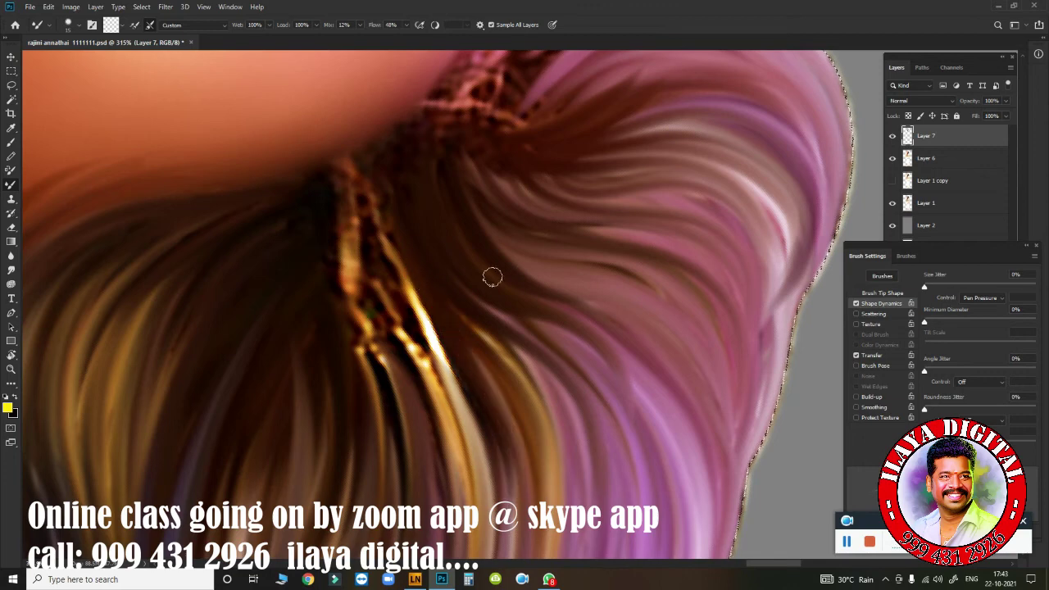
left_click_drag(606, 270, 474, 190)
scroll(516, 484, "down", 3)
scroll(314, 344, "up", 2)
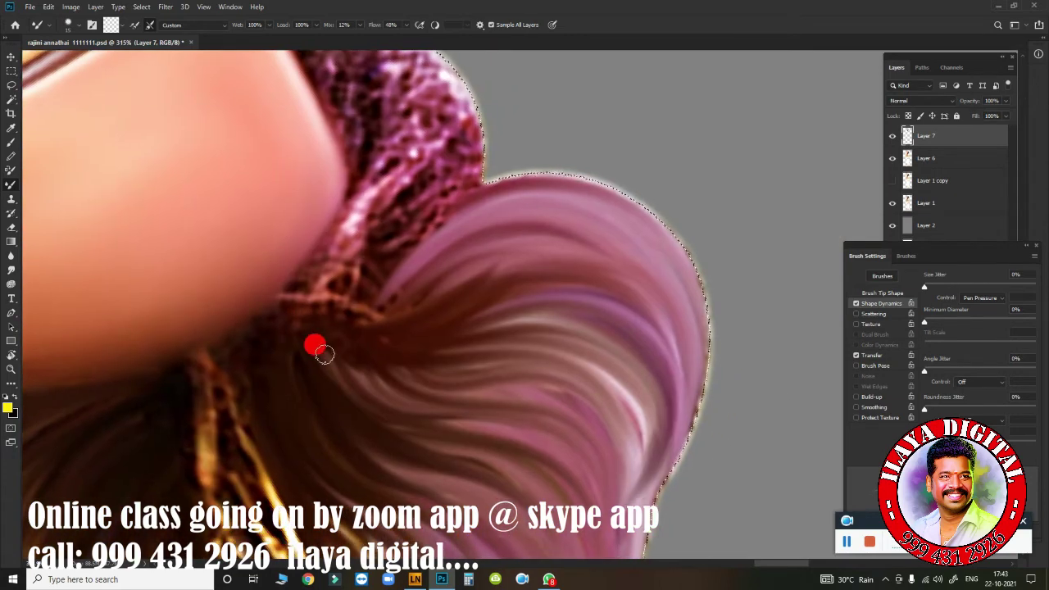
Step: Pull brown strands up and right into the pink hair curl
mouse_move(494, 404)
left_mouse_down()
mouse_move(402, 407)
mouse_move(348, 368)
left_mouse_up()
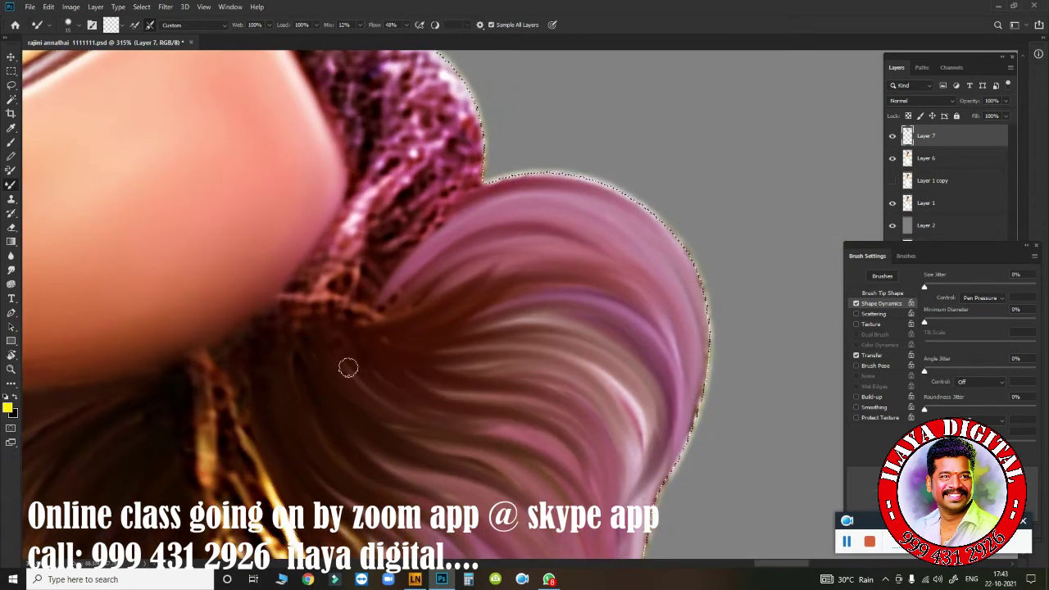
left_click_drag(496, 440, 527, 487)
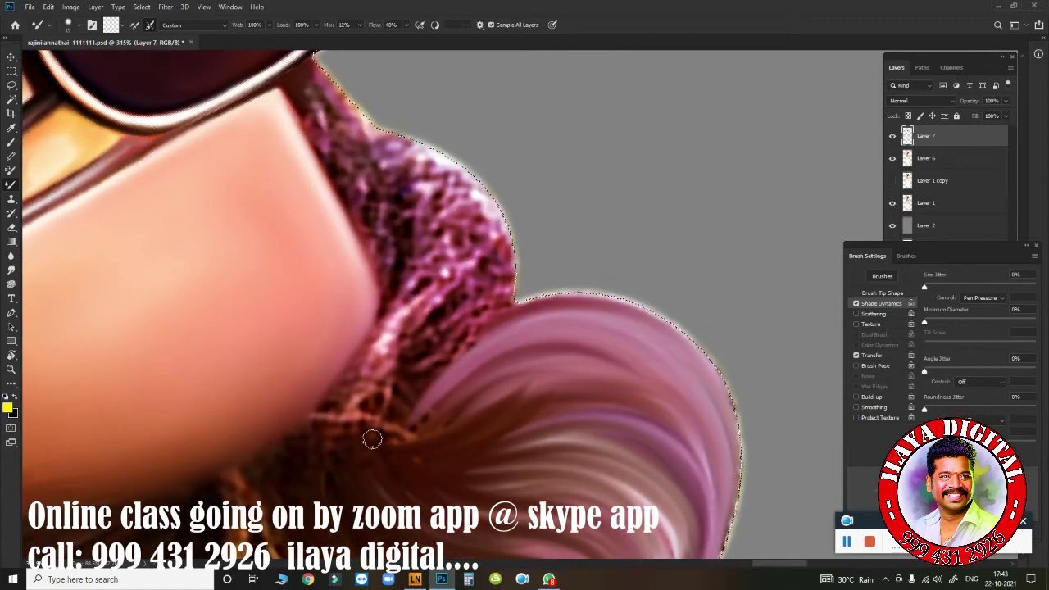
left_click_drag(320, 413, 435, 357)
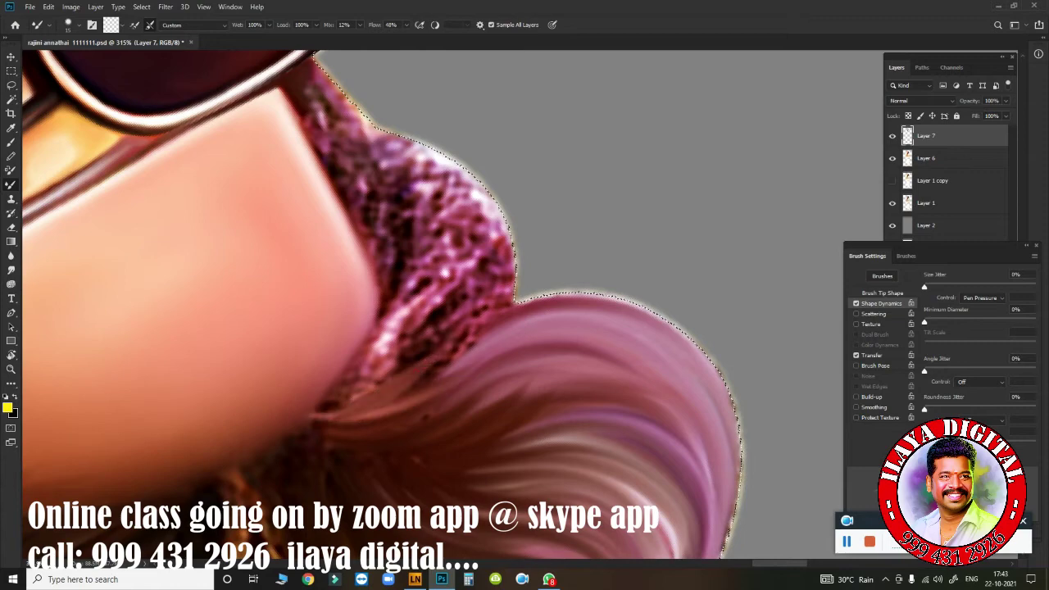
mouse_move(372, 410)
left_mouse_down()
mouse_move(381, 418)
mouse_move(439, 373)
left_mouse_up()
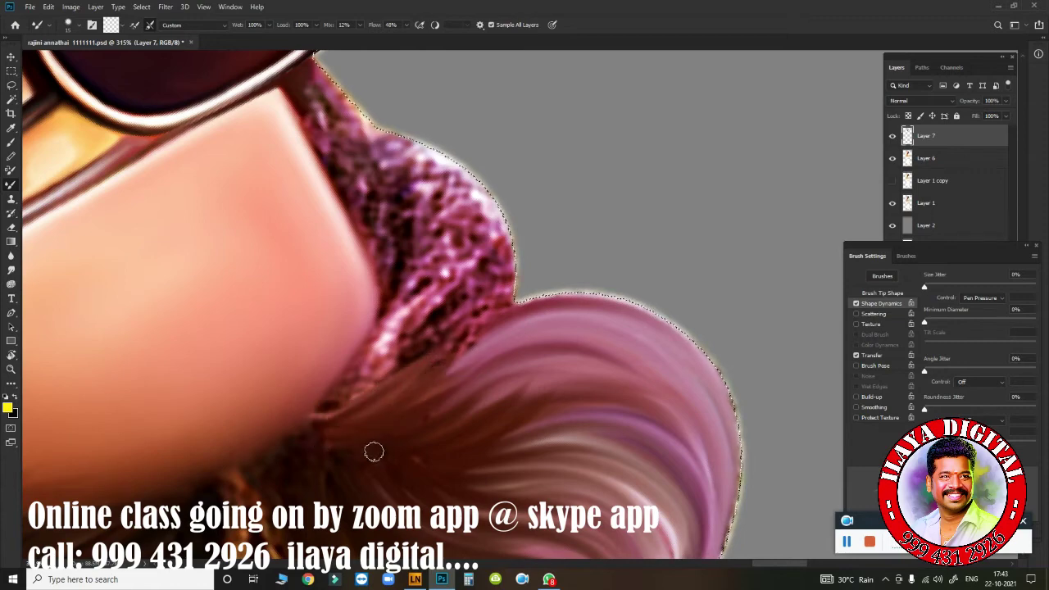
mouse_move(370, 443)
left_mouse_down()
mouse_move(342, 426)
mouse_move(283, 459)
mouse_move(627, 449)
left_mouse_up()
mouse_move(630, 391)
left_mouse_down()
mouse_move(520, 435)
mouse_move(409, 428)
mouse_move(545, 373)
mouse_move(637, 421)
mouse_move(412, 473)
mouse_move(555, 415)
left_mouse_up()
Step: Sweep brown strands across the gold strand and add a smudged strand near the top
left_click_drag(297, 463, 403, 246)
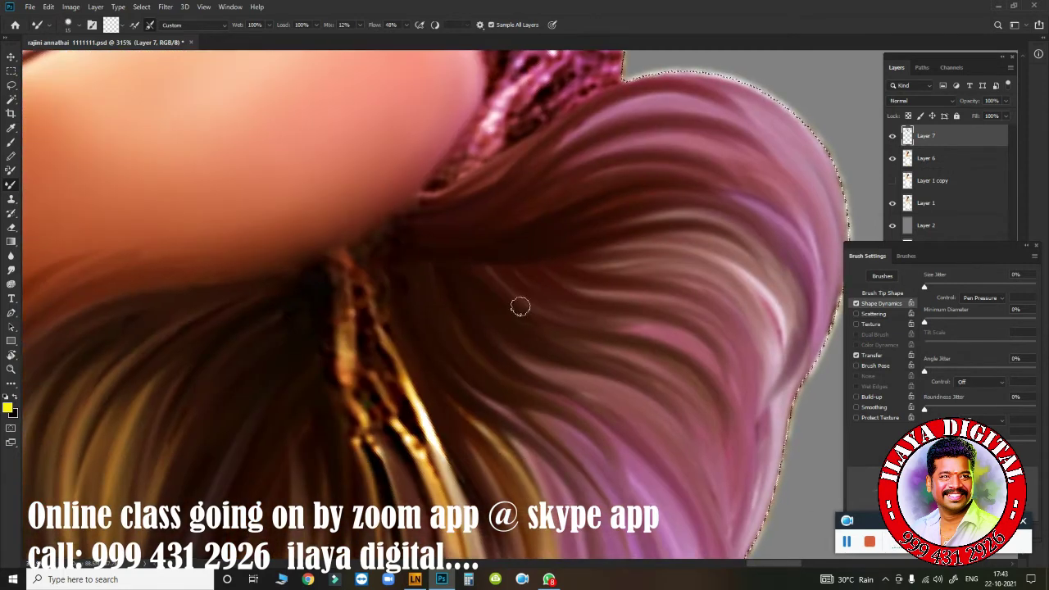
mouse_move(520, 306)
left_mouse_down()
mouse_move(462, 428)
mouse_move(368, 251)
mouse_move(428, 484)
mouse_move(375, 235)
mouse_move(336, 386)
mouse_move(361, 251)
mouse_move(269, 363)
mouse_move(364, 259)
mouse_move(583, 235)
left_mouse_up()
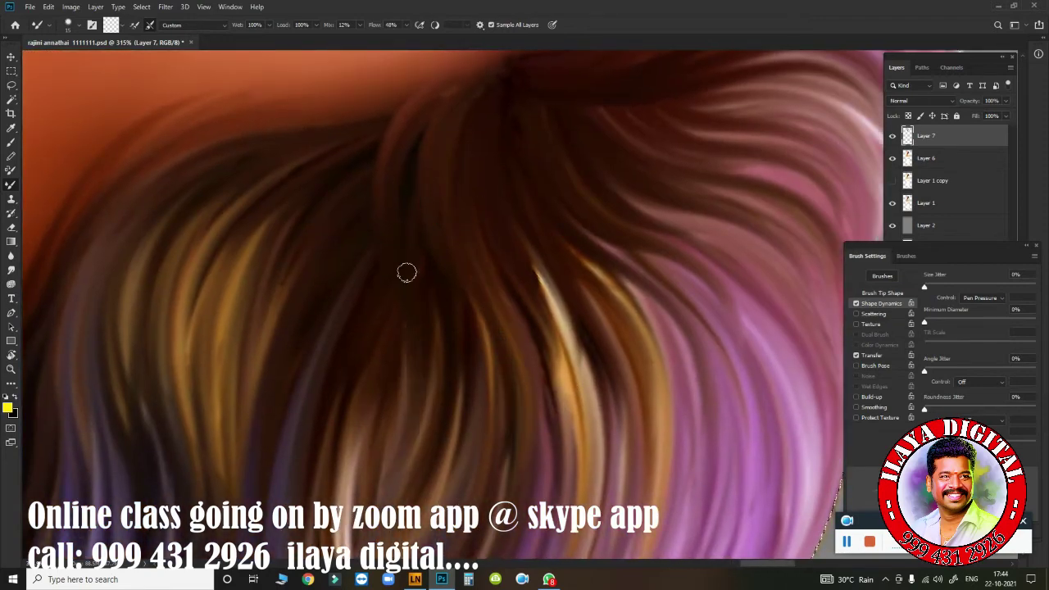
left_click_drag(342, 190, 386, 108)
left_click_drag(451, 231, 430, 97)
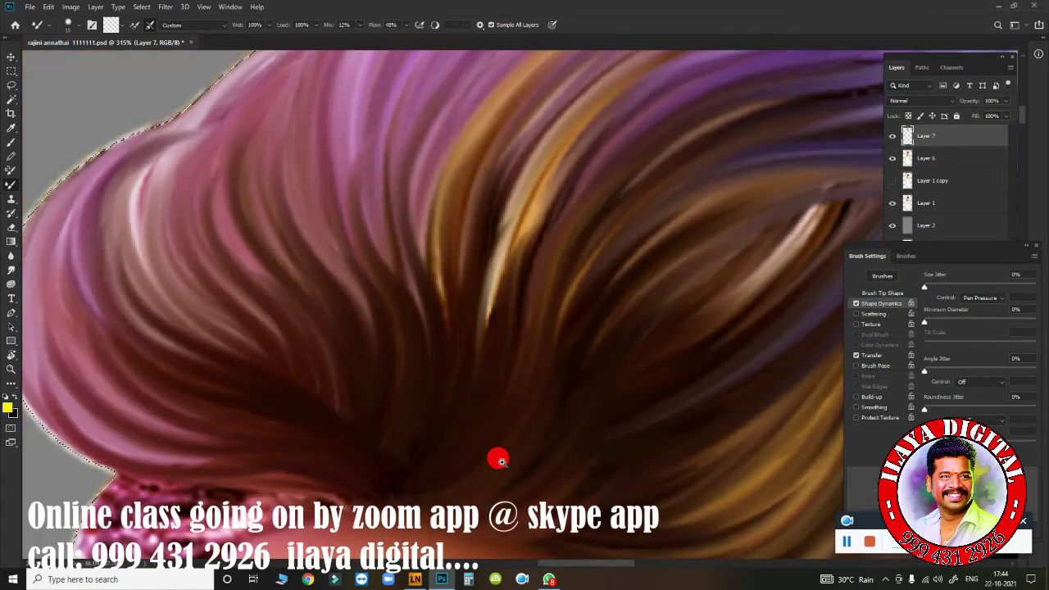
scroll(497, 457, "down", 3)
scroll(452, 307, "up", 3)
Step: Rotate the canvas to a better painting angle near the forehead
left_click_drag(481, 367, 619, 363)
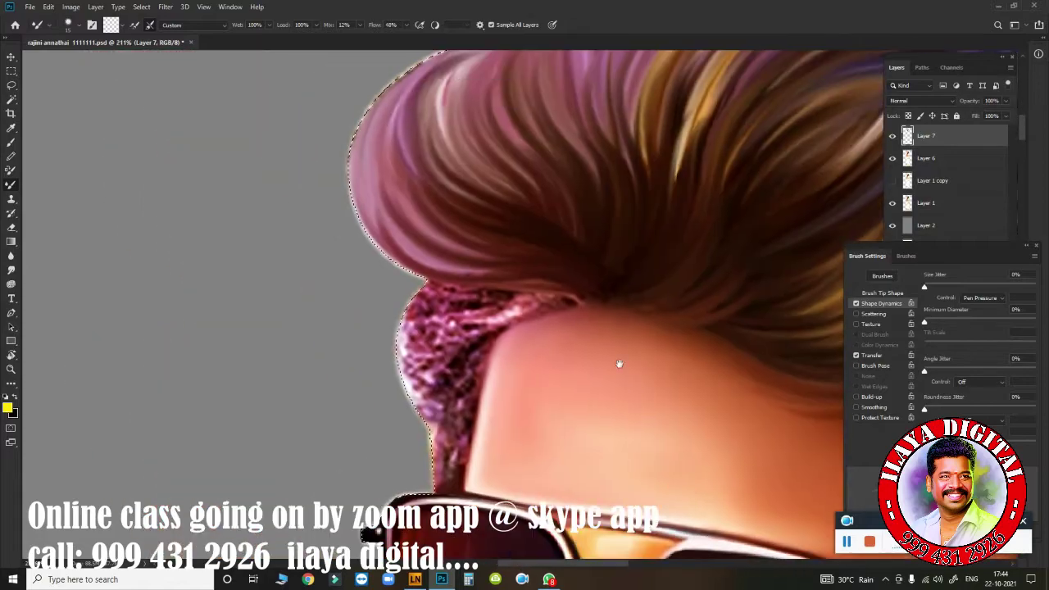
key("r")
left_click_drag(253, 311, 492, 410)
scroll(586, 481, "up", 3)
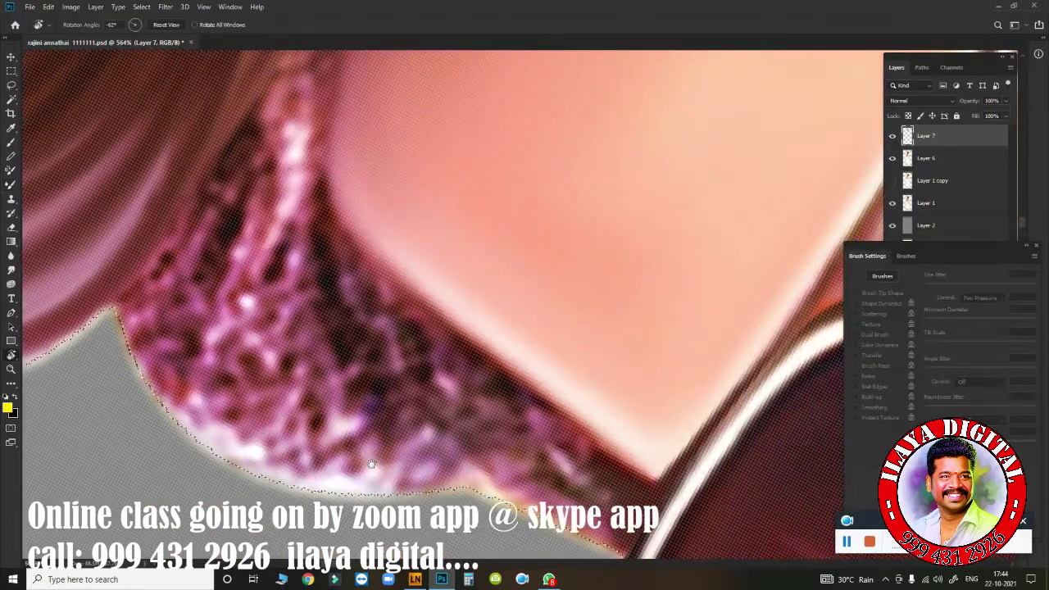
scroll(372, 464, "down", 2)
Step: Paint smooth pink strands over the speckled lower hair edge down to the selection border
key("b")
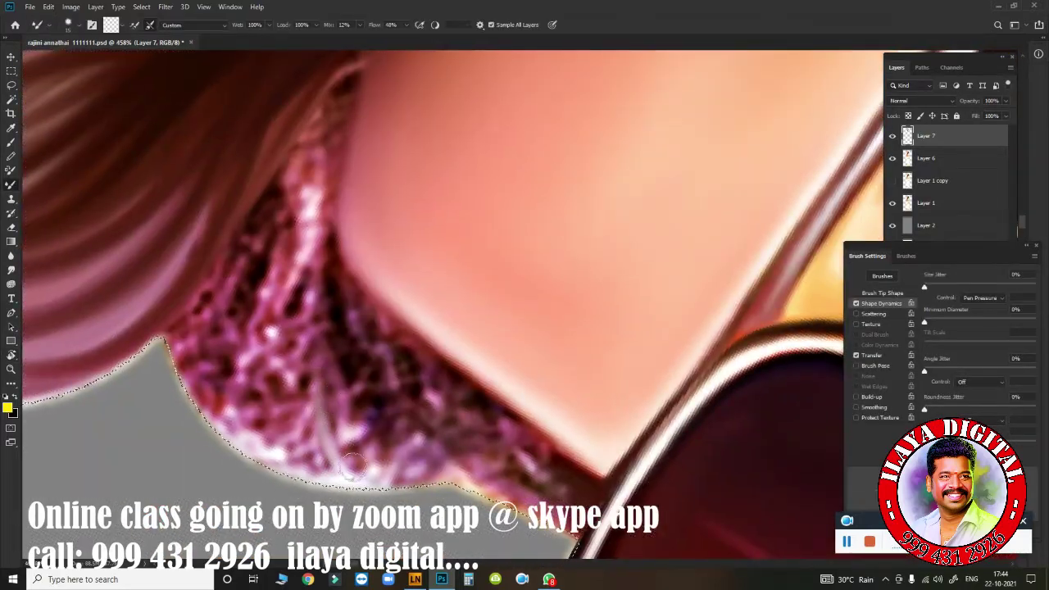
mouse_move(352, 463)
left_mouse_down()
mouse_move(292, 417)
mouse_move(269, 379)
mouse_move(255, 408)
mouse_move(243, 402)
mouse_move(249, 445)
mouse_move(270, 468)
mouse_move(216, 435)
mouse_move(244, 148)
mouse_move(221, 386)
mouse_move(254, 312)
mouse_move(264, 392)
mouse_move(279, 323)
mouse_move(302, 314)
mouse_move(335, 374)
mouse_move(339, 363)
mouse_move(402, 387)
mouse_move(472, 390)
left_mouse_up()
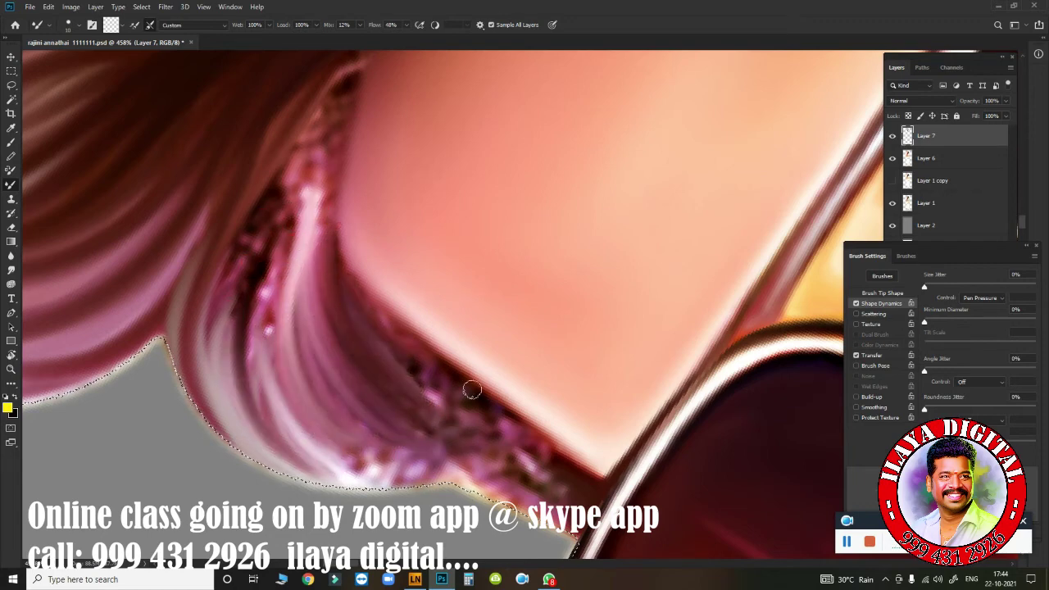
mouse_move(426, 446)
left_mouse_down()
mouse_move(317, 356)
mouse_move(336, 335)
mouse_move(270, 300)
mouse_move(354, 401)
left_mouse_up()
mouse_move(201, 356)
left_mouse_down()
mouse_move(155, 340)
mouse_move(164, 353)
left_mouse_up()
left_click_drag(104, 311, 190, 372)
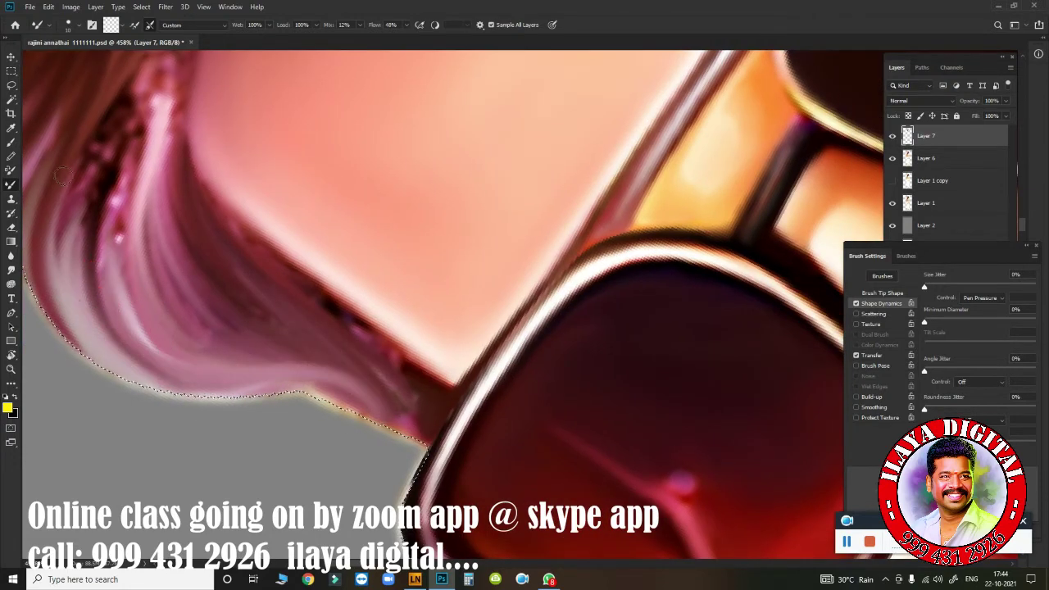
left_click_drag(63, 176, 96, 371)
left_click_drag(52, 282, 328, 386)
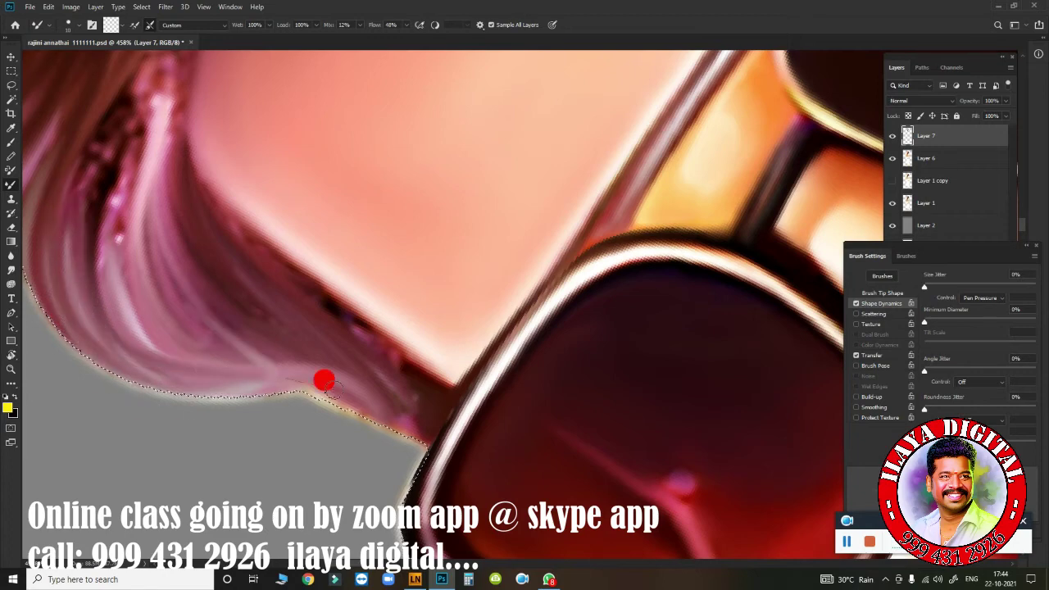
Step: Sweep pink strands upward and soften the dark line along the hair edge
left_click_drag(162, 328, 102, 164)
left_click_drag(156, 303, 122, 159)
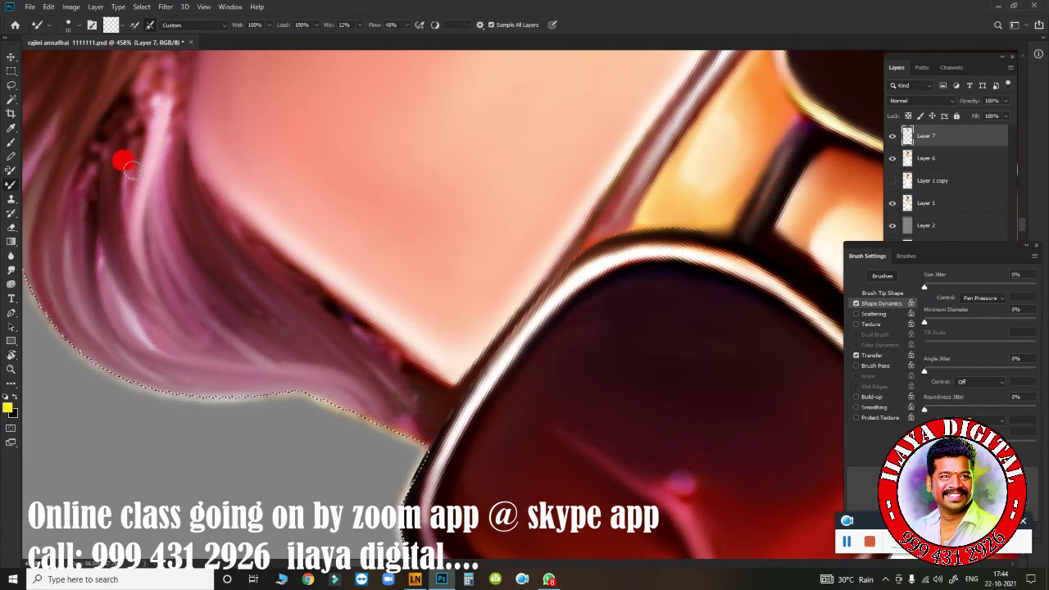
left_click_drag(164, 283, 131, 136)
mouse_move(201, 312)
left_mouse_down()
mouse_move(144, 161)
mouse_move(94, 291)
mouse_move(129, 345)
mouse_move(157, 339)
mouse_move(117, 246)
mouse_move(155, 227)
mouse_move(171, 183)
left_mouse_up()
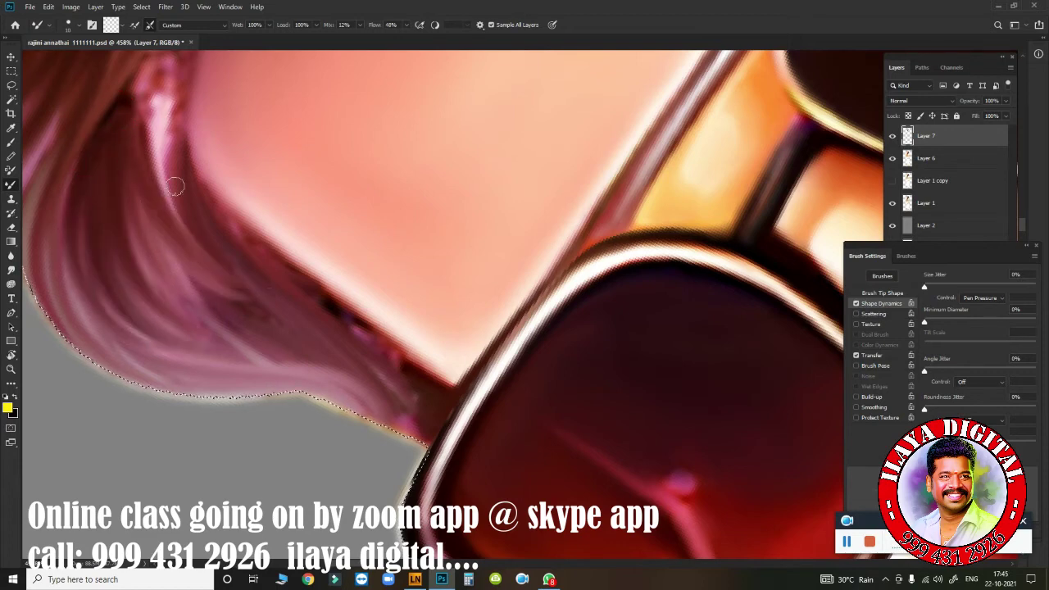
mouse_move(145, 271)
left_mouse_down()
mouse_move(104, 140)
mouse_move(163, 320)
mouse_move(301, 348)
left_mouse_up()
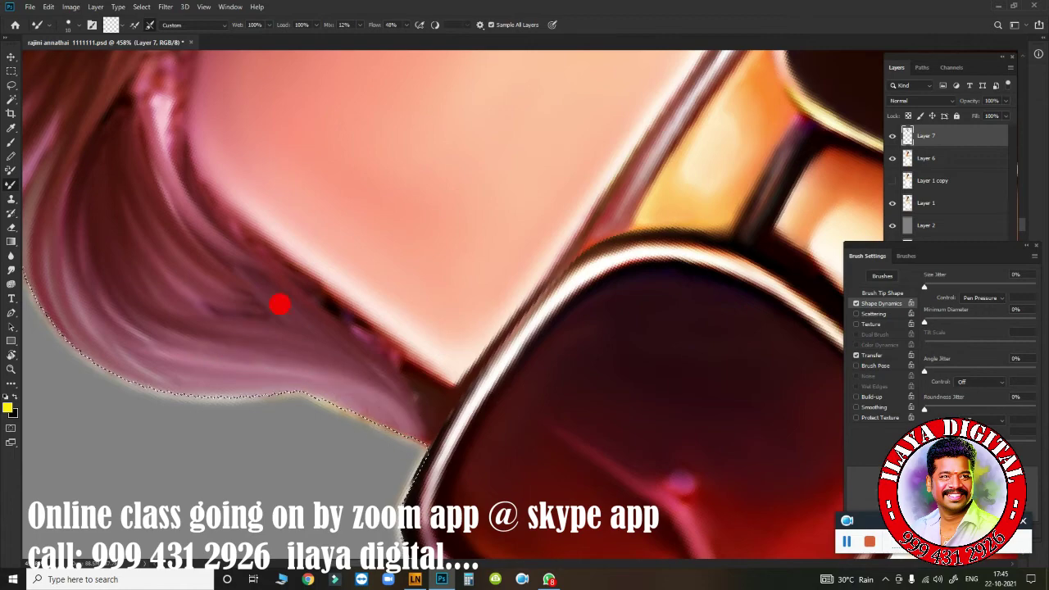
left_click_drag(334, 302, 358, 322)
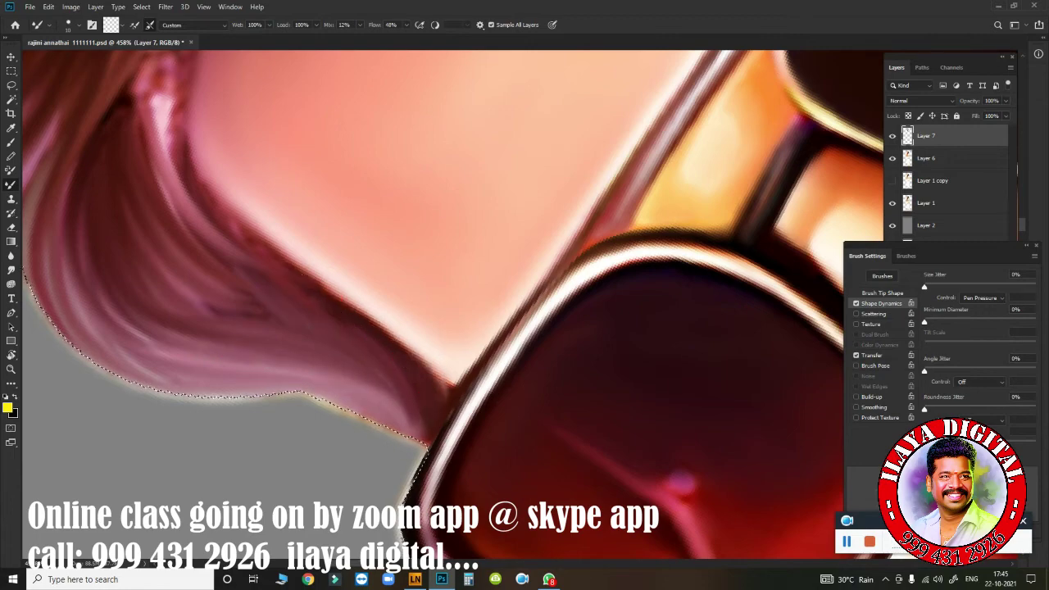
Step: Rotate the canvas, then darken and blend the pink hair edge along the forehead skin
key("r")
mouse_move(369, 422)
left_mouse_down()
mouse_move(653, 206)
mouse_move(676, 264)
mouse_move(670, 206)
mouse_move(436, 347)
mouse_move(370, 339)
mouse_move(357, 363)
mouse_move(314, 368)
left_mouse_up()
key("b")
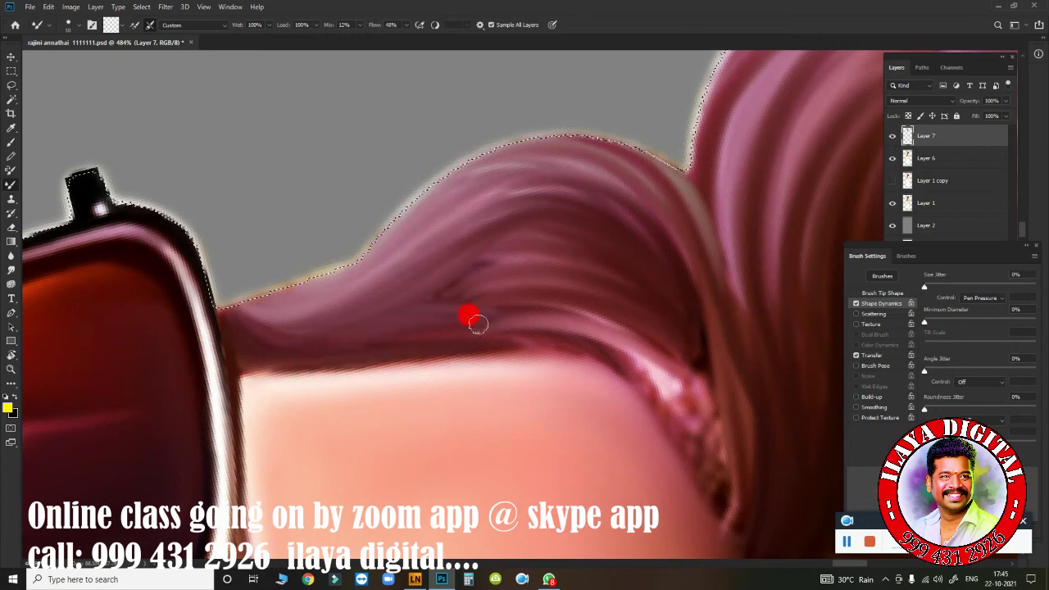
left_click_drag(442, 334, 678, 445)
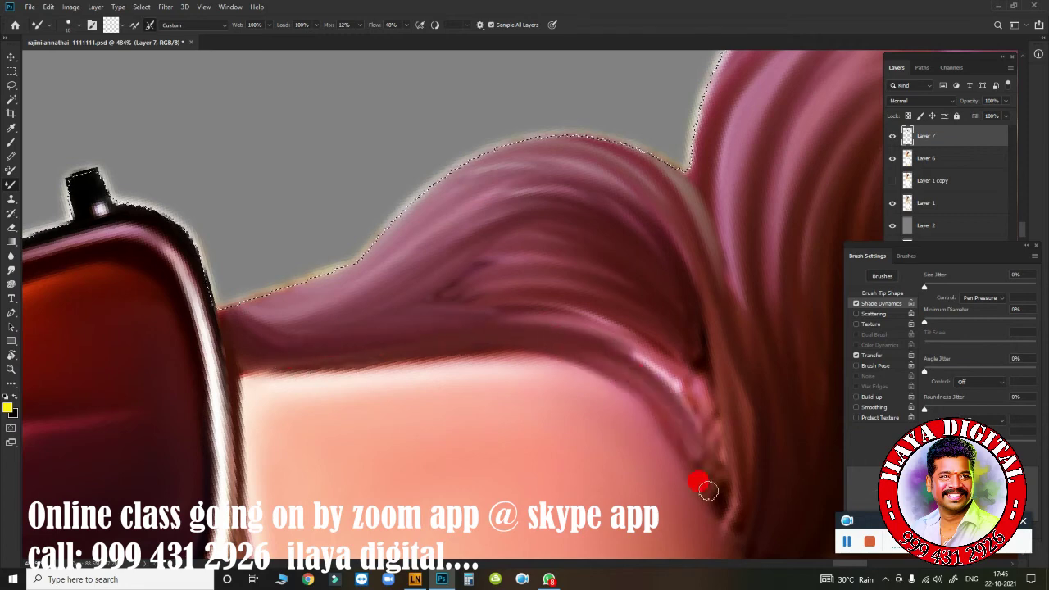
mouse_move(587, 337)
left_mouse_down()
mouse_move(667, 413)
mouse_move(698, 497)
mouse_move(738, 528)
left_mouse_up()
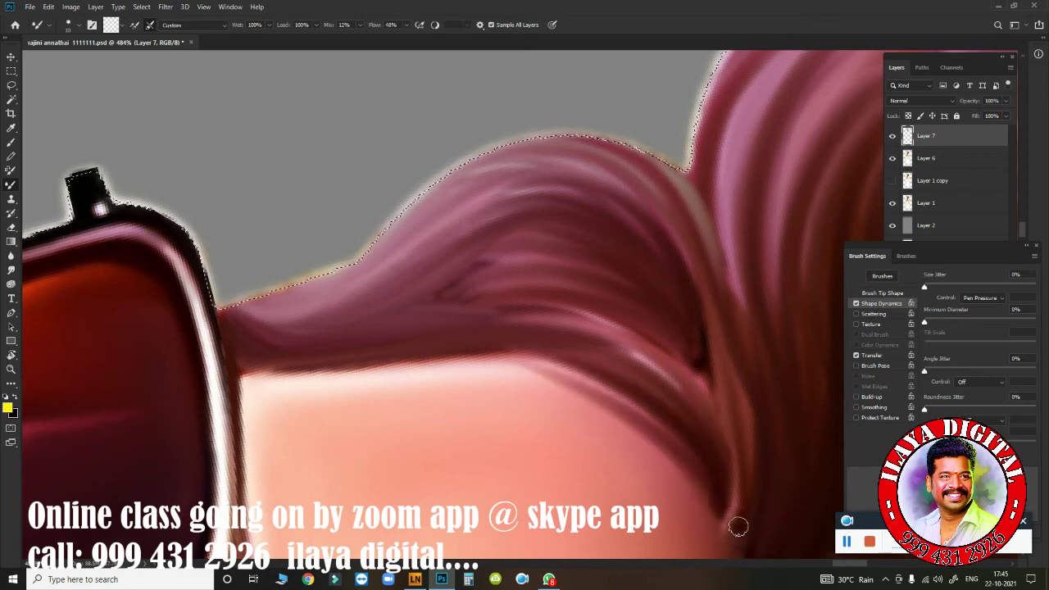
mouse_move(733, 481)
left_mouse_down()
mouse_move(700, 436)
mouse_move(557, 315)
left_mouse_up()
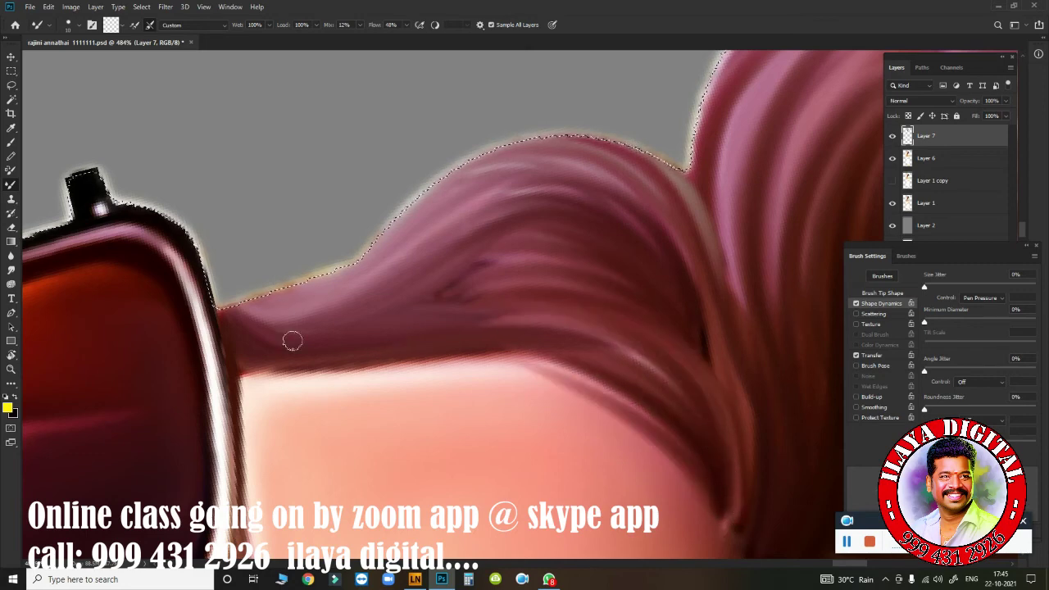
Step: Darken the hair's top edge and feather fine dark strands into the hairline
left_click_drag(292, 339, 250, 325)
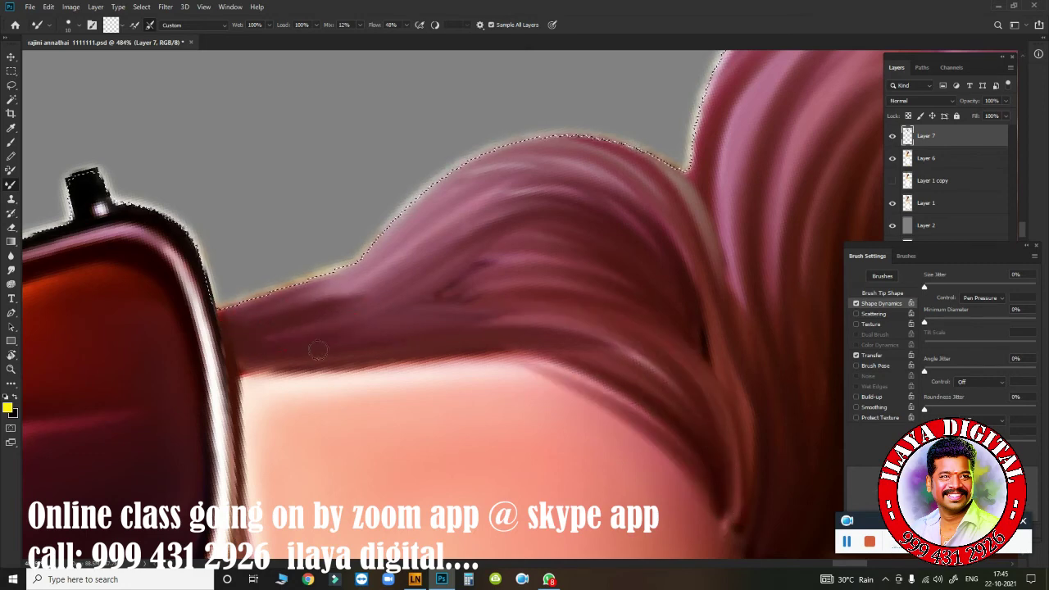
left_click_drag(375, 332, 245, 320)
mouse_move(524, 197)
left_mouse_down()
mouse_move(265, 323)
mouse_move(543, 269)
mouse_move(399, 352)
mouse_move(490, 354)
mouse_move(697, 451)
left_mouse_up()
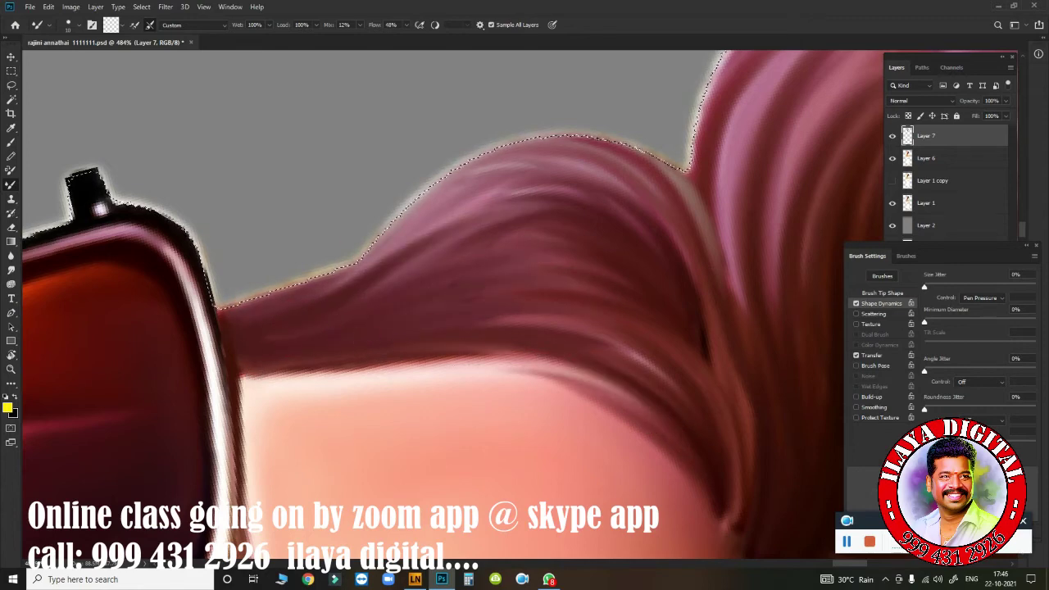
mouse_move(705, 370)
left_mouse_down()
mouse_move(686, 335)
mouse_move(637, 358)
mouse_move(447, 373)
mouse_move(476, 375)
mouse_move(452, 426)
mouse_move(496, 478)
mouse_move(497, 408)
mouse_move(328, 392)
mouse_move(445, 393)
left_mouse_up()
left_click_drag(304, 414, 478, 382)
mouse_move(300, 377)
left_mouse_down()
mouse_move(473, 387)
mouse_move(460, 293)
mouse_move(531, 344)
left_mouse_up()
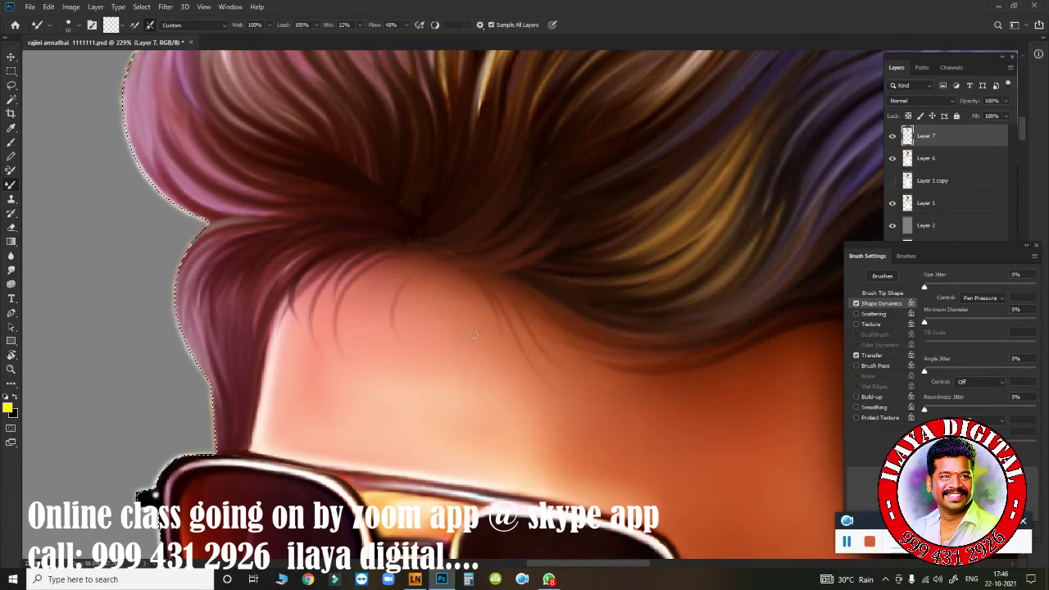
Step: Blend and darken the hair edge beside and above the temple with fine dark strands
left_click_drag(359, 346, 339, 236)
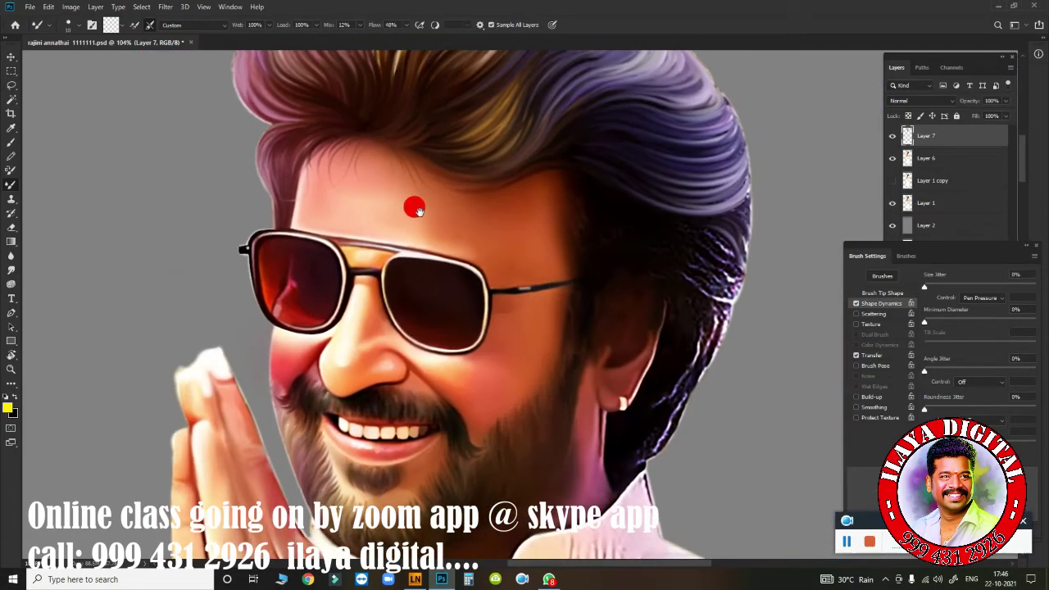
left_click_drag(504, 414, 599, 287)
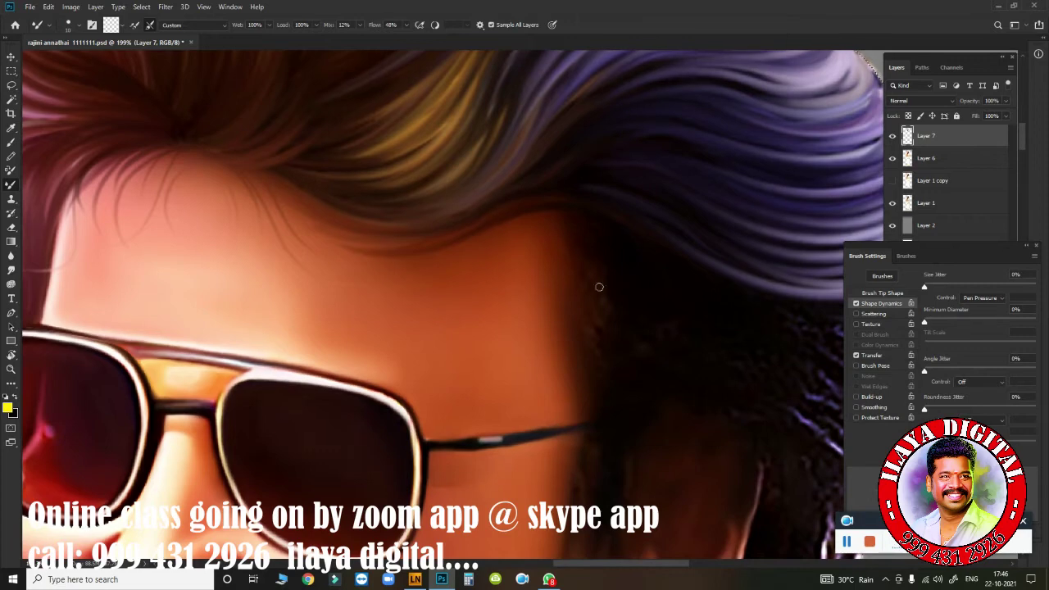
scroll(599, 287, "up", 3)
mouse_move(528, 196)
left_mouse_down()
mouse_move(560, 258)
mouse_move(516, 176)
left_mouse_up()
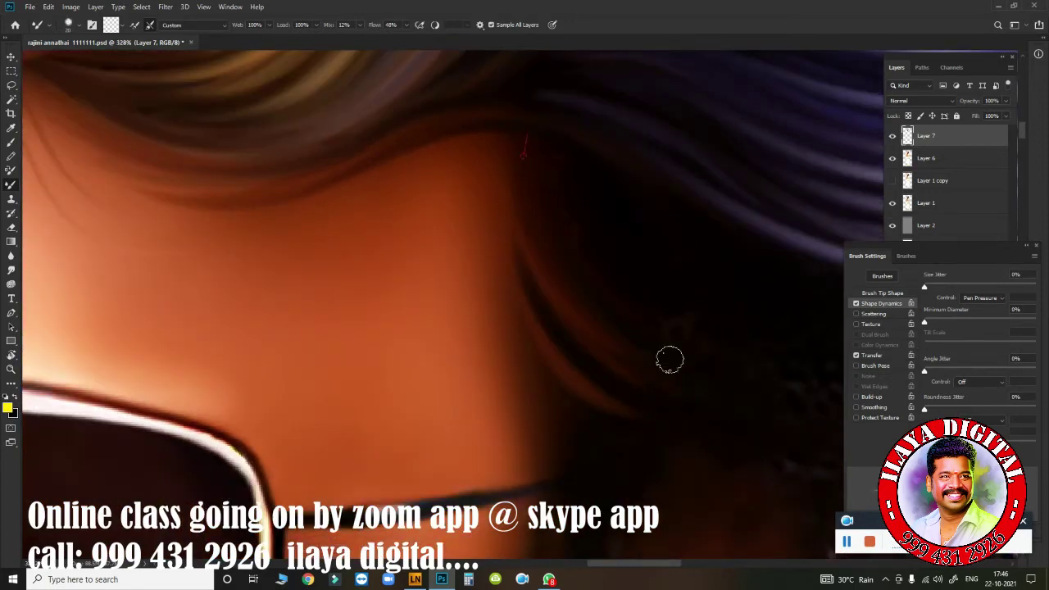
left_click_drag(670, 360, 690, 369)
left_click_drag(517, 348, 674, 354)
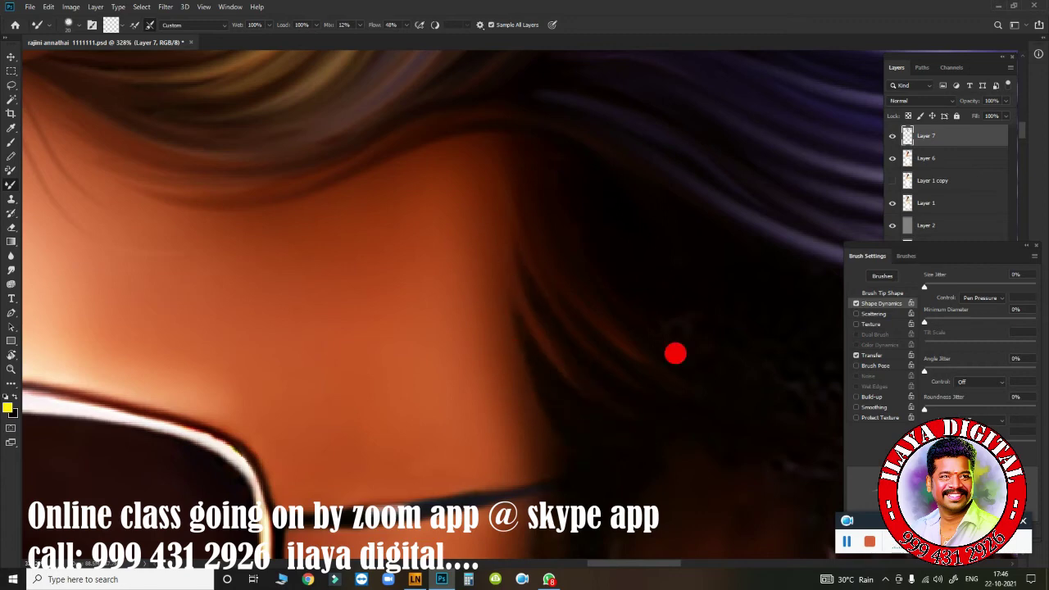
left_click_drag(402, 149, 386, 147)
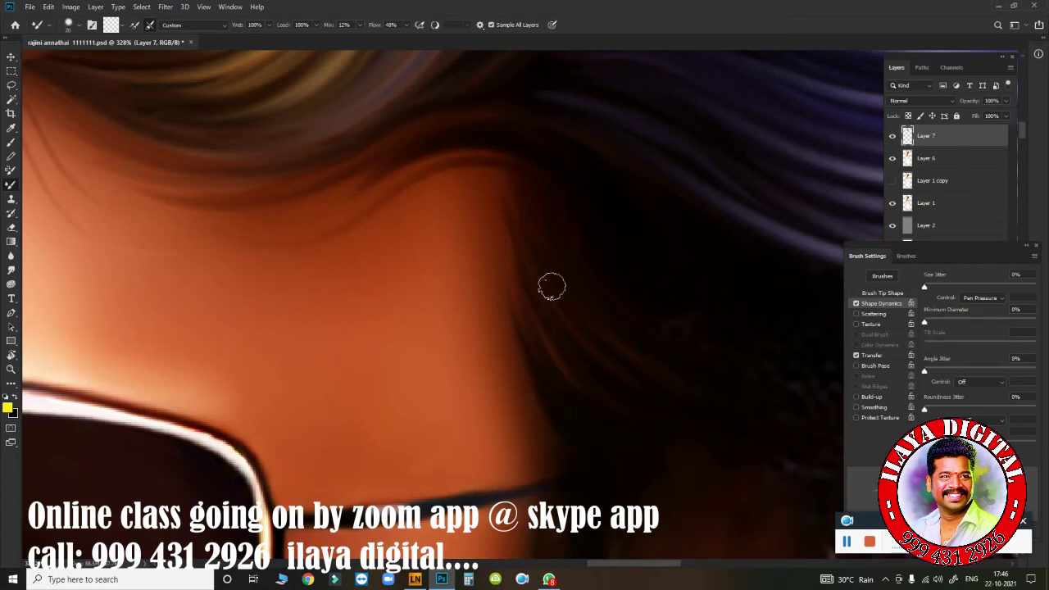
Step: Darken the hair edge behind the ear down toward the neck
left_click_drag(702, 348, 623, 425)
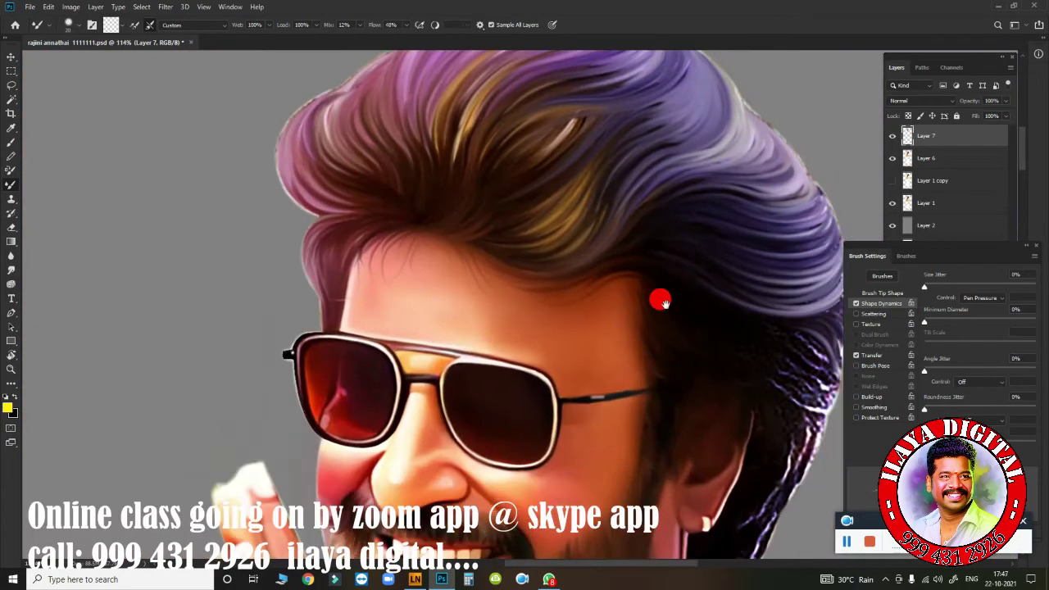
scroll(574, 422, "down", 3)
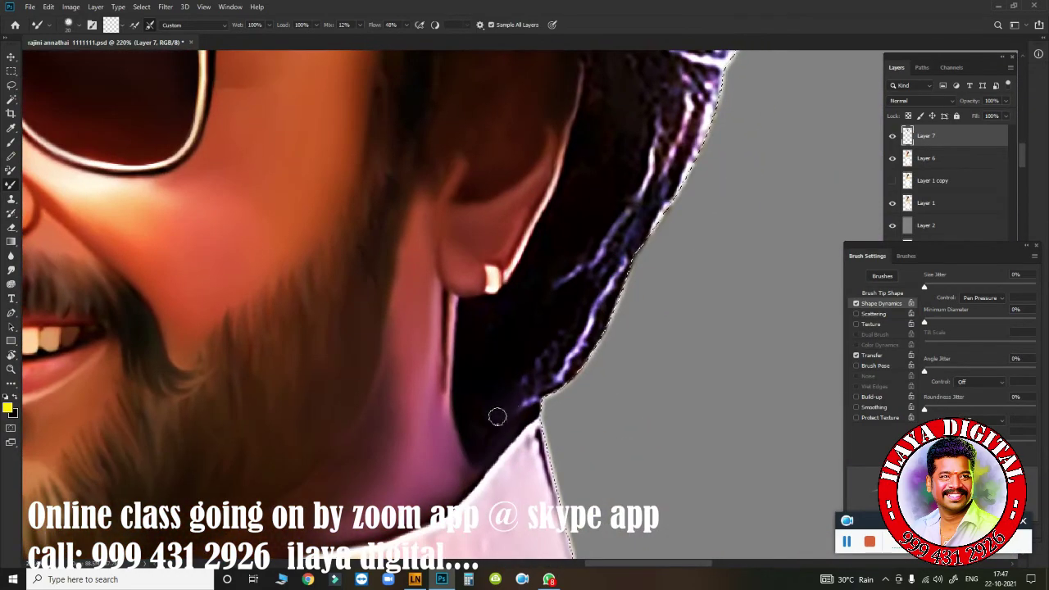
mouse_move(497, 417)
left_mouse_down()
mouse_move(585, 263)
mouse_move(537, 354)
left_mouse_up()
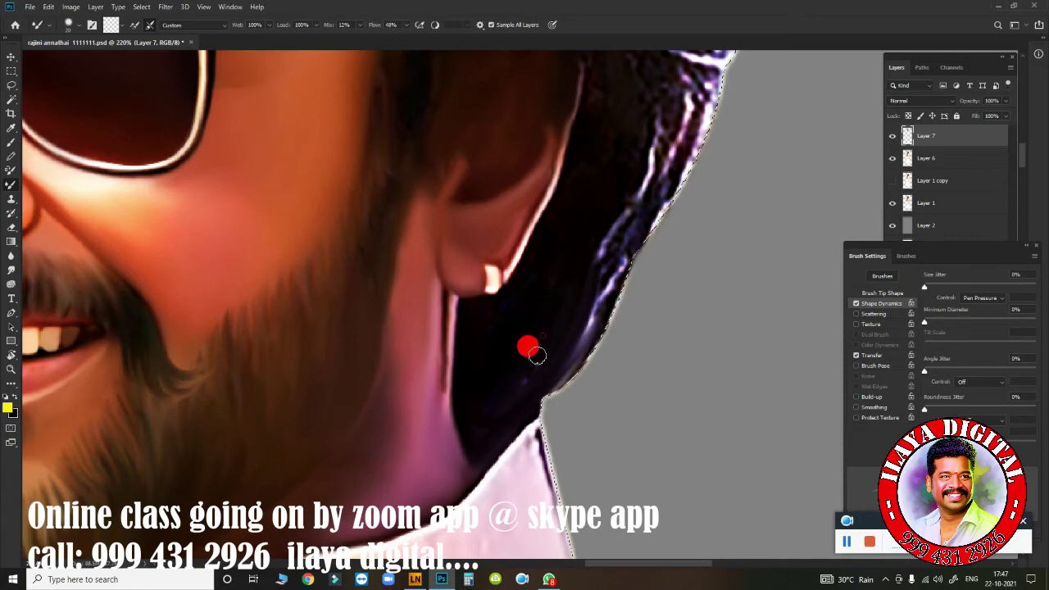
Step: Fit the portrait in view, zoom in, and paint light strands down the brown hair
key("ctrl+0")
scroll(504, 256, "up", 3)
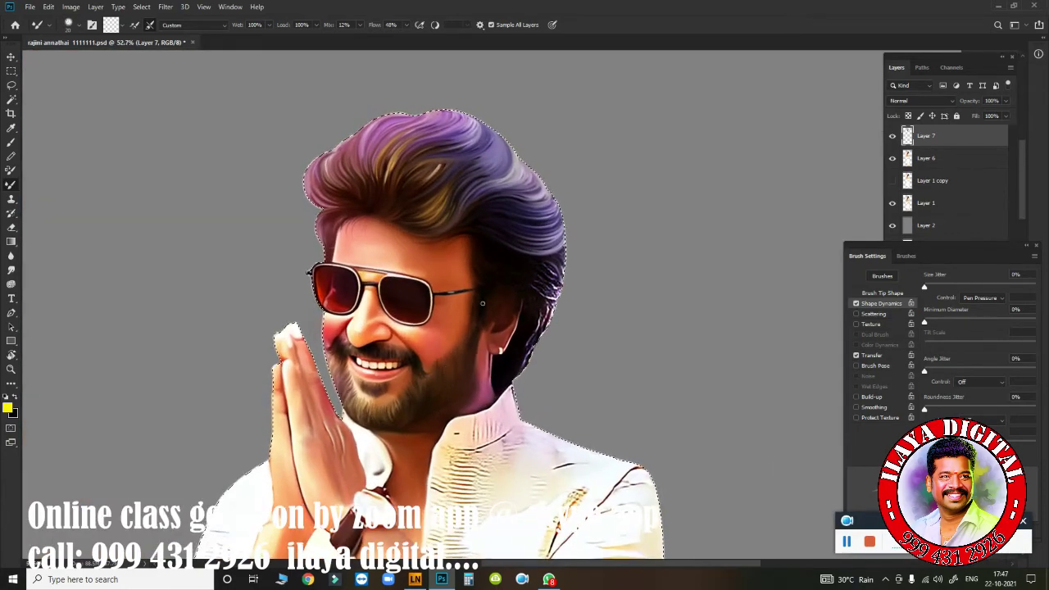
scroll(504, 256, "up", 2)
scroll(505, 256, "up", 5)
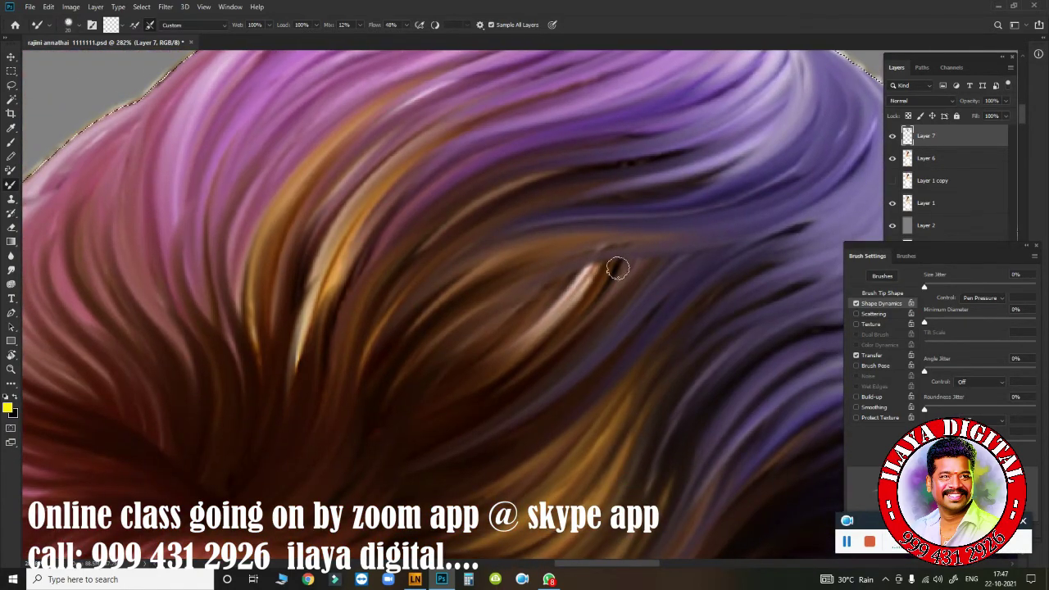
left_click_drag(326, 242, 272, 441)
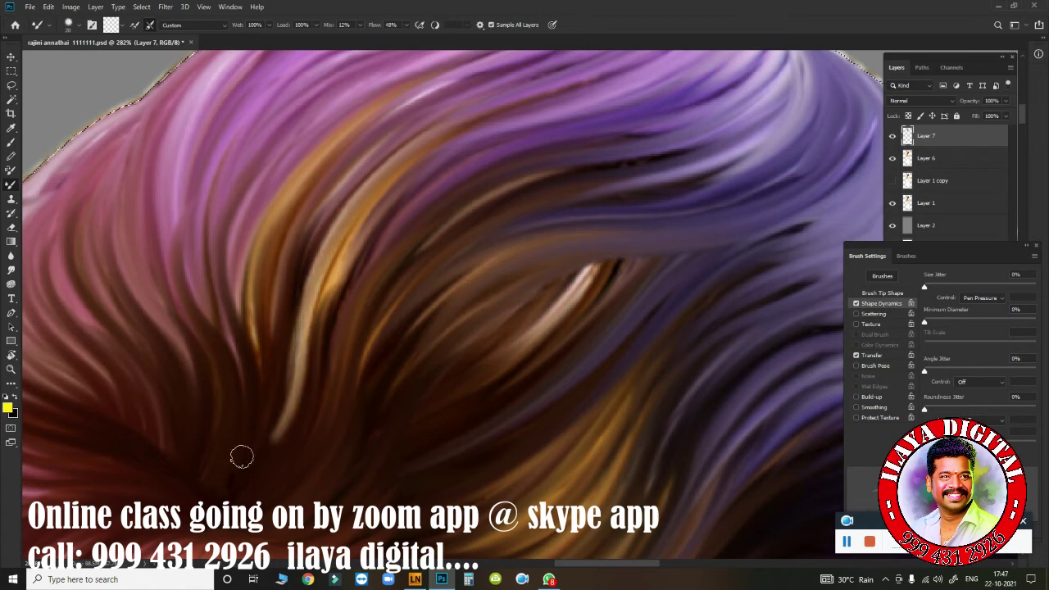
mouse_move(338, 283)
left_mouse_down()
mouse_move(308, 414)
mouse_move(289, 435)
left_mouse_up()
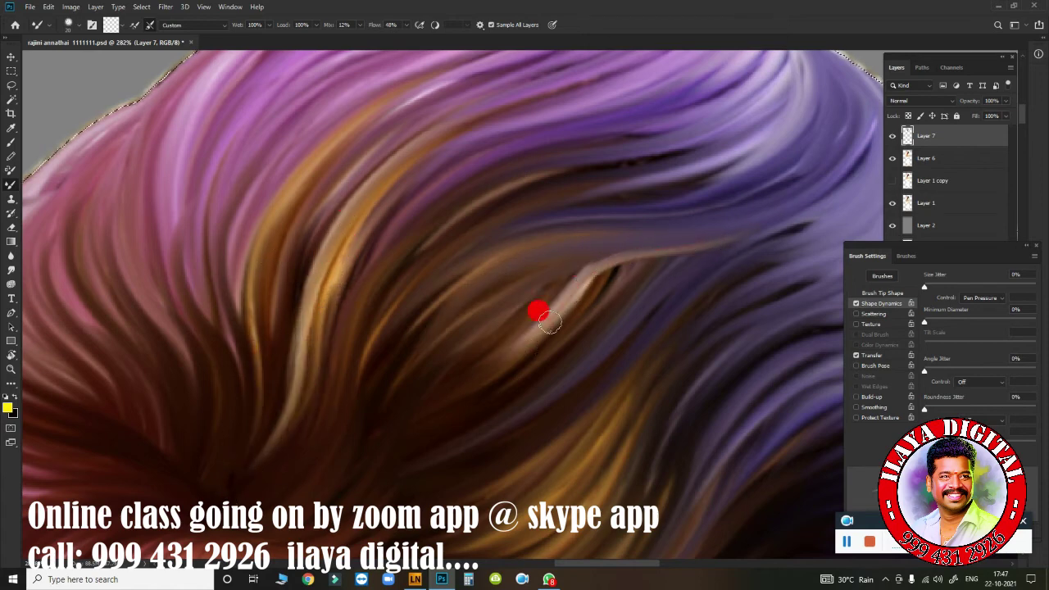
Step: Extend a light highlight and a darker strand so they flow into the purple hair
left_click_drag(549, 322, 420, 402)
left_click_drag(533, 349, 753, 247)
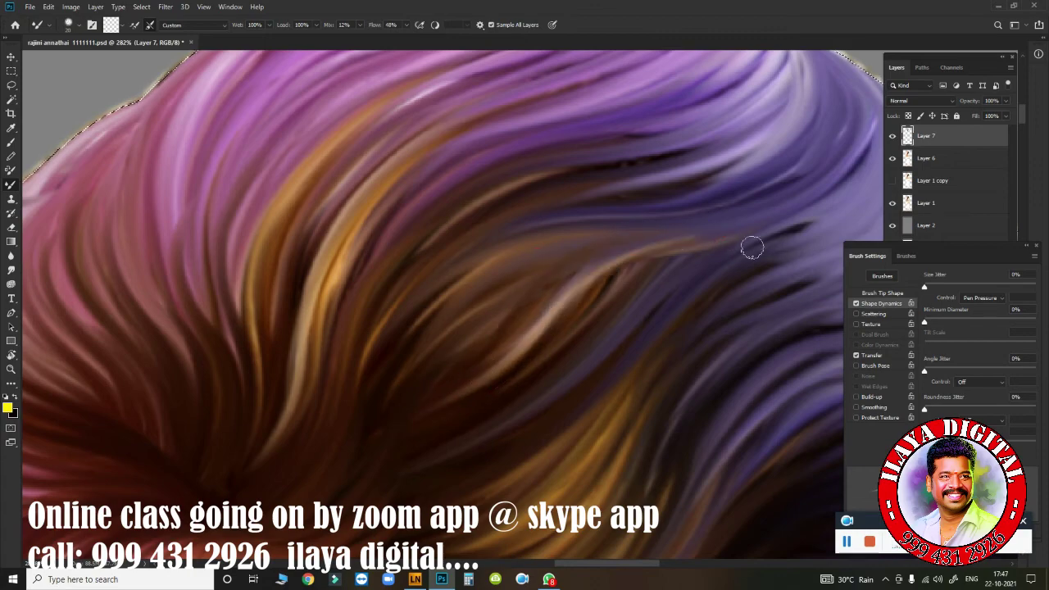
left_click_drag(561, 314, 623, 283)
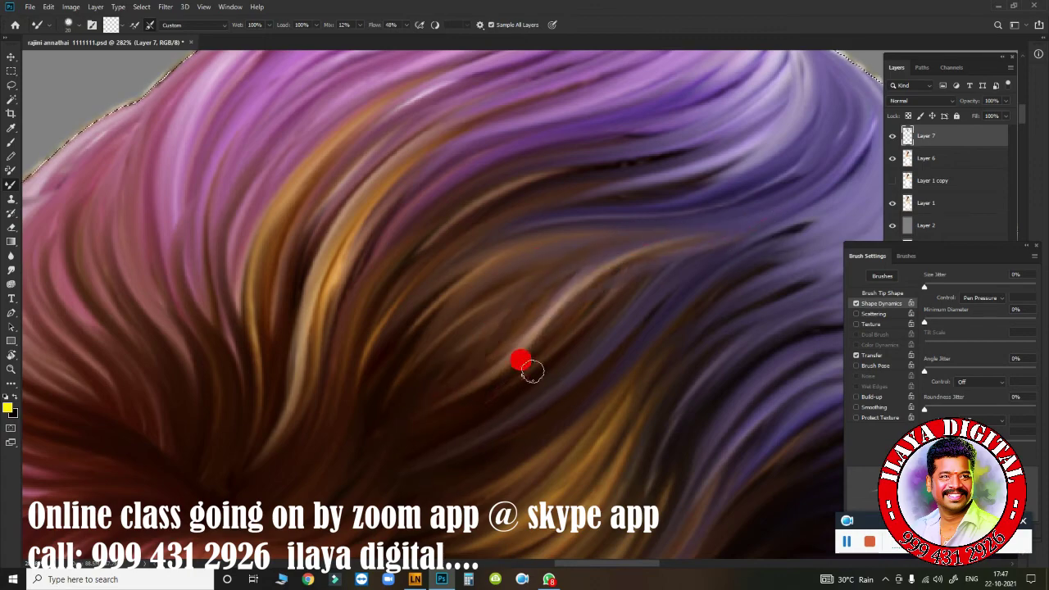
left_click_drag(532, 372, 224, 326)
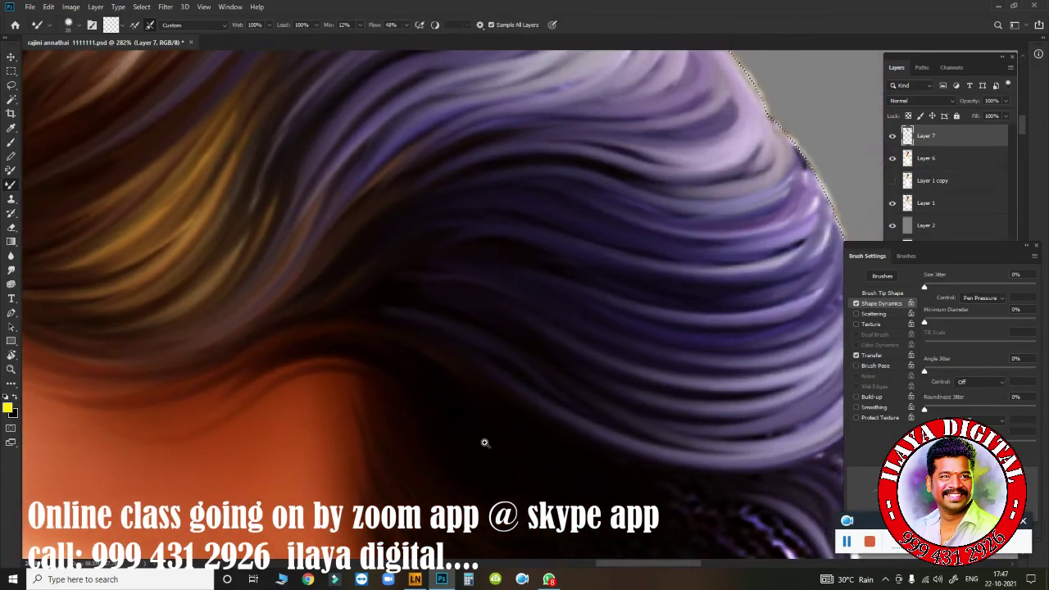
left_click_drag(481, 440, 590, 358)
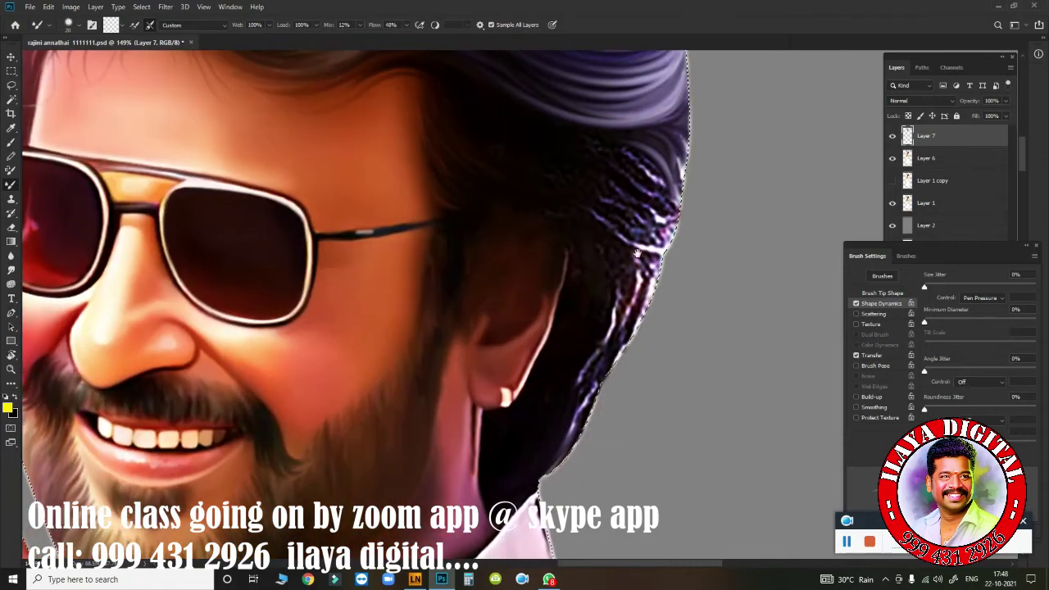
Step: Rotate the canvas and smear the rough purple hair behind the ear smooth
key("r")
mouse_move(667, 321)
left_mouse_down()
mouse_move(519, 304)
mouse_move(342, 473)
left_mouse_up()
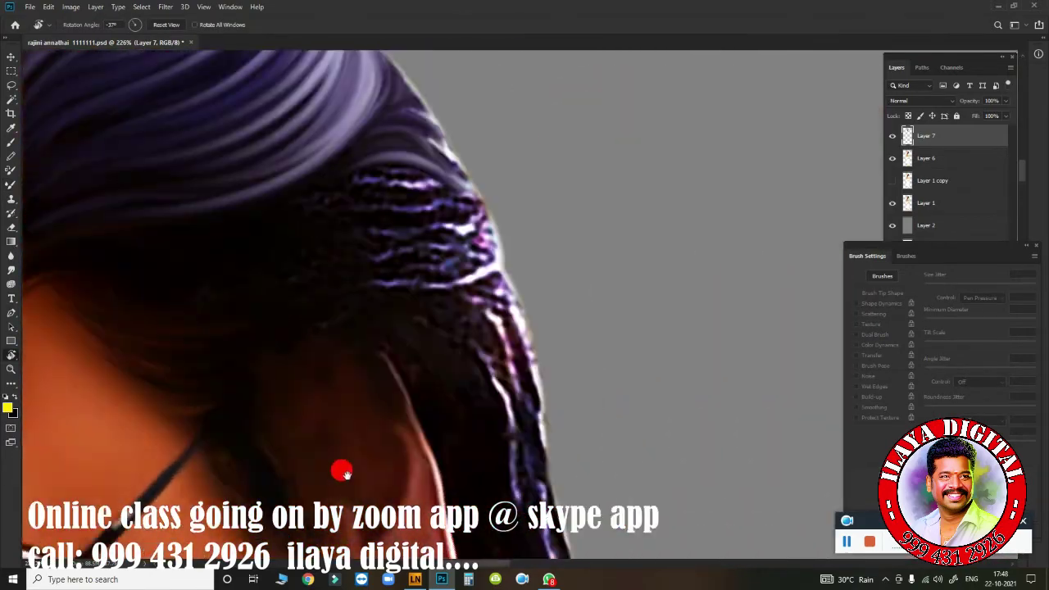
scroll(342, 473, "up", 2)
key("b")
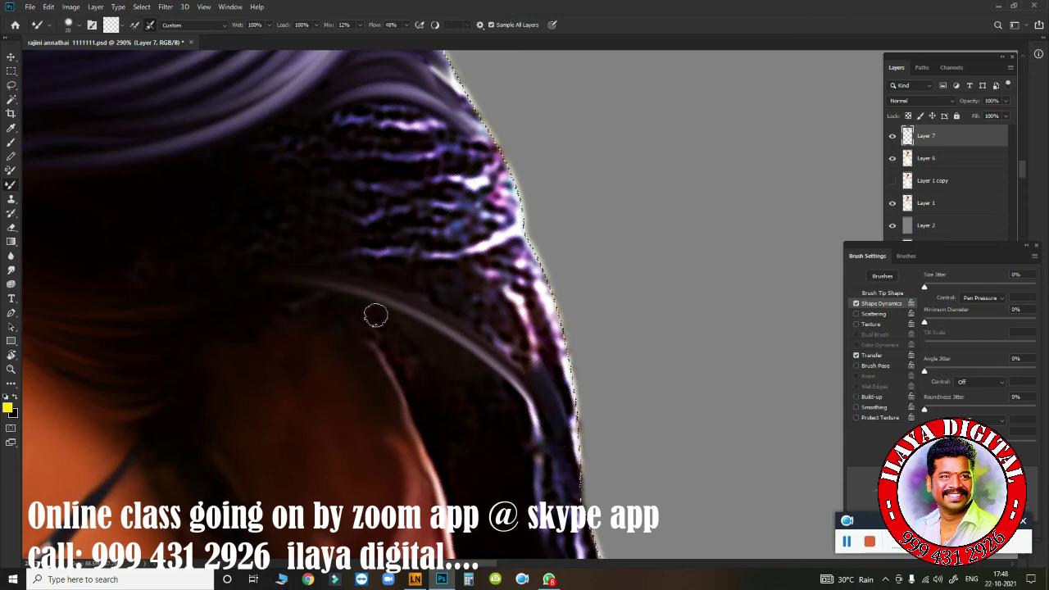
mouse_move(334, 250)
left_mouse_down()
mouse_move(533, 300)
mouse_move(504, 242)
mouse_move(508, 215)
mouse_move(459, 182)
mouse_move(318, 144)
mouse_move(293, 159)
mouse_move(569, 300)
mouse_move(569, 264)
left_mouse_up()
Step: Smooth the streaks and stray light strand along the right hair edge
left_click_drag(342, 312, 518, 169)
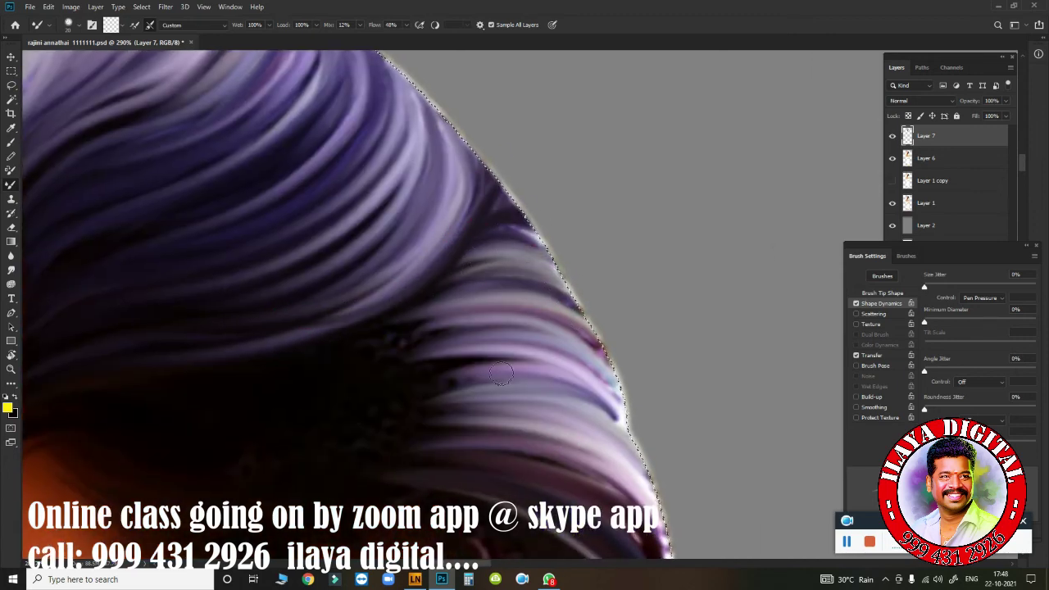
mouse_move(502, 374)
left_mouse_down()
mouse_move(152, 347)
mouse_move(356, 316)
mouse_move(571, 225)
mouse_move(647, 326)
mouse_move(602, 303)
mouse_move(445, 312)
left_mouse_up()
left_click_drag(707, 486, 496, 337)
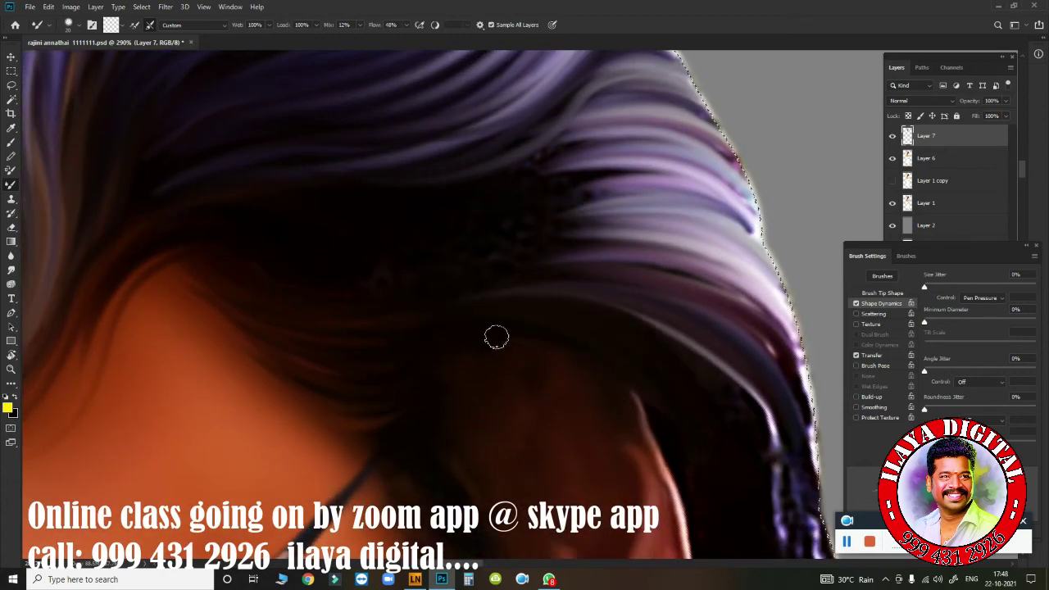
mouse_move(779, 493)
left_mouse_down()
mouse_move(726, 375)
mouse_move(782, 402)
mouse_move(470, 281)
mouse_move(357, 175)
mouse_move(388, 150)
mouse_move(534, 274)
mouse_move(534, 188)
mouse_move(580, 339)
left_mouse_up()
mouse_move(568, 215)
left_mouse_down()
mouse_move(497, 155)
mouse_move(401, 118)
mouse_move(630, 485)
mouse_move(516, 211)
mouse_move(527, 410)
mouse_move(560, 427)
mouse_move(471, 159)
mouse_move(517, 197)
mouse_move(572, 358)
left_mouse_up()
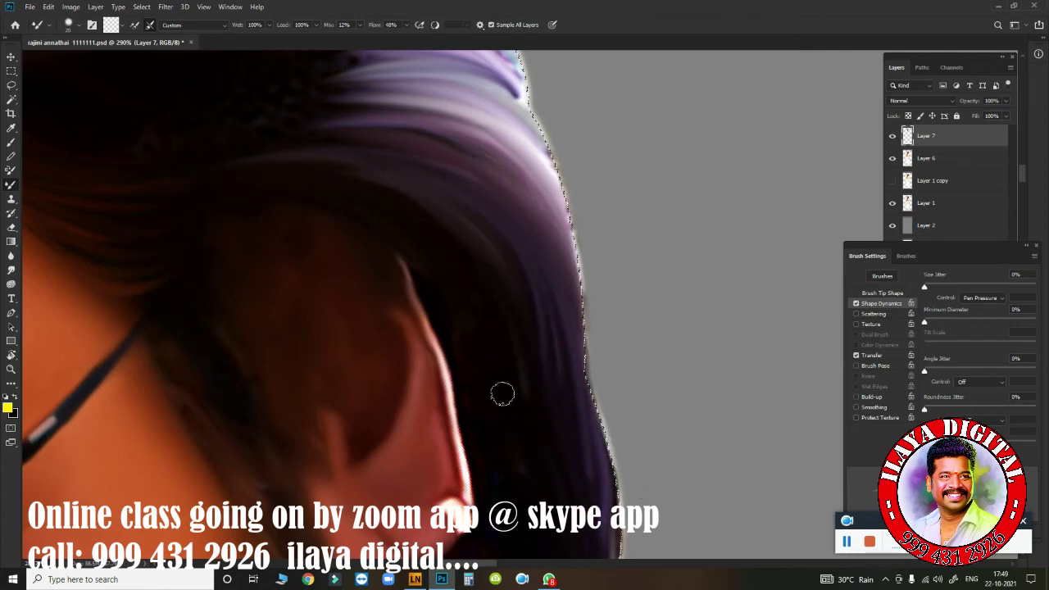
Step: Reshape the upper and lower purple strands and sweep a brighter purple strand across
mouse_move(501, 394)
left_mouse_down()
mouse_move(451, 372)
mouse_move(424, 340)
mouse_move(491, 391)
mouse_move(552, 346)
mouse_move(551, 370)
left_mouse_up()
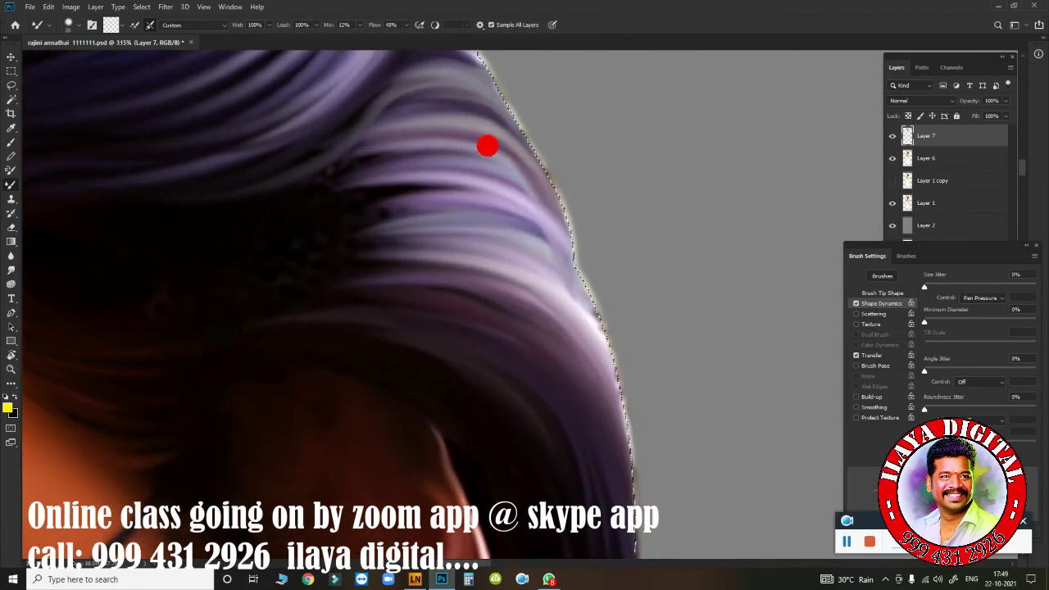
mouse_move(487, 145)
left_mouse_down()
mouse_move(537, 192)
mouse_move(511, 226)
left_mouse_up()
left_click_drag(604, 342, 586, 465)
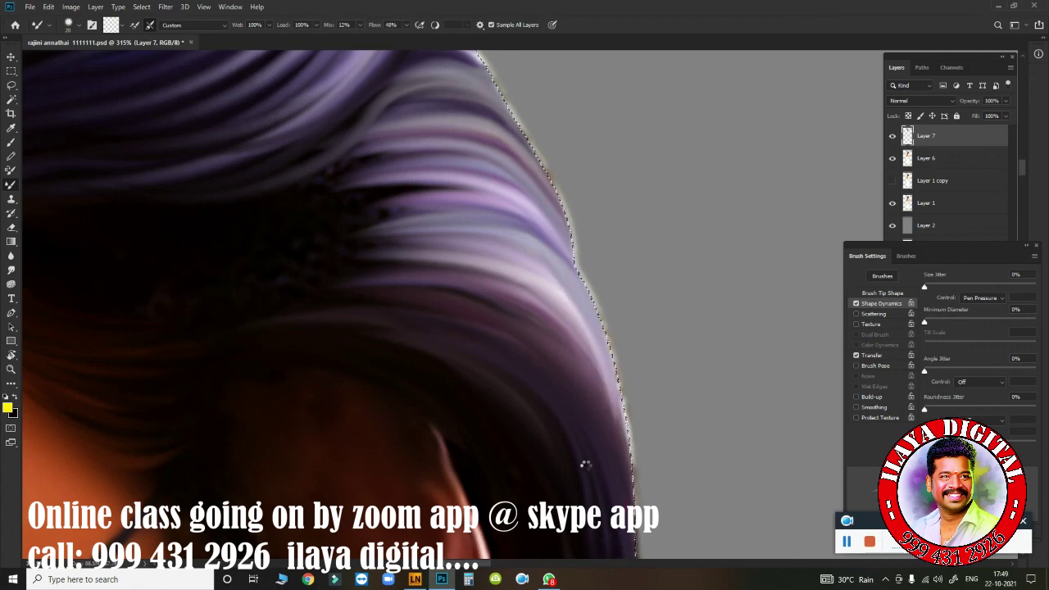
left_click_drag(185, 383, 535, 327)
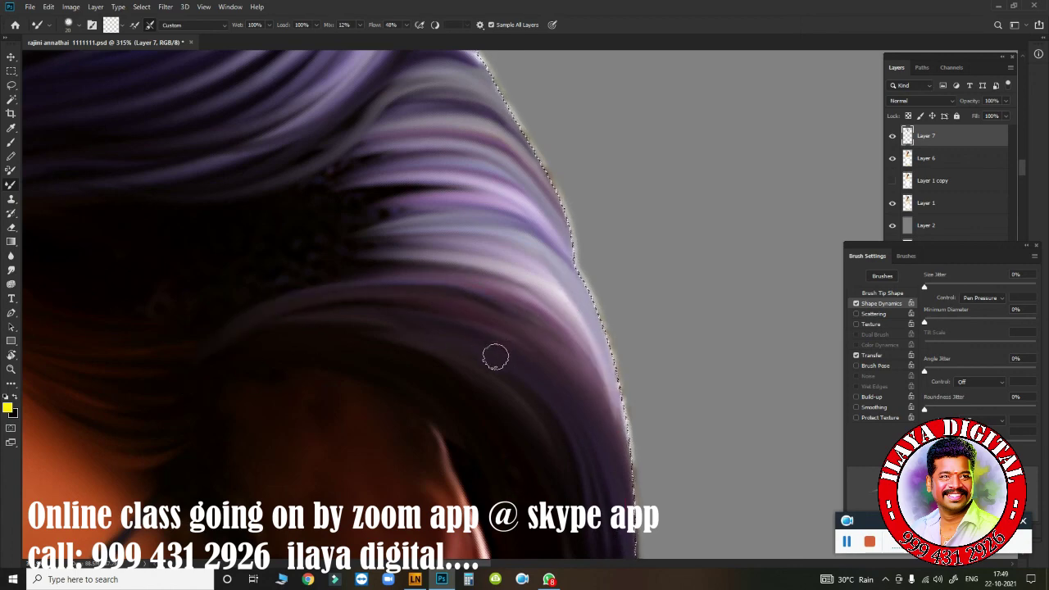
left_click_drag(491, 354, 665, 422)
left_click_drag(380, 383, 330, 383)
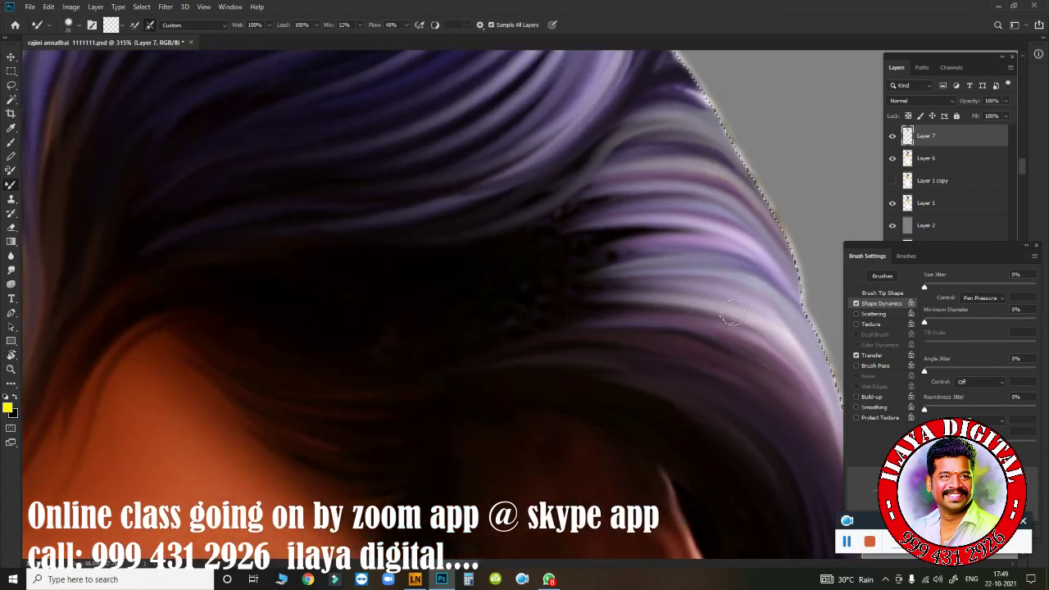
Step: Paint light lavender strands across the dark hair at the side of the head
mouse_move(732, 314)
left_mouse_down()
mouse_move(572, 349)
mouse_move(305, 334)
left_mouse_up()
mouse_move(547, 259)
left_mouse_down()
mouse_move(511, 251)
mouse_move(517, 227)
mouse_move(575, 163)
left_mouse_up()
left_click_drag(721, 214, 479, 250)
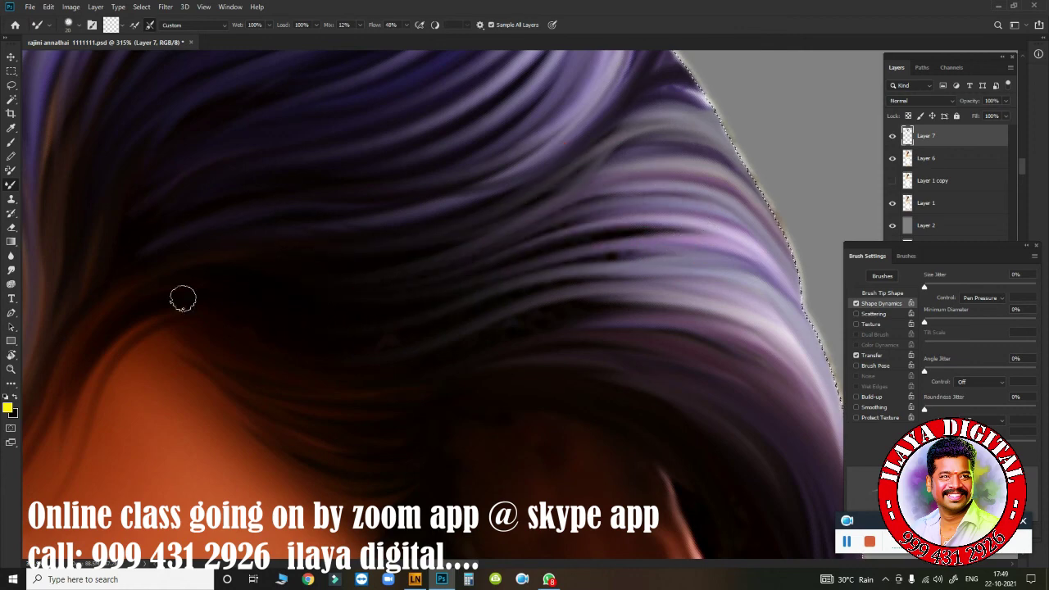
left_click_drag(517, 354, 705, 359)
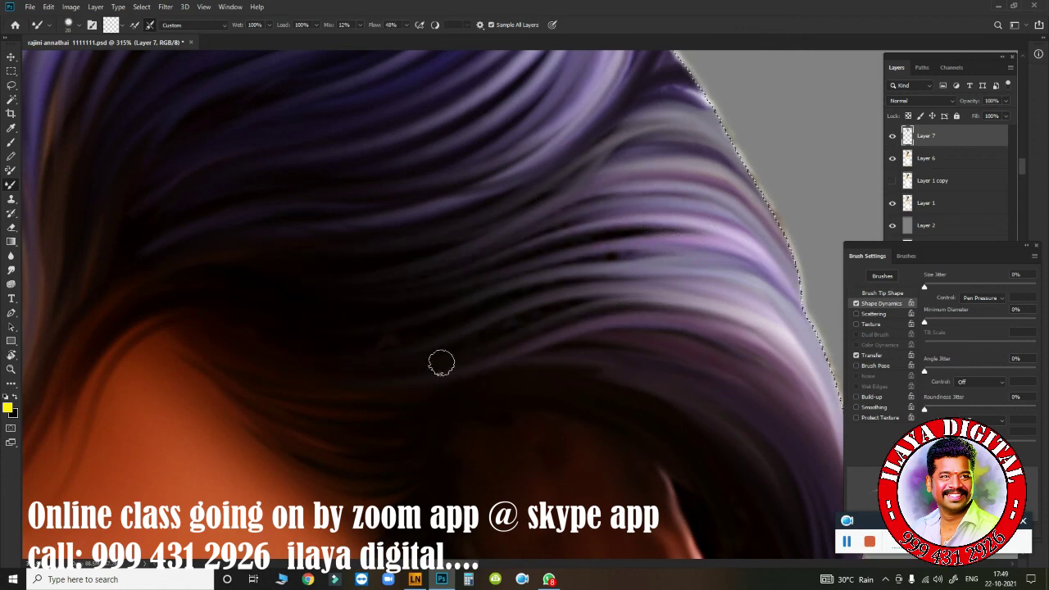
left_click_drag(586, 313, 297, 335)
left_click_drag(653, 303, 309, 342)
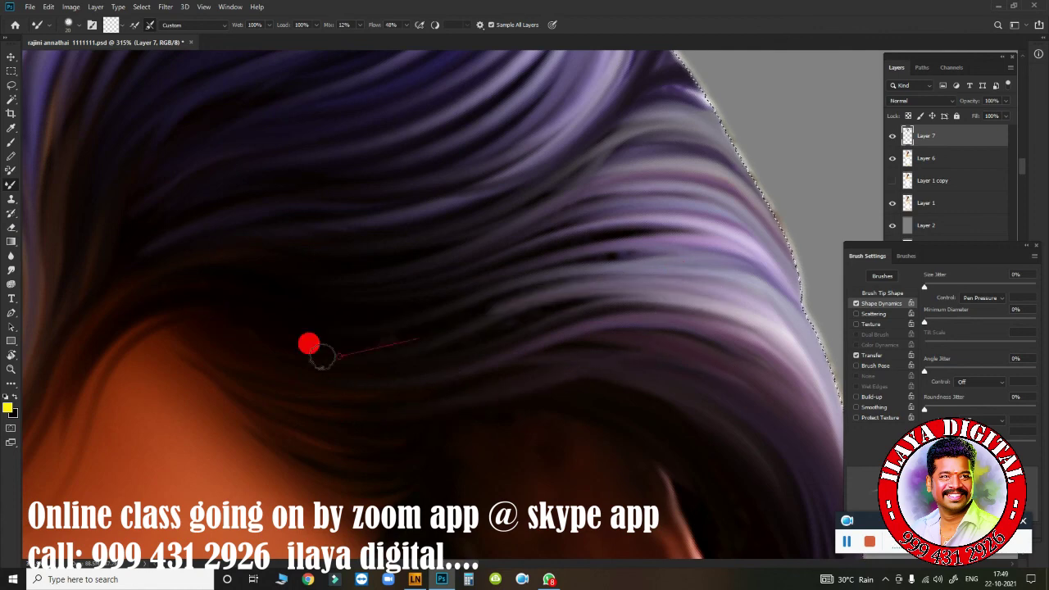
Step: Add more faint lavender strands across the dark hair and zoom out to check
left_click_drag(630, 230, 490, 243)
left_click_drag(680, 261, 352, 304)
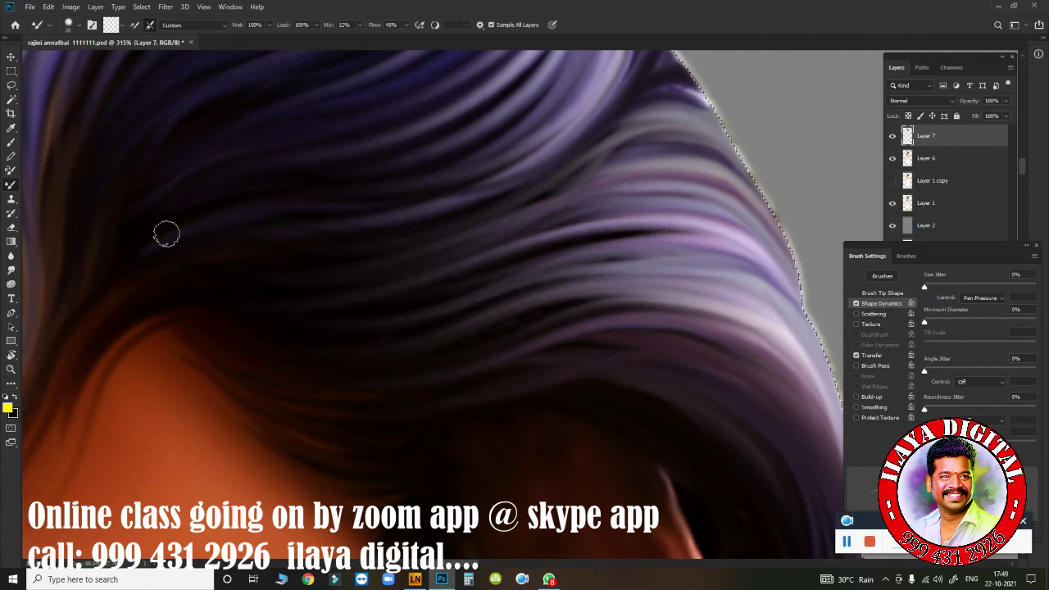
left_click_drag(371, 375, 369, 377)
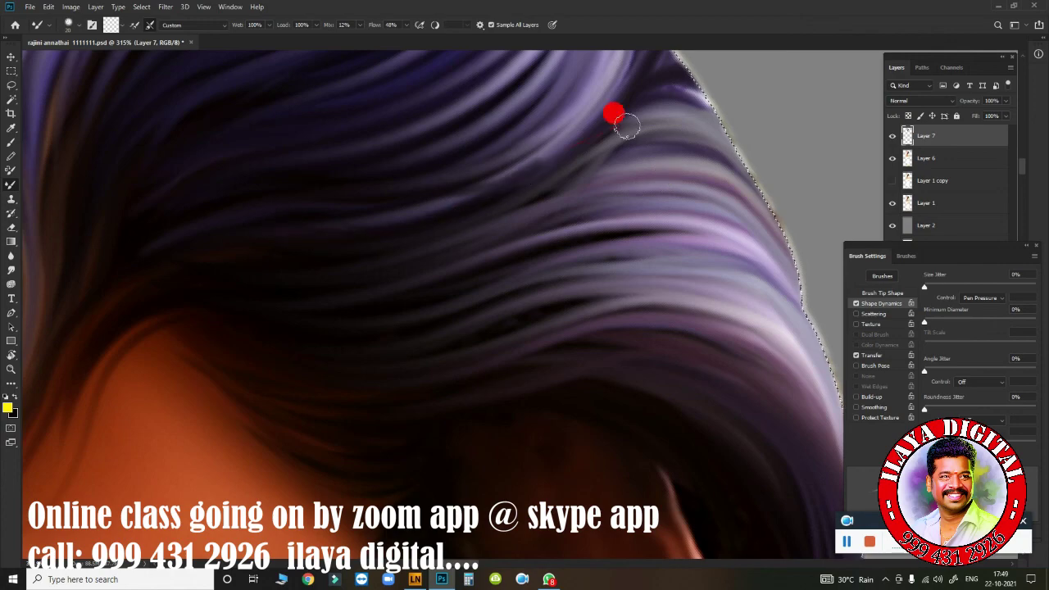
mouse_move(613, 110)
left_mouse_down()
mouse_move(452, 221)
mouse_move(509, 186)
left_mouse_up()
scroll(509, 185, "down", 2)
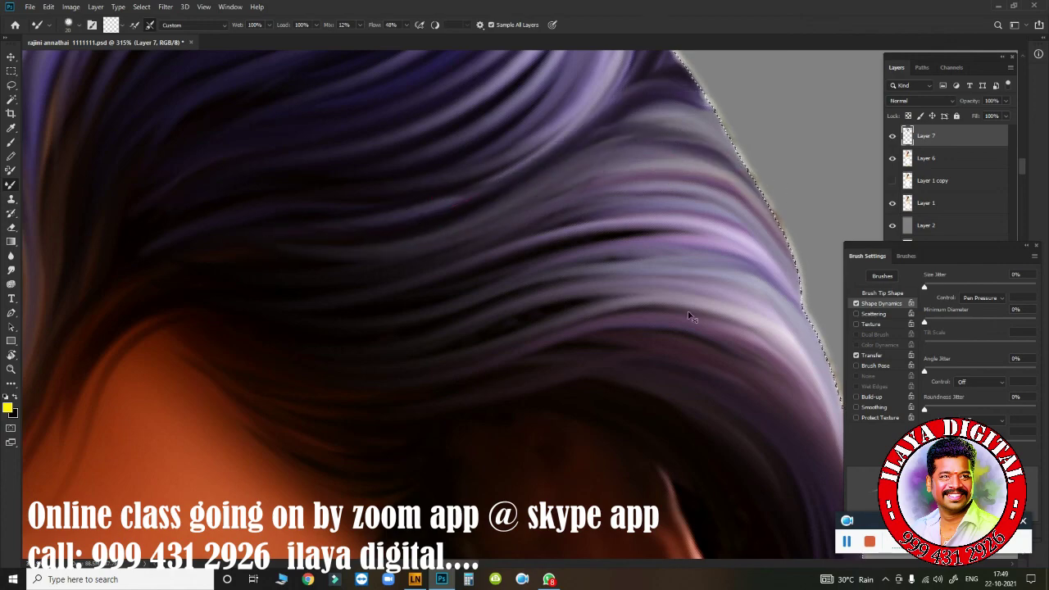
scroll(517, 277, "down", 3)
scroll(480, 358, "up", 2)
scroll(543, 122, "up", 1)
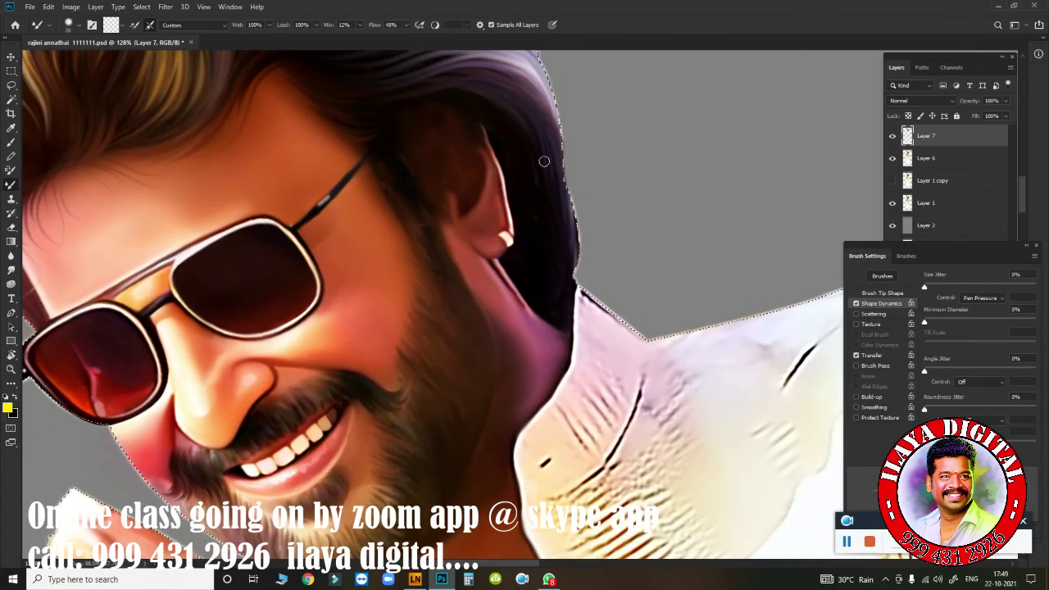